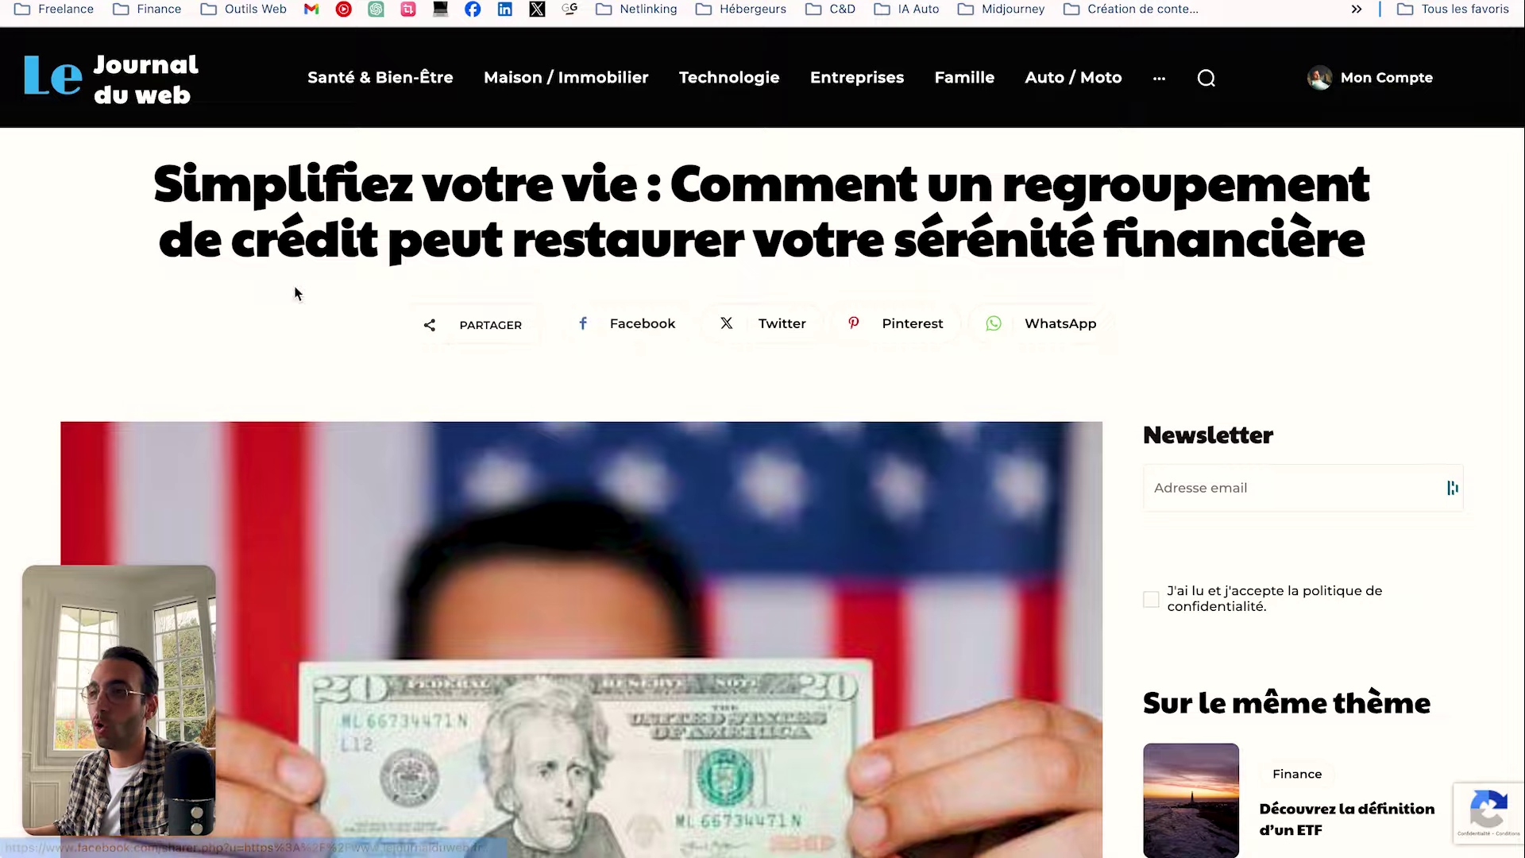
Review the published article about regroupement de crédit and its Google optimisation score on 1.fr
scroll(305, 288, "down", 20)
scroll(305, 287, "down", 6)
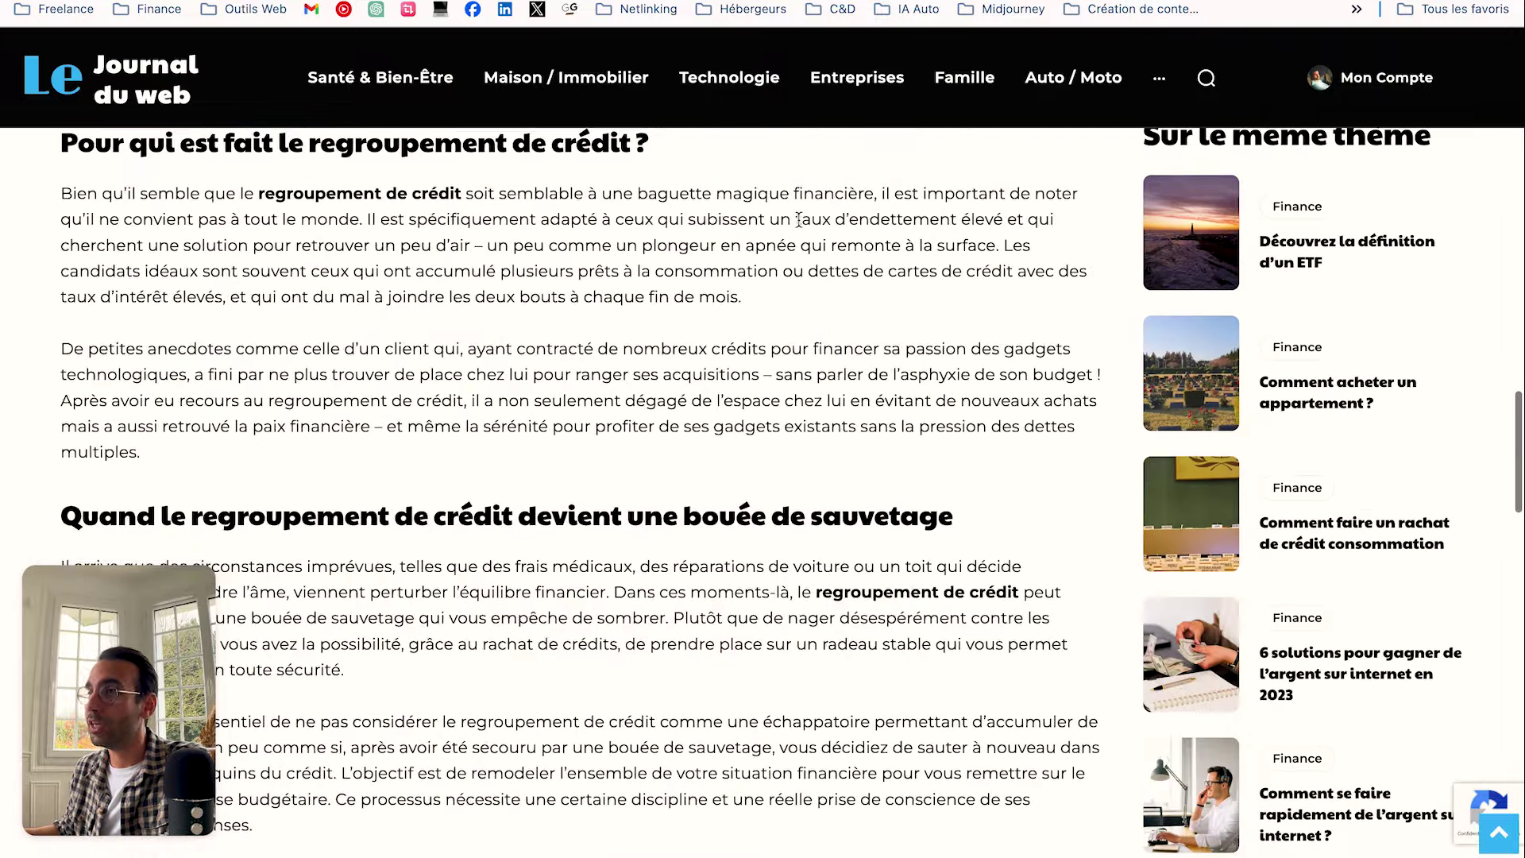
left_click(1013, 2)
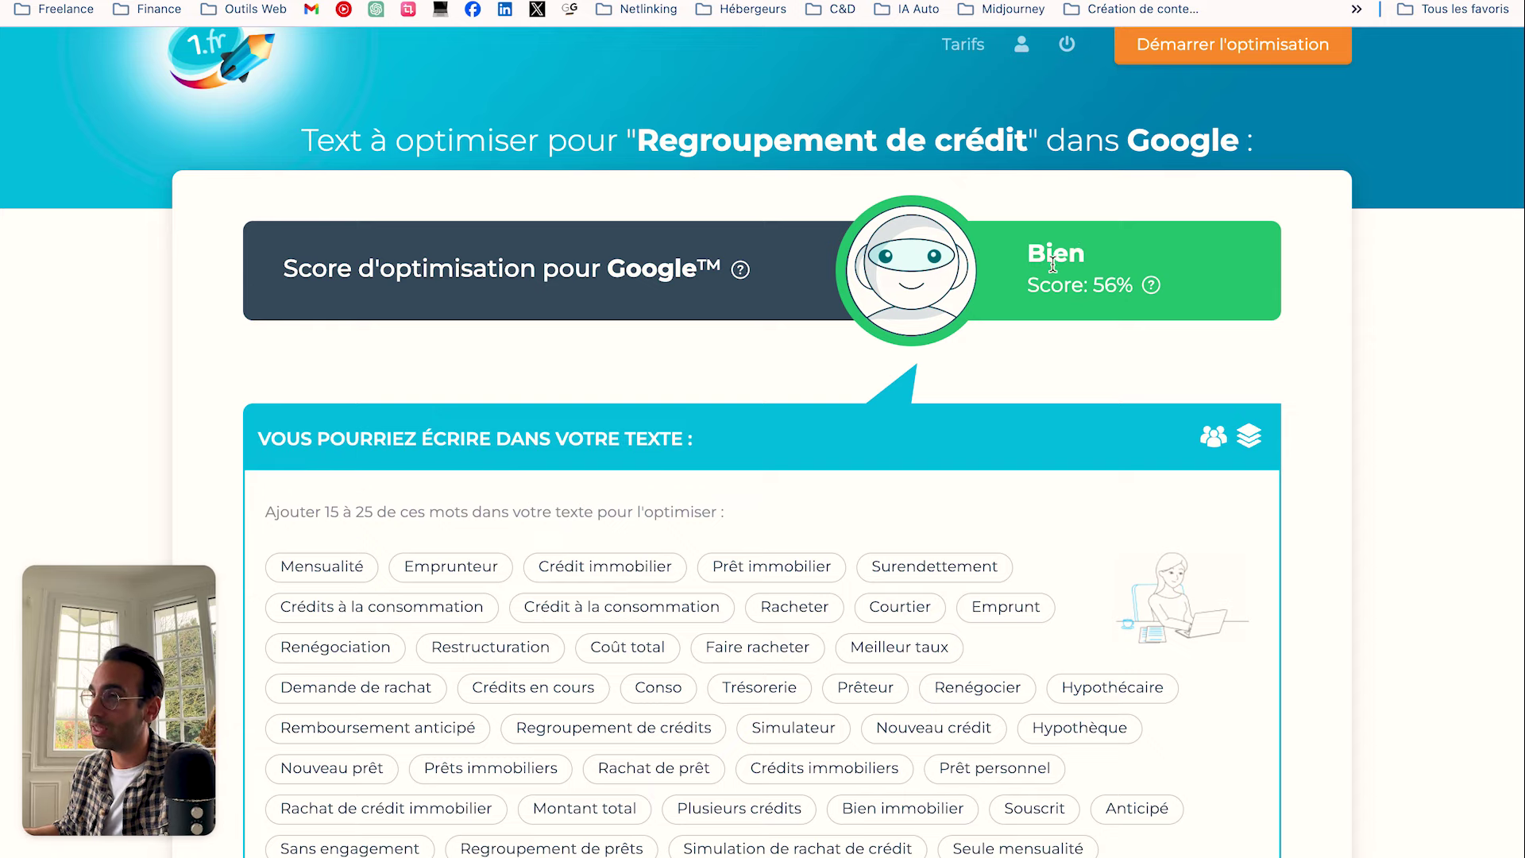
left_click_drag(1033, 254, 1152, 288)
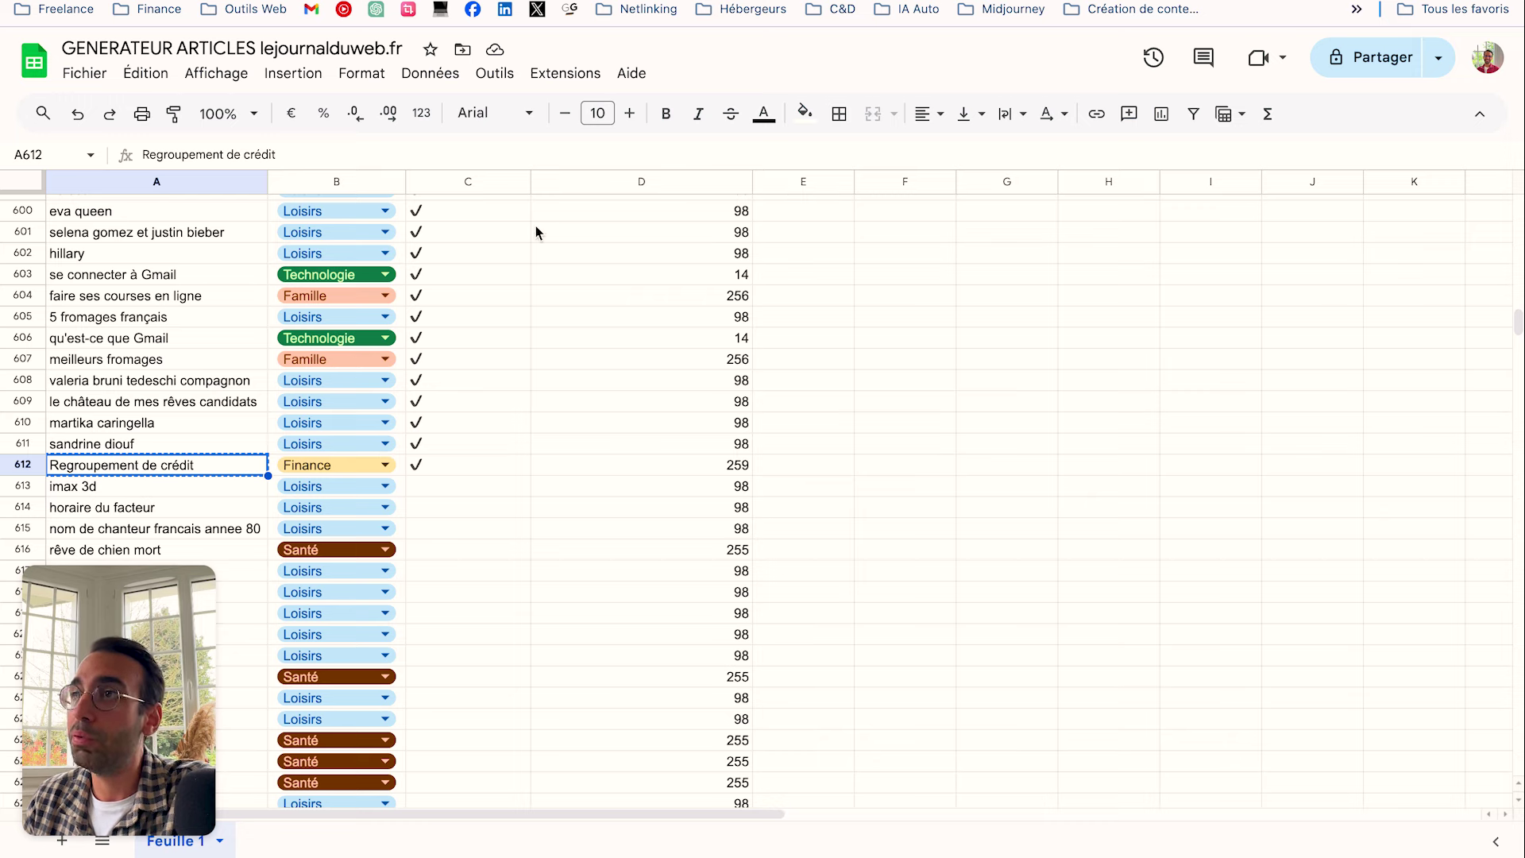
Switch to the Make website and display its pricing plans with monthly billing
left_click(578, 4)
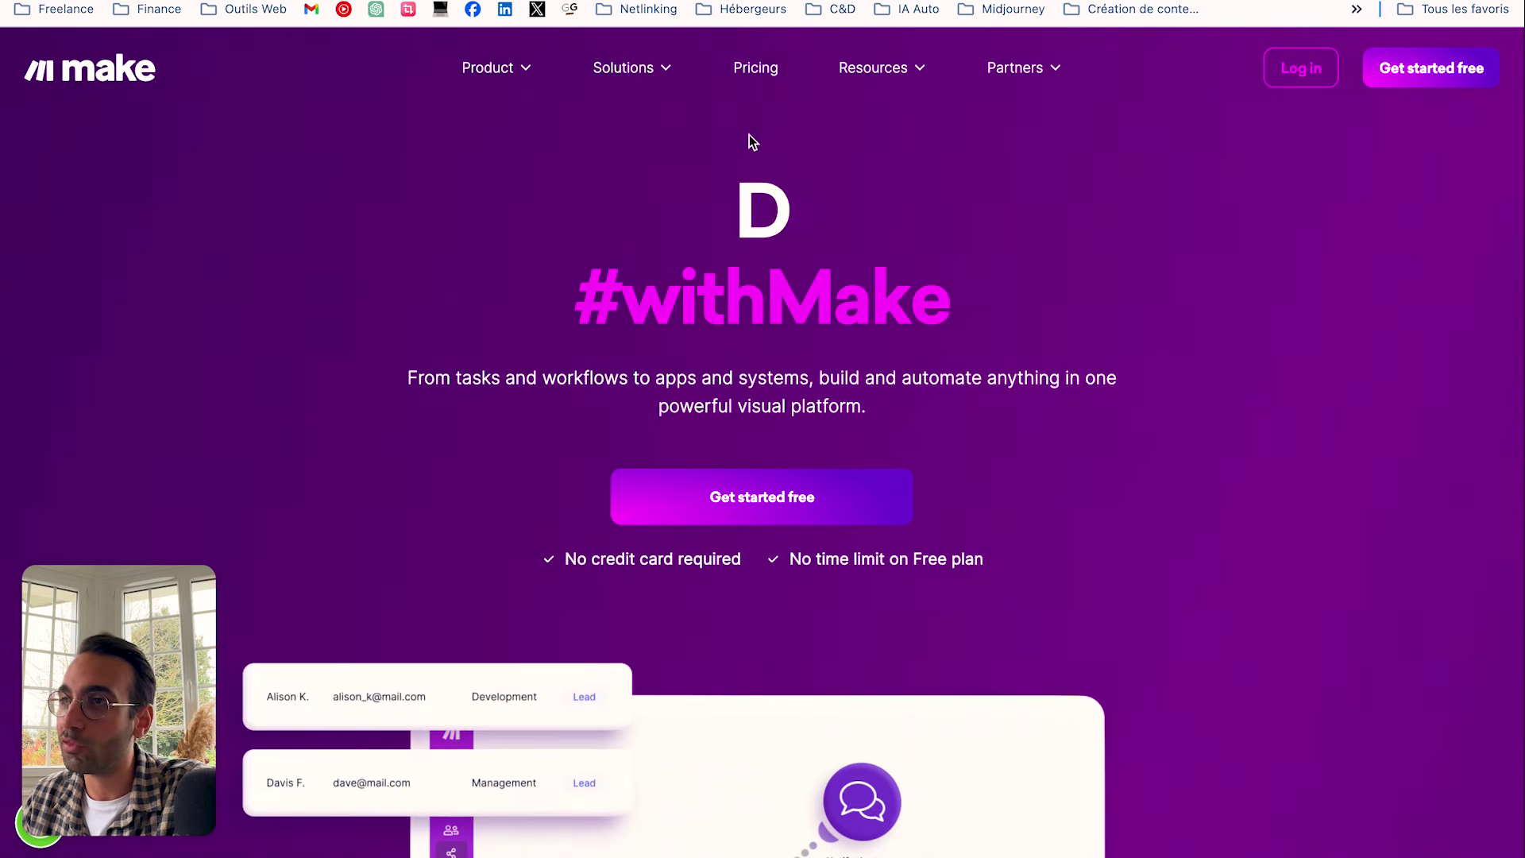
left_click(767, 76)
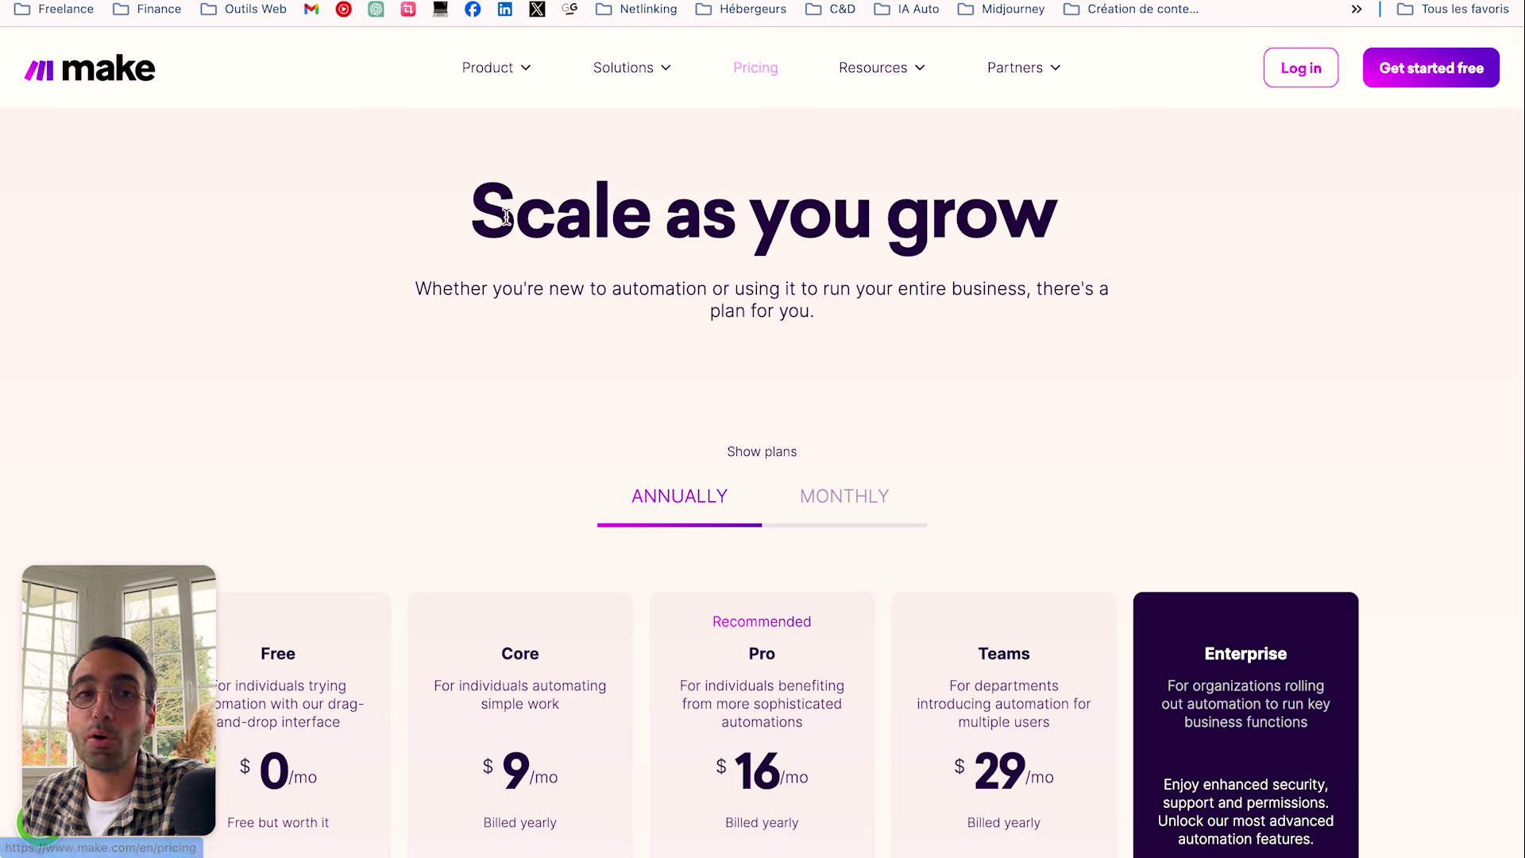
scroll(412, 278, "down", 3)
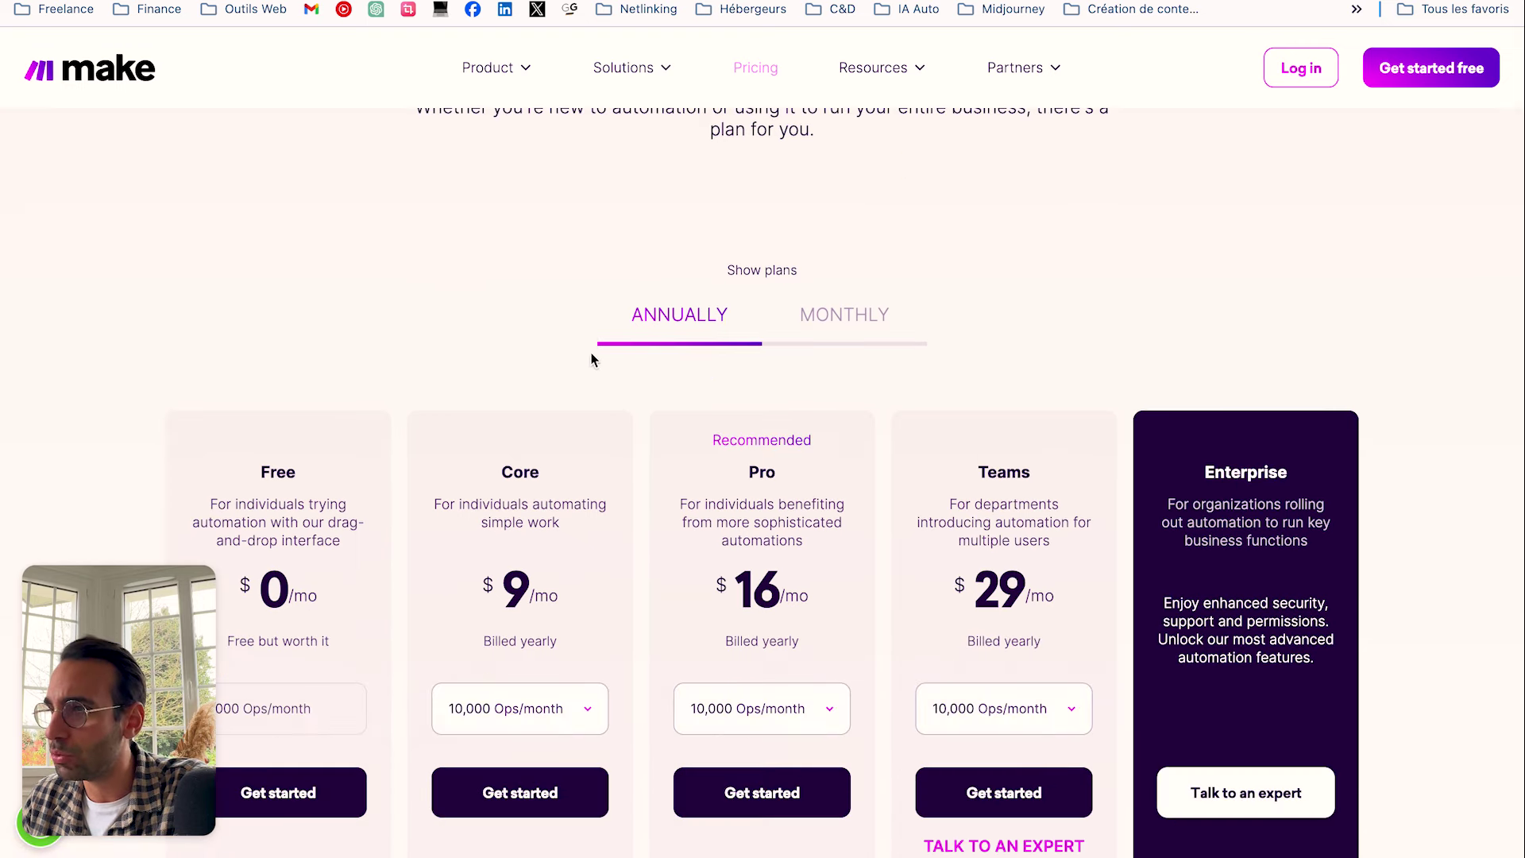
scroll(591, 355, "down", 2)
left_click(769, 340)
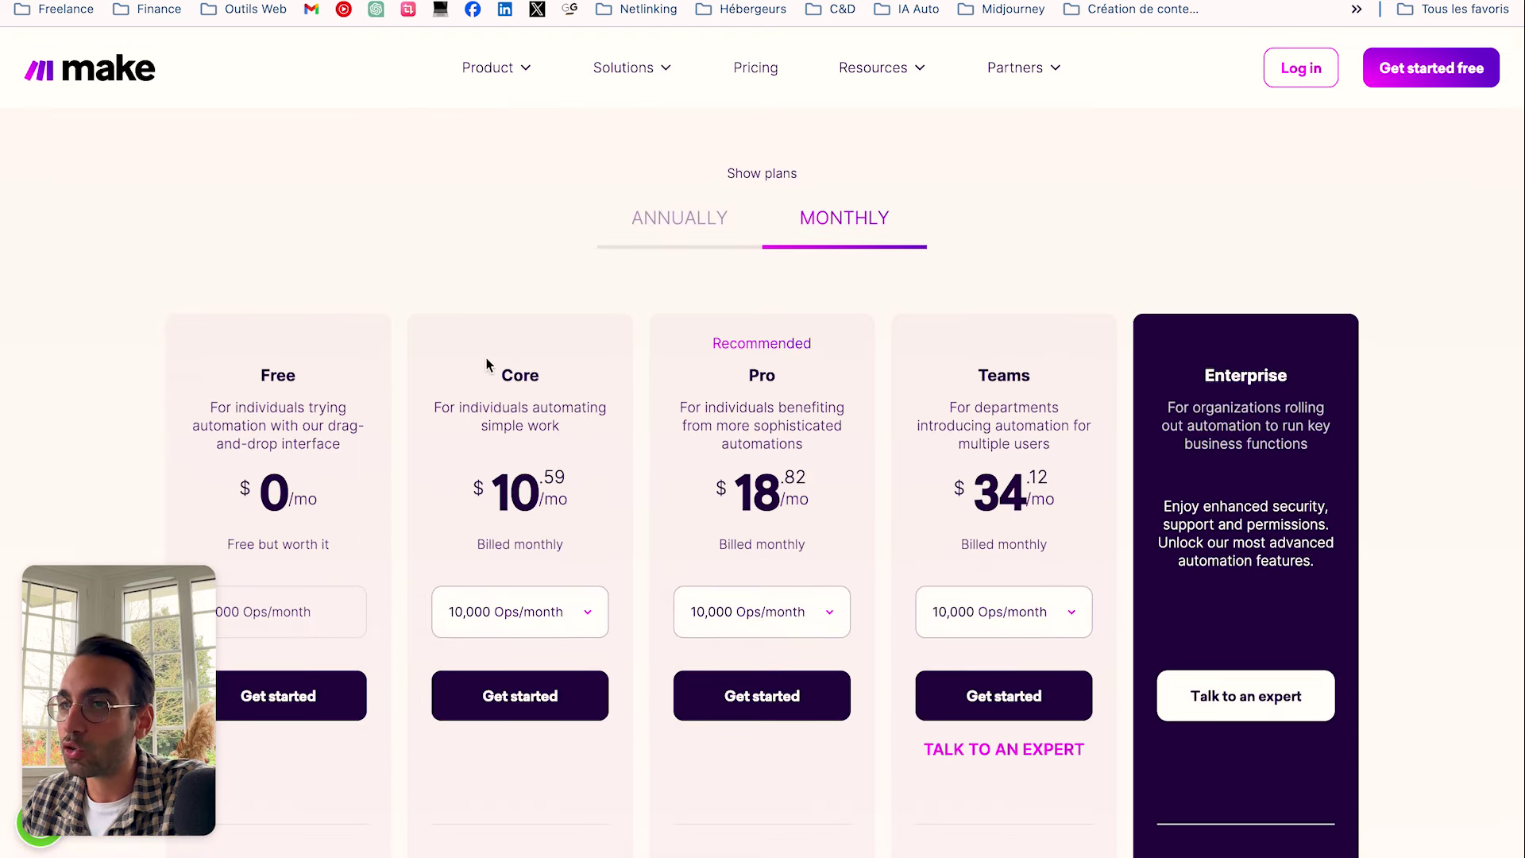
Examine the Core plan's monthly price, operations quota and included features alongside the other Make plans
left_click_drag(488, 364, 523, 252)
scroll(574, 498, "down", 4)
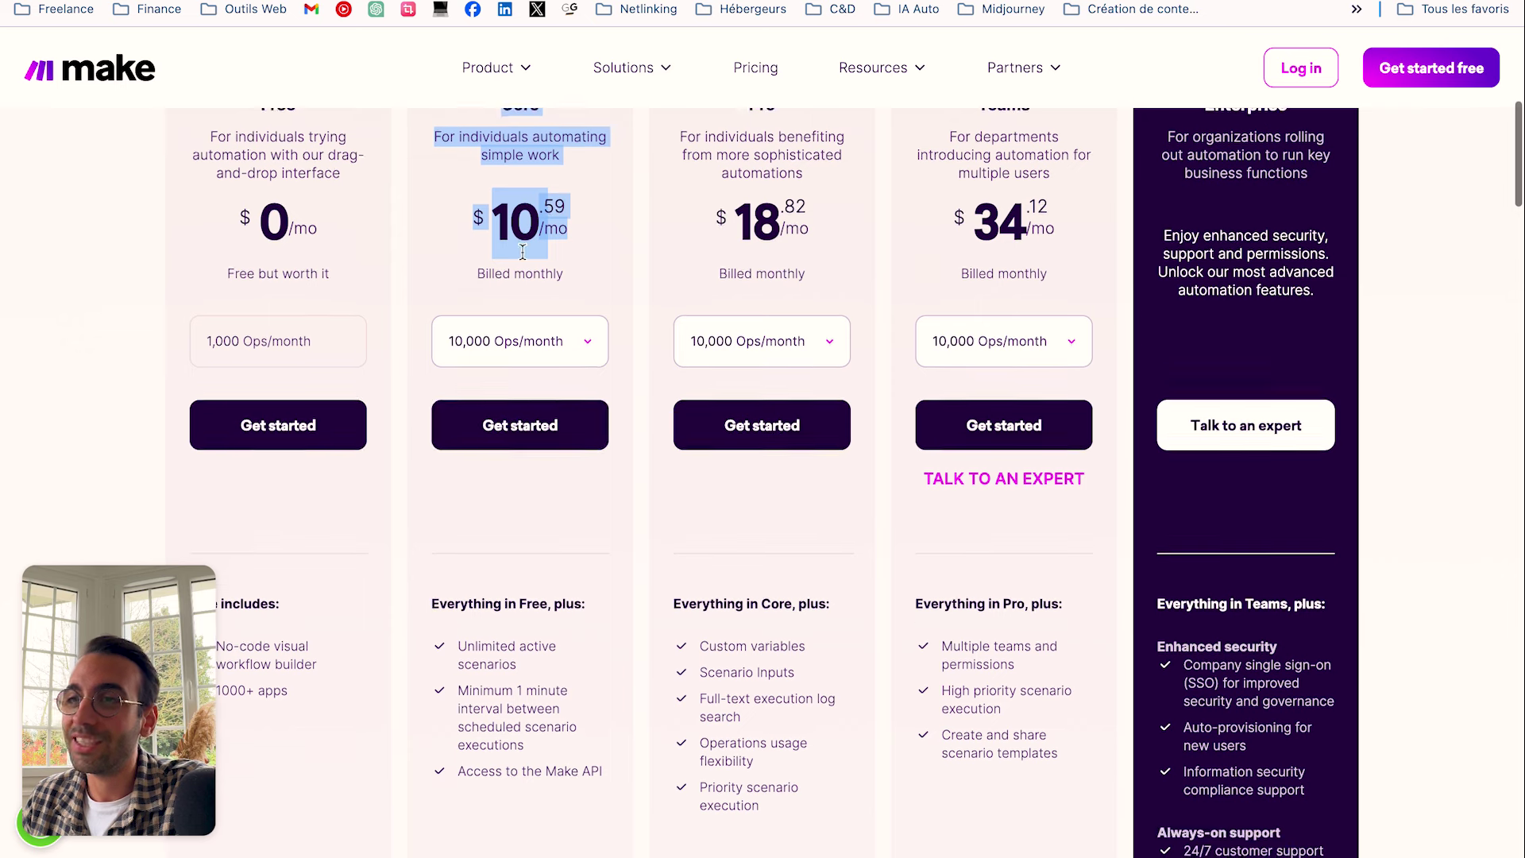
scroll(560, 251, "up", 1)
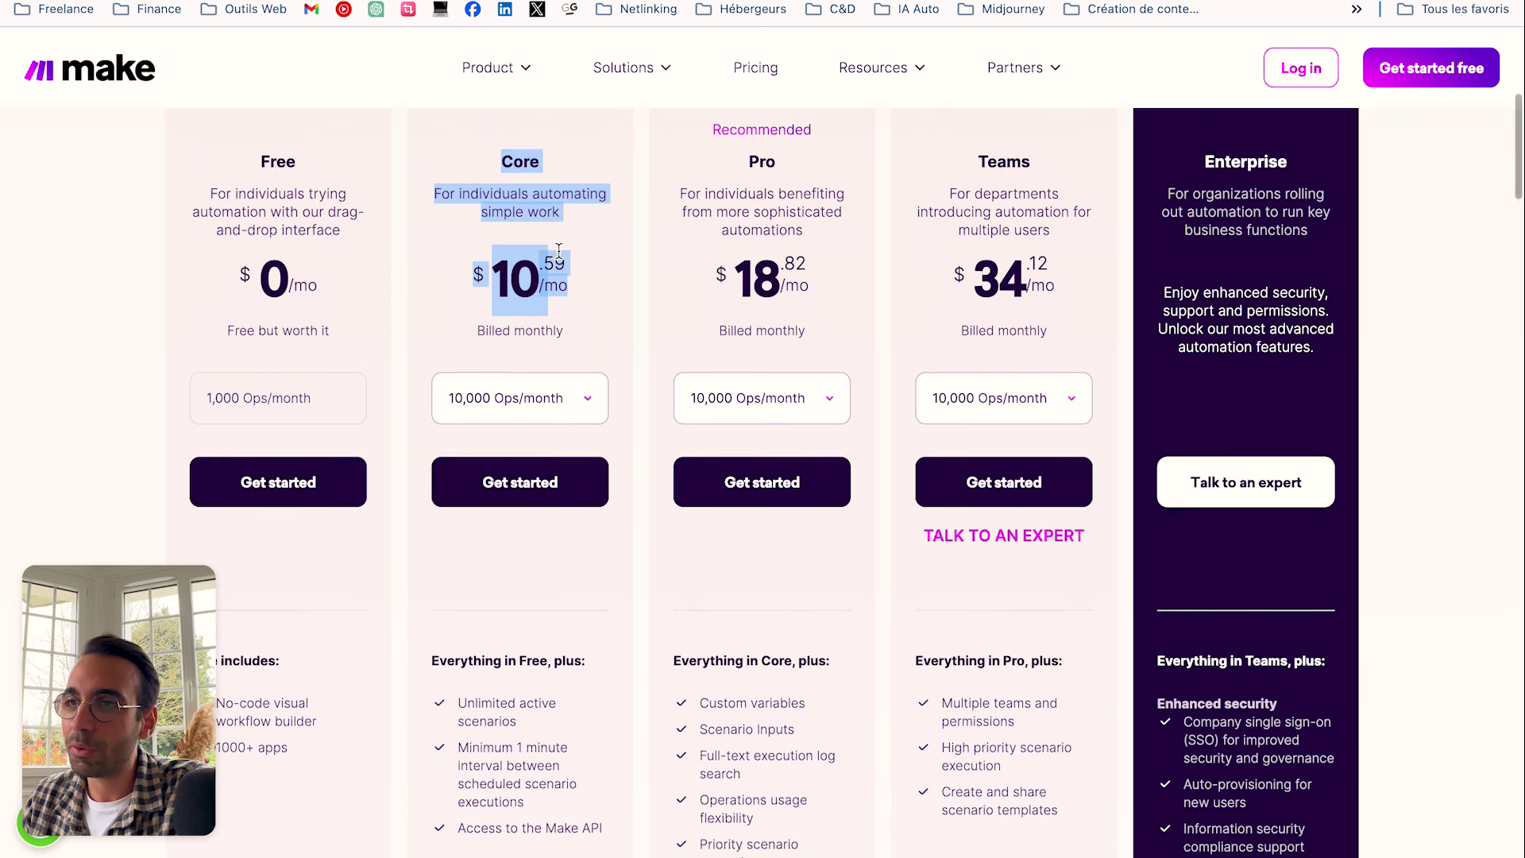
scroll(560, 251, "up", 1)
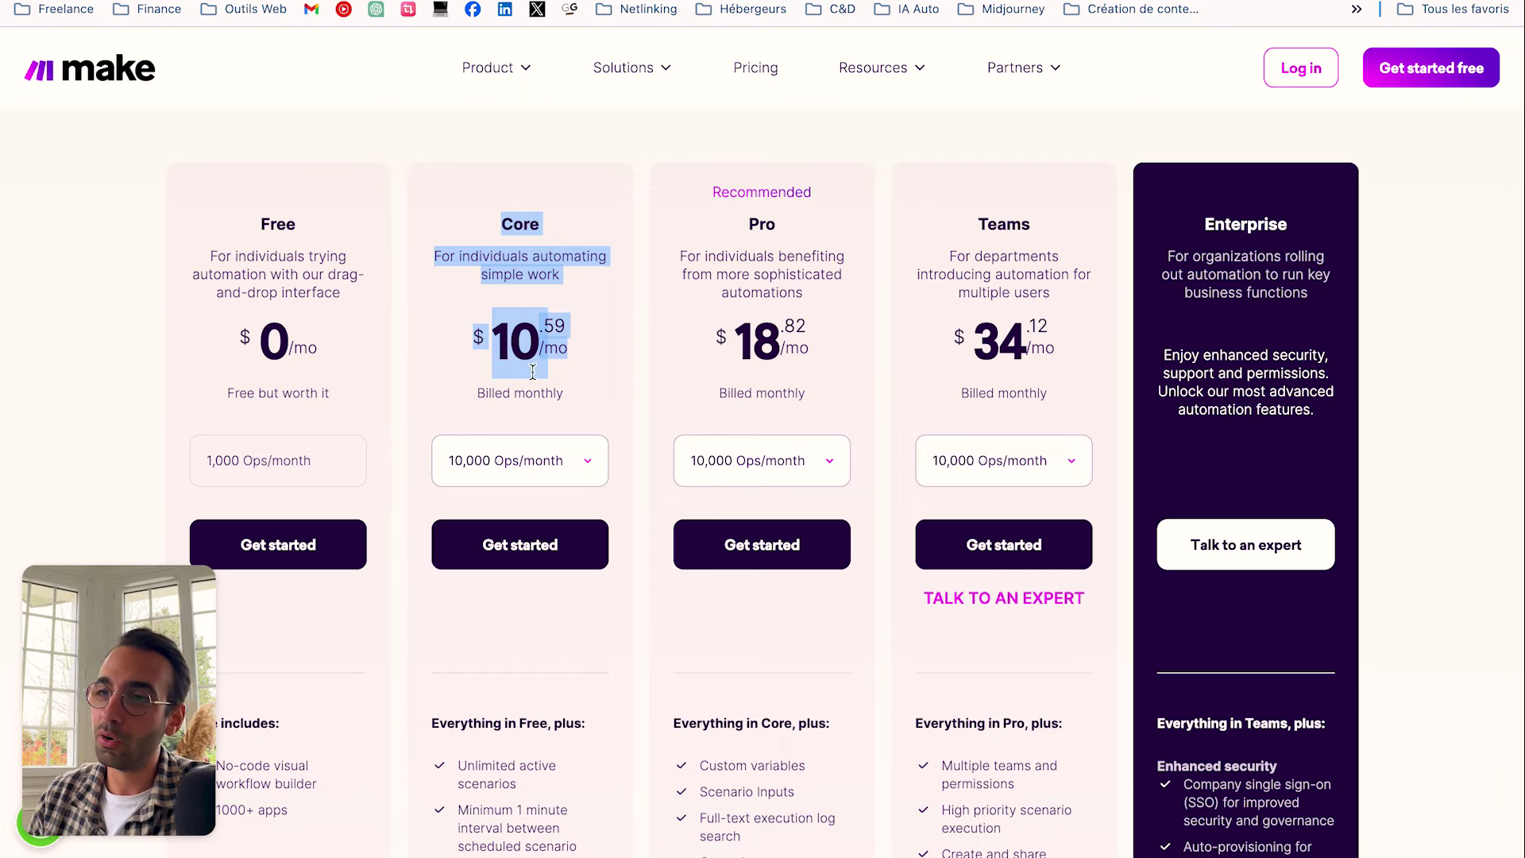
scroll(577, 353, "down", 1)
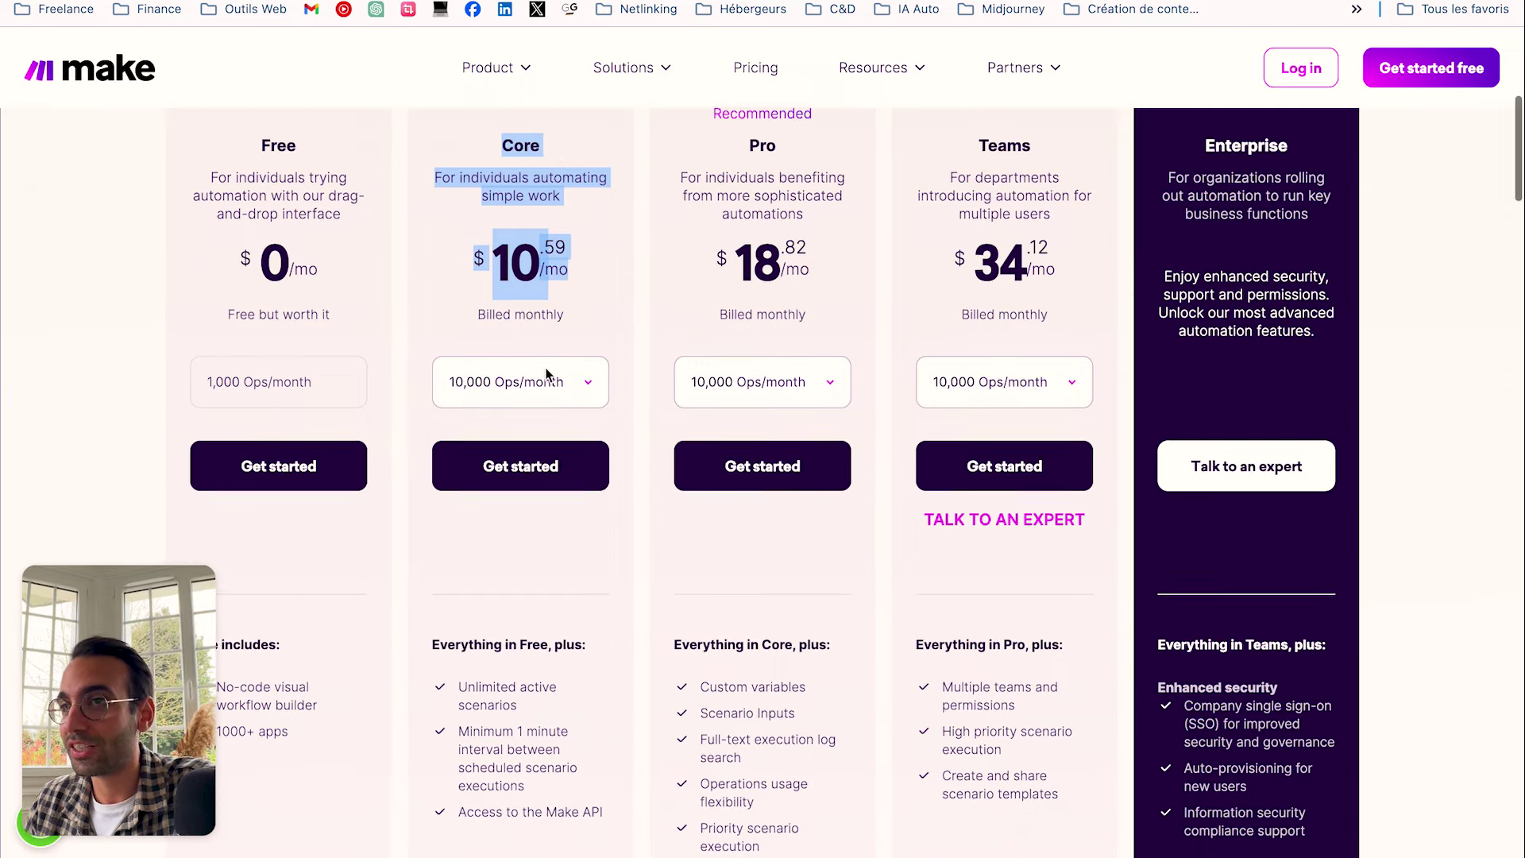
scroll(483, 295, "up", 2)
scroll(570, 332, "up", 2)
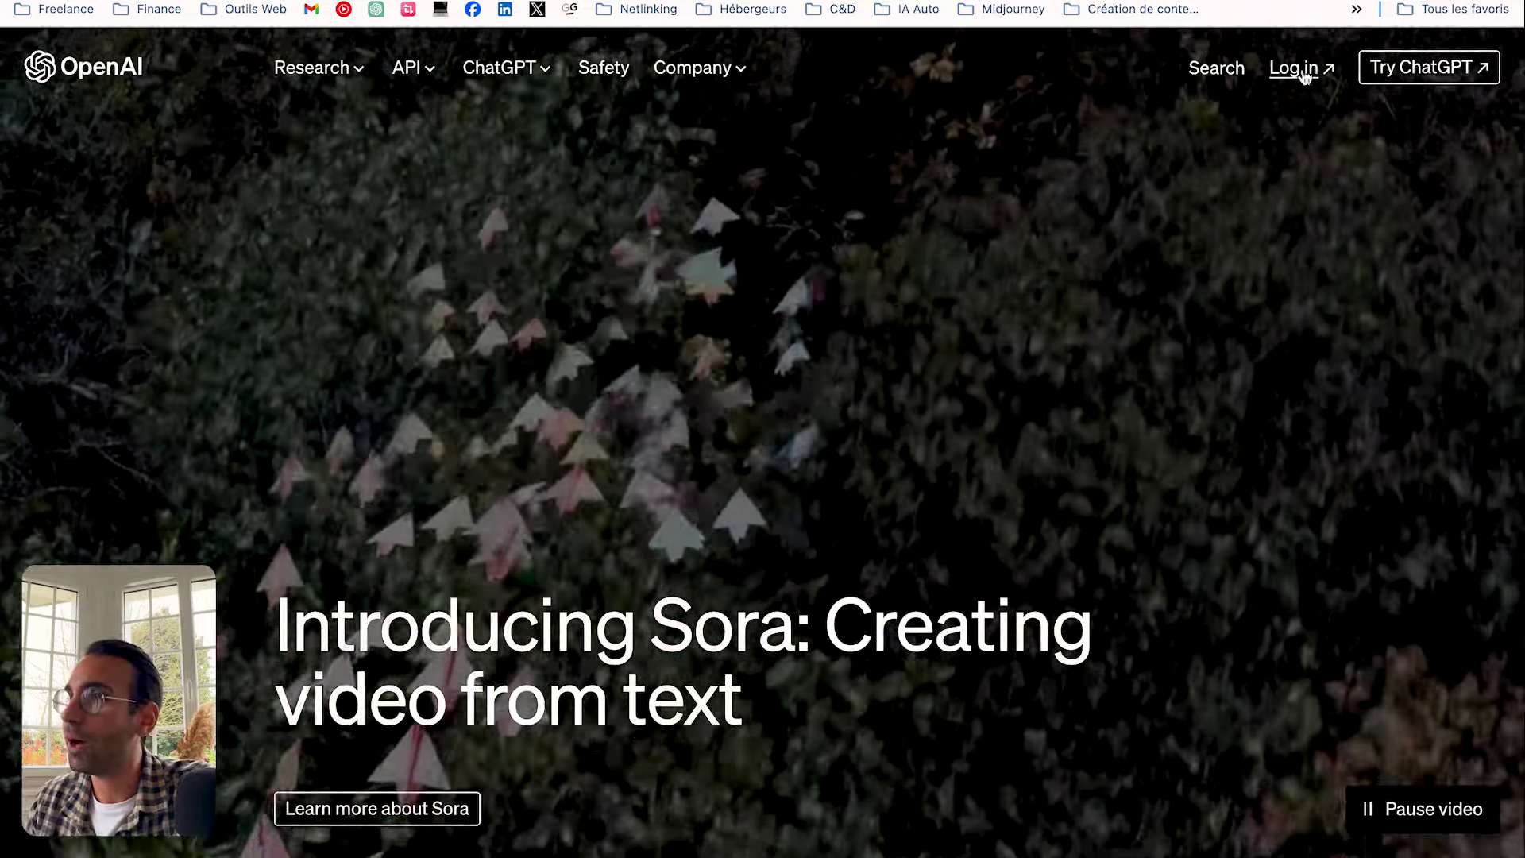
Log in to the OpenAI API platform and open the account's billing settings
left_click(1302, 73)
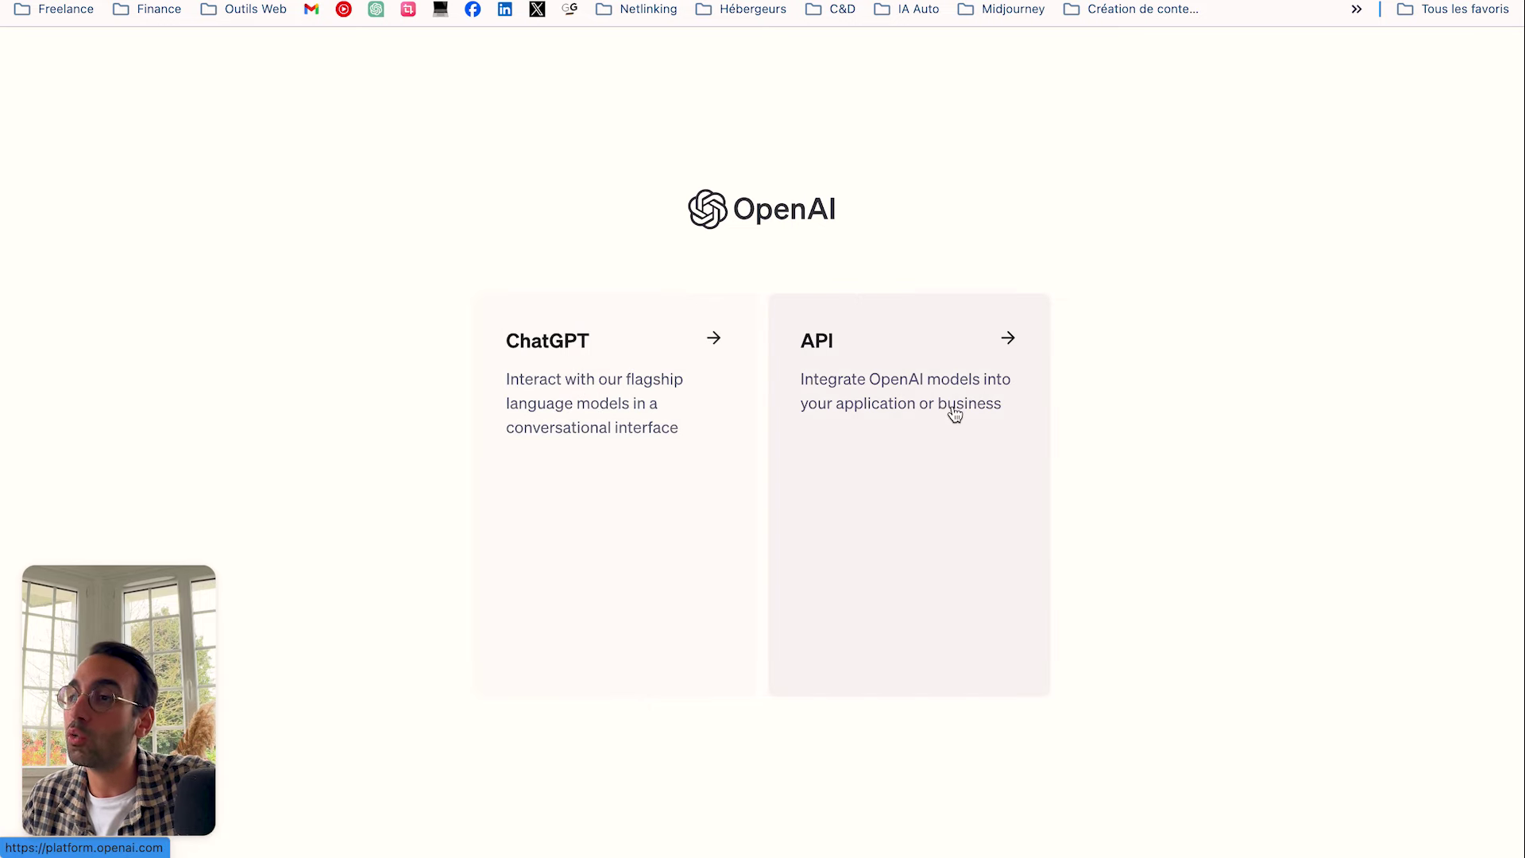
left_click(927, 409)
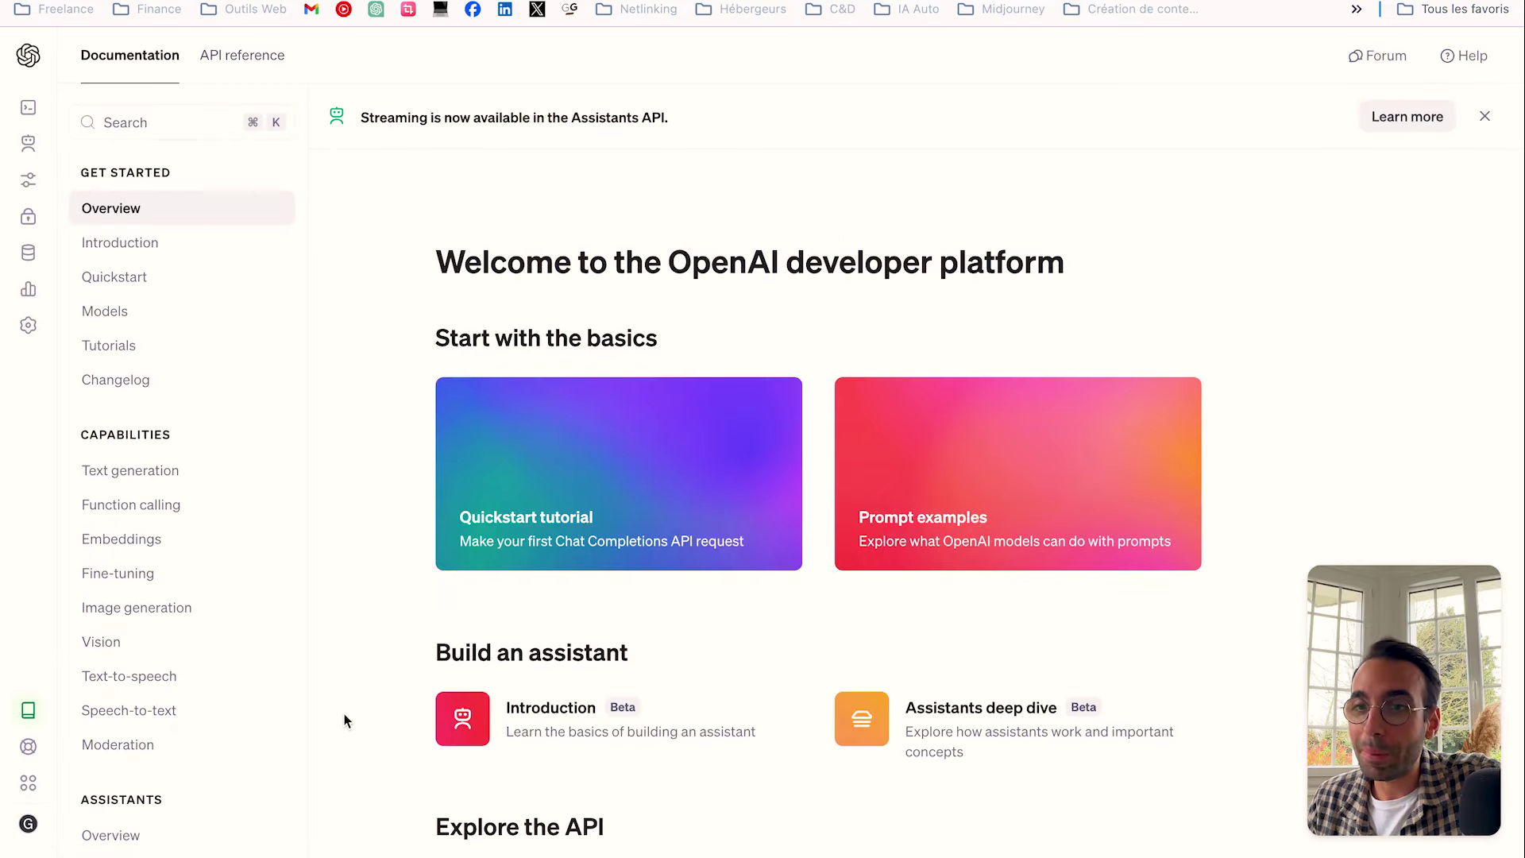
mouse_move(23, 826)
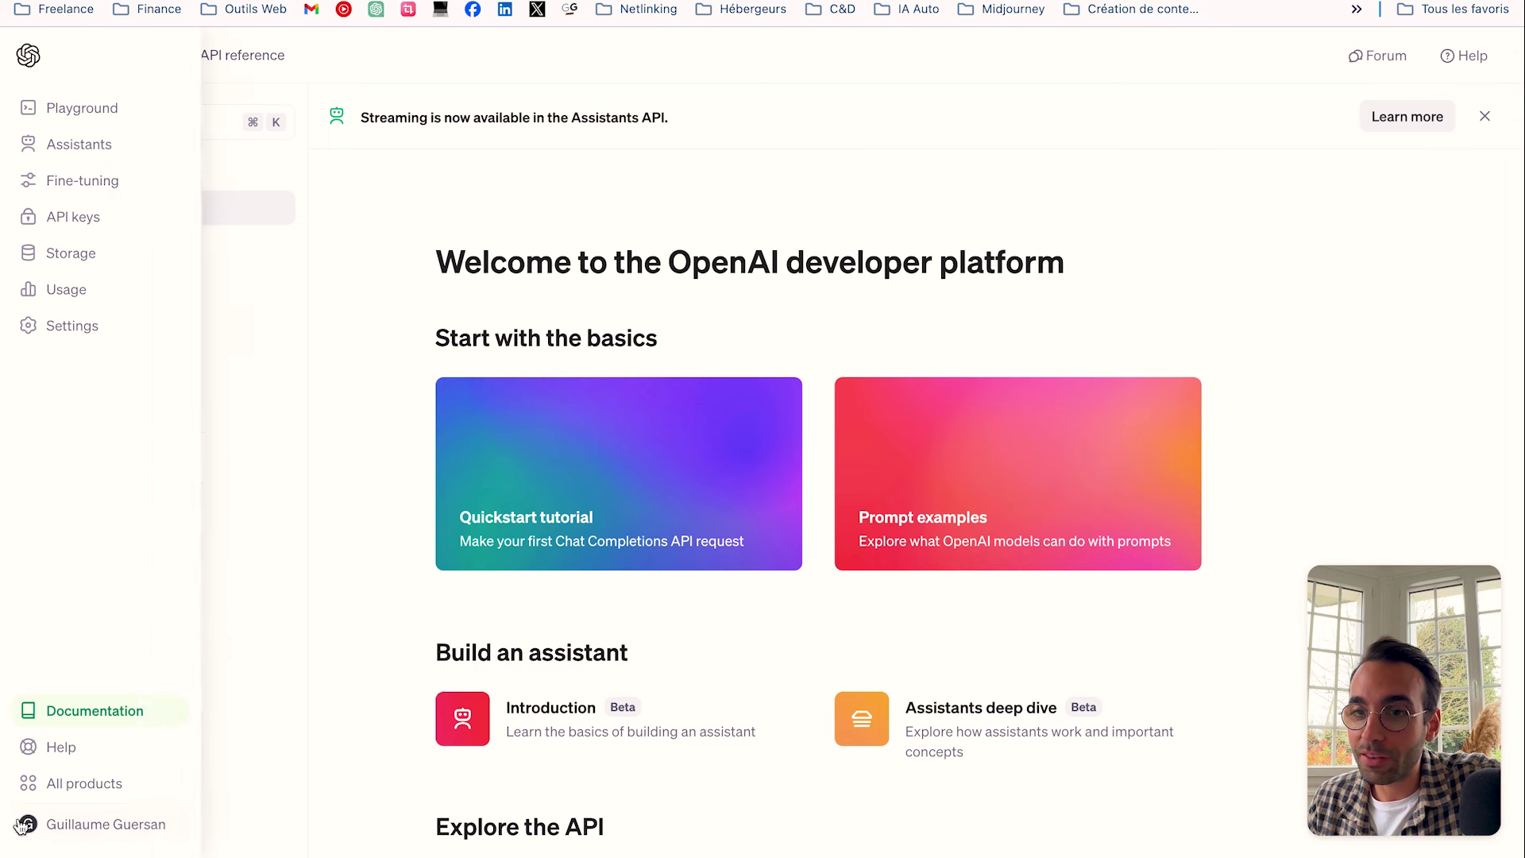
left_click(83, 337)
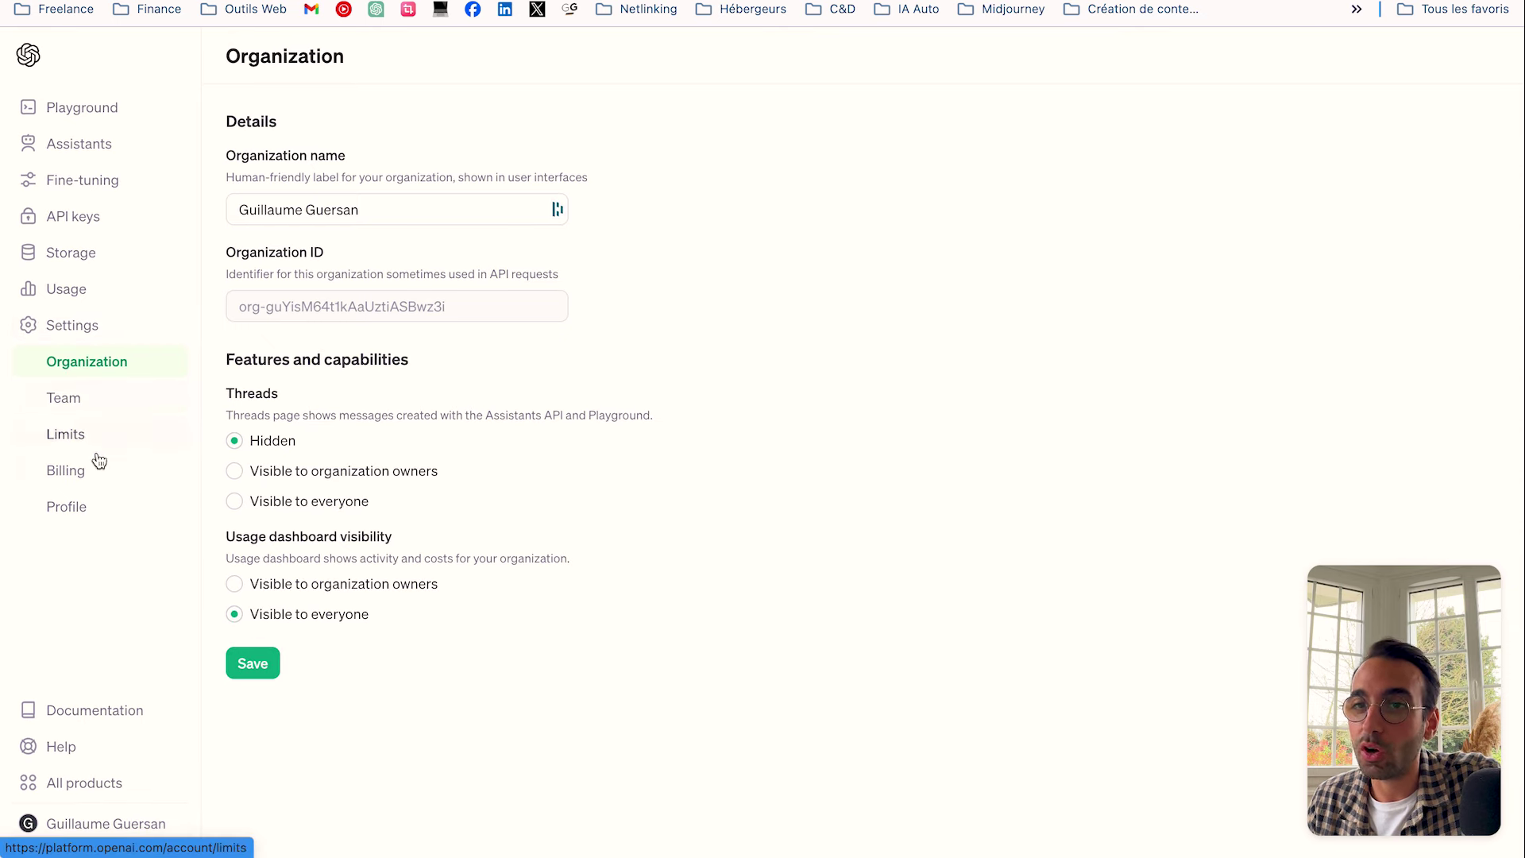
left_click(65, 472)
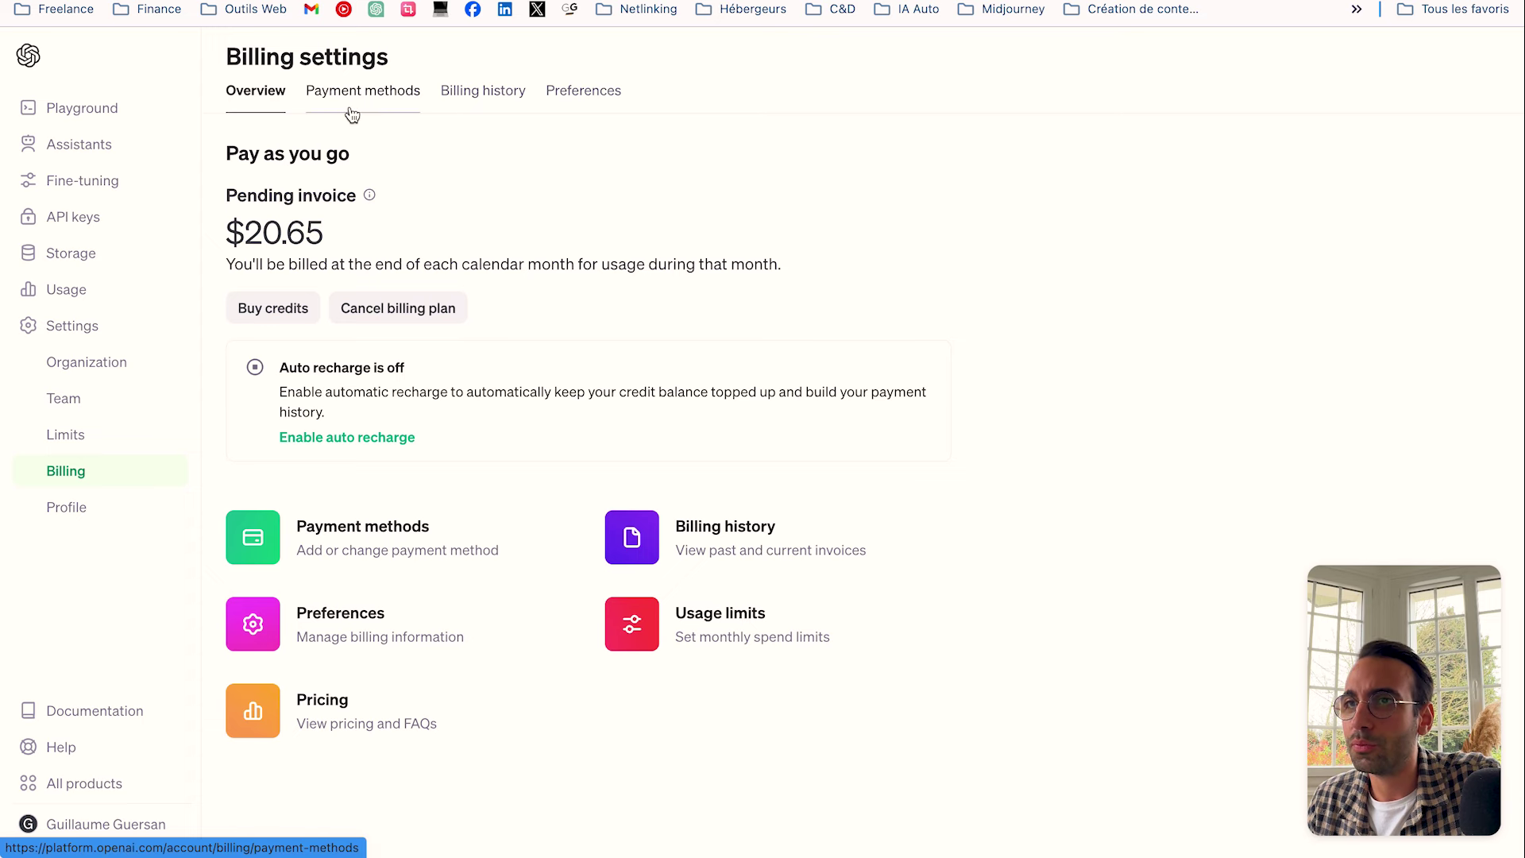
Review the OpenAI billing preferences and payment methods, and open the API keys page
left_click(610, 96)
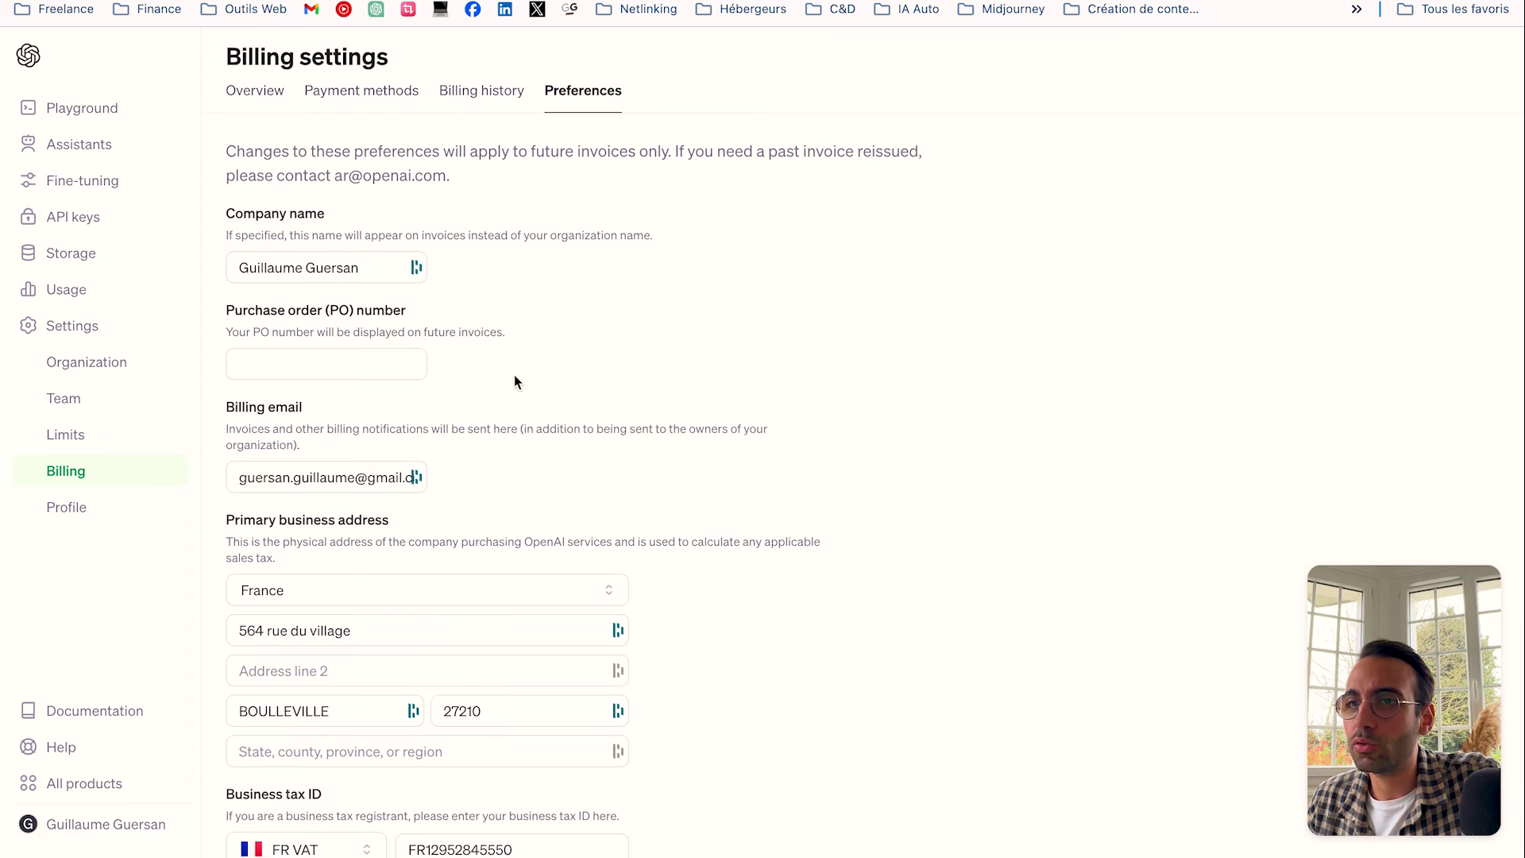
scroll(514, 382, "down", 2)
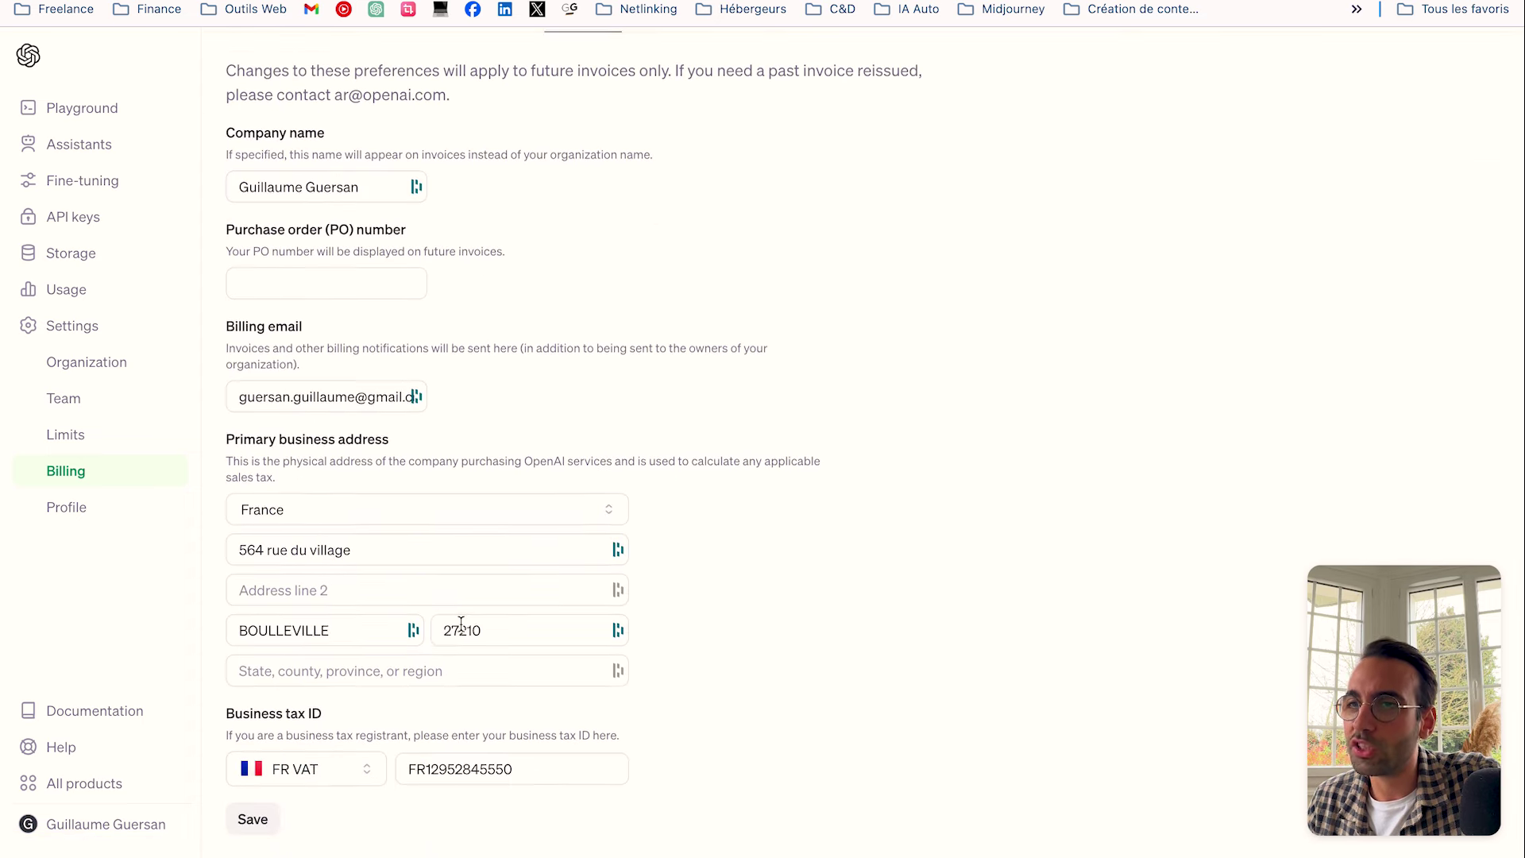
scroll(459, 626, "up", 2)
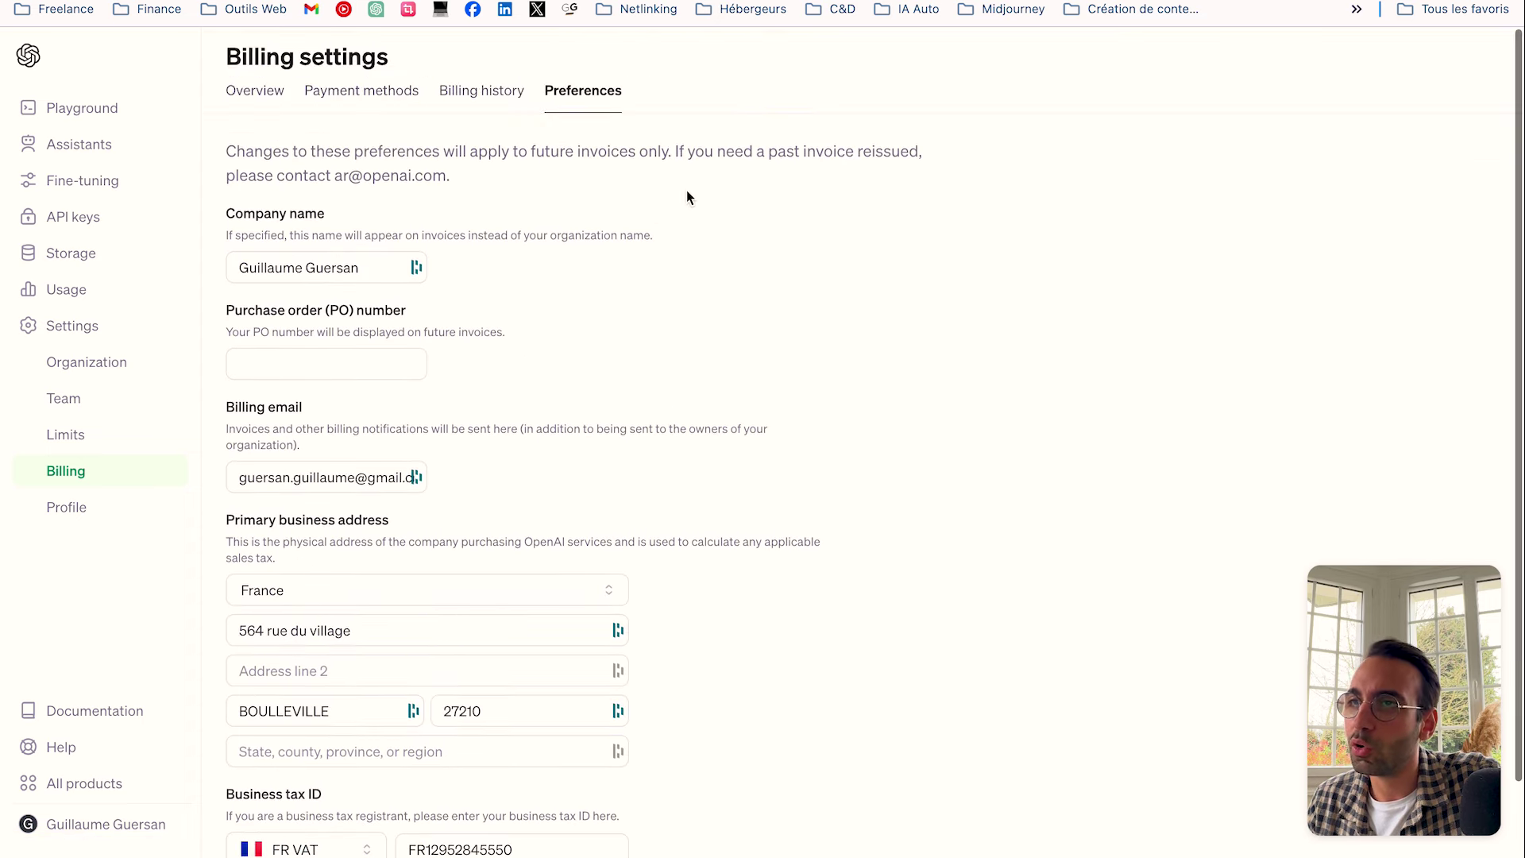
left_click(365, 99)
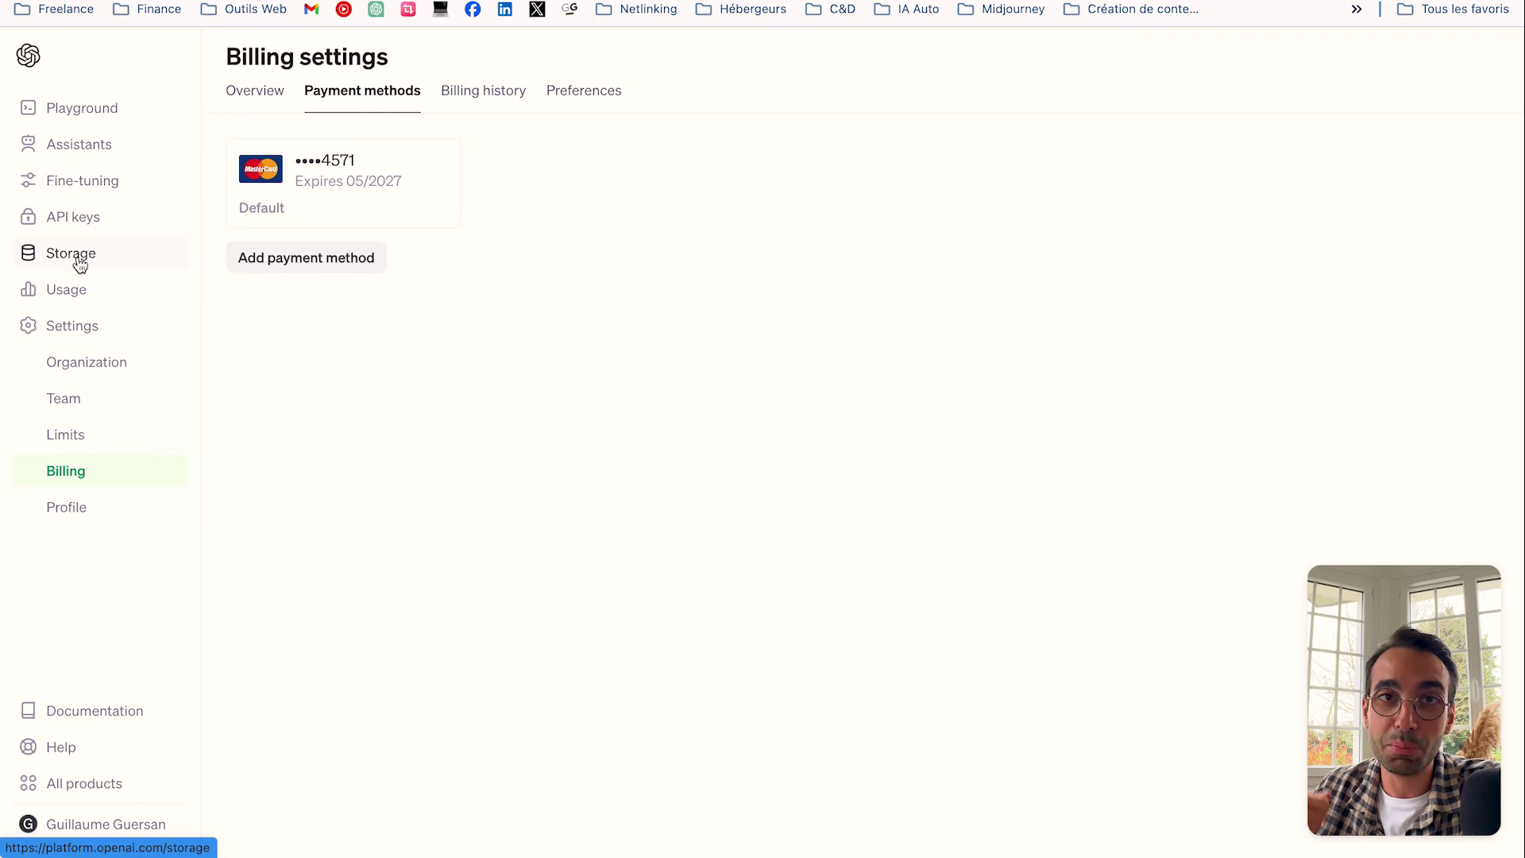
left_click(75, 220)
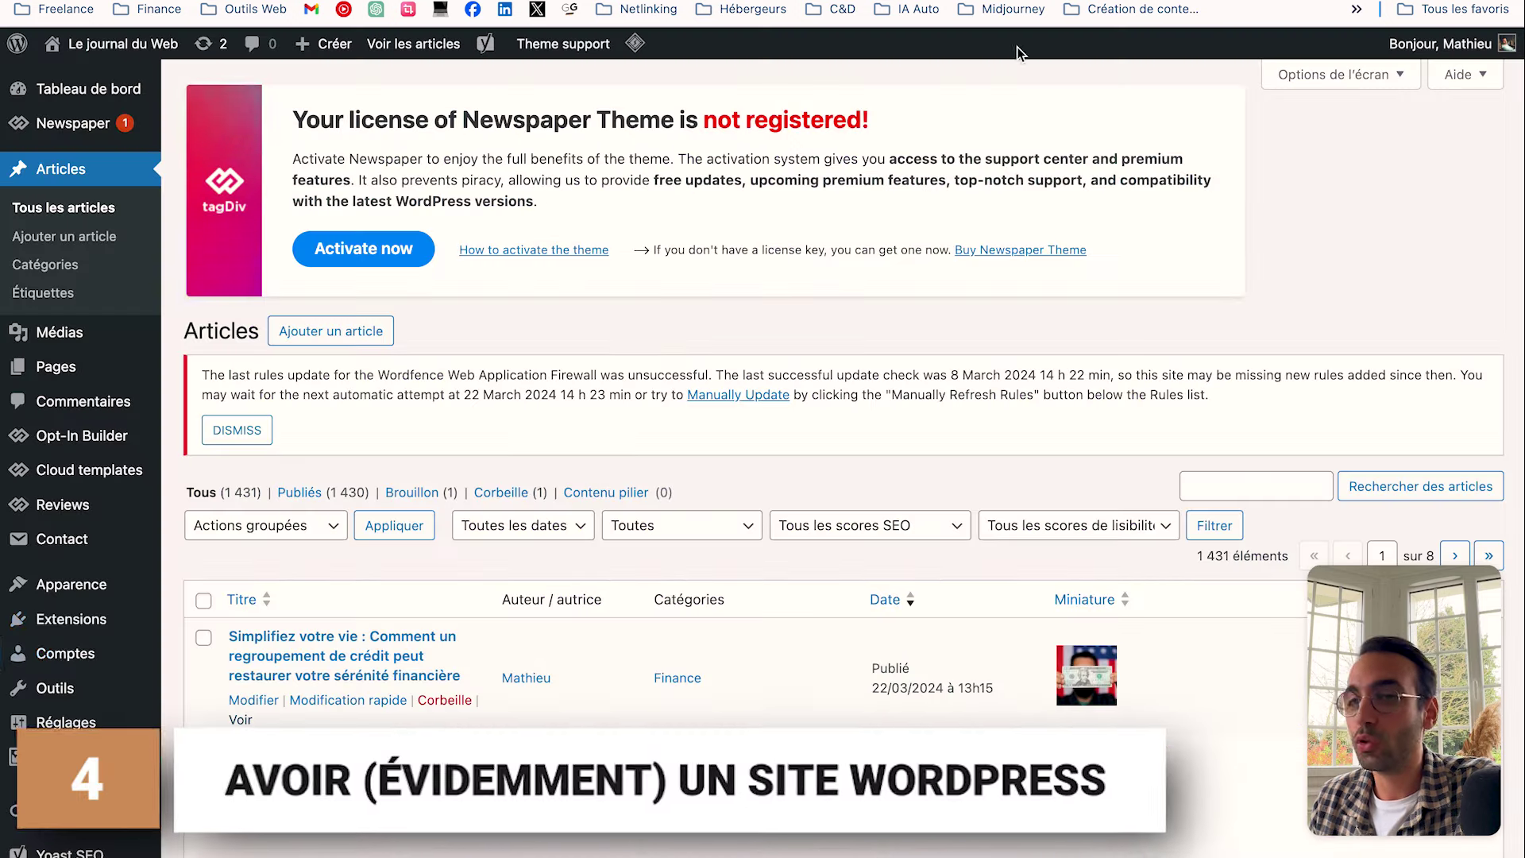
Open the WordPress site's Extensions page in a new browser tab and switch to it
scroll(72, 556, "down", 3)
right_click(77, 480)
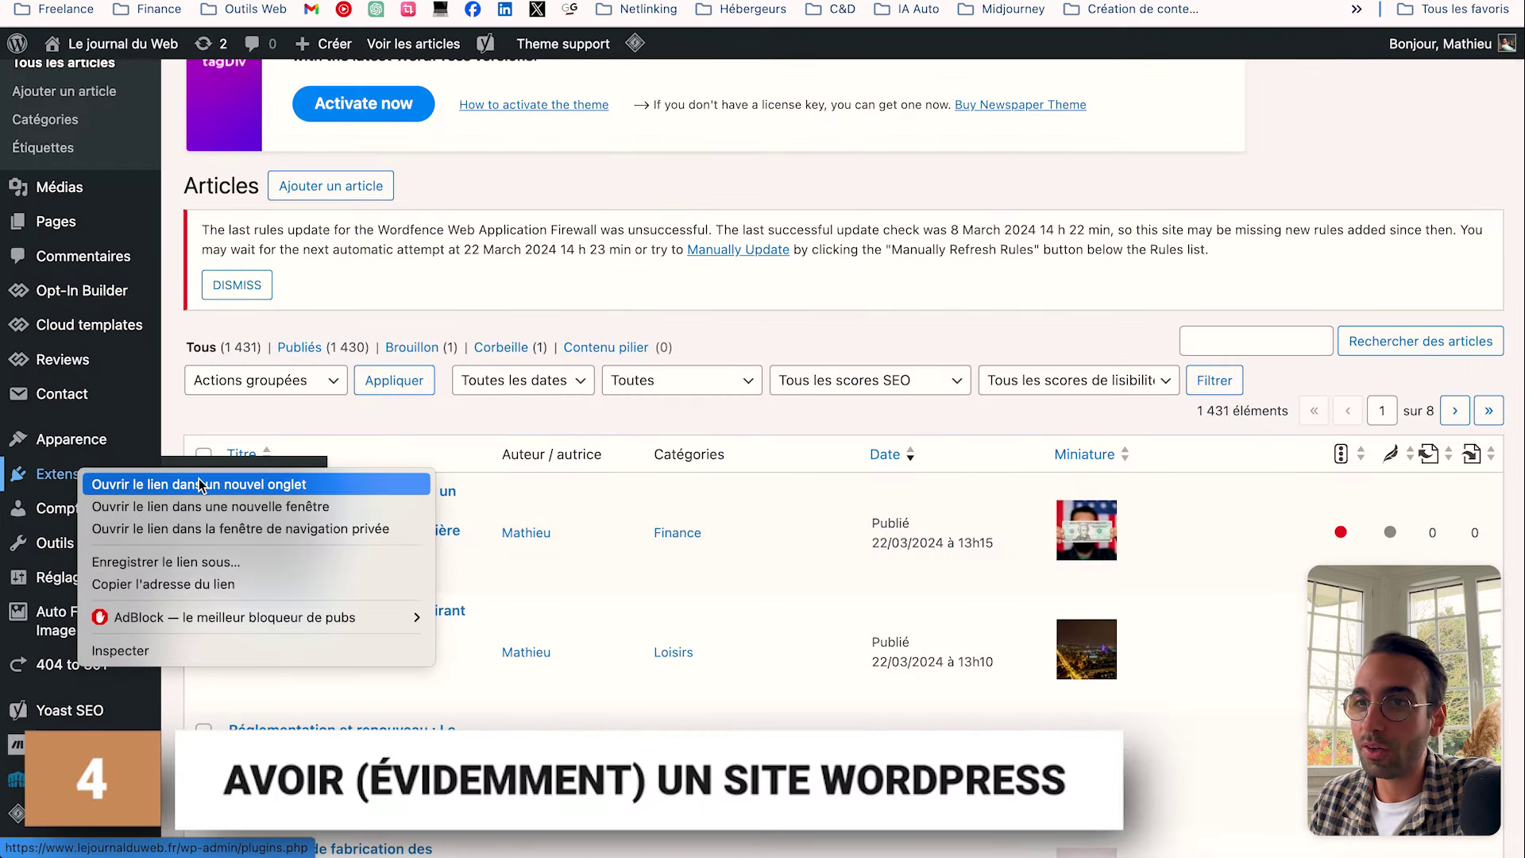
left_click(90, 480)
key("ctrl+Tab")
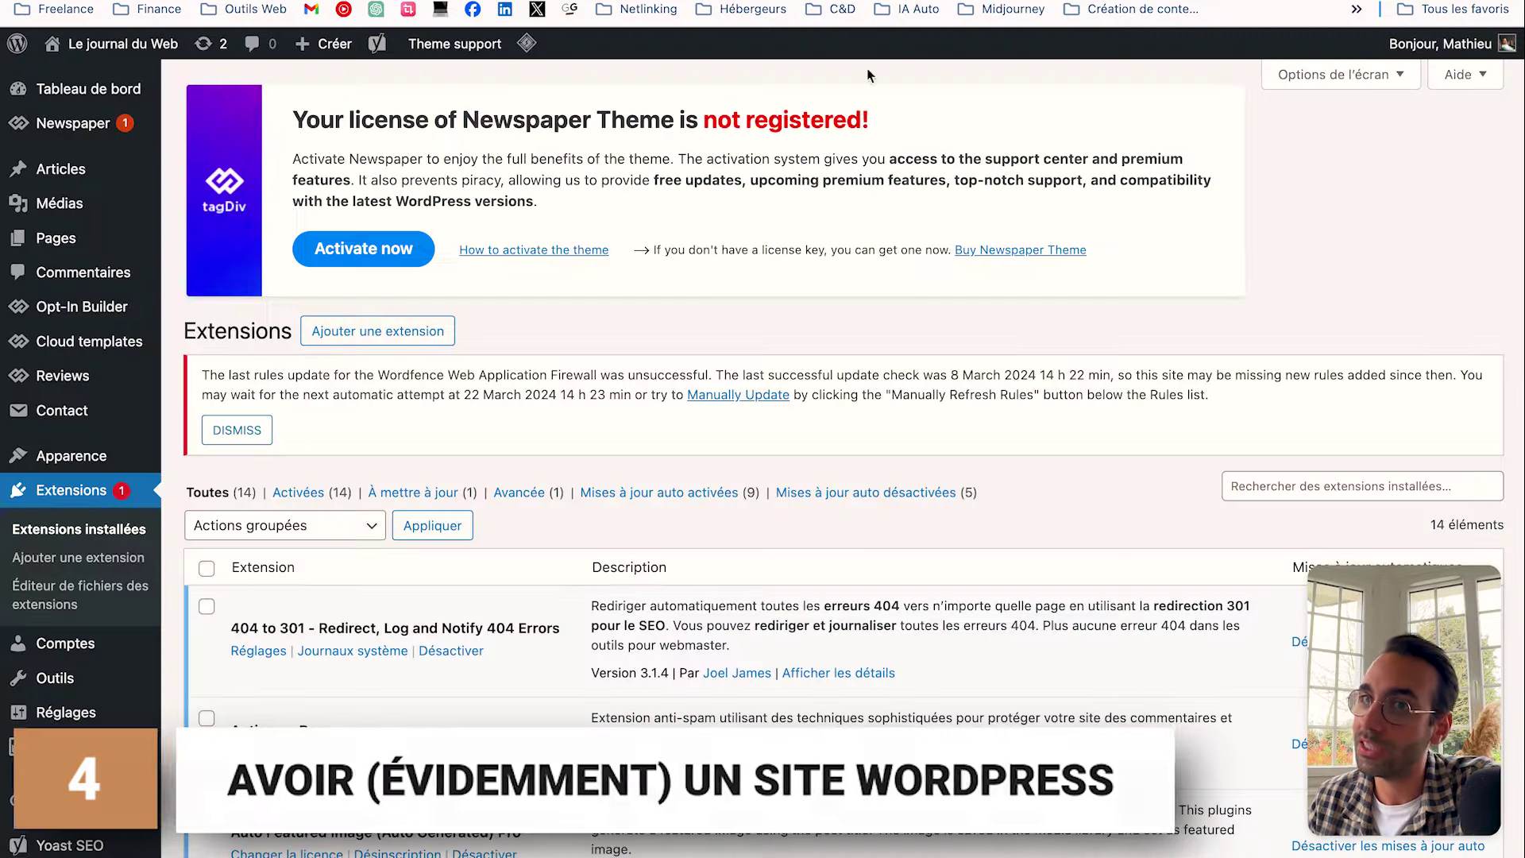
Find the Make Connector plugin in the list of installed WordPress extensions
scroll(788, 197, "down", 2)
scroll(788, 198, "down", 10)
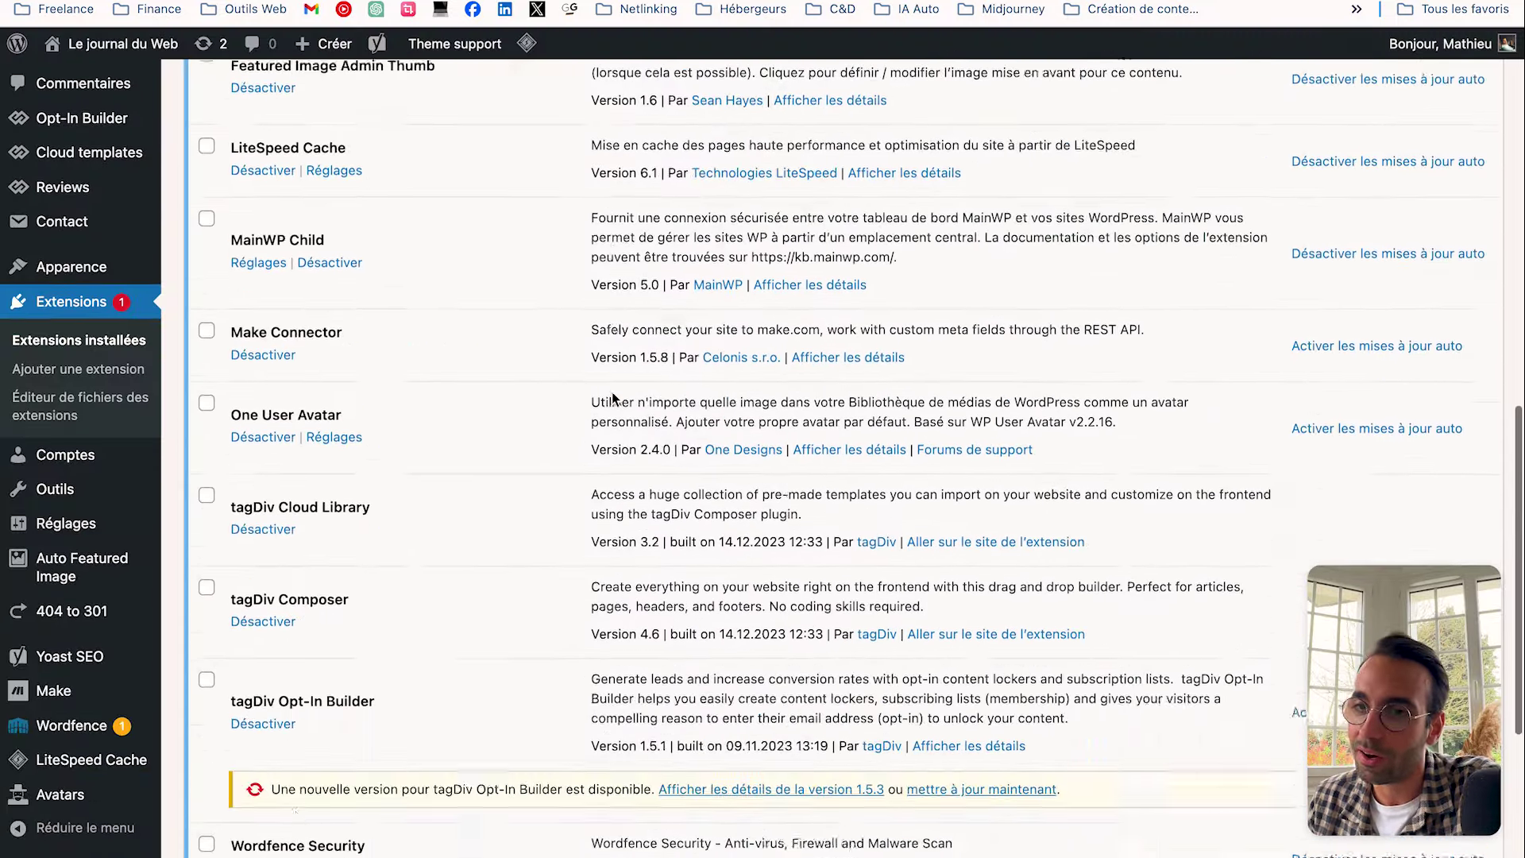
scroll(295, 653, "up", 2)
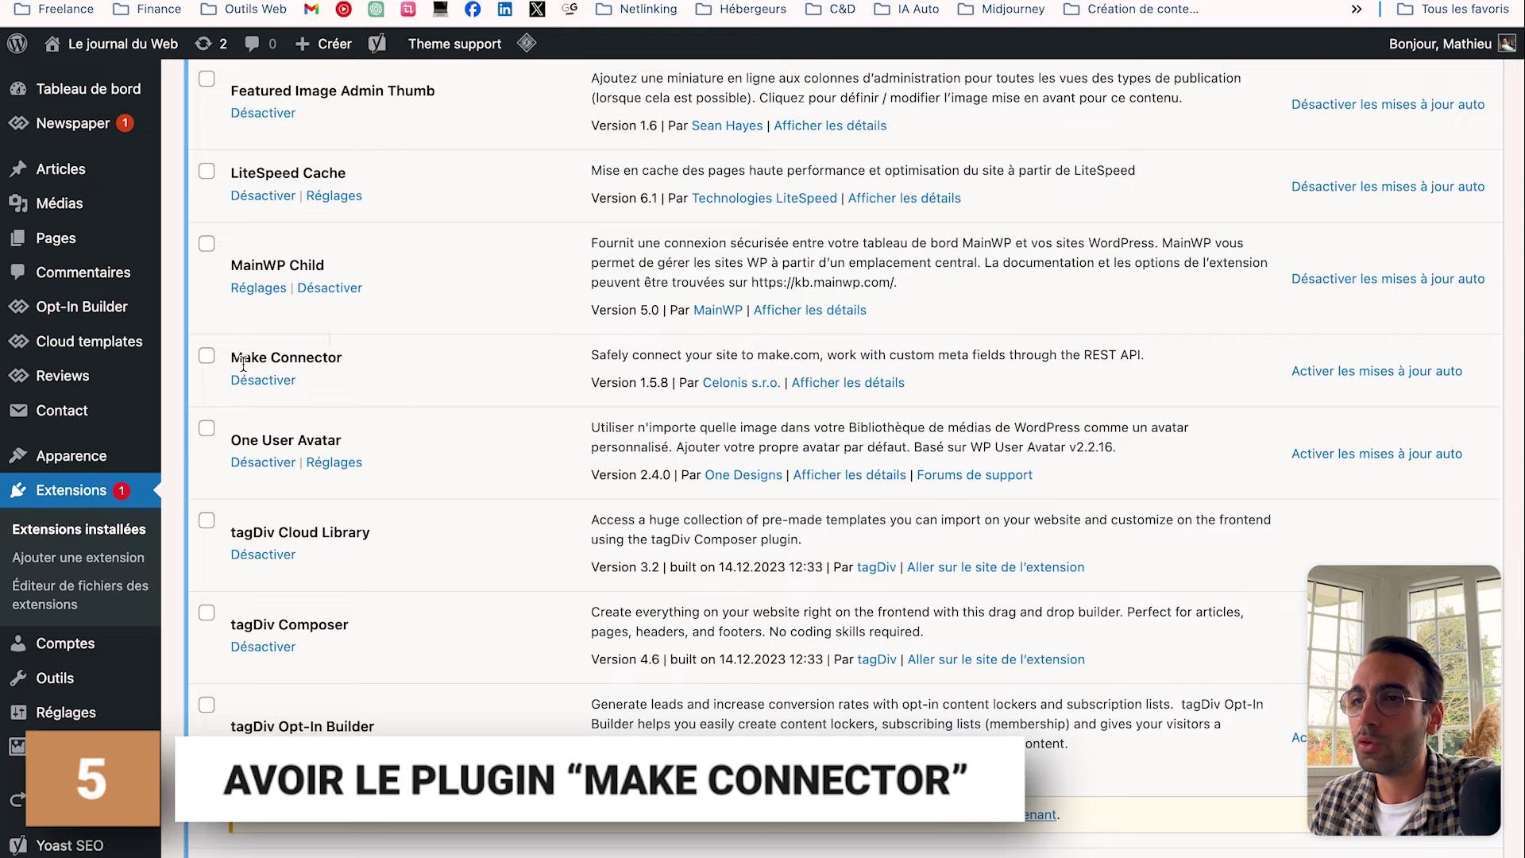
scroll(474, 378, "down", 4)
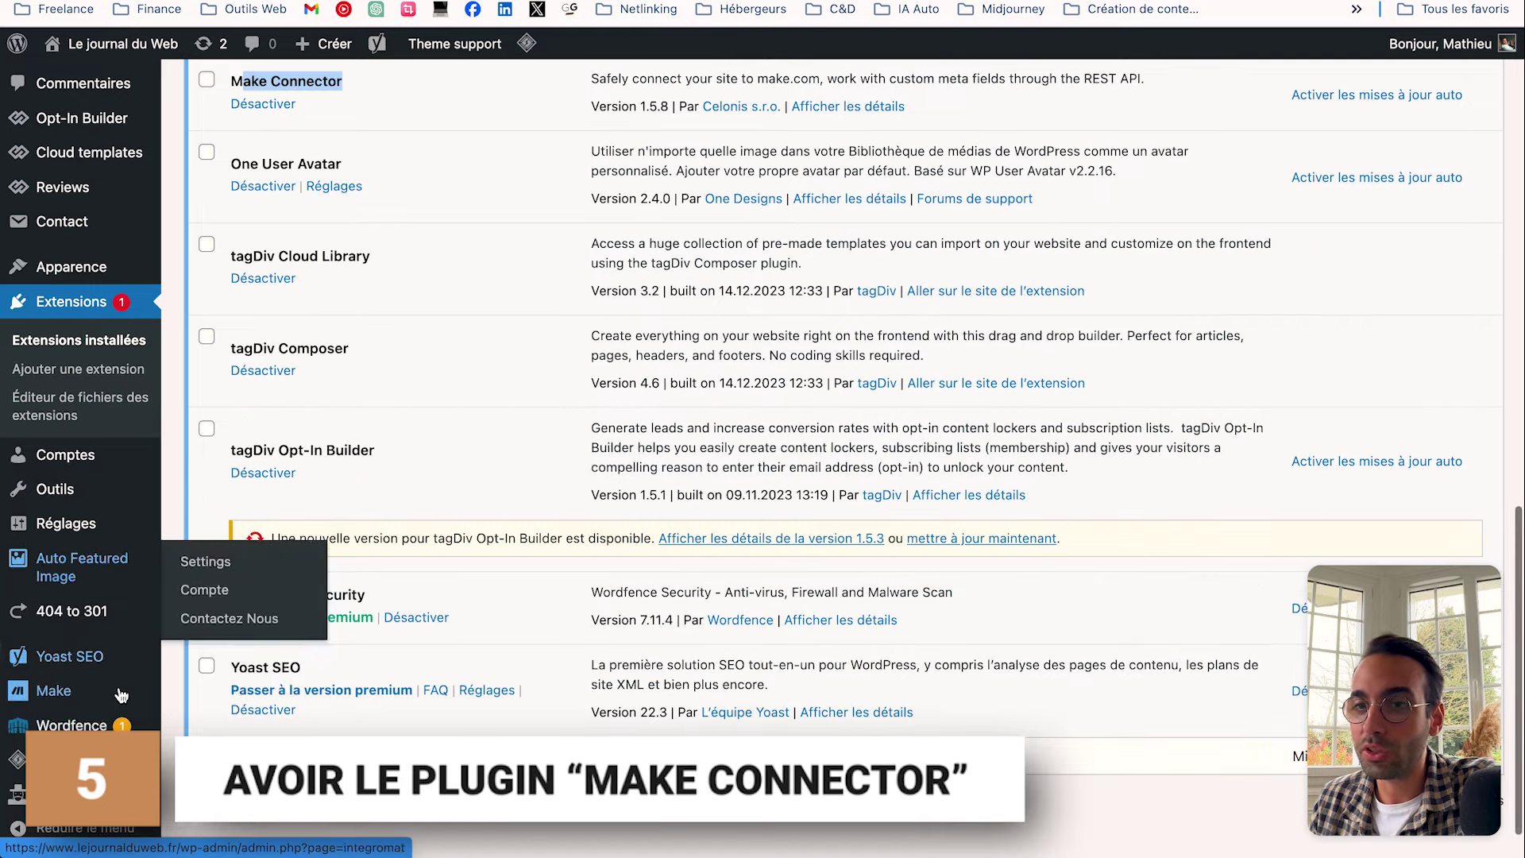
View the Make plugin's settings page with its API key field, and return to the WordPress dashboard
mouse_move(97, 722)
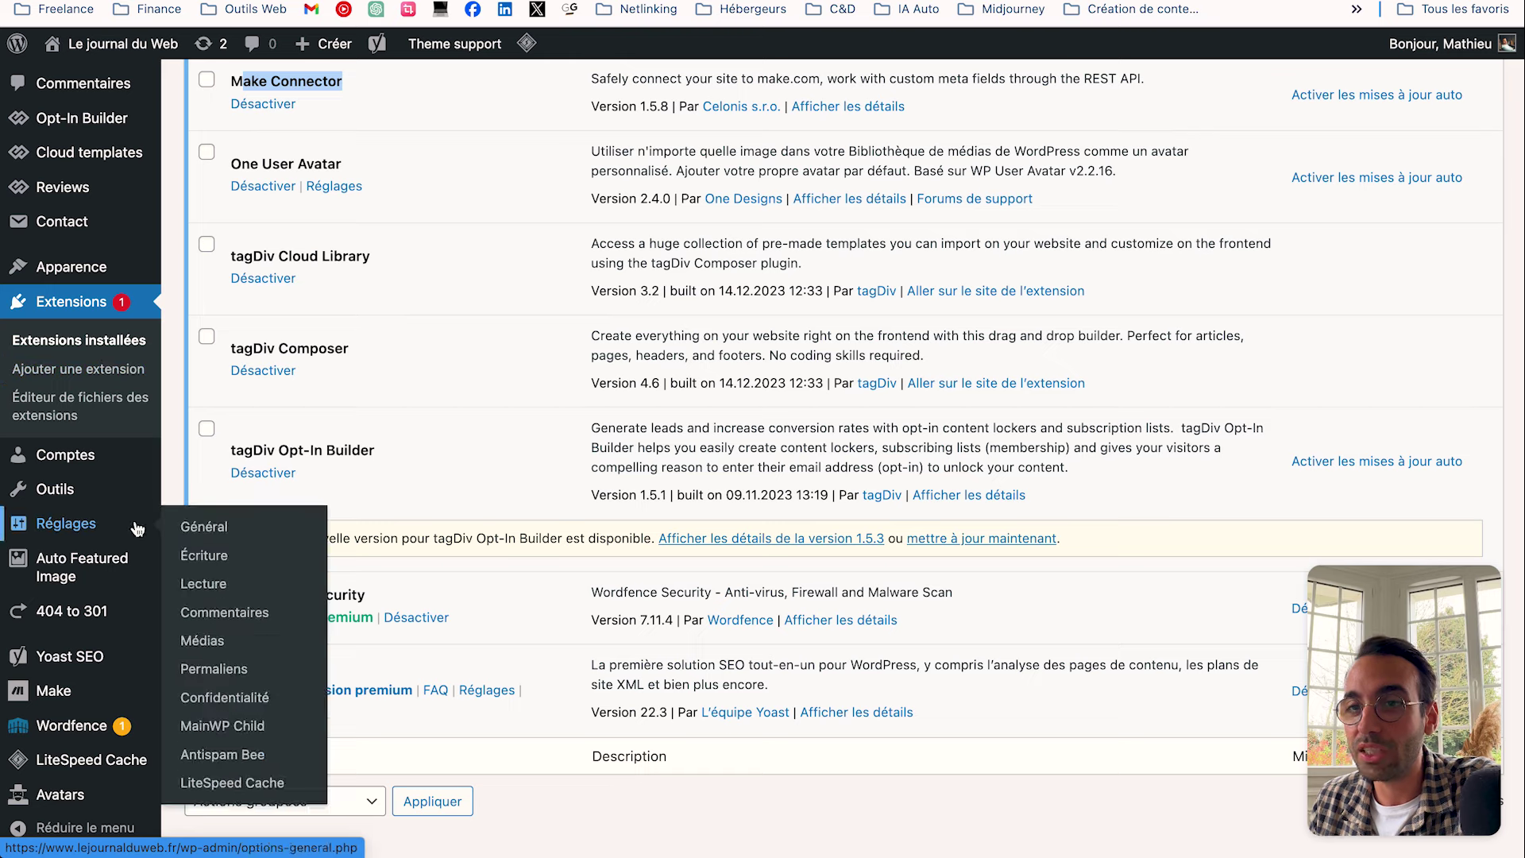
mouse_move(122, 554)
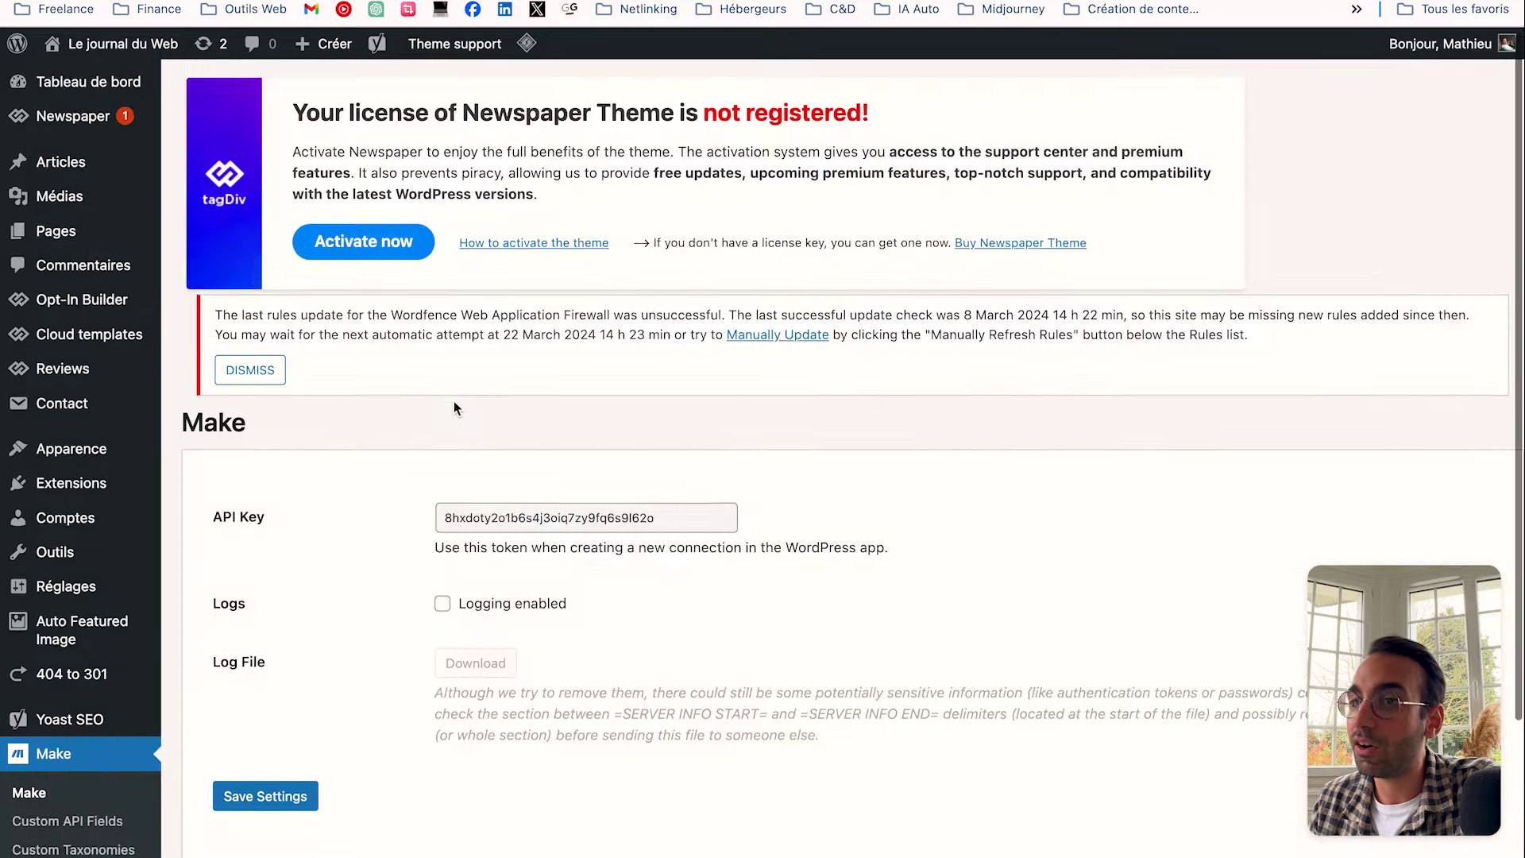
scroll(454, 402, "down", 2)
scroll(69, 501, "up", 2)
left_click(68, 99)
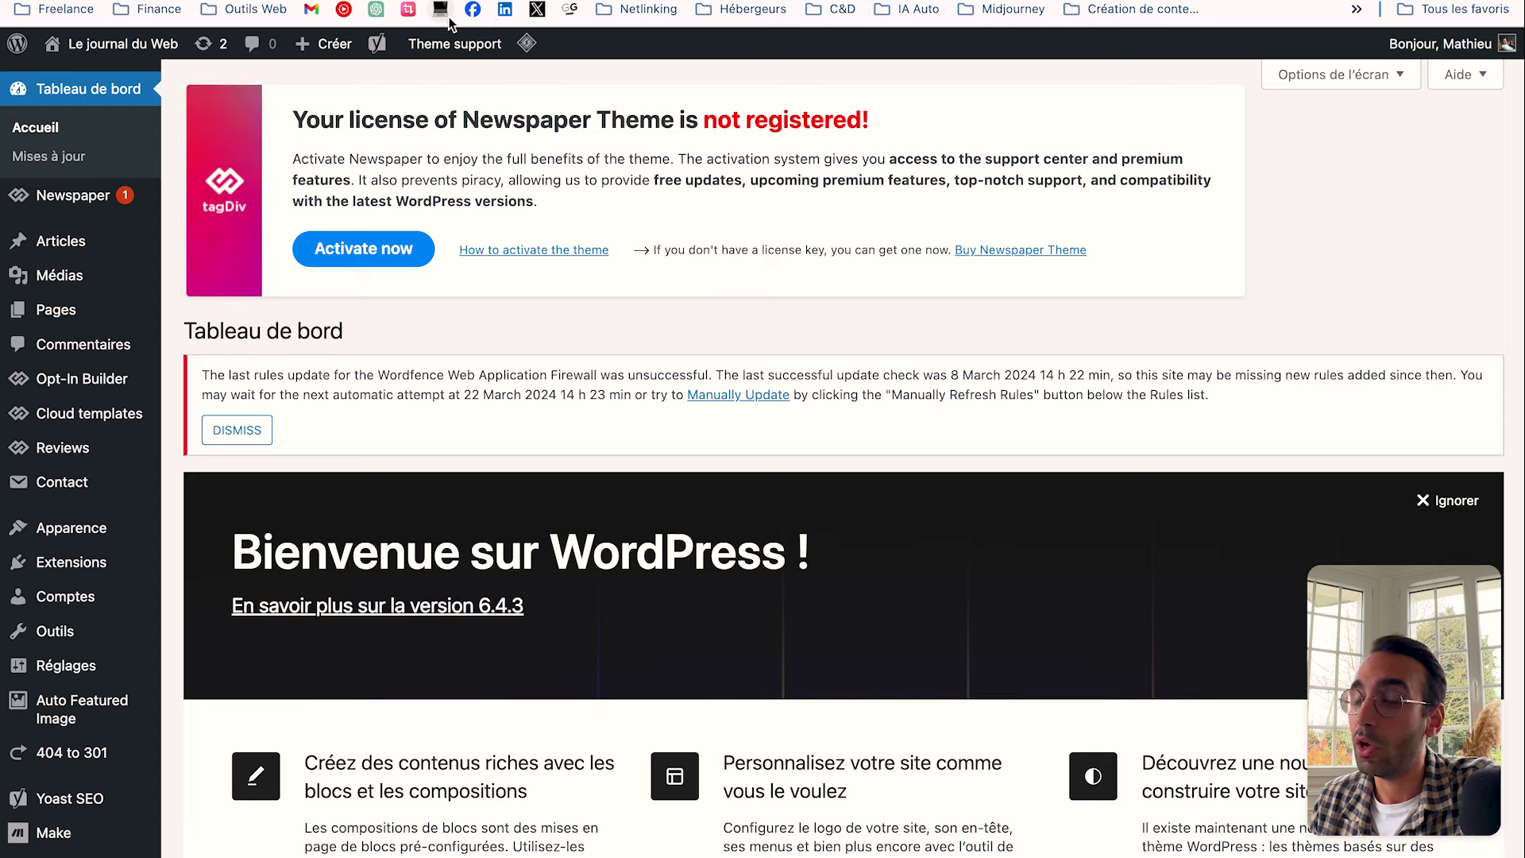
Switch to the Make workspace and look through the list of all scenarios
mouse_move(324, 44)
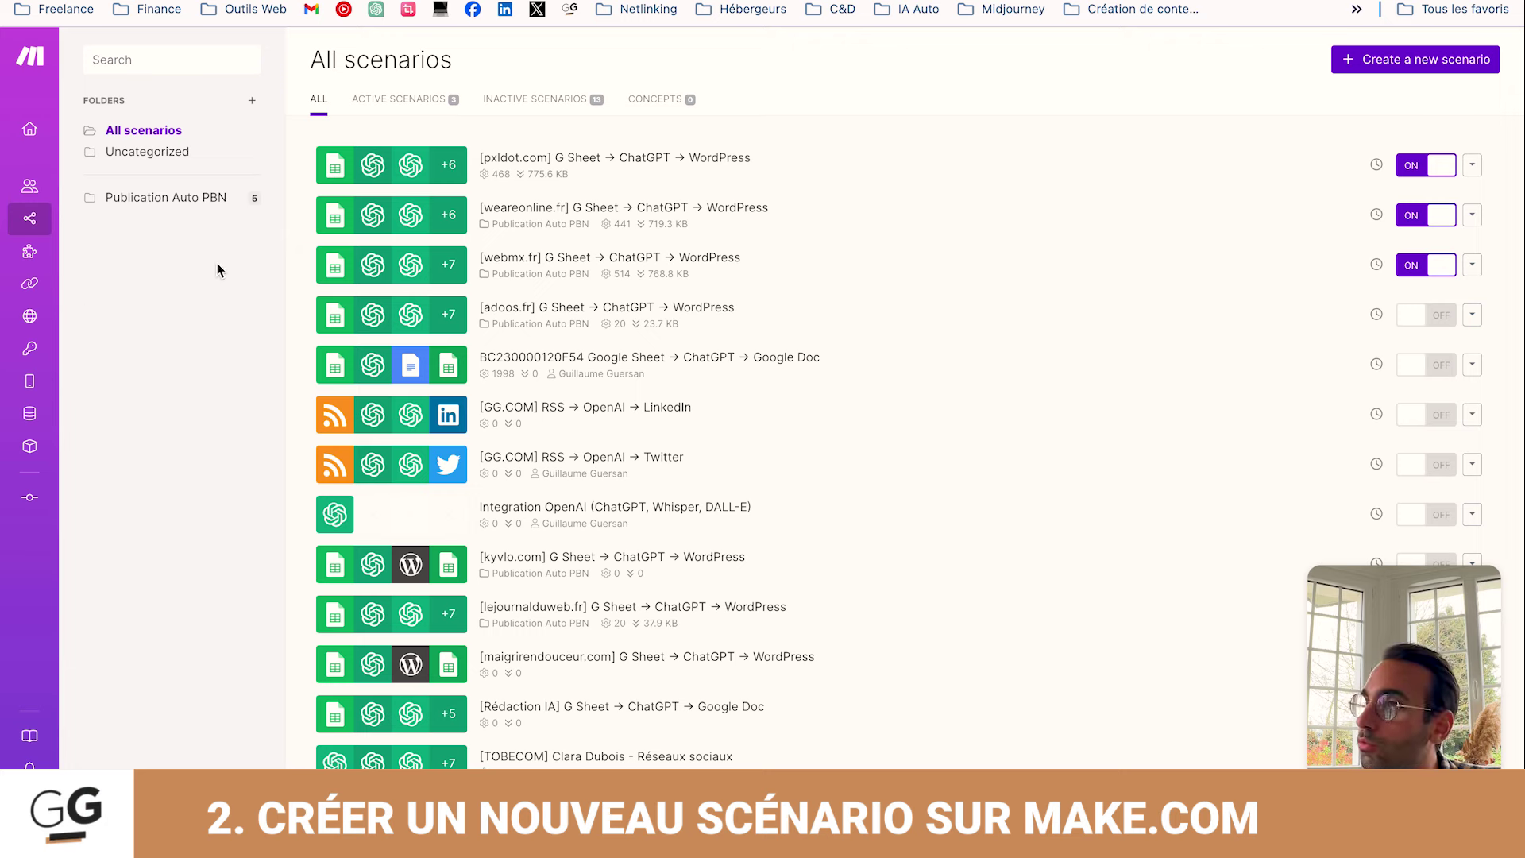
mouse_move(48, 219)
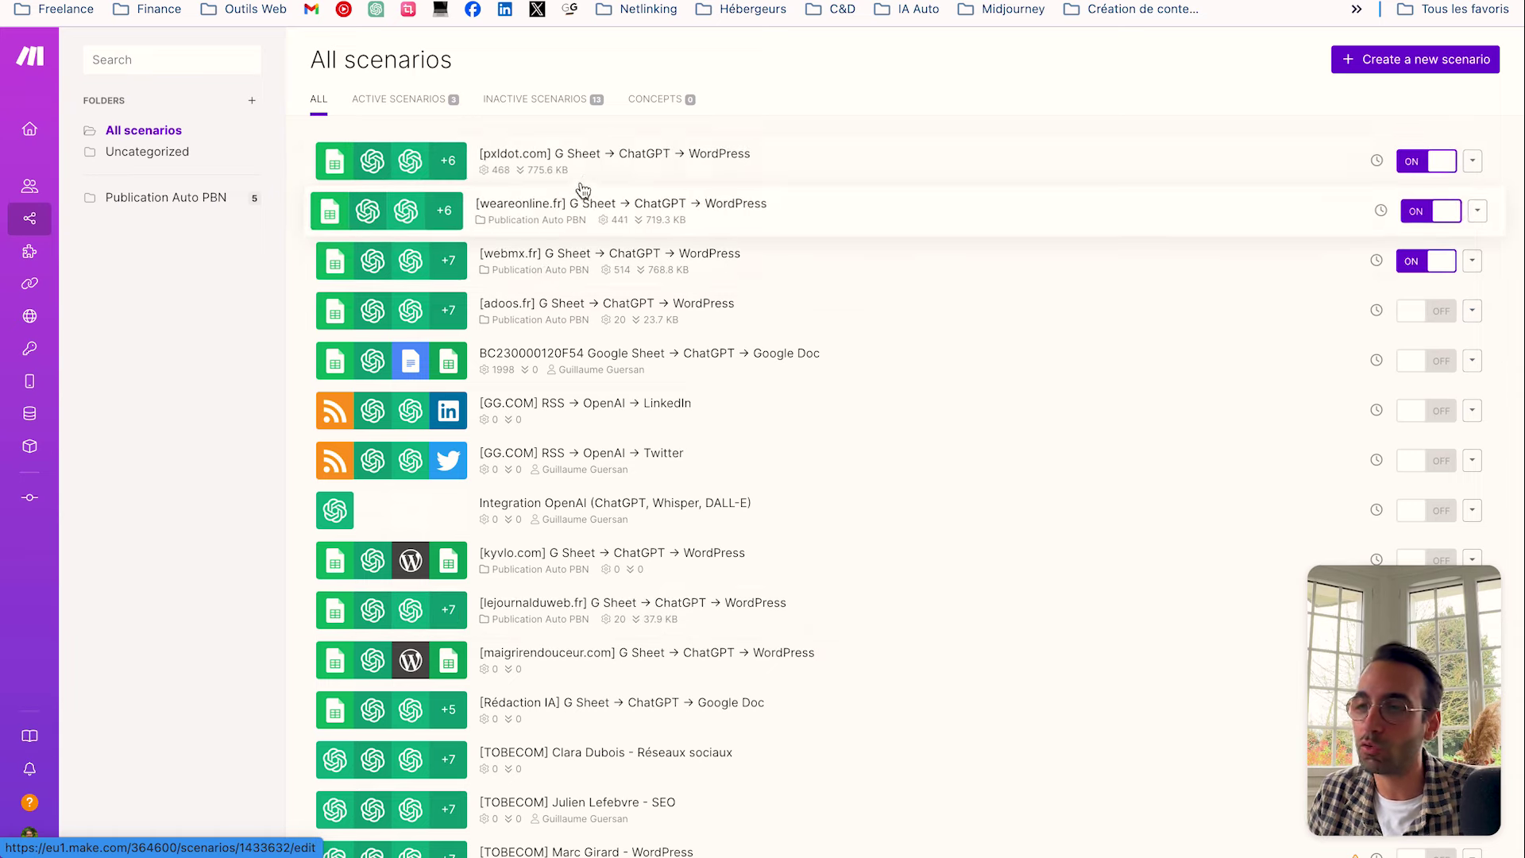
scroll(1113, 210, "down", 2)
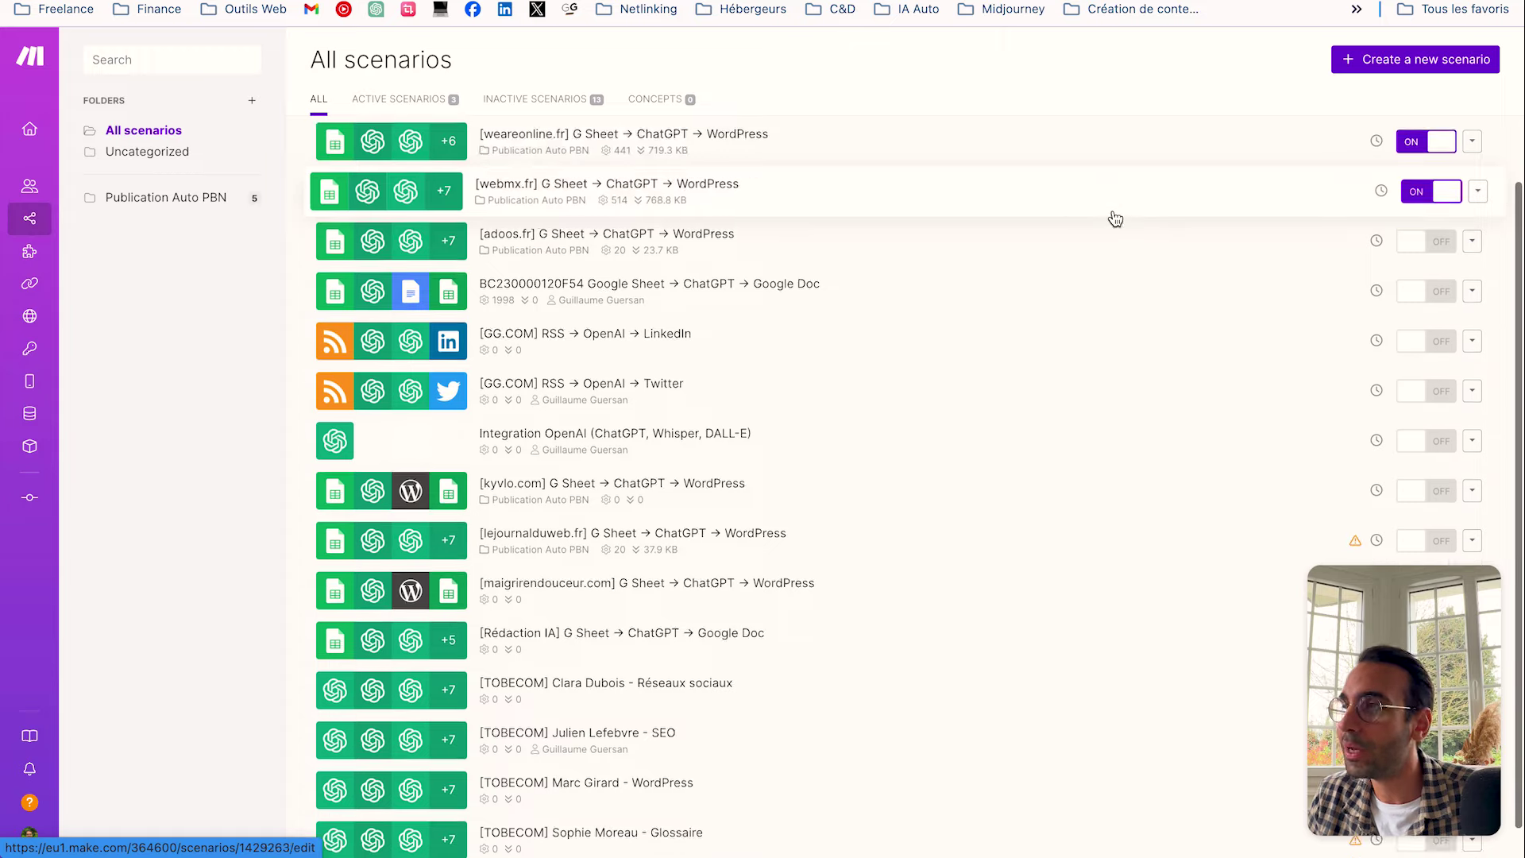
scroll(1271, 302, "up", 3)
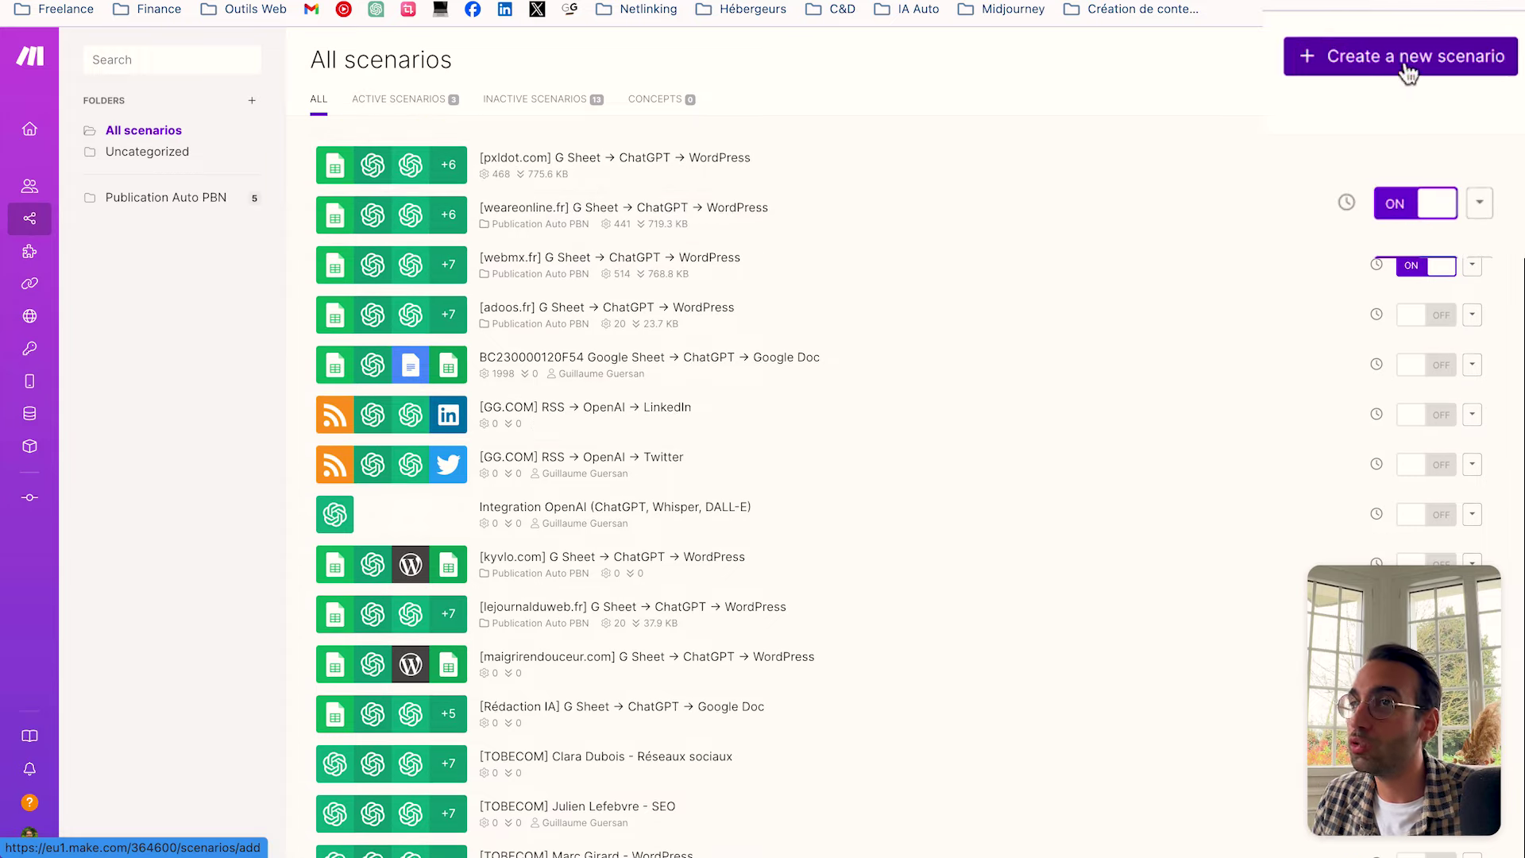
scroll(1350, 513, "down", 2)
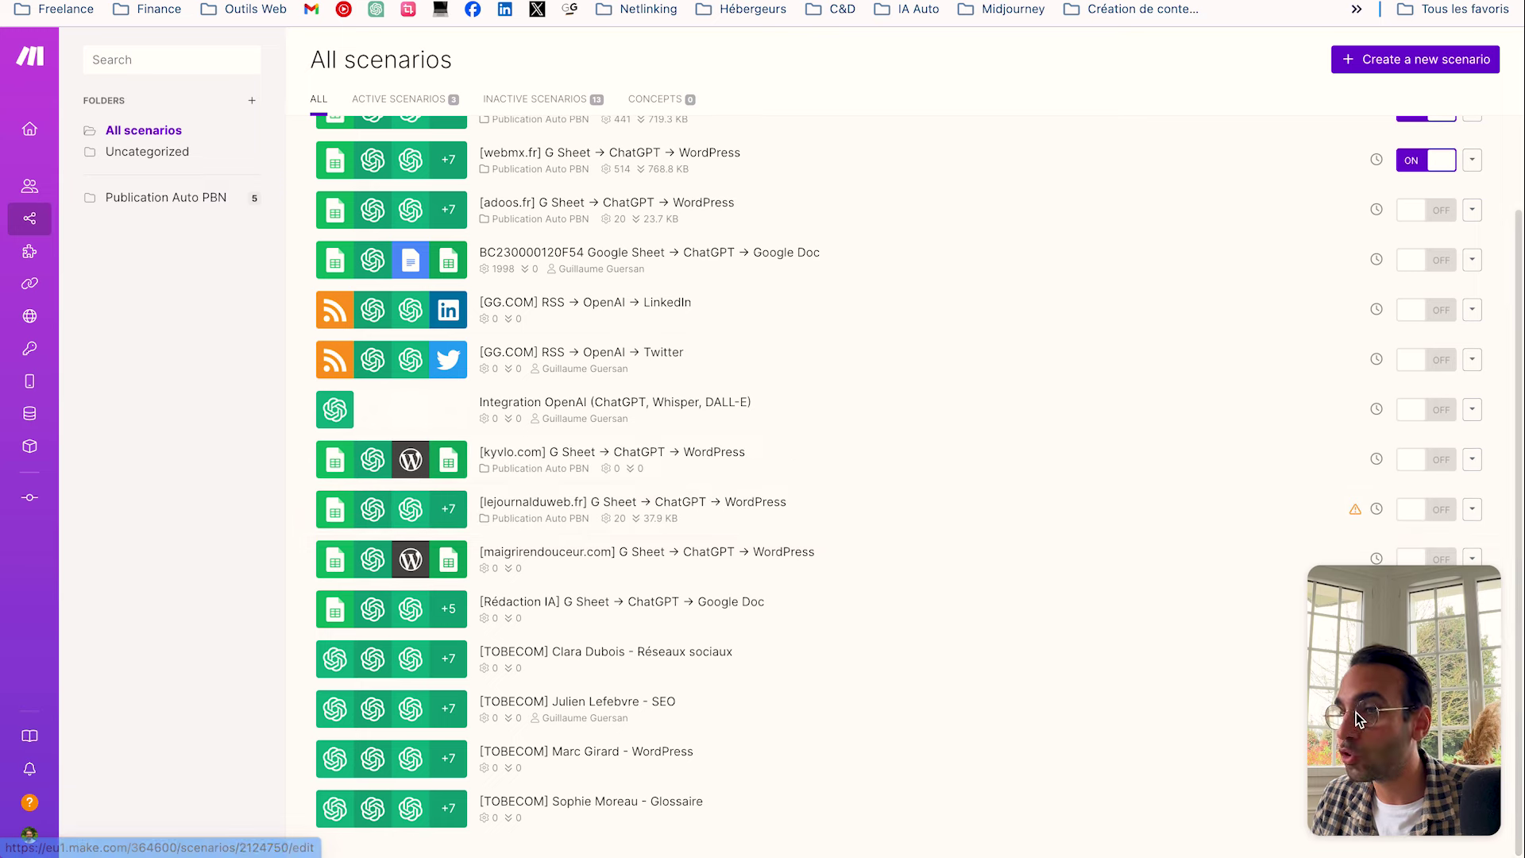
Open the [lejournalduweb.fr] G Sheet → ChatGPT → WordPress scenario and browse the applications that can be added as modules
left_click_drag(1358, 719, 80, 707)
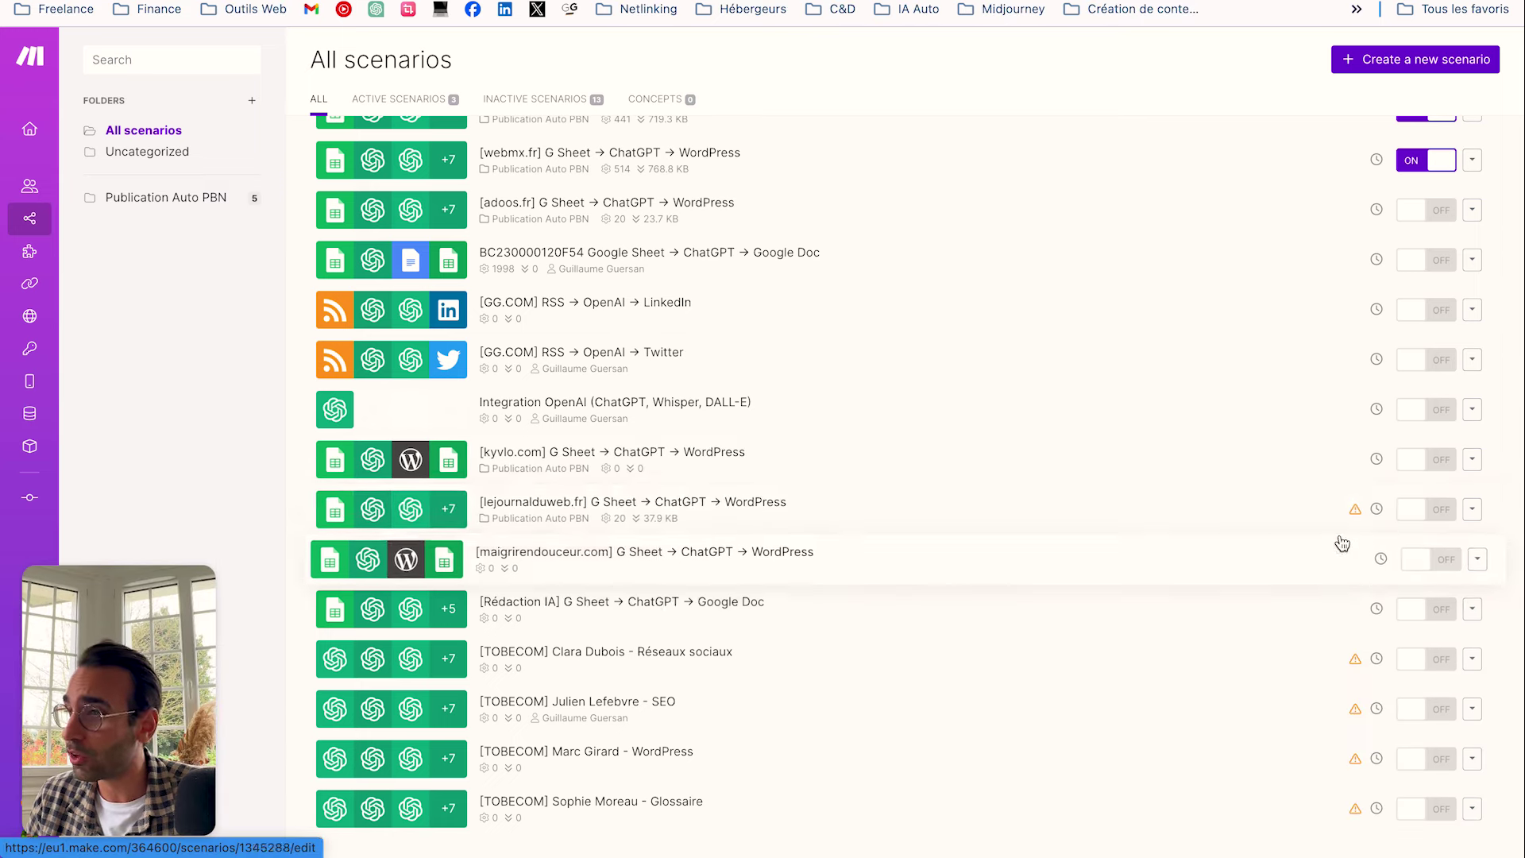
left_click(572, 505)
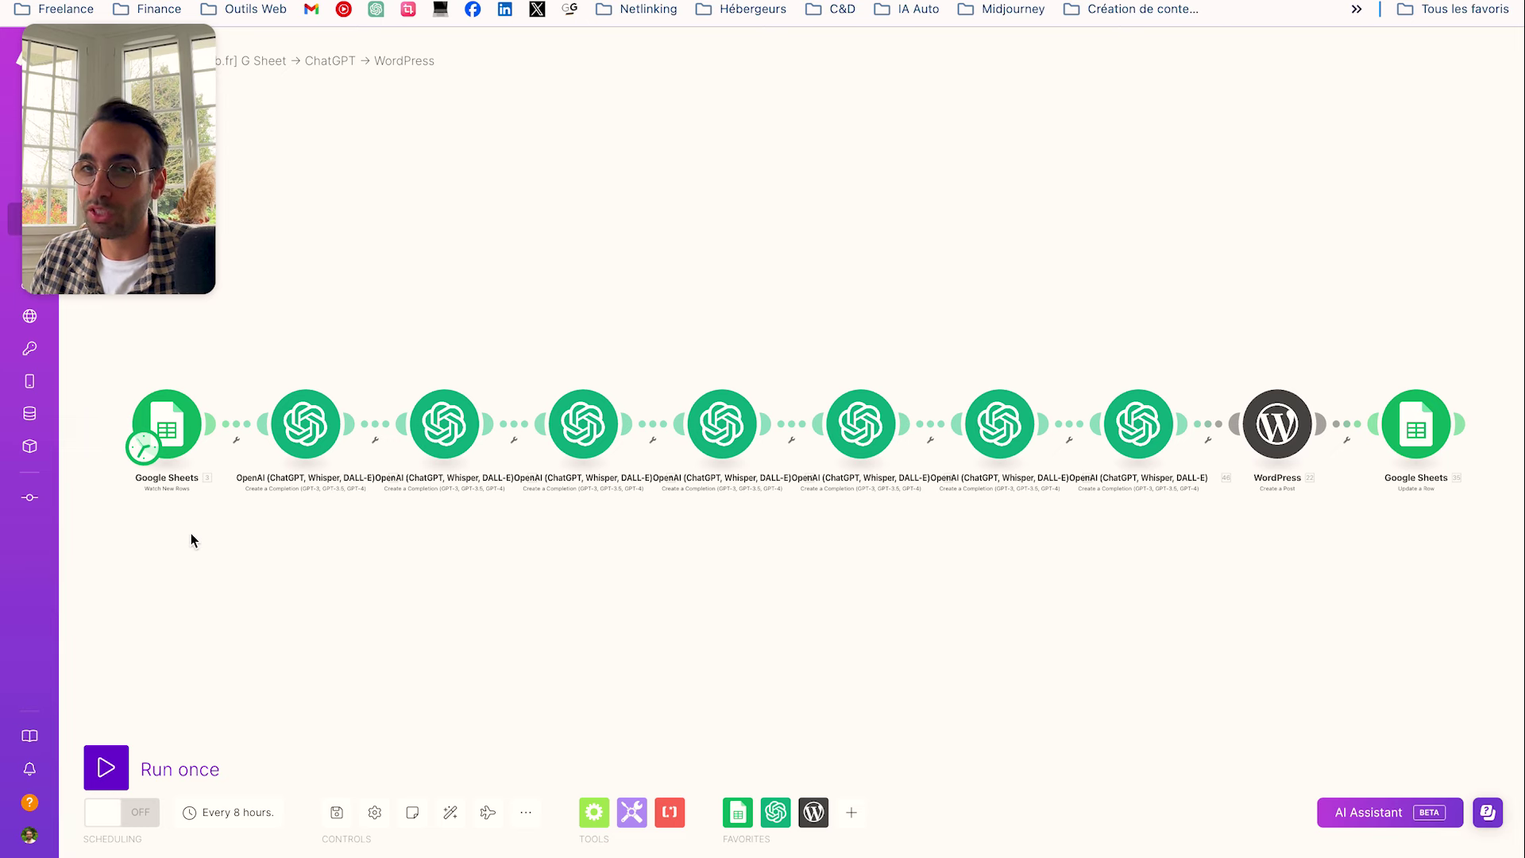
left_click(851, 812)
scroll(917, 583, "down", 5)
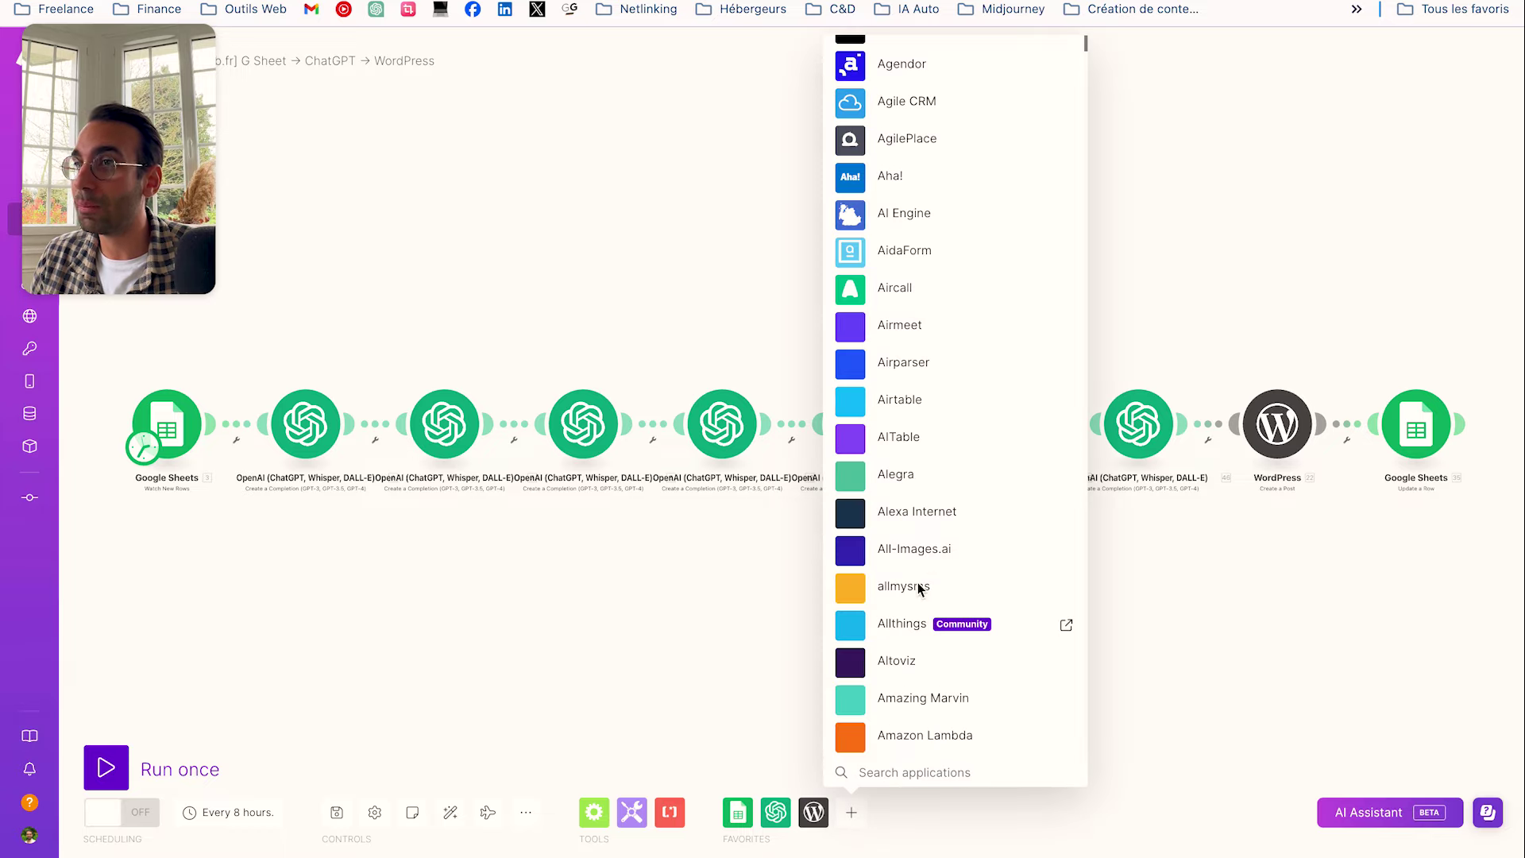
scroll(922, 421, "down", 10)
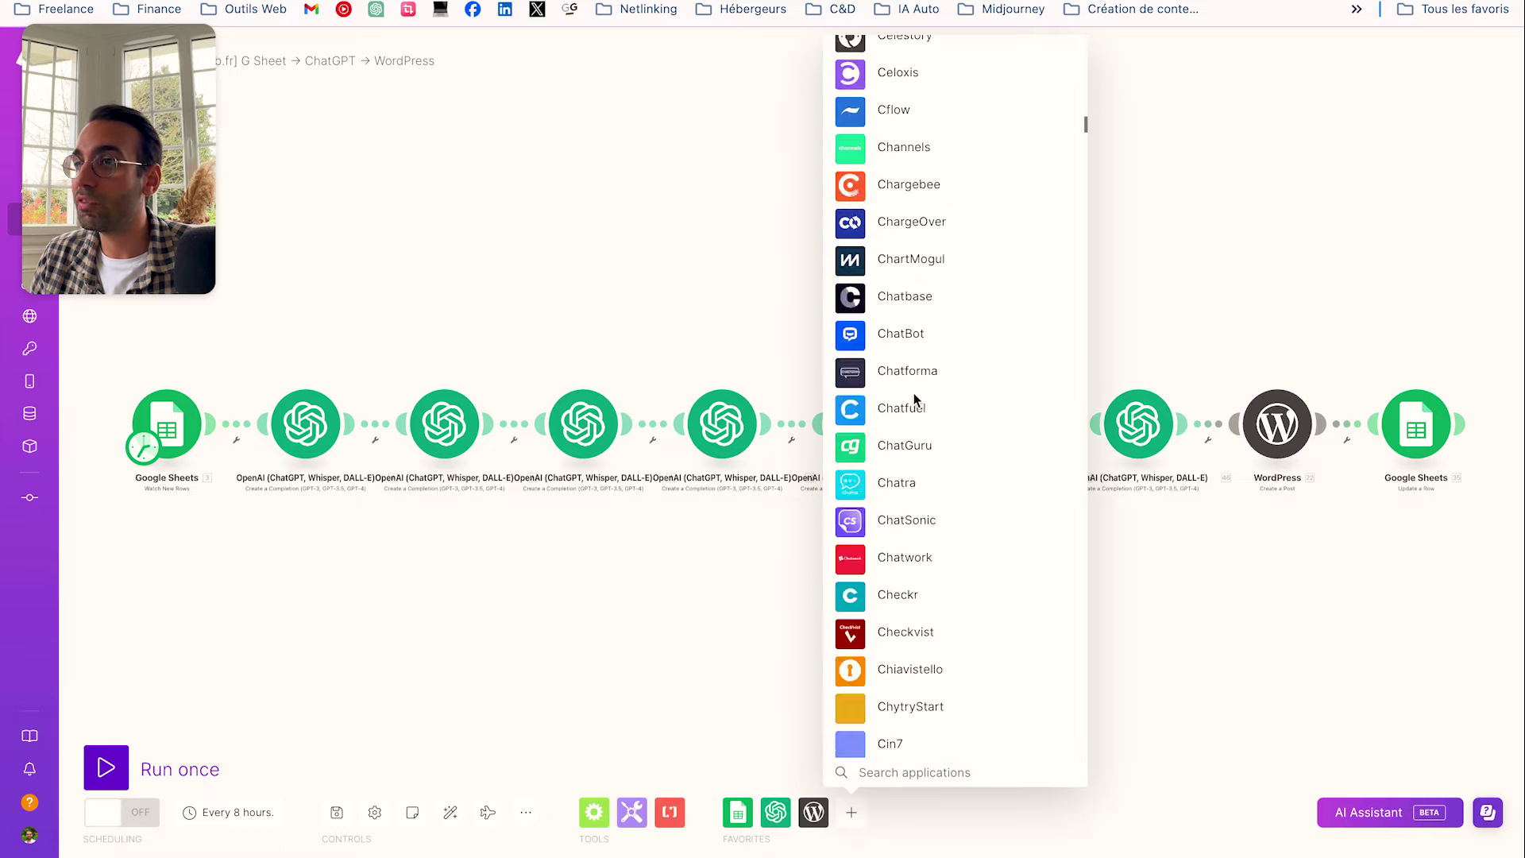
scroll(913, 398, "down", 20)
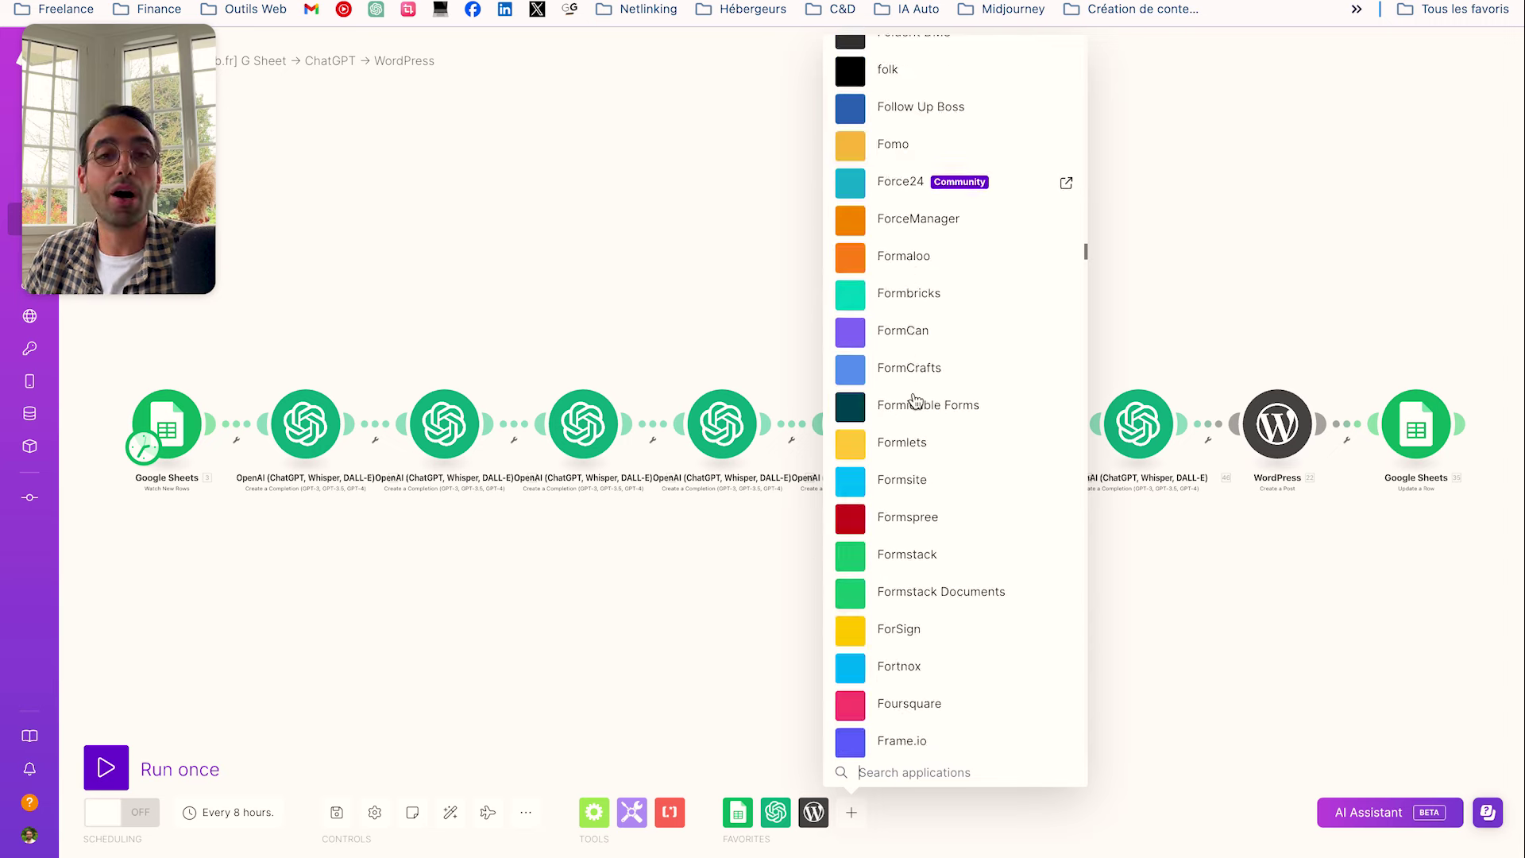
scroll(916, 399, "down", 3)
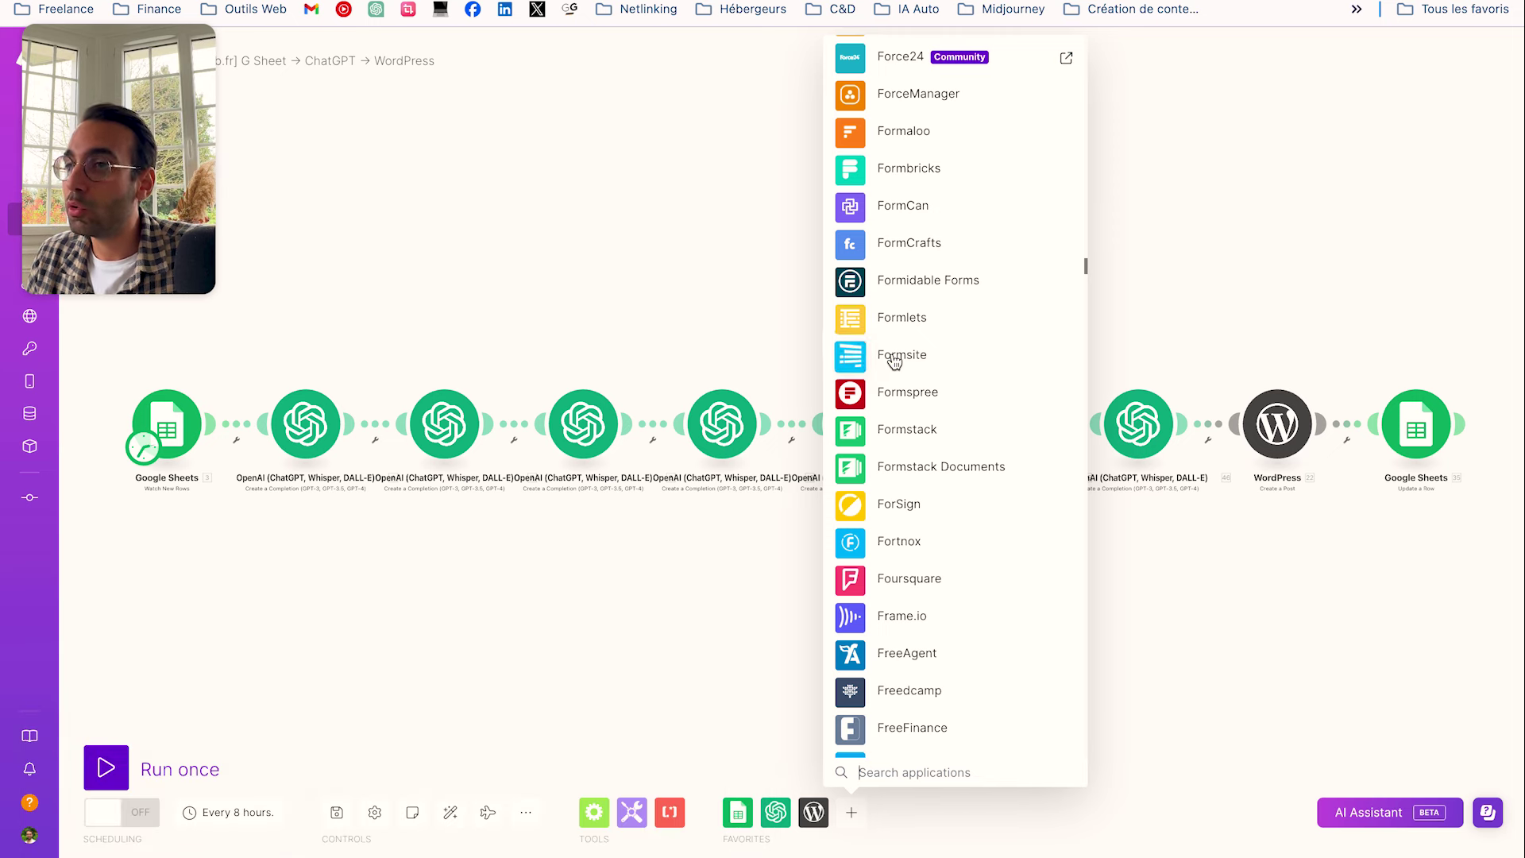
left_click(404, 630)
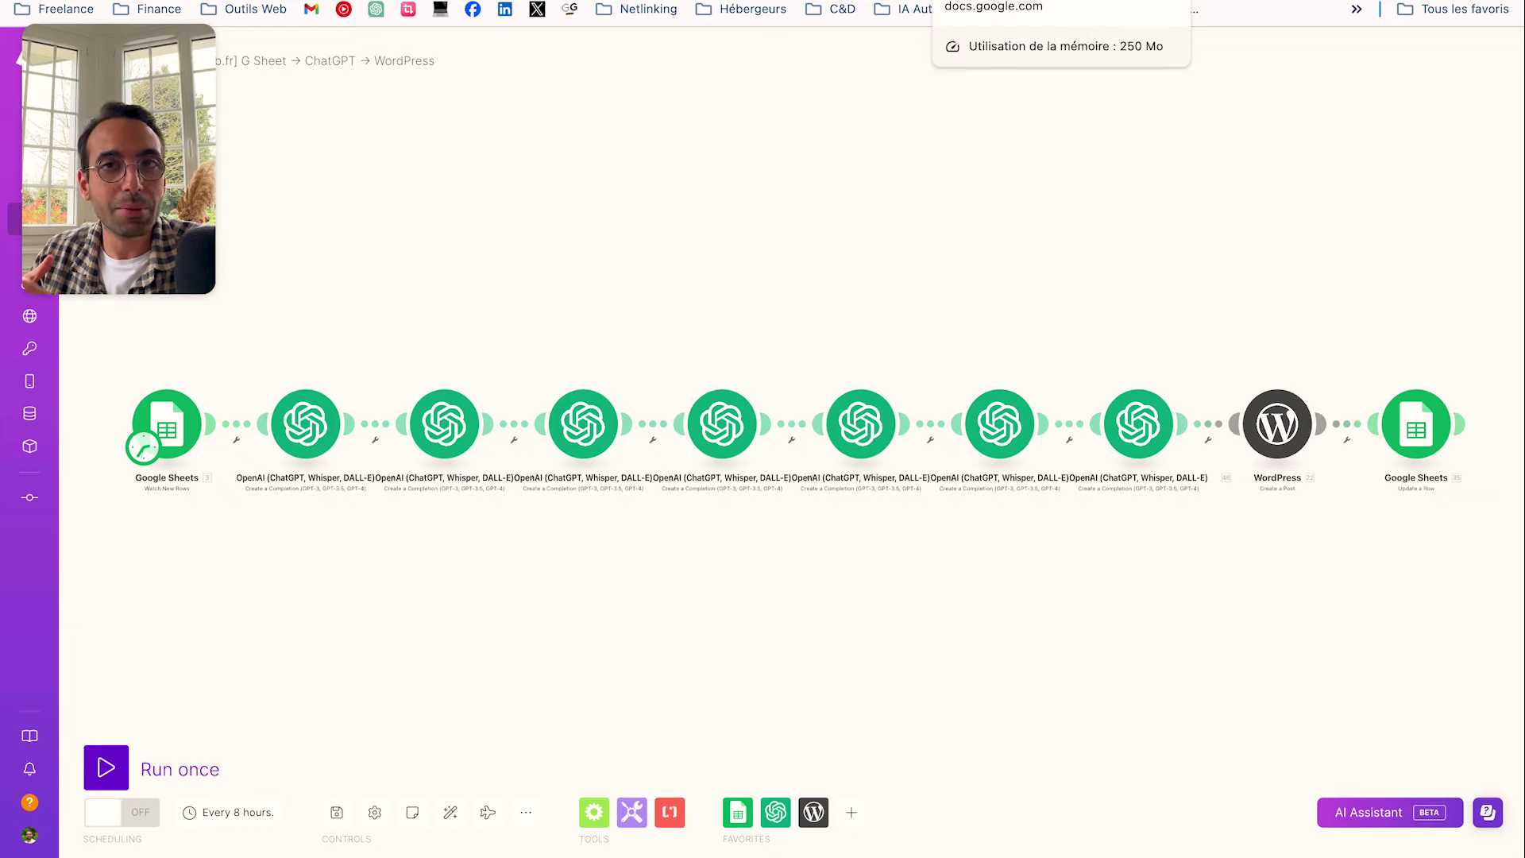
Switch to the lejournalduweb.fr articles spreadsheet, select the "imax 3d" keyword cell, and return to the Make scenario
left_click(1009, 0)
scroll(294, 409, "down", 2)
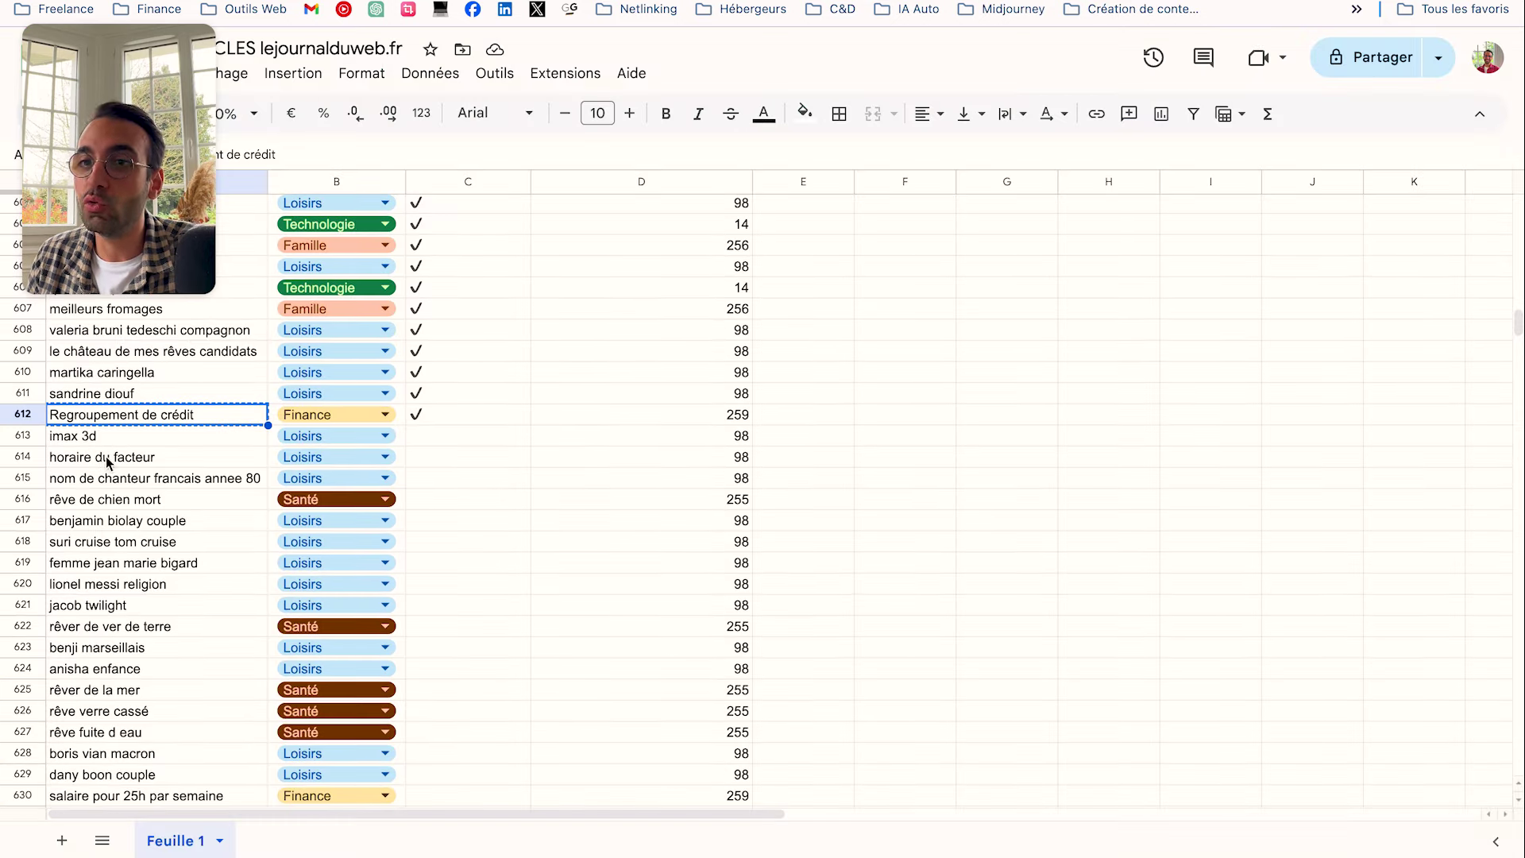
left_click(111, 436)
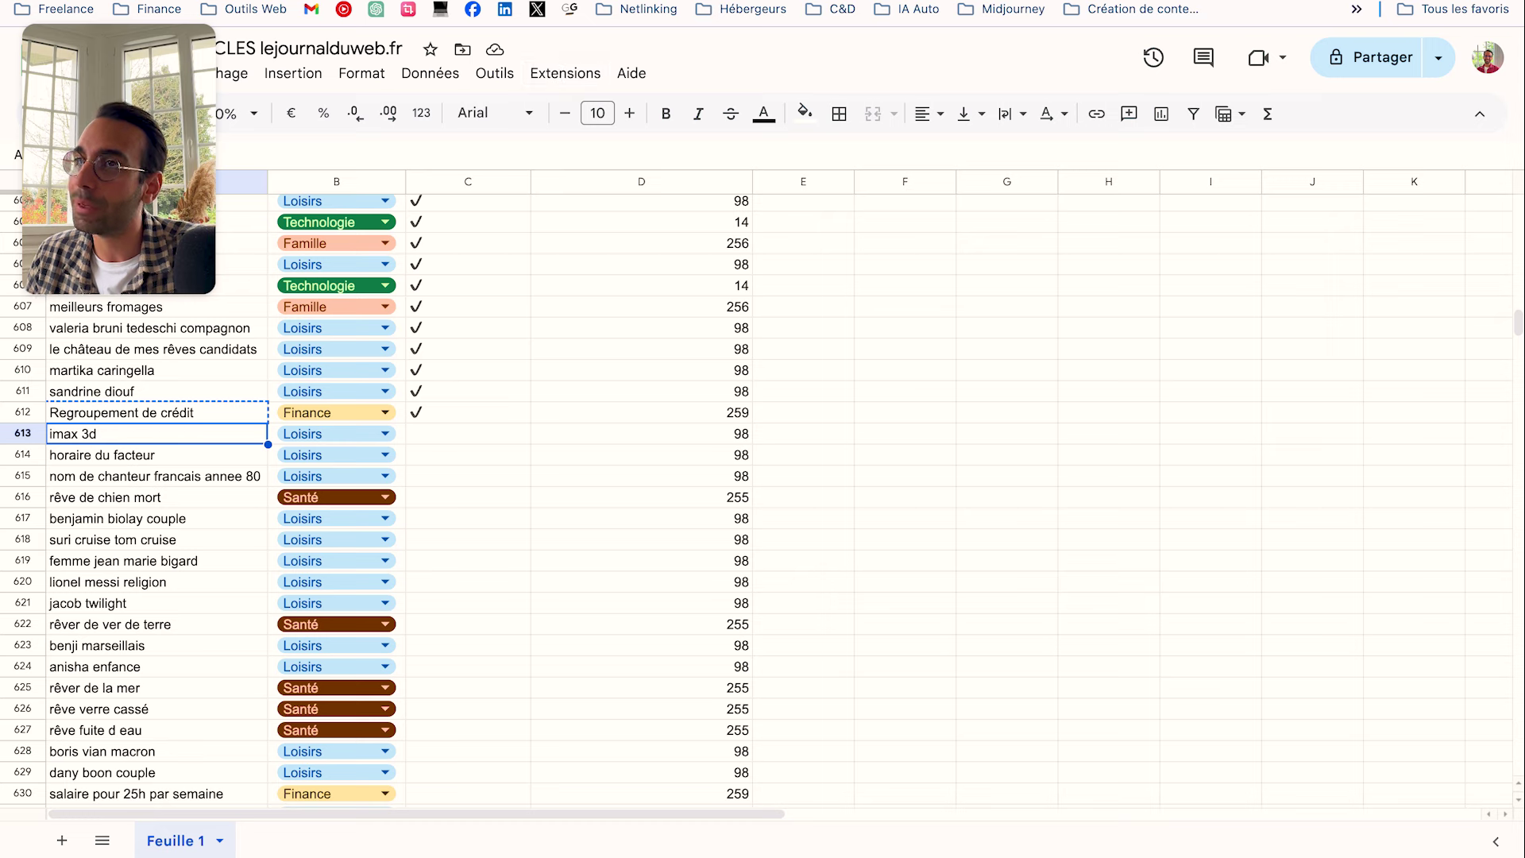
key("ctrl+shift+Tab")
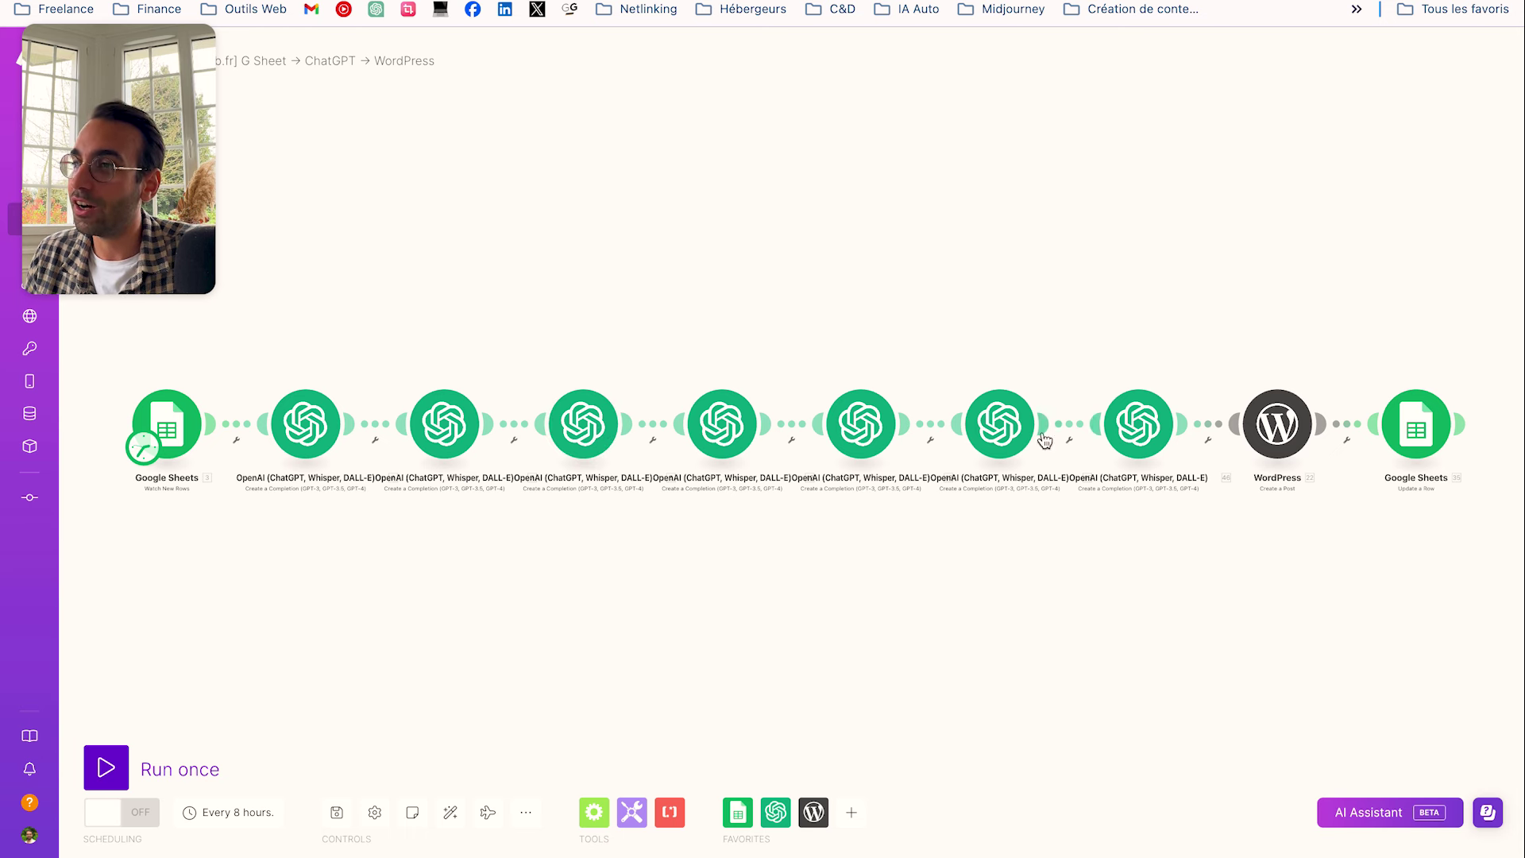
Examine the scenario's full module chain, from the Google Sheets trigger through OpenAI and WordPress to the final Google Sheets module
scroll(545, 459, "down", 5)
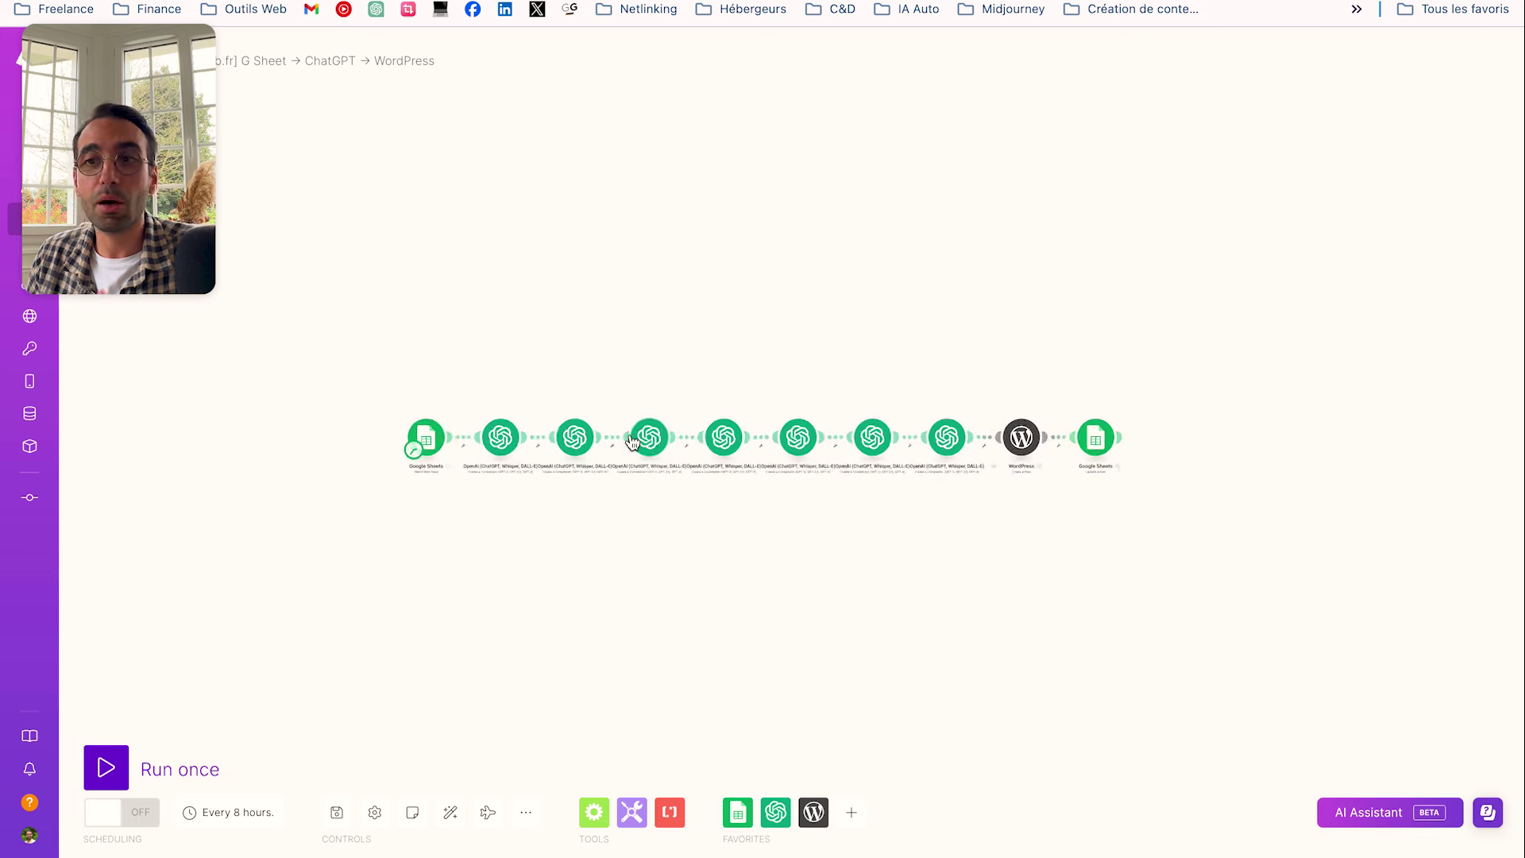
scroll(613, 411, "up", 4)
scroll(611, 445, "right", 5)
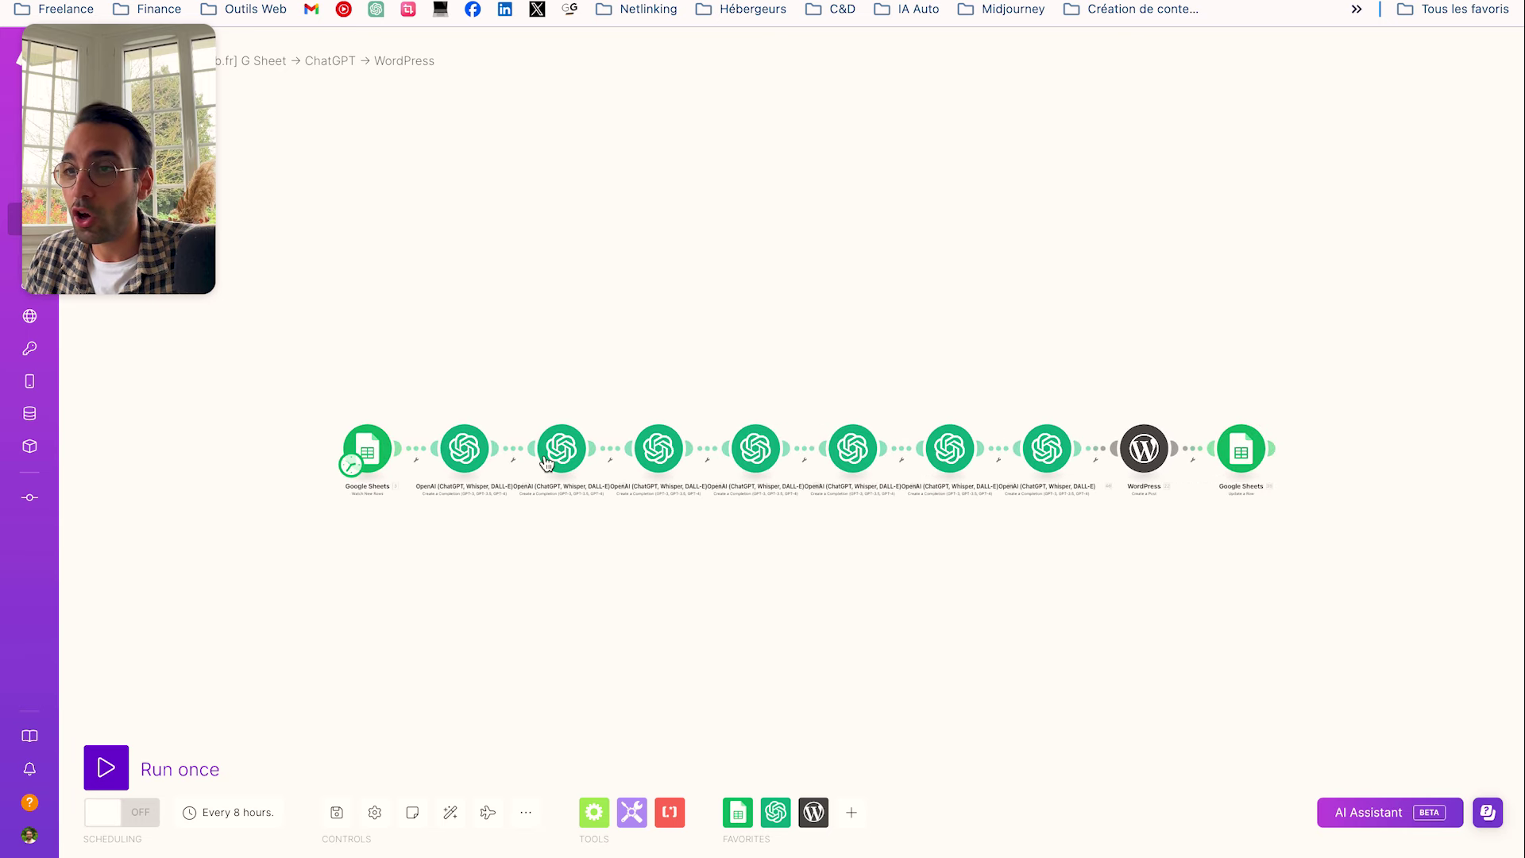
scroll(480, 450, "up", 2)
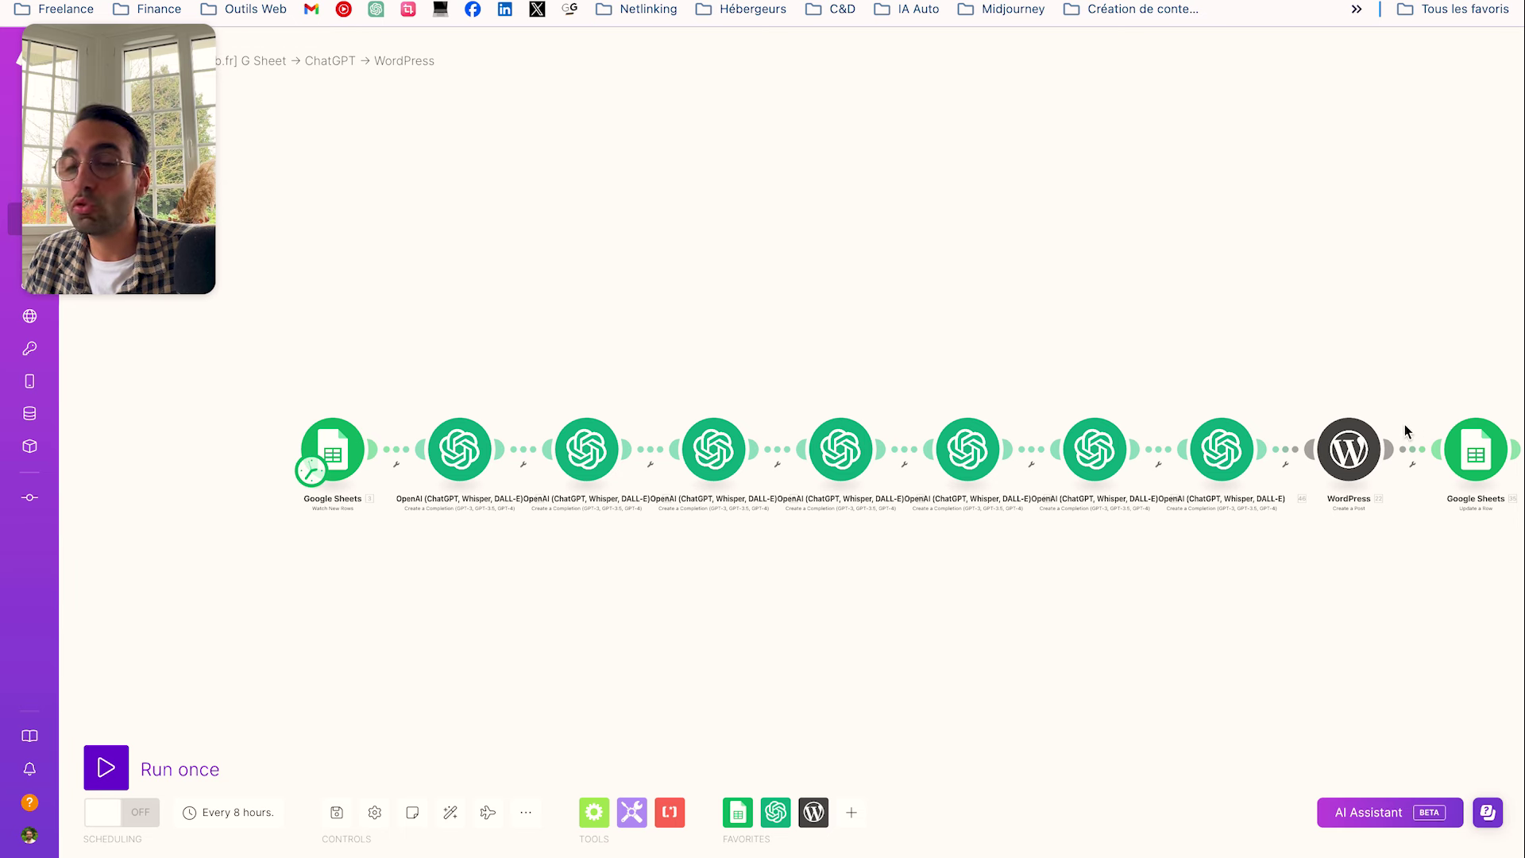
scroll(1295, 436, "down", 1)
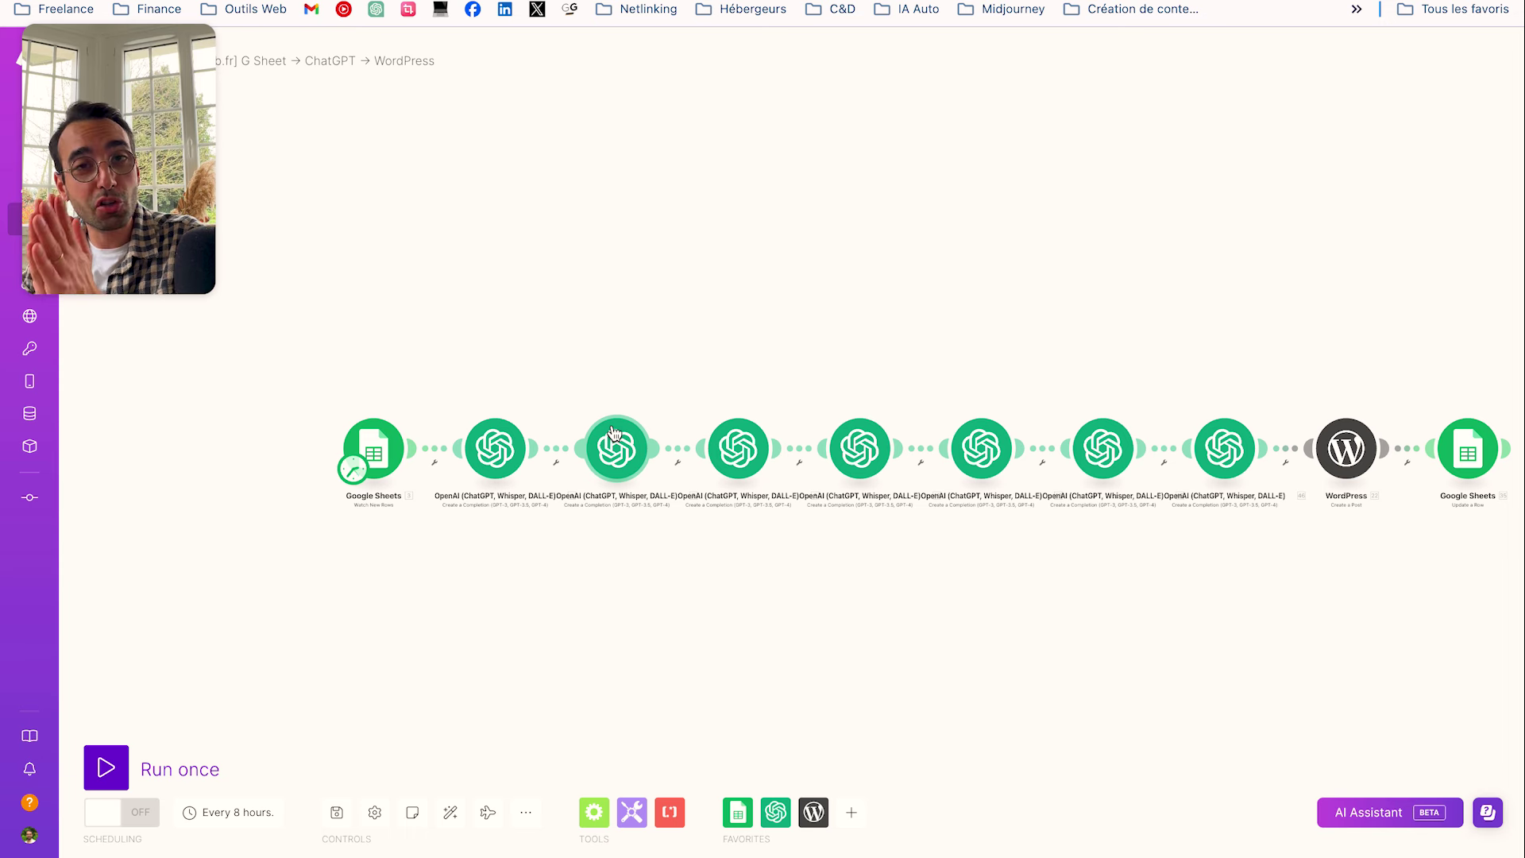
scroll(1221, 324, "right", 5)
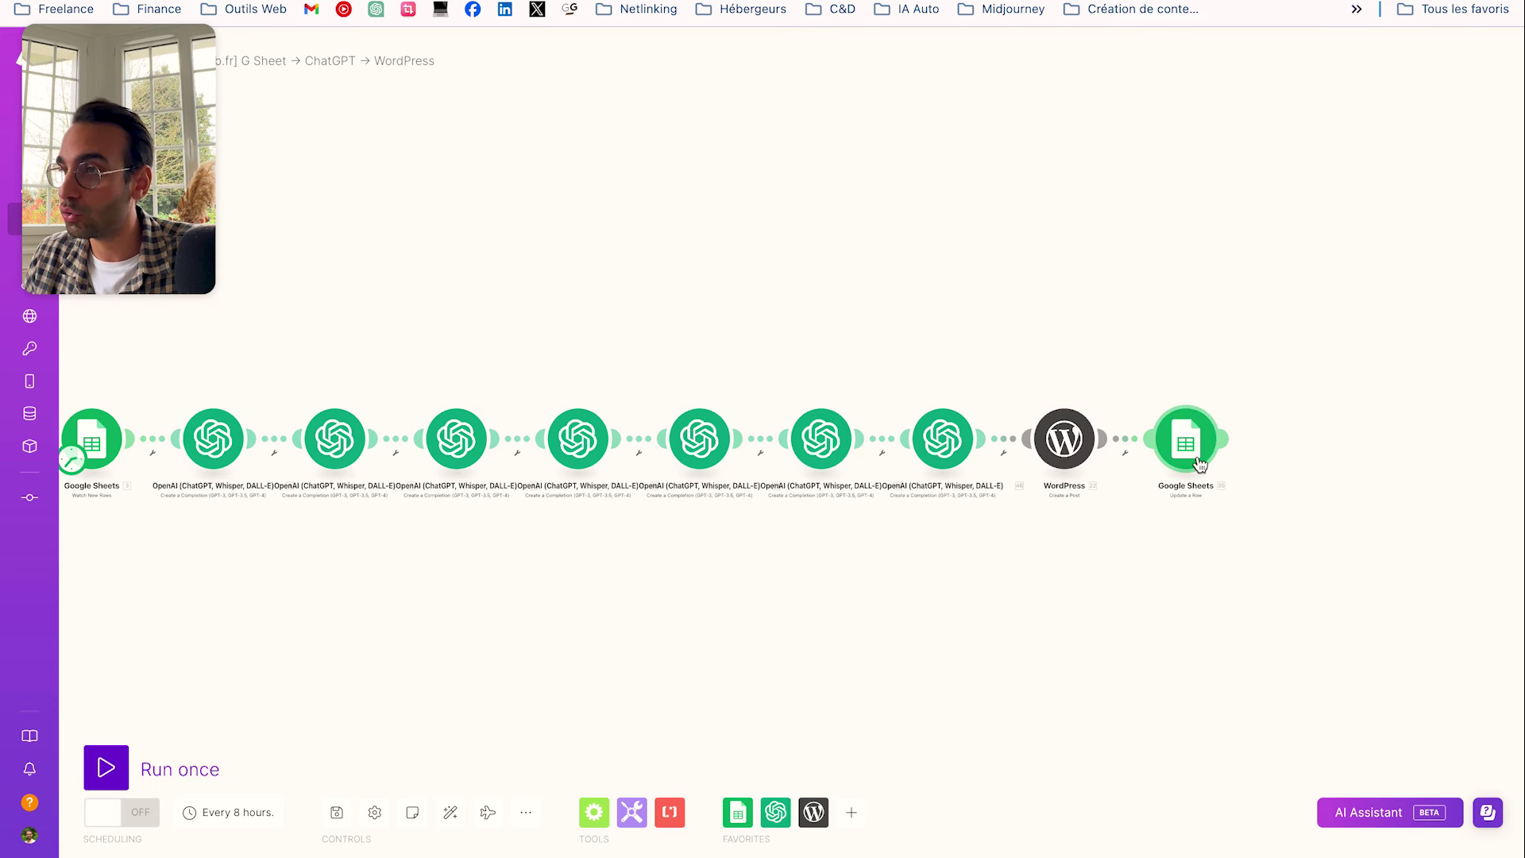
left_click_drag(833, 271, 1035, 281)
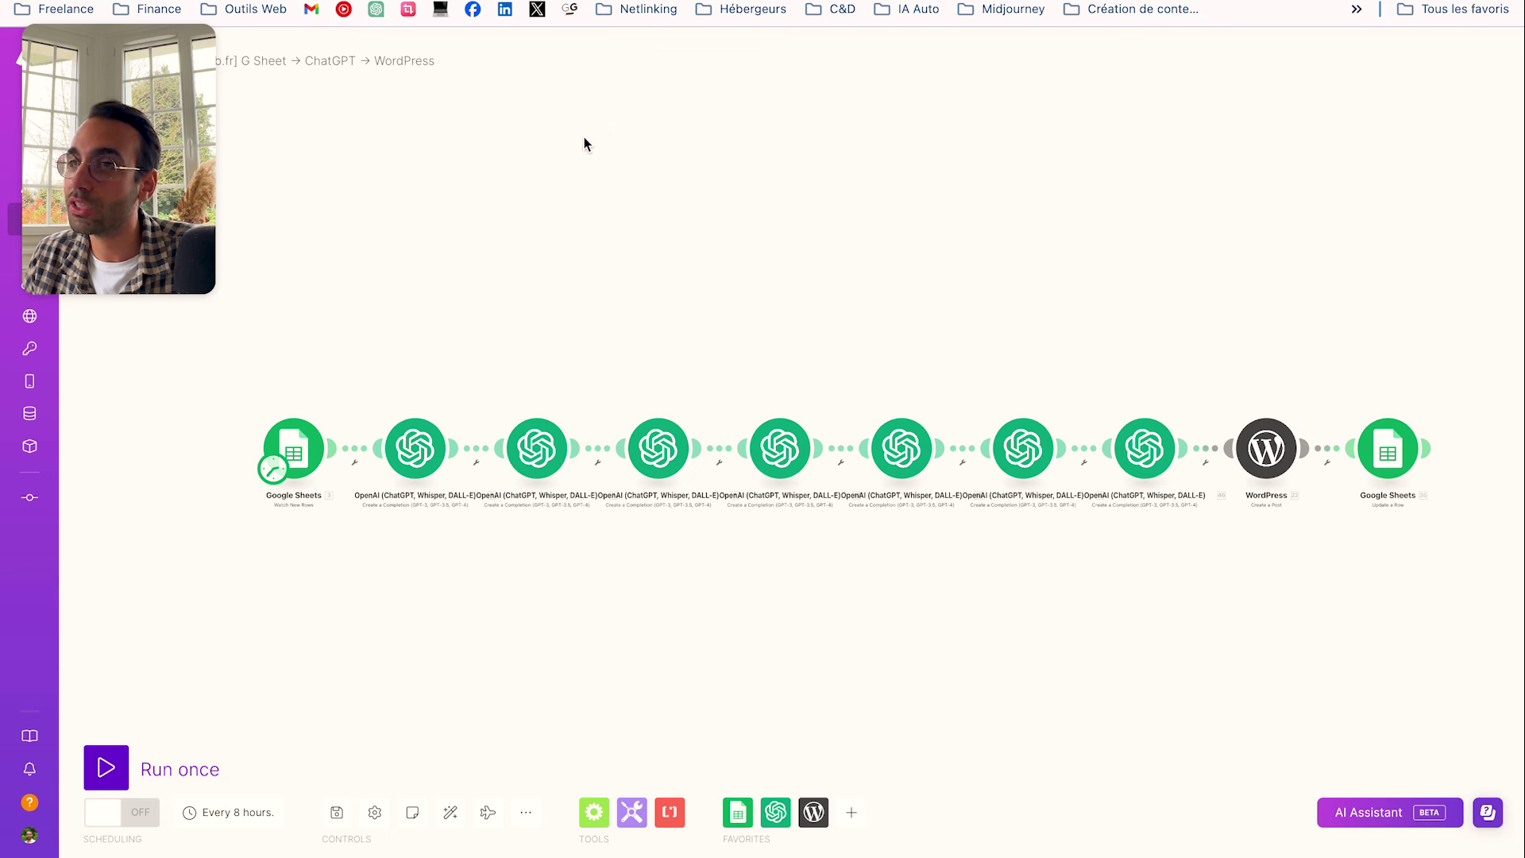
Search the available applications for "google sheet" and close the application list
left_click(850, 818)
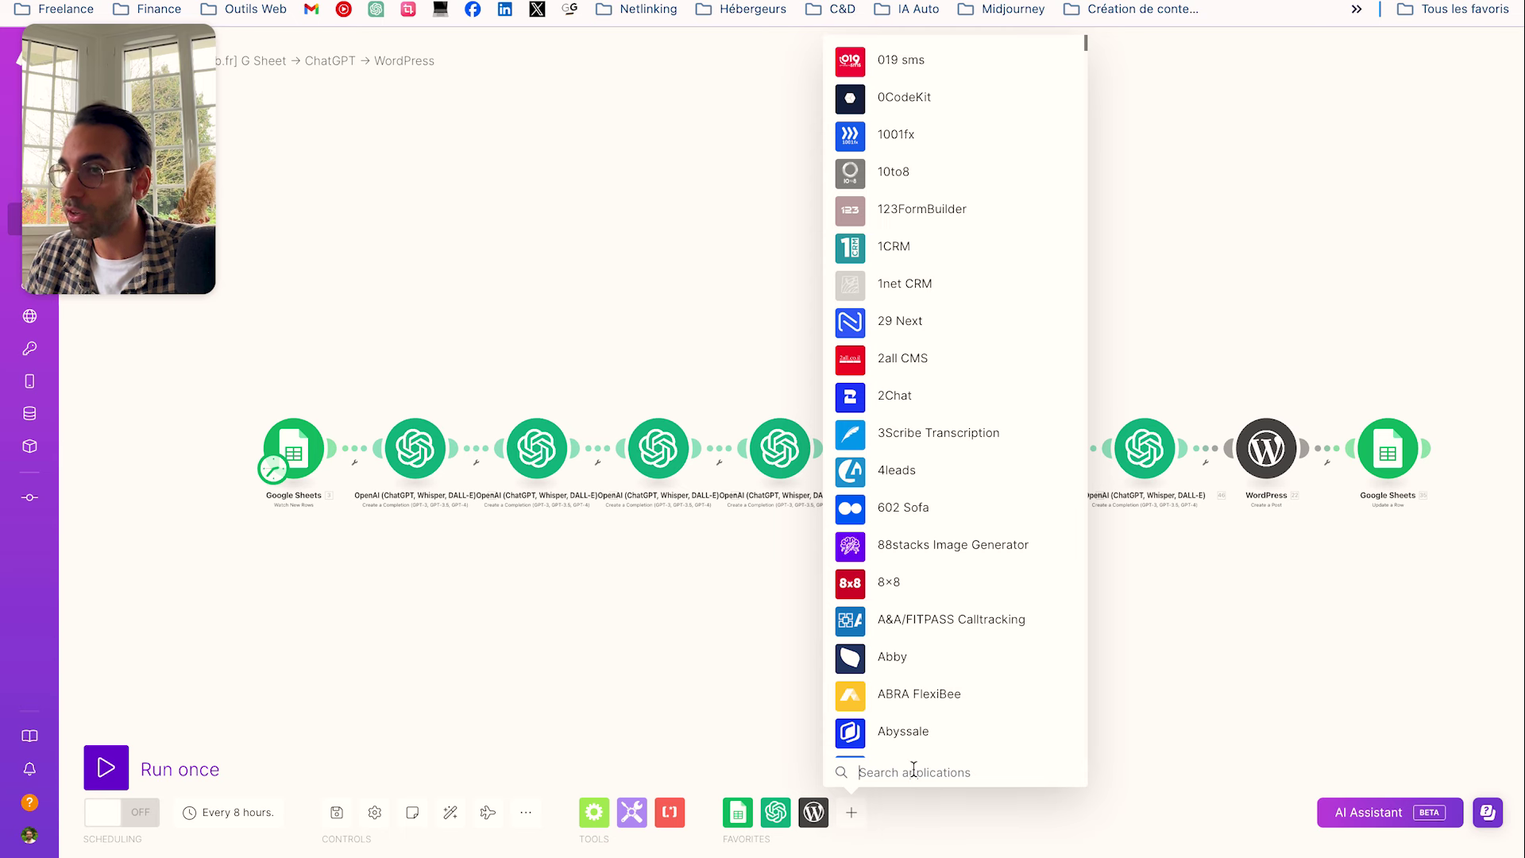
type("google sheet")
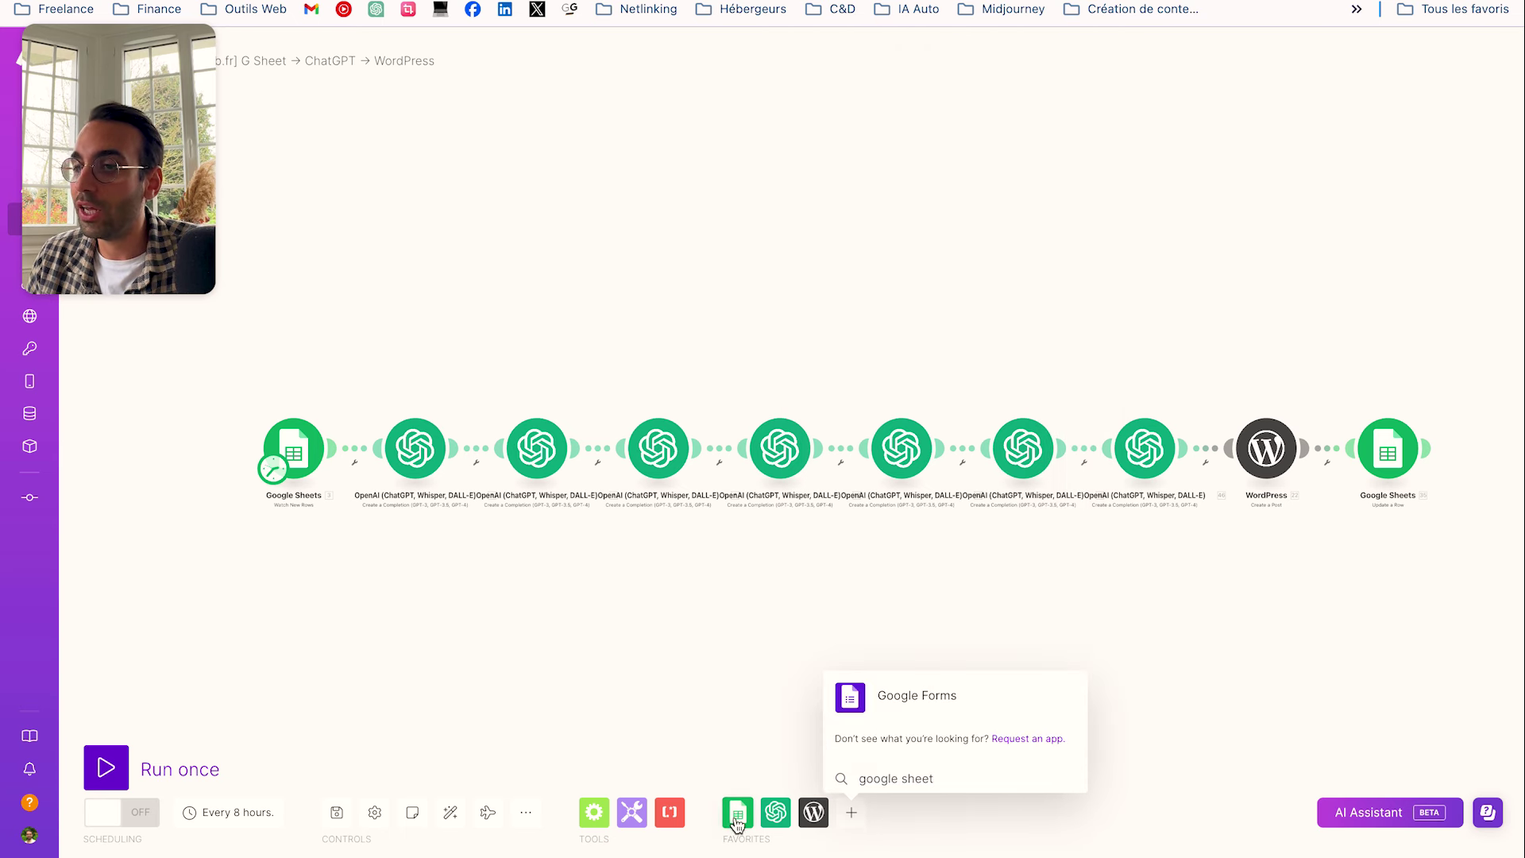
left_click(803, 691)
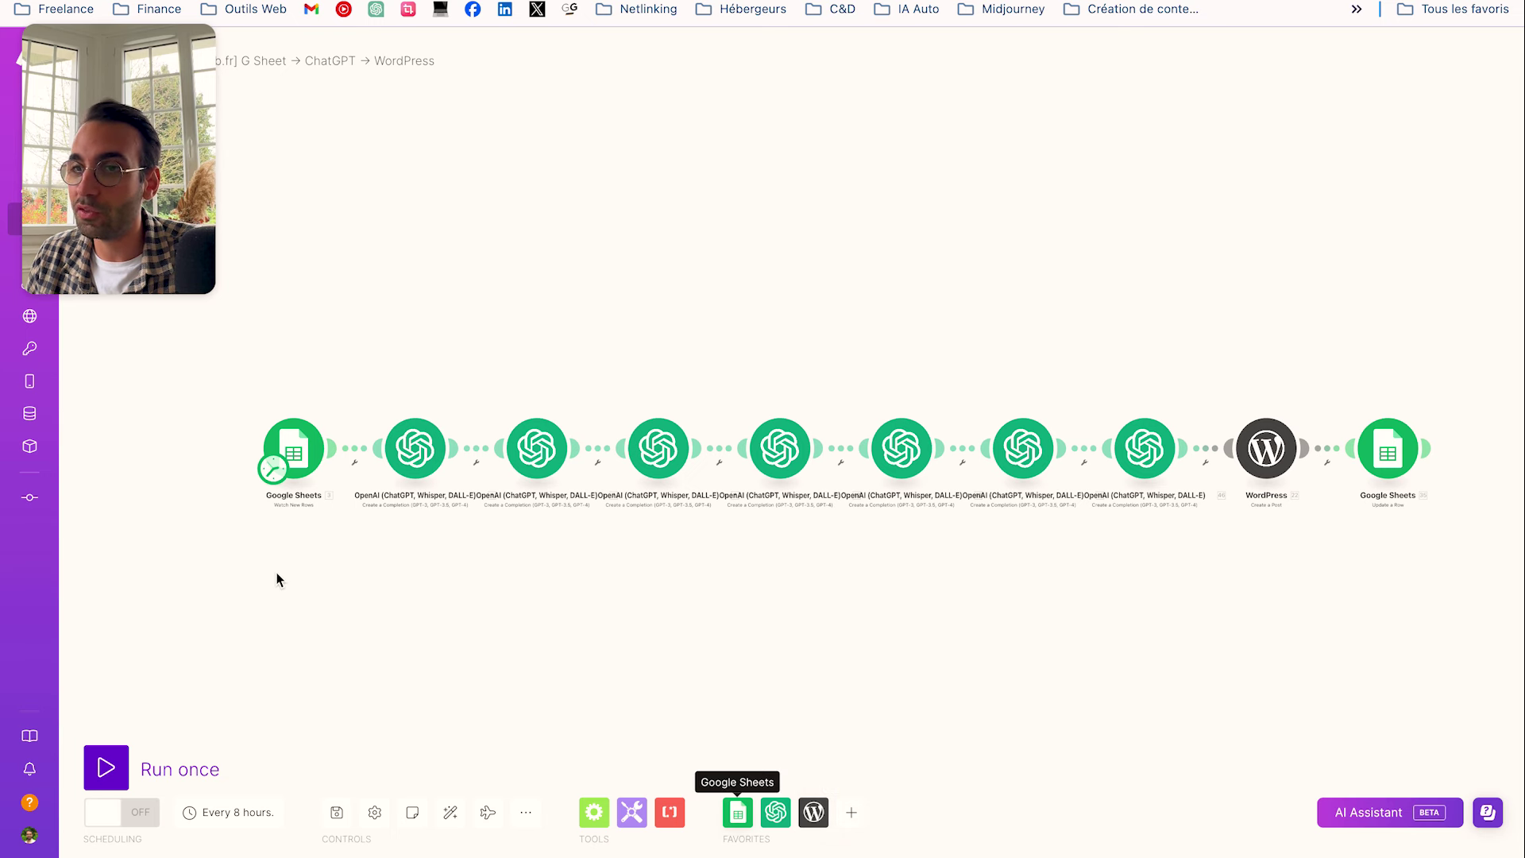
Review the available Google Sheets triggers and actions, and check the settings of the scenario's first Google Sheets module
left_click(737, 812)
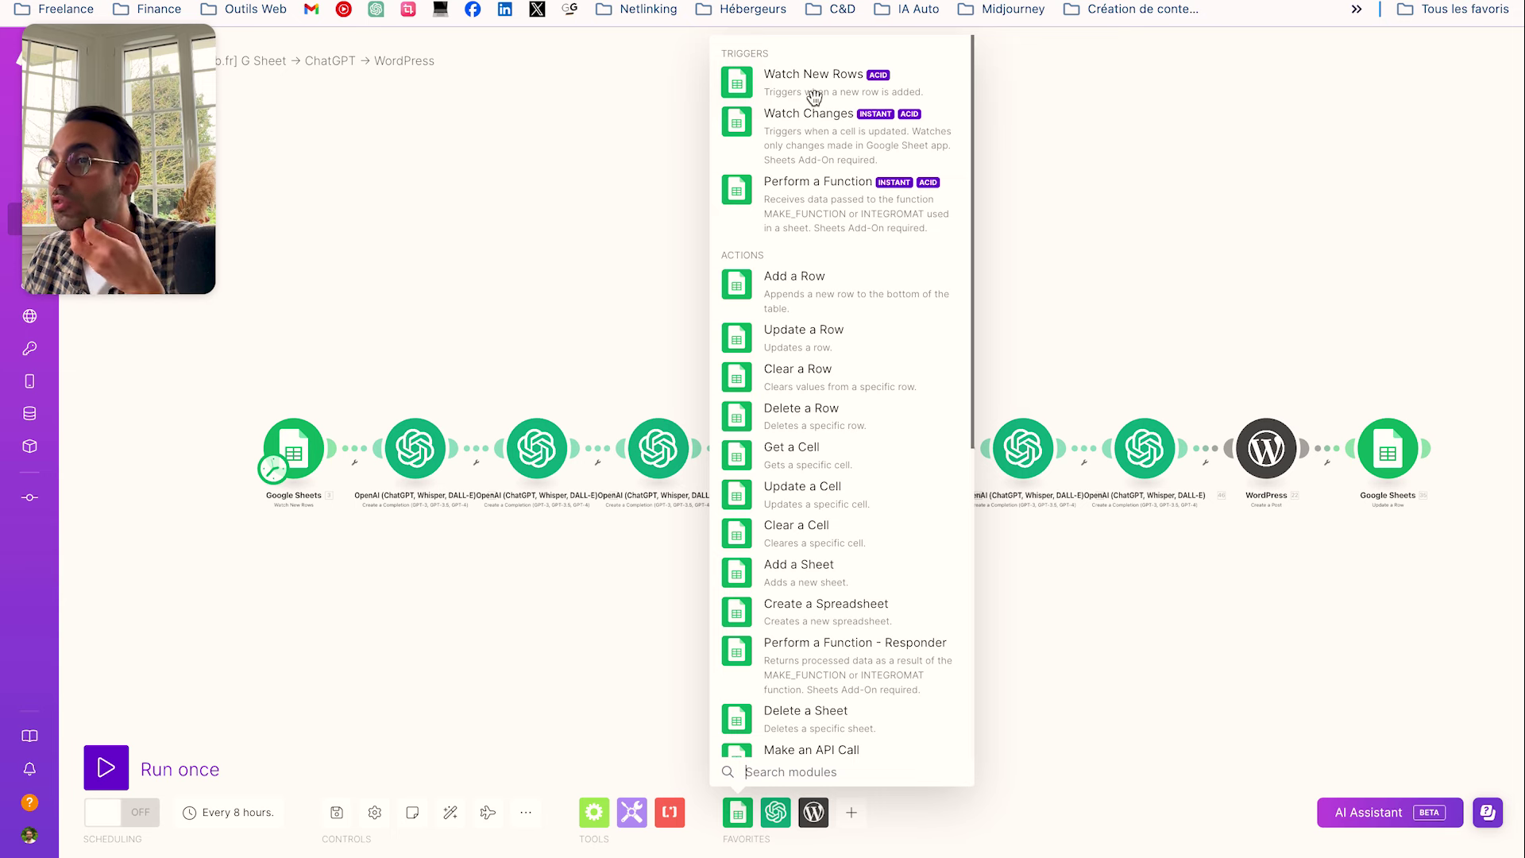
scroll(786, 84, "down", 1)
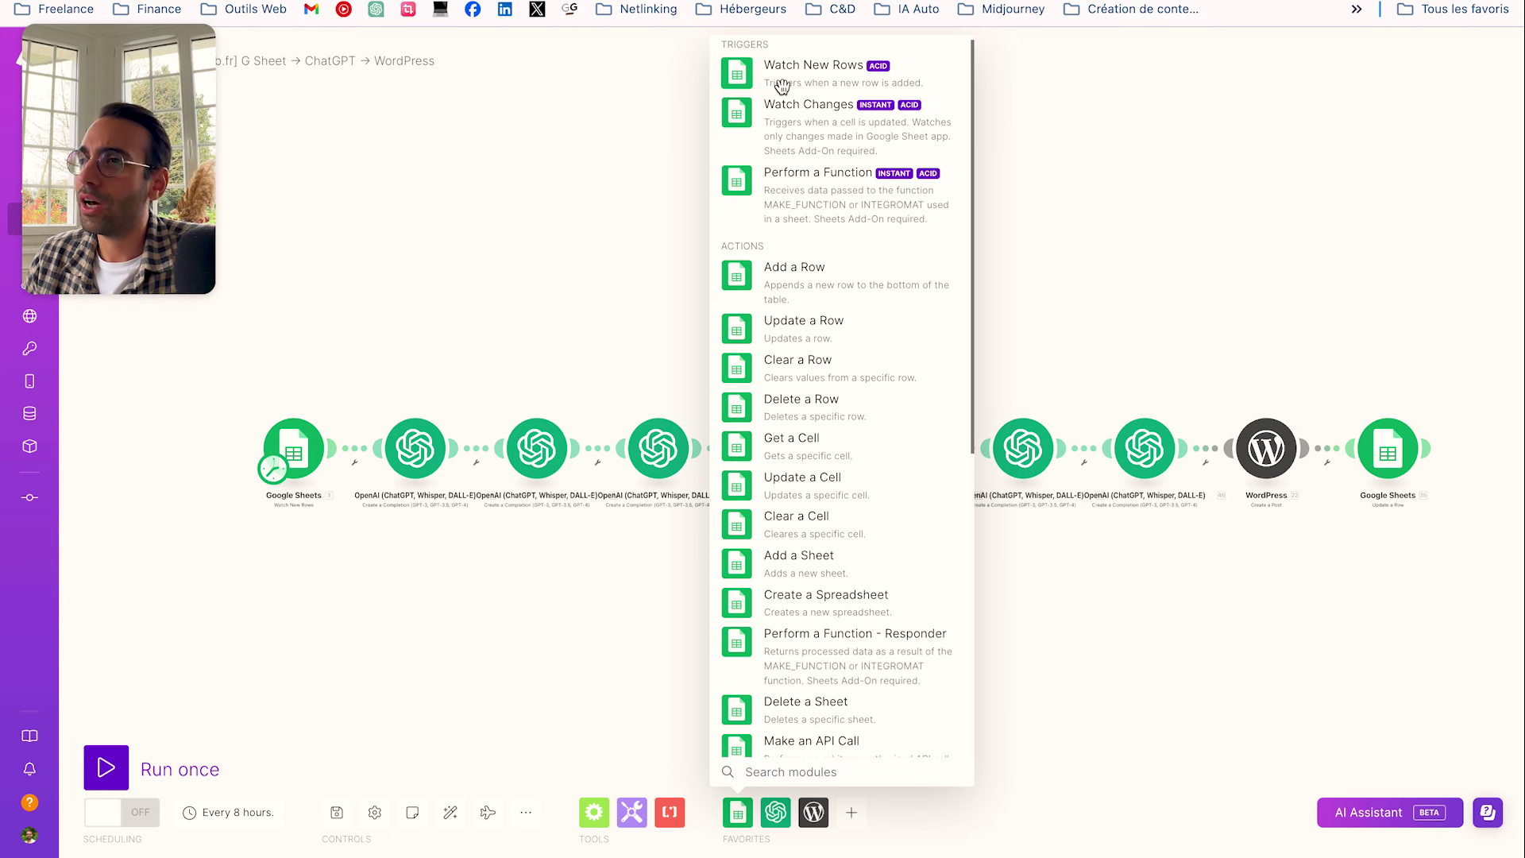
scroll(793, 88, "up", 1)
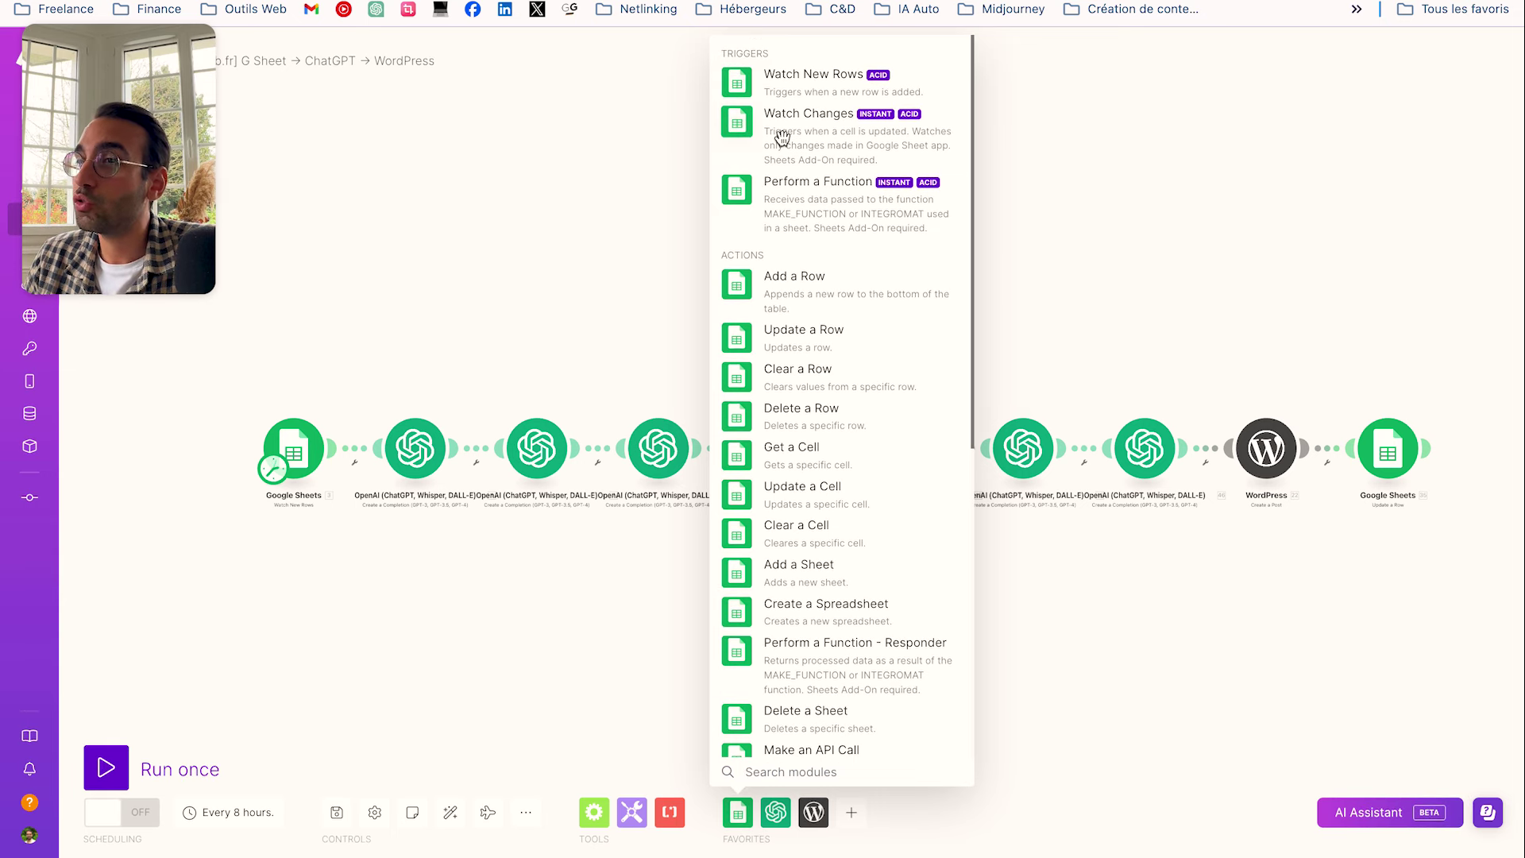
scroll(810, 278, "down", 1)
key("Escape")
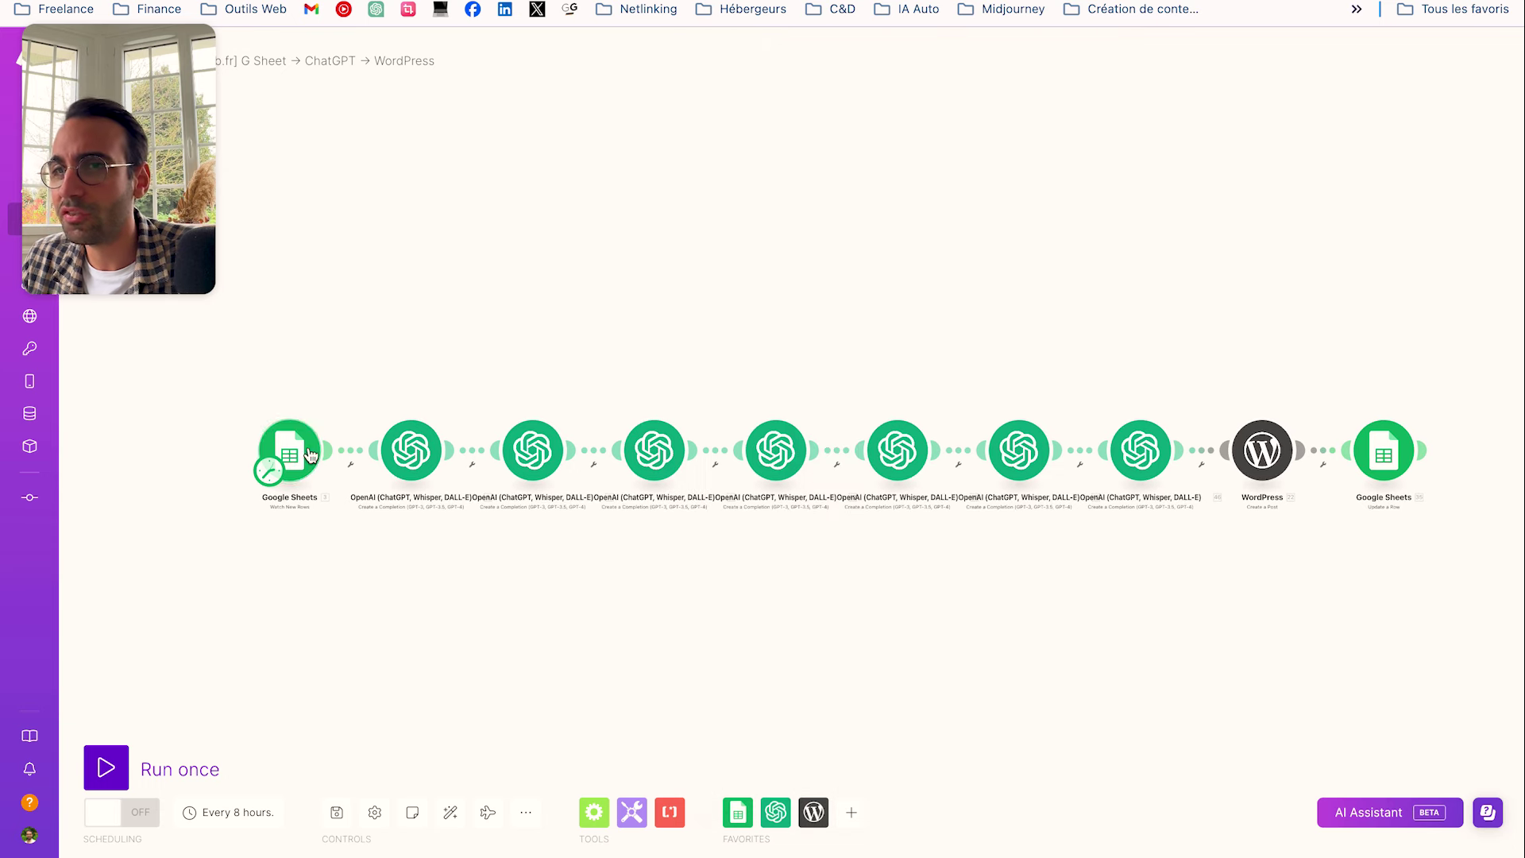
left_click(291, 459)
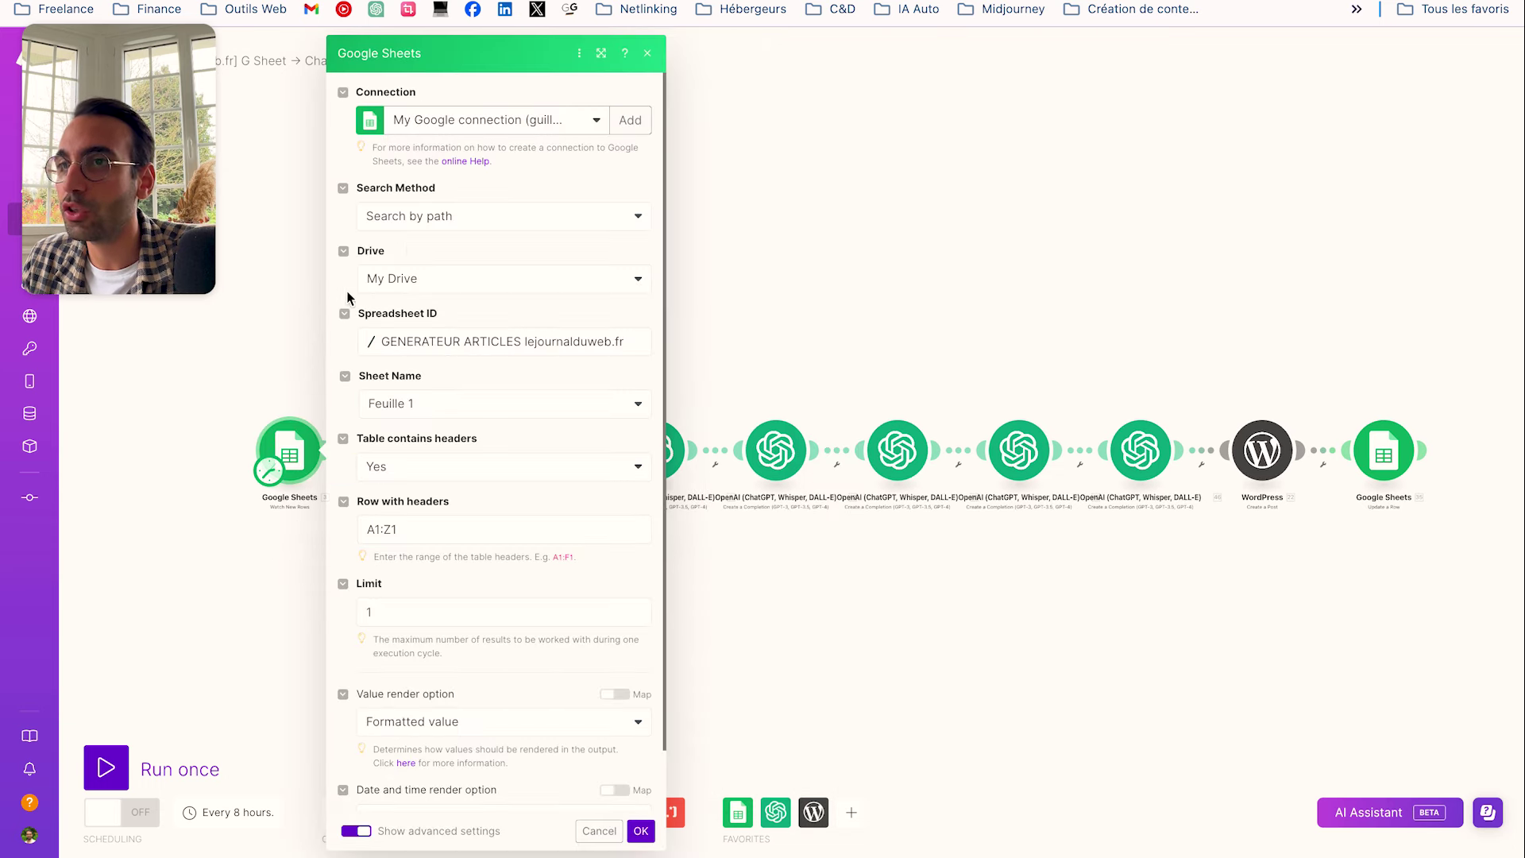
left_click(900, 696)
Add a Google Sheets Watch New Rows module and place it directly beneath the scenario's first module
left_click(737, 812)
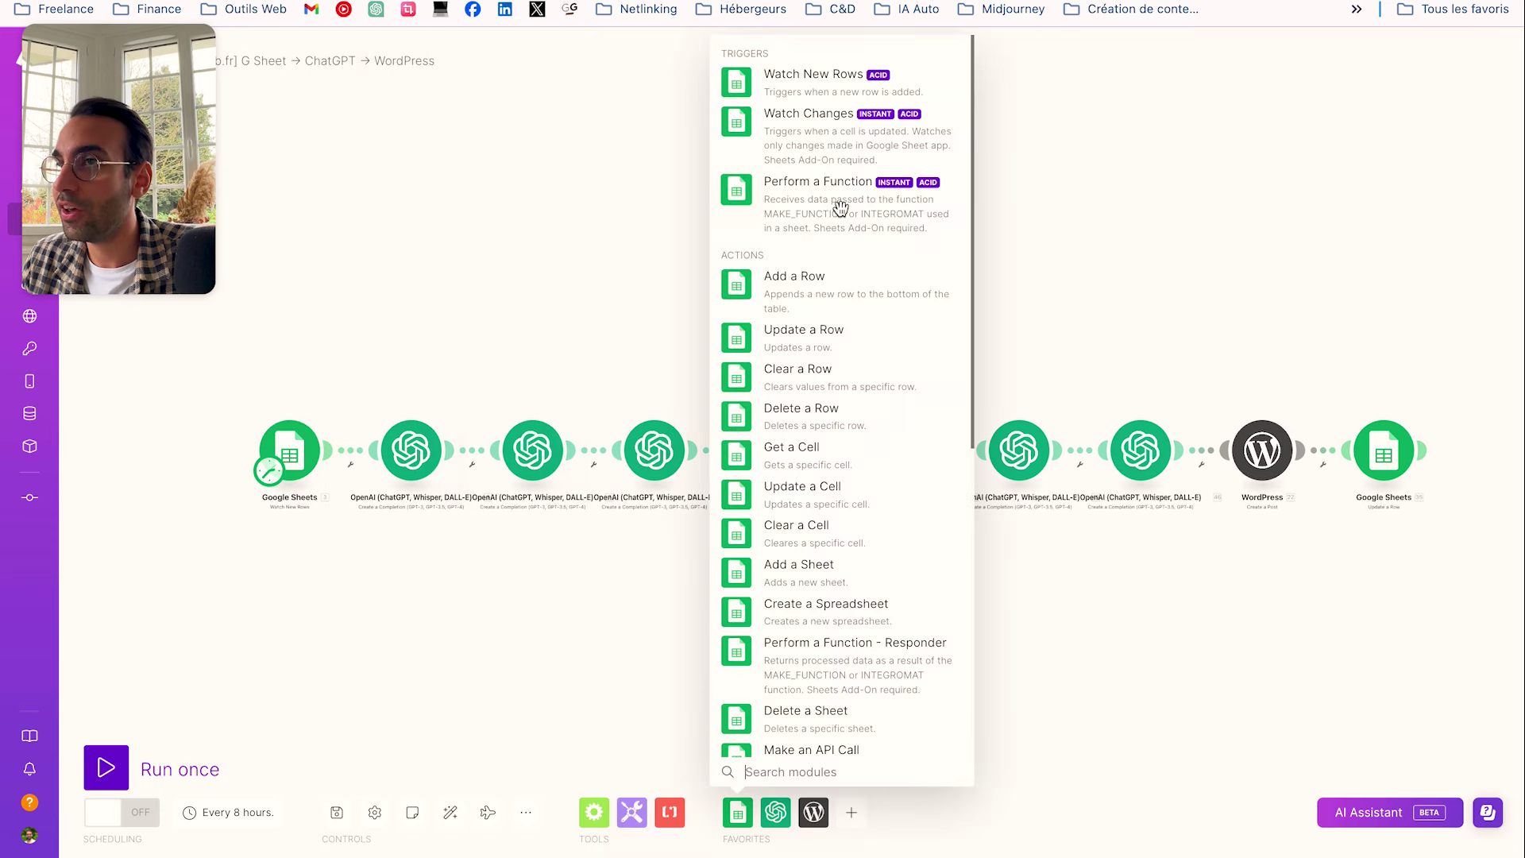
left_click(830, 73)
left_click_drag(826, 80, 273, 588)
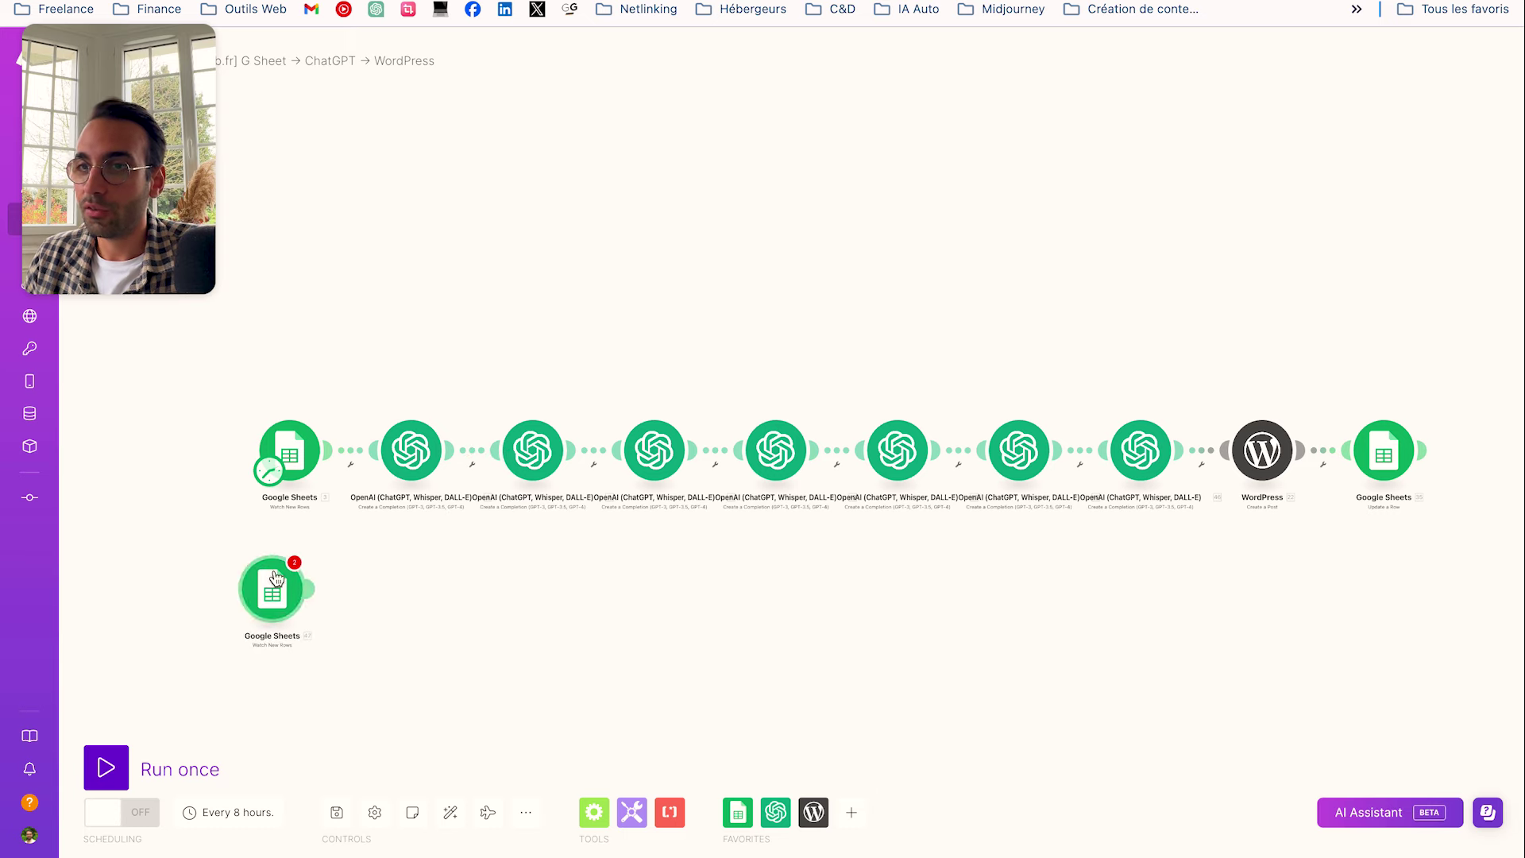
scroll(262, 480, "up", 2)
scroll(262, 480, "up", 2)
scroll(474, 554, "up", 2)
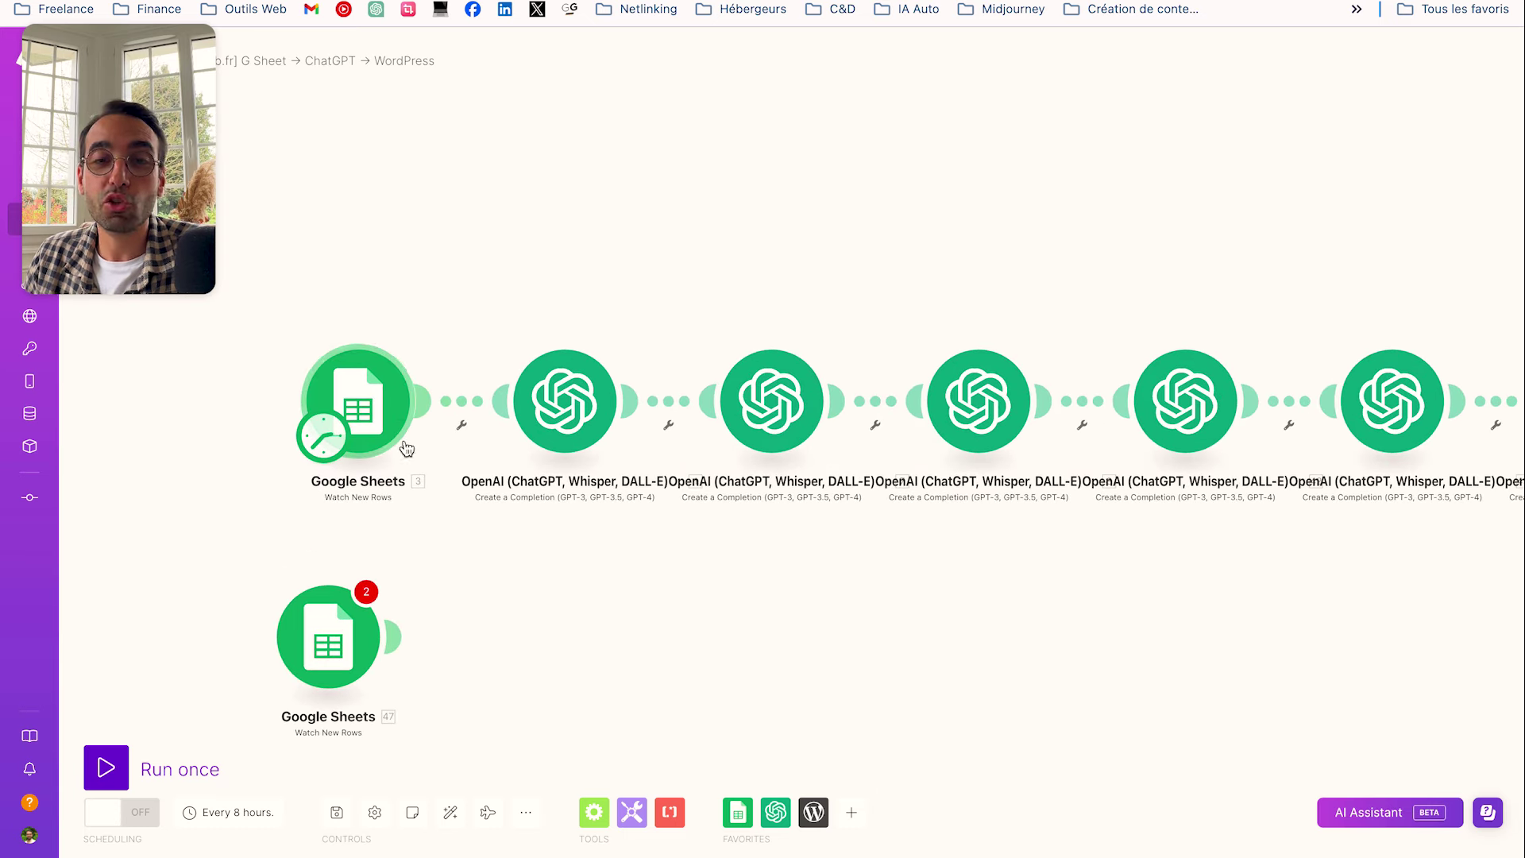
left_click_drag(316, 647, 337, 611)
Open the new Watch New Rows module's settings and view its saved Google connections and the form for creating a connection
left_click(337, 612)
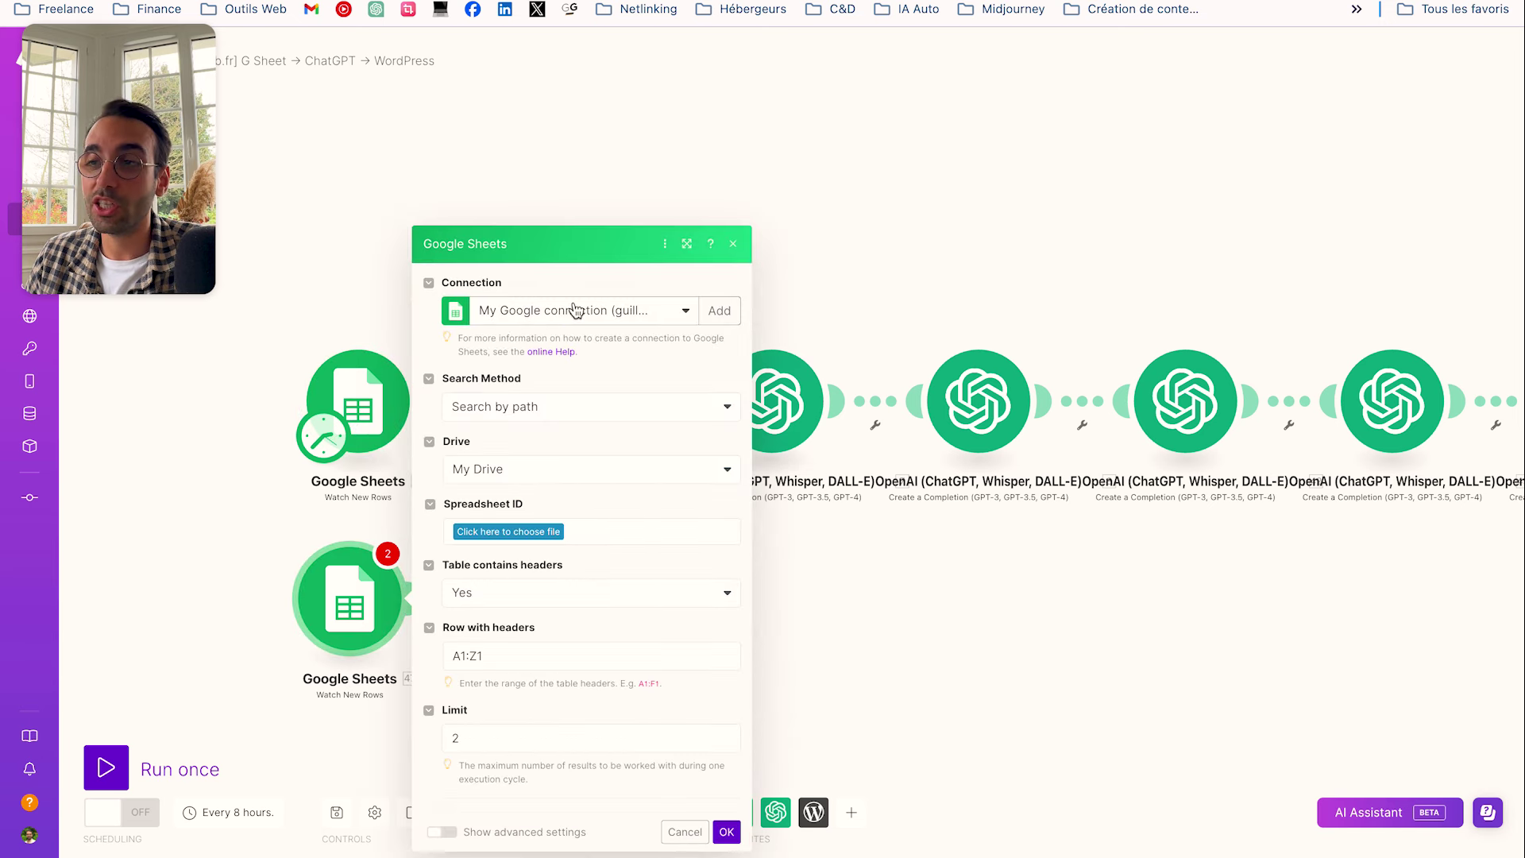
left_click(626, 312)
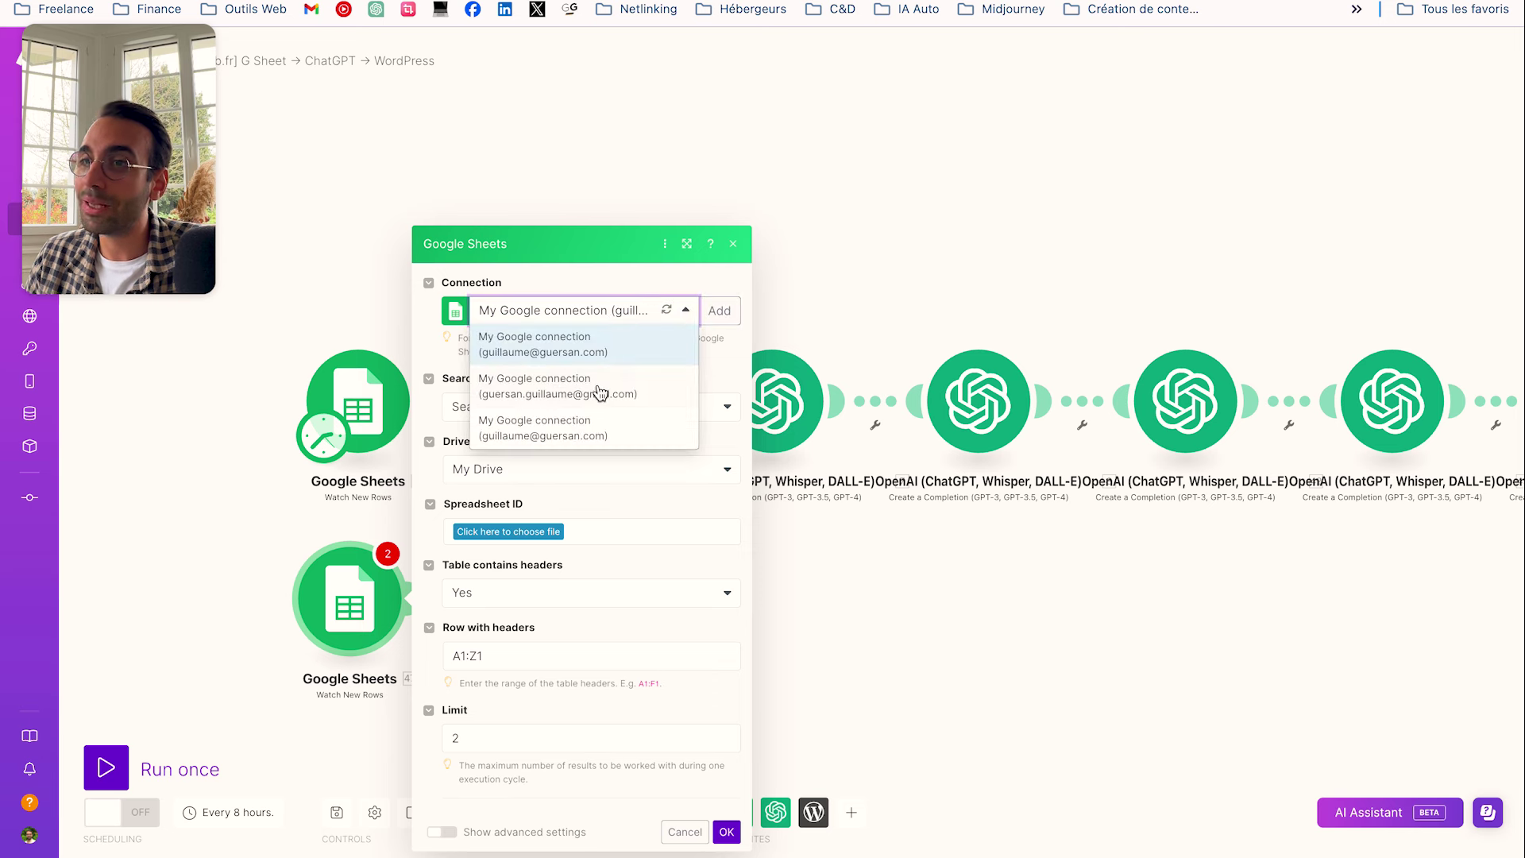
left_click(719, 310)
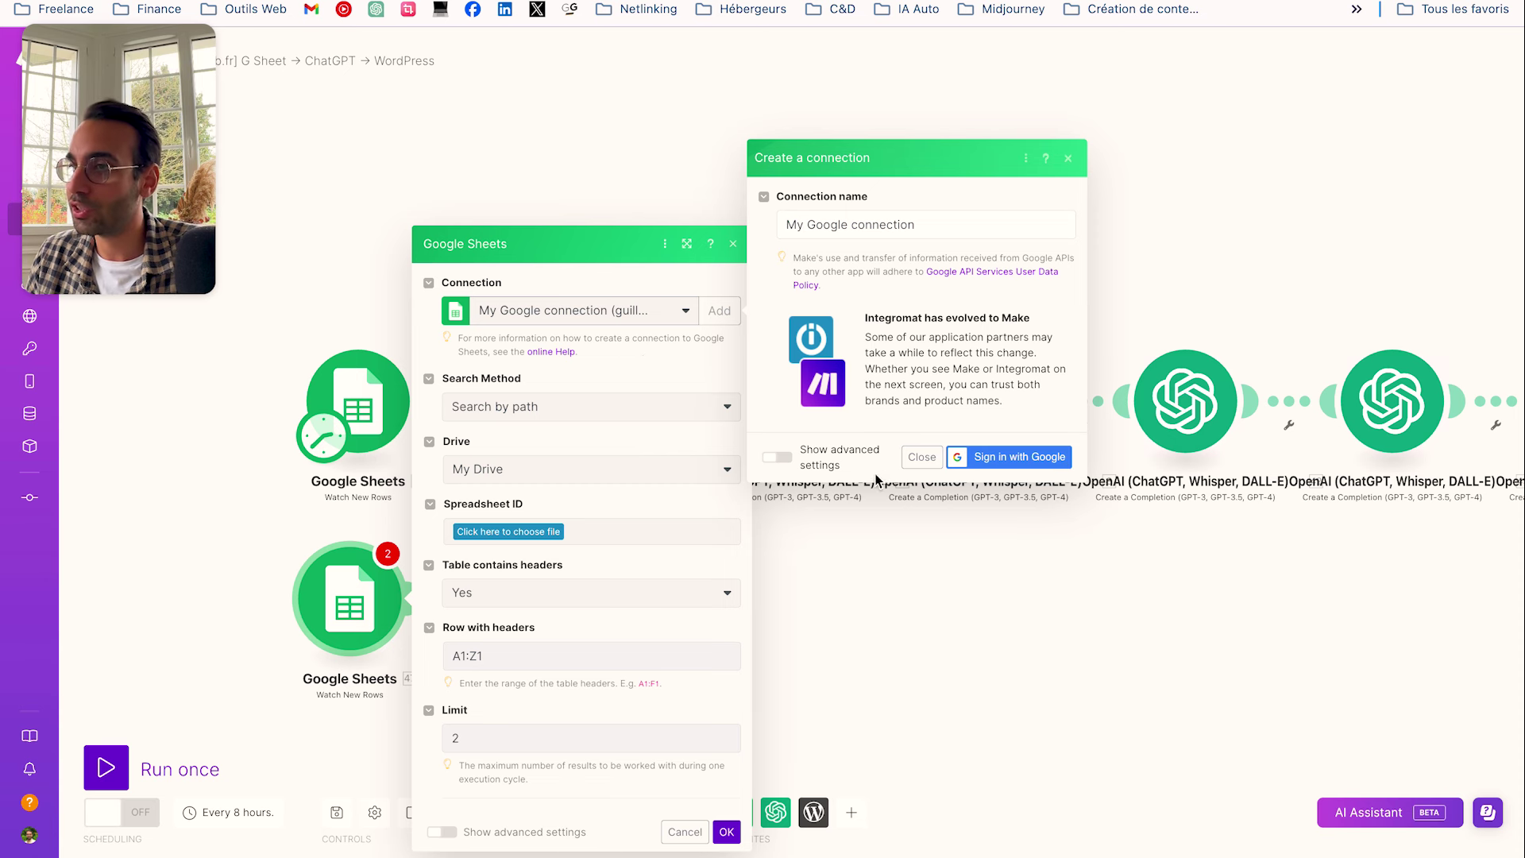
Choose GENERATEUR ARTICLES lejournalduweb.fr as the new Watch New Rows module's spreadsheet
left_click(511, 534)
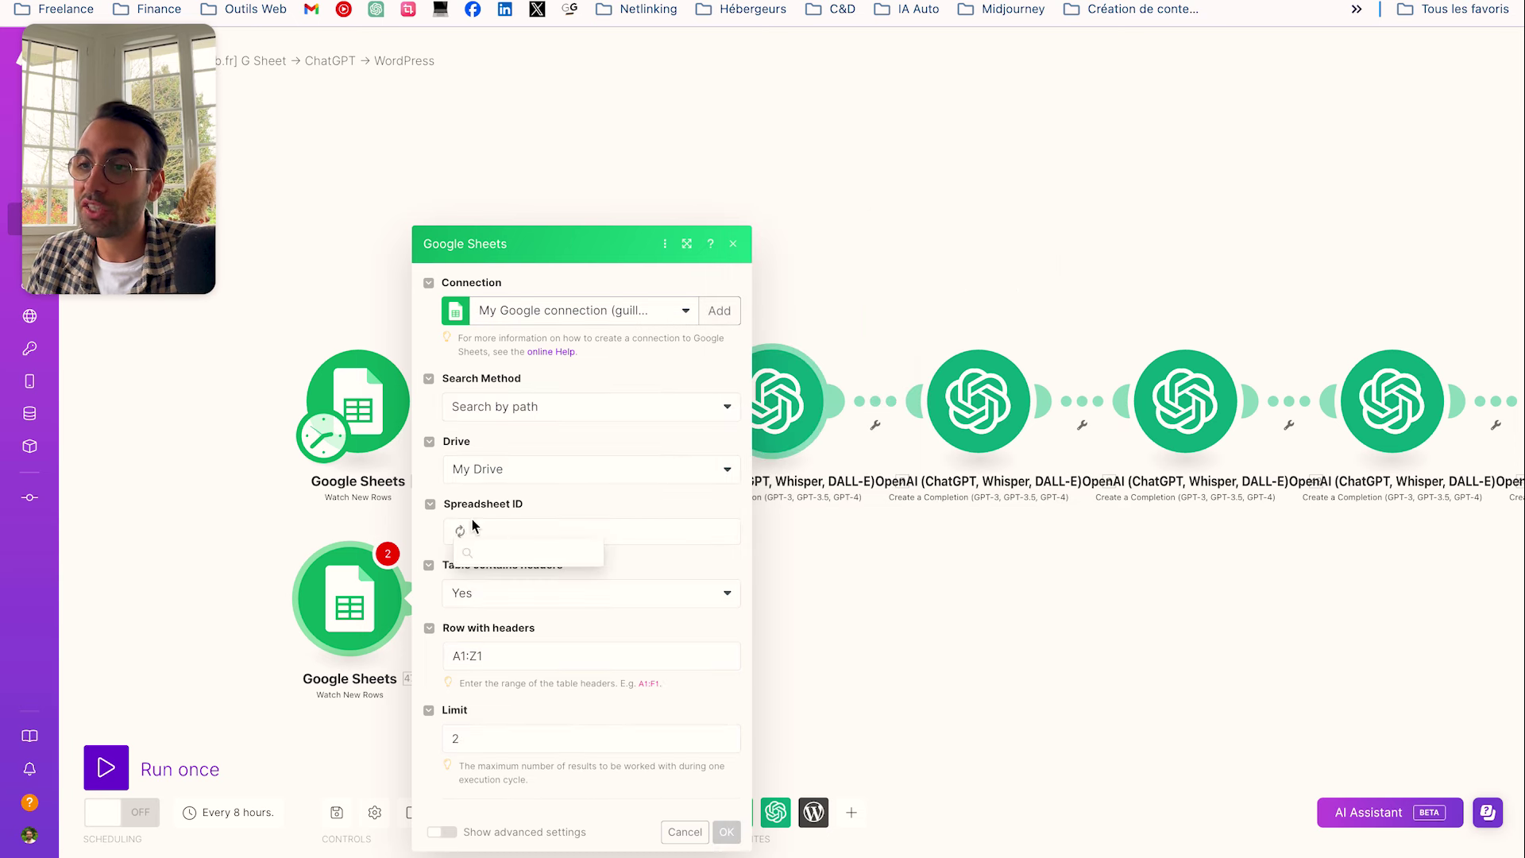
scroll(545, 719, "down", 5)
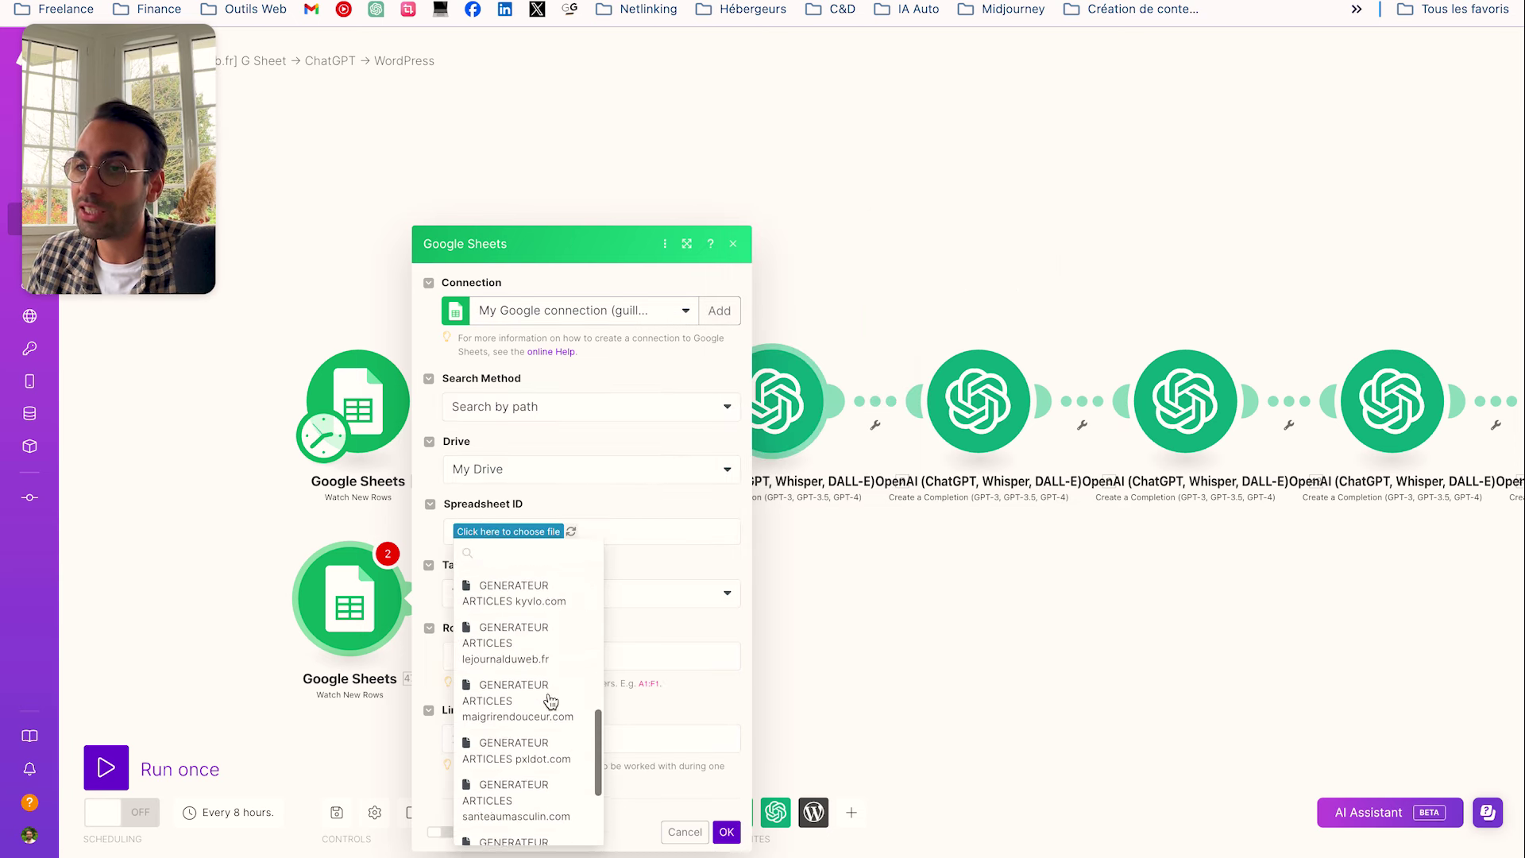
scroll(548, 700, "down", 3)
scroll(528, 688, "up", 3)
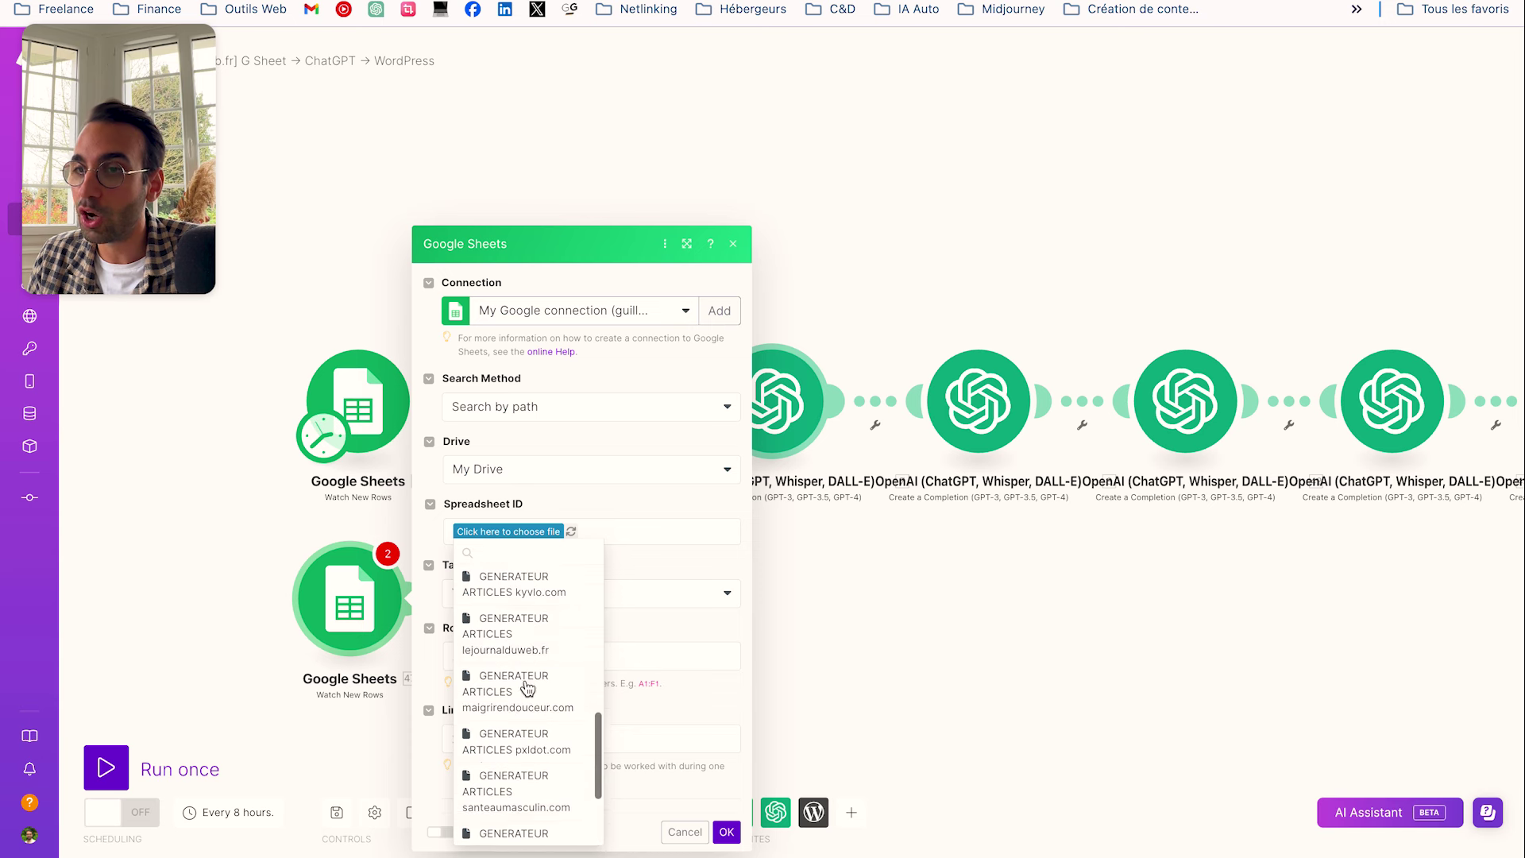
scroll(527, 688, "up", 1)
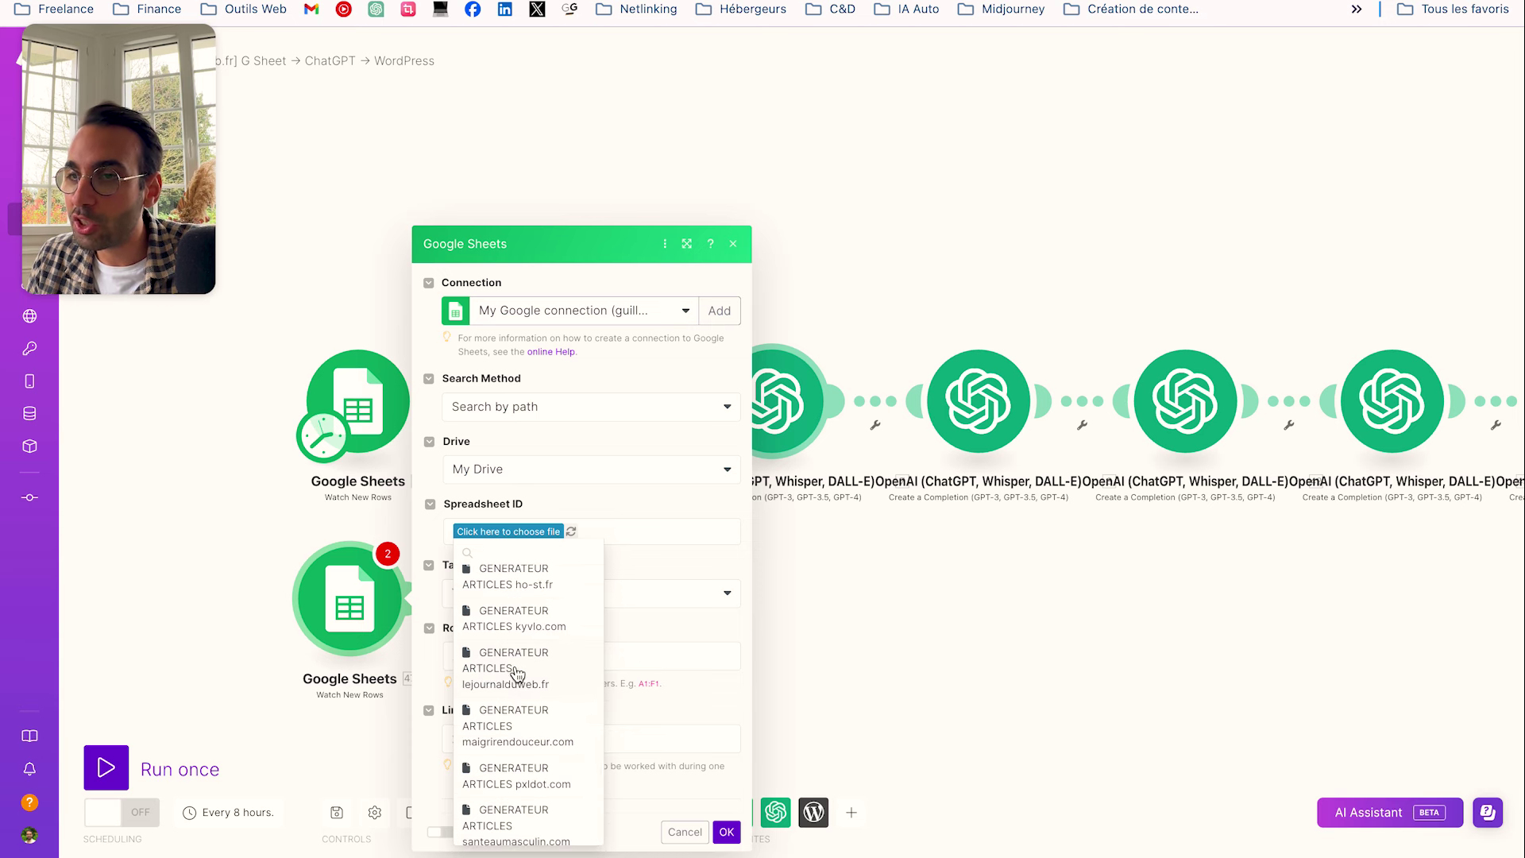
left_click(517, 674)
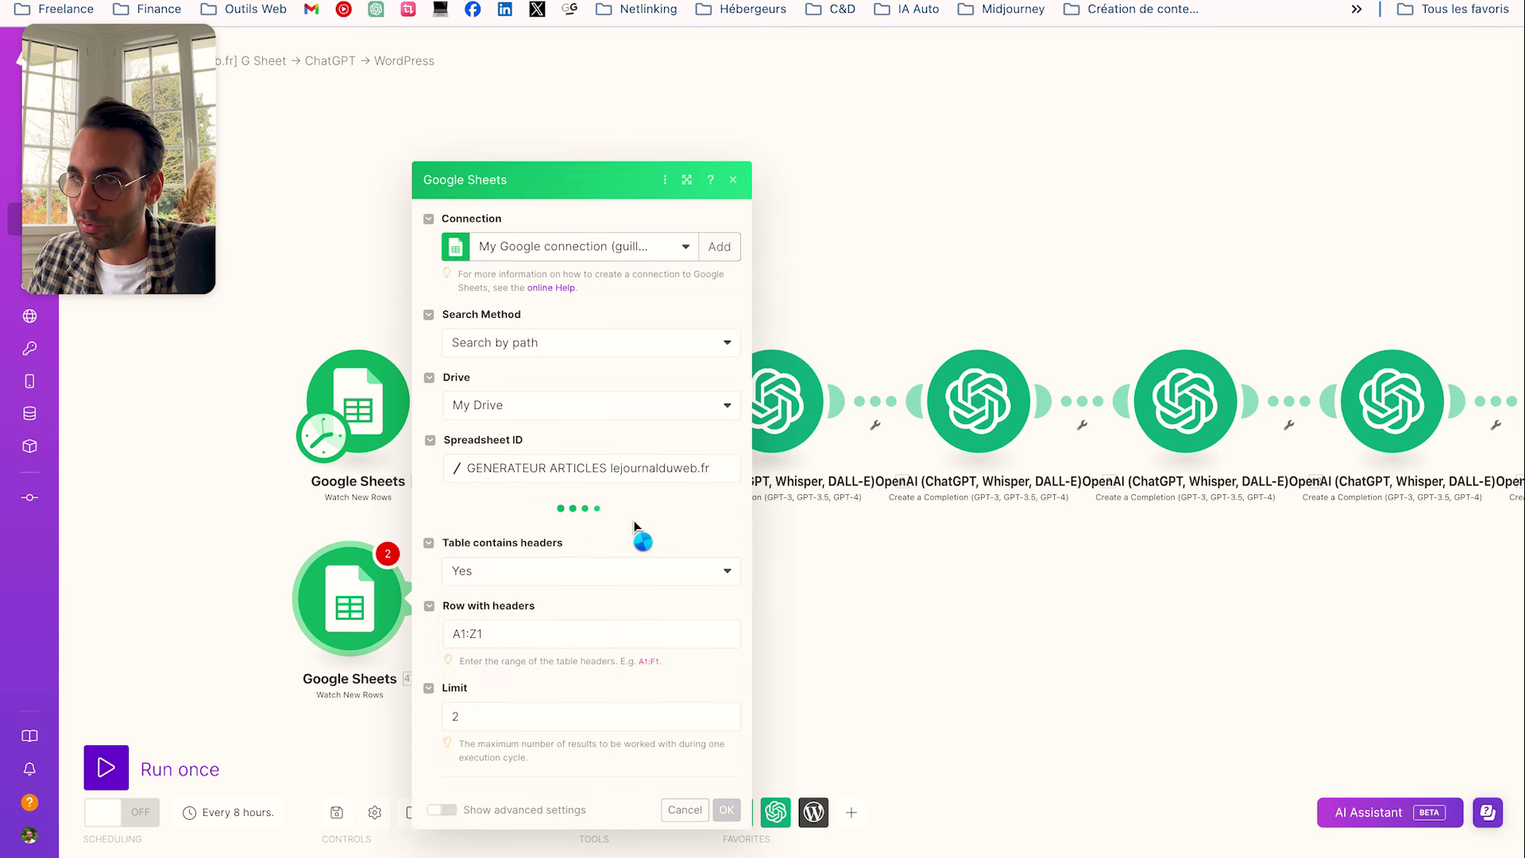
Choose Feuille 1 as the sheet that the new Watch New Rows module reads
left_click(500, 533)
left_click(510, 560)
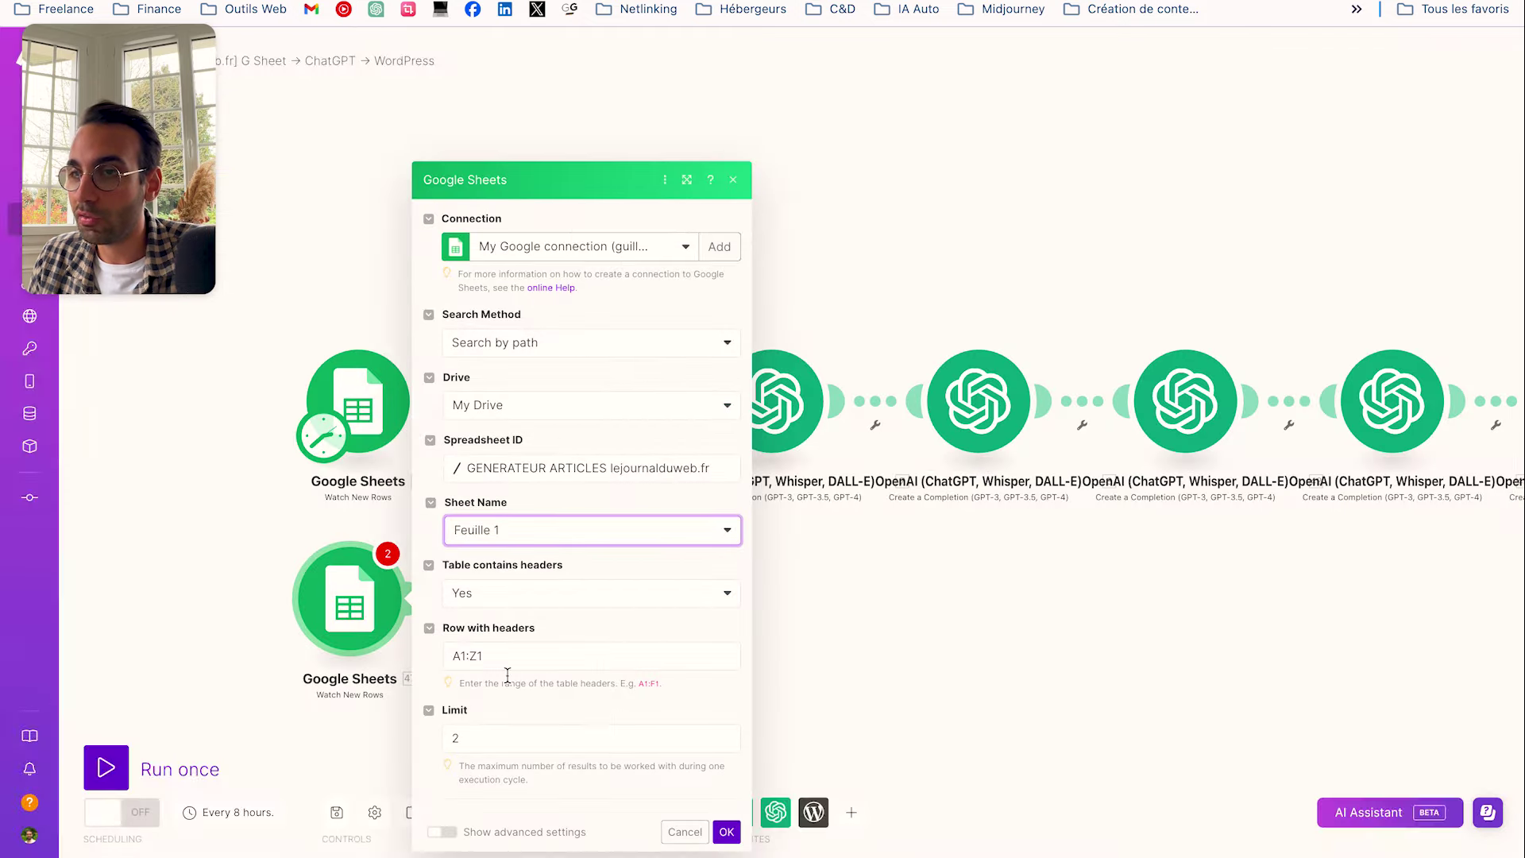
Review the first Google Sheets module's sheet, header, limit and render options, and close its settings
left_click(357, 401)
left_click(357, 401)
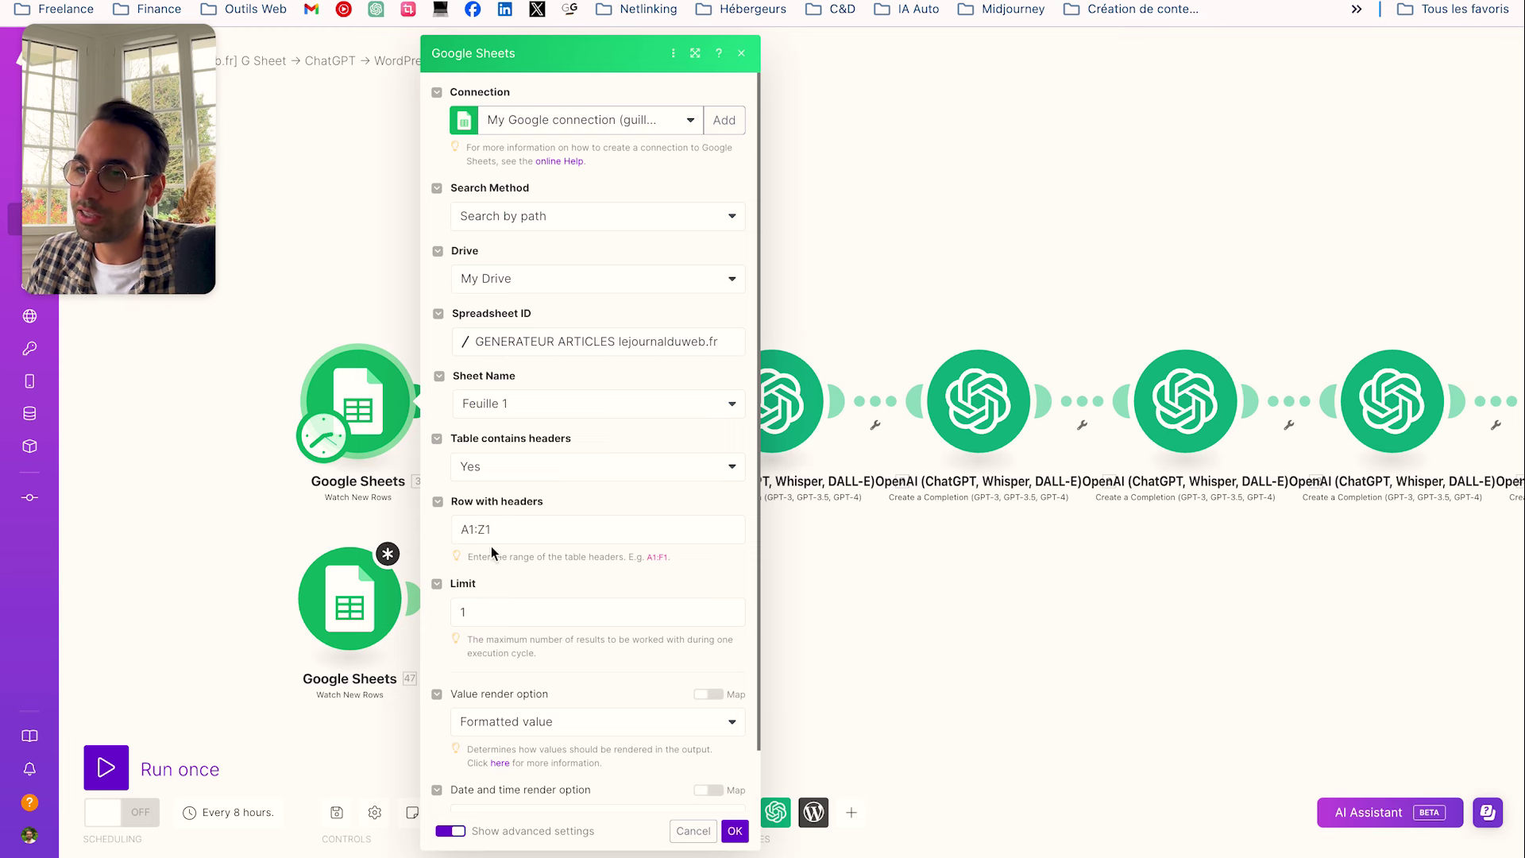
scroll(524, 582, "down", 1)
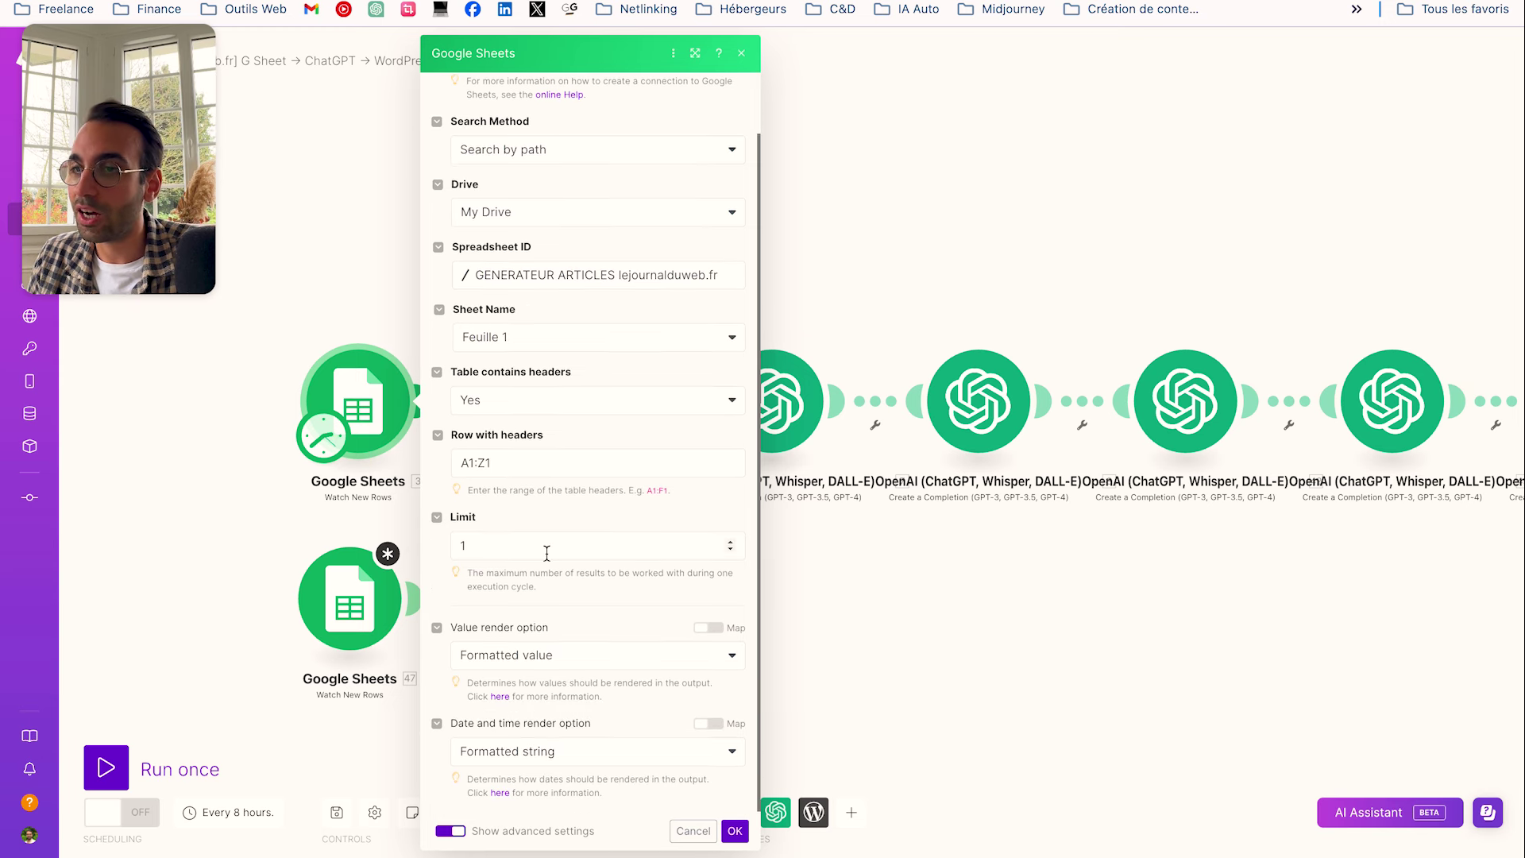
scroll(508, 545, "up", 1)
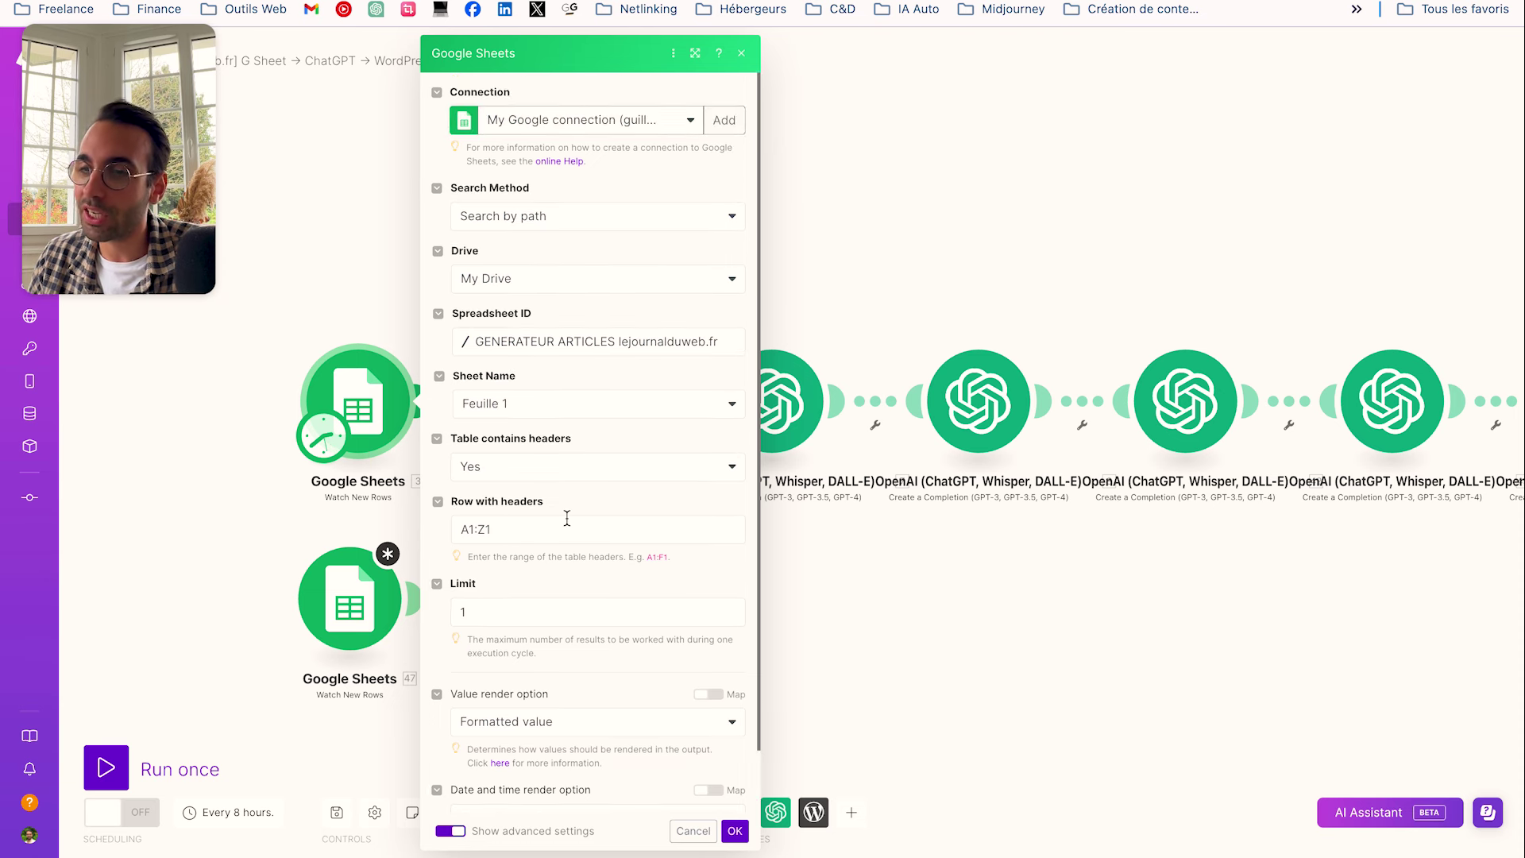
scroll(532, 588, "down", 1)
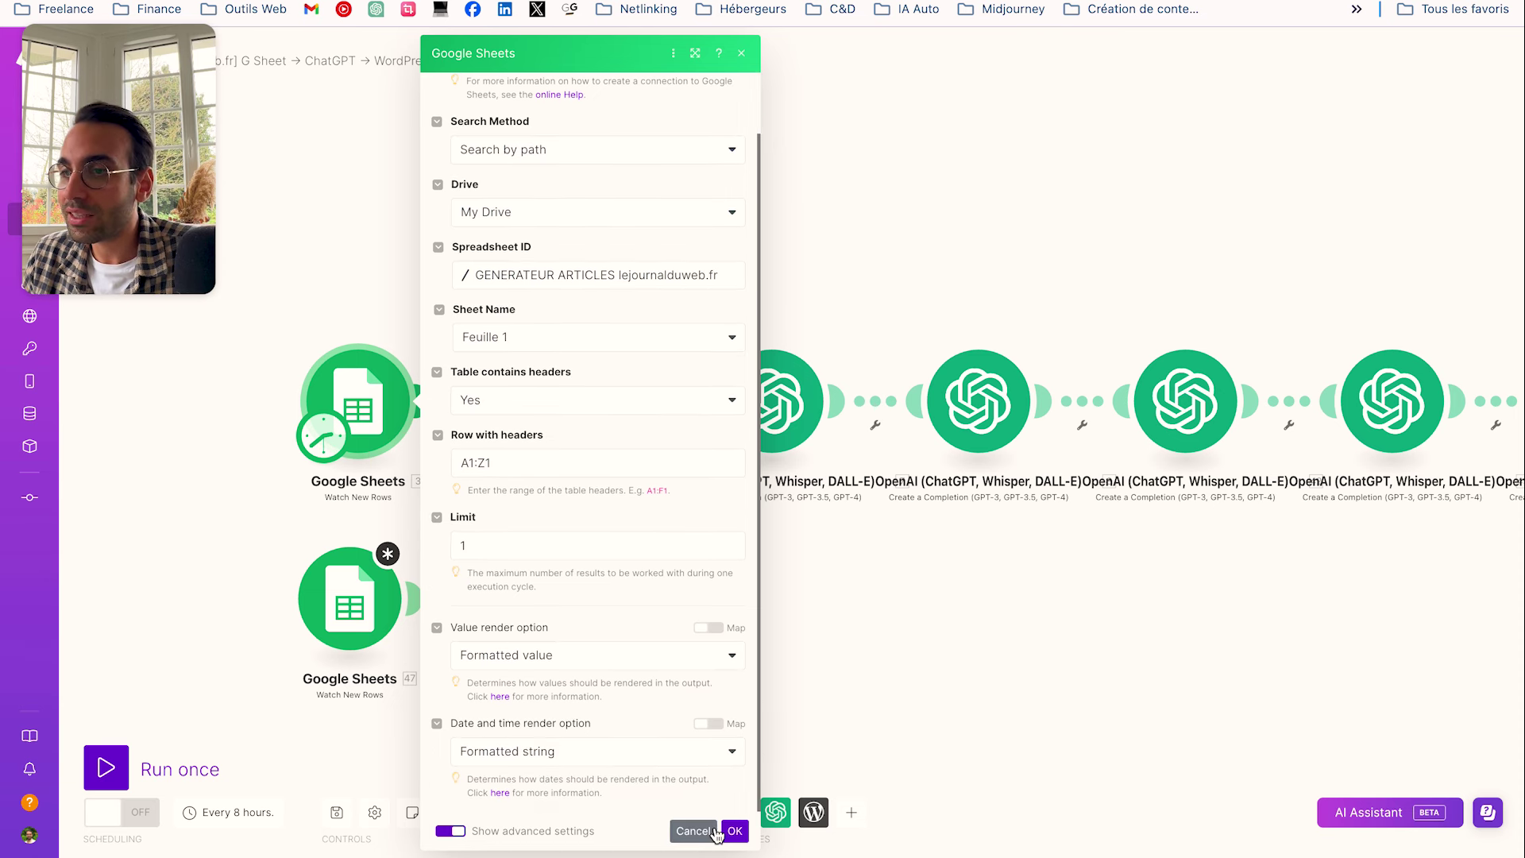
left_click(735, 830)
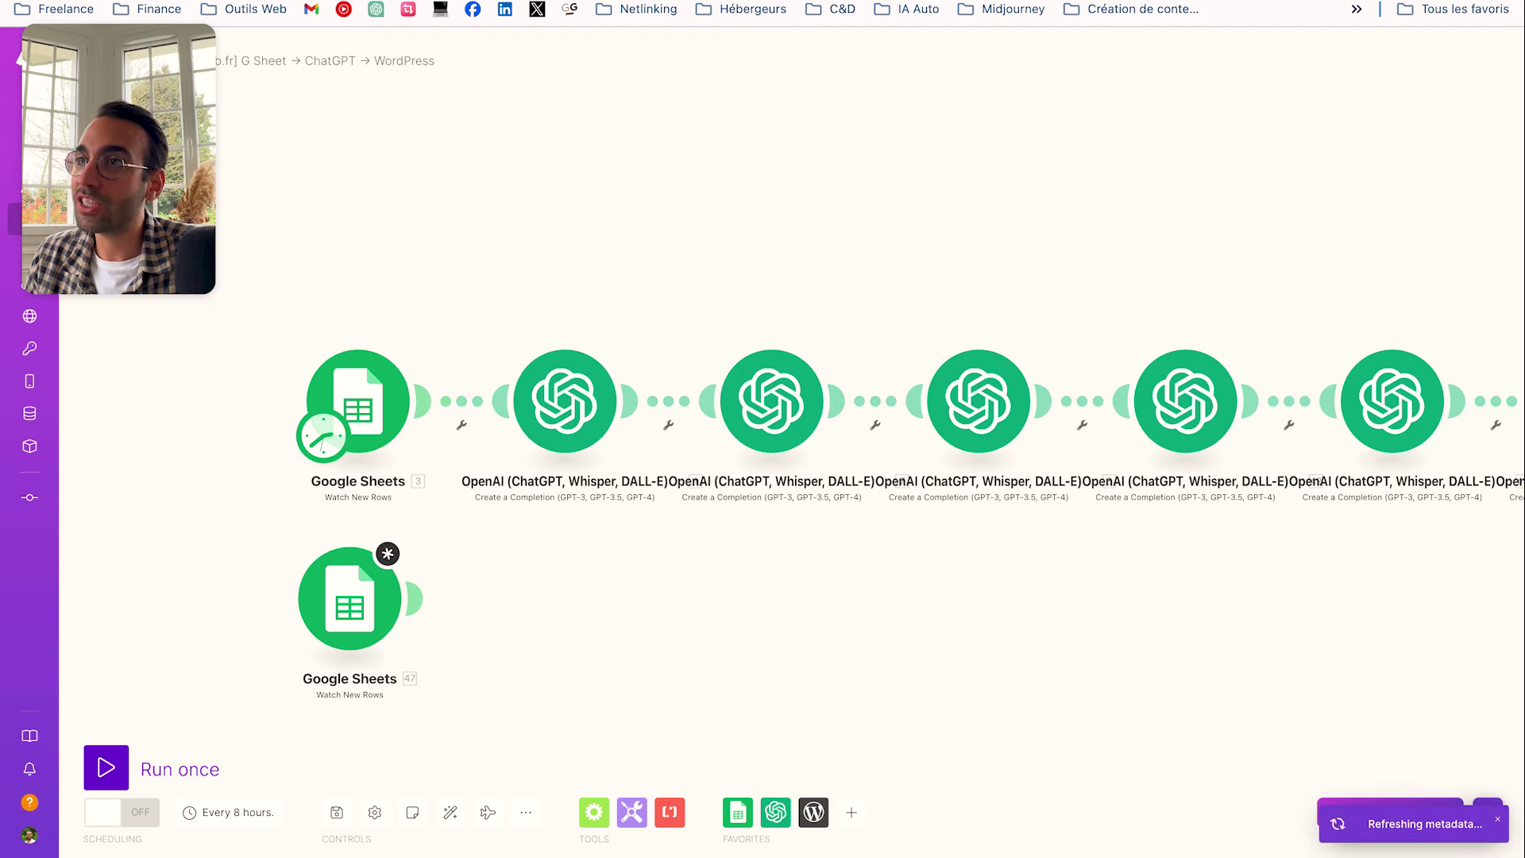
Switch to the keyword spreadsheet and examine the row for imax 3d and the rows above it
key("ctrl+Tab")
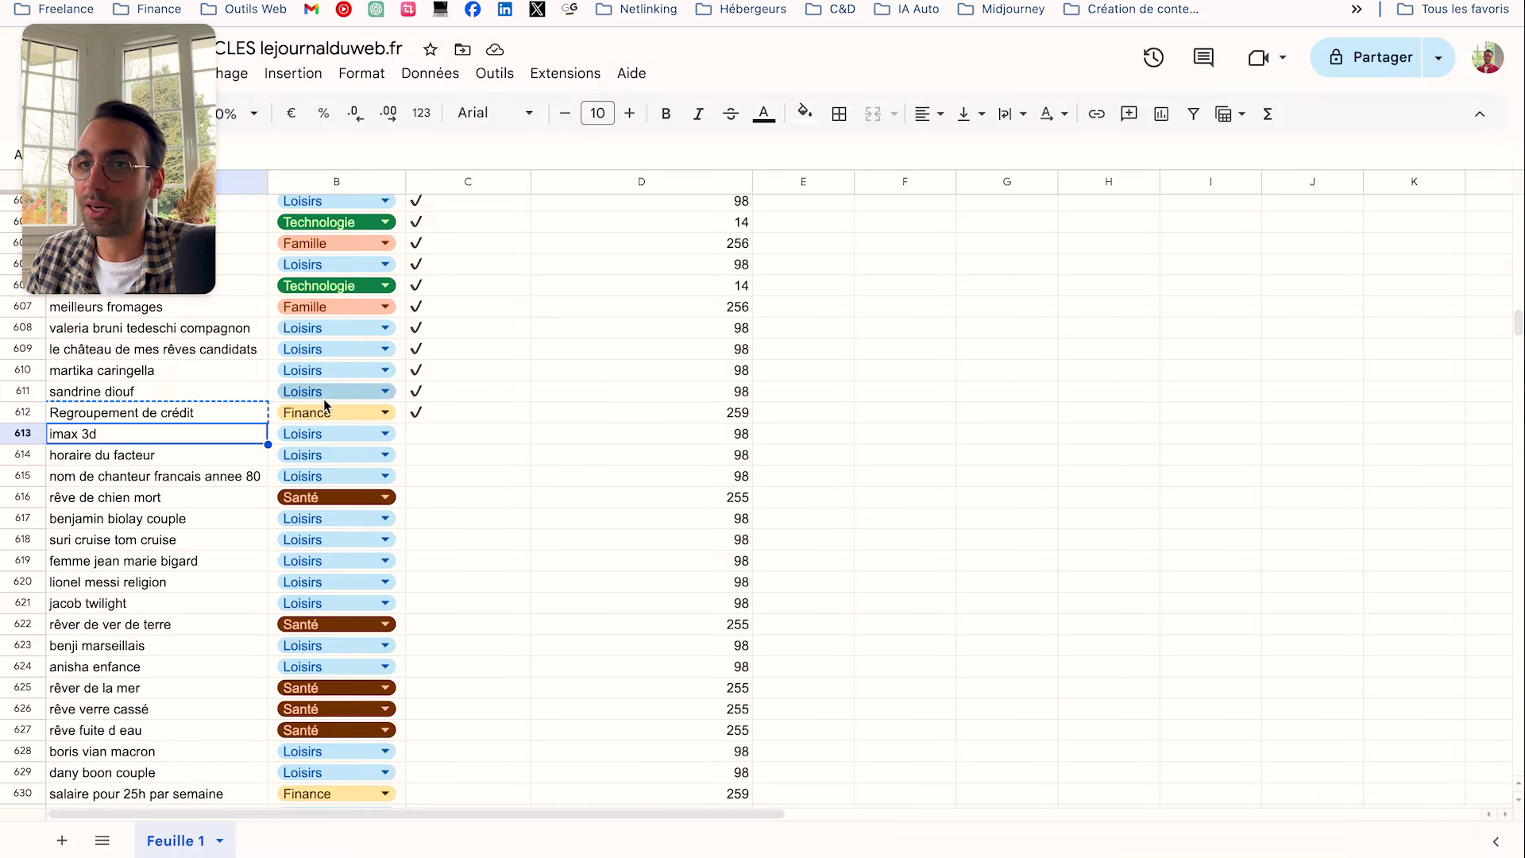
scroll(128, 442, "up", 2)
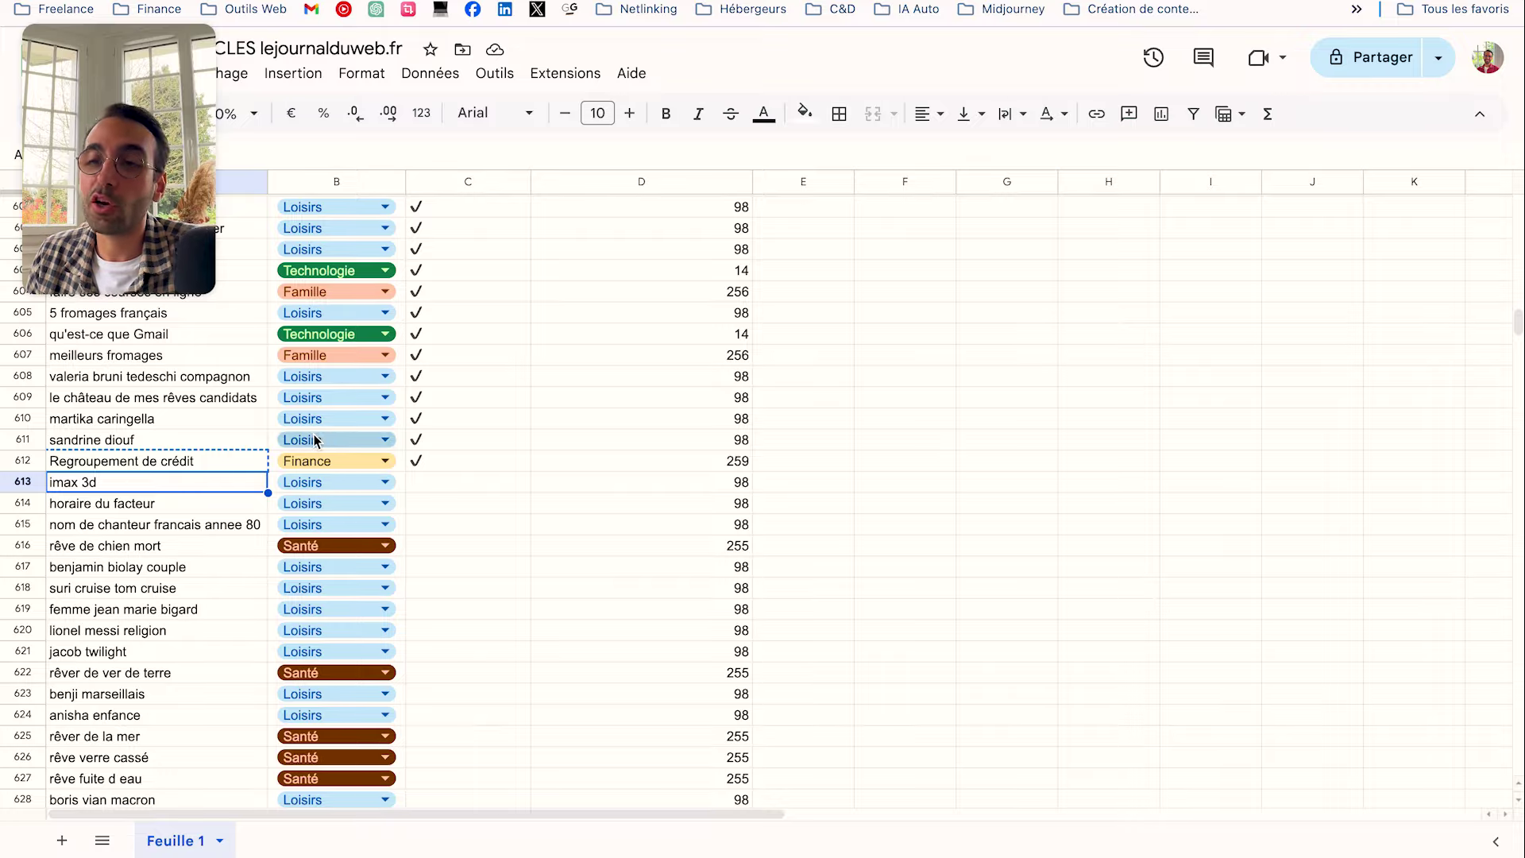
left_click(23, 481)
scroll(623, 487, "down", 1)
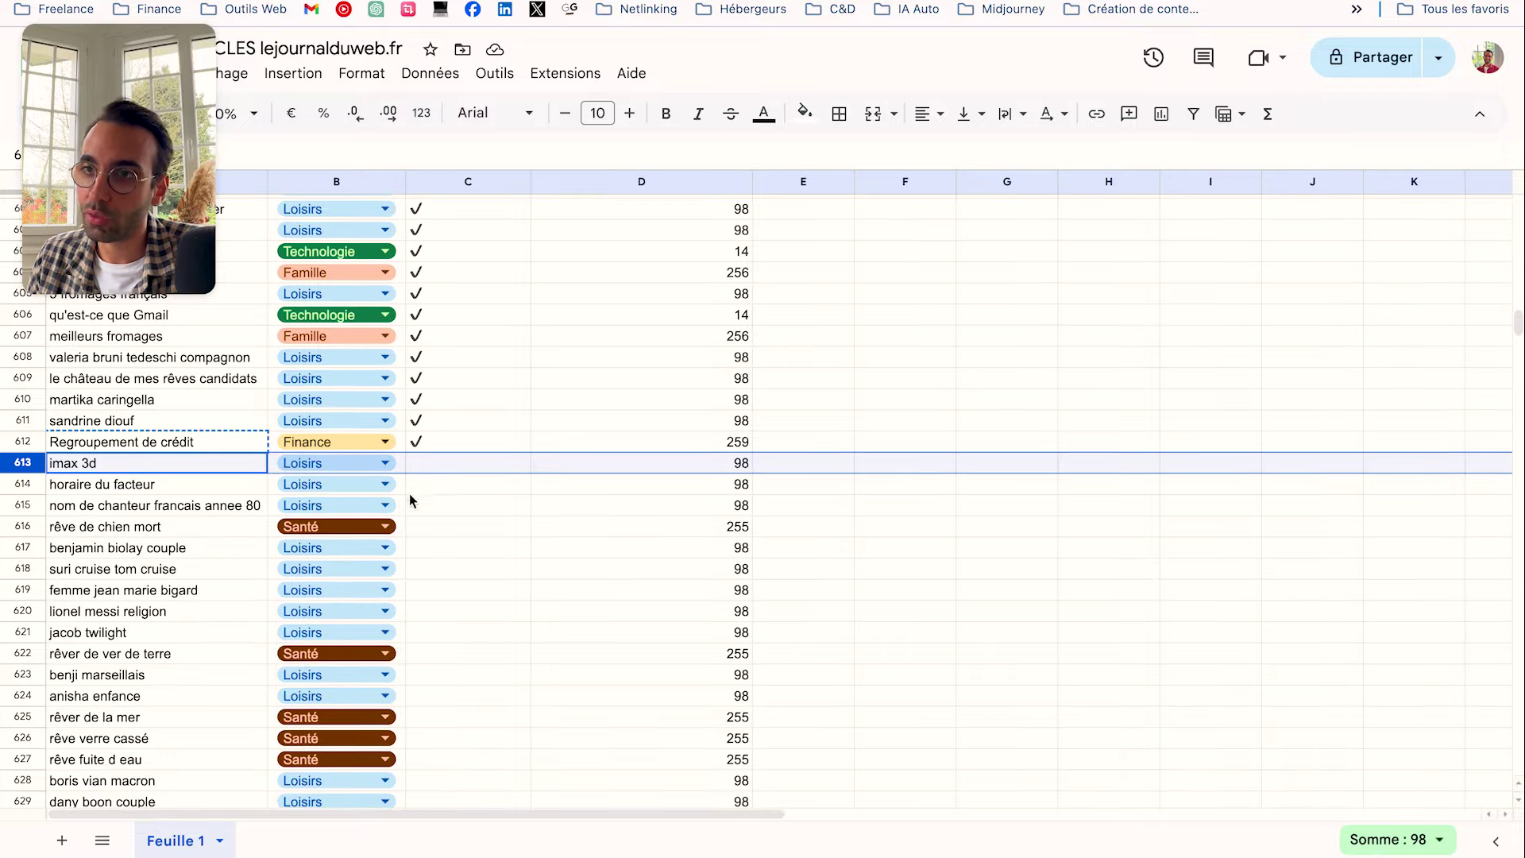
scroll(416, 487, "up", 20)
scroll(374, 374, "up", 20)
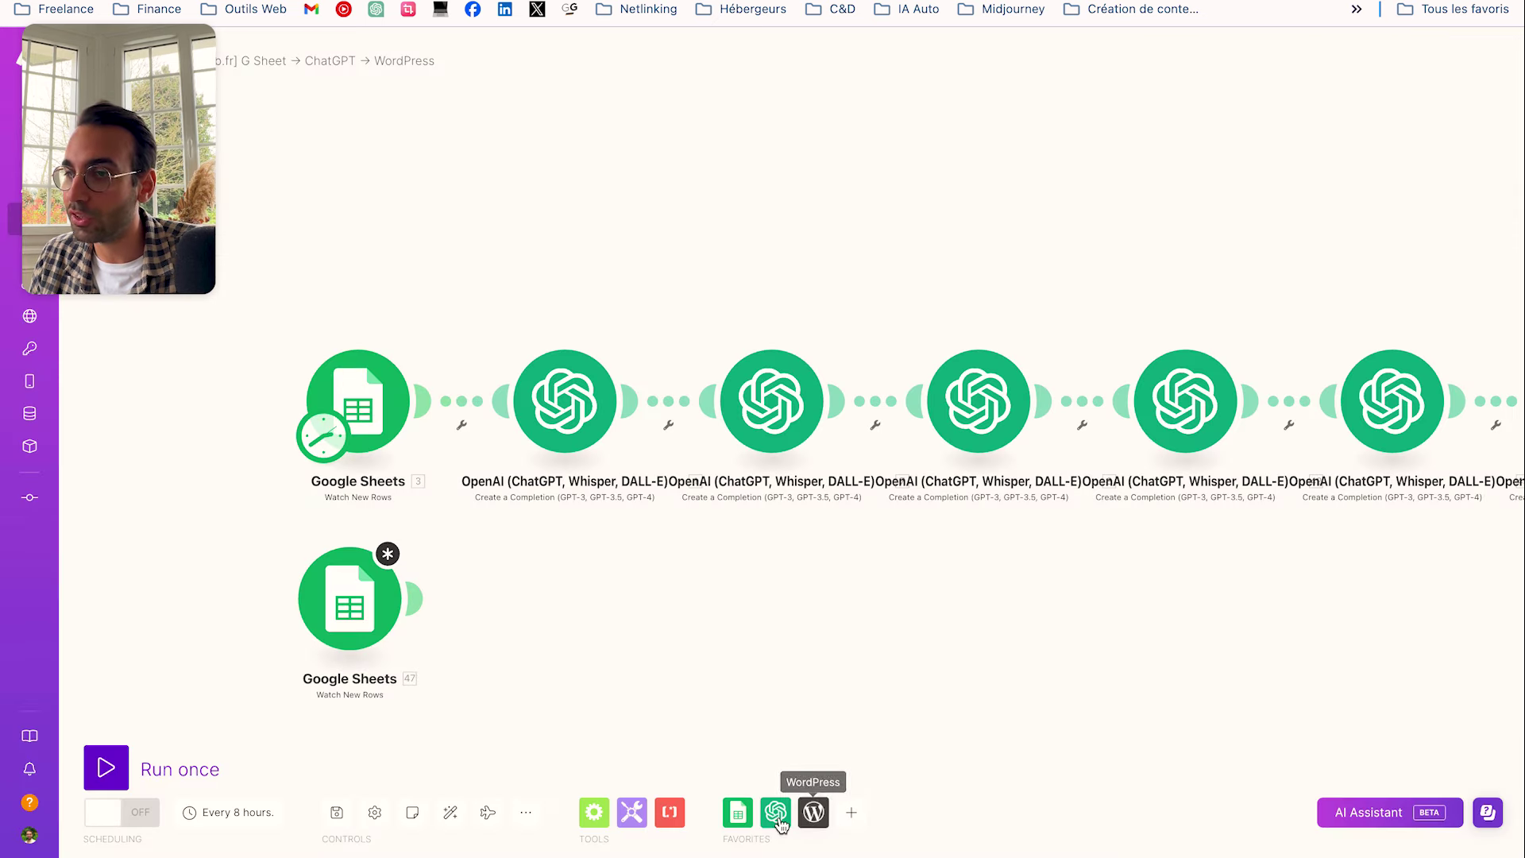
left_click(851, 812)
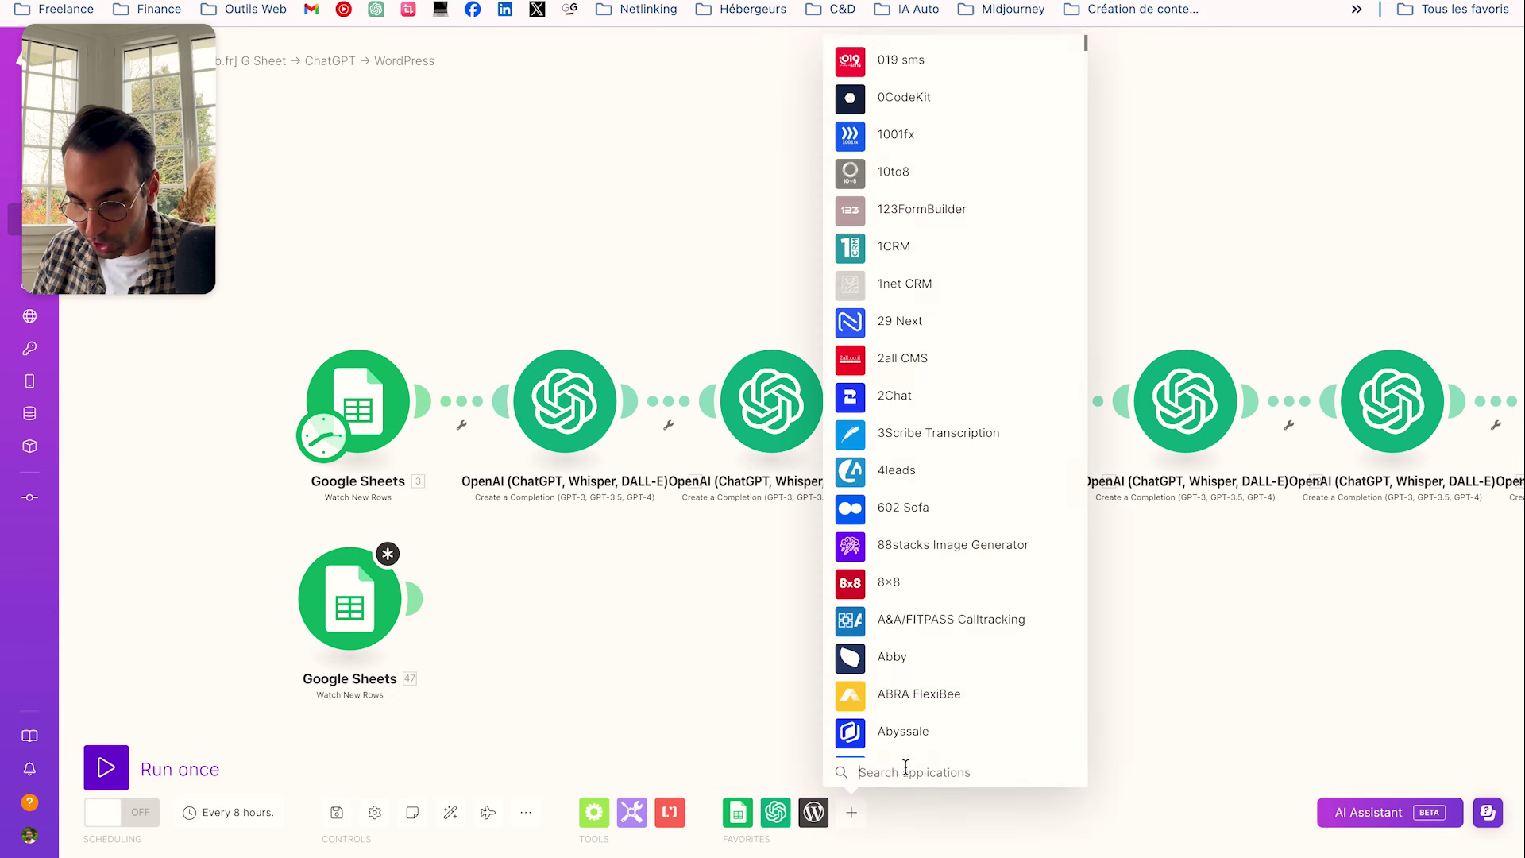
type("chatgpt")
key("super+a")
type("o")
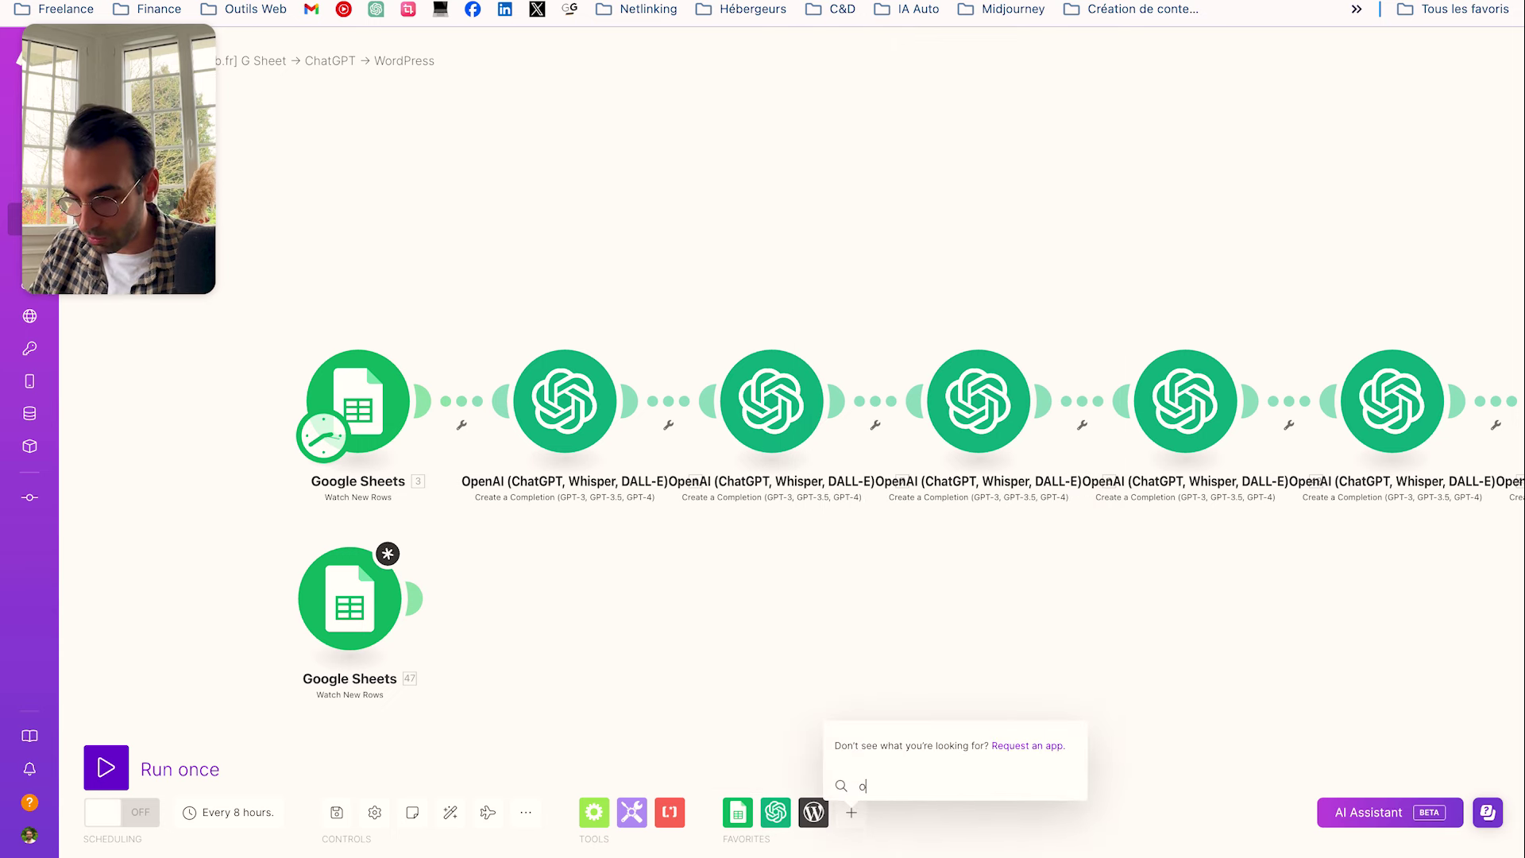
left_click(723, 603)
Add an OpenAI Create a Completion module after the new Watch New Rows module
left_click(777, 812)
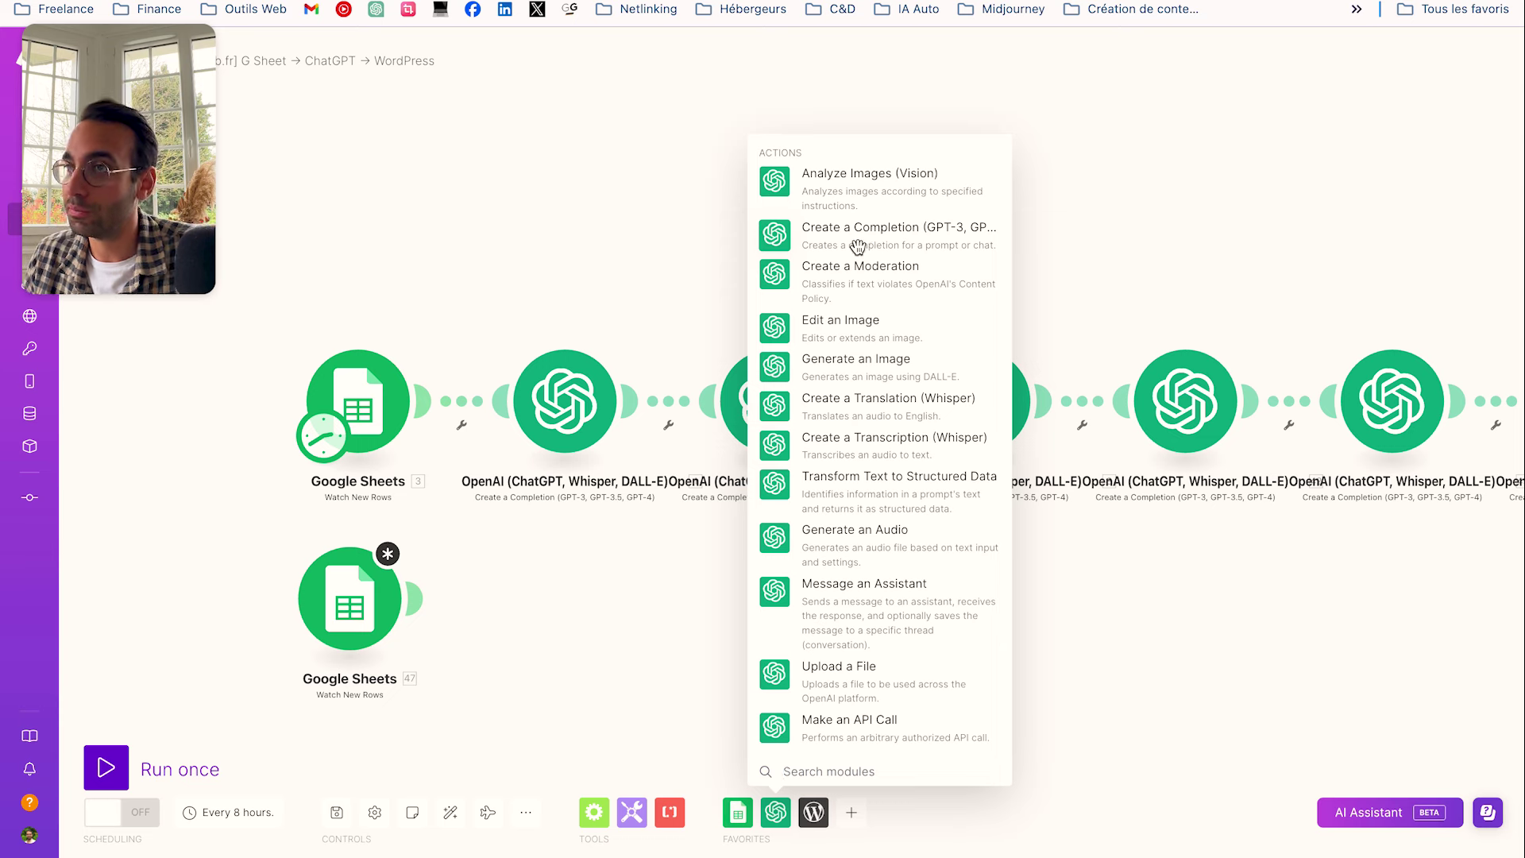
left_click(864, 239)
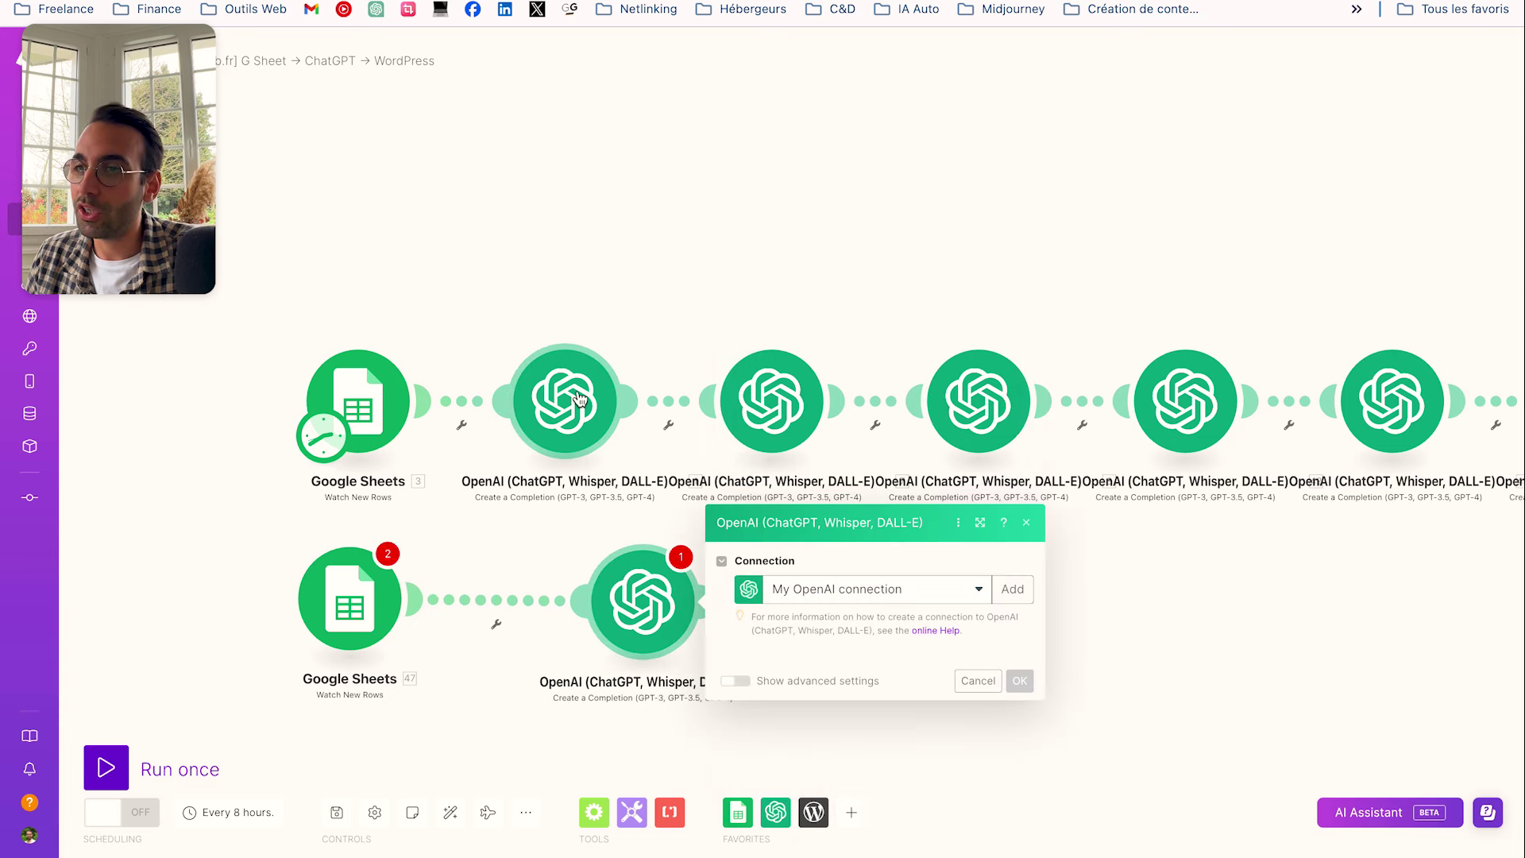
View the first OpenAI module's saved connections and open the form for creating a connection at its API key field
left_click(561, 441)
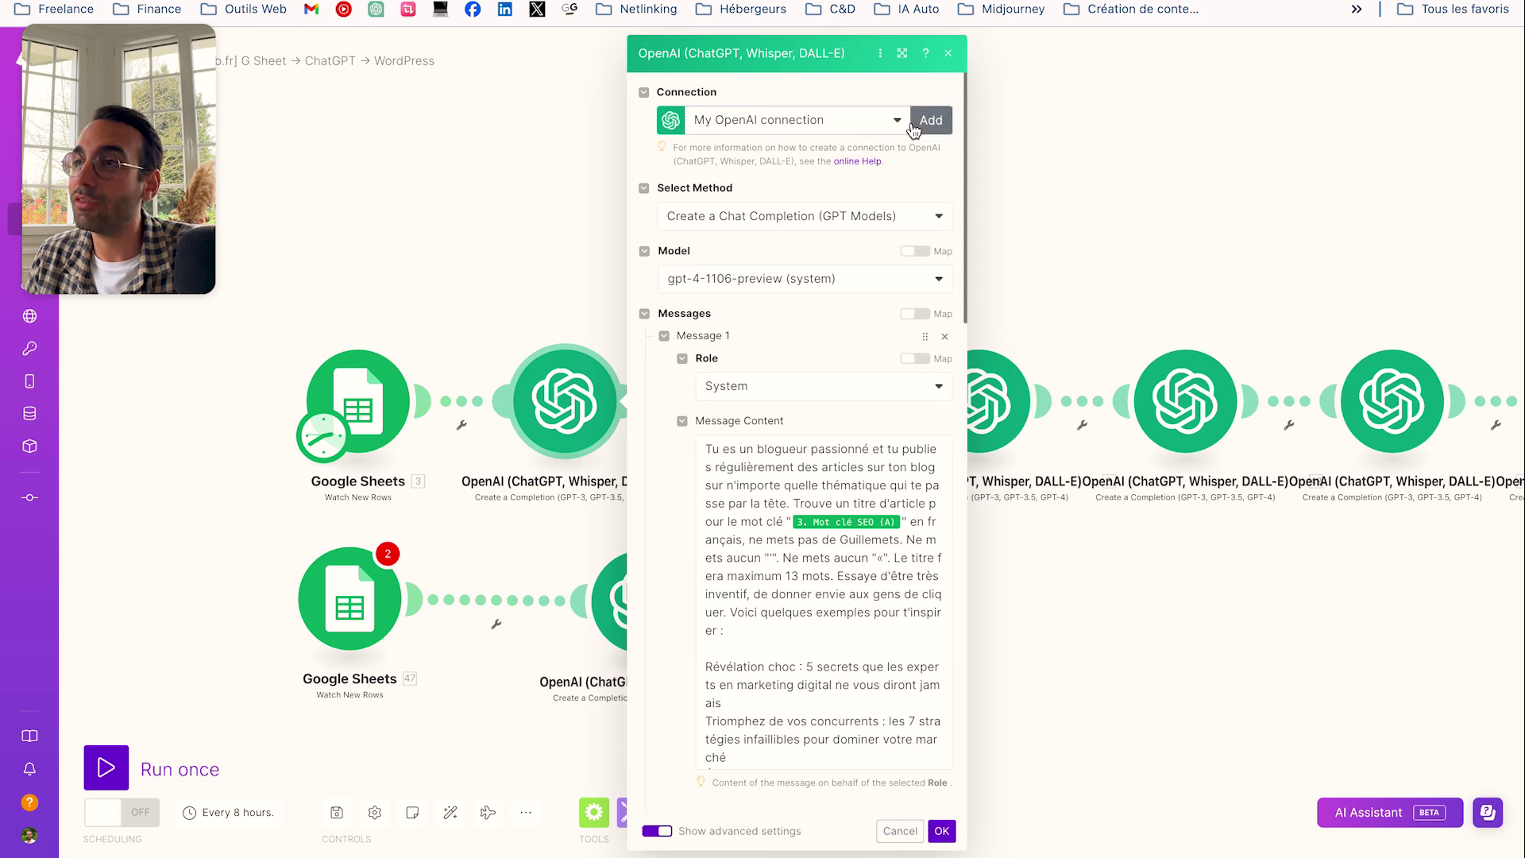
left_click(732, 123)
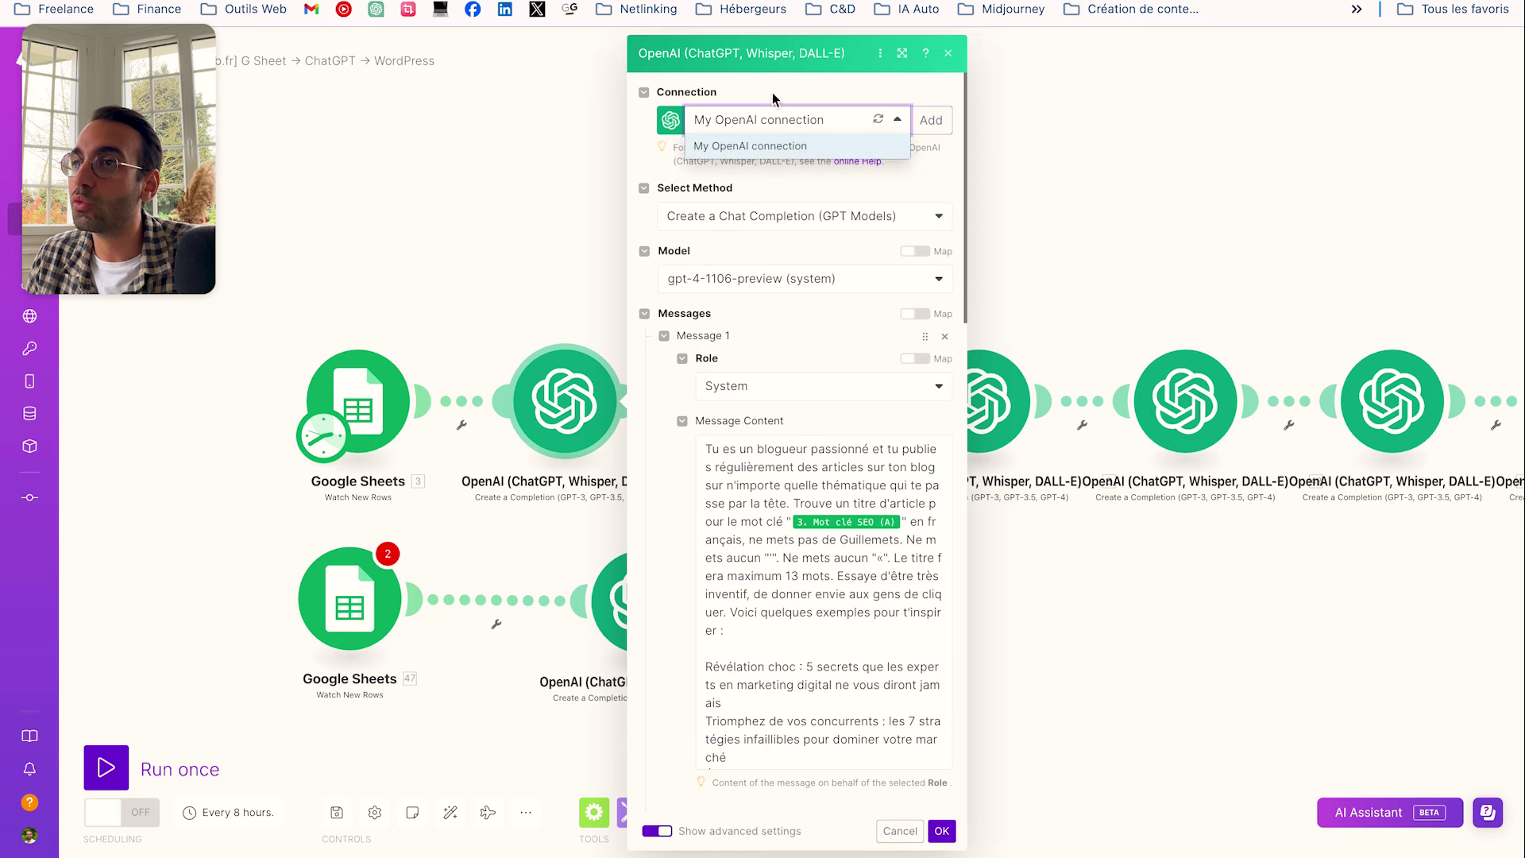
left_click(923, 120)
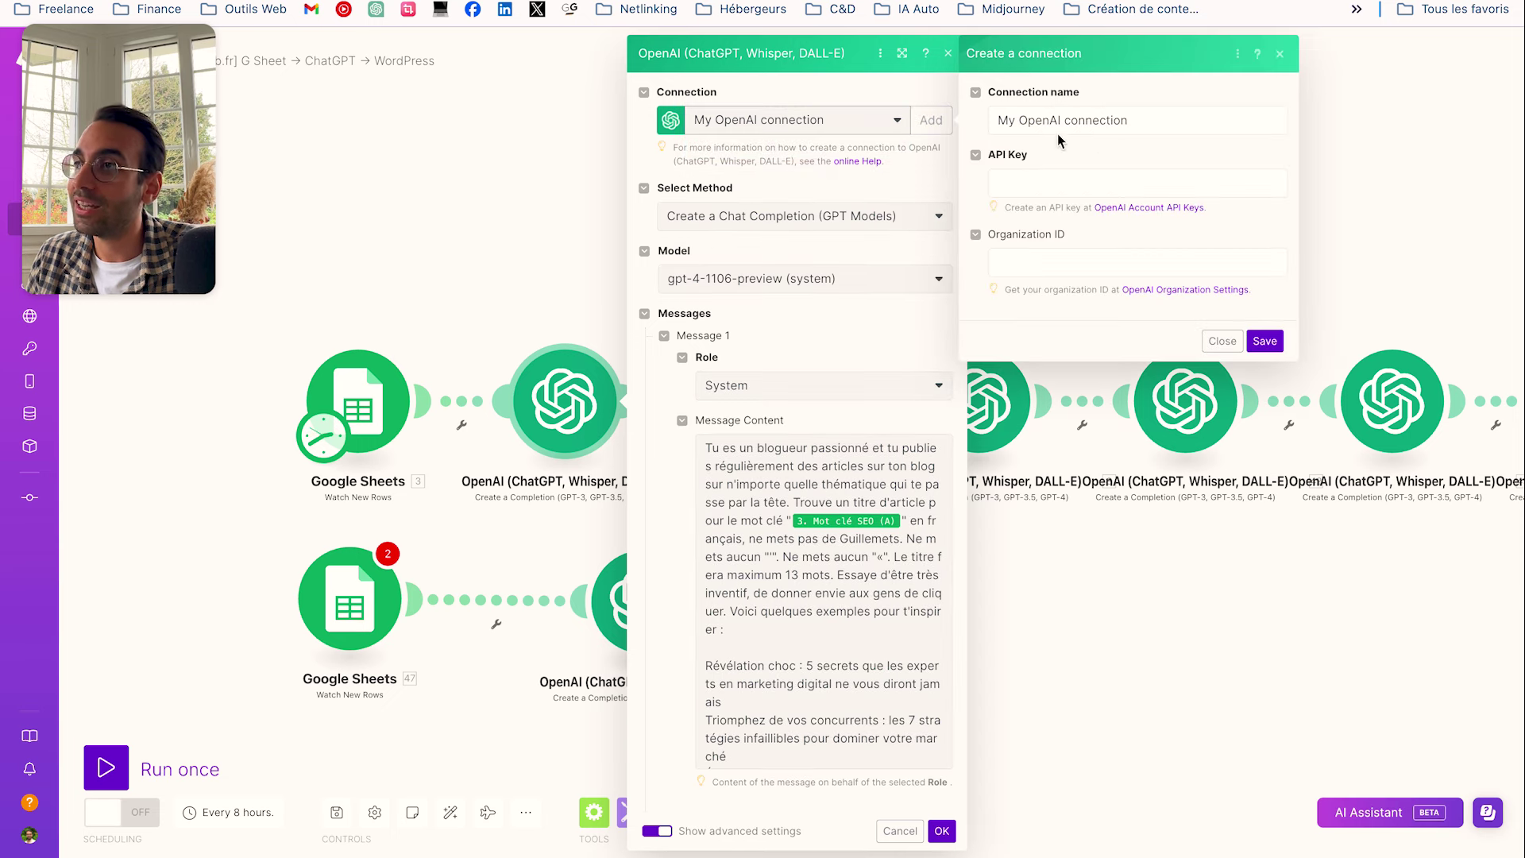
left_click(1085, 190)
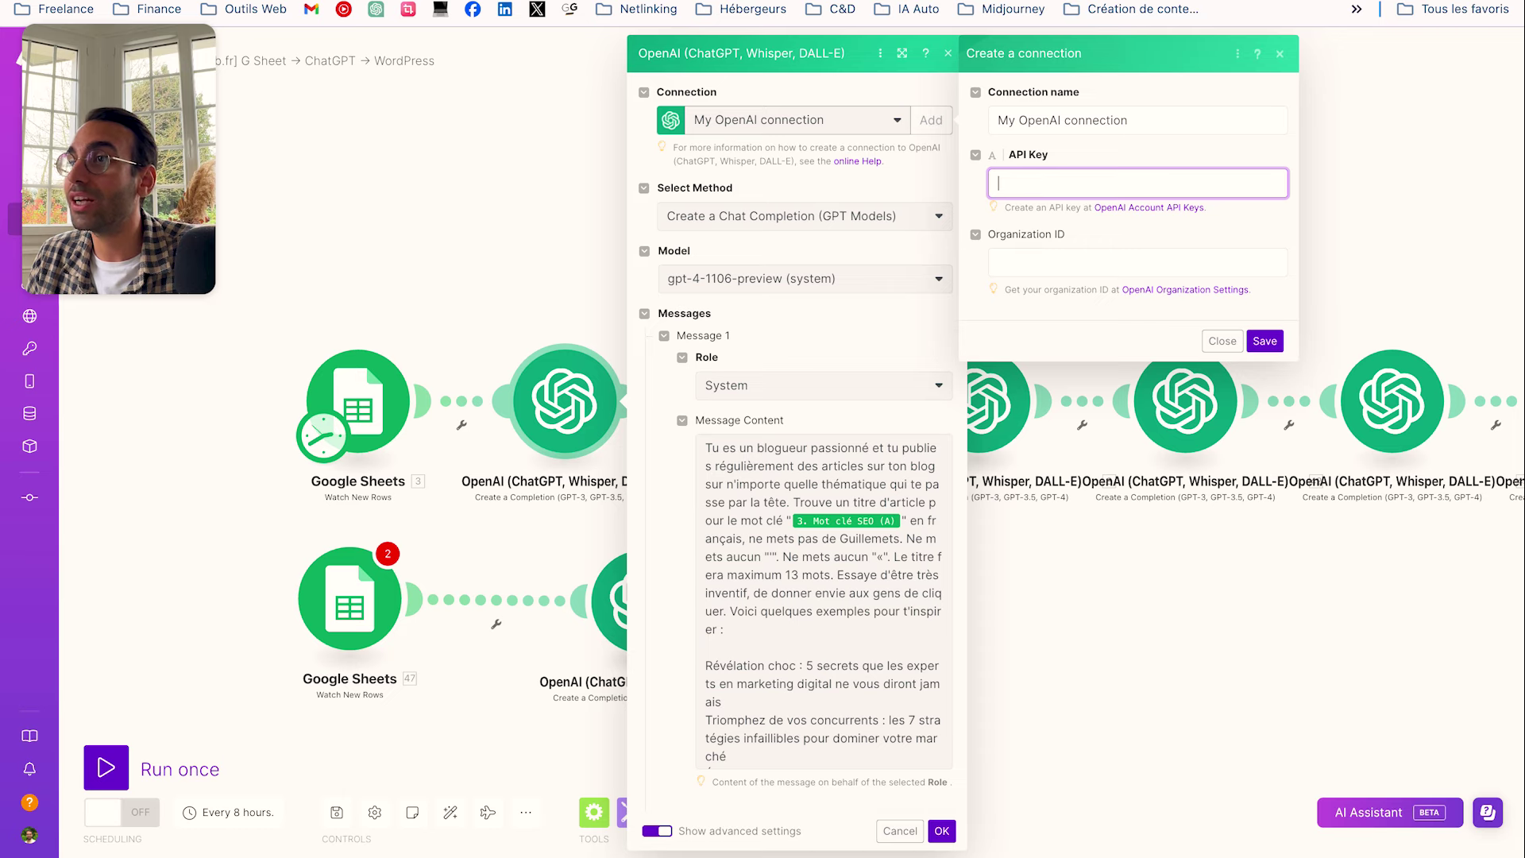
Switch to the OpenAI API keys page, create a secret key named Test with All permissions, and copy it
key("ctrl+Tab")
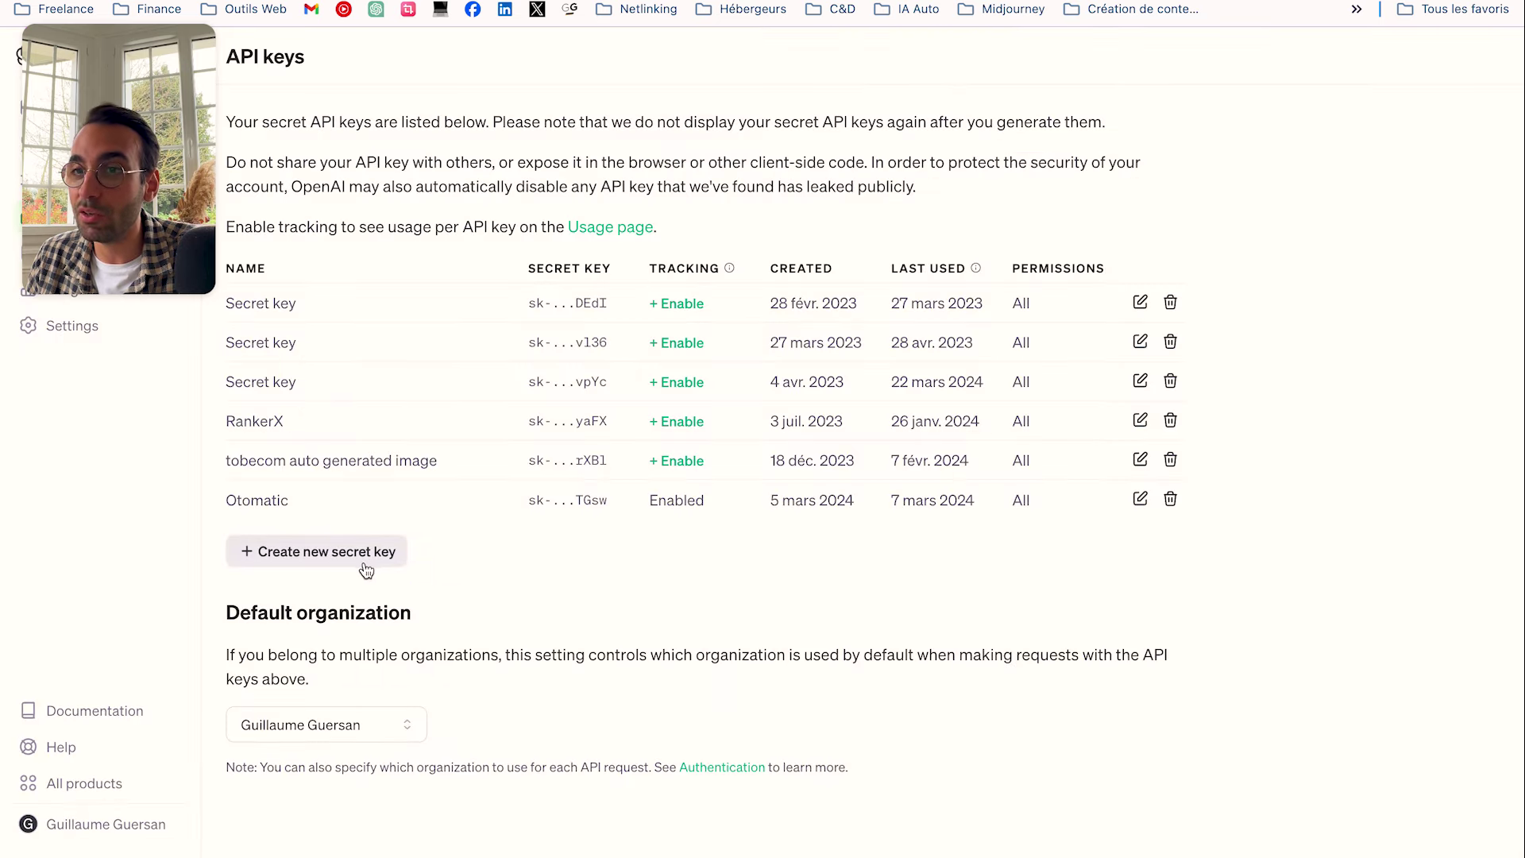
left_click(369, 556)
type("Test")
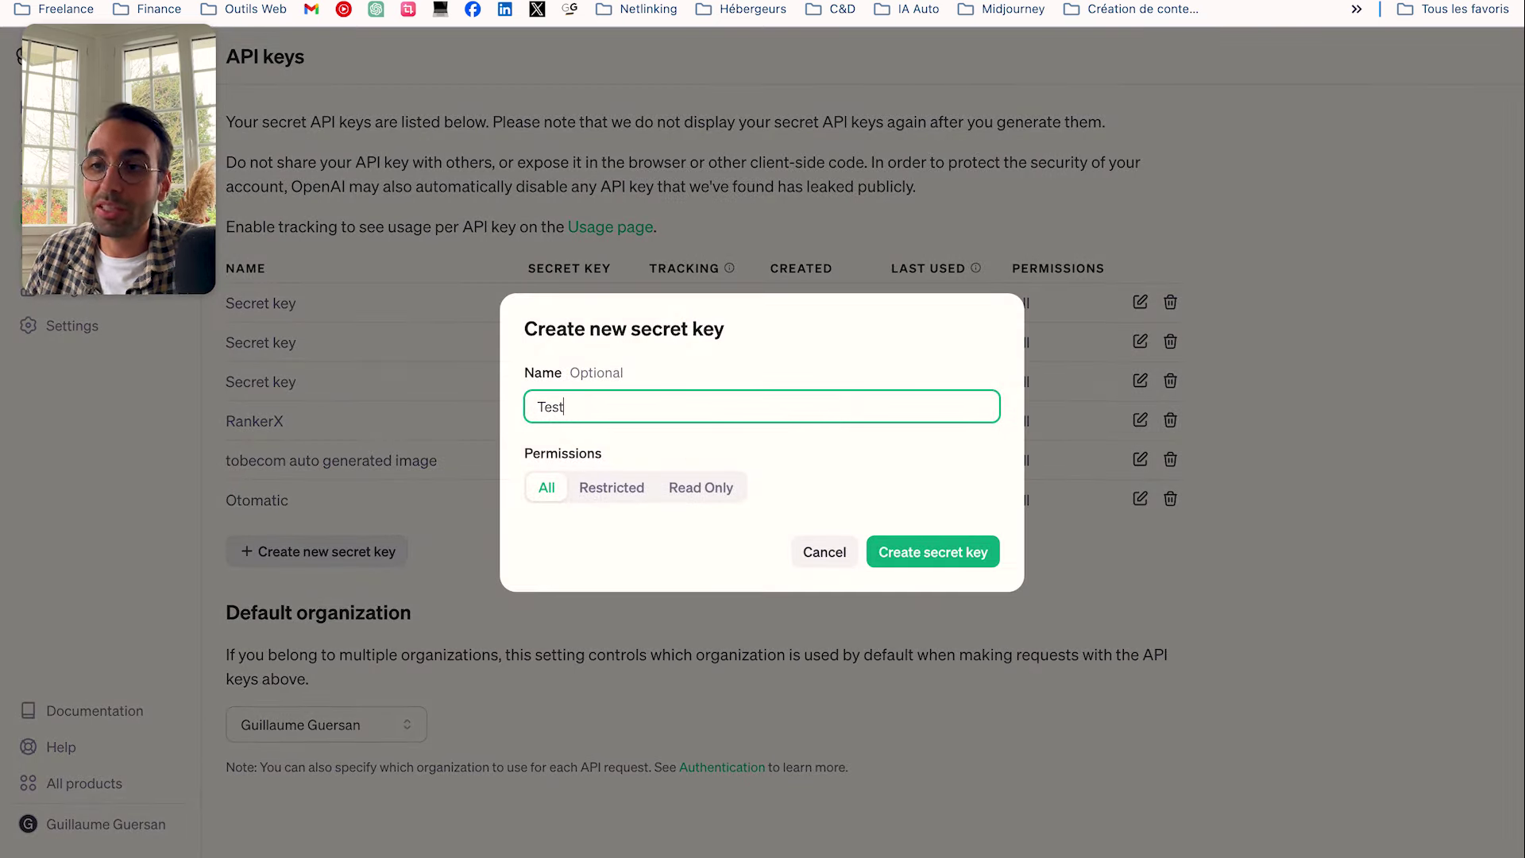
left_click(588, 385)
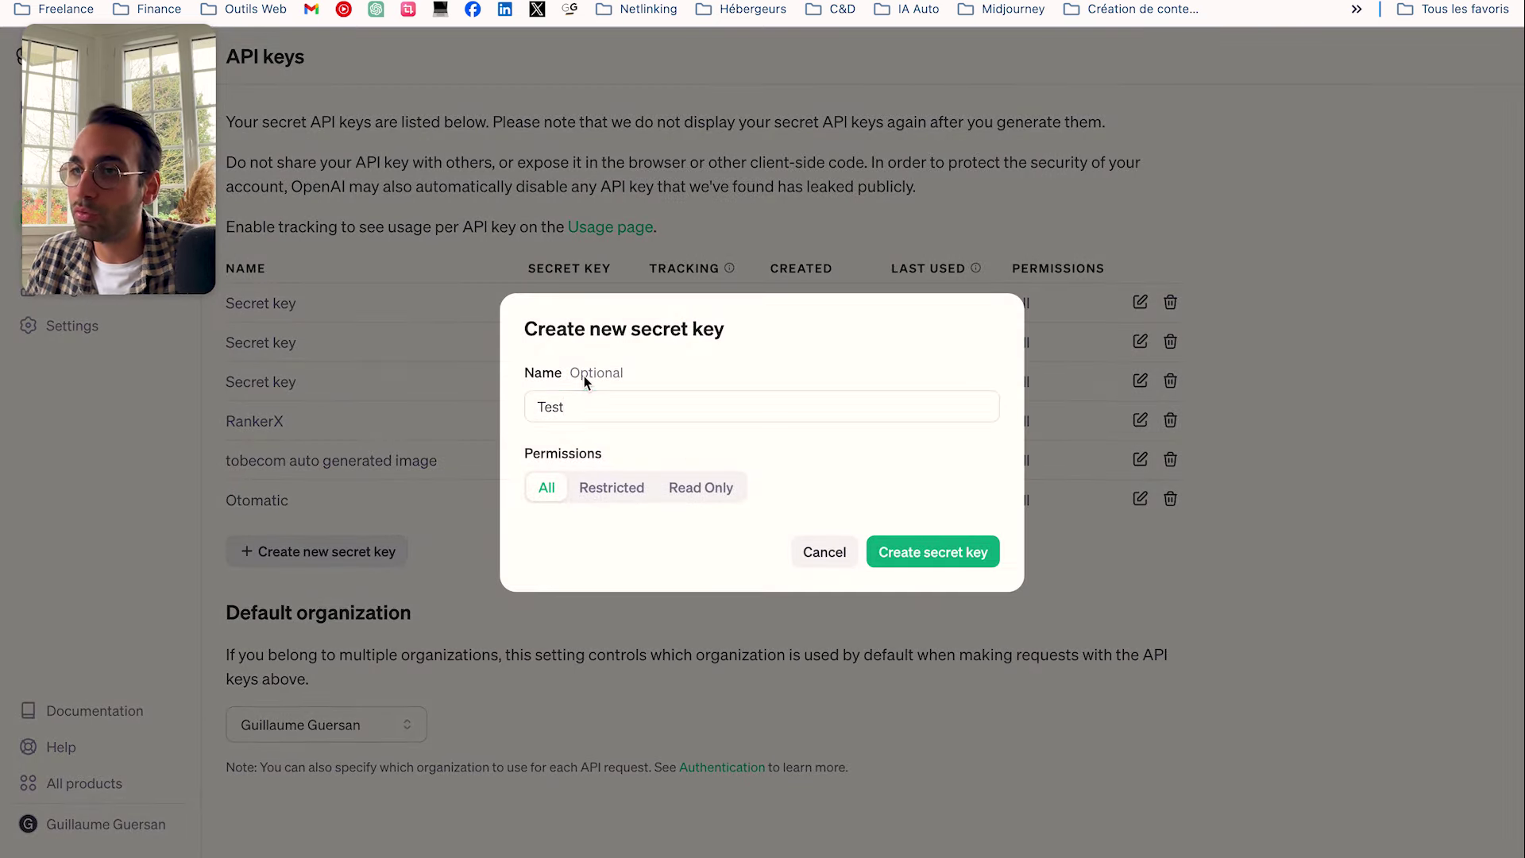
left_click(906, 553)
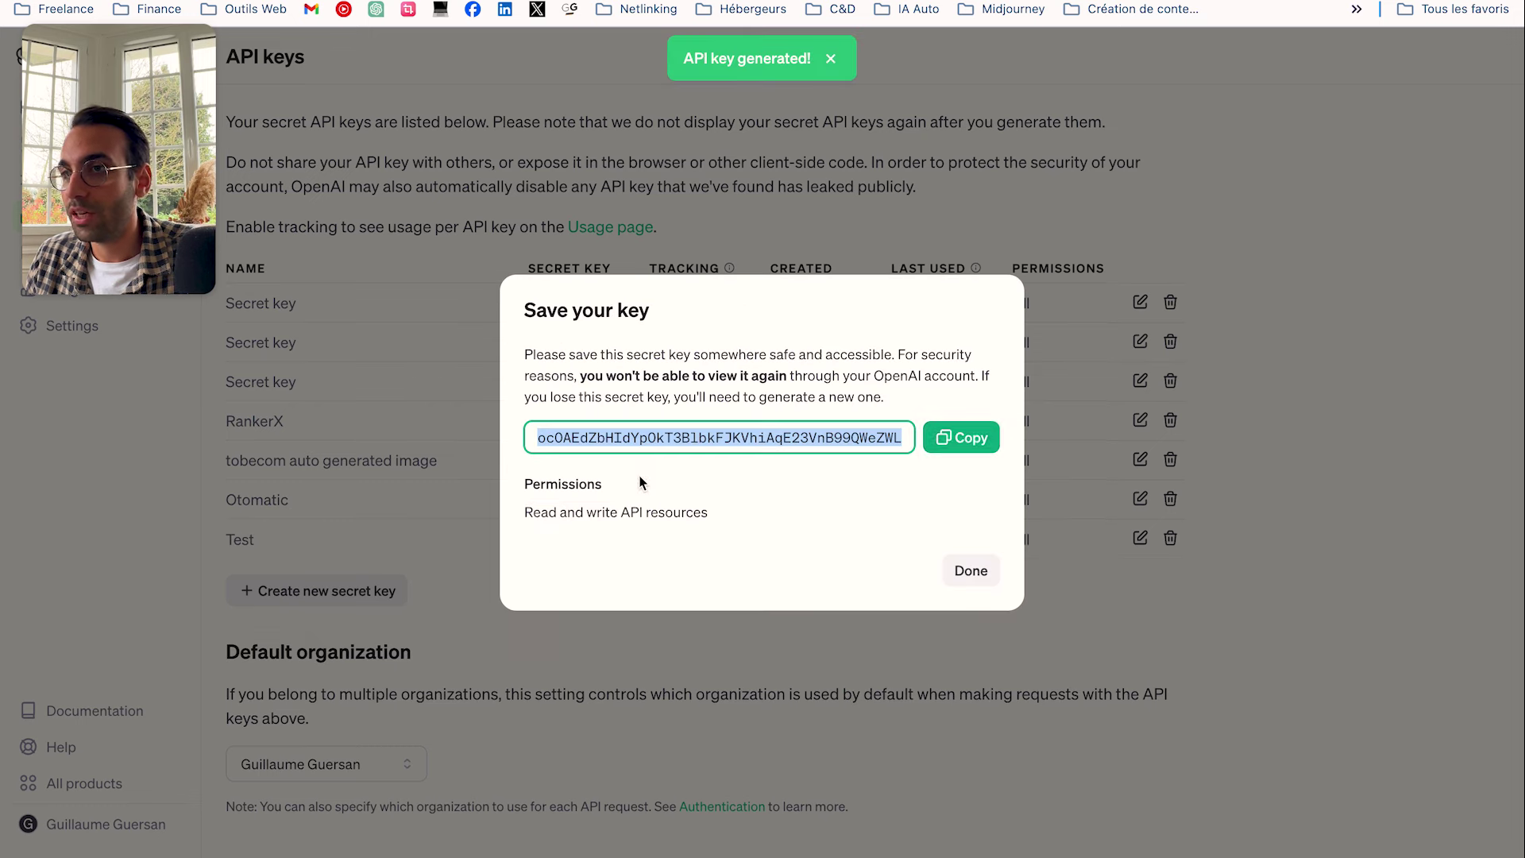
left_click(962, 437)
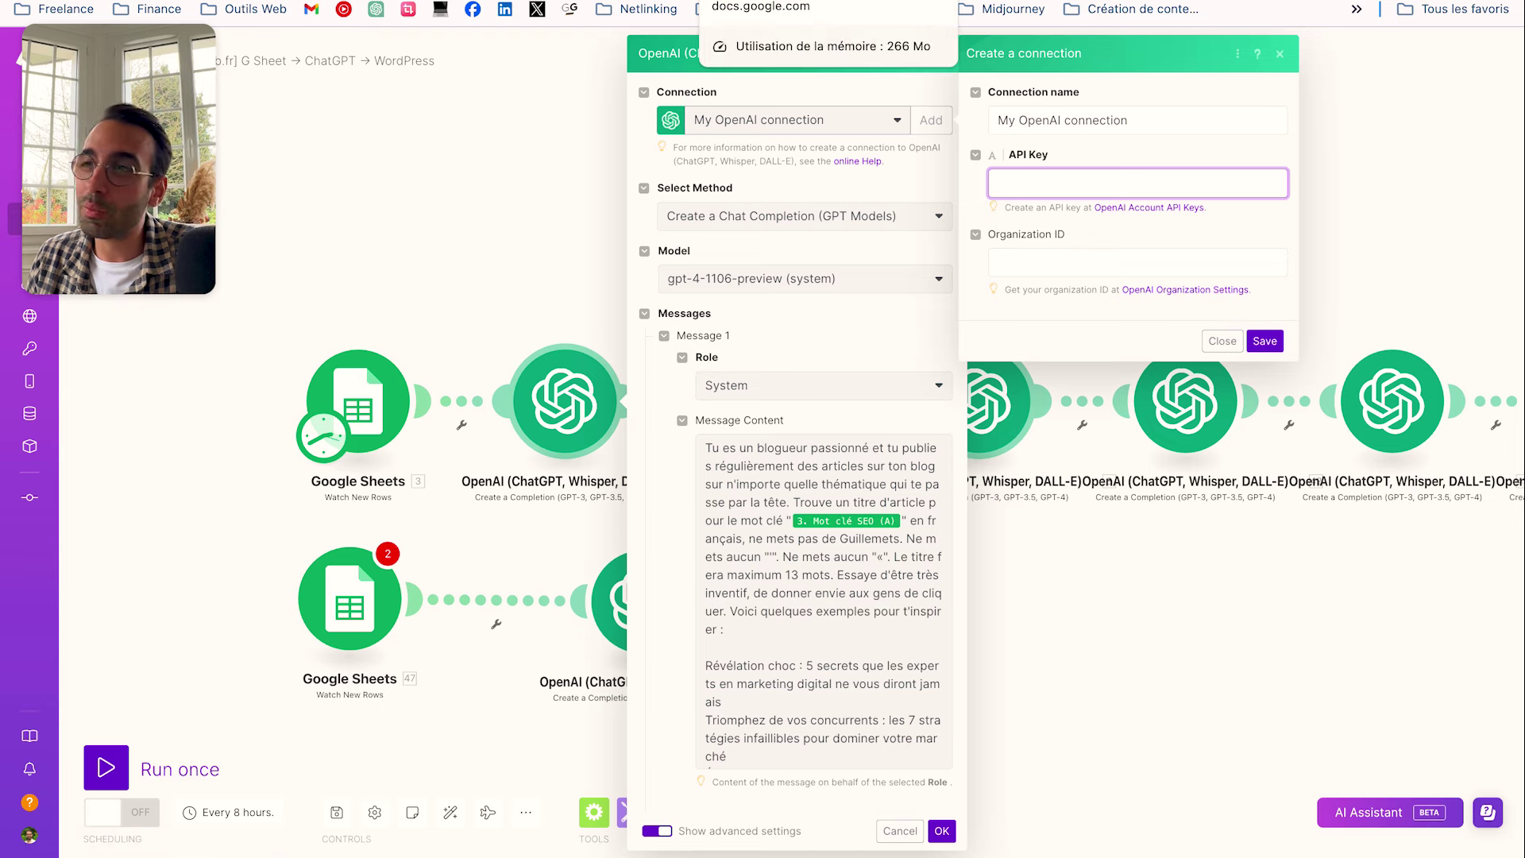
Revoke the Test secret key on the OpenAI API keys page and close Make's unused connection form
left_click(755, 1)
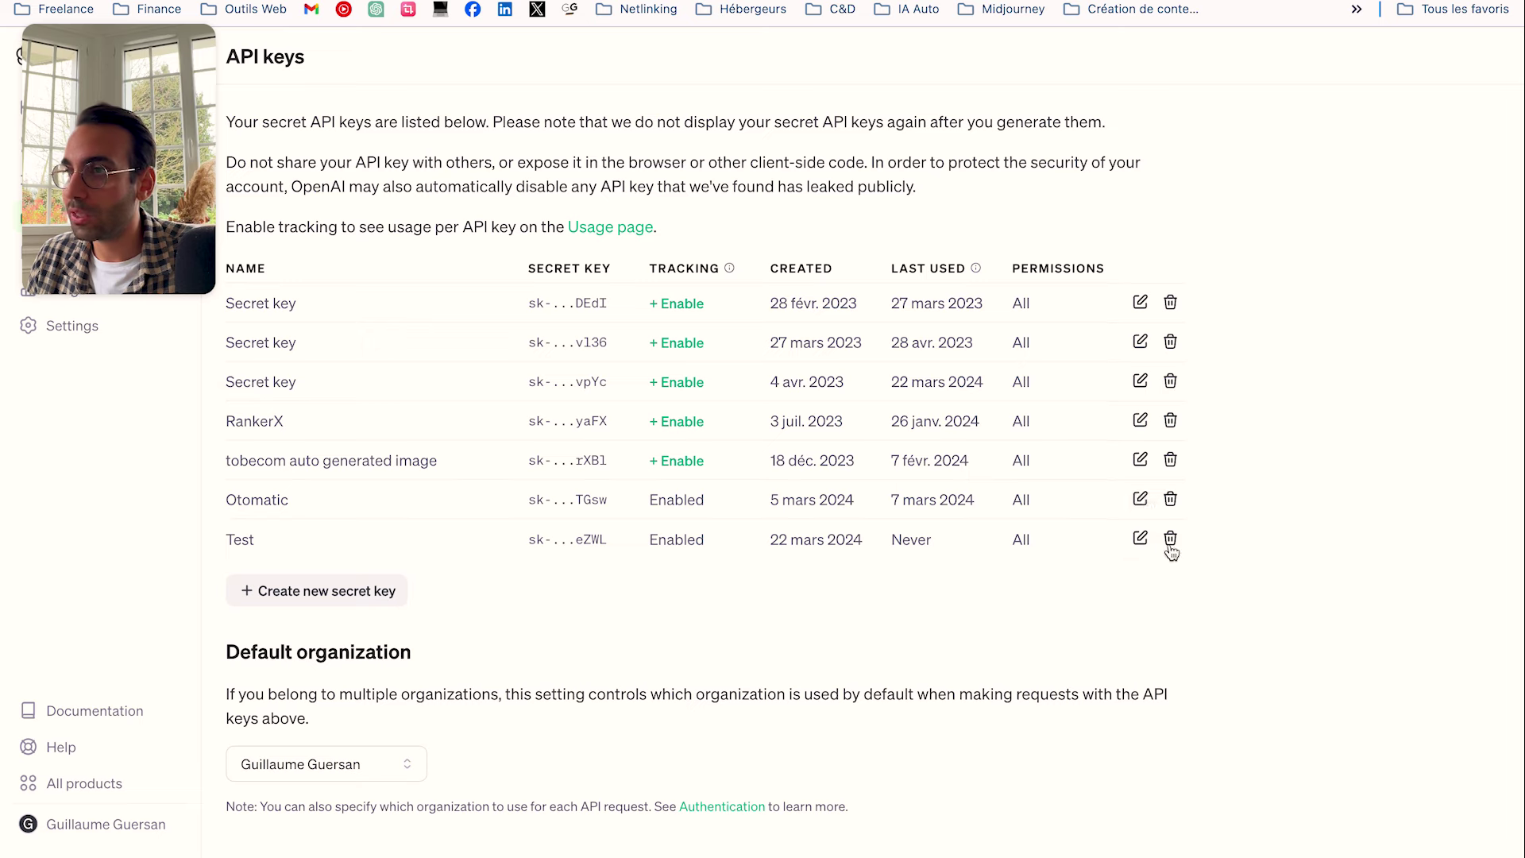
left_click(1171, 539)
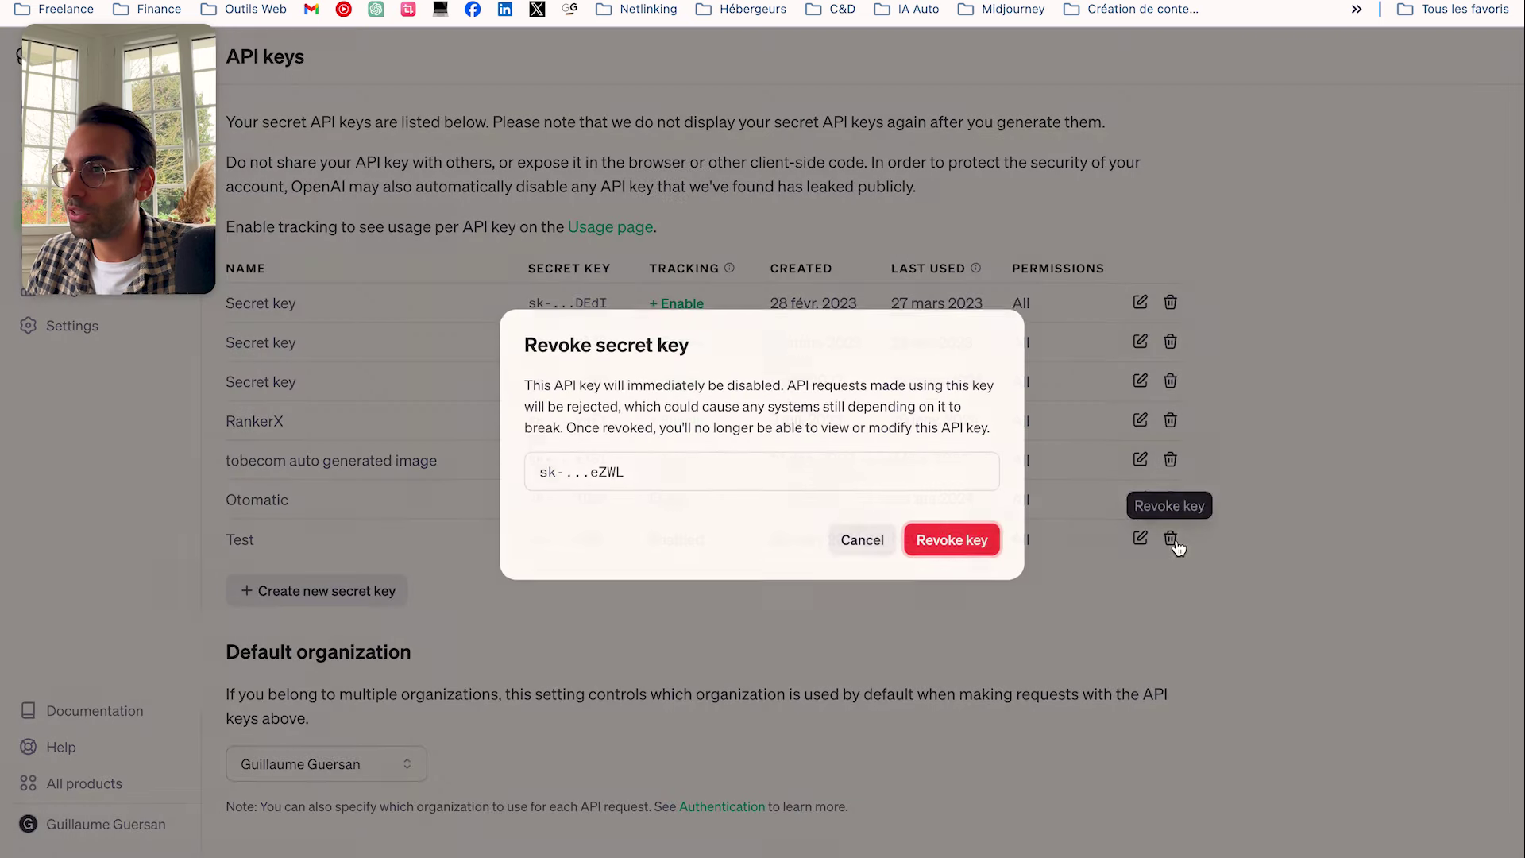
left_click(952, 537)
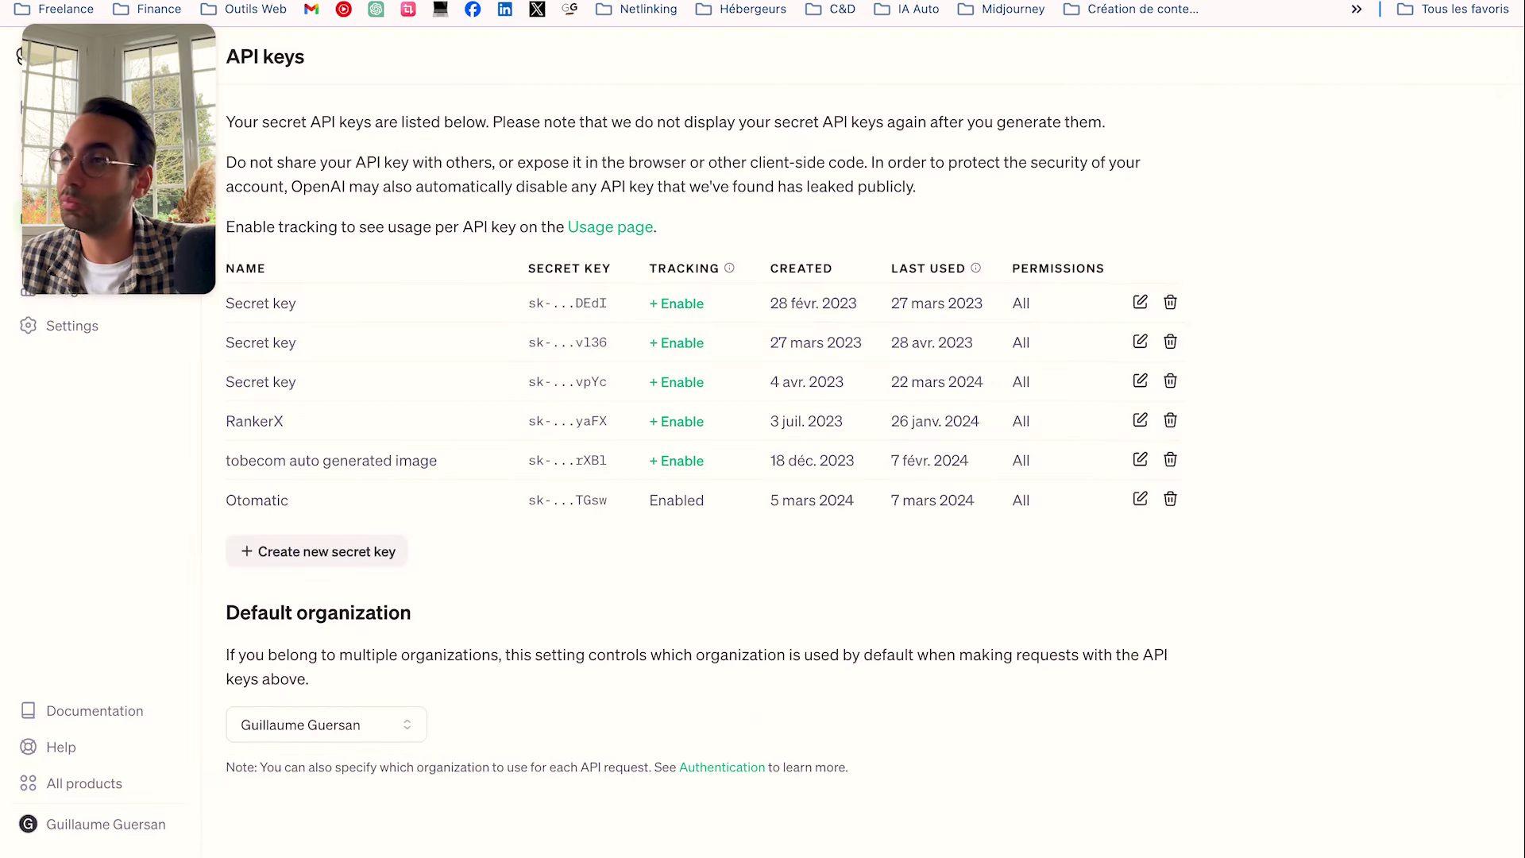
key("ctrl+Tab")
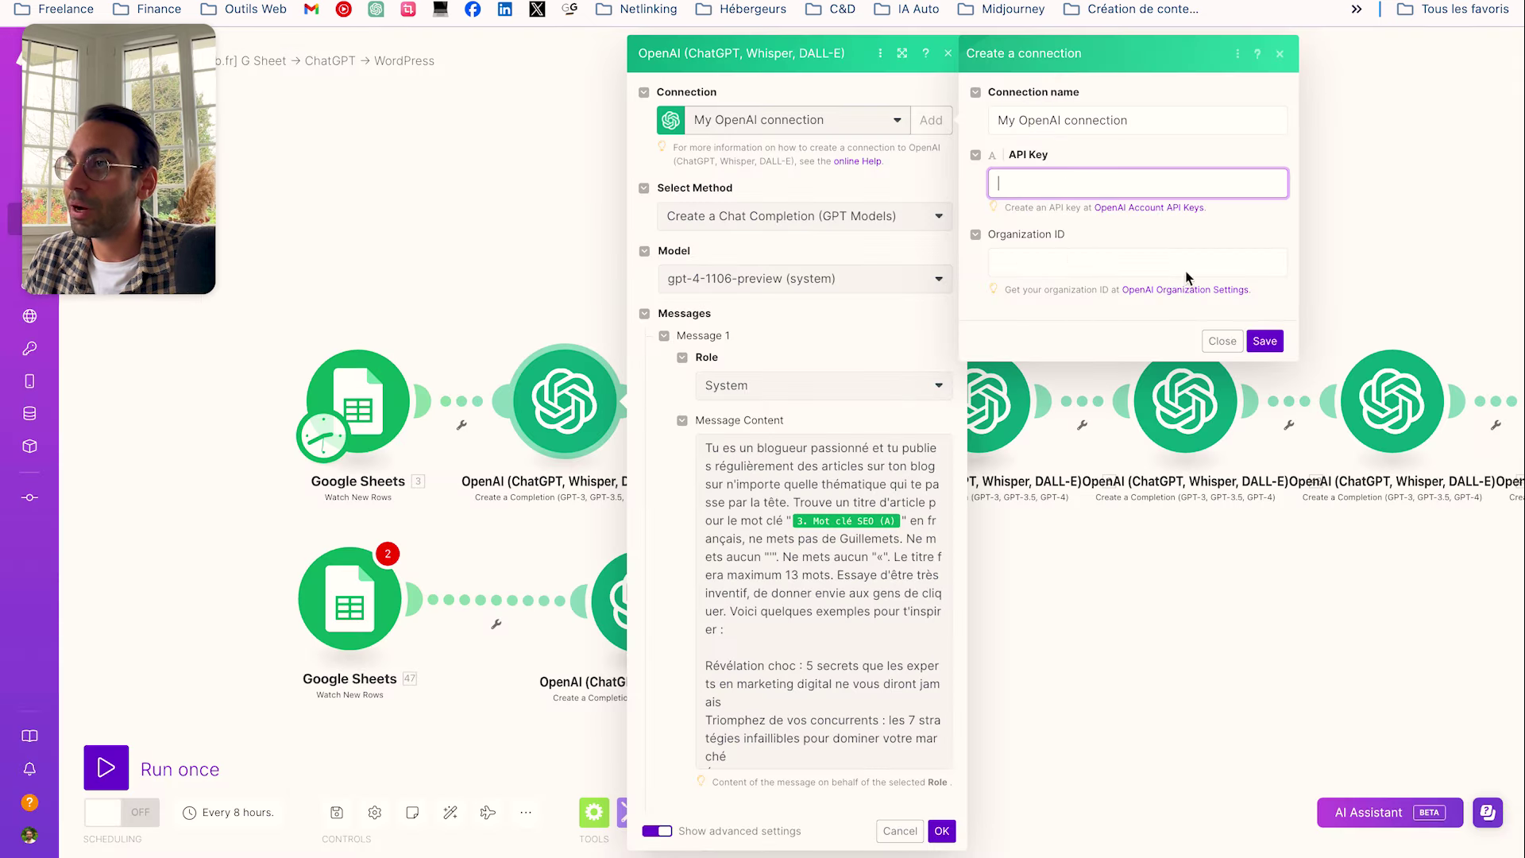
left_click(1223, 341)
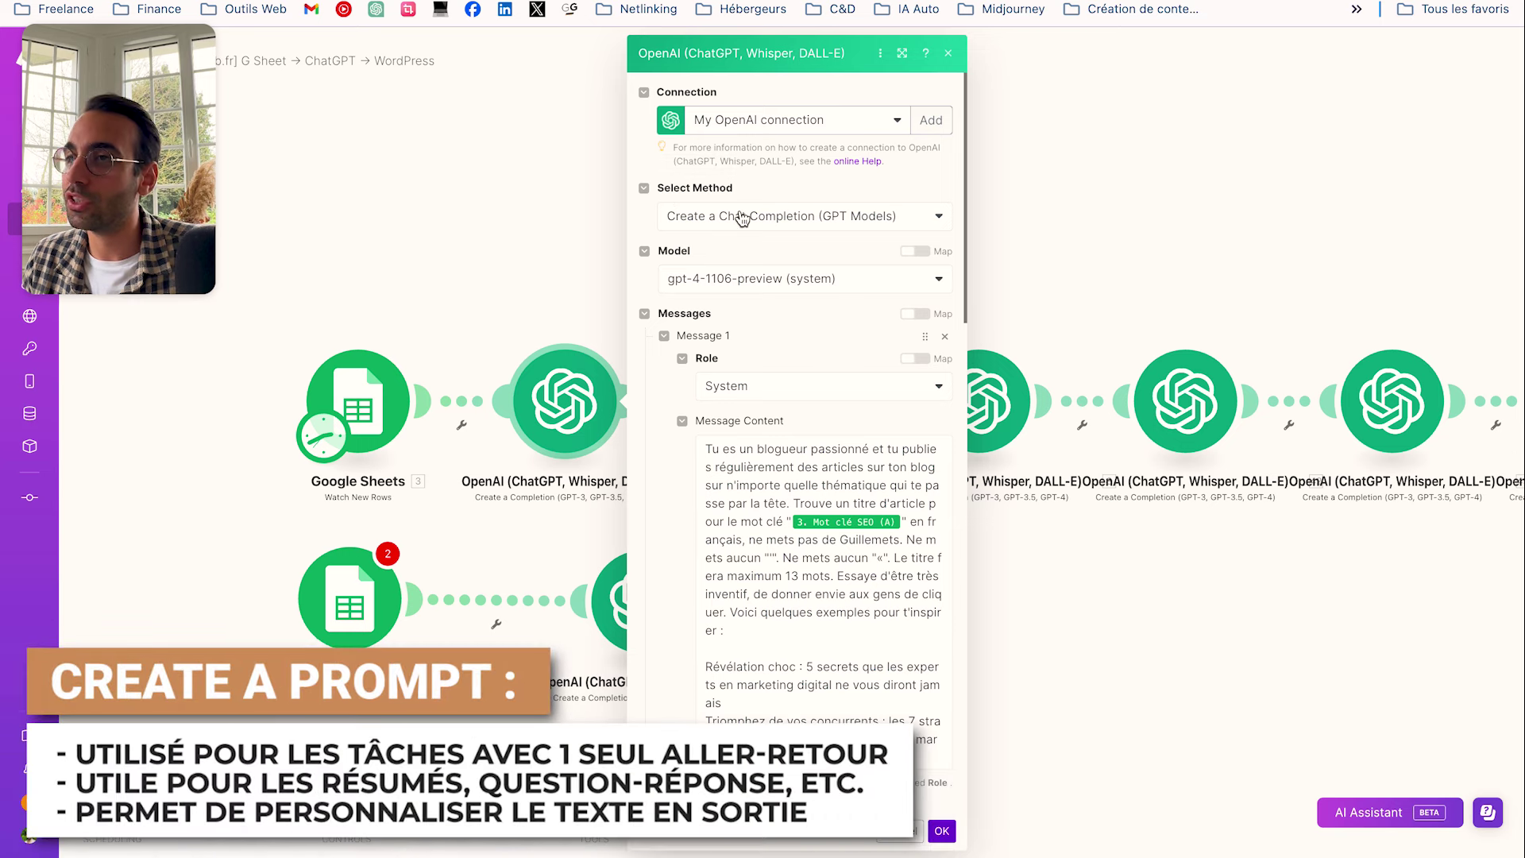
Check the first OpenAI module's completion methods, keeping Create a Chat Completion (GPT Models), and view the OpenAI account's usage page
left_click(864, 216)
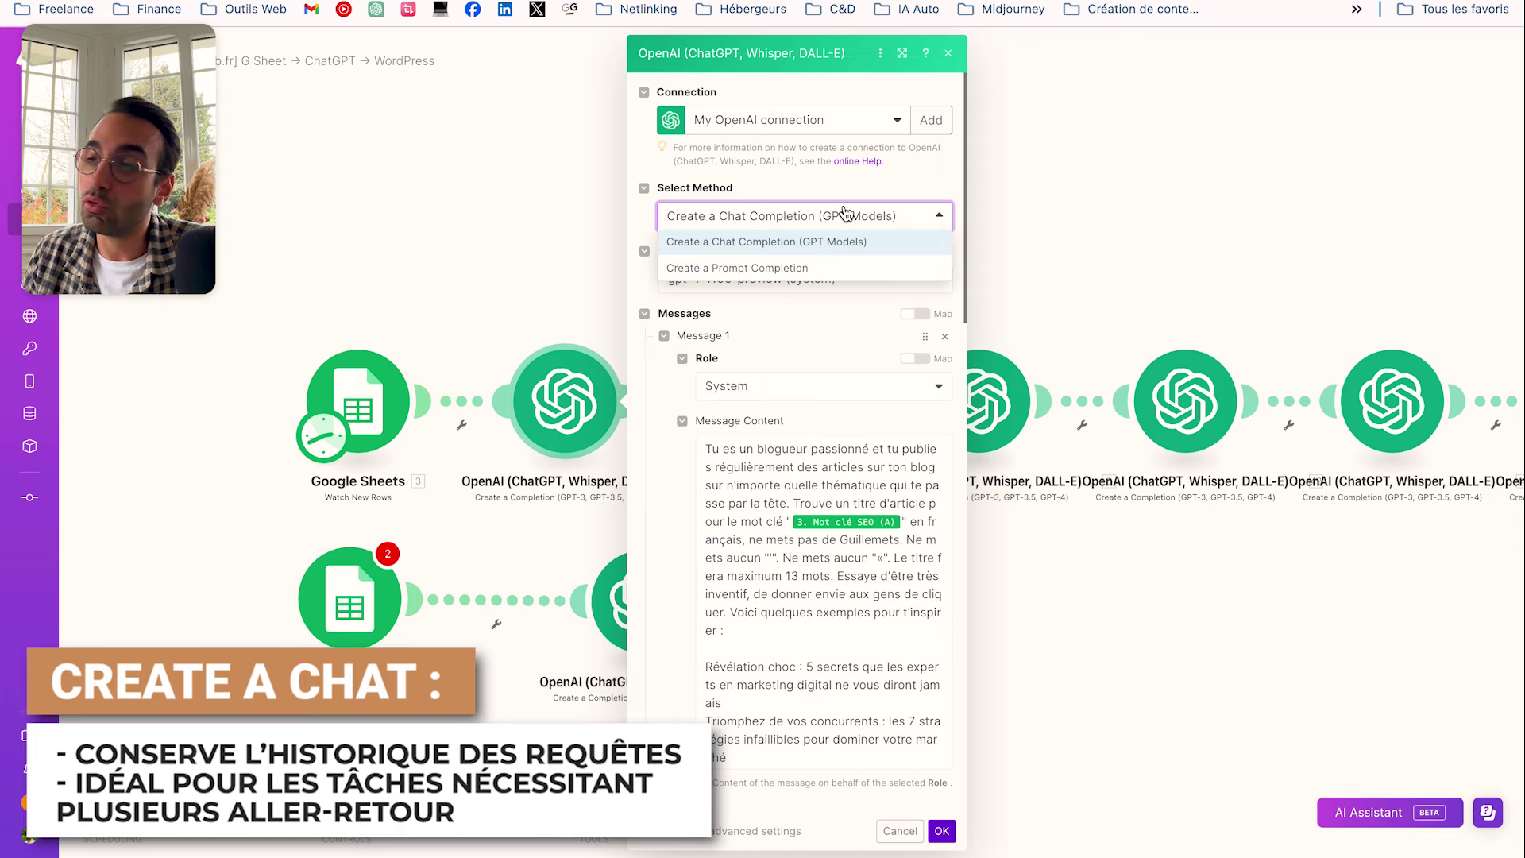
left_click(794, 241)
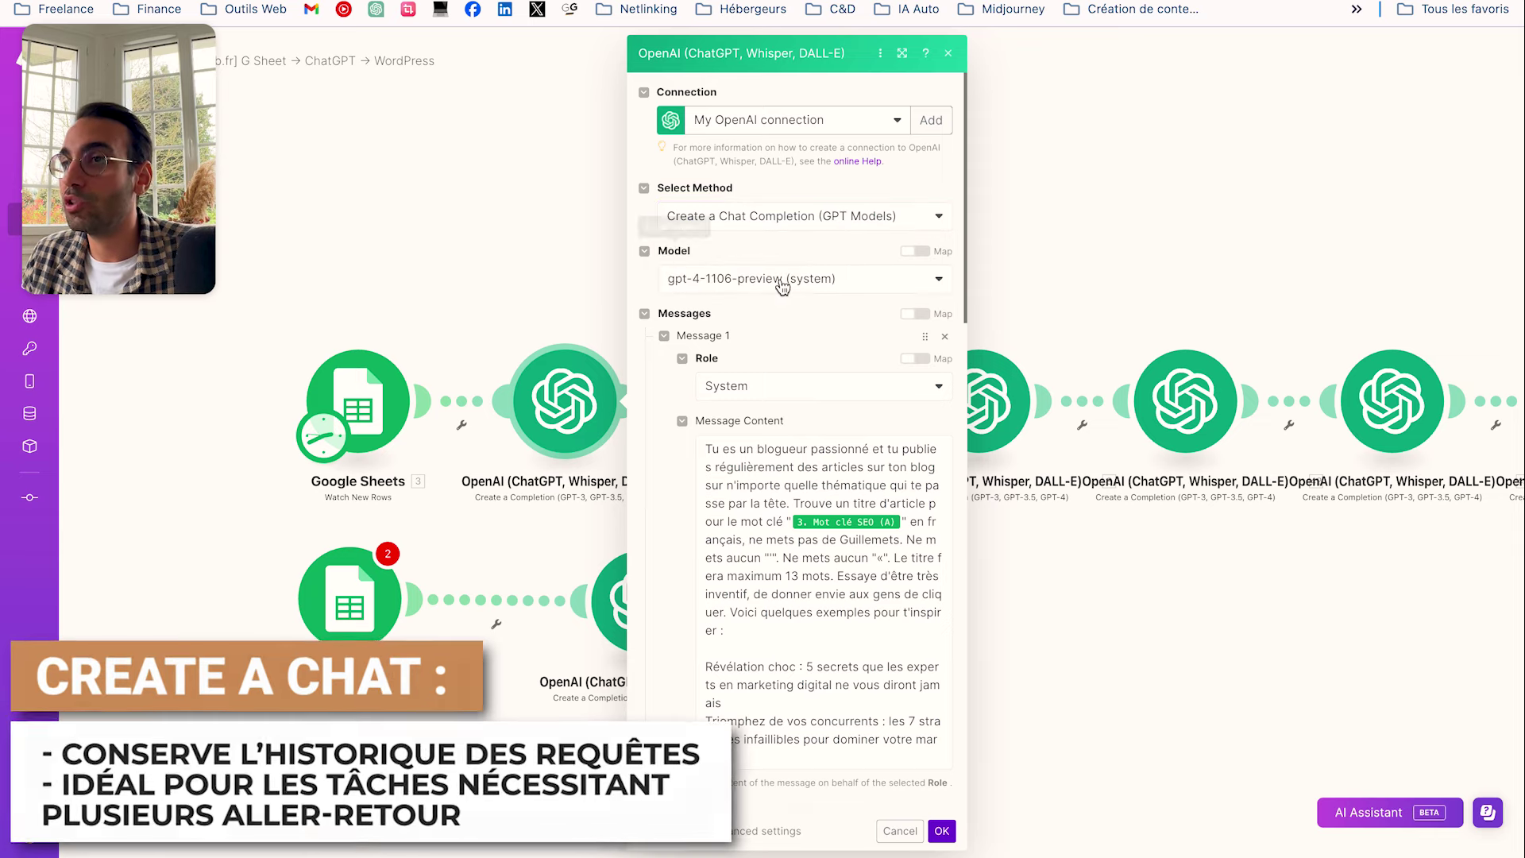
left_click(782, 280)
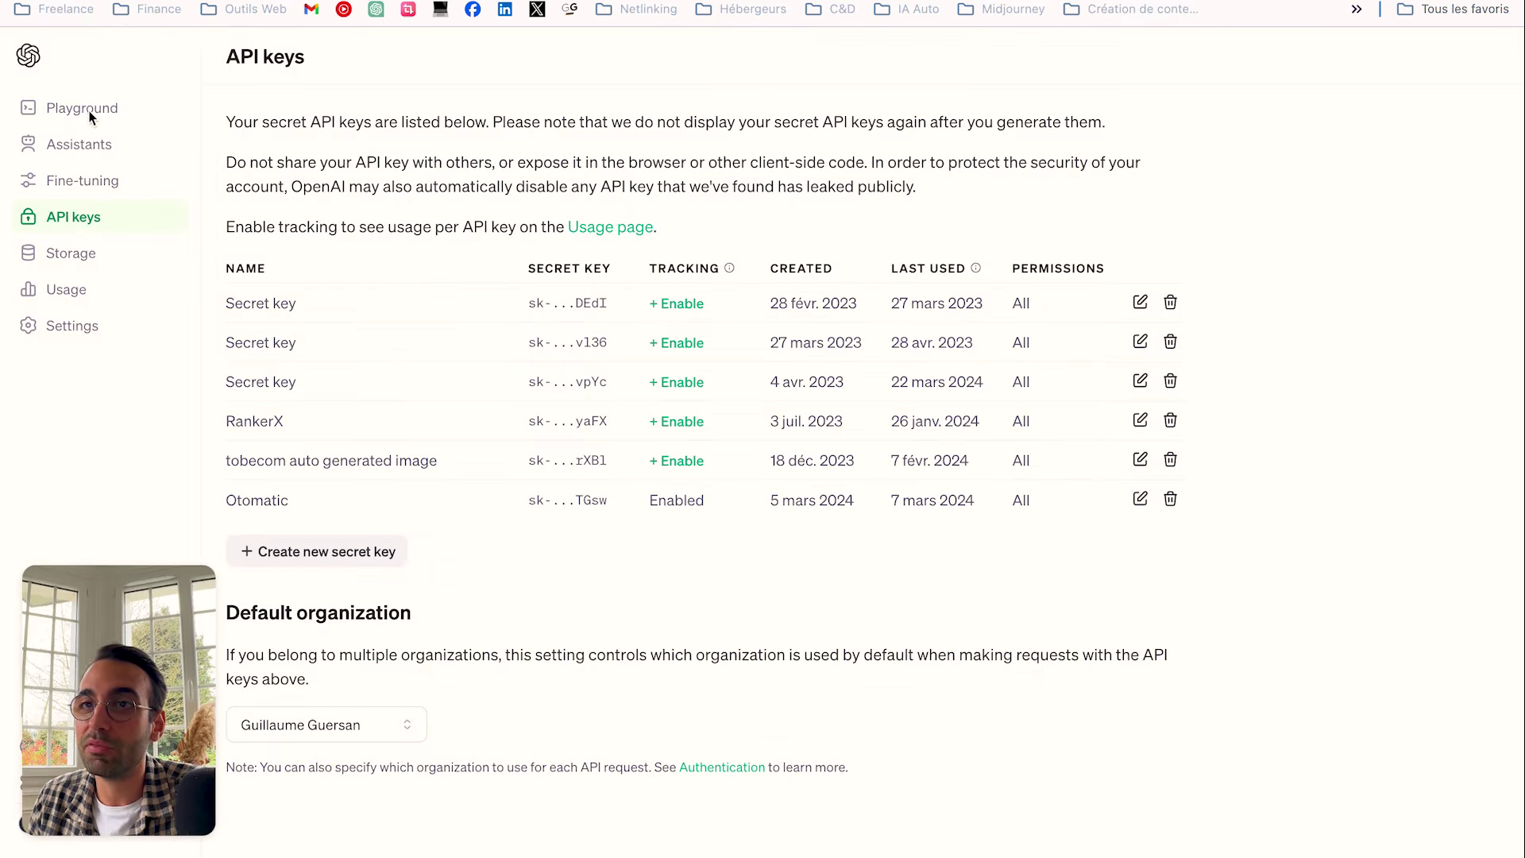
left_click(101, 301)
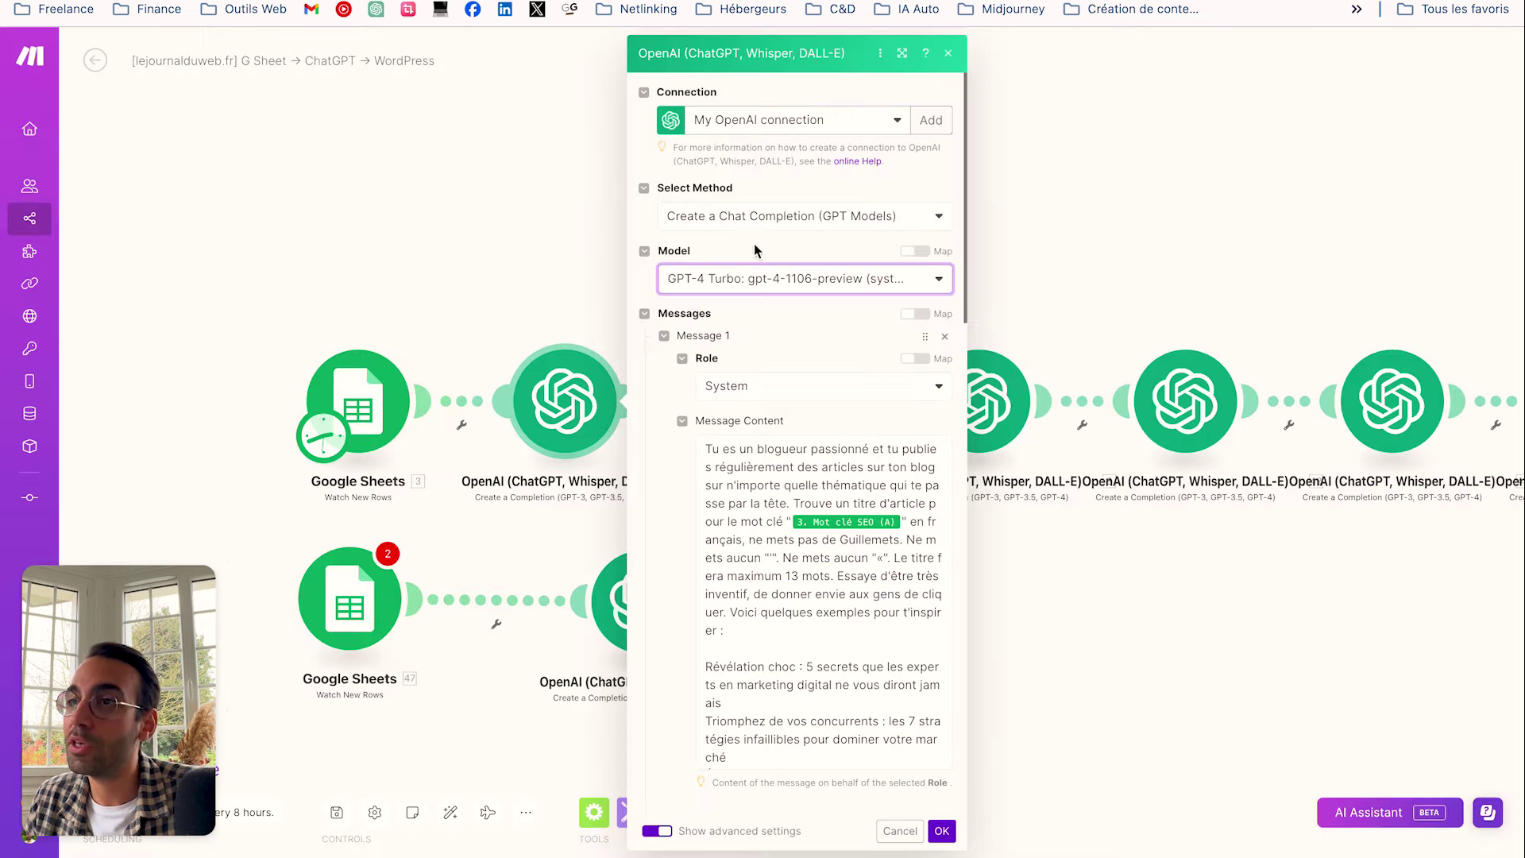
Look through the first OpenAI module's list of GPT models and the role choices for its first message
left_click(847, 282)
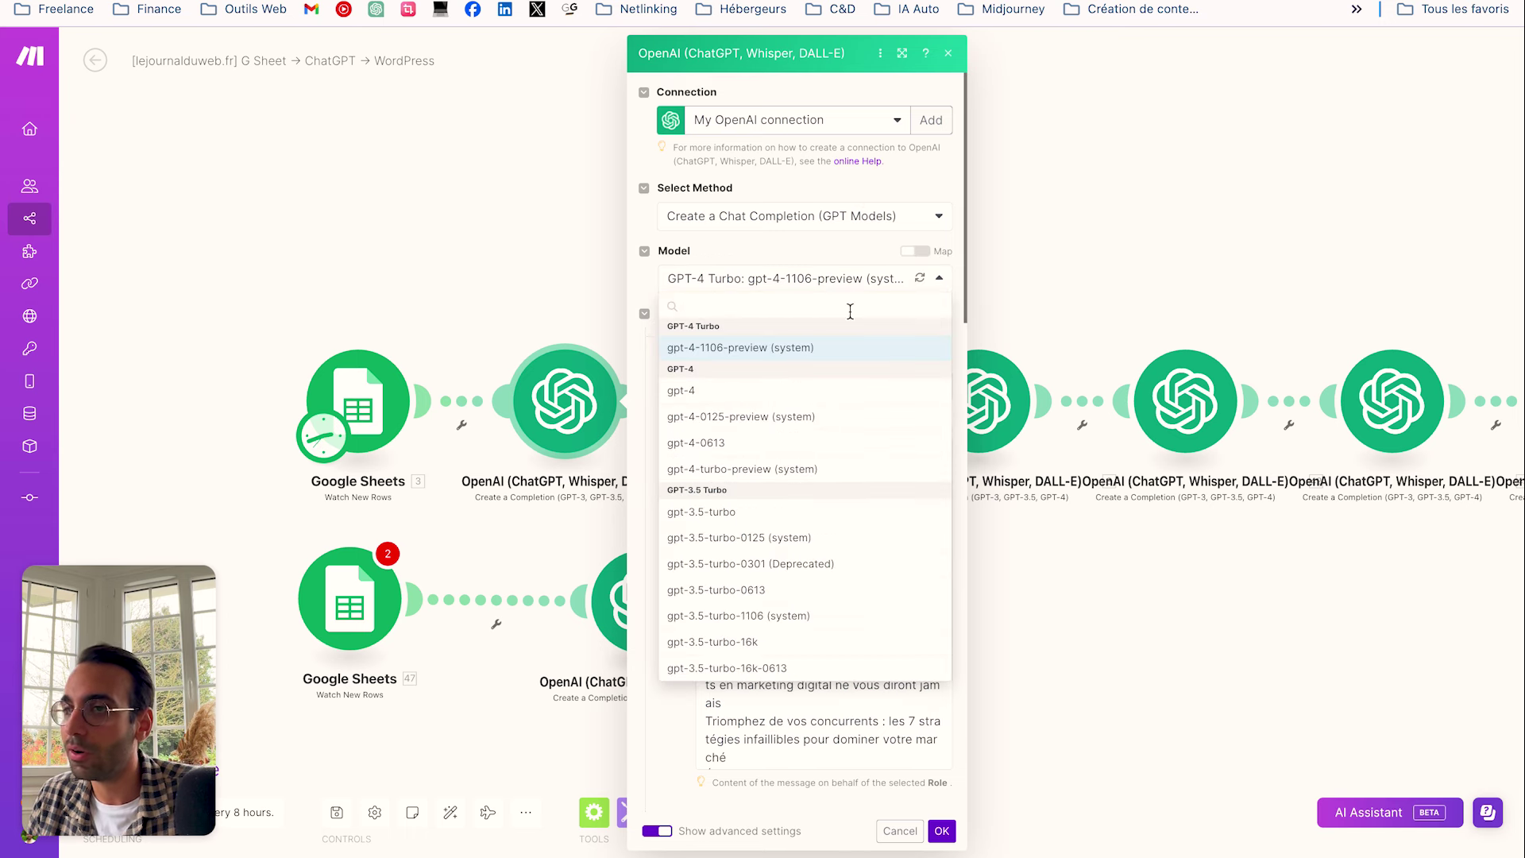
left_click(928, 189)
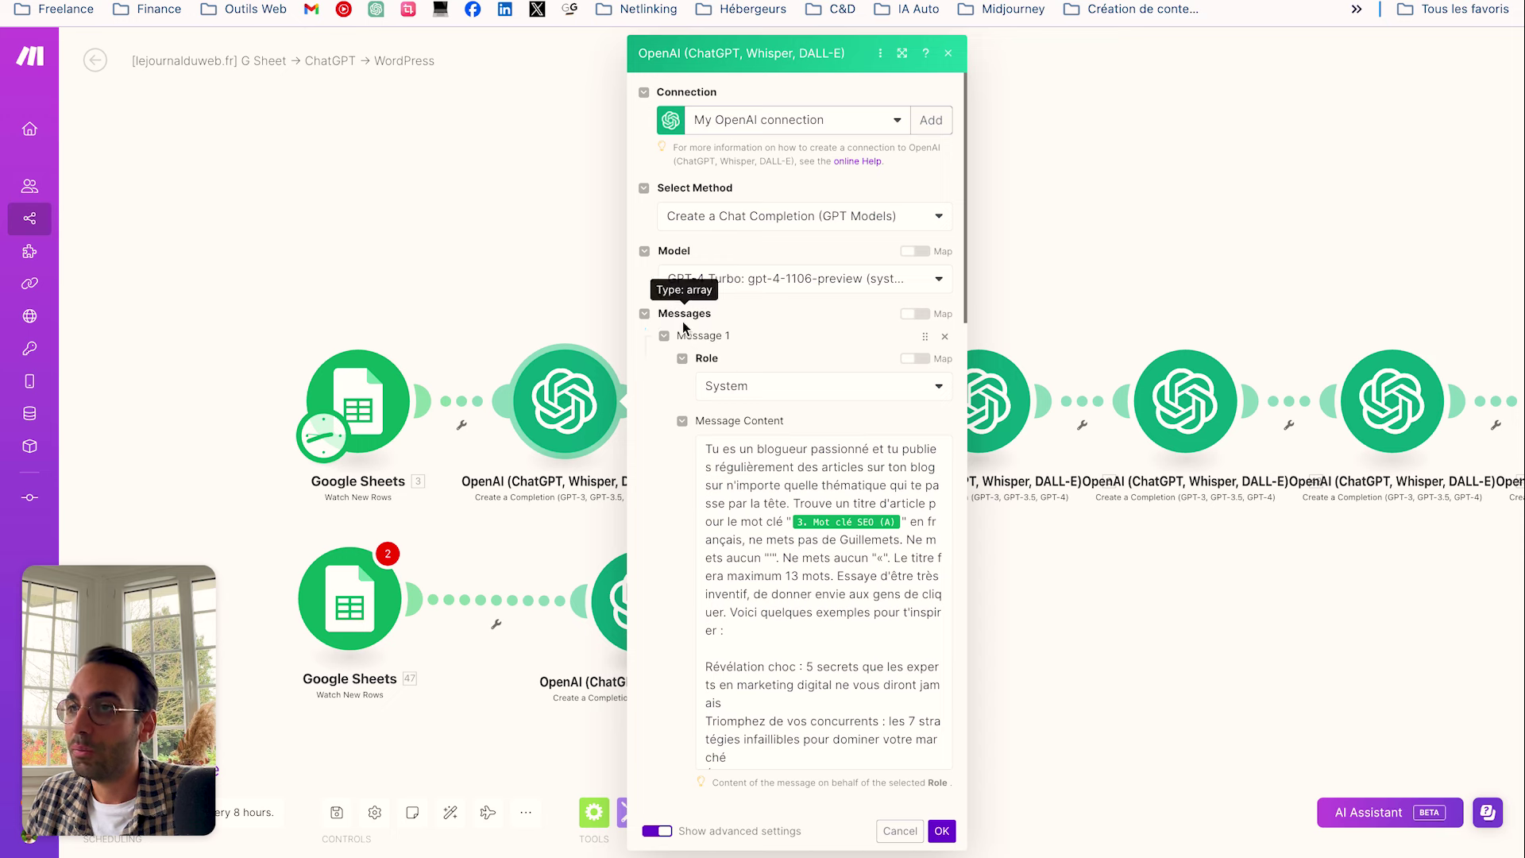
left_click(766, 395)
left_click(782, 351)
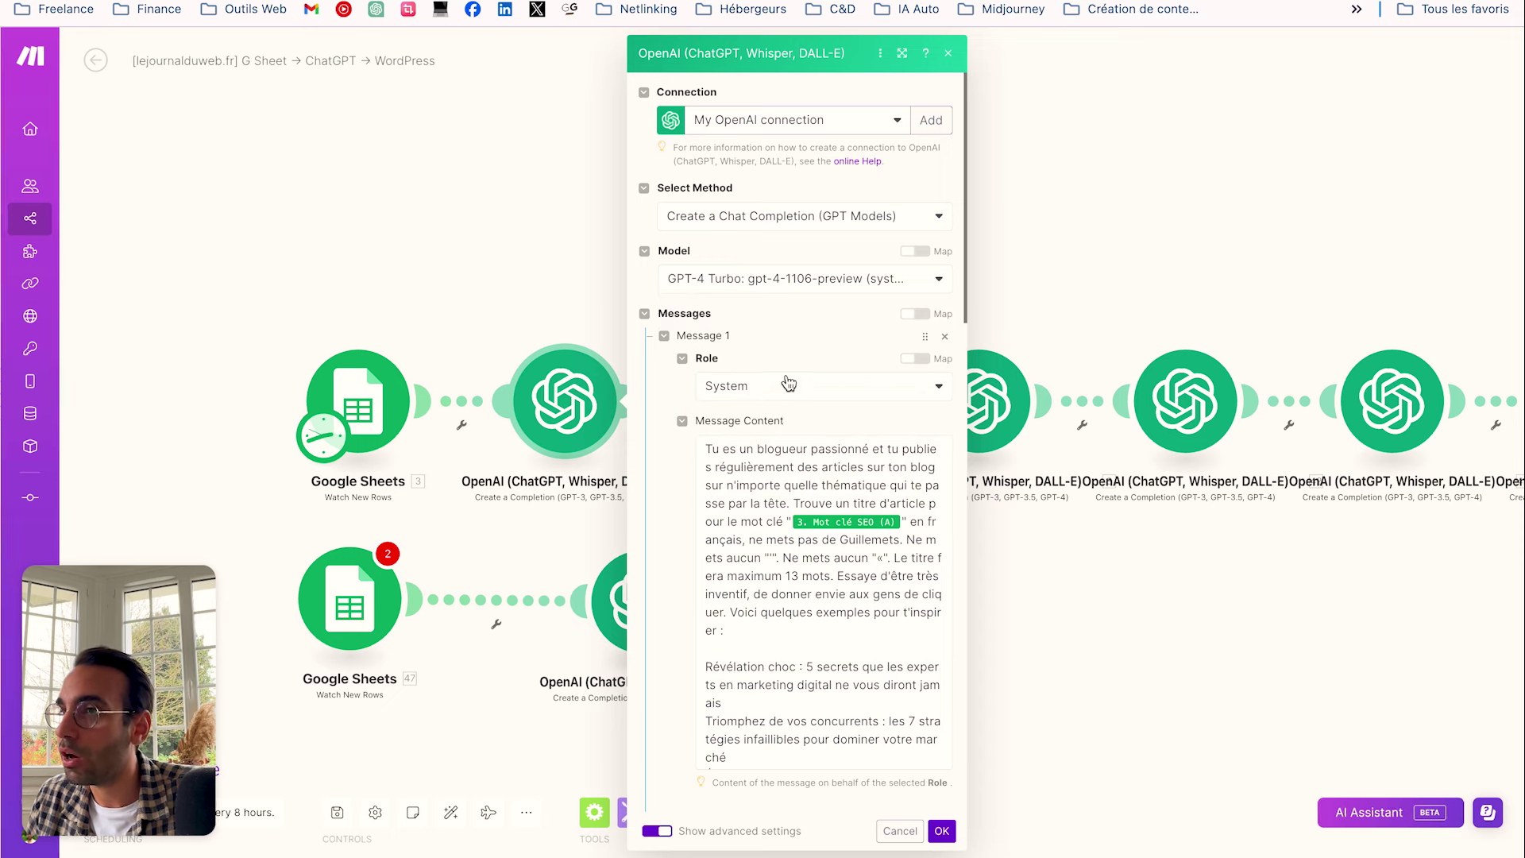
Add the line "Rédige un truc sur" followed by the sheet's Mot clé SEO (A) variable to the first OpenAI module's prompt, above the title examples
scroll(806, 355, "down", 1)
scroll(806, 354, "down", 3)
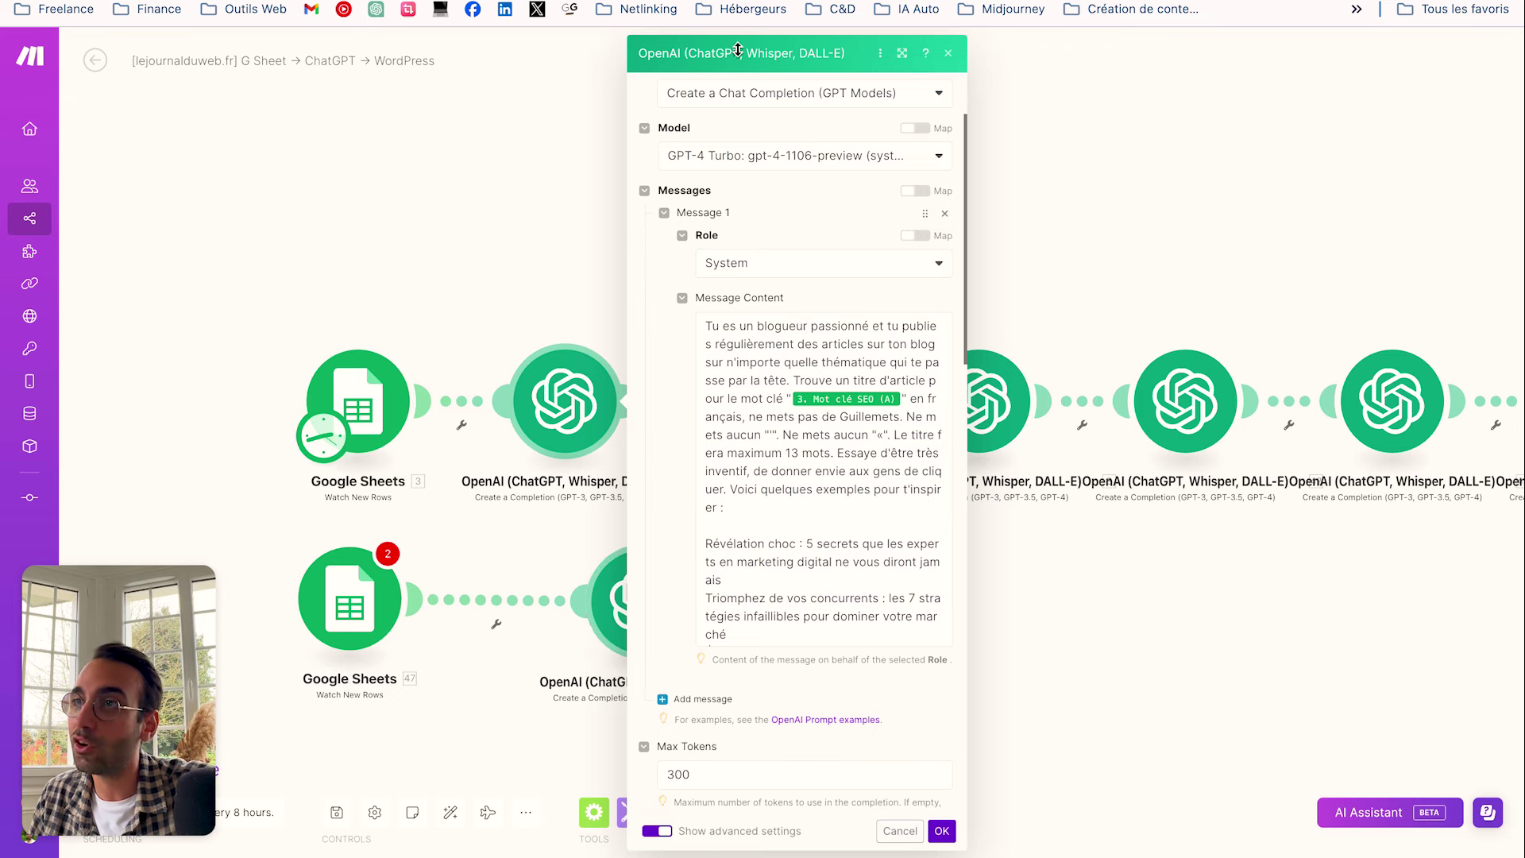
key("ctrl+Tab")
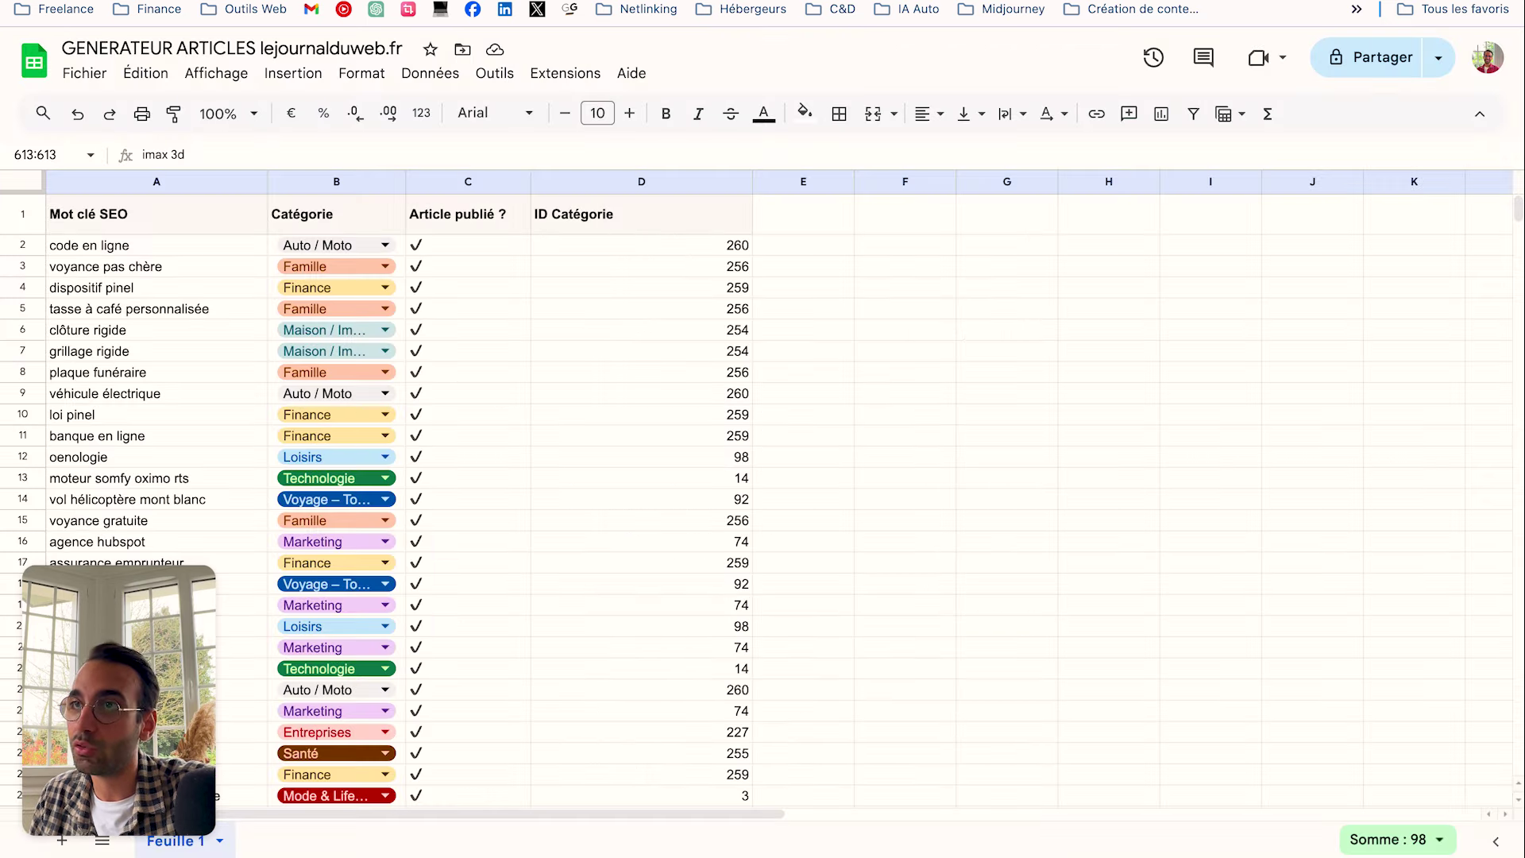
key("ctrl+shift+Tab")
left_click(767, 516)
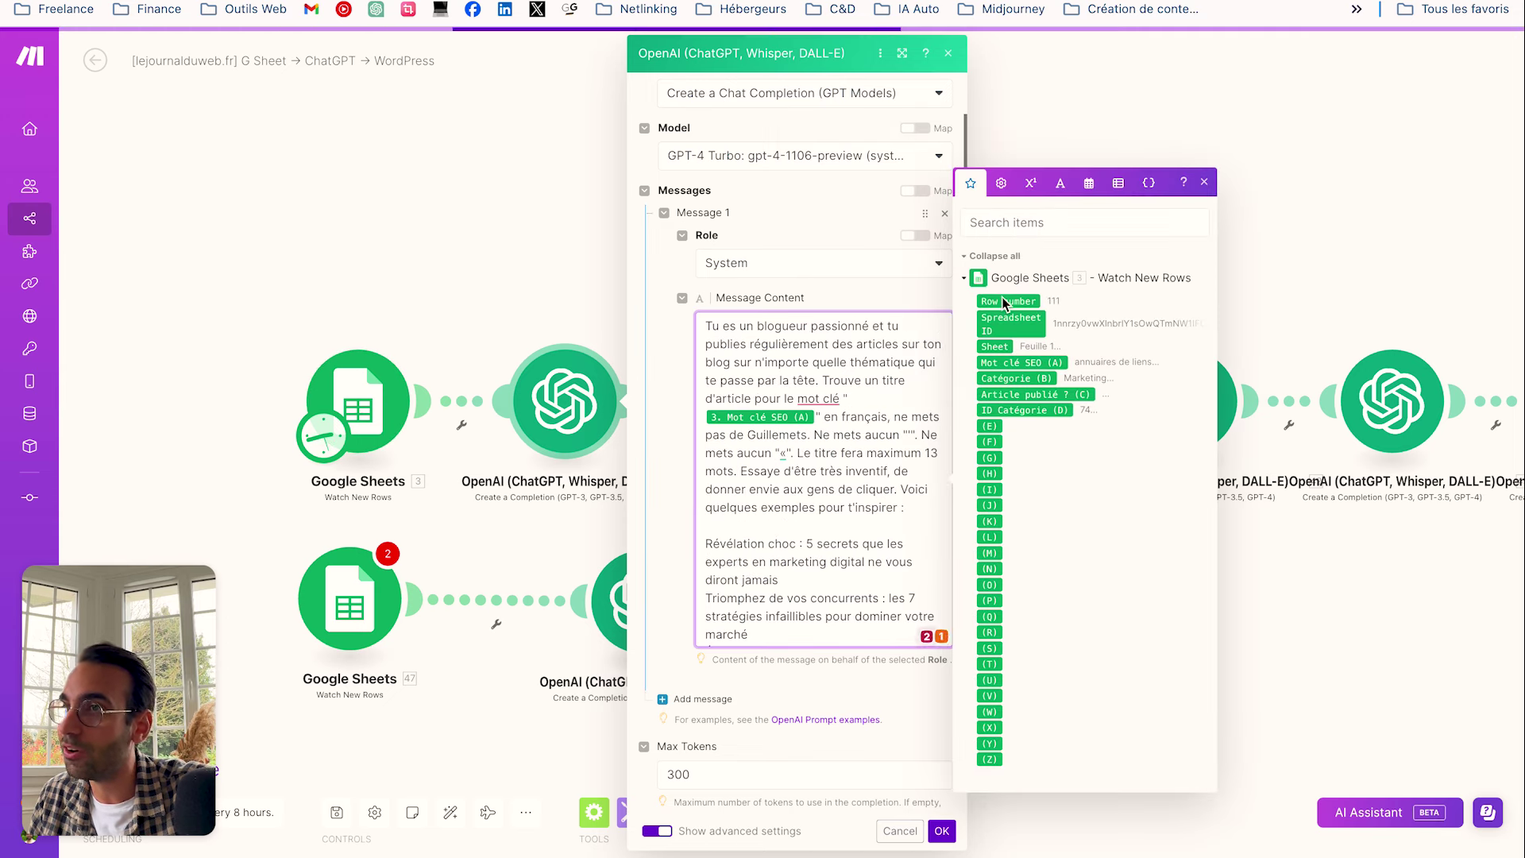
key("Return")
key("Return")
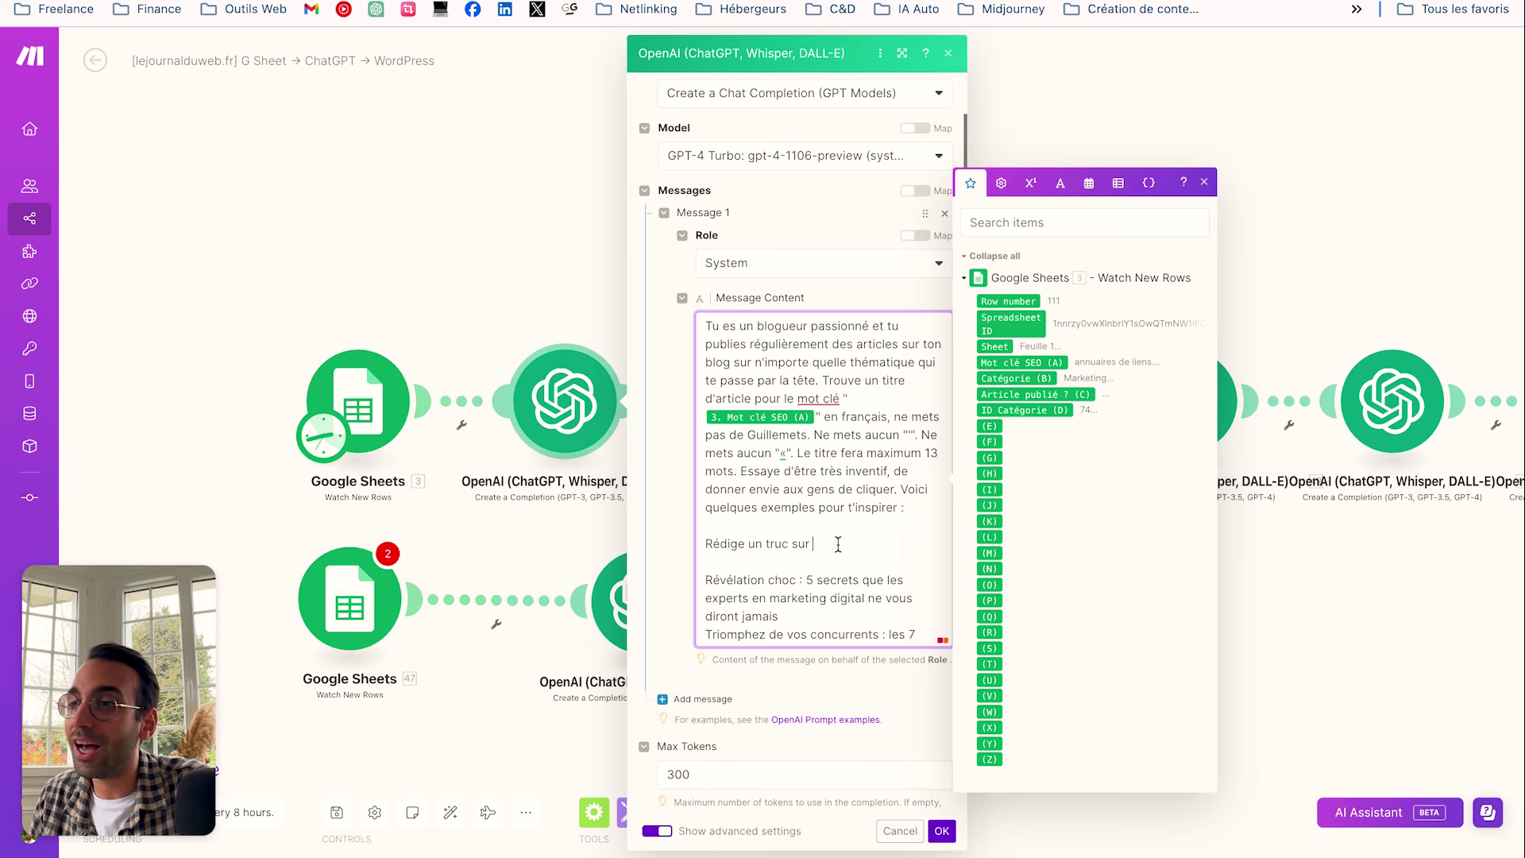
type("Rédige un truc sur")
key("ctrl+Tab")
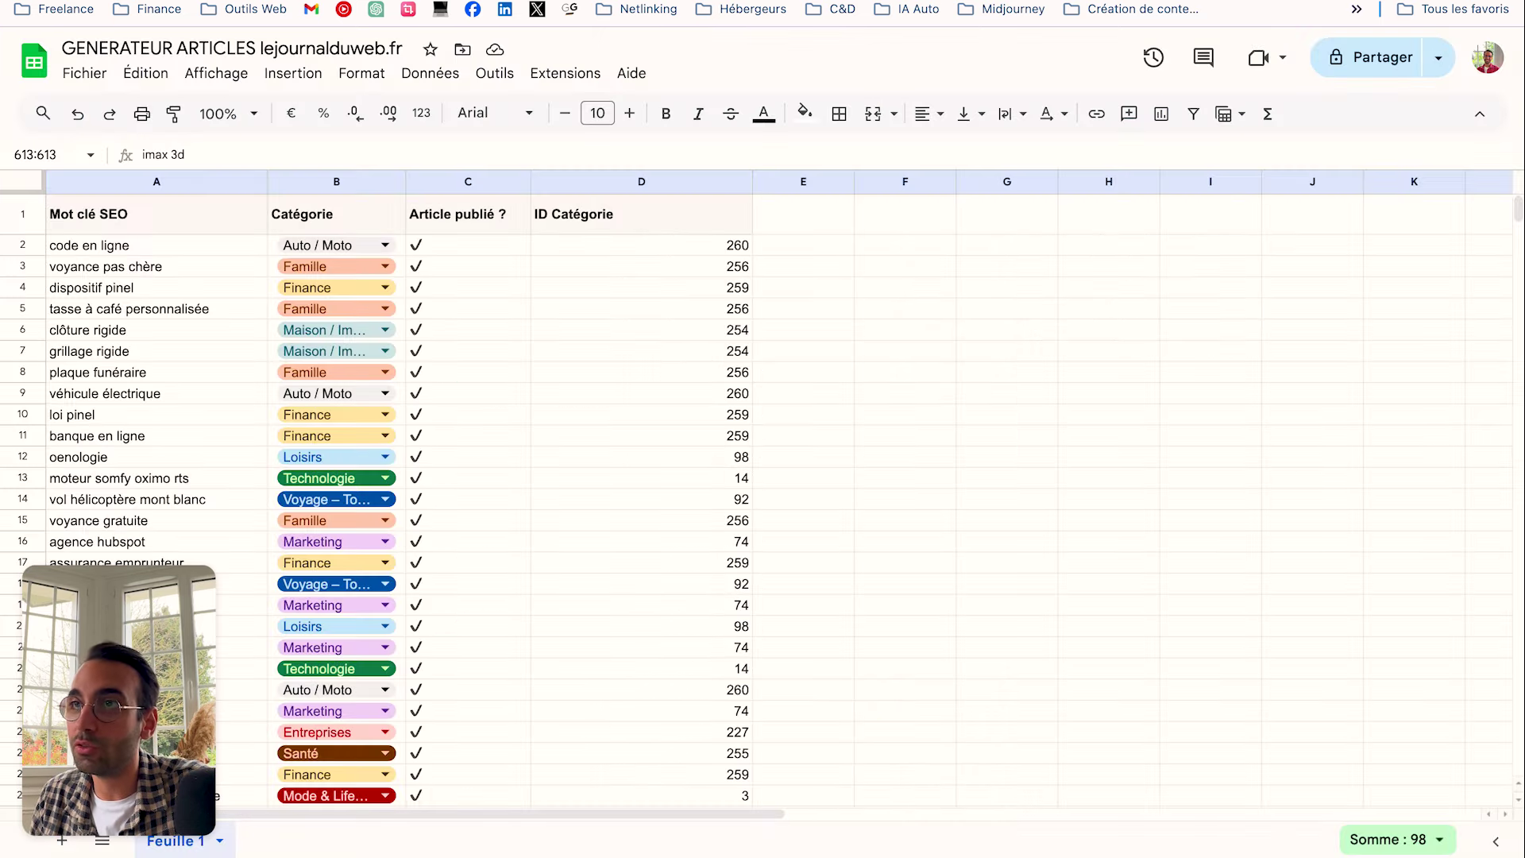
key("ctrl+shift+Tab")
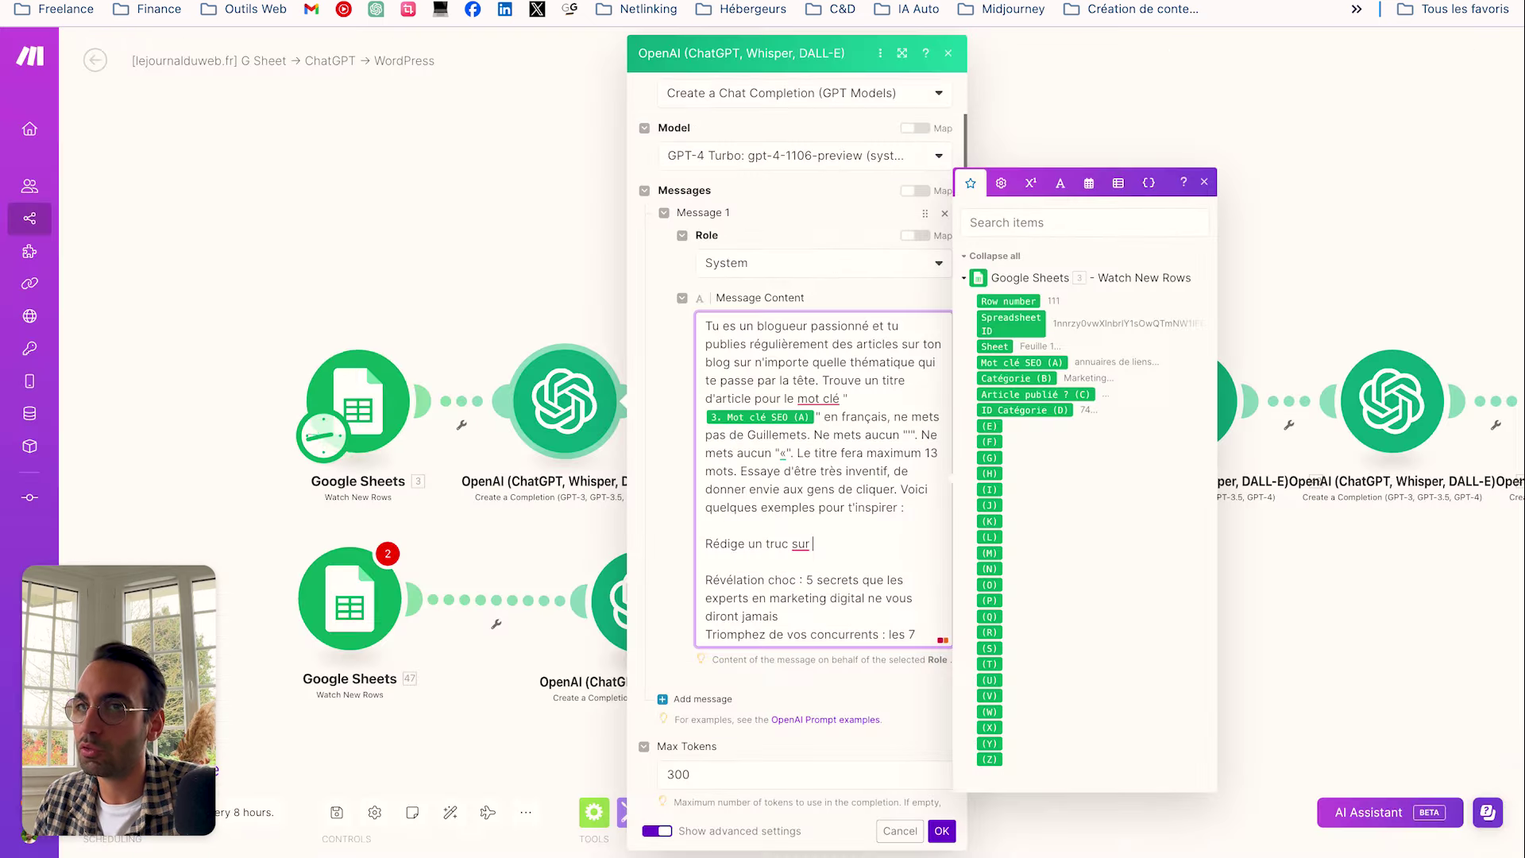
left_click(1014, 365)
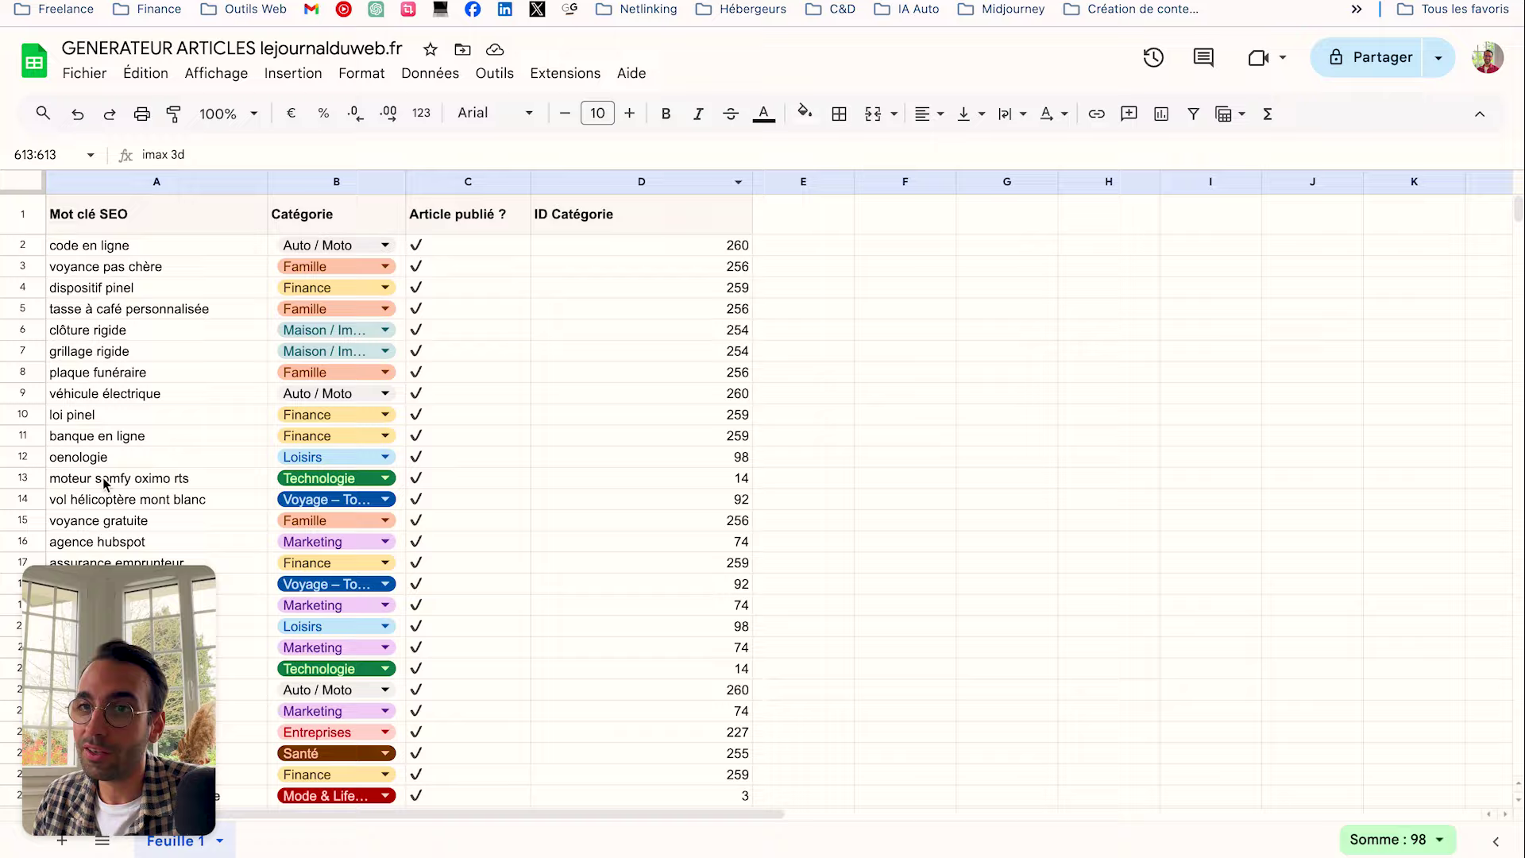
Look through the Google Sheet's SEO keyword column down to the keywords not yet marked as published
left_click(120, 460)
scroll(231, 528, "down", 10)
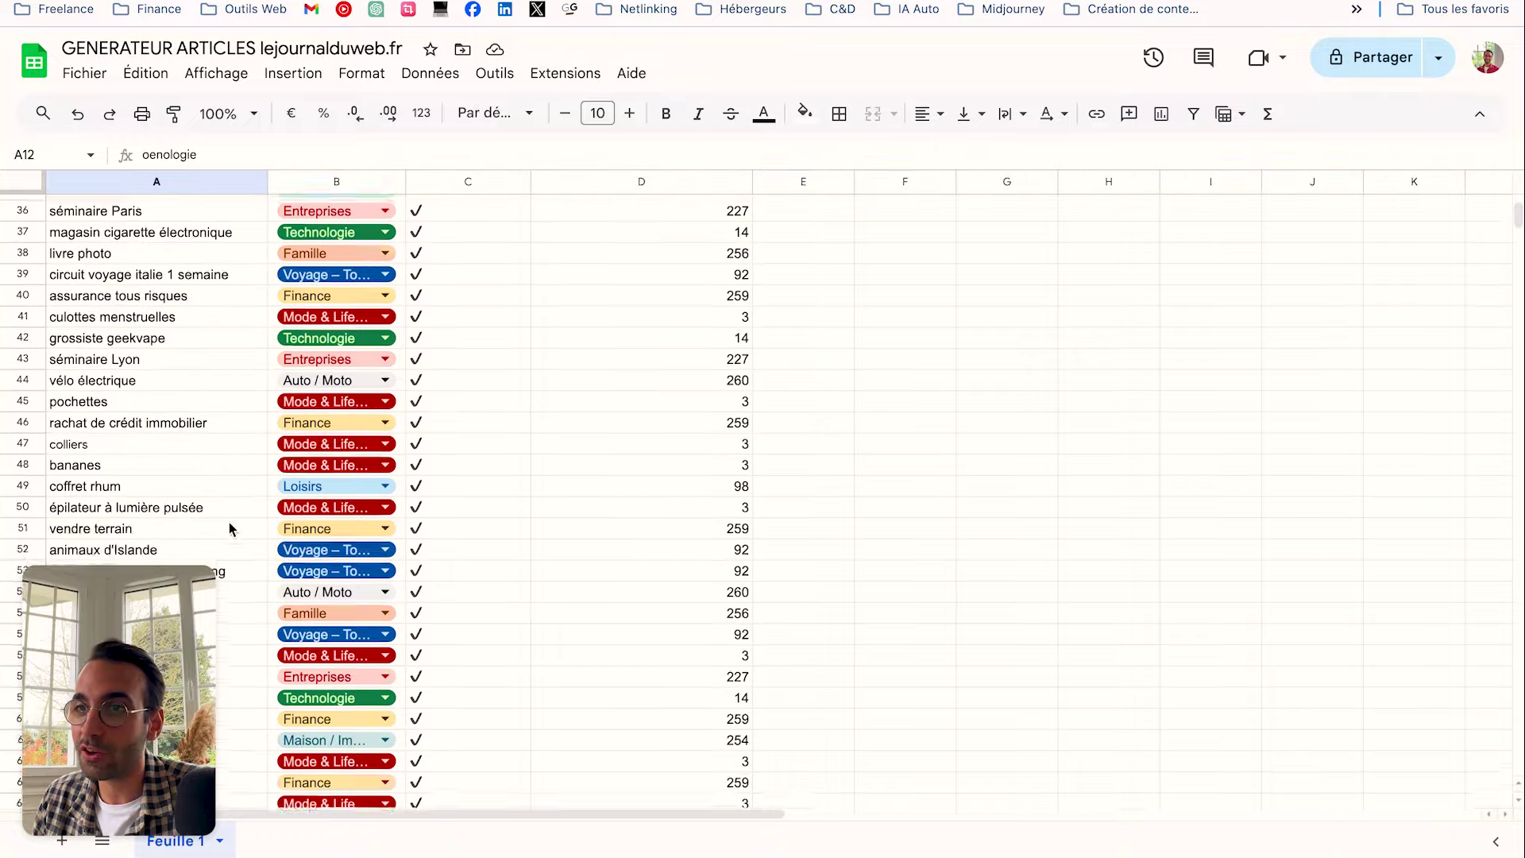
scroll(228, 528, "down", 20)
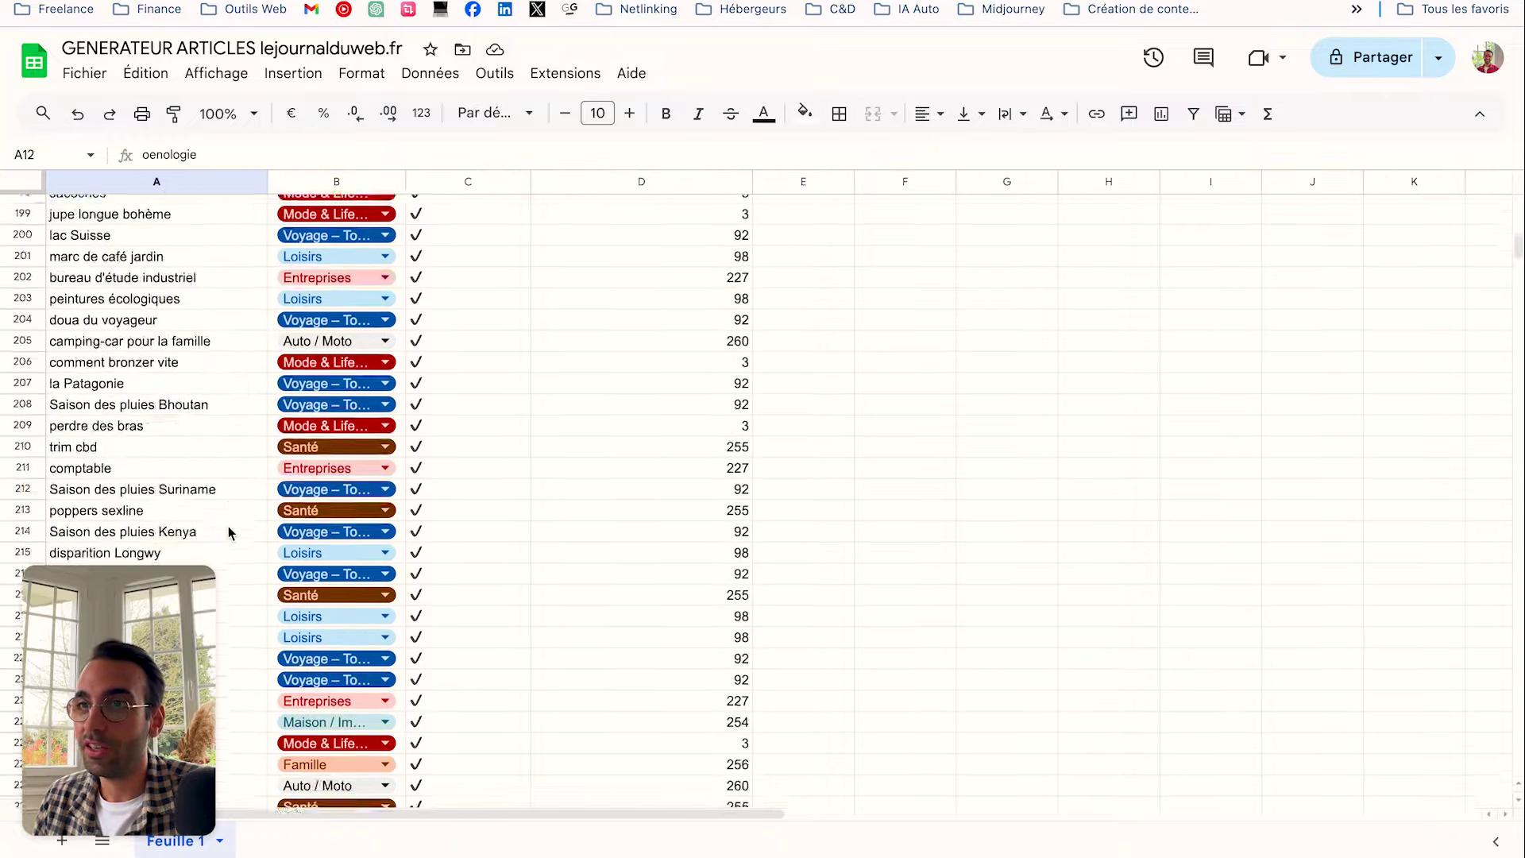
scroll(228, 529, "down", 20)
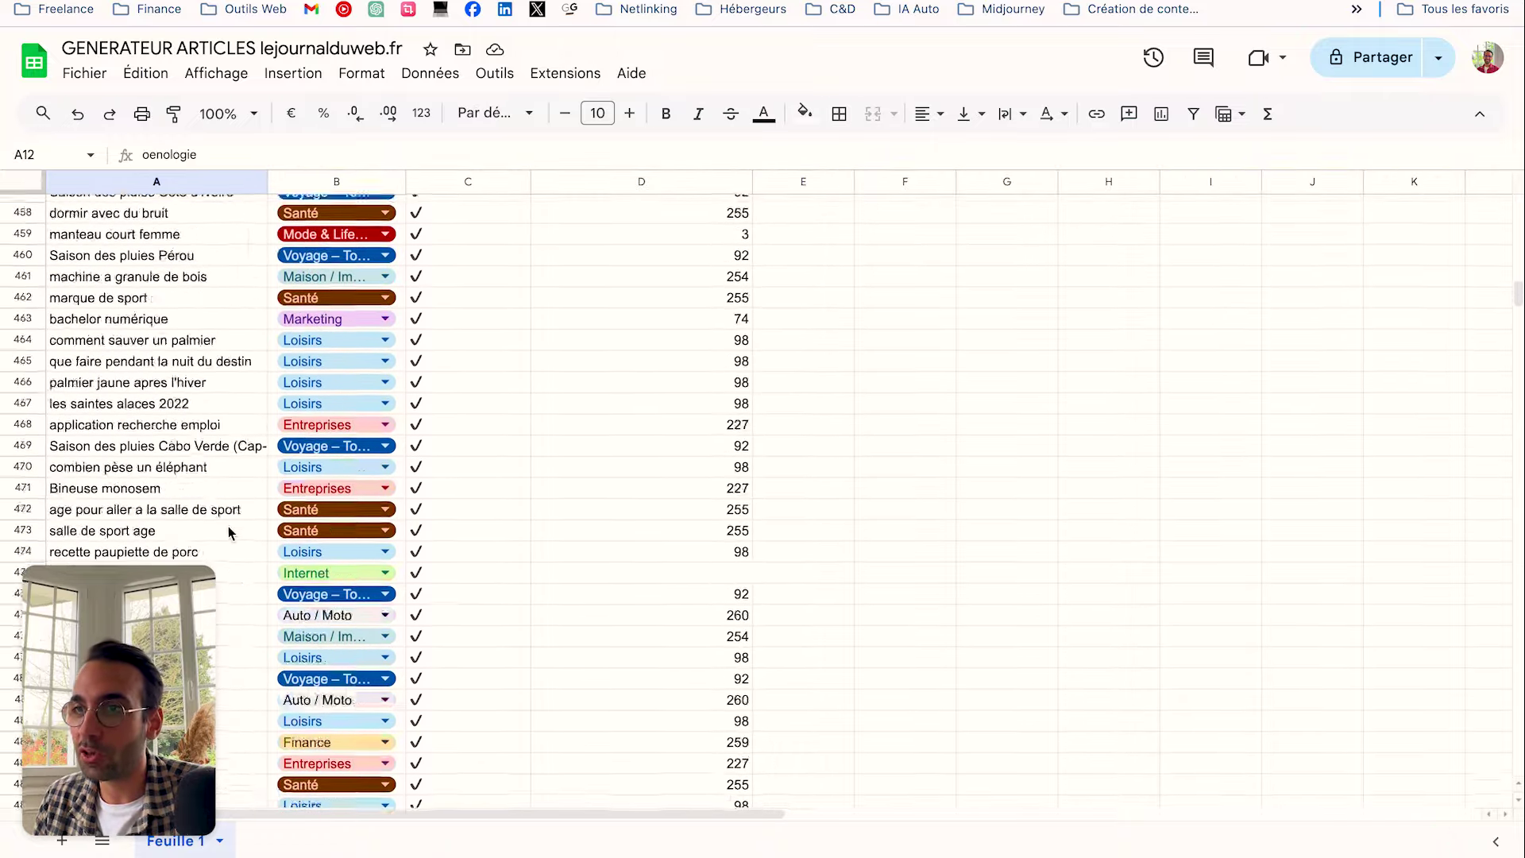
scroll(227, 526, "down", 20)
left_click(126, 349)
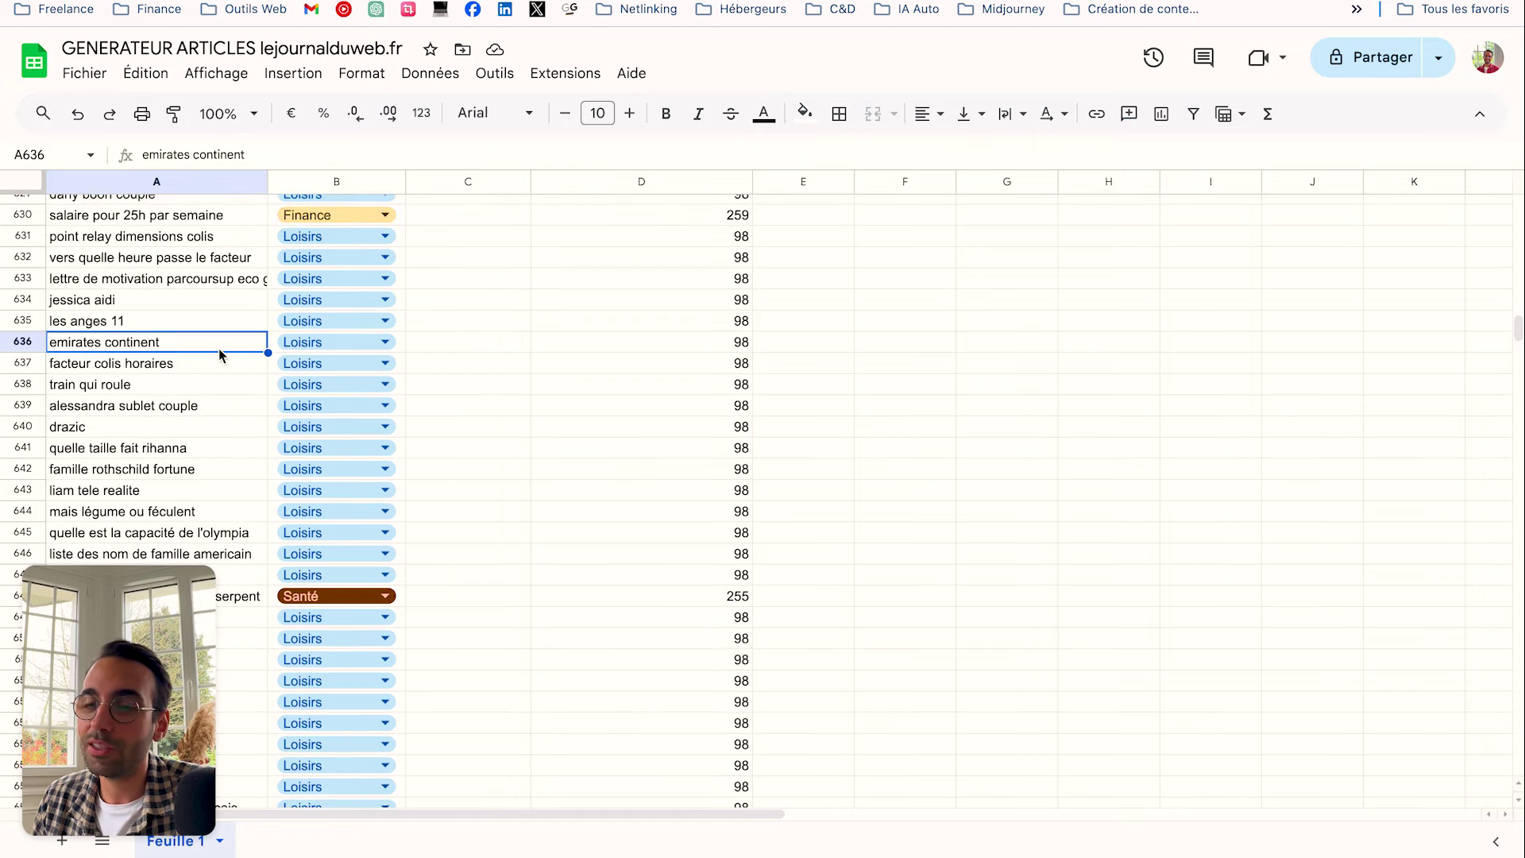
scroll(170, 366, "up", 3)
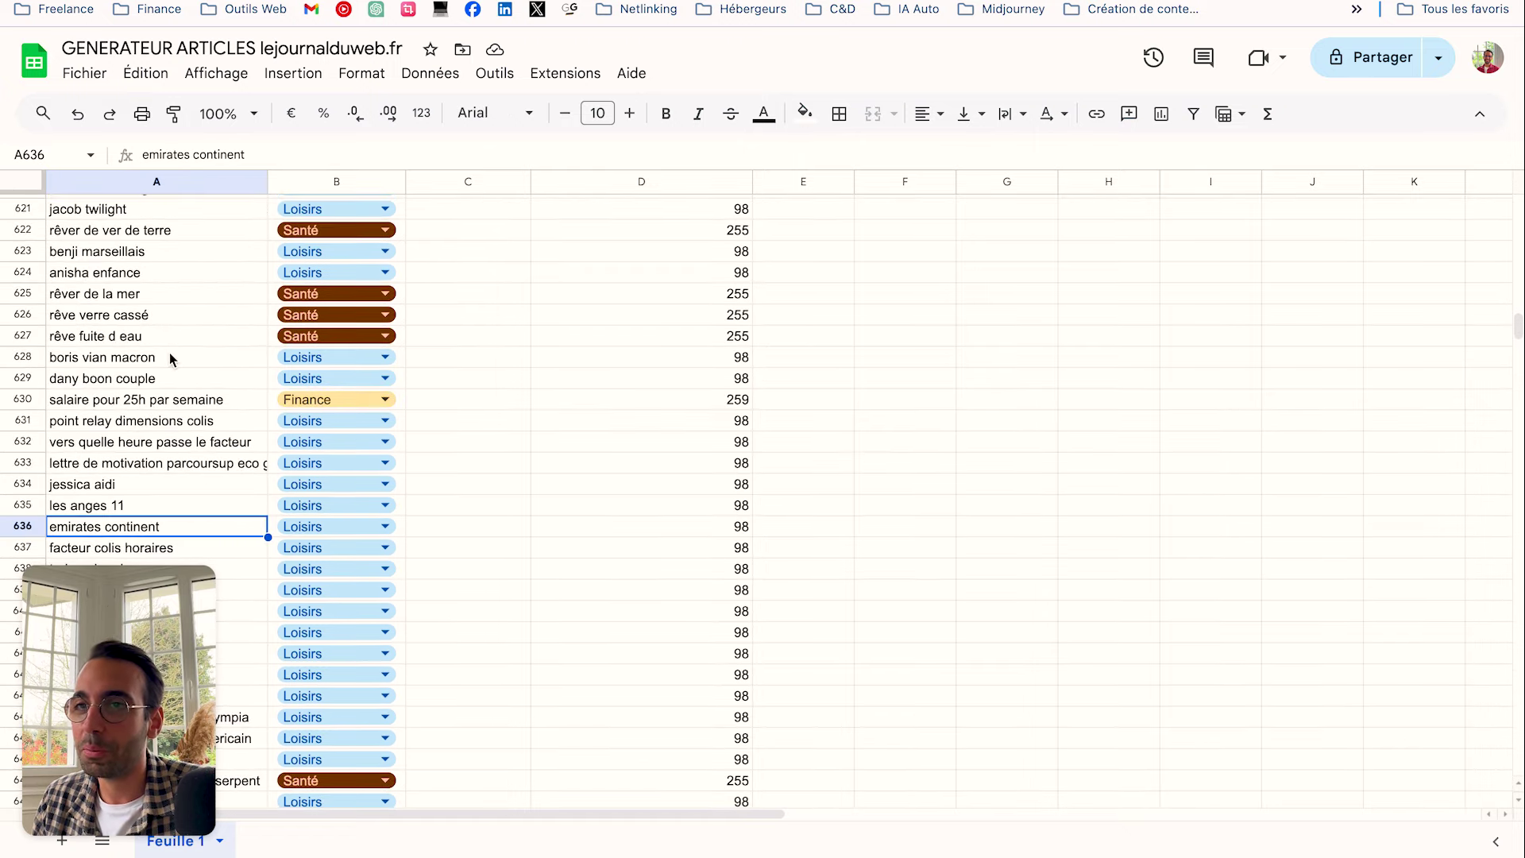
left_click(136, 403)
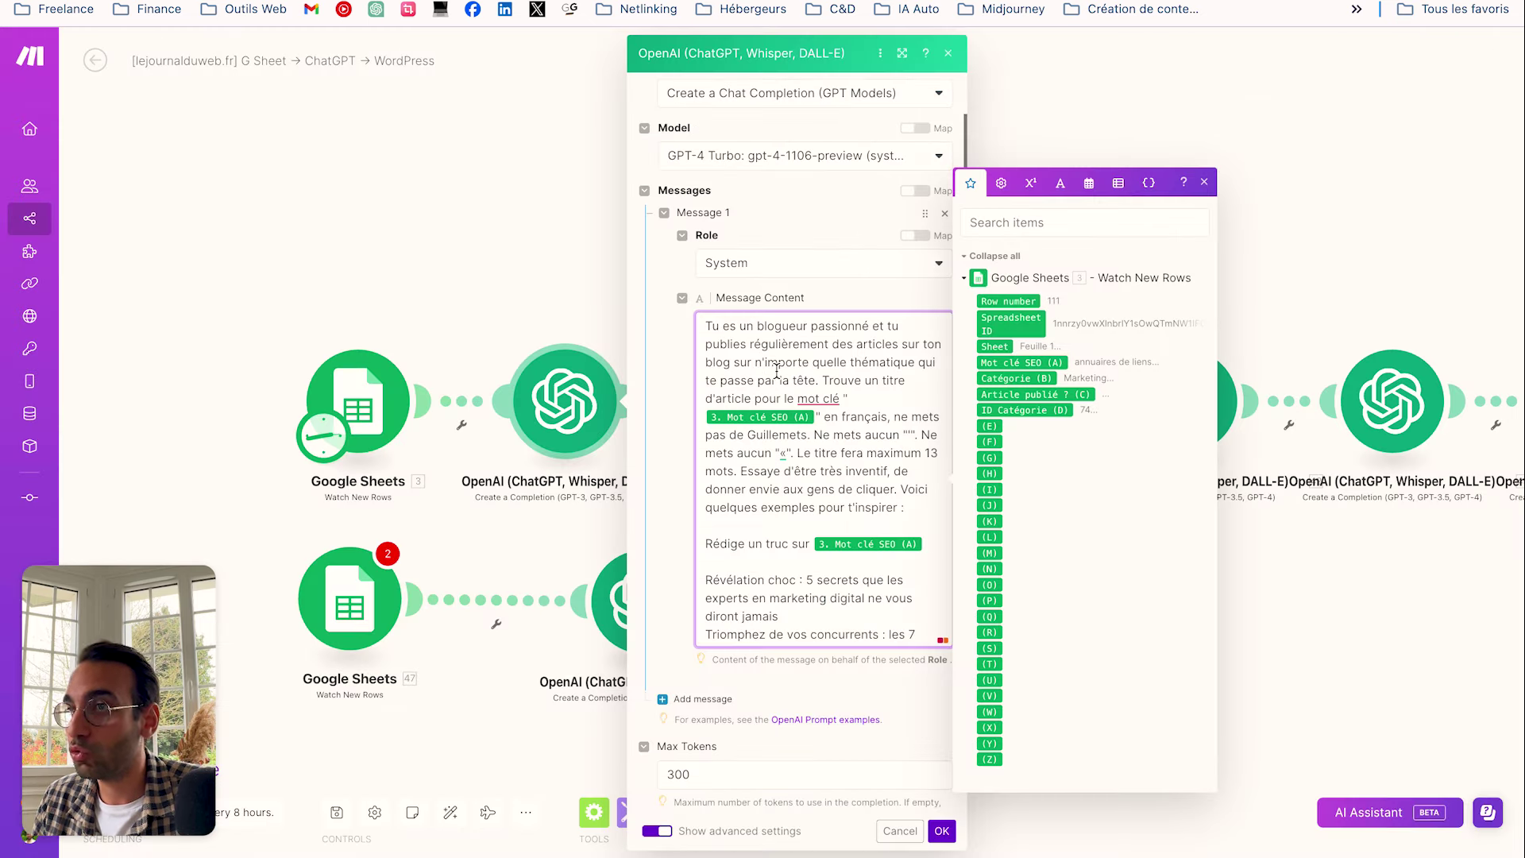
Delete the "Rédige un truc sur" line and its keyword variable from the first OpenAI module's prompt
left_click(1204, 182)
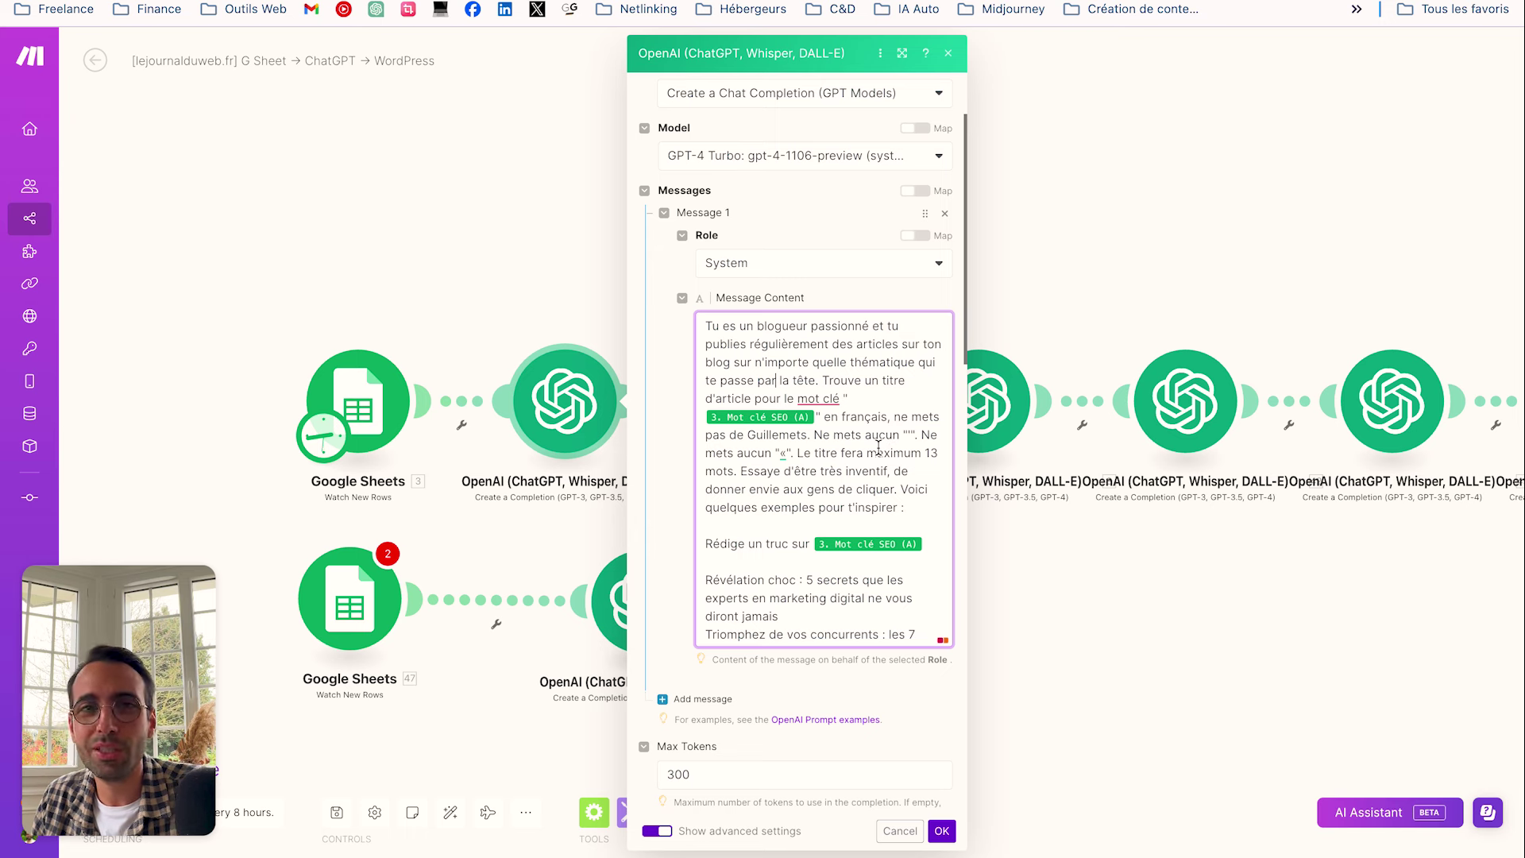
left_click(840, 526)
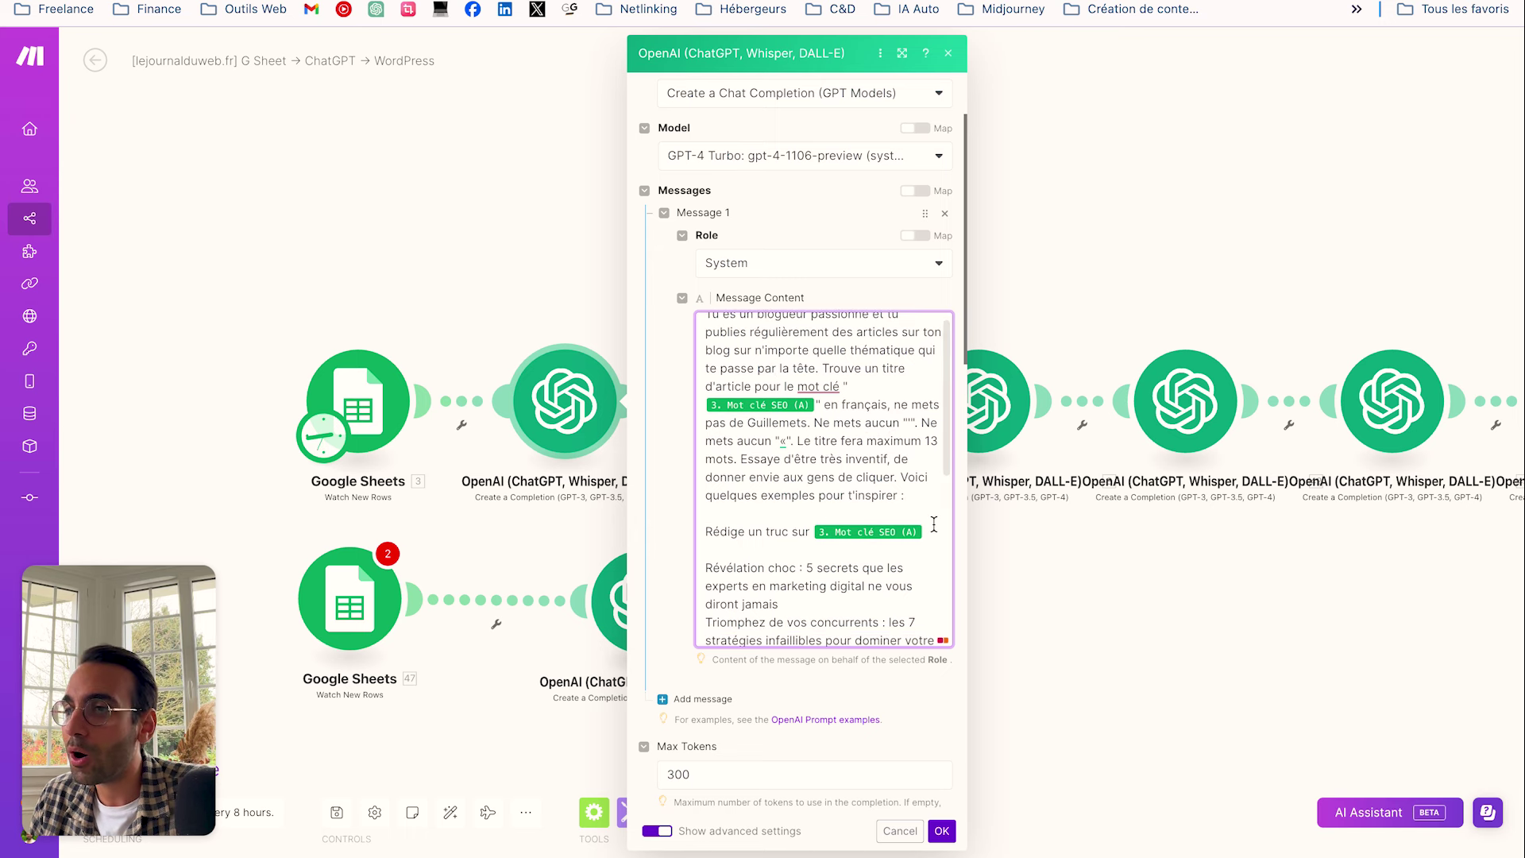
key("BackSpace")
key("BackSpace")
key("BackSpace")
key("BackSpace")
key("BackSpace")
key("BackSpace")
key("BackSpace")
key("BackSpace")
key("BackSpace")
key("BackSpace")
key("BackSpace")
key("BackSpace")
key("BackSpace")
key("BackSpace")
key("BackSpace")
key("BackSpace")
key("BackSpace")
key("BackSpace")
key("BackSpace")
key("BackSpace")
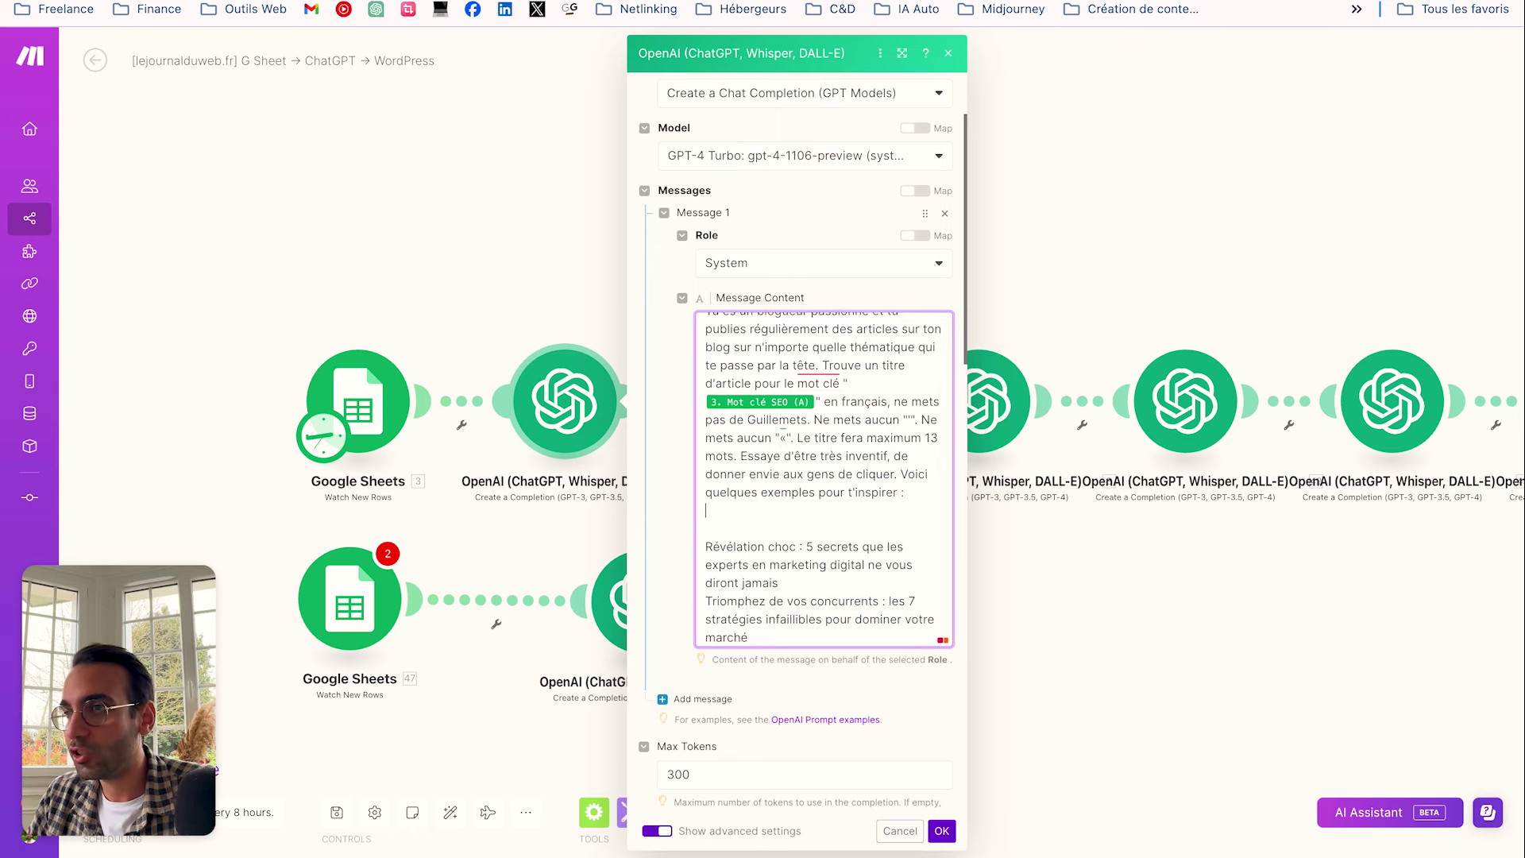
Review the example titles in the first OpenAI module's prompt and the introduction prompt in the second module
scroll(850, 496, "down", 3)
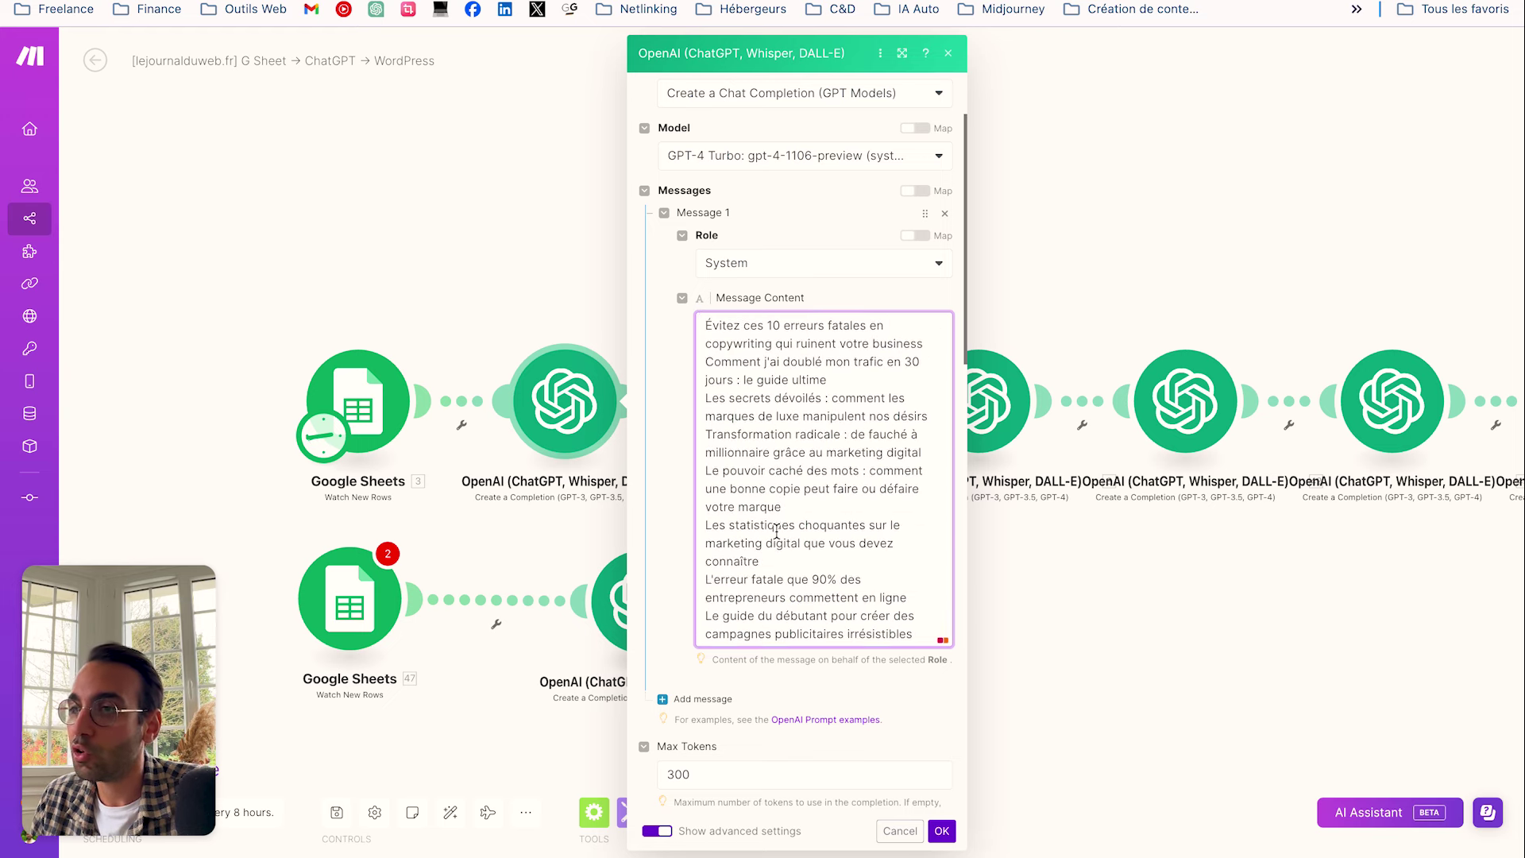
scroll(776, 531, "up", 1)
scroll(775, 526, "up", 2)
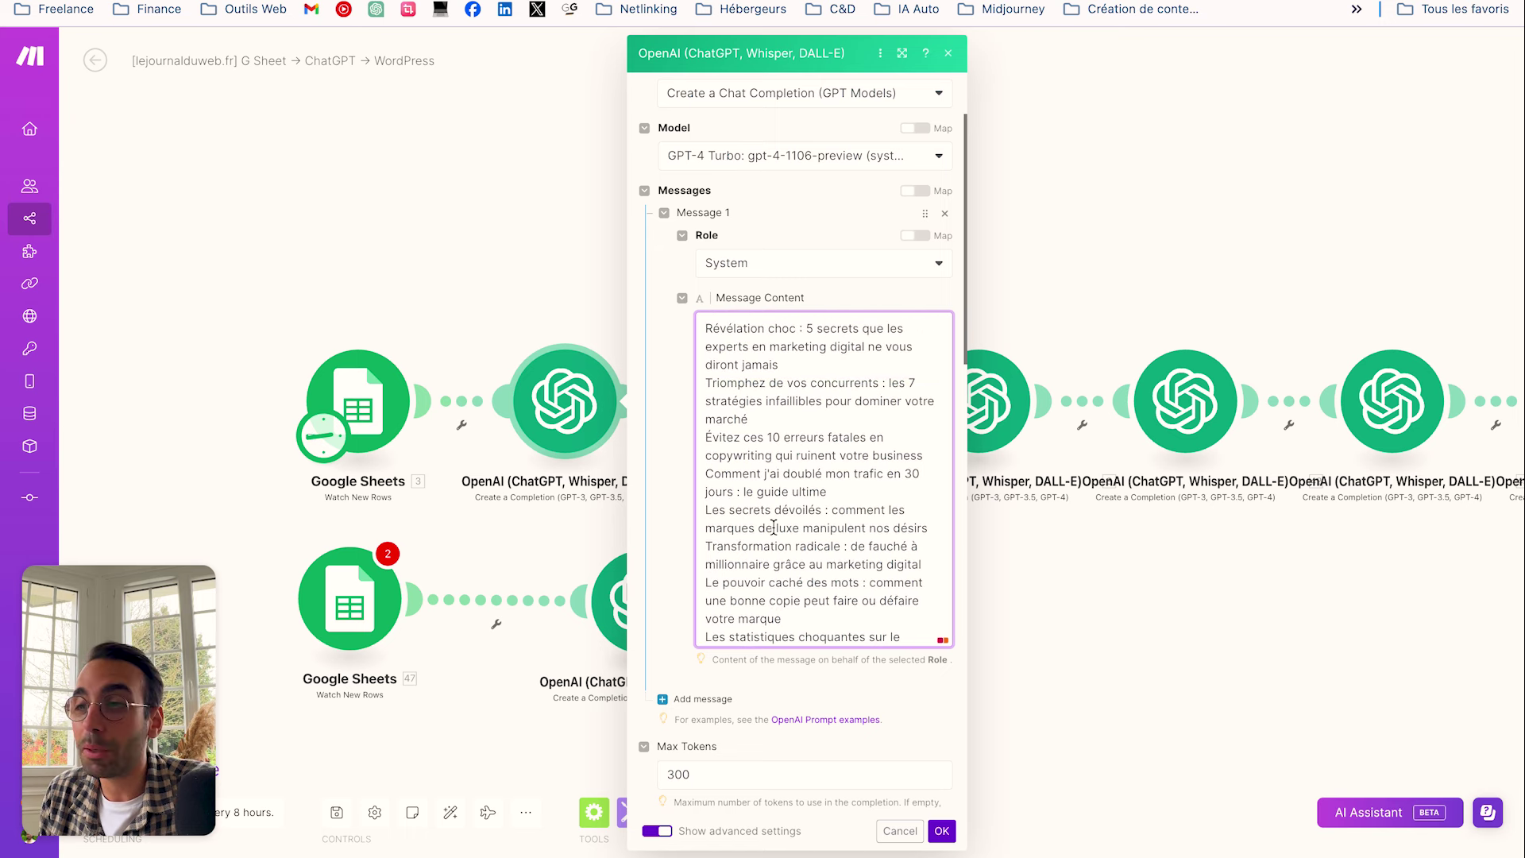
left_click(522, 243)
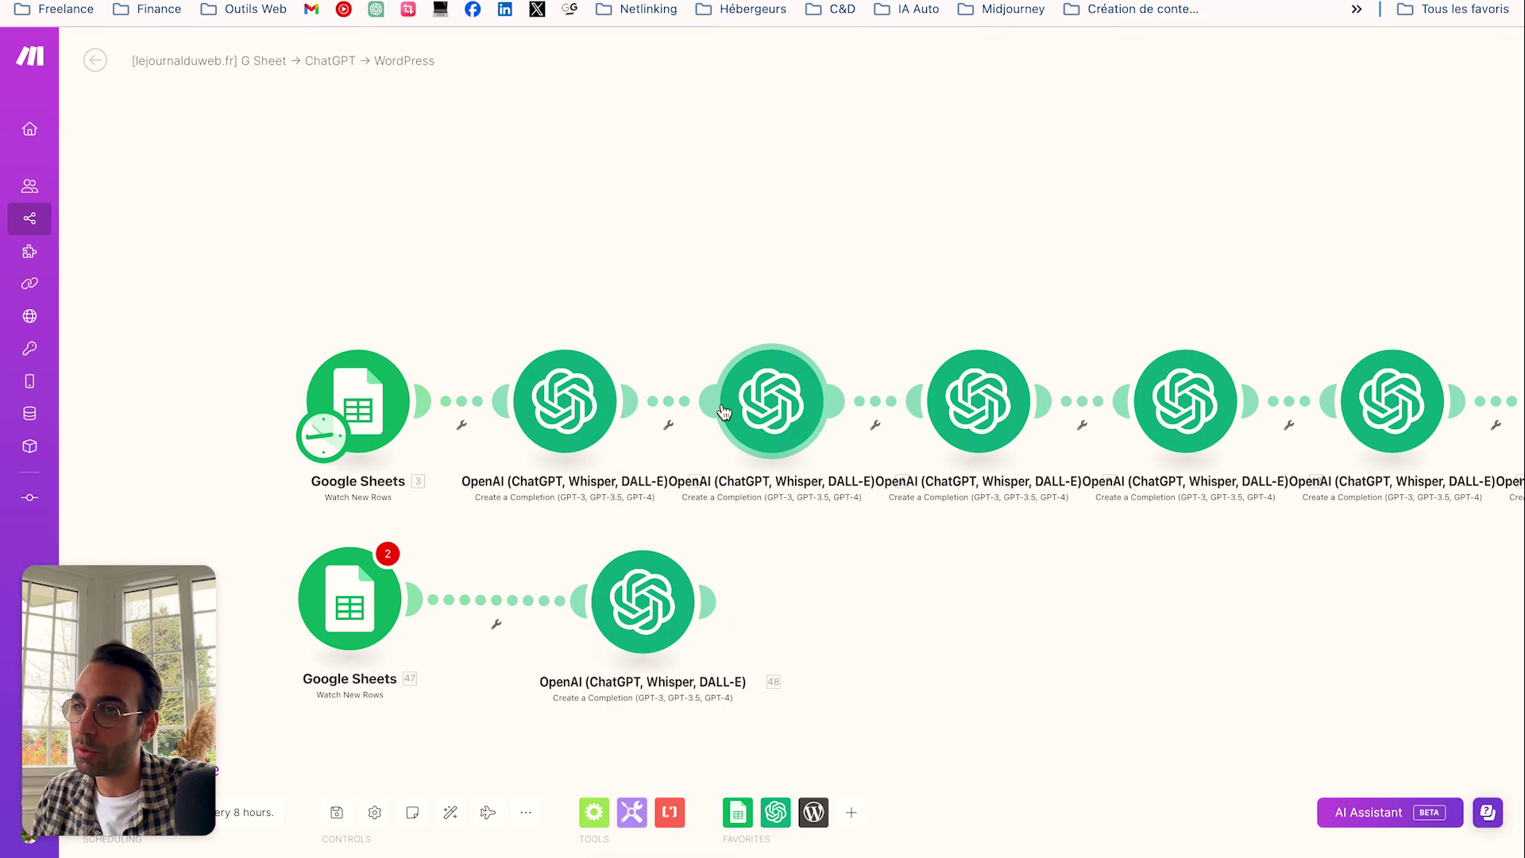
left_click(771, 405)
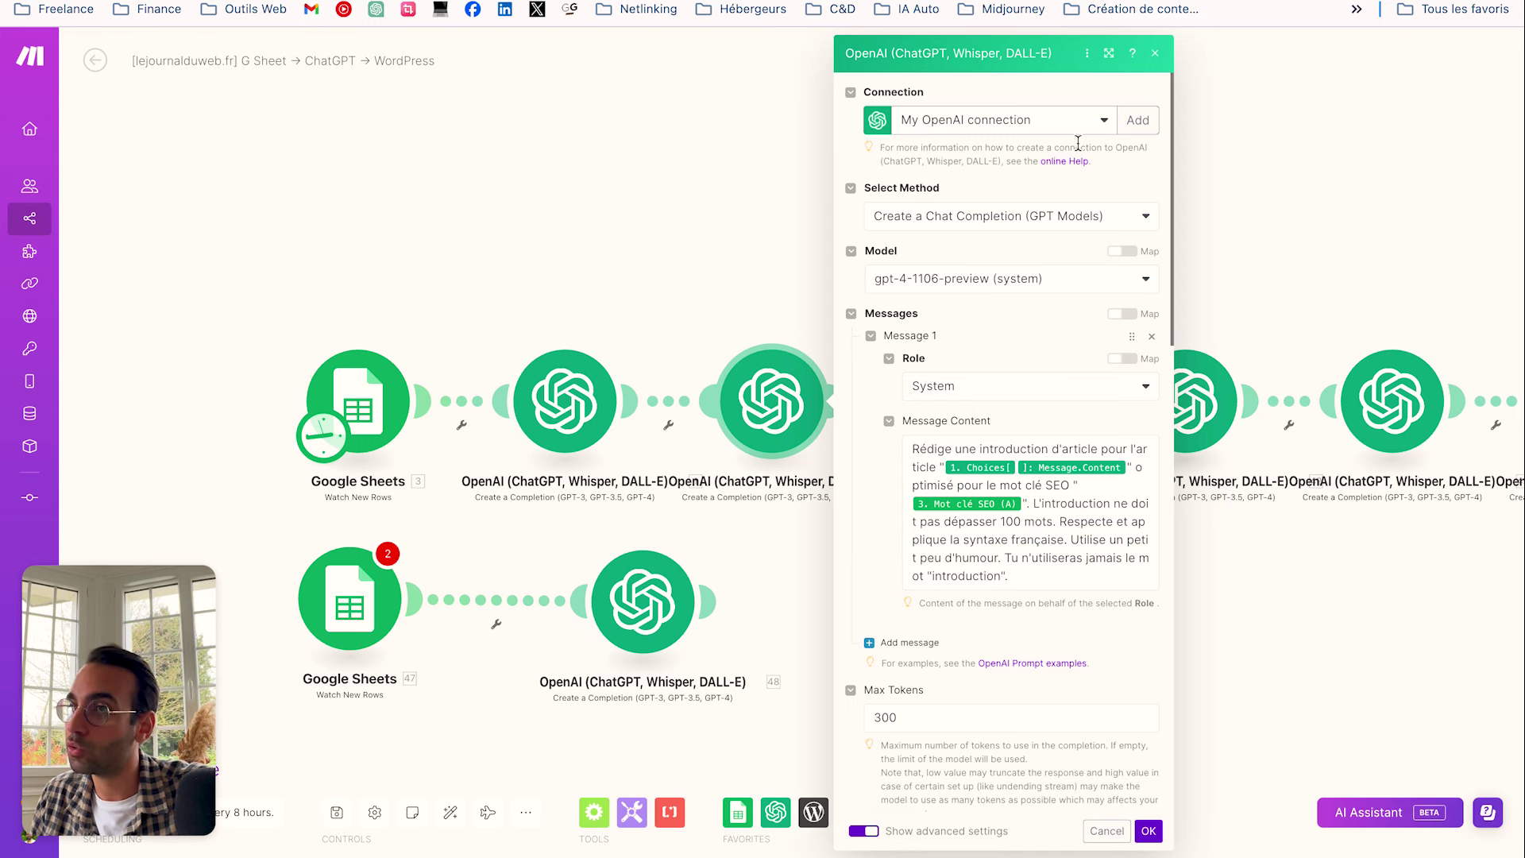
left_click(654, 272)
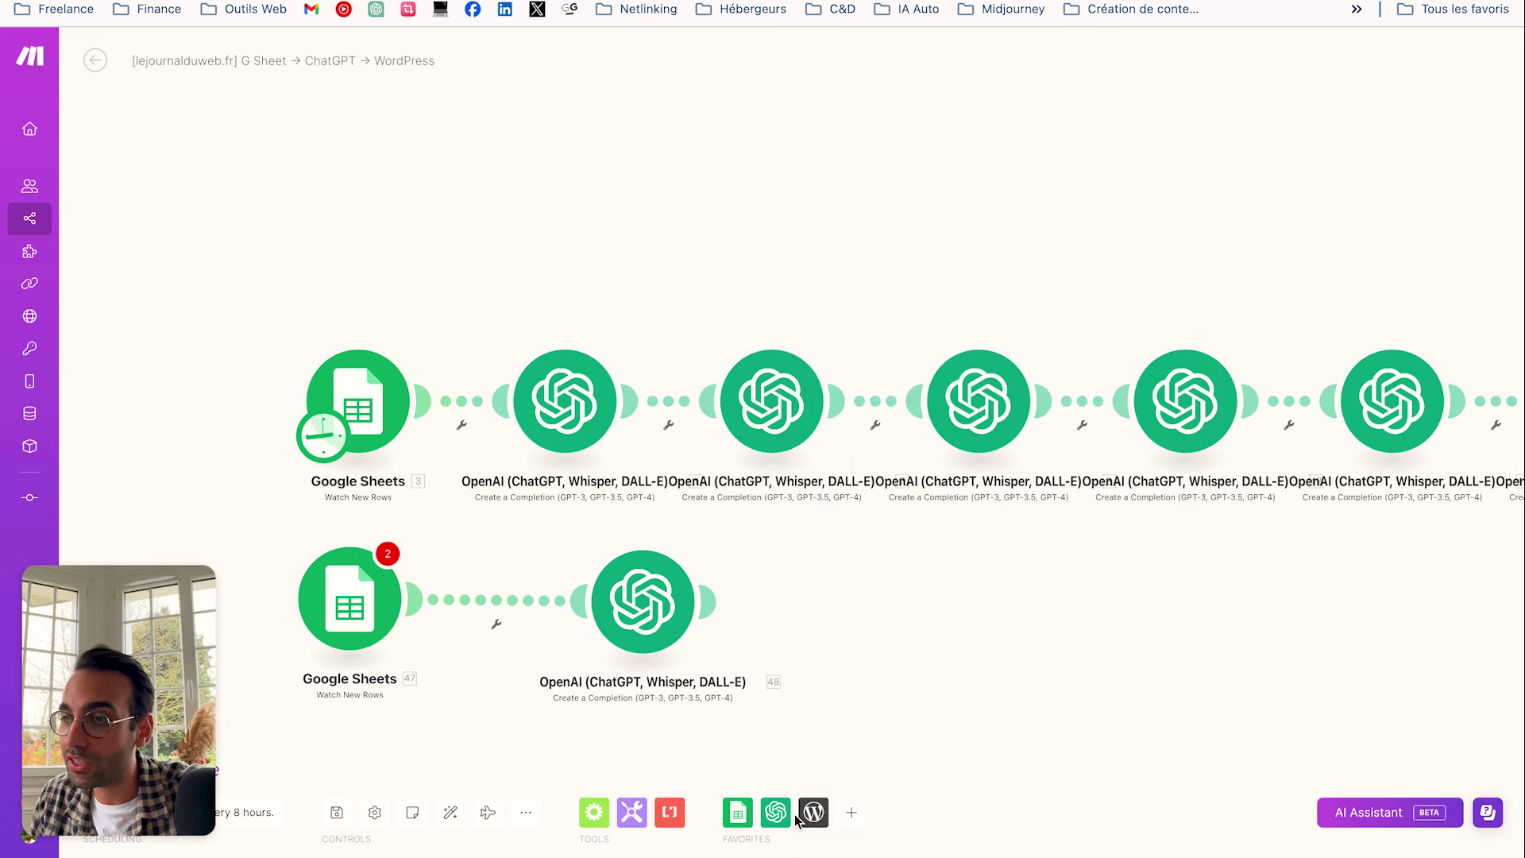
Add an OpenAI Create a Completion module after the OpenAI module in the lower chain
left_click(780, 813)
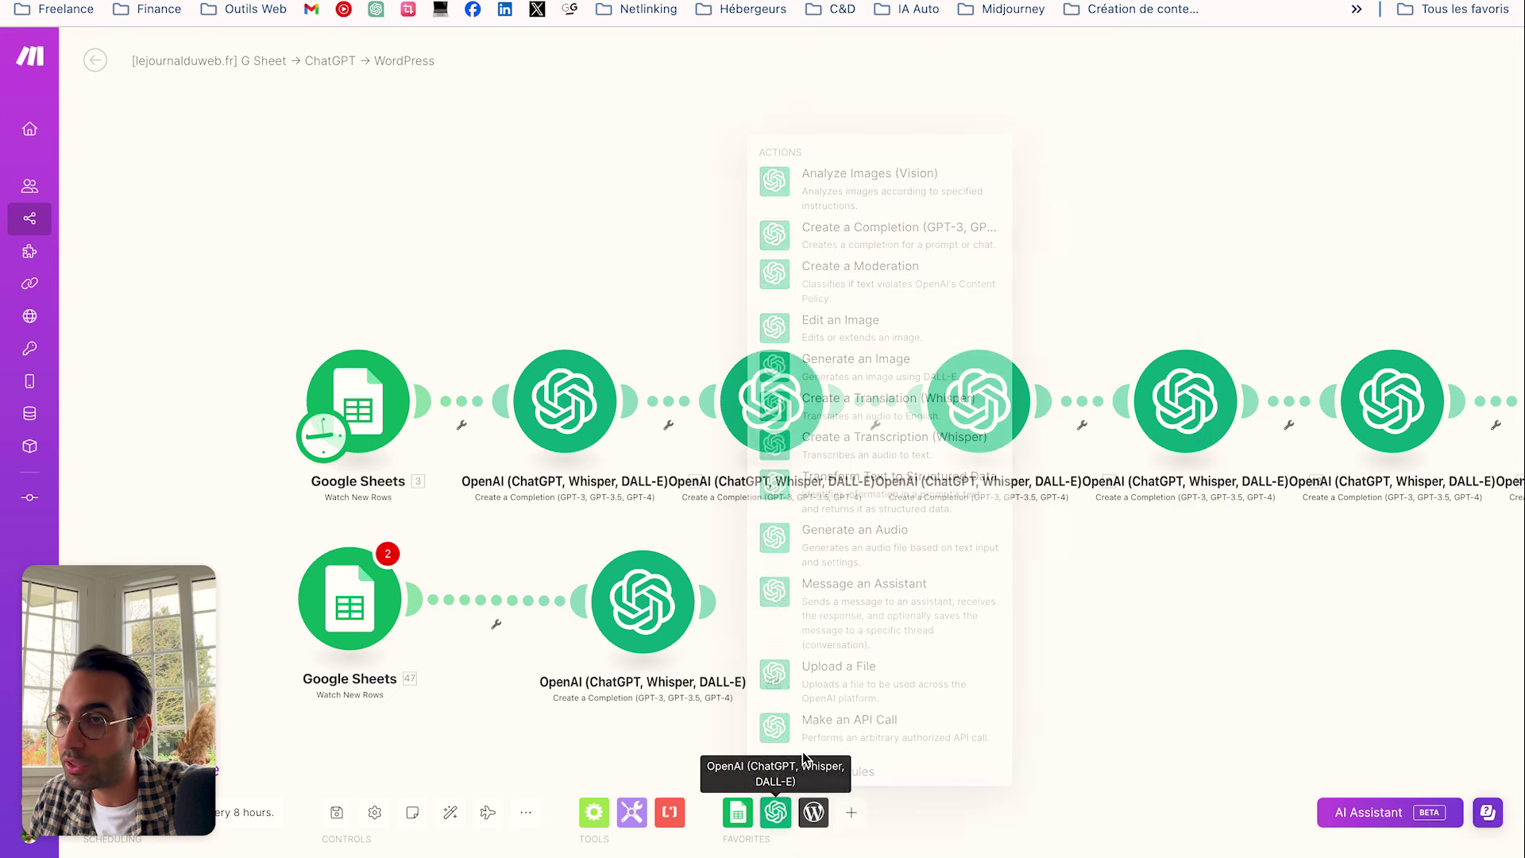
left_click(876, 231)
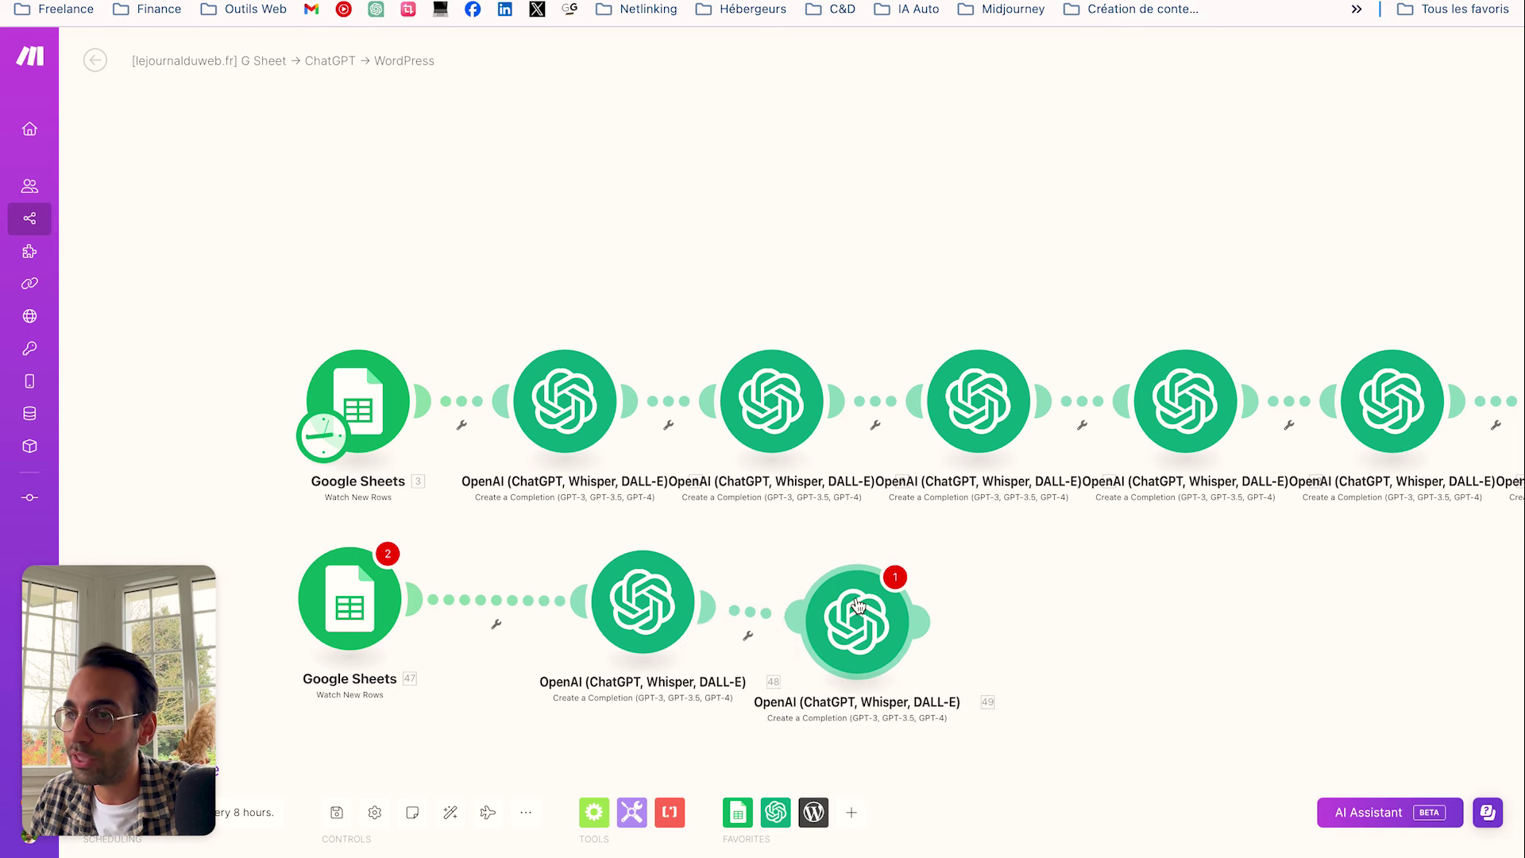
left_click(858, 606)
Add the line "Rédige une intro pour l'article ayant pour titre :" at the end of the upper chain's introduction prompt in the second OpenAI module
left_click(769, 401)
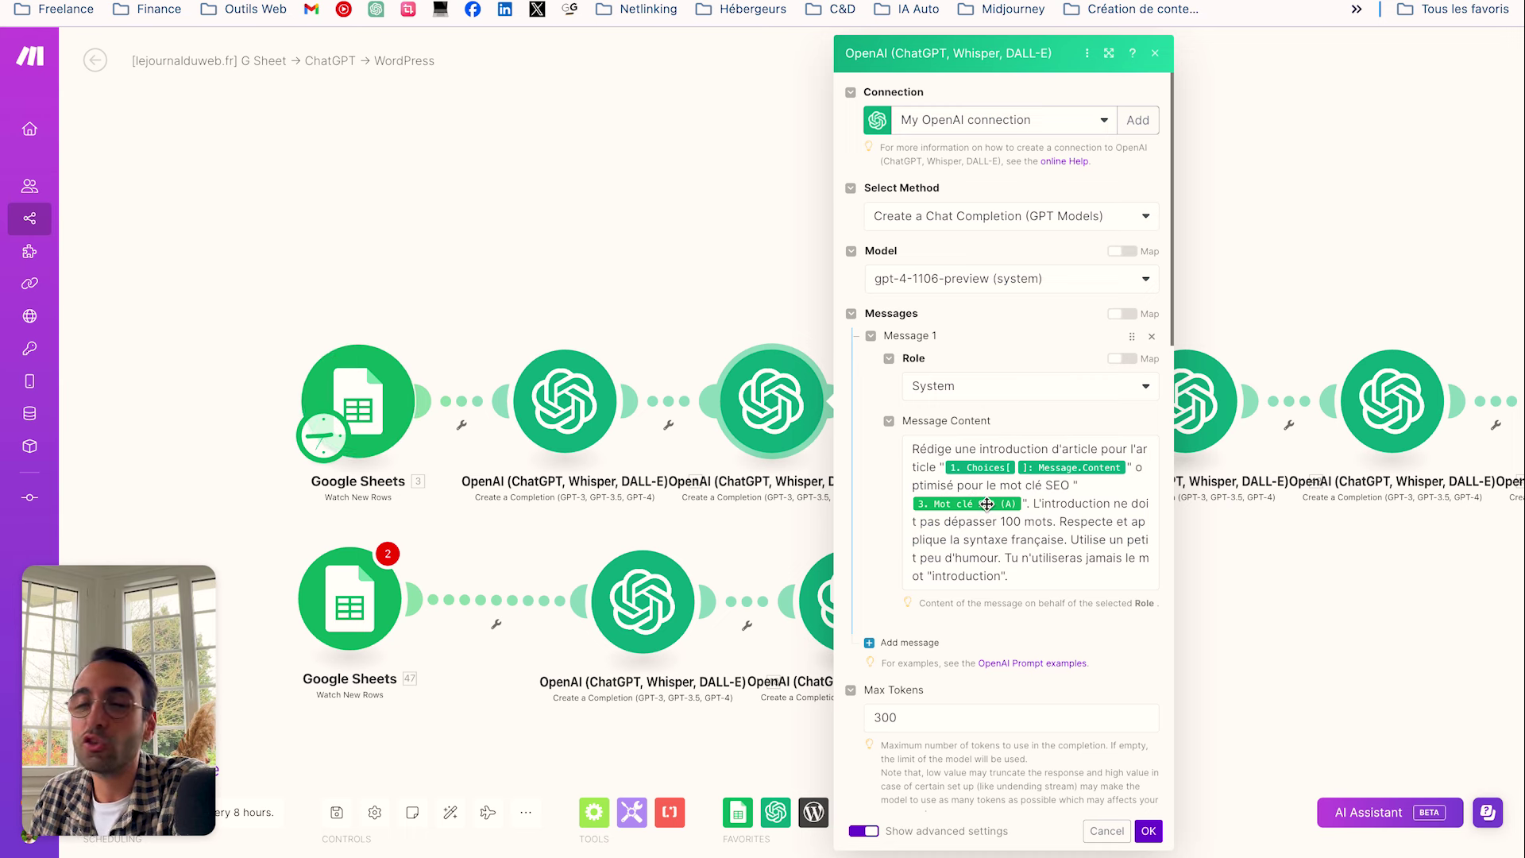
left_click(1073, 530)
scroll(1074, 527, "down", 1)
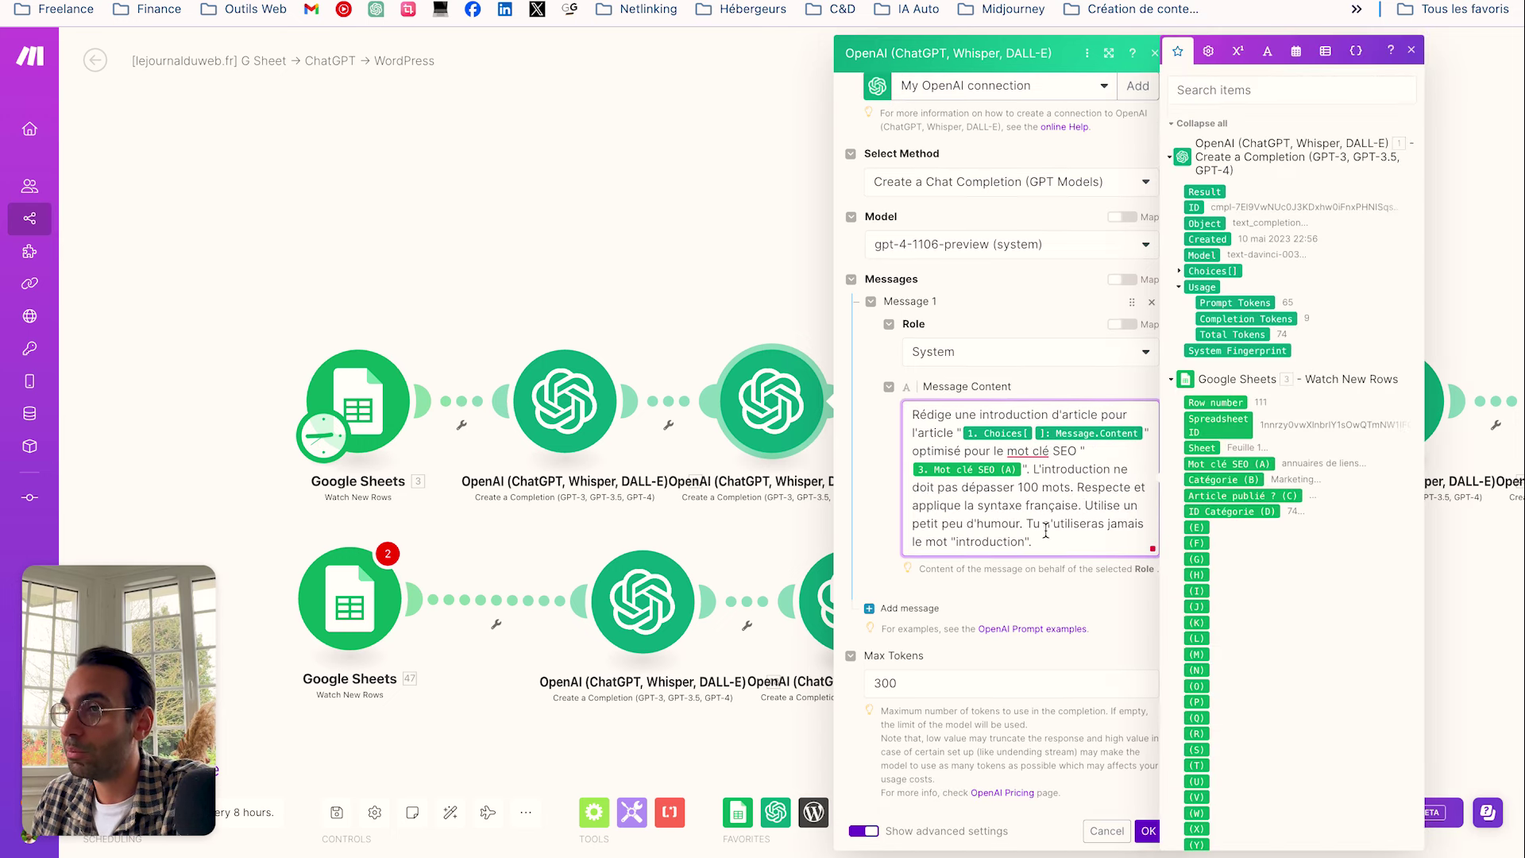
scroll(1051, 500, "down", 1)
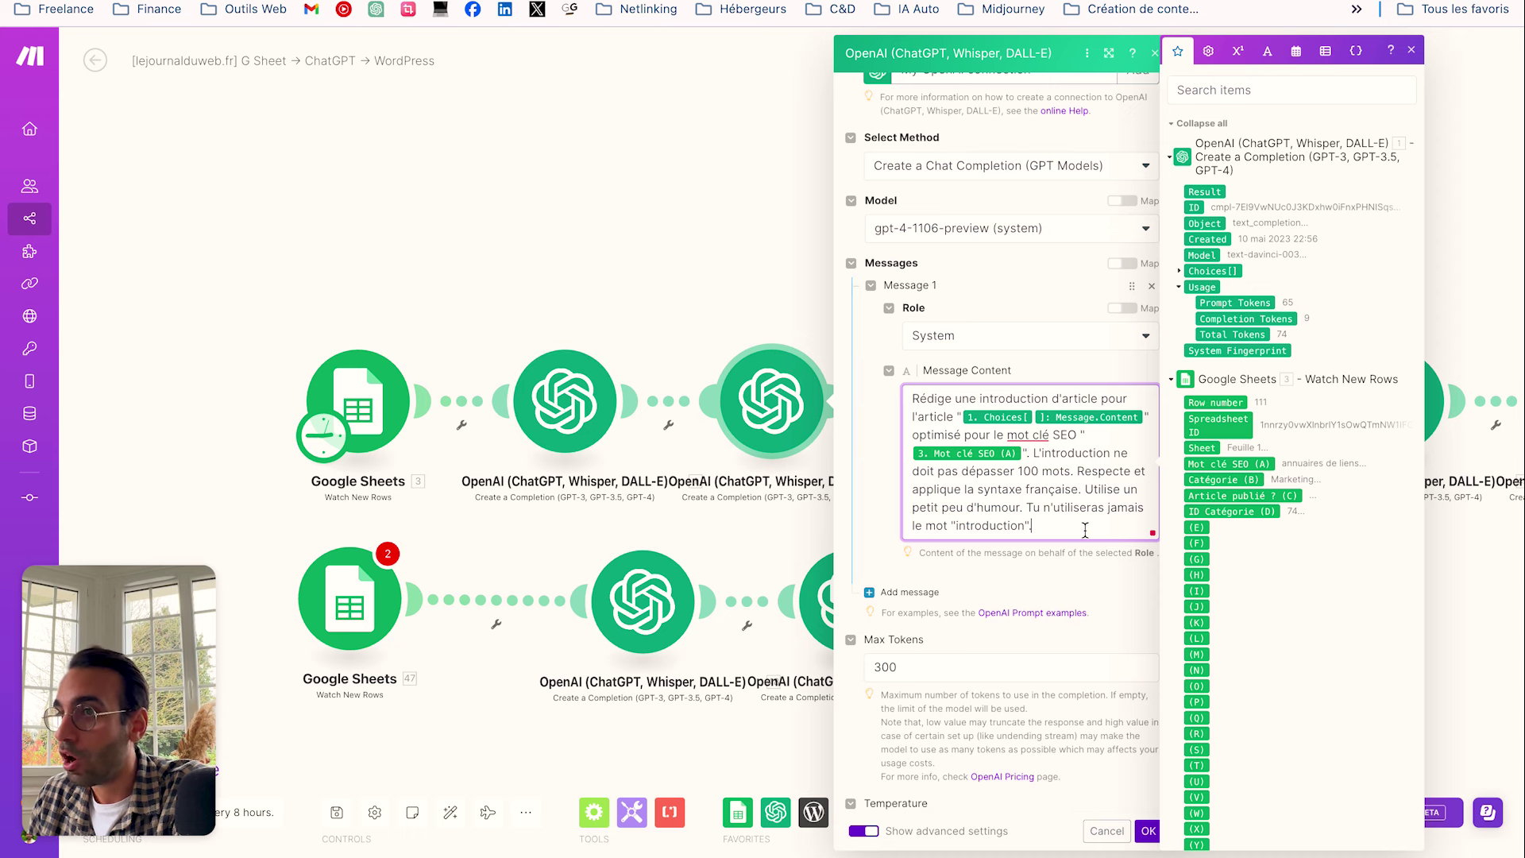
key("Return")
key("Return")
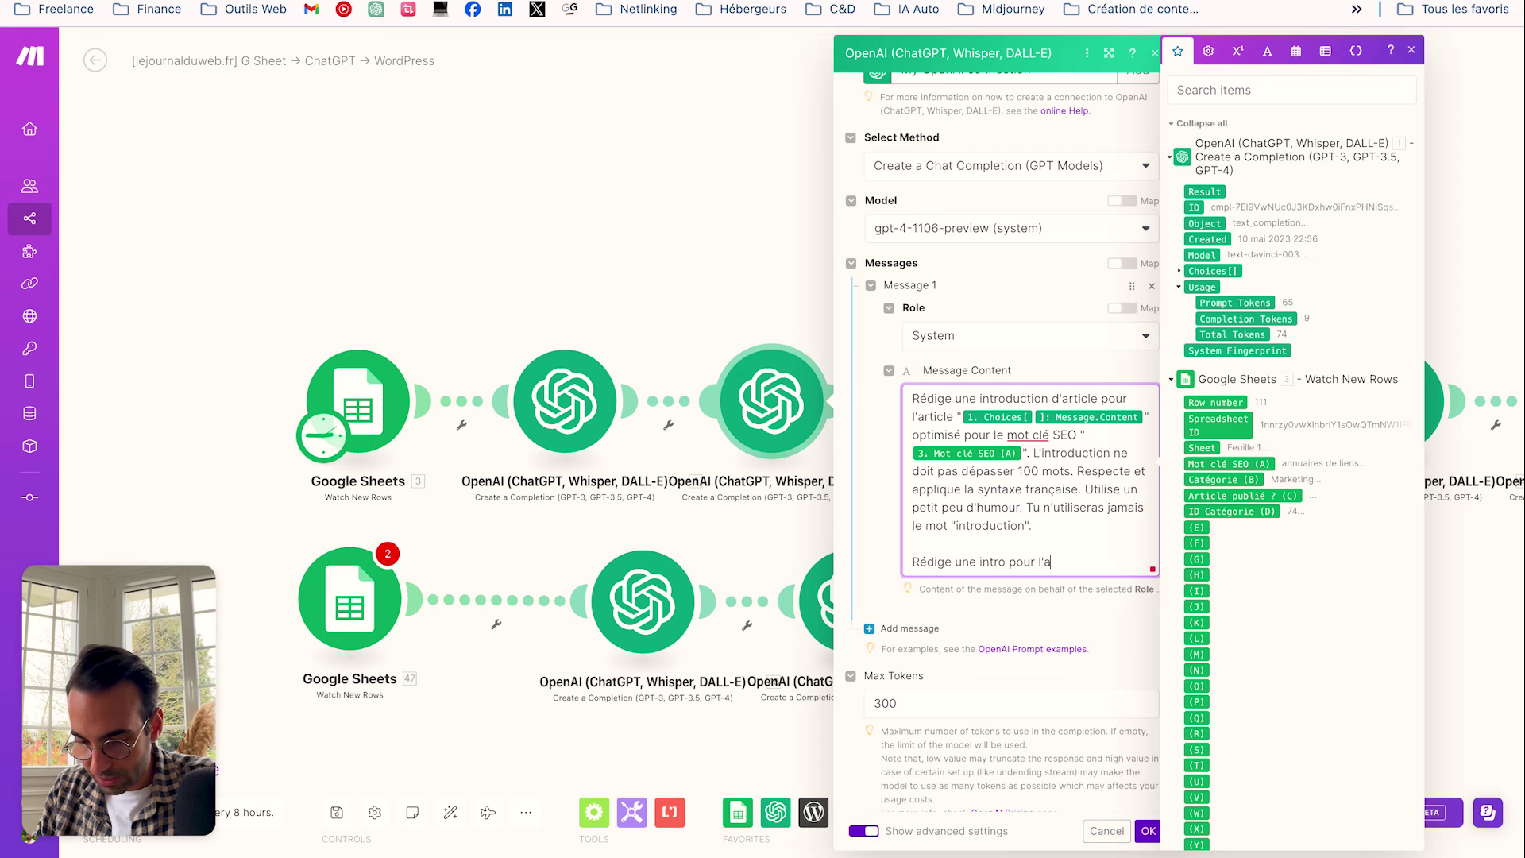
type("Rédige une intro pour l'article ayant pour ")
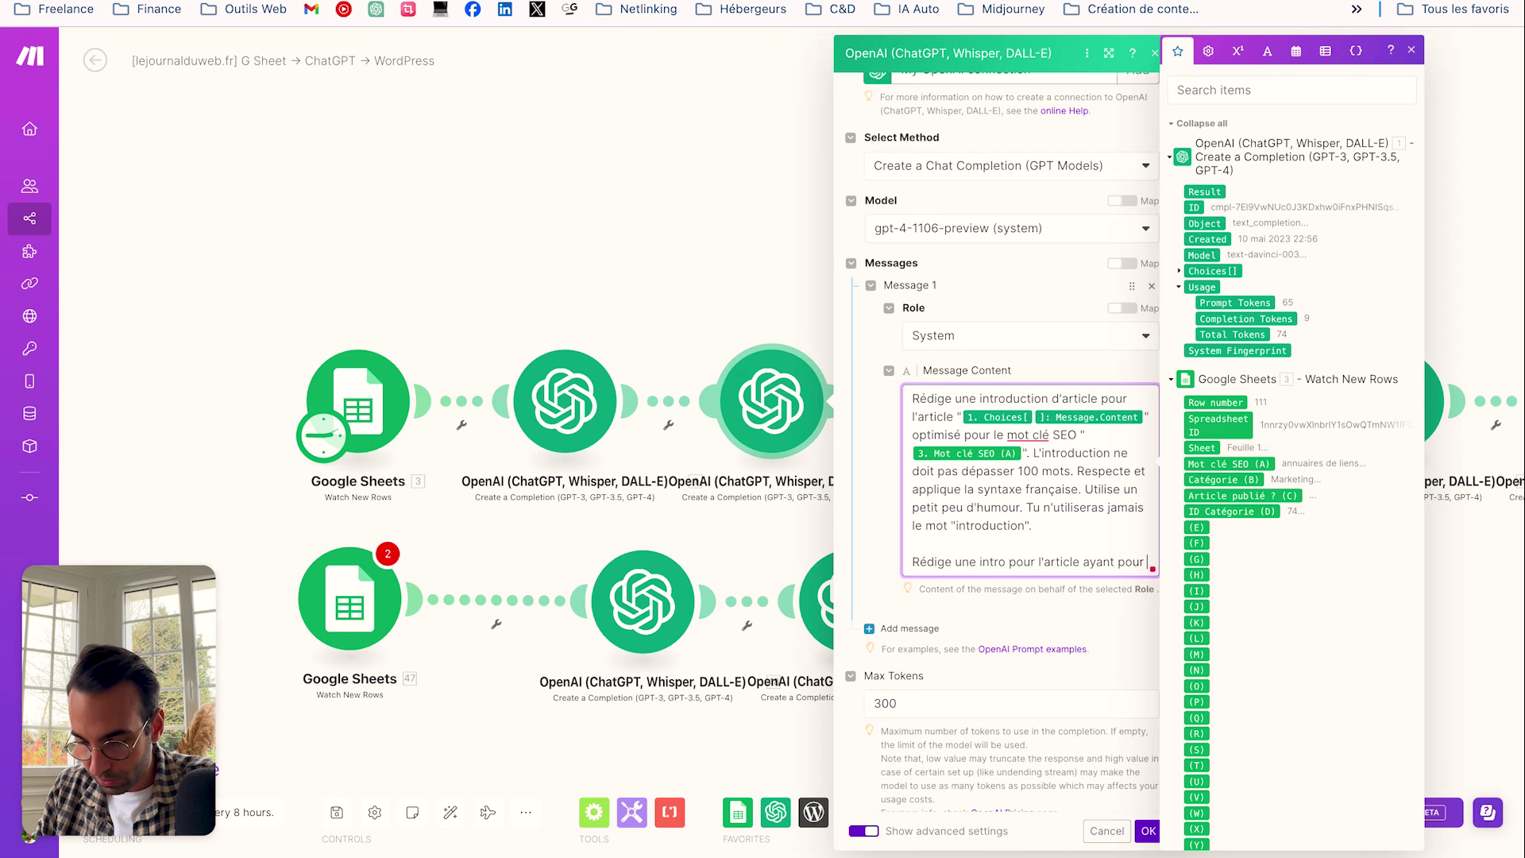
type("titre :")
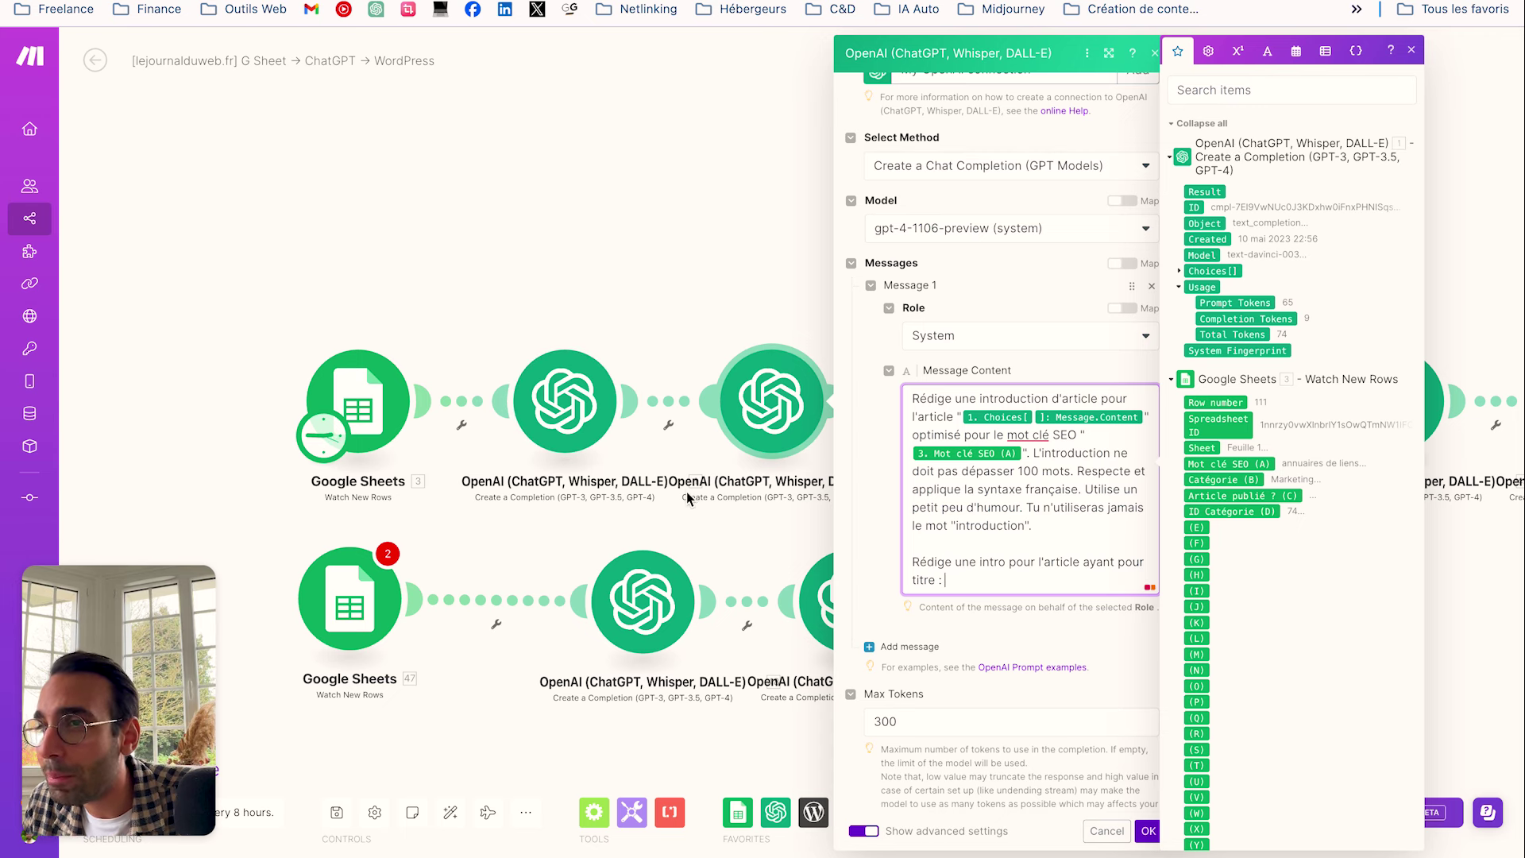
left_click(717, 283)
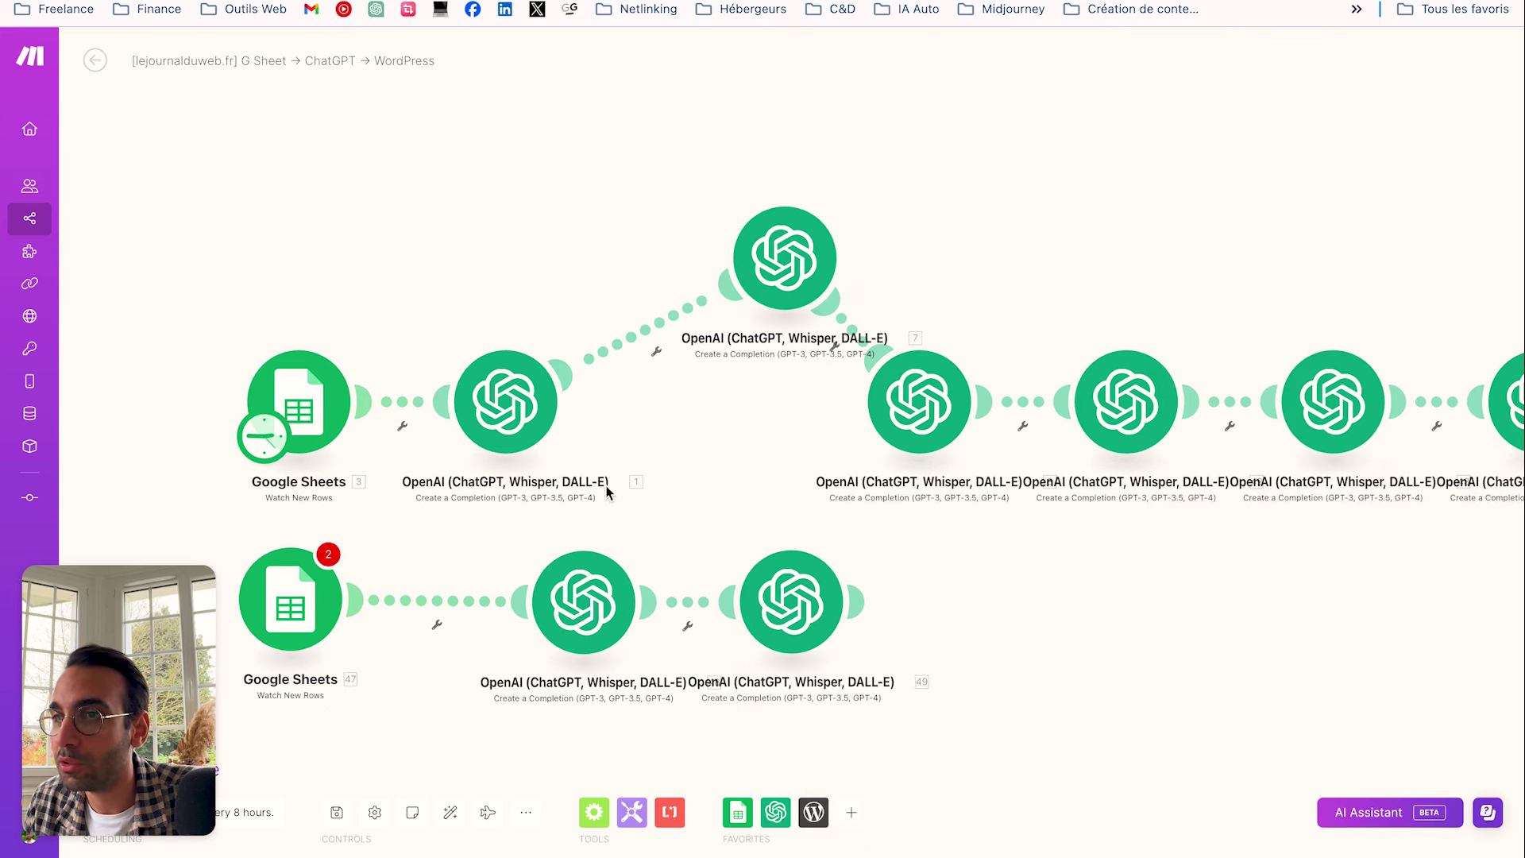
Insert the first OpenAI module's Choices[] Text variable after "titre :" at the end of the second OpenAI module's introduction prompt
left_click_drag(816, 342, 694, 274)
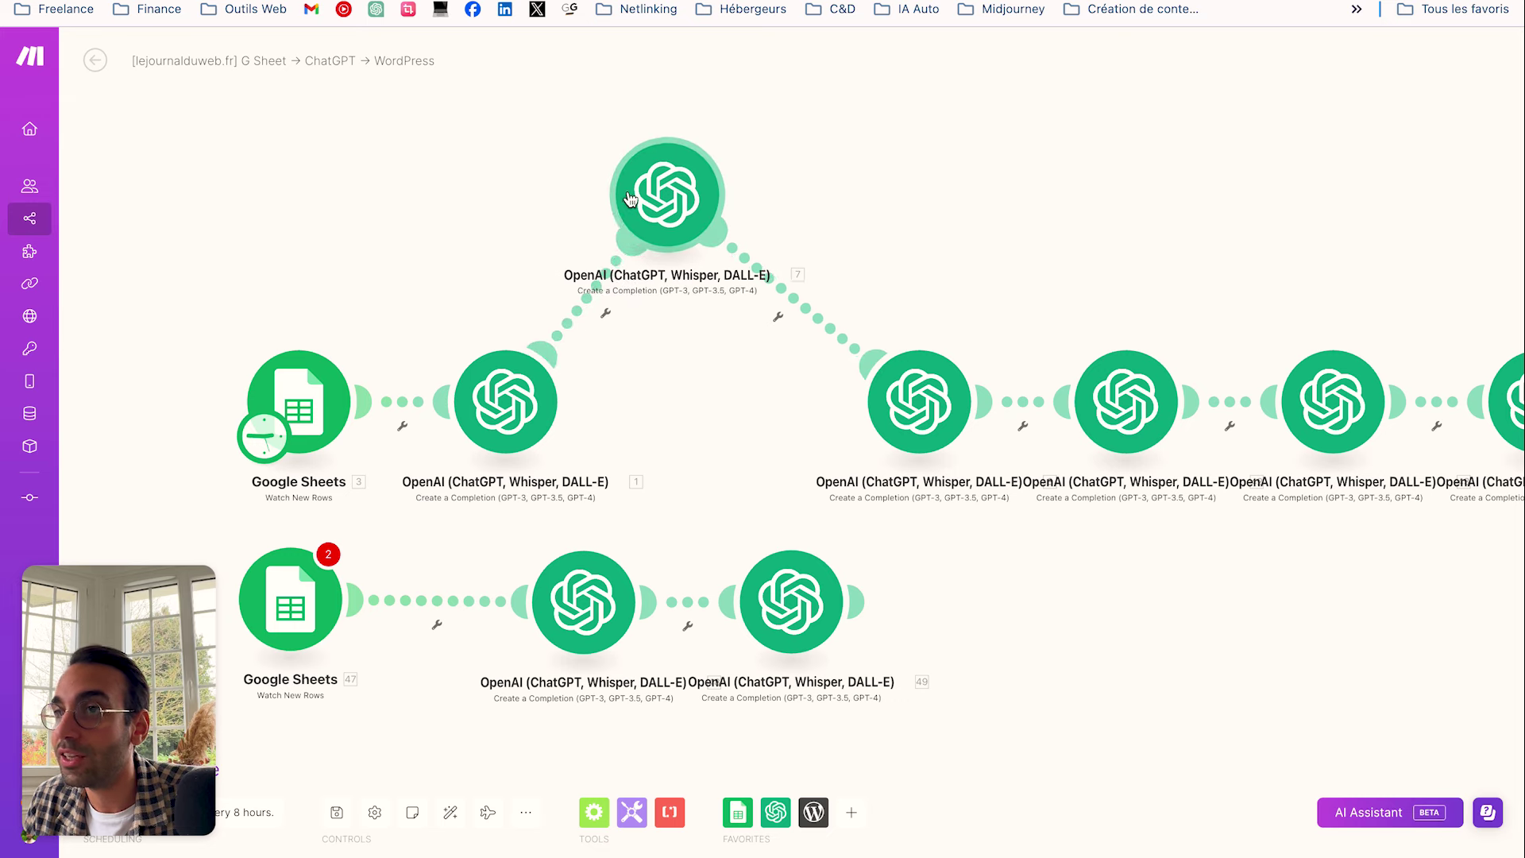
left_click(699, 256)
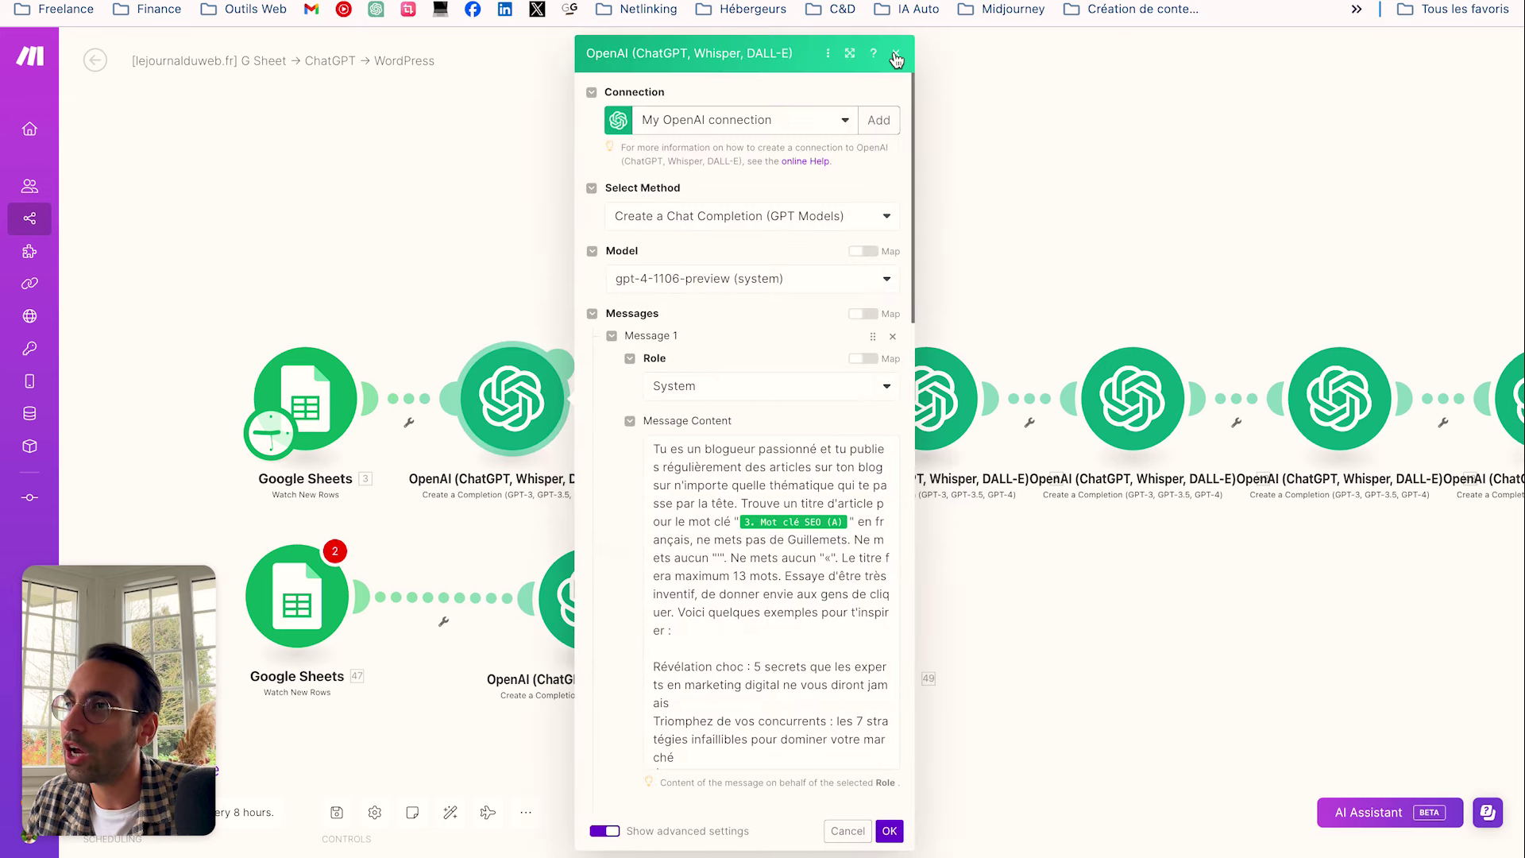
key("Escape")
left_click(711, 246)
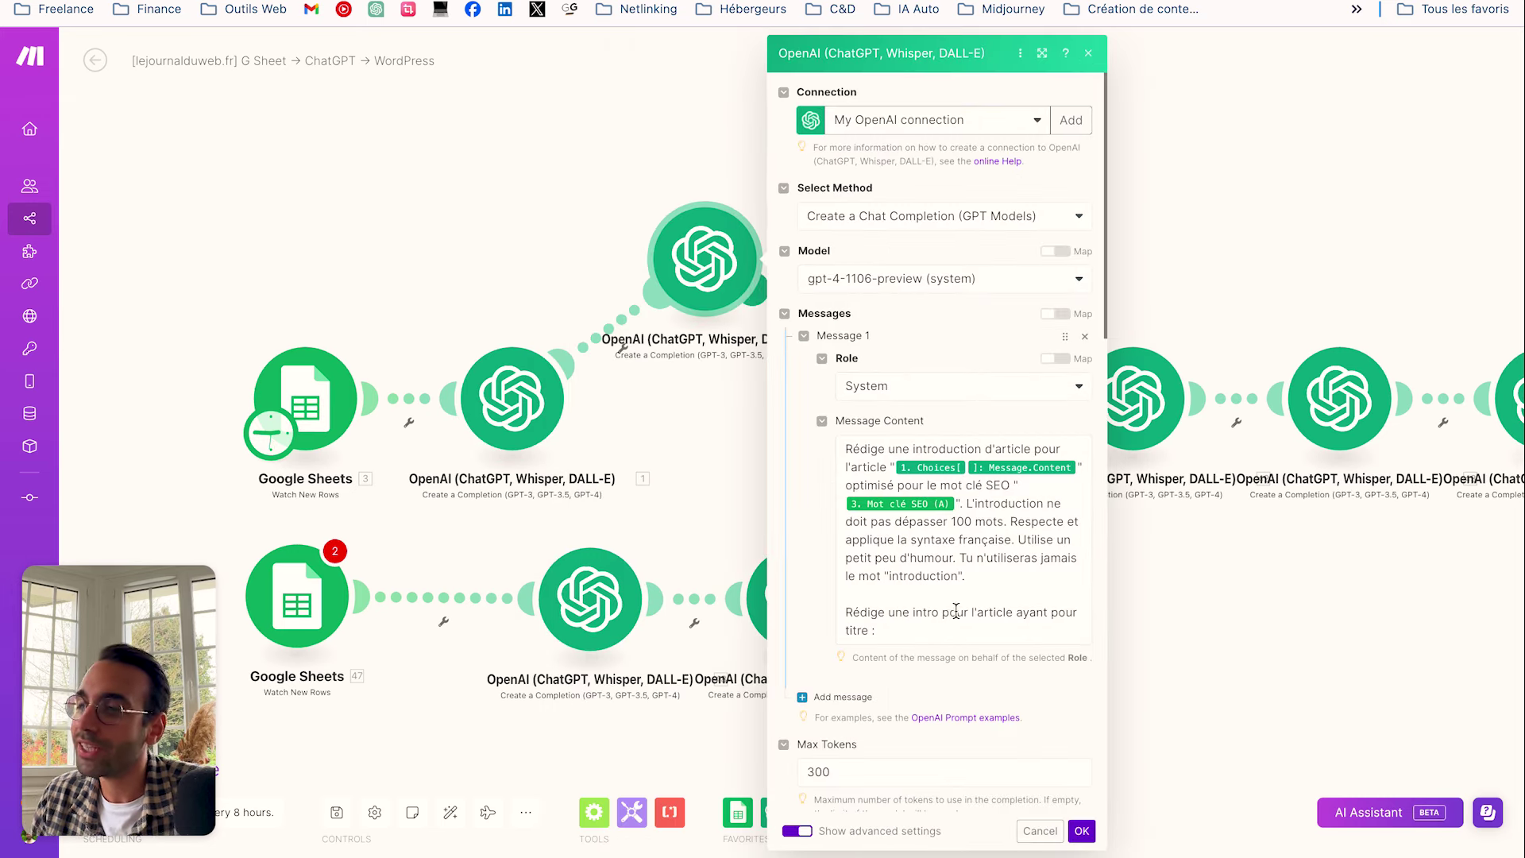
left_click(948, 633)
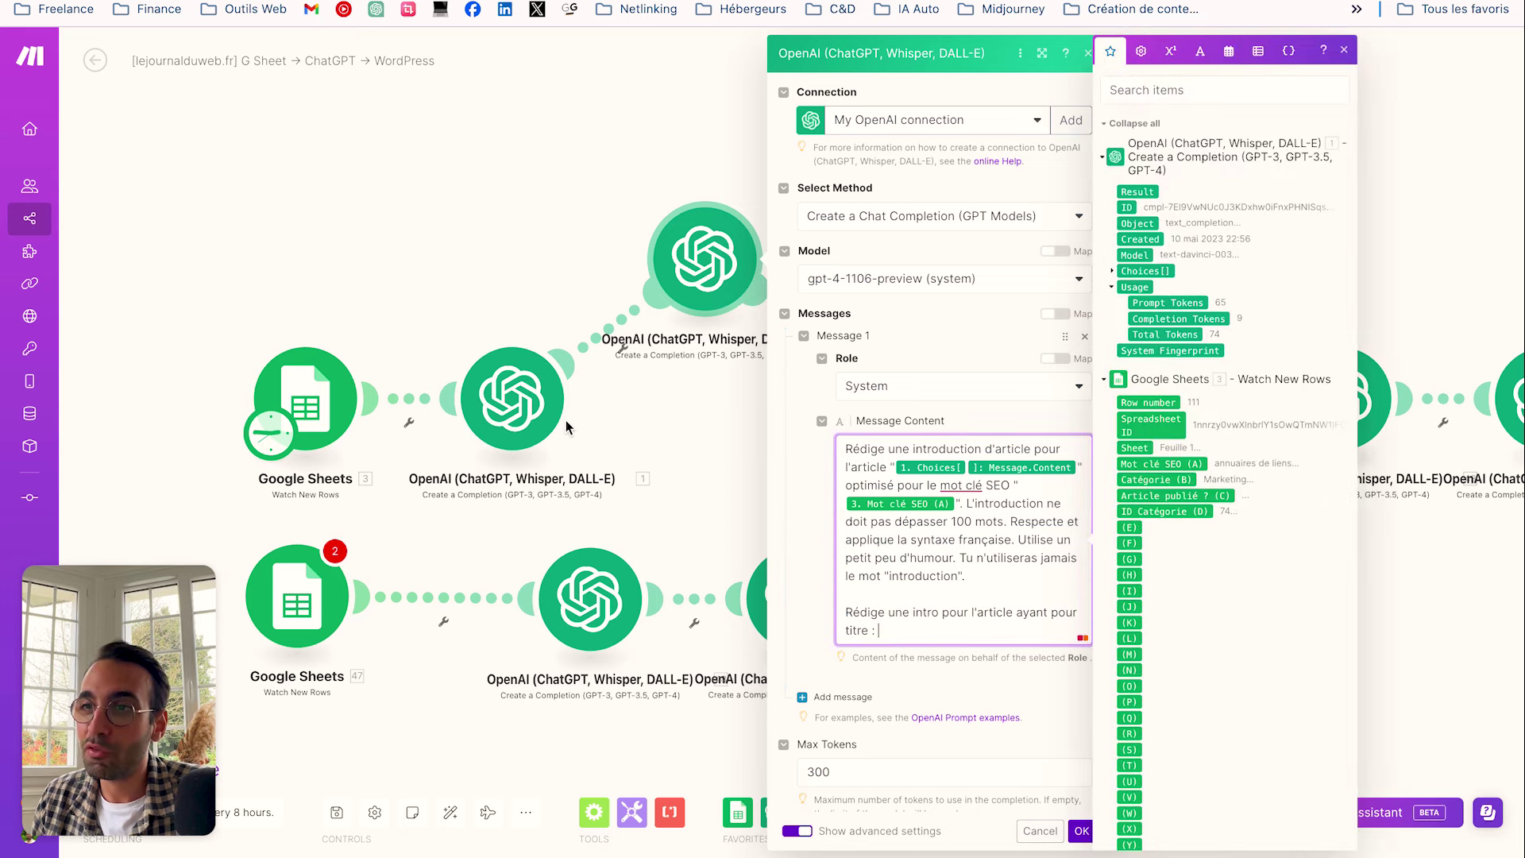
left_click(318, 755)
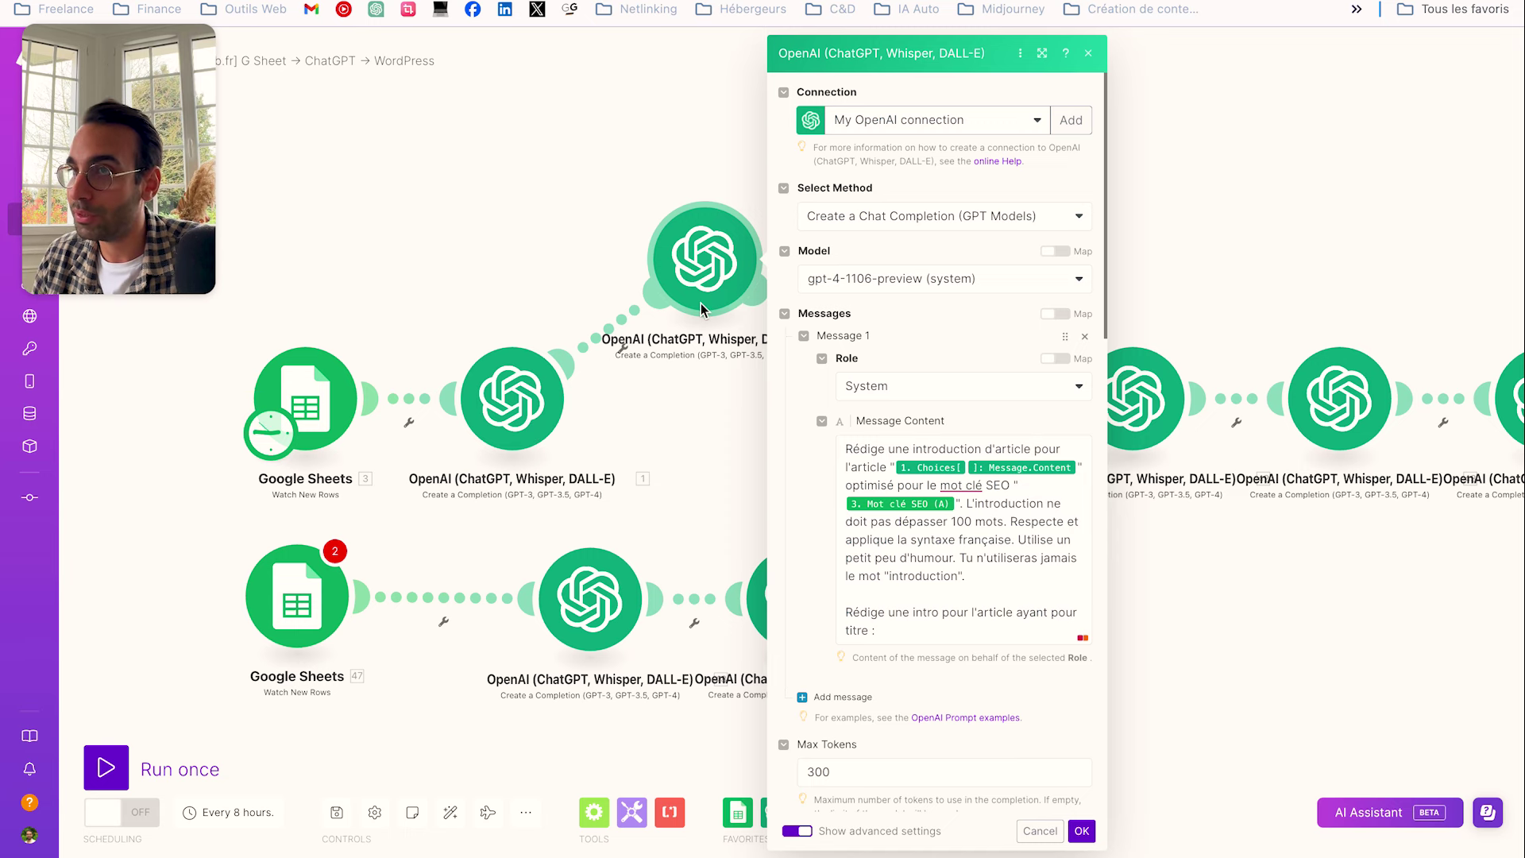
left_click(913, 556)
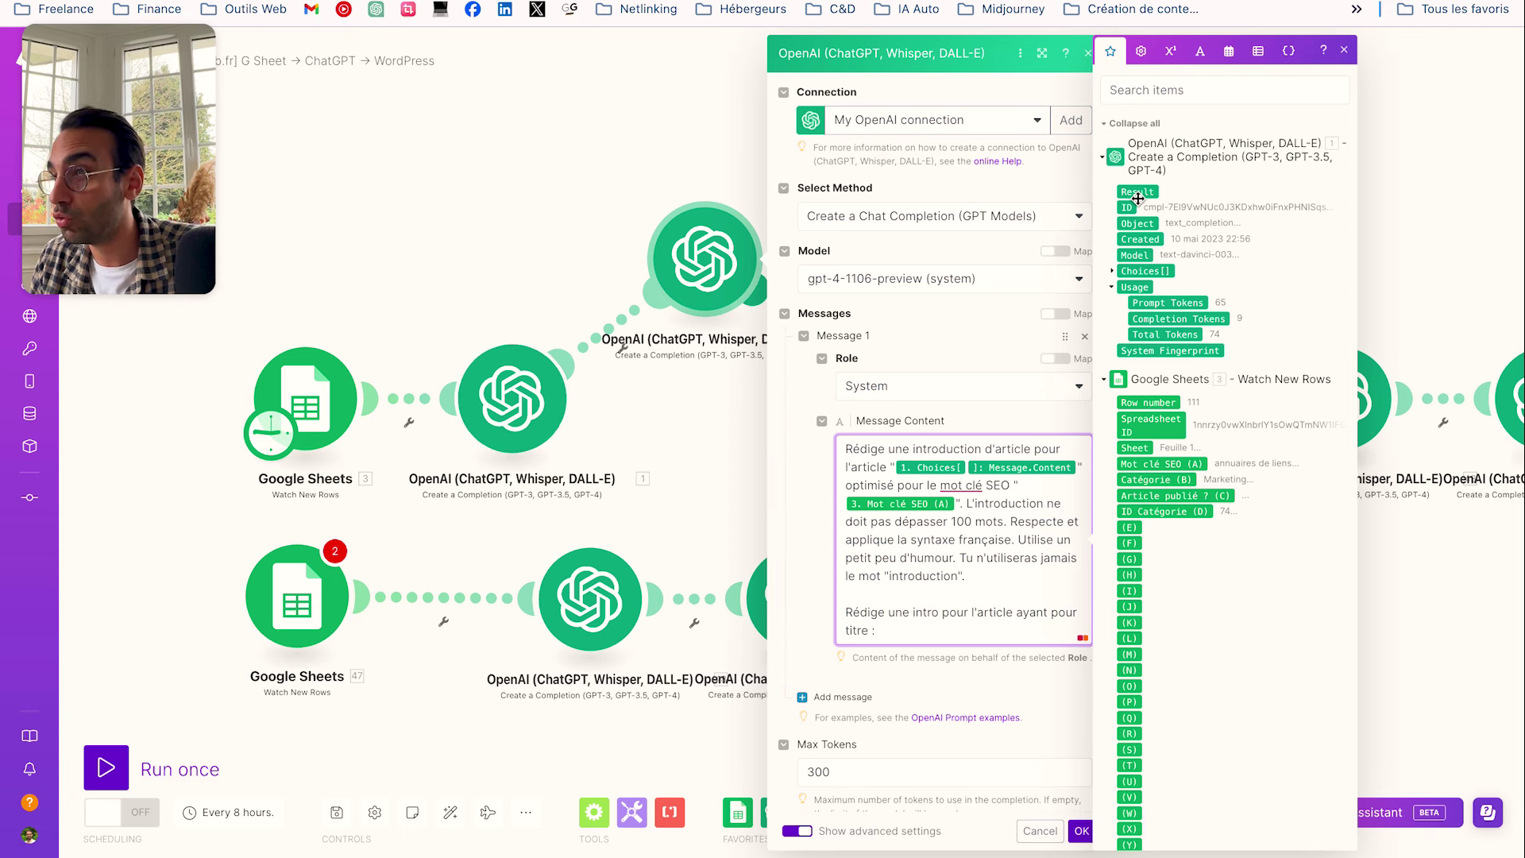
left_click(1116, 271)
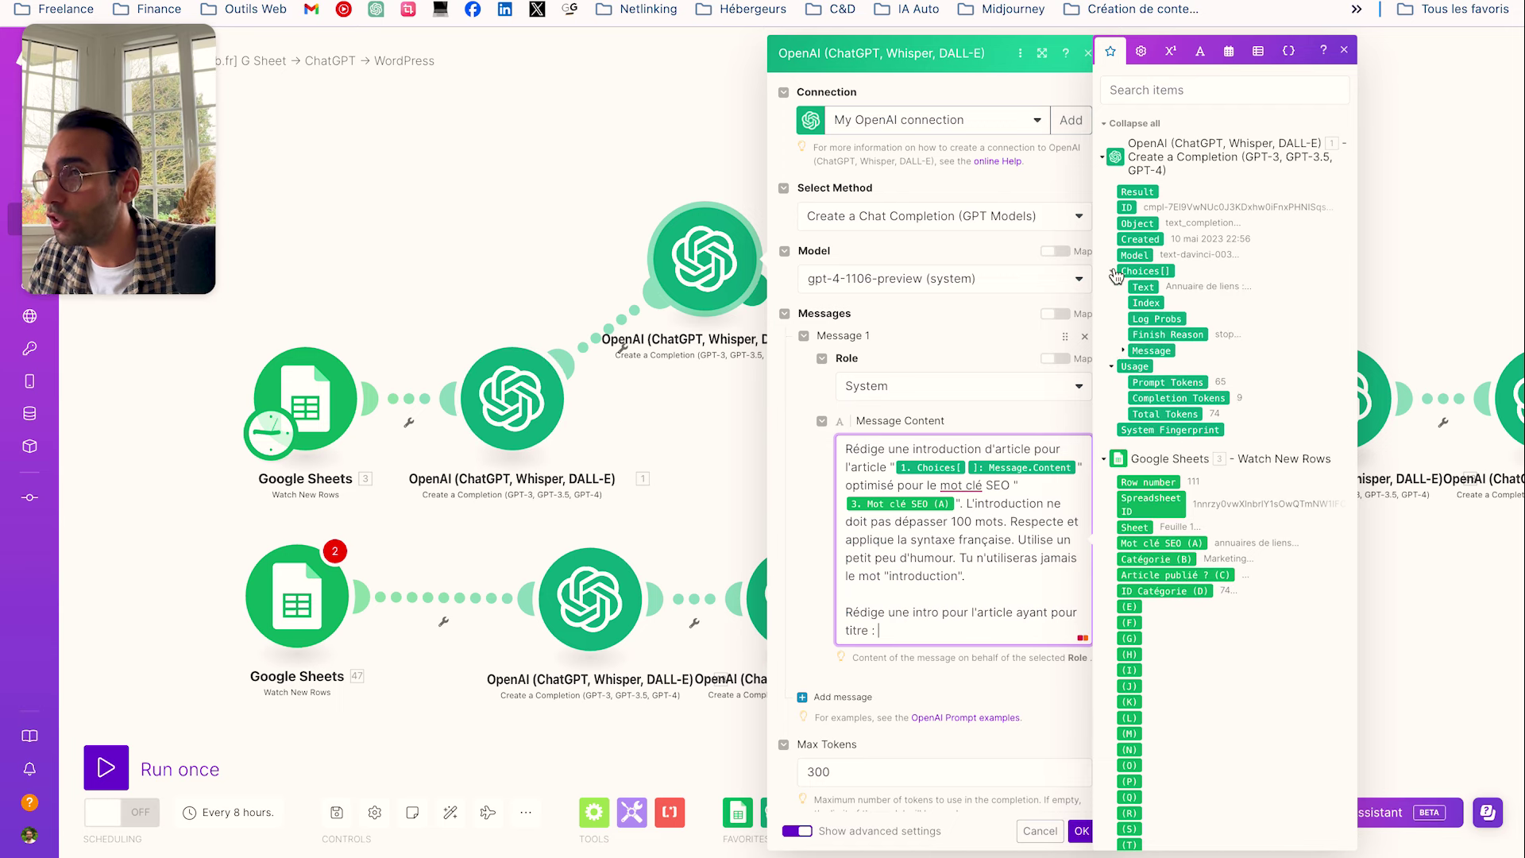
left_click(1136, 351)
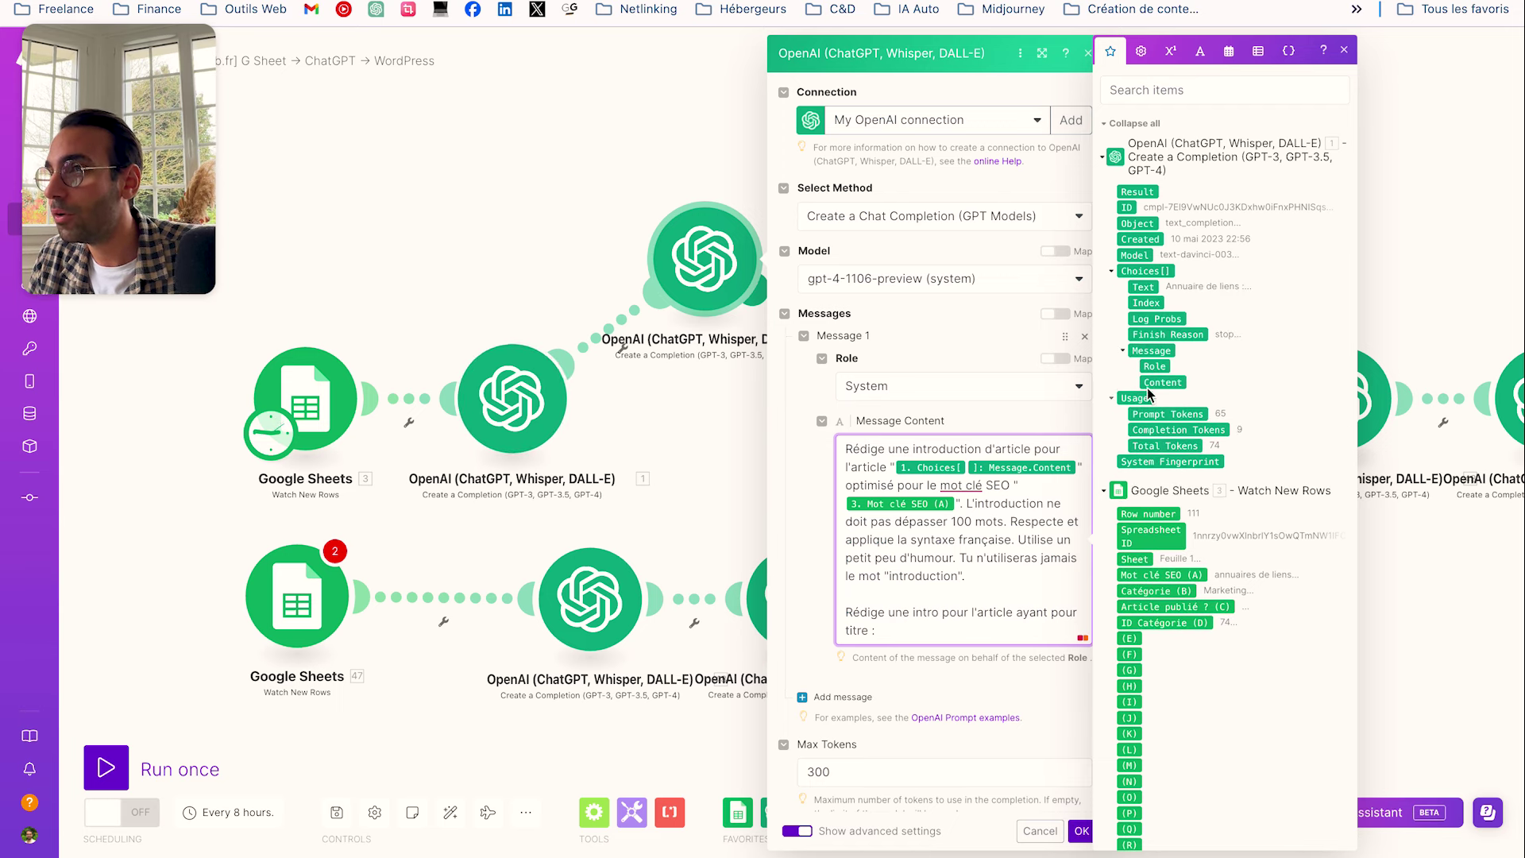
left_click(1141, 287)
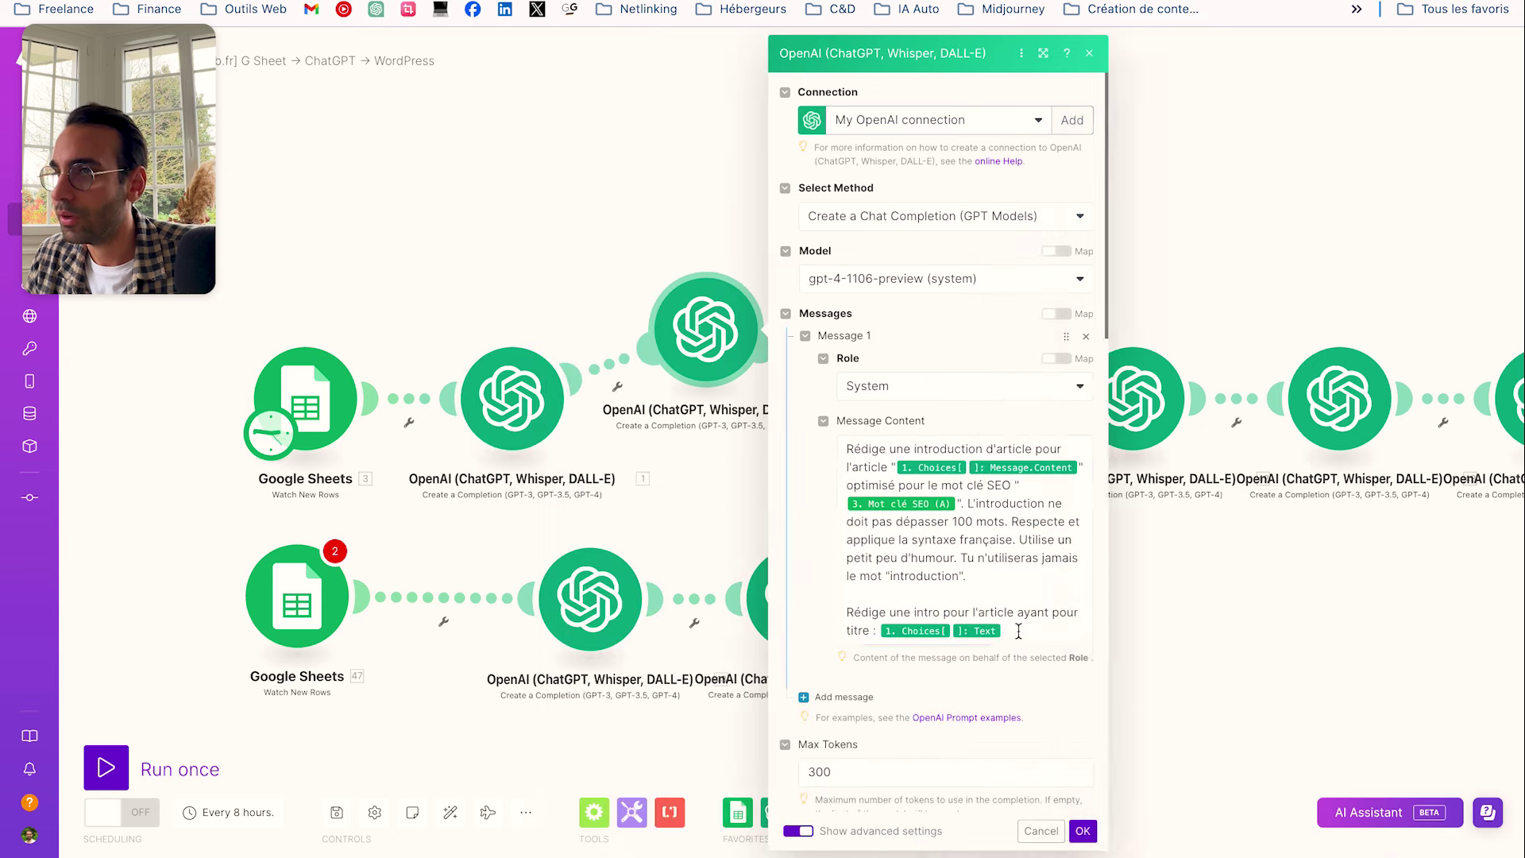
Copy the Choices[] Message.Content variable to the end of the introduction prompt, after the Text variable, and leave the module settings
left_click(1021, 628)
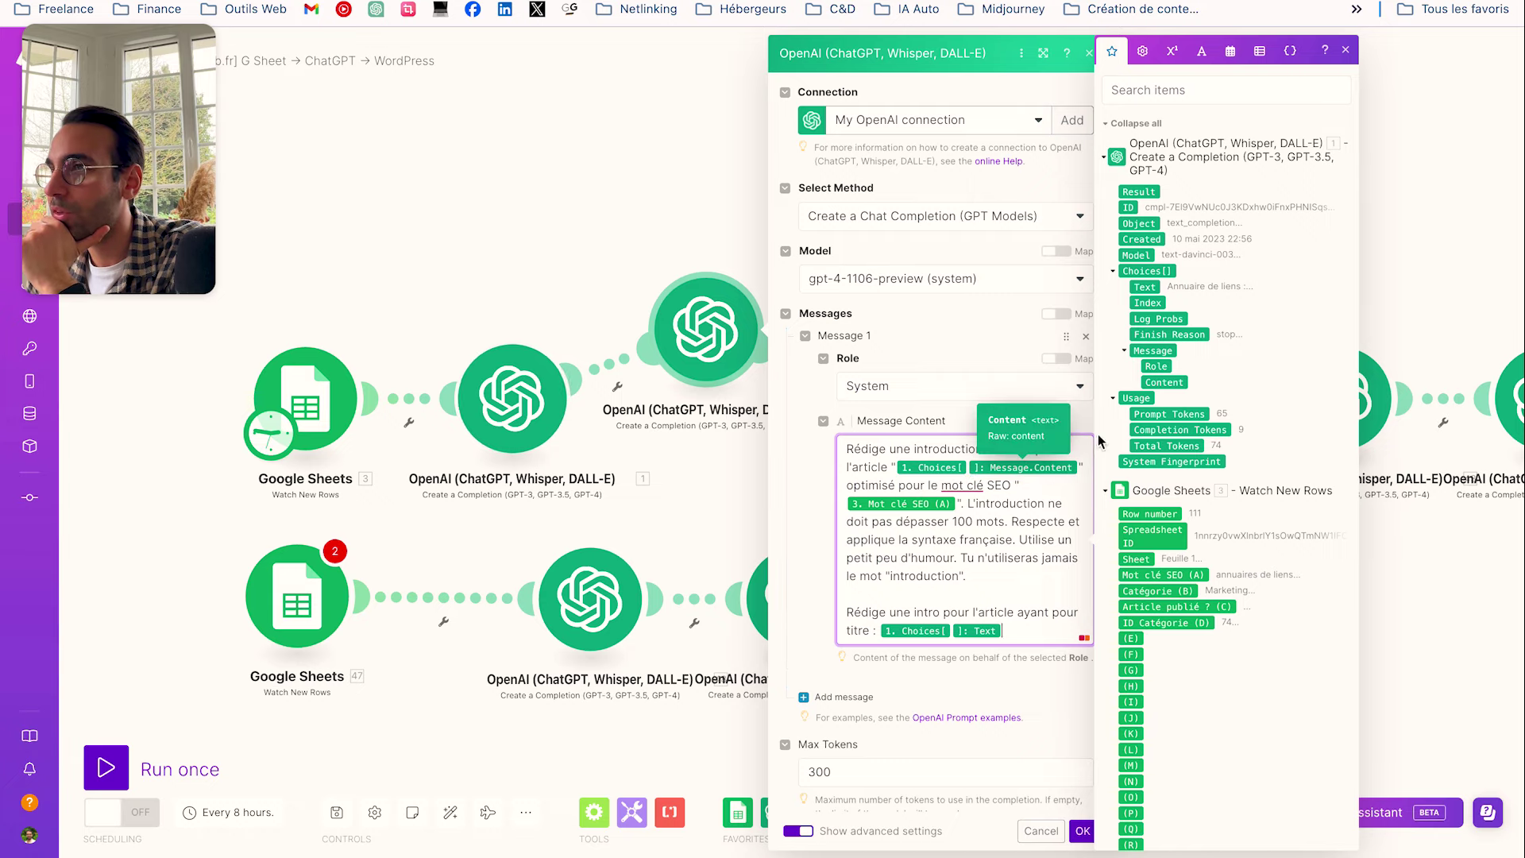
left_click_drag(1060, 470, 1051, 627)
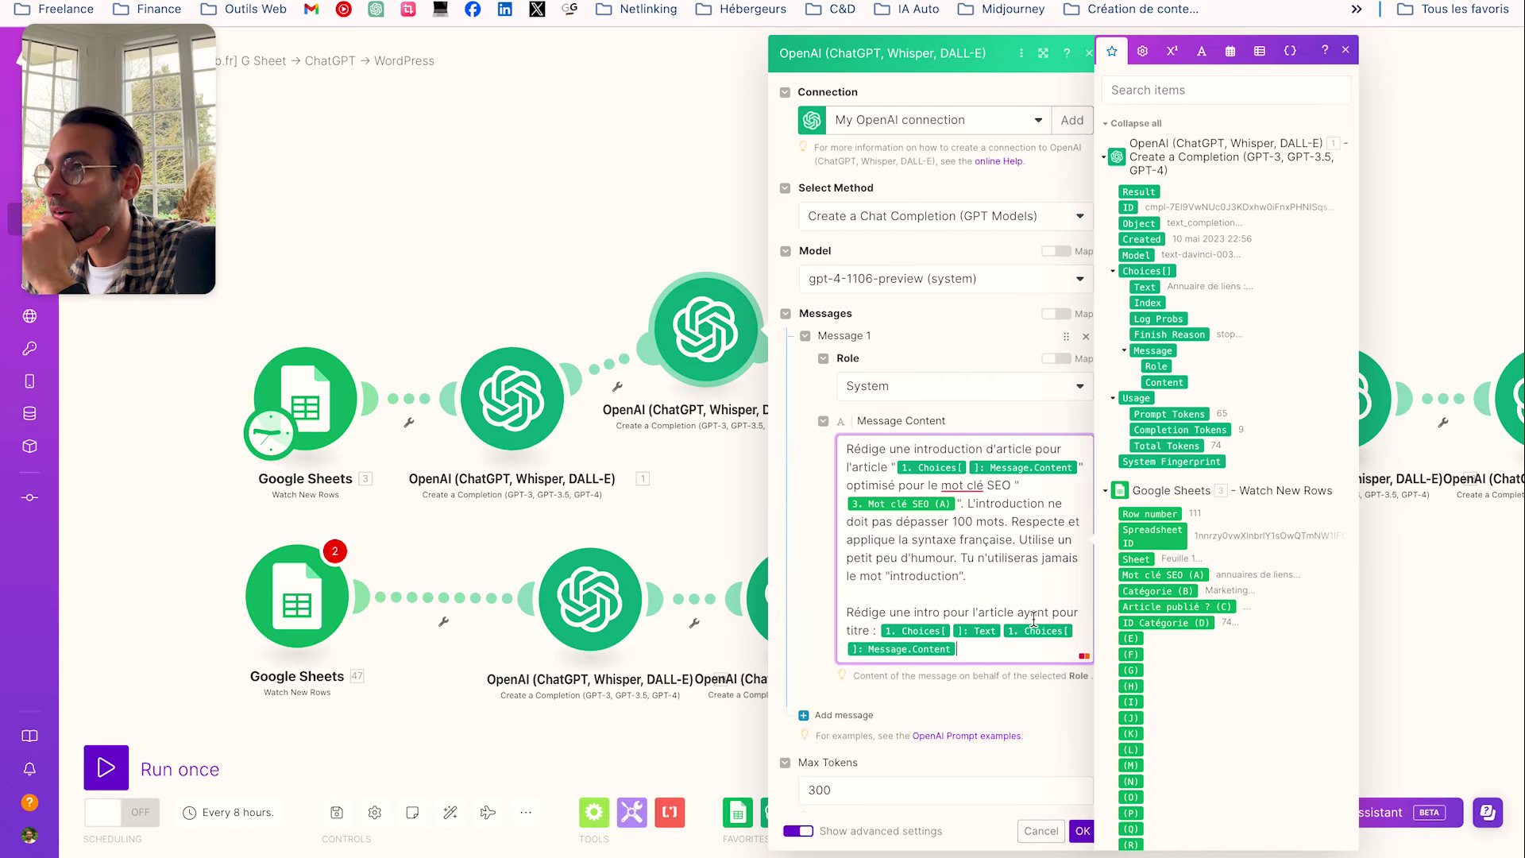
scroll(1204, 274, "down", 1)
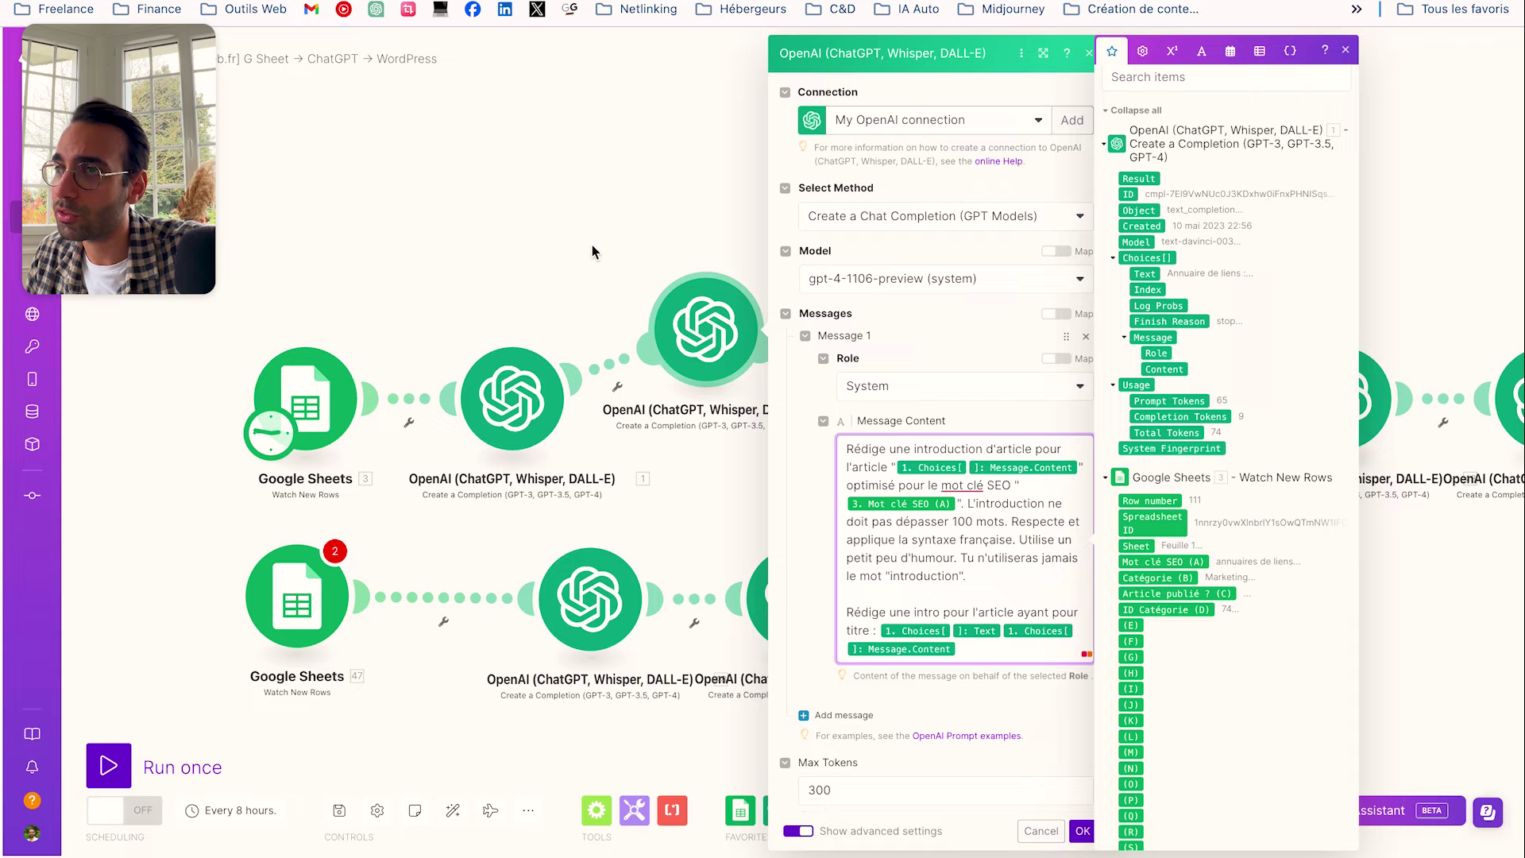
left_click(592, 244)
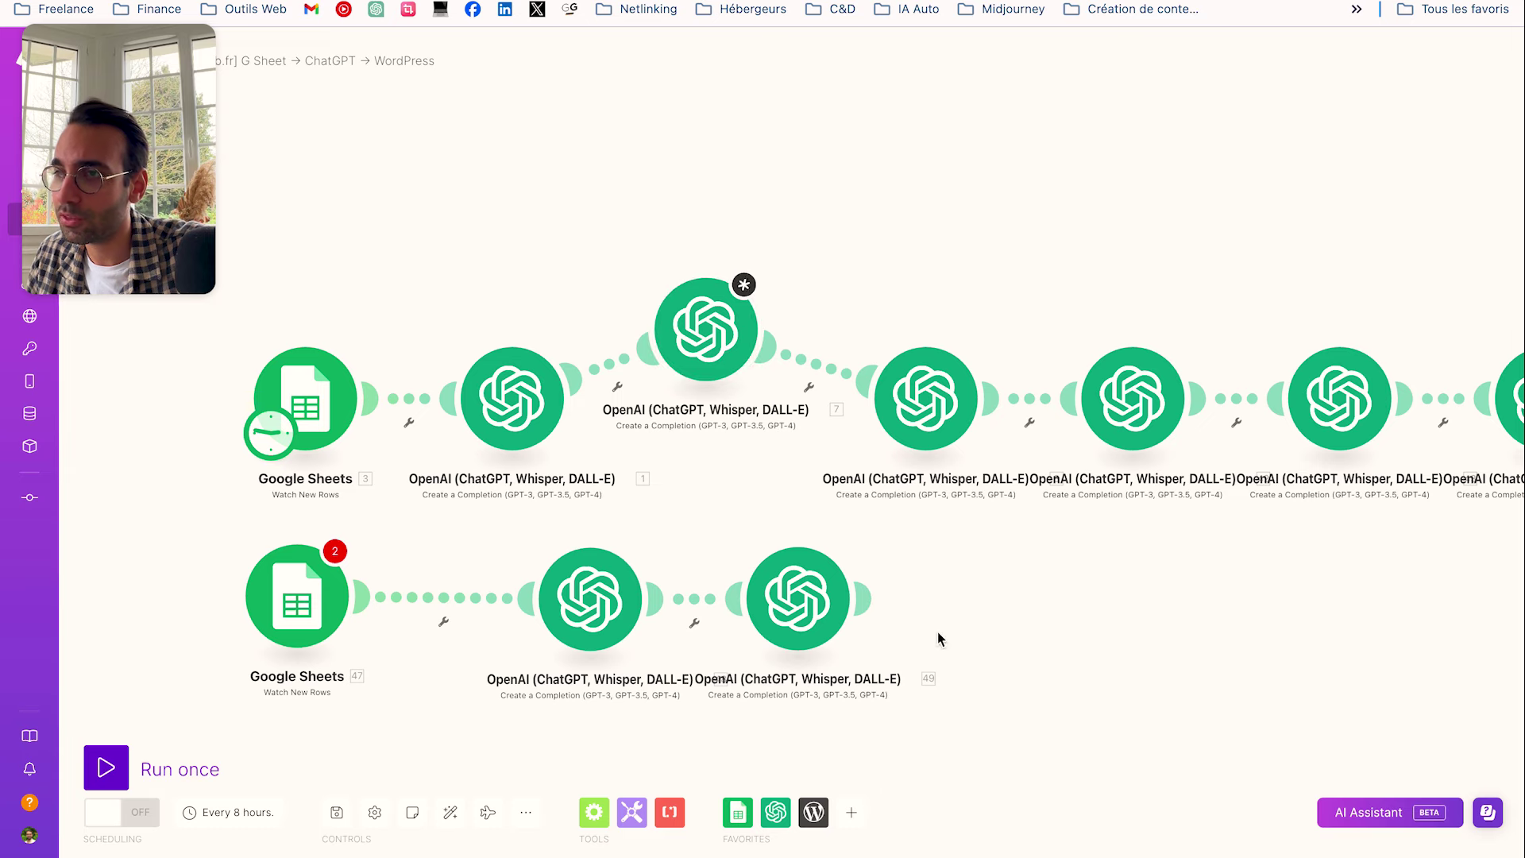
Remove the lower chain of modules, run the scenario once and force the execution to stop
right_click(592, 636)
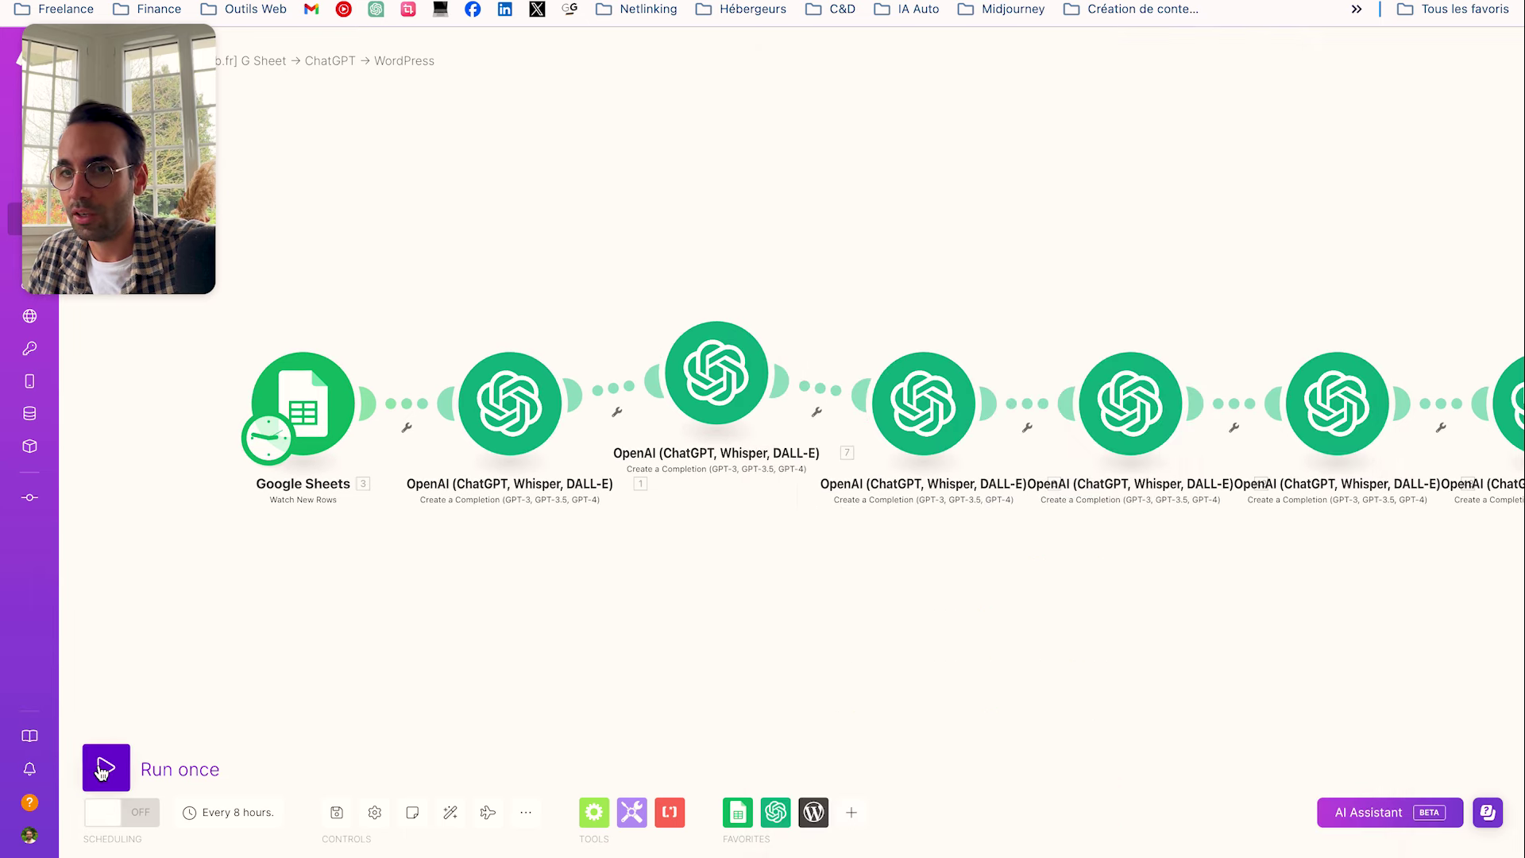
left_click(111, 764)
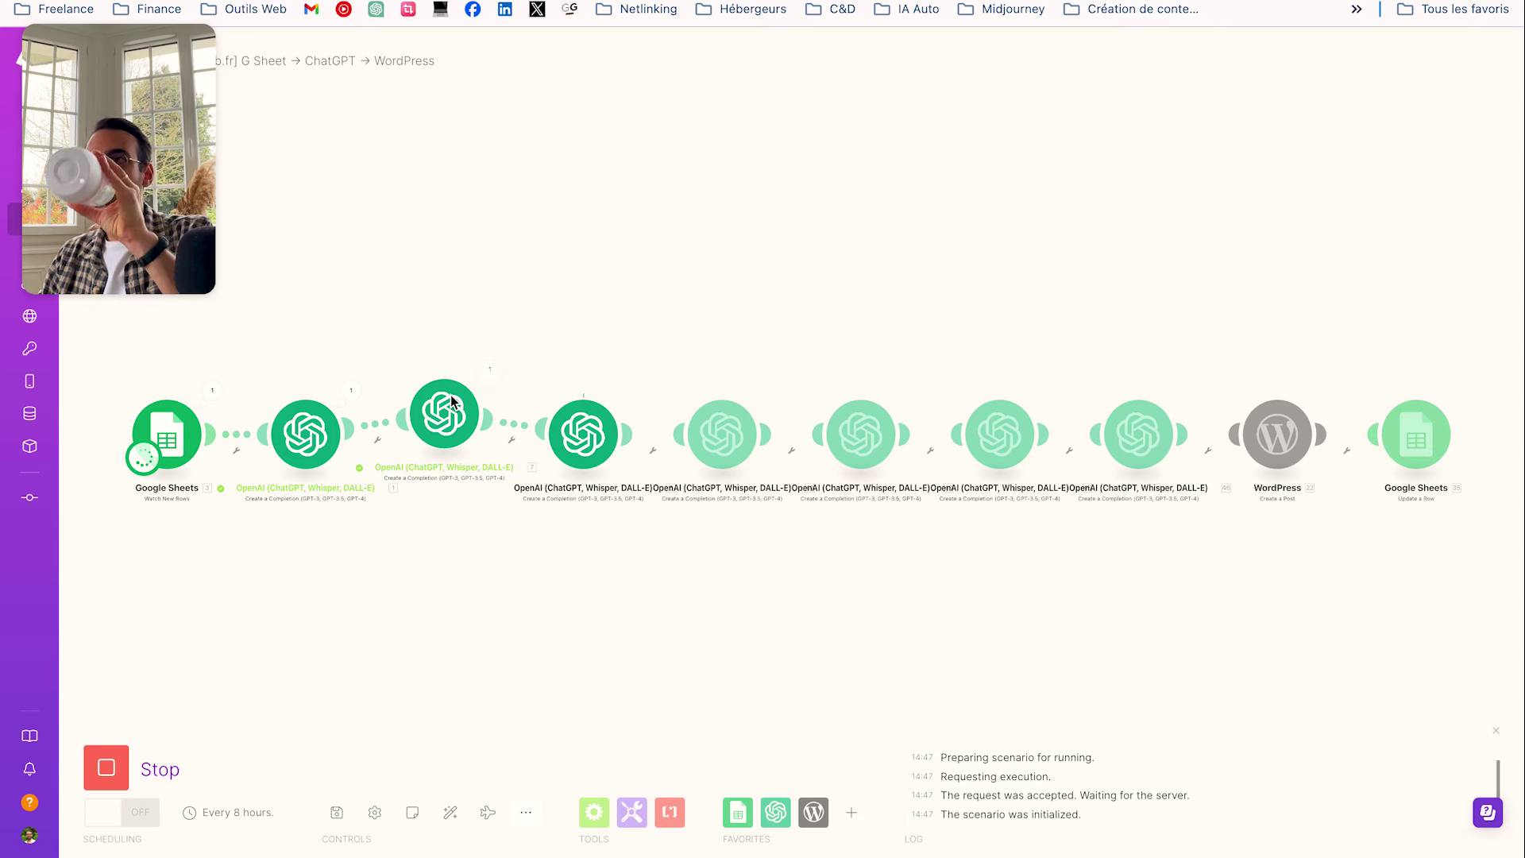
left_click(106, 768)
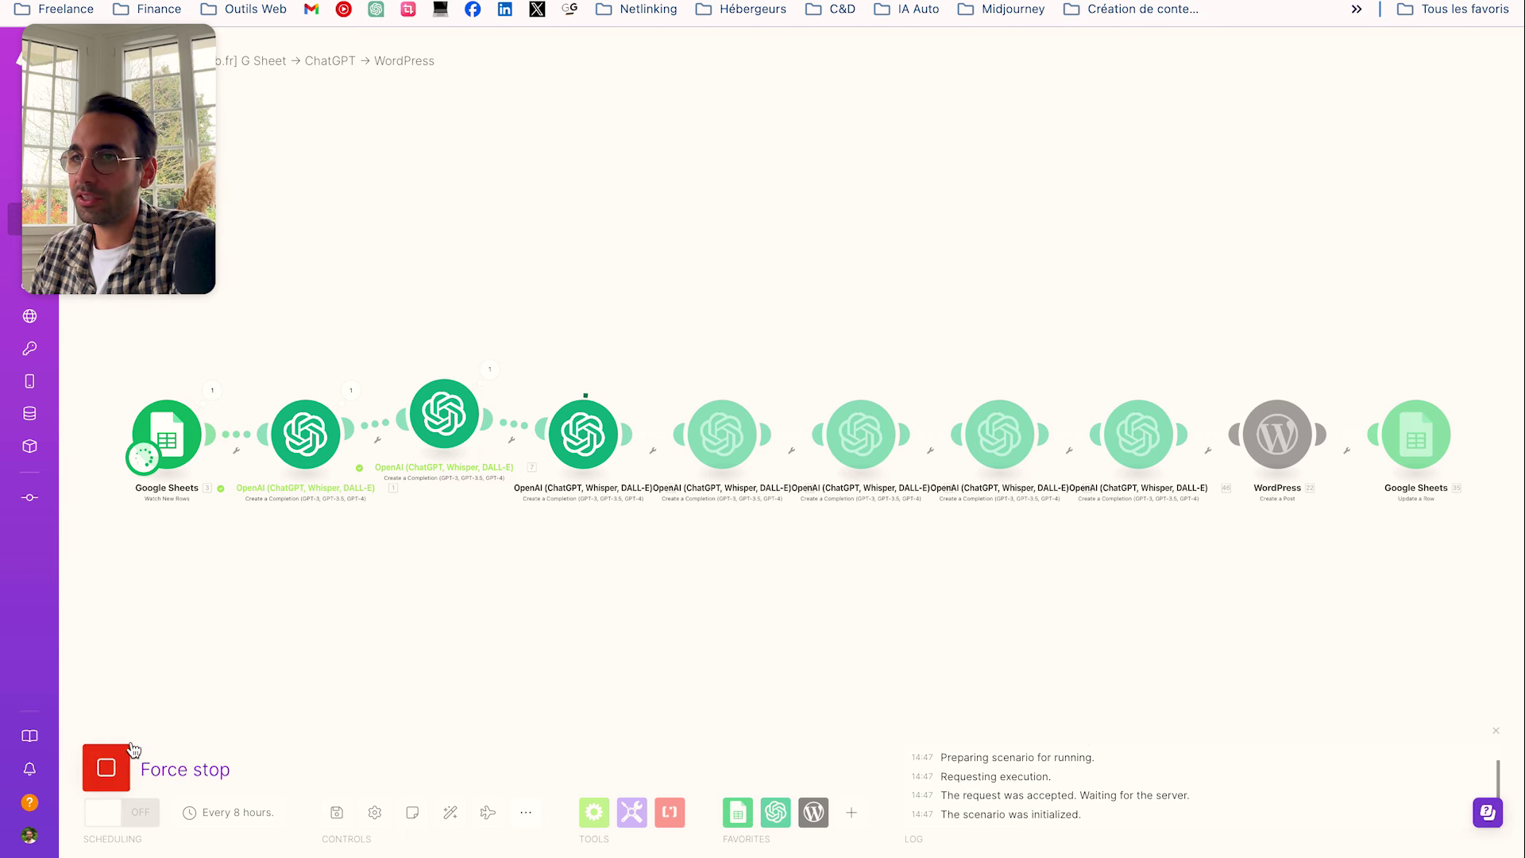
left_click(105, 767)
Inspect the second OpenAI module's run output, comparing the Result text with the Content under Choices and Message
scroll(422, 381, "up", 3)
left_click(526, 367)
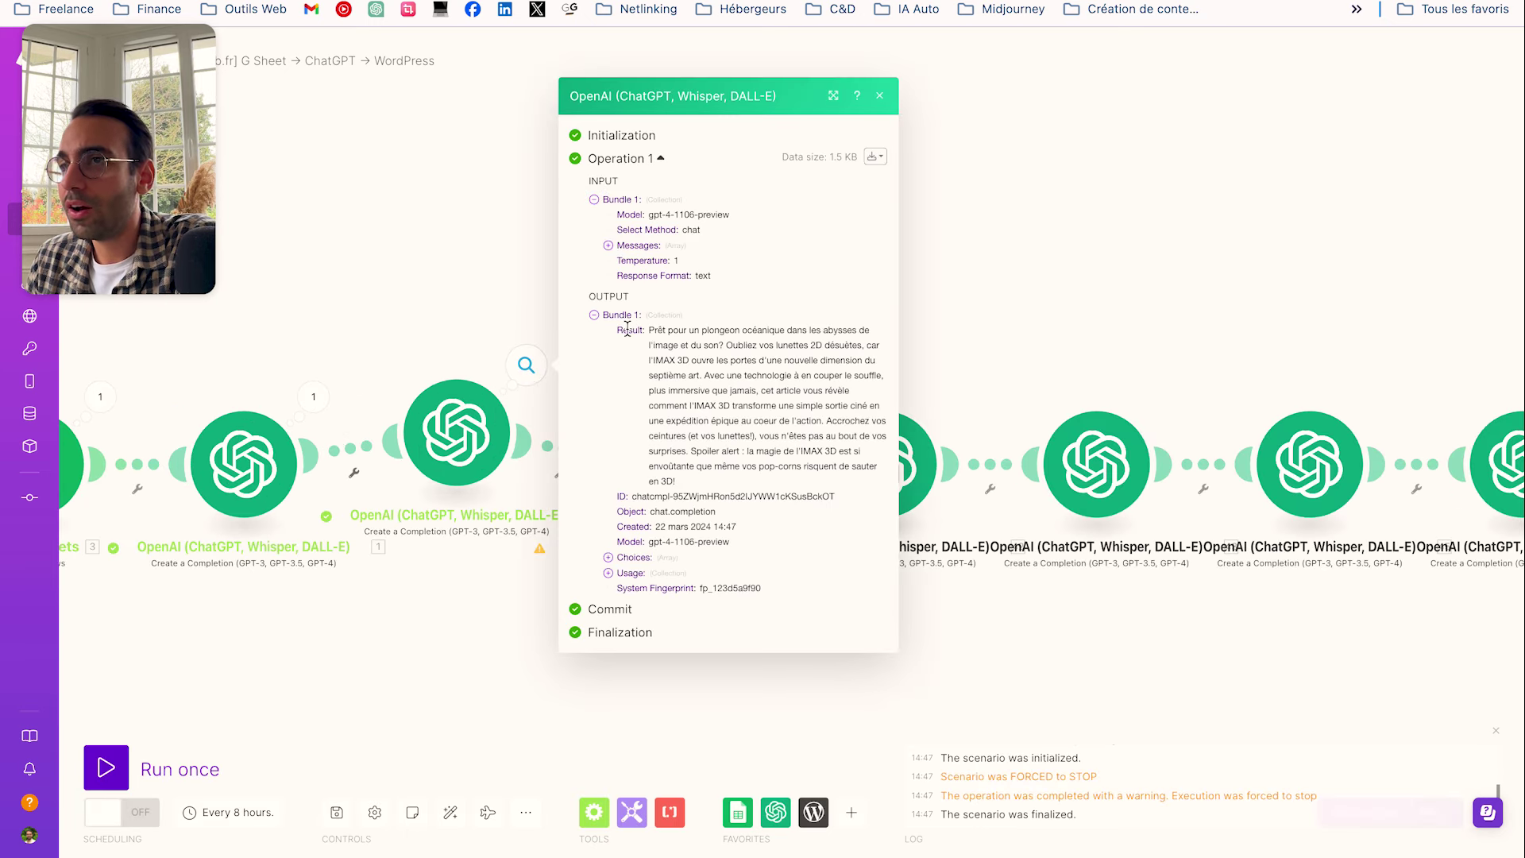
left_click_drag(665, 331, 800, 454)
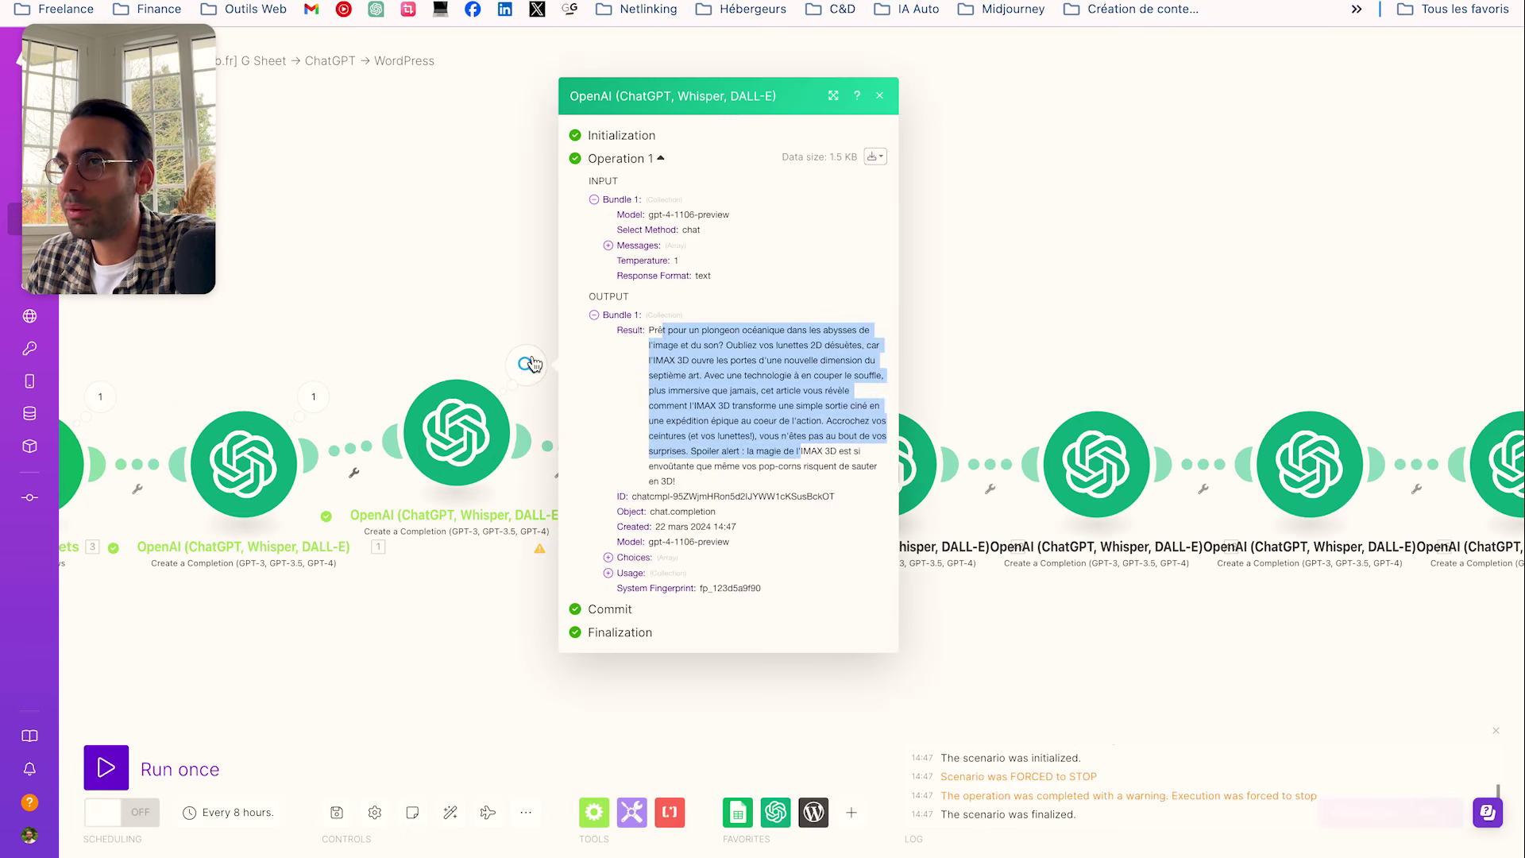
scroll(508, 317, "left", 3)
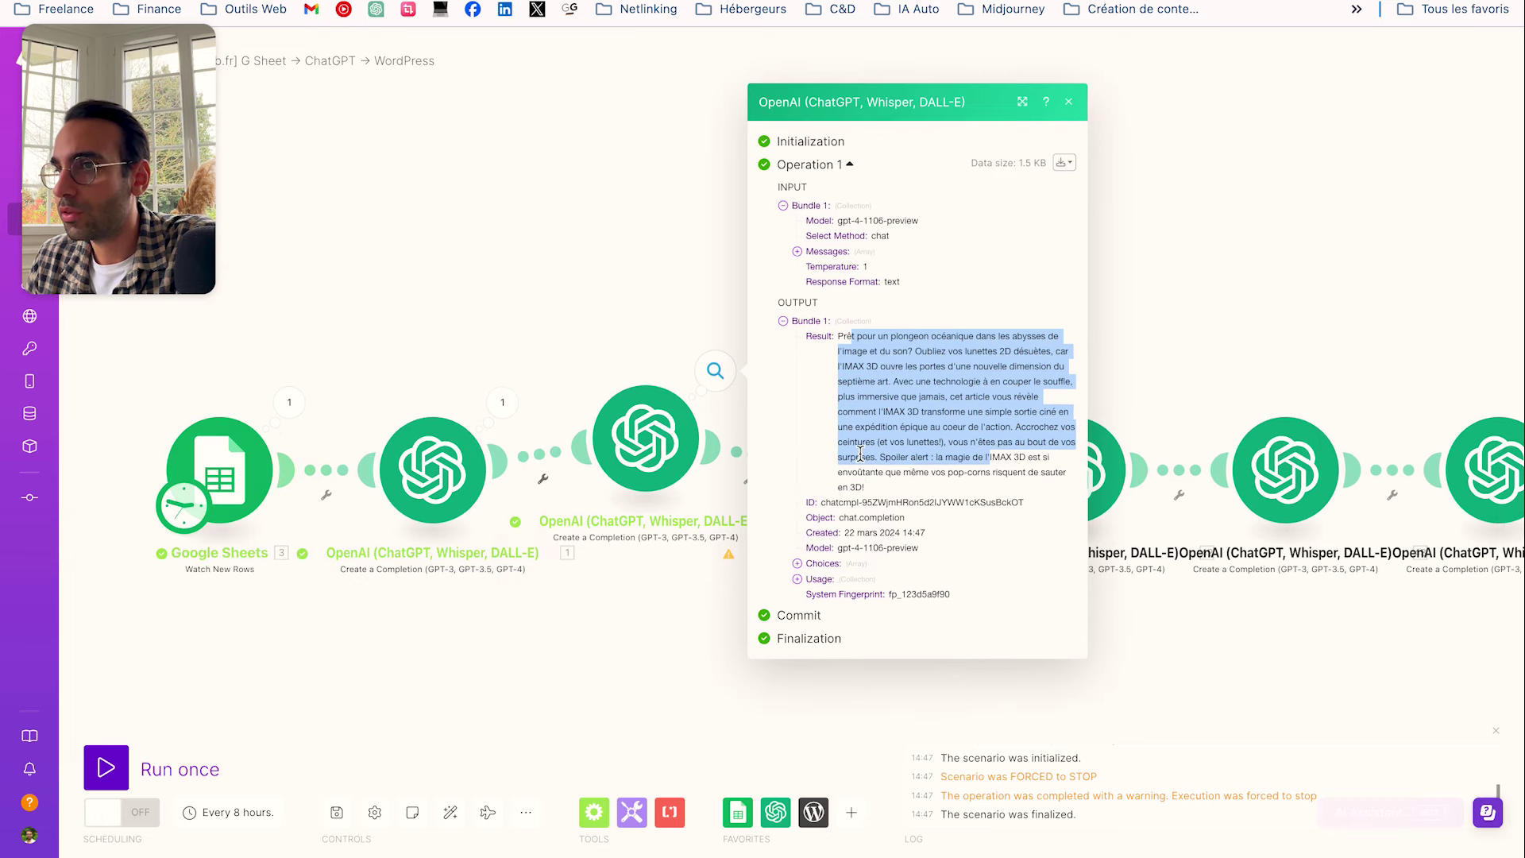
left_click(814, 563)
left_click(826, 571)
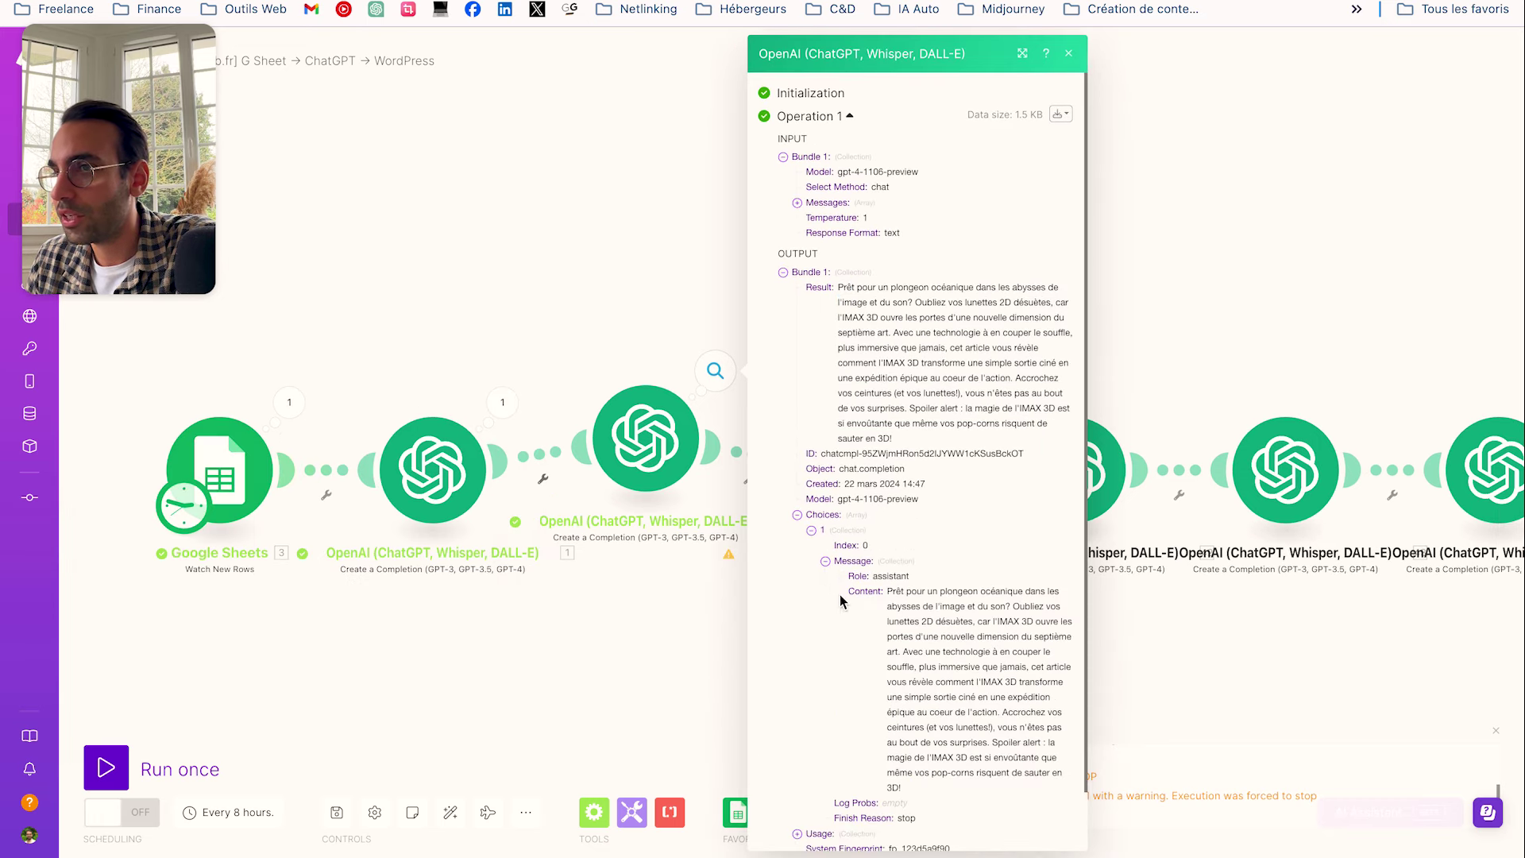
left_click_drag(915, 645, 1065, 729)
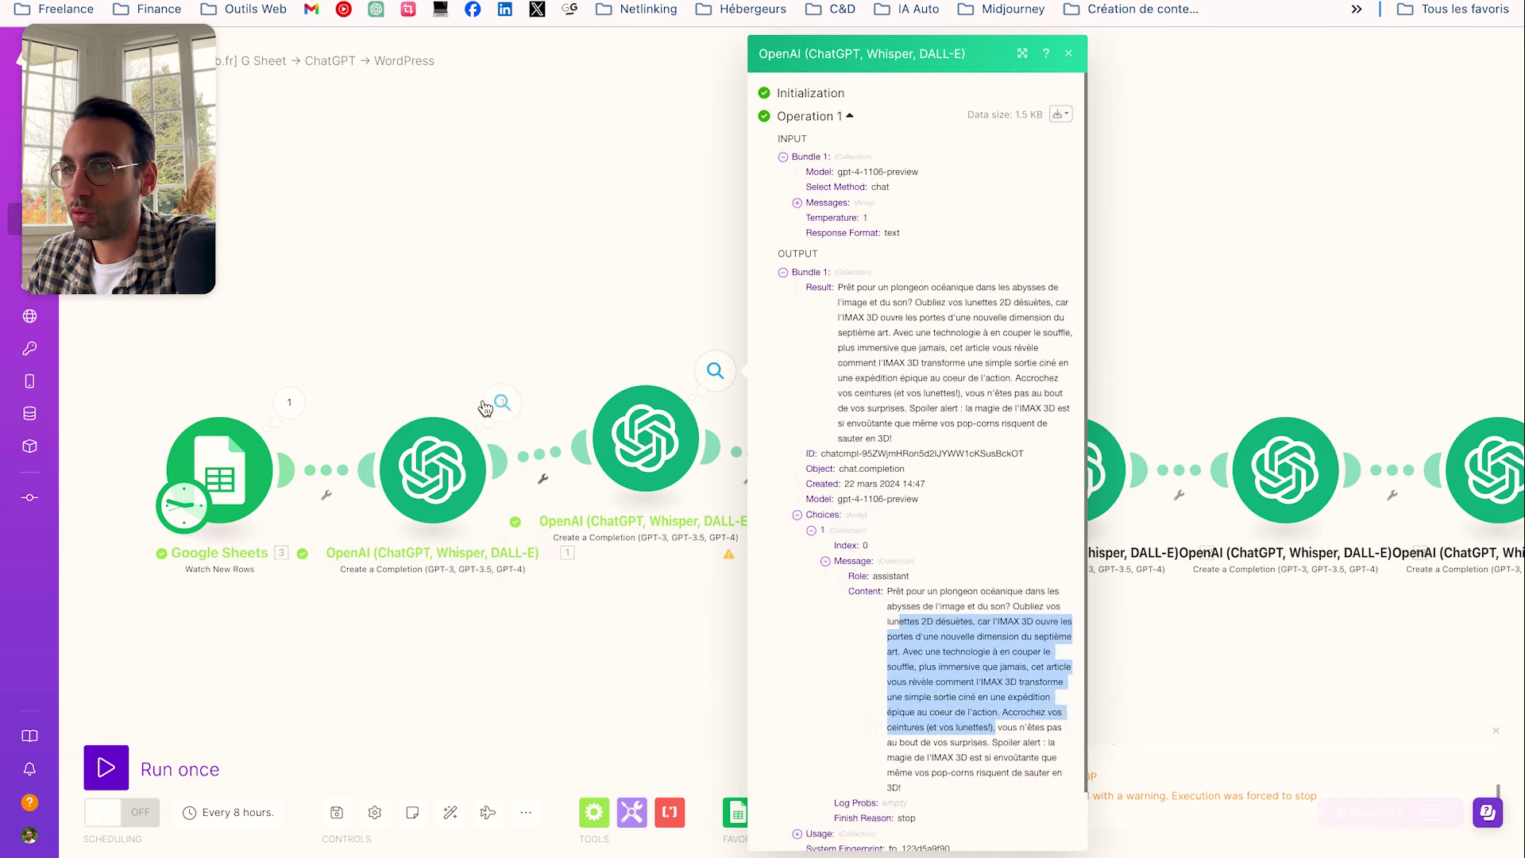
Inspect the first OpenAI module's run output down to the title in the Content under Choices and Message
left_click(496, 405)
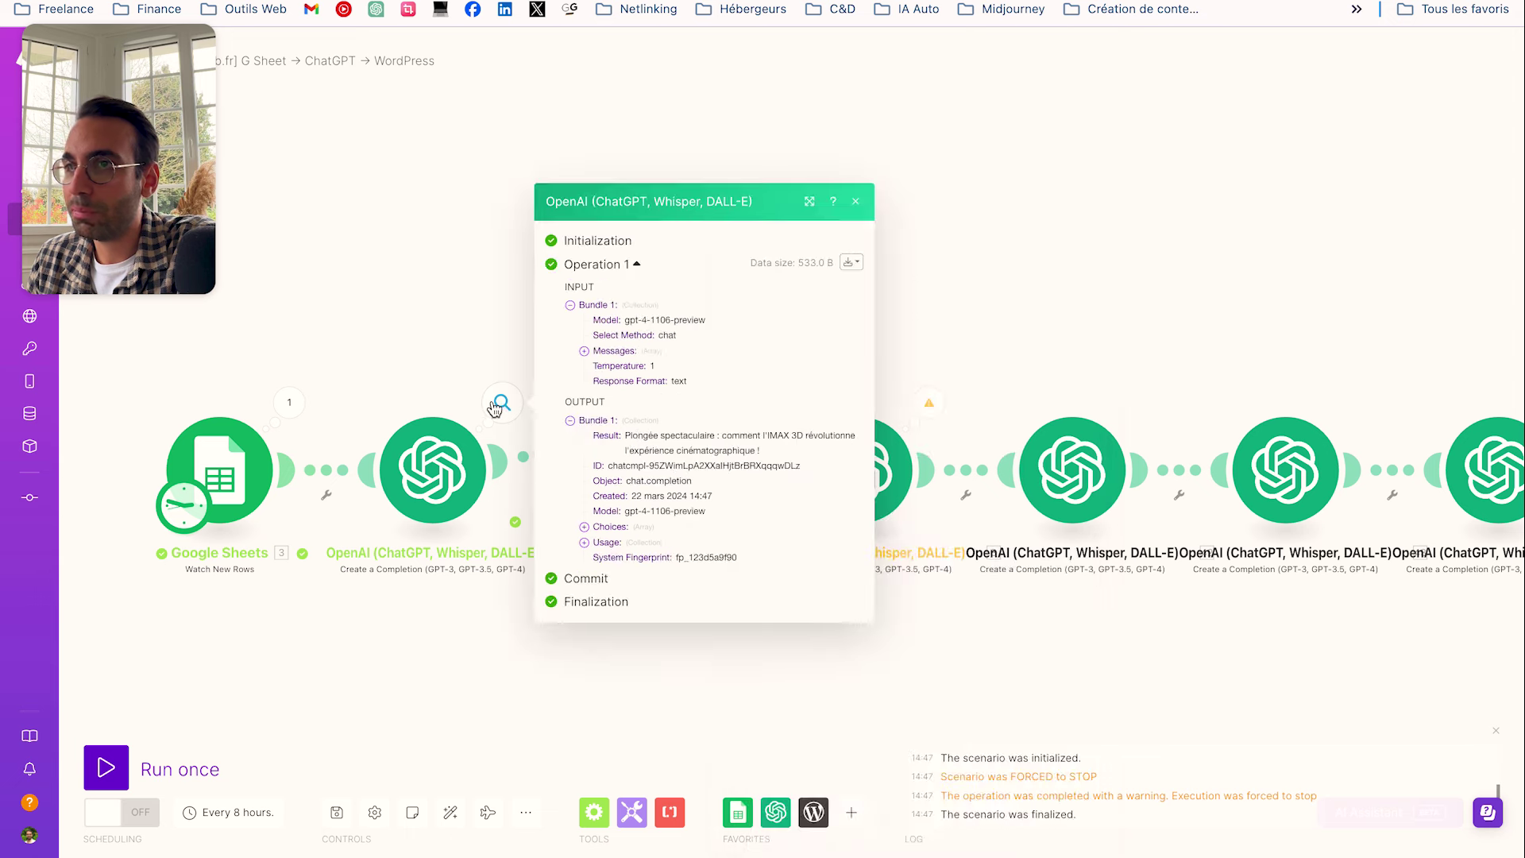
left_click(586, 527)
left_click(599, 534)
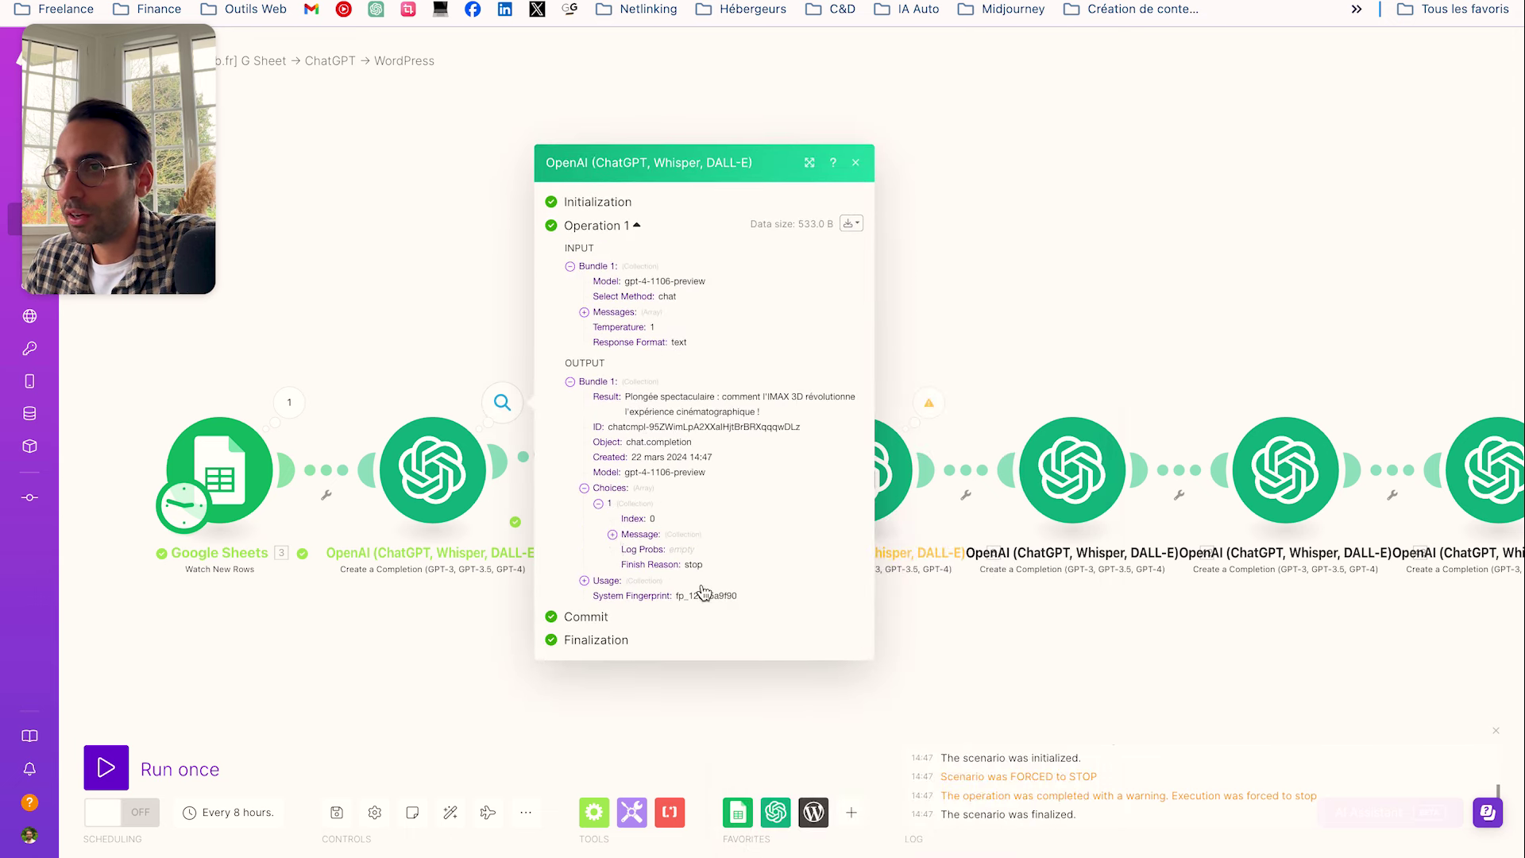
left_click(611, 535)
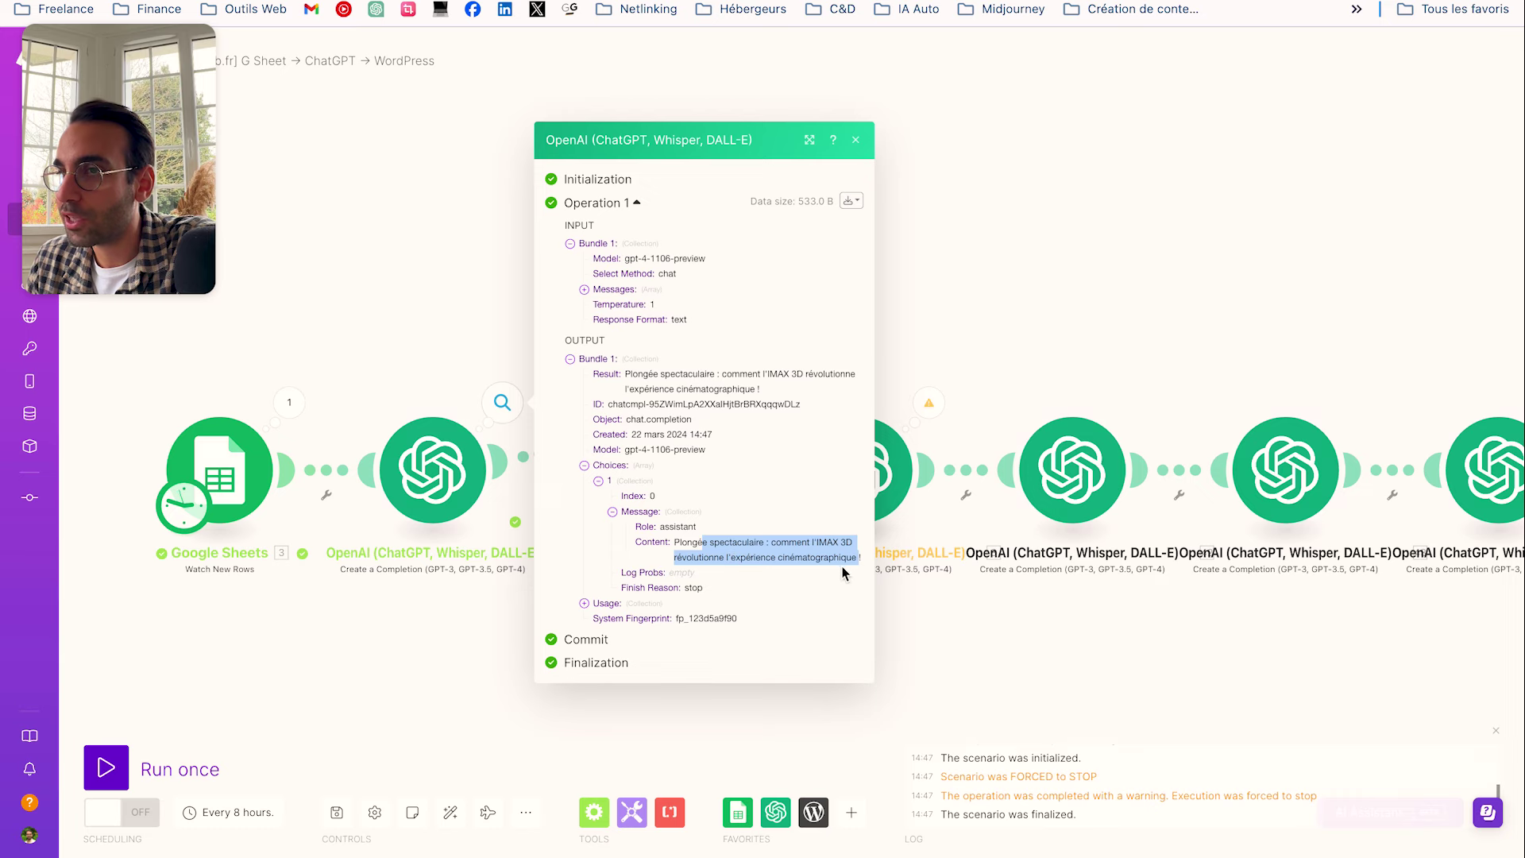
left_click(1126, 310)
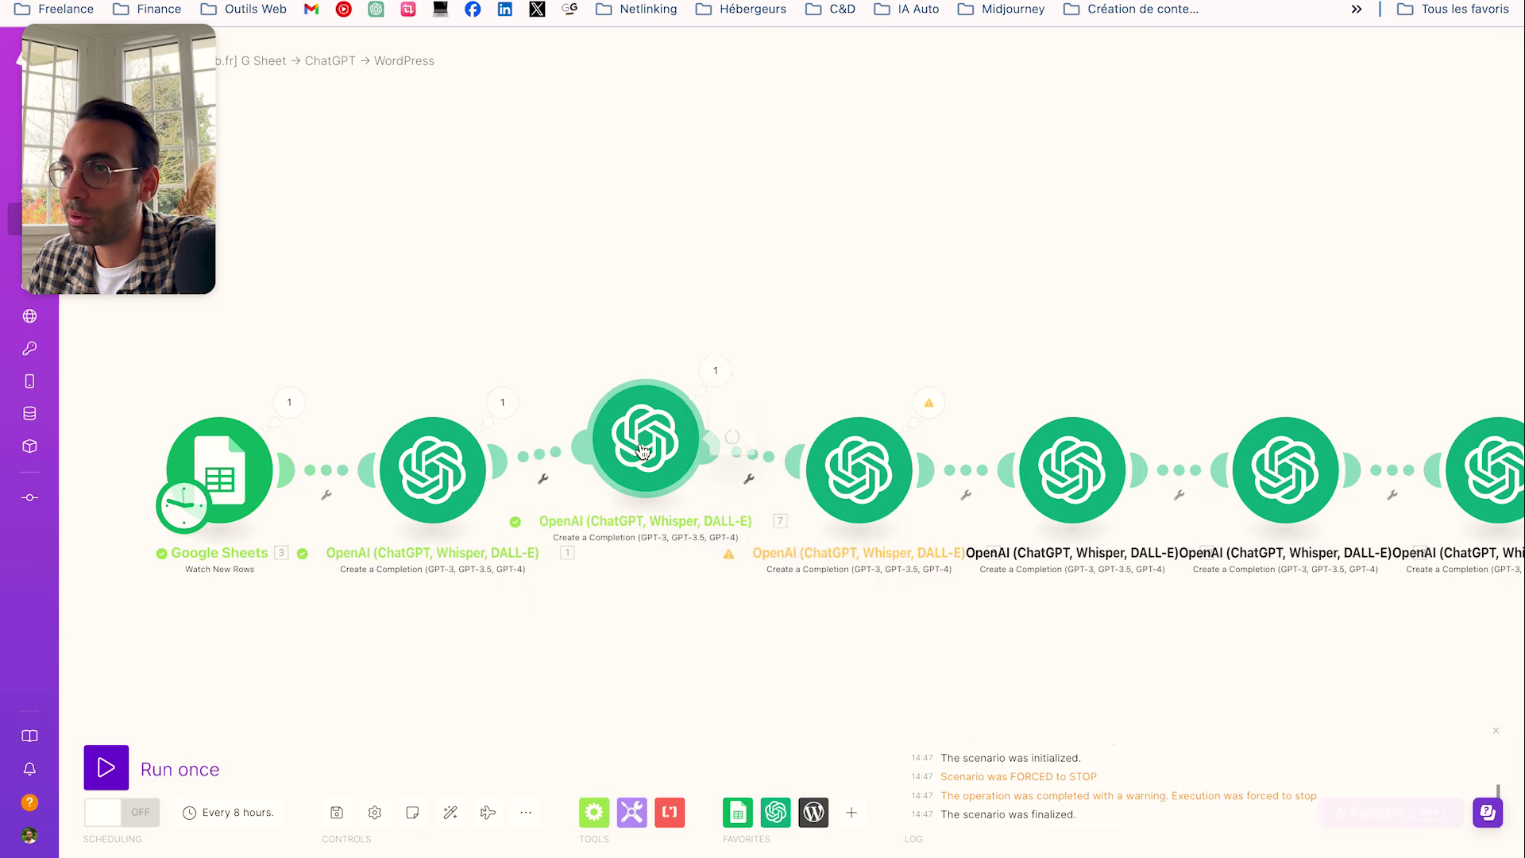
Append the line "Rédige une intro pour l'article" with the first module's Choices[] Message.Content variable to the second OpenAI module's prompt
left_click(644, 449)
left_click(911, 576)
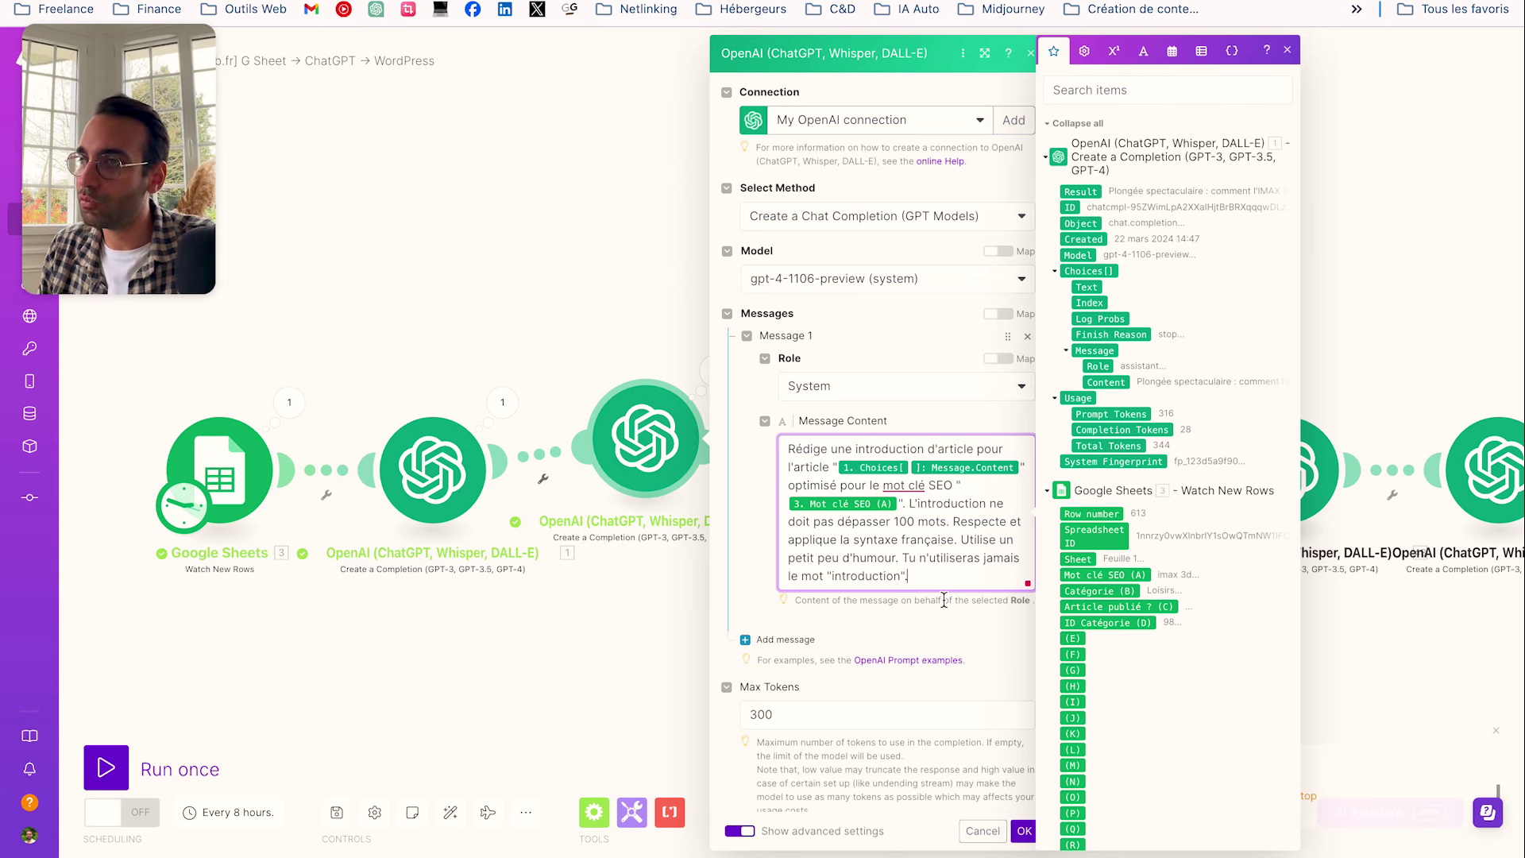
key("Return")
key("Return")
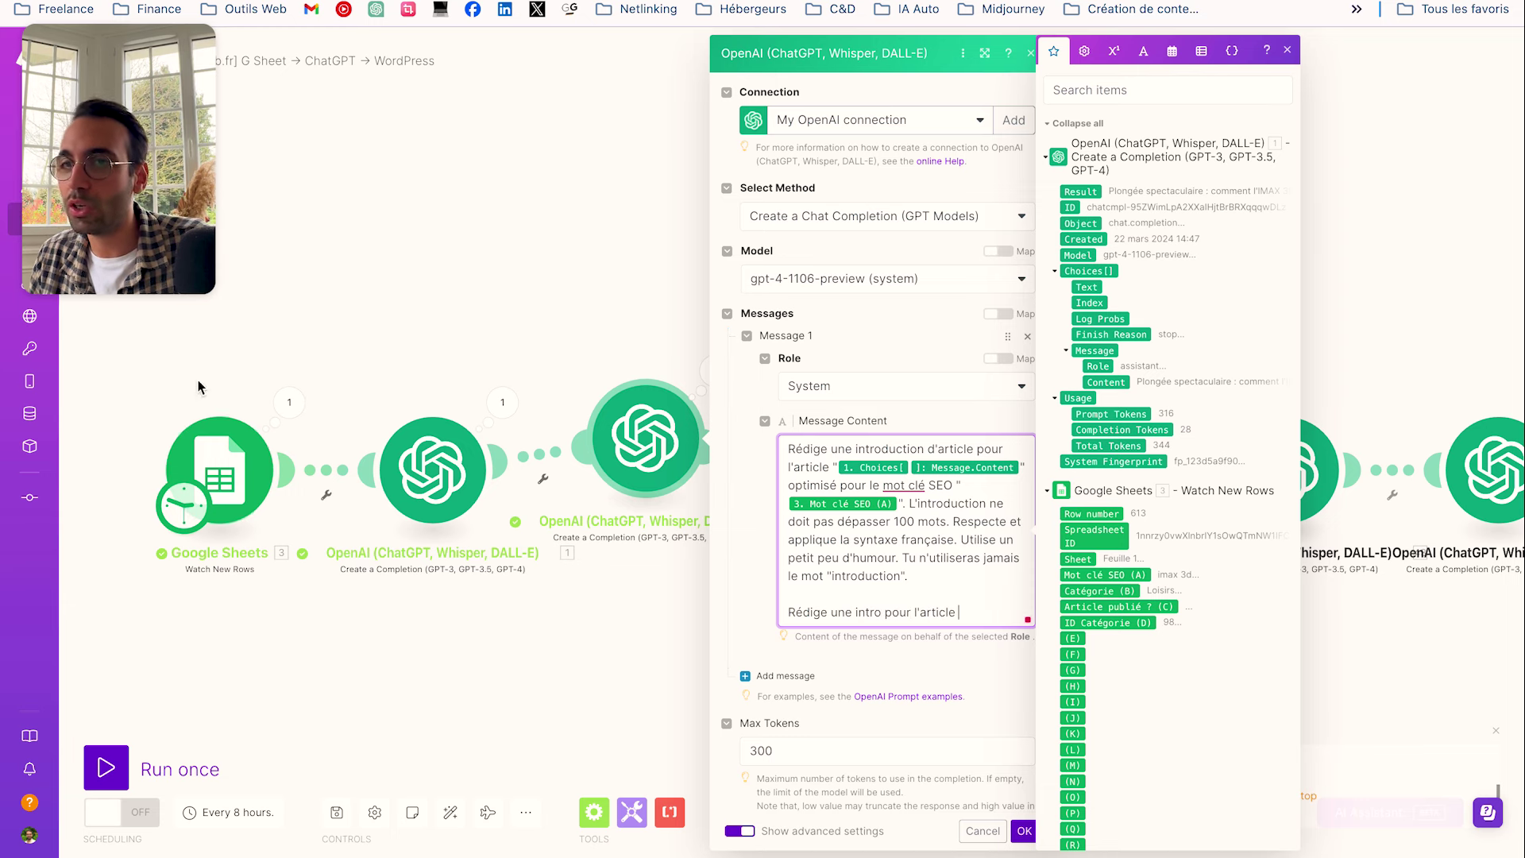
left_click(1057, 272)
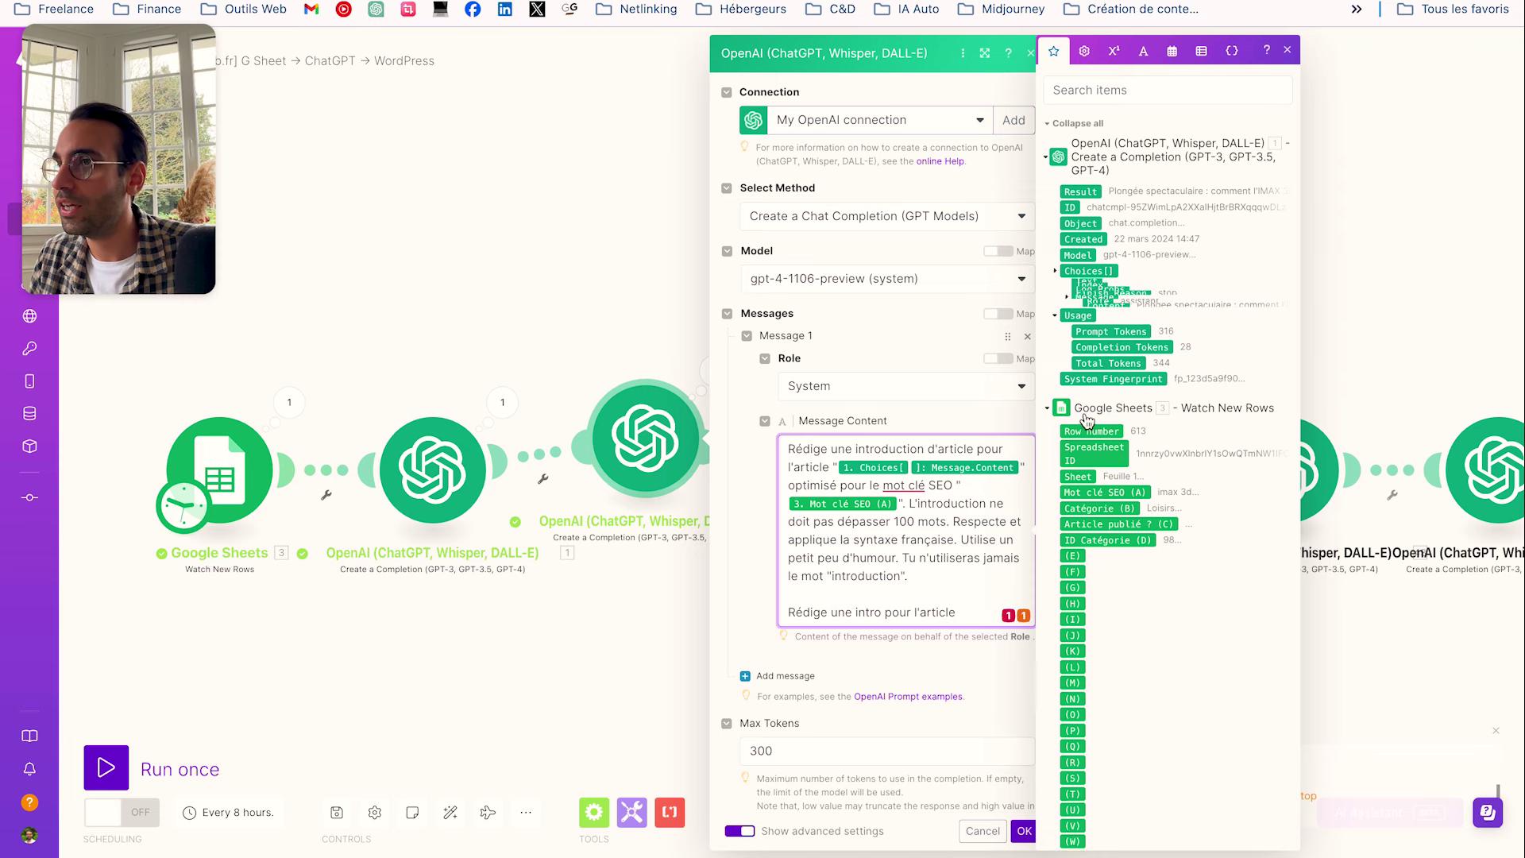
left_click(1057, 287)
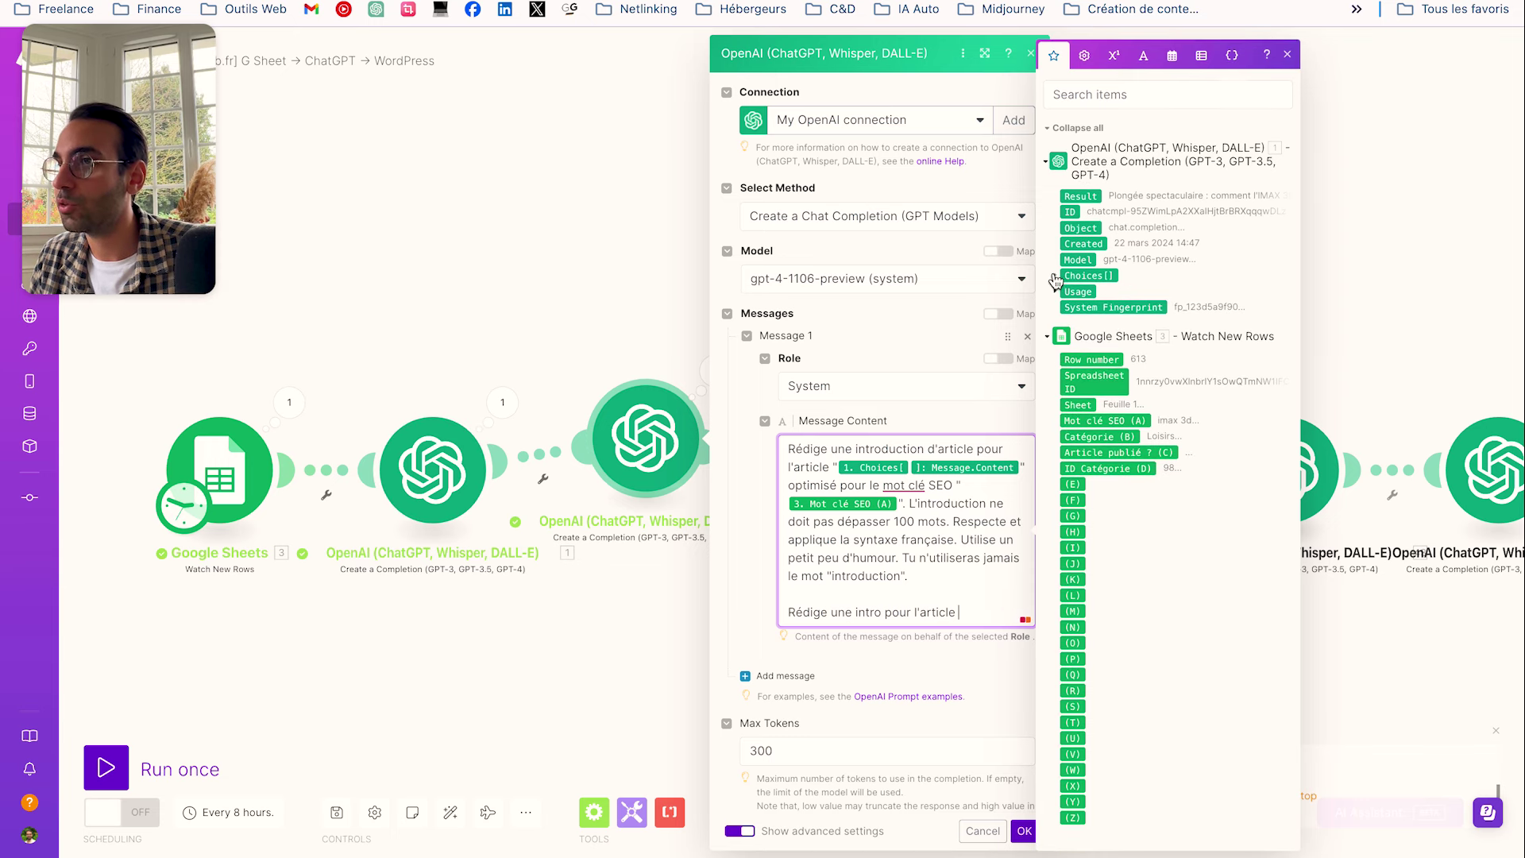
left_click(1056, 271)
left_click(1068, 351)
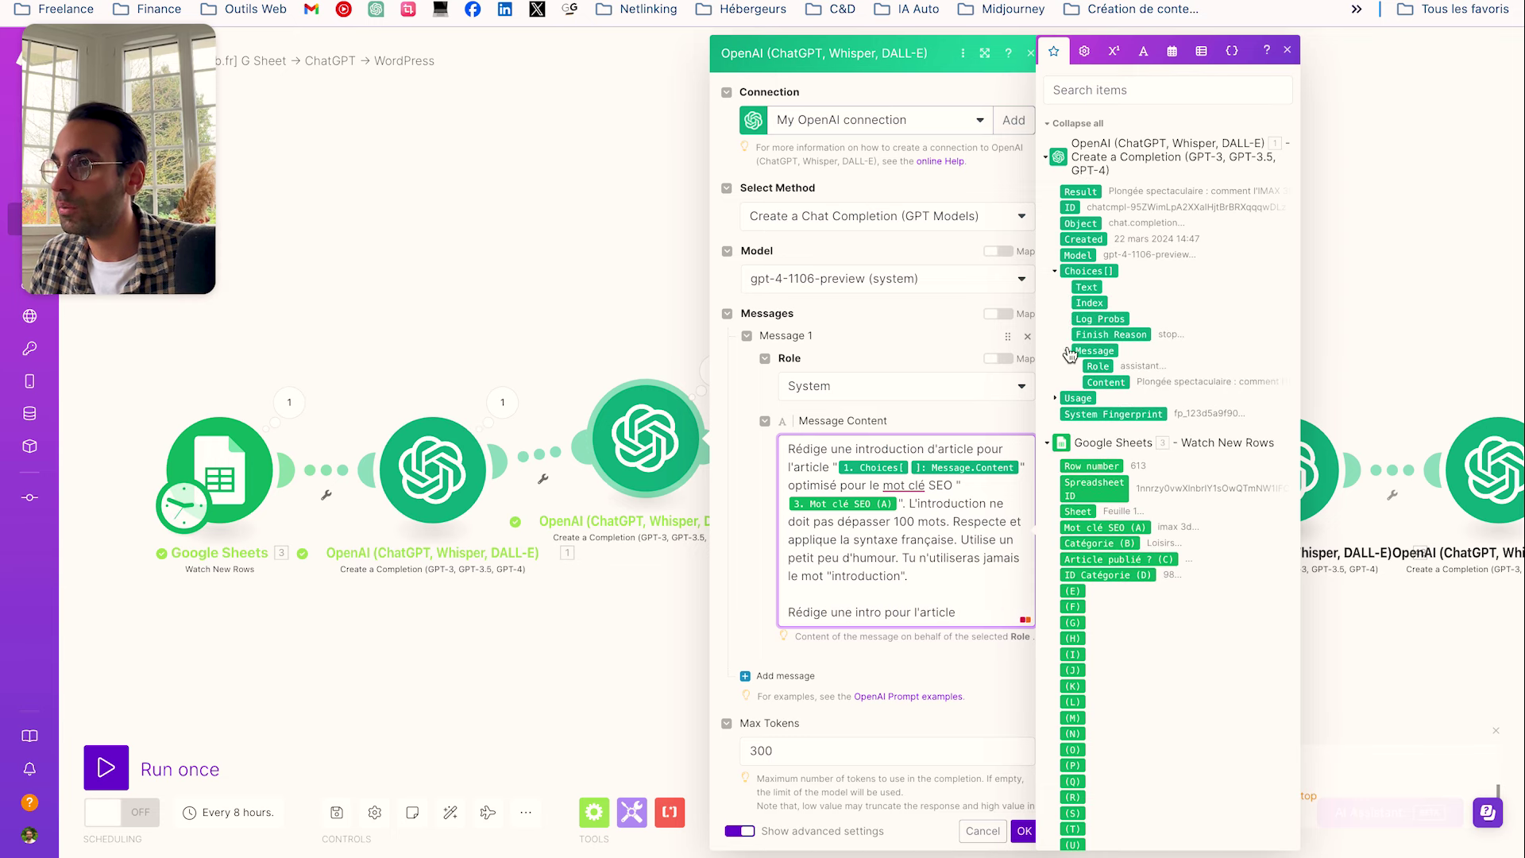
left_click(1105, 383)
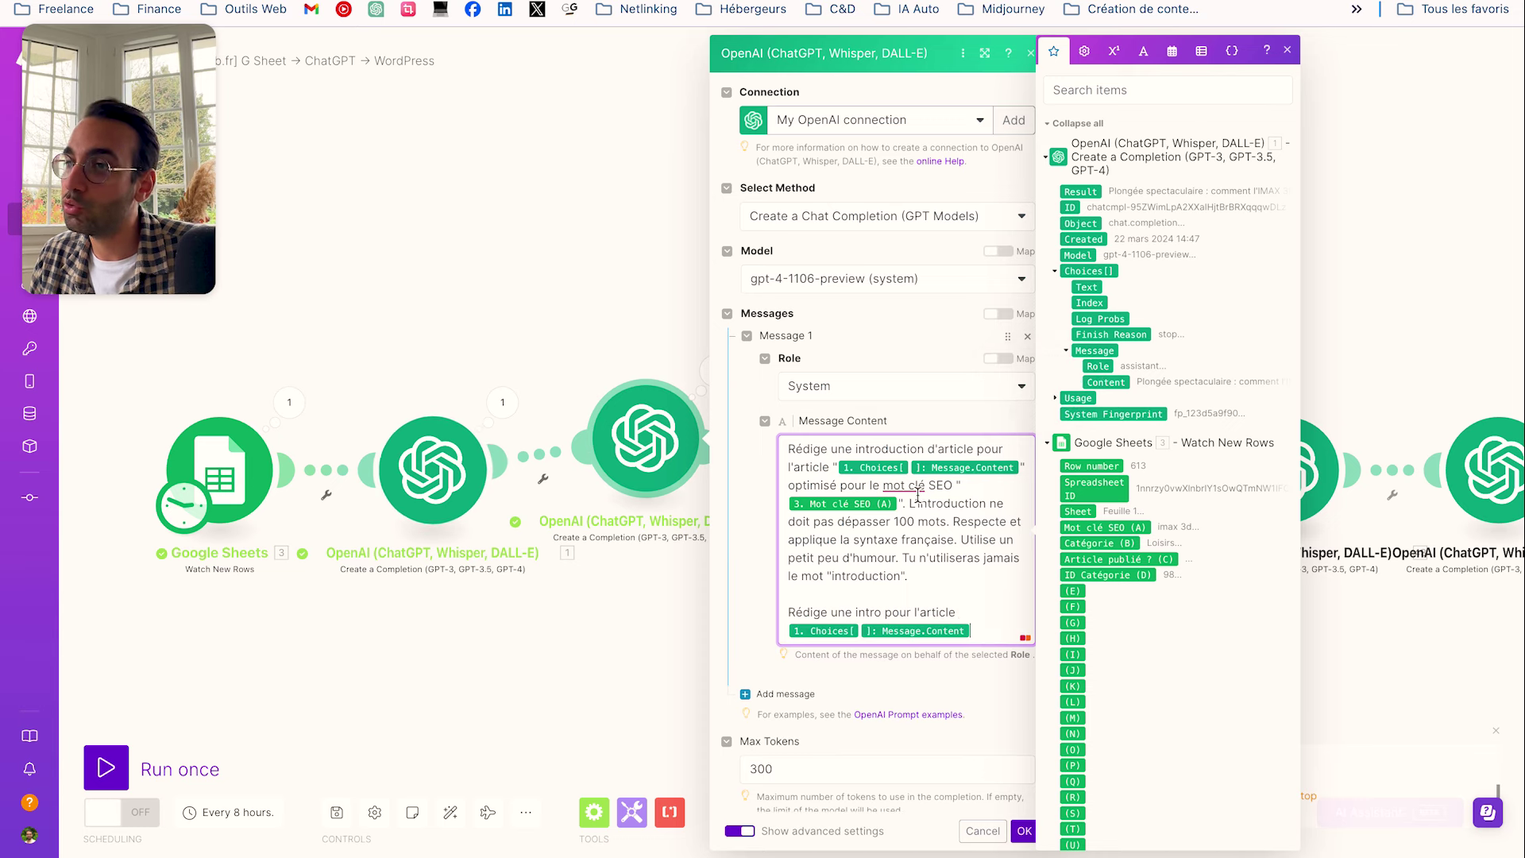
Delete the appended "Rédige une intro pour l'article" line and its variable from the introduction prompt and close the module settings
scroll(984, 633, "down", 1)
left_click_drag(979, 607, 782, 568)
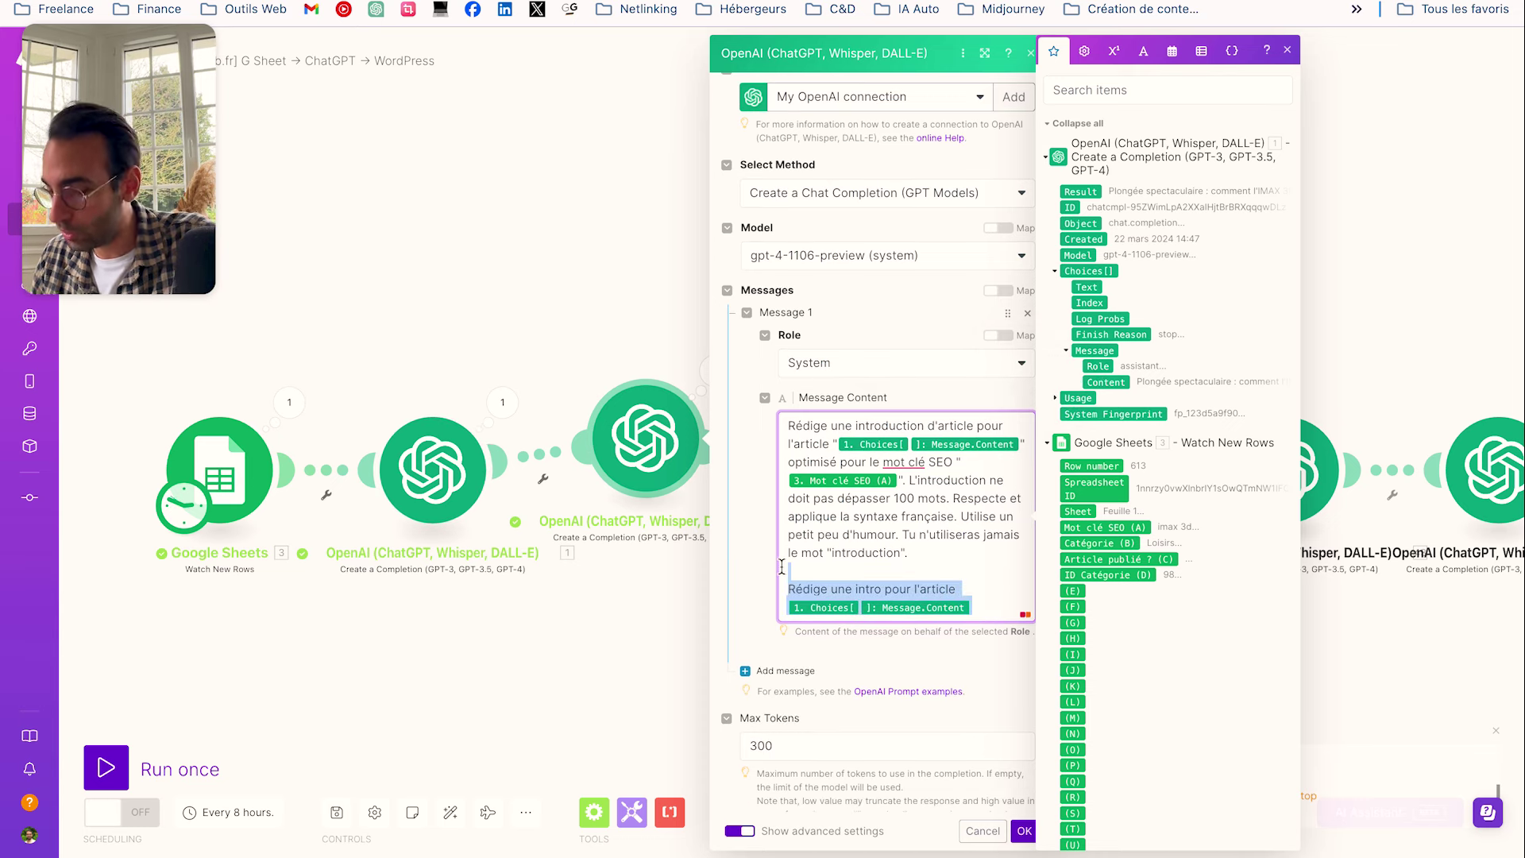
key("BackSpace")
left_click(511, 194)
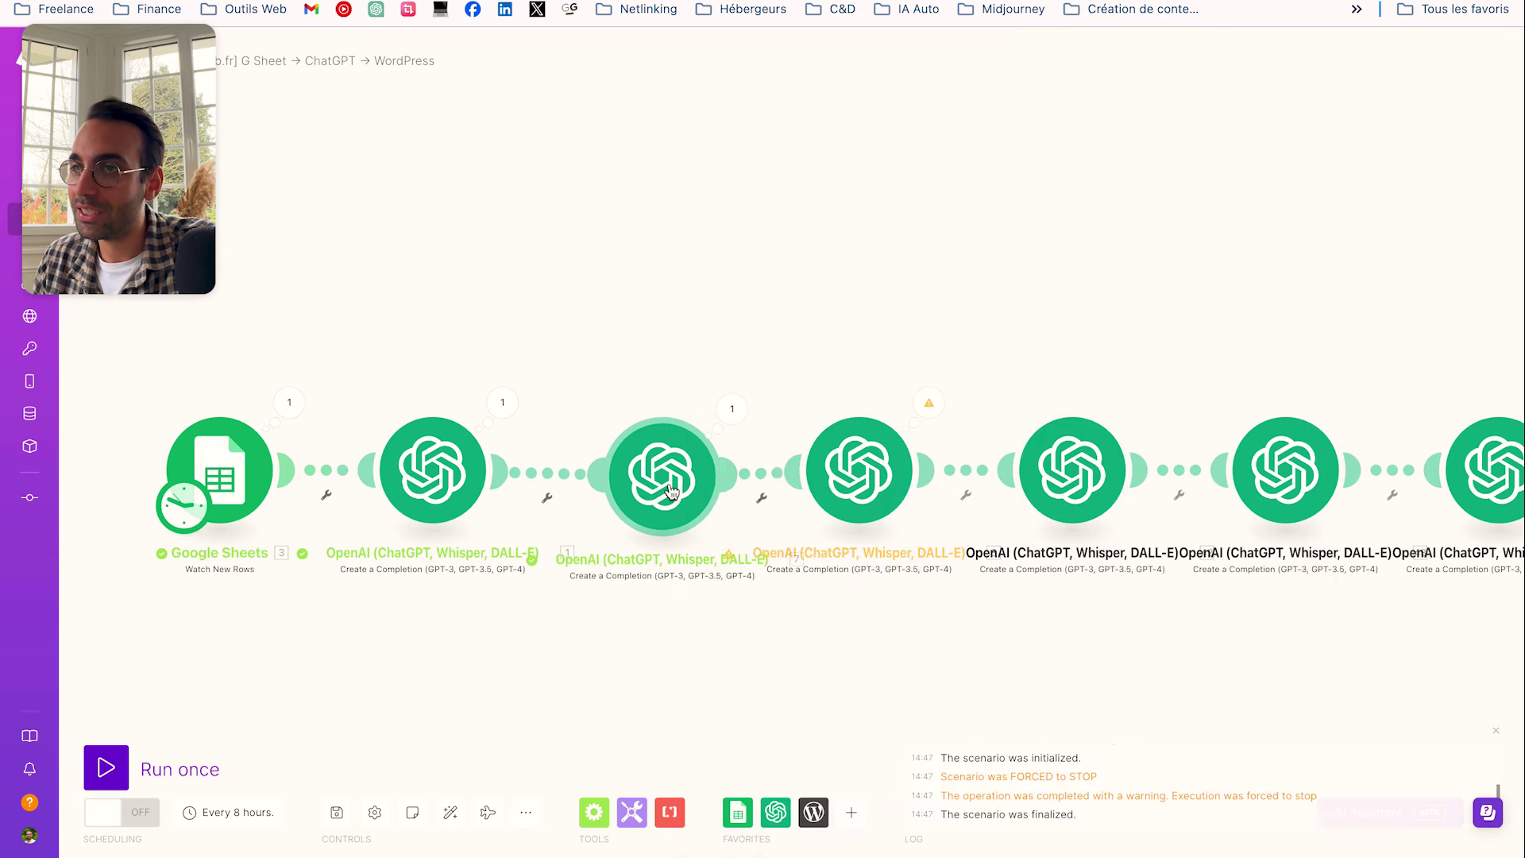
Review the introduction prompt in the second OpenAI module and the article body prompt in the third
left_click(672, 491)
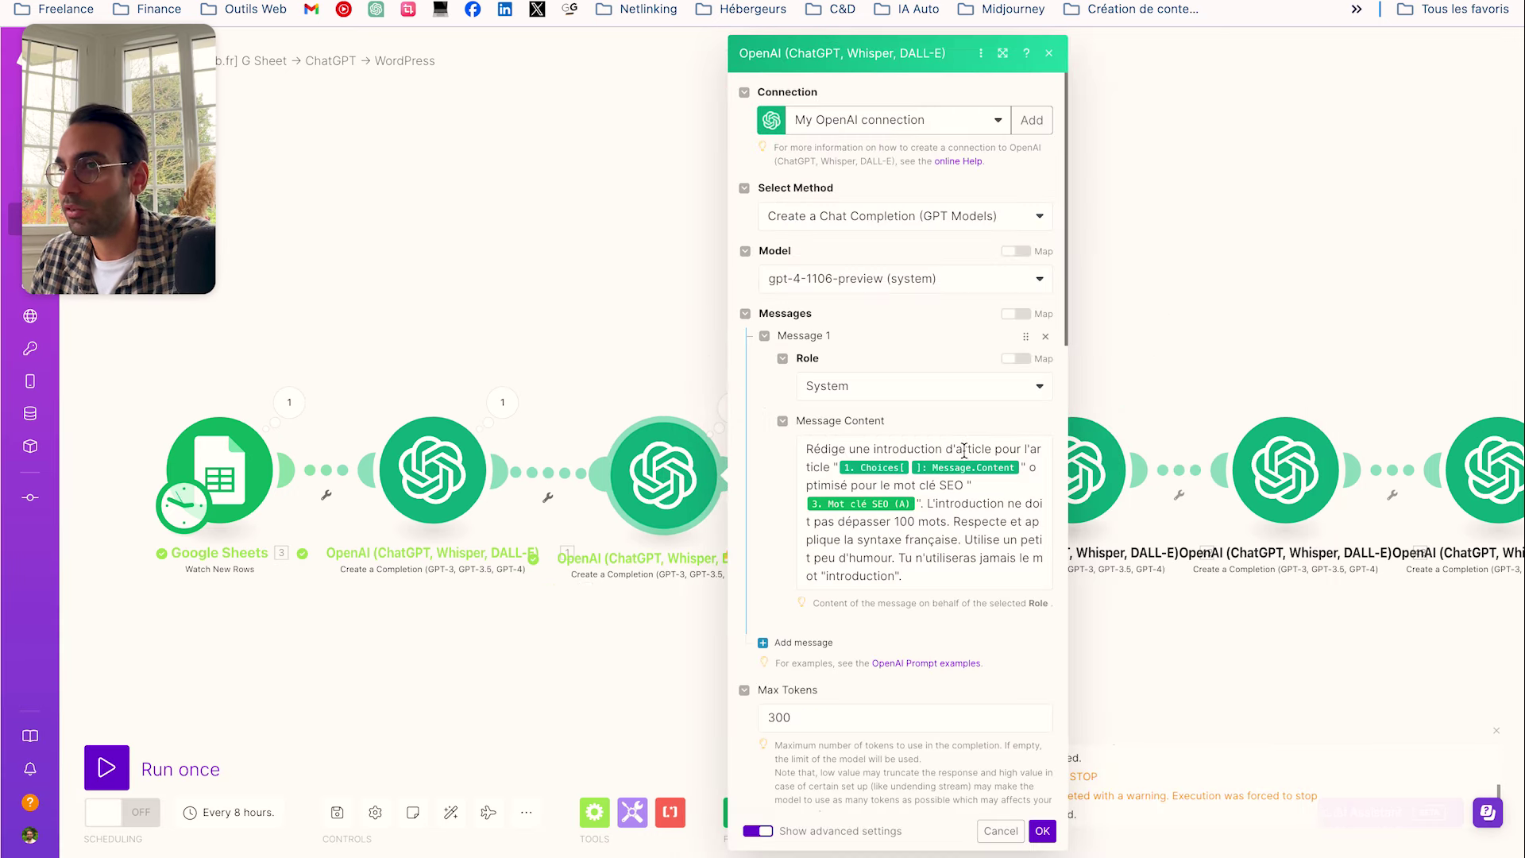
left_click(1231, 258)
left_click(858, 473)
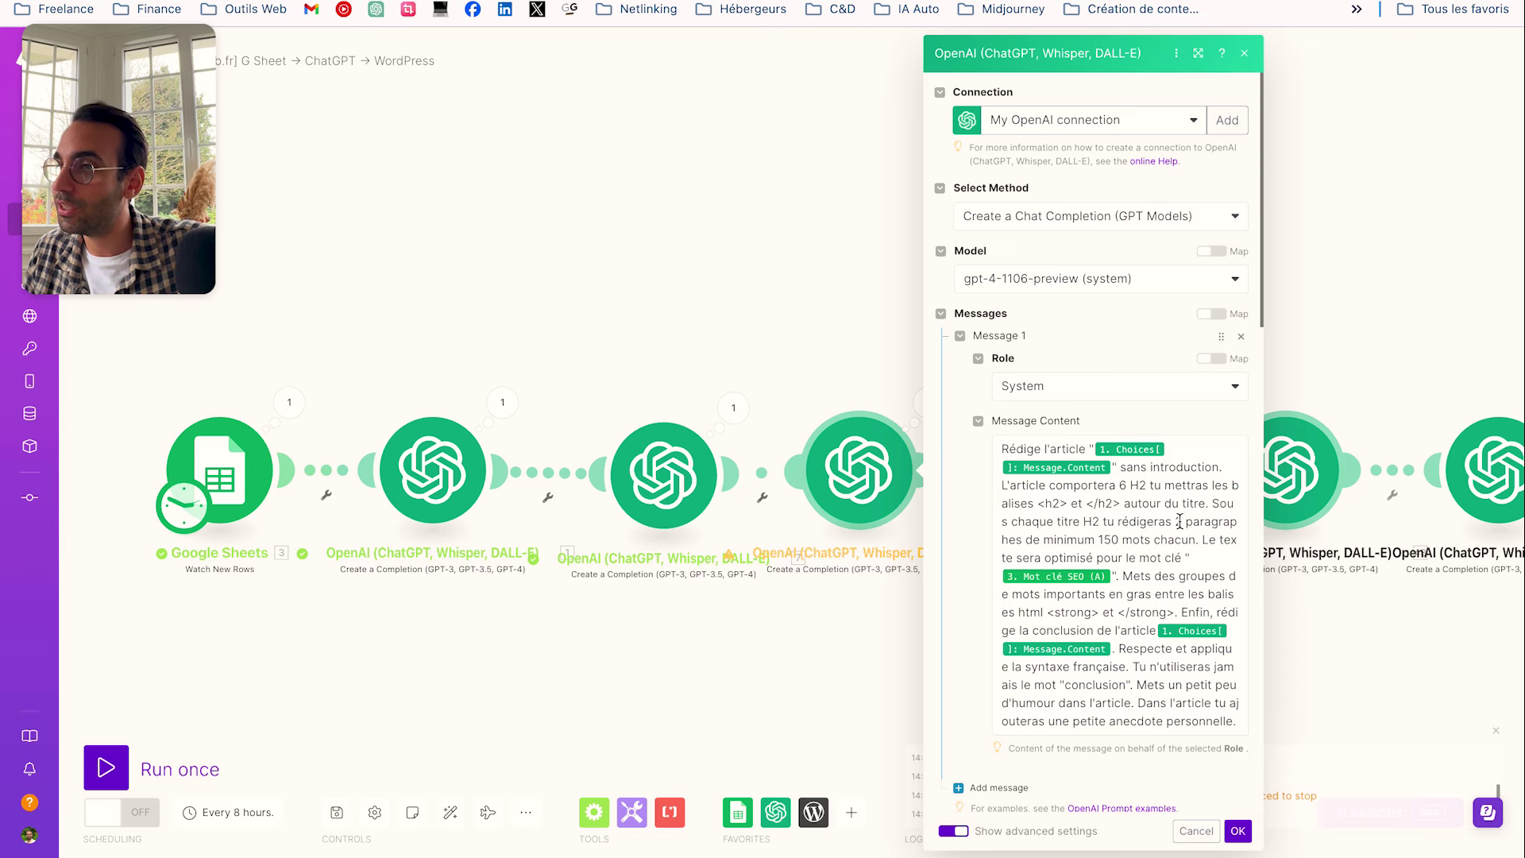
Review the article body prompt in the third OpenAI module down to its Max Tokens setting
scroll(1142, 523, "down", 1)
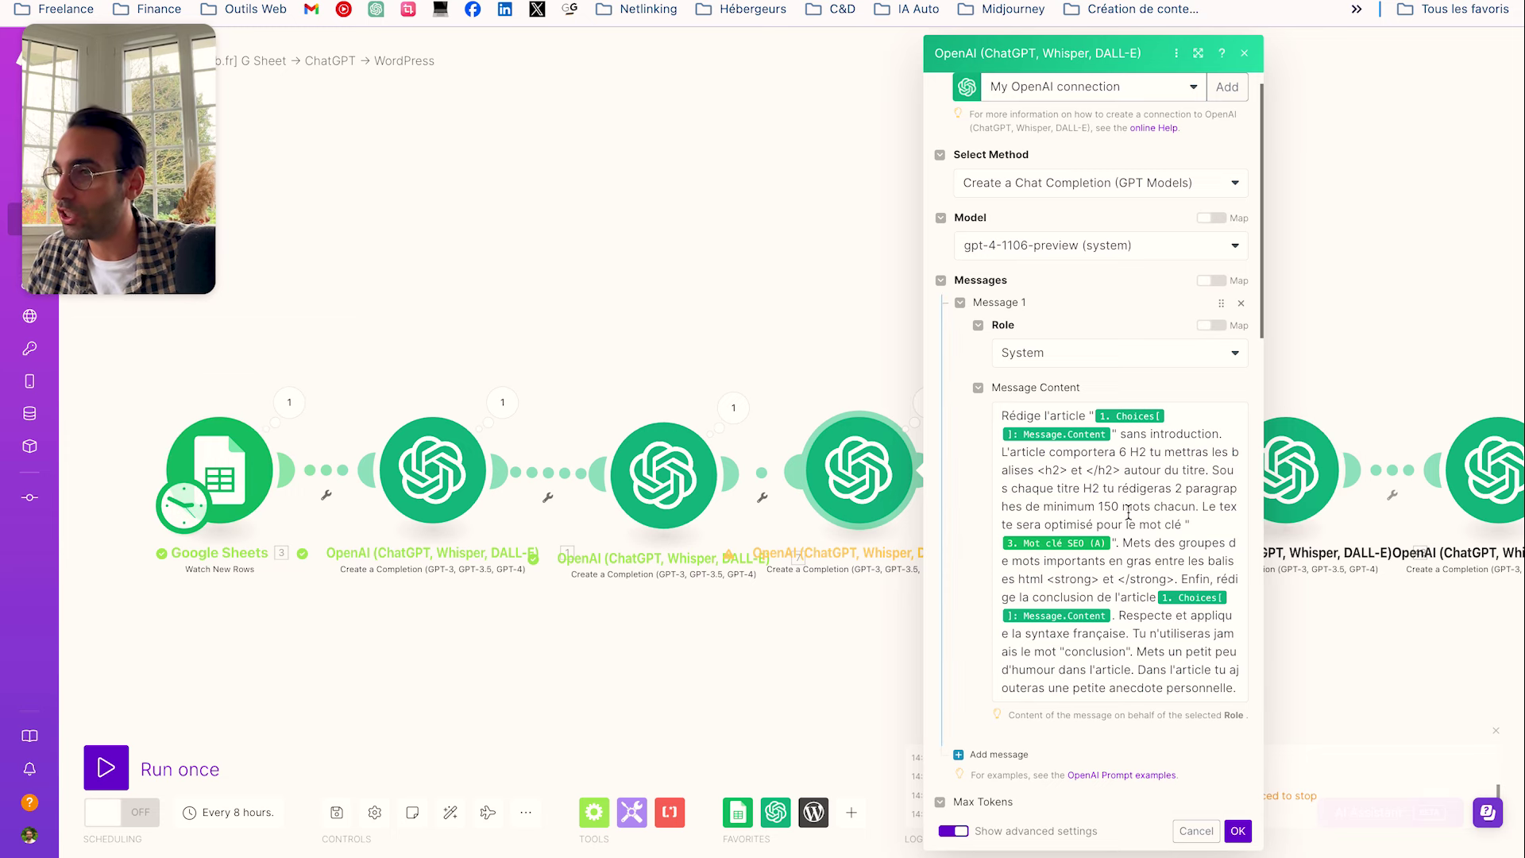
scroll(1152, 576, "down", 2)
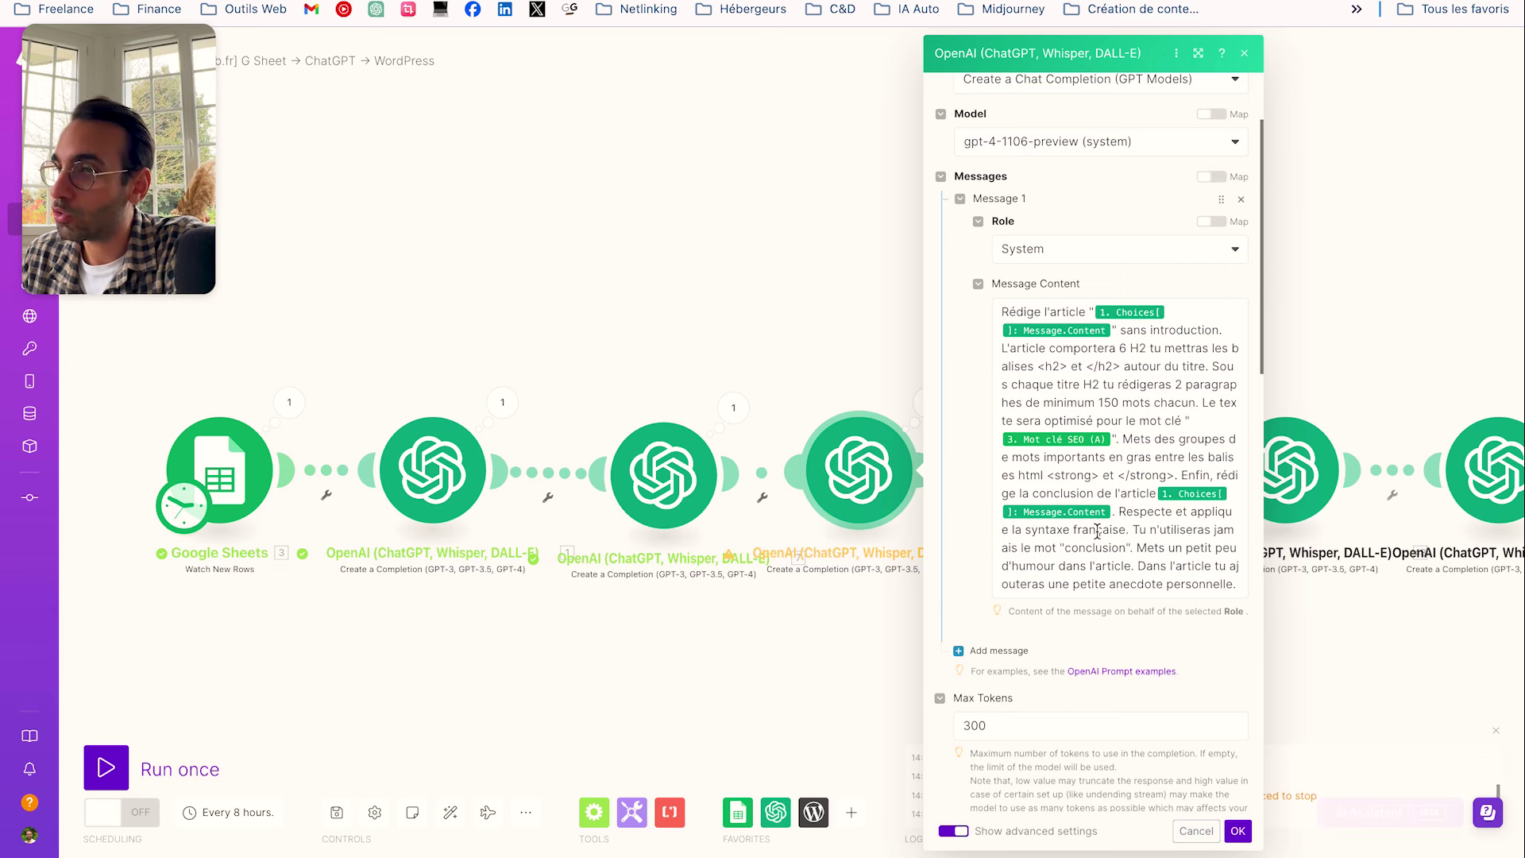
scroll(1113, 532, "down", 1)
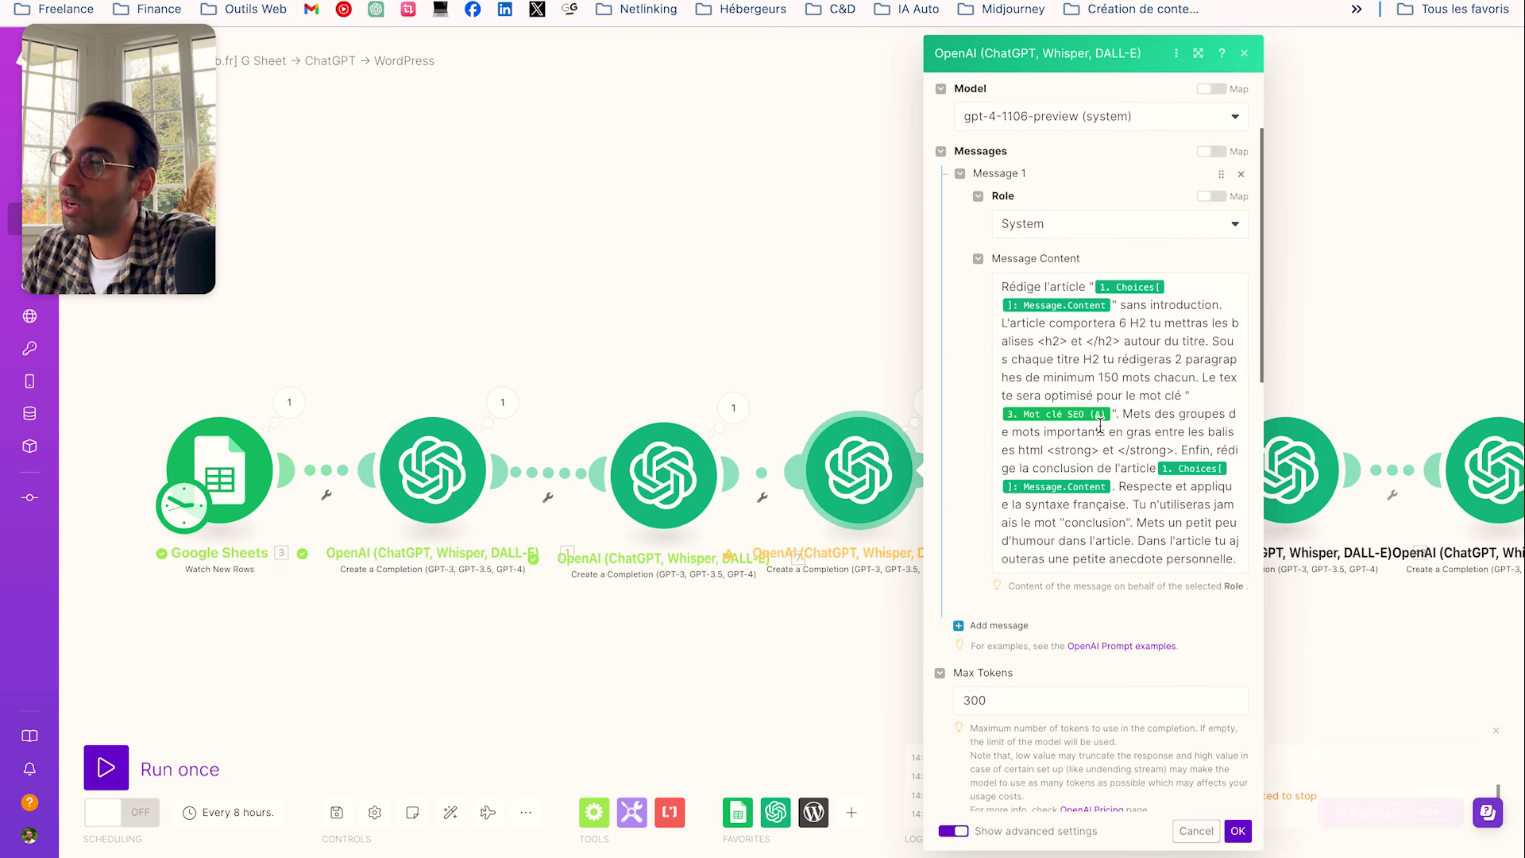
scroll(1147, 487, "down", 3)
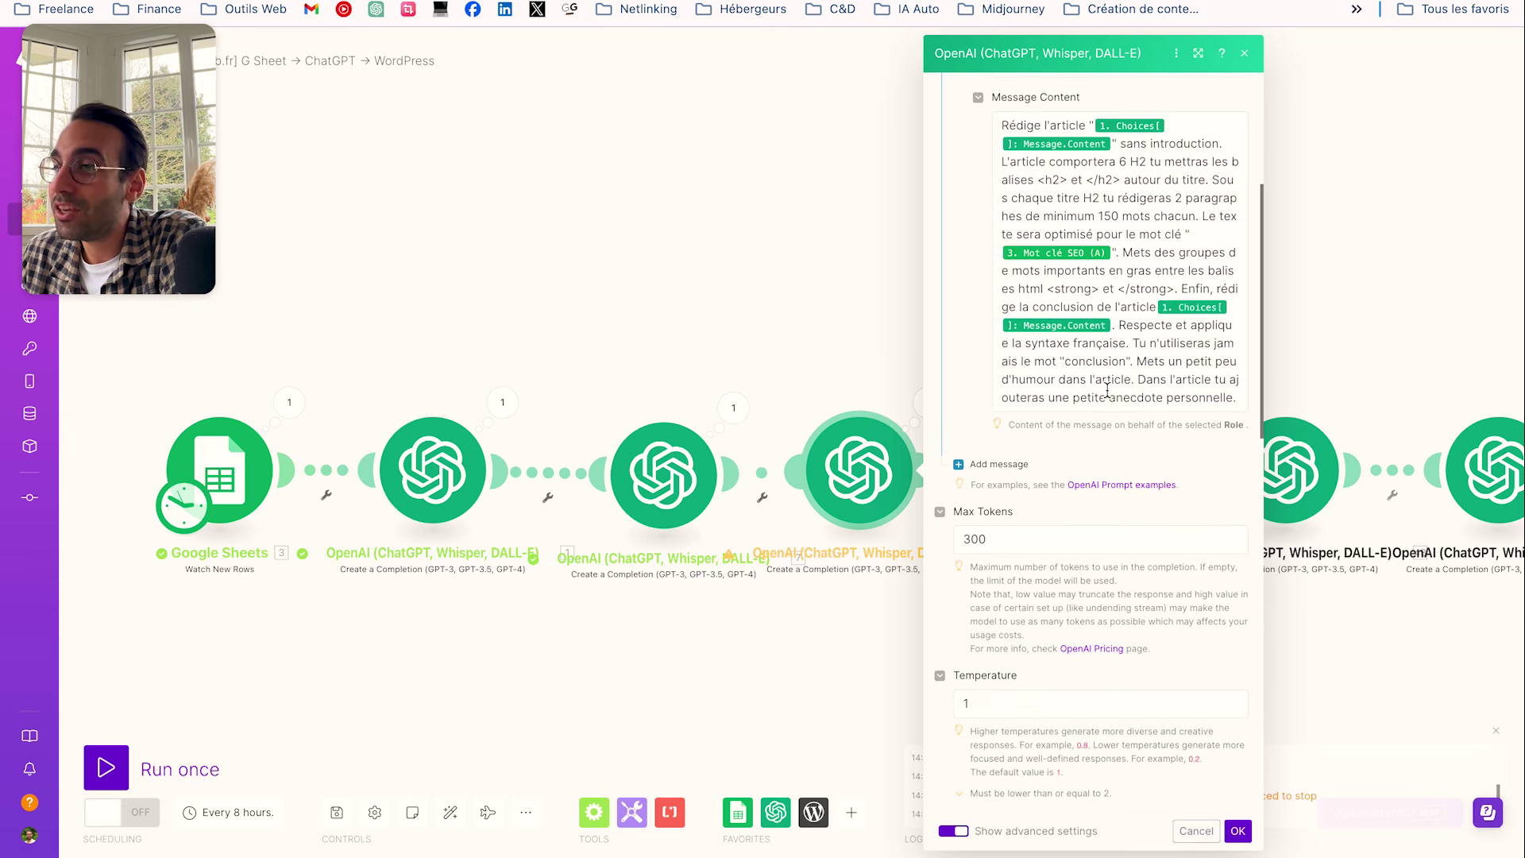
scroll(1127, 430, "up", 5)
scroll(1094, 416, "down", 2)
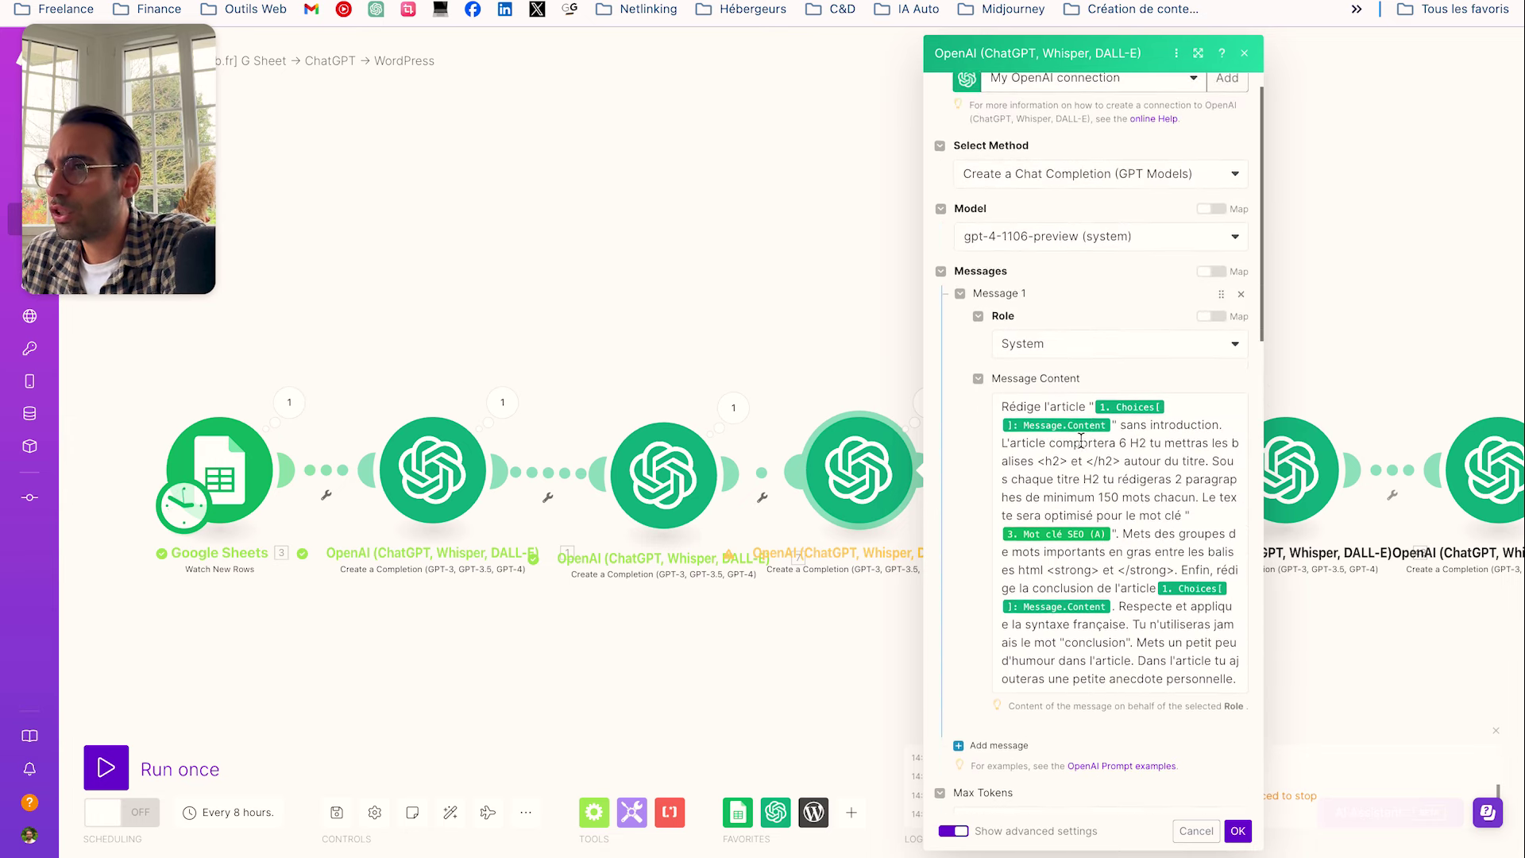
scroll(1124, 485, "down", 4)
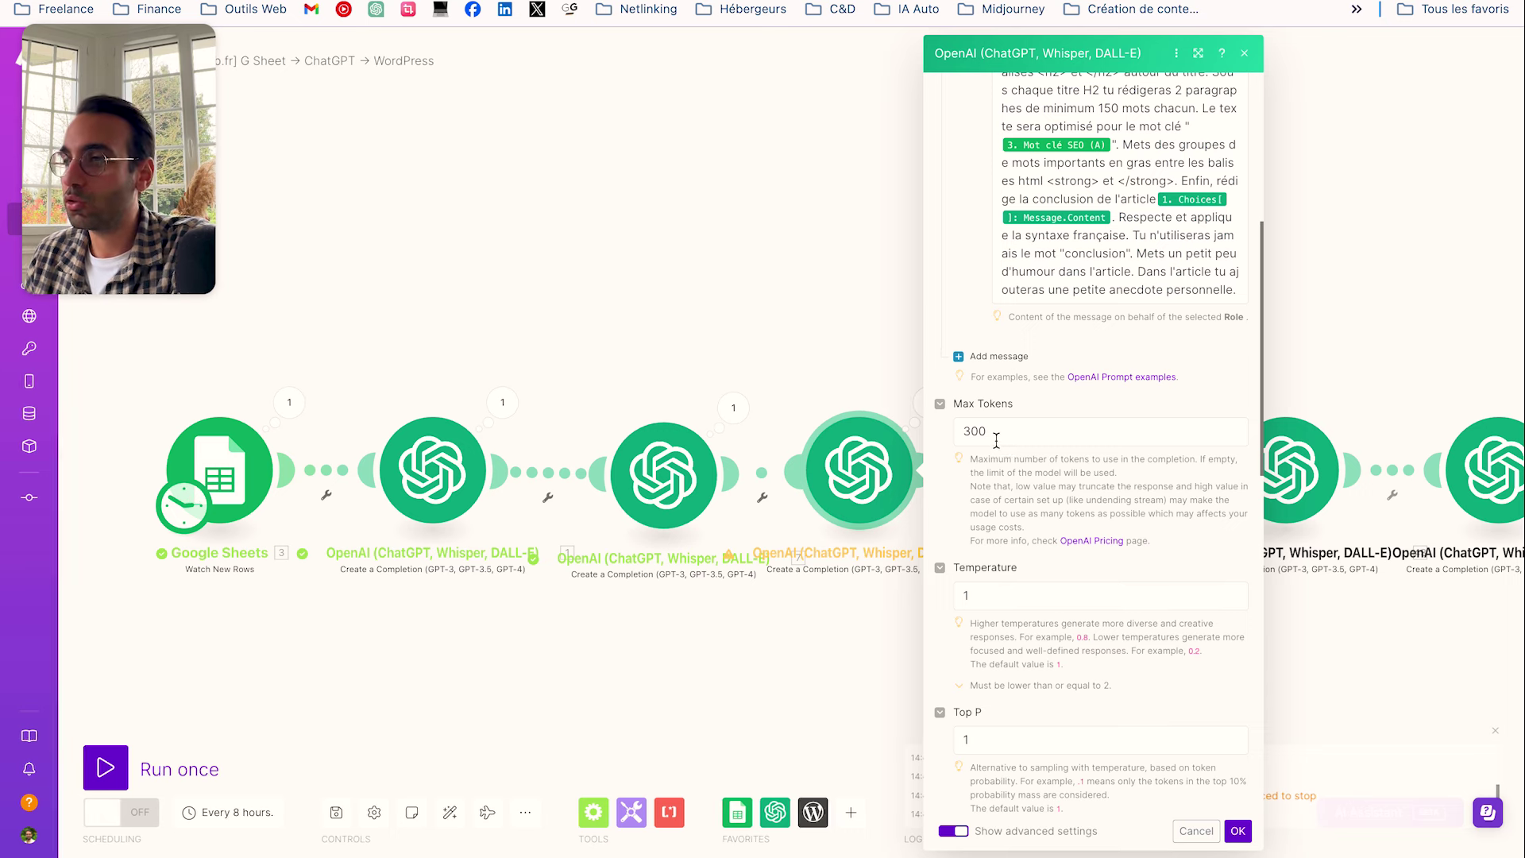
left_click(1110, 433)
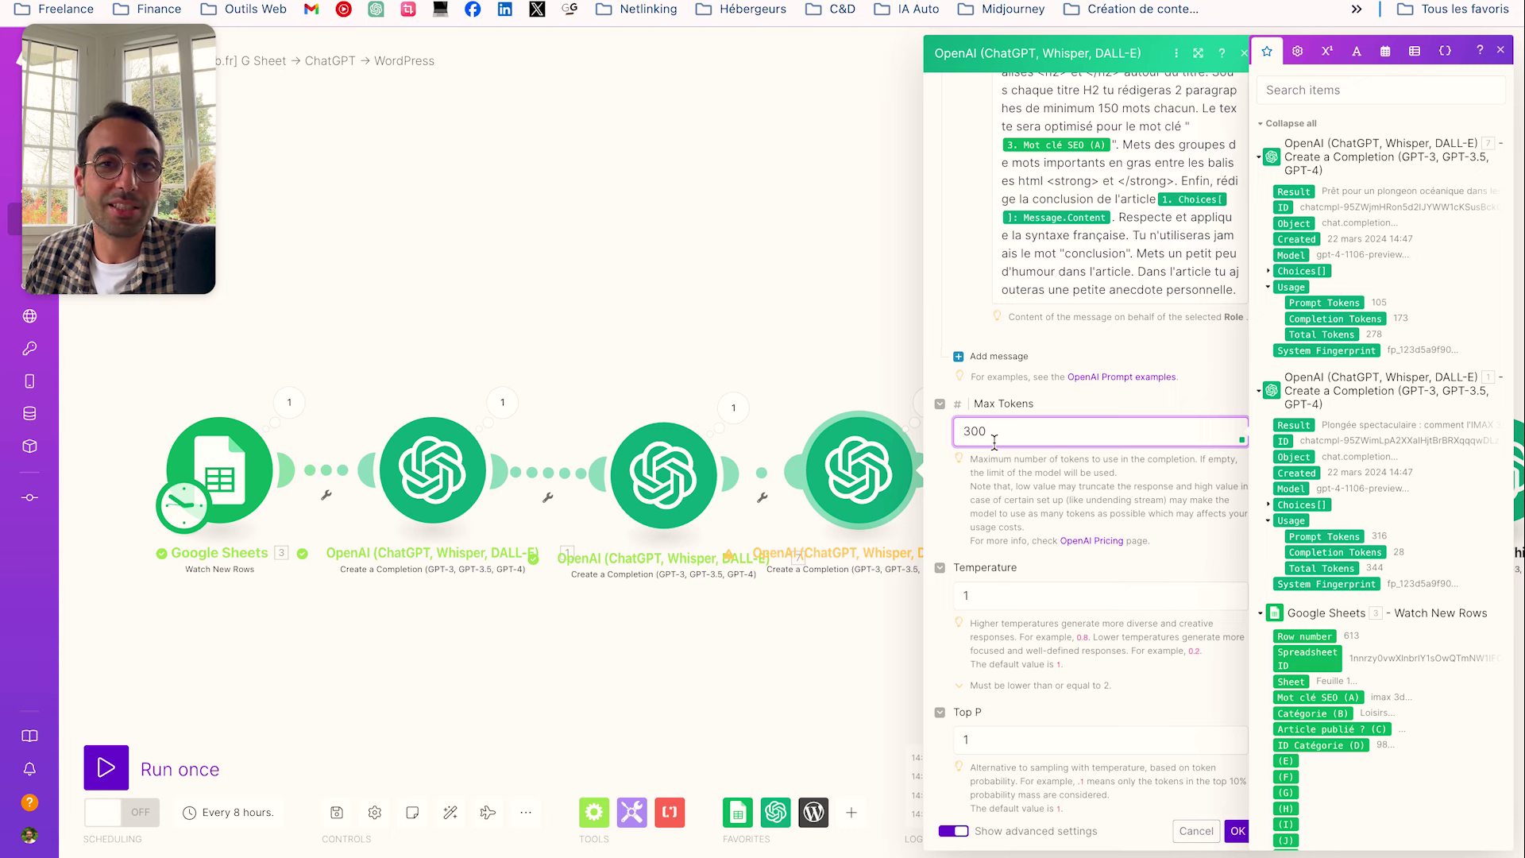
Check the Max Tokens settings of the second and first OpenAI modules for comparison
left_click(681, 488)
scroll(825, 476, "down", 1)
scroll(825, 475, "down", 2)
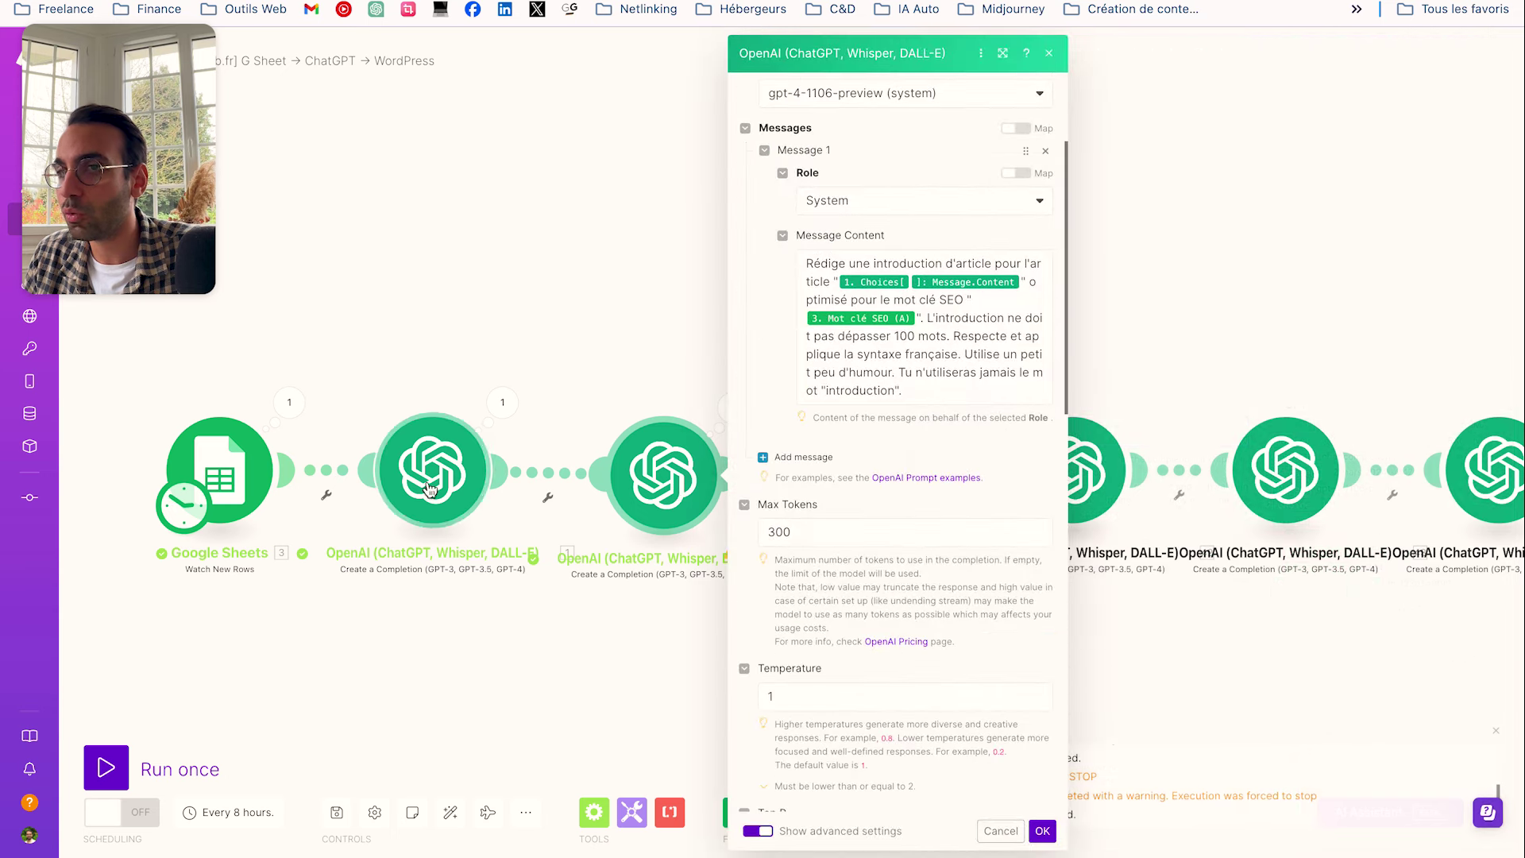
left_click(445, 475)
scroll(666, 288, "down", 5)
scroll(666, 288, "down", 2)
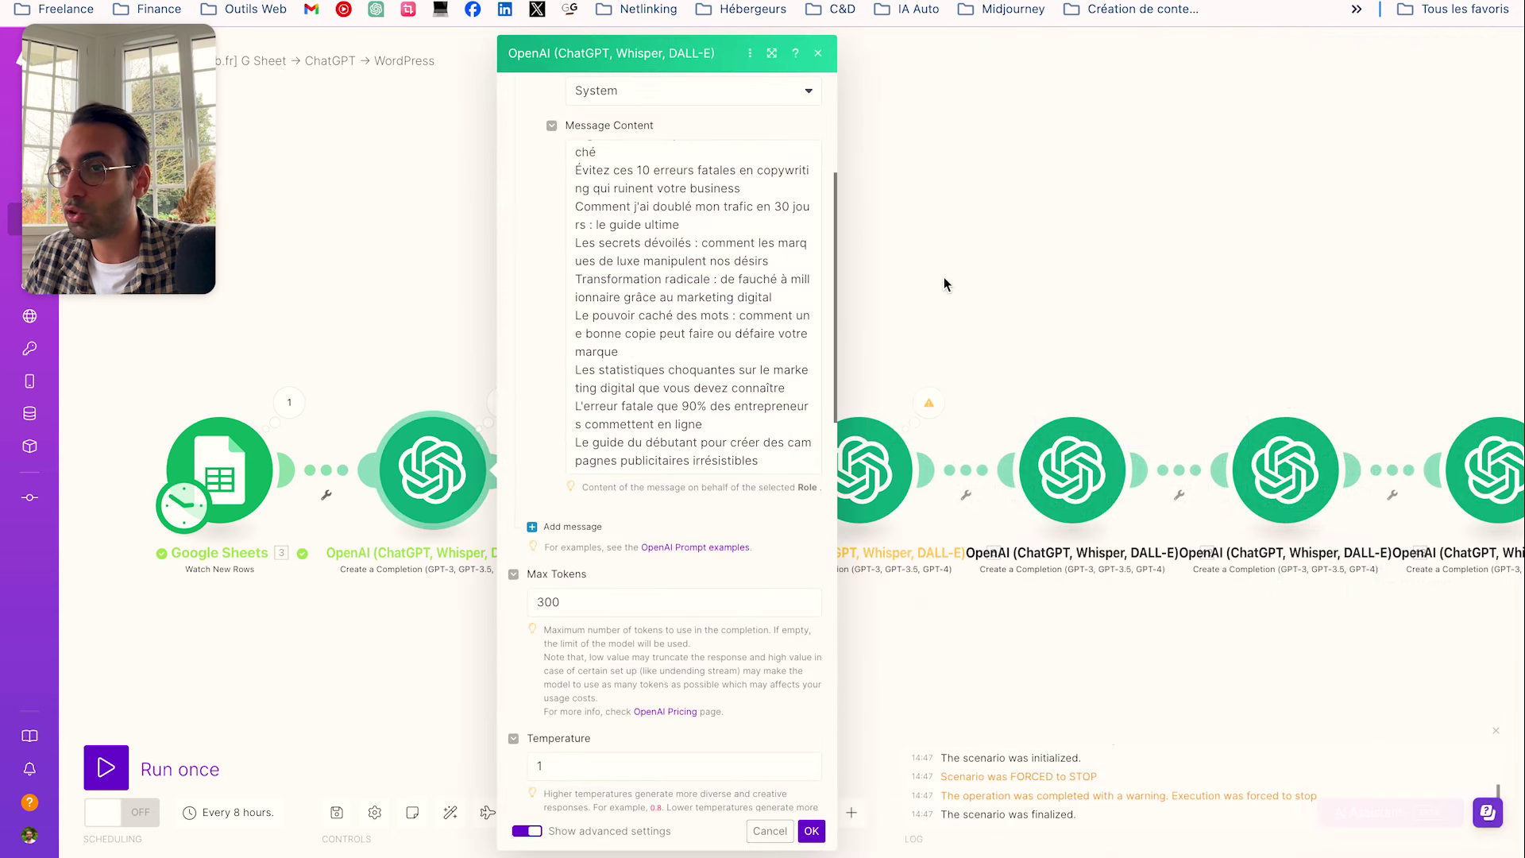
Examine the Max Tokens, Temperature and Top P settings in the third OpenAI module and close its settings
left_click(890, 445)
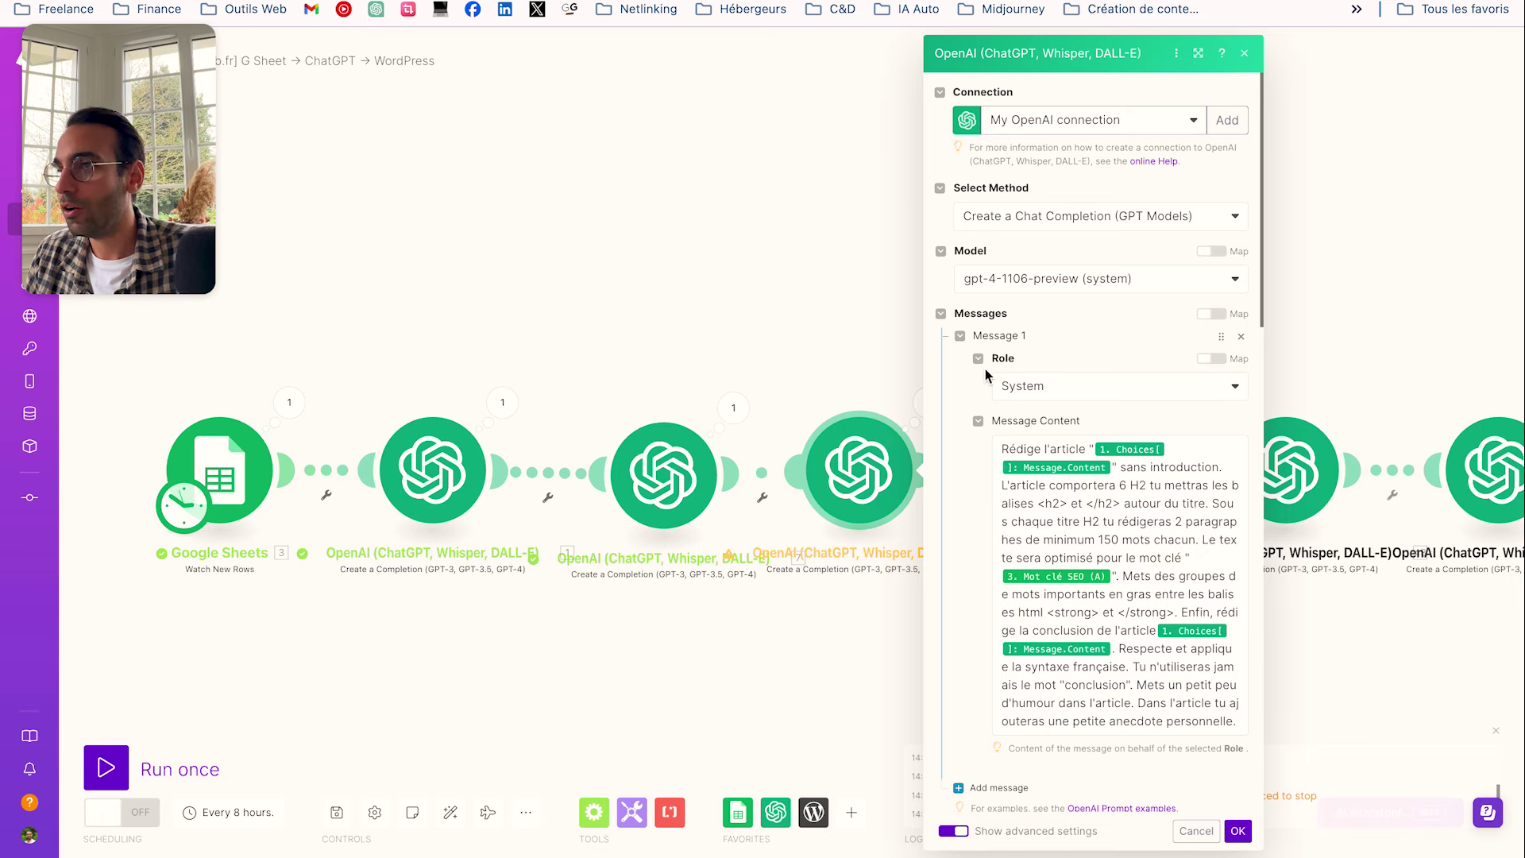
scroll(955, 379, "down", 5)
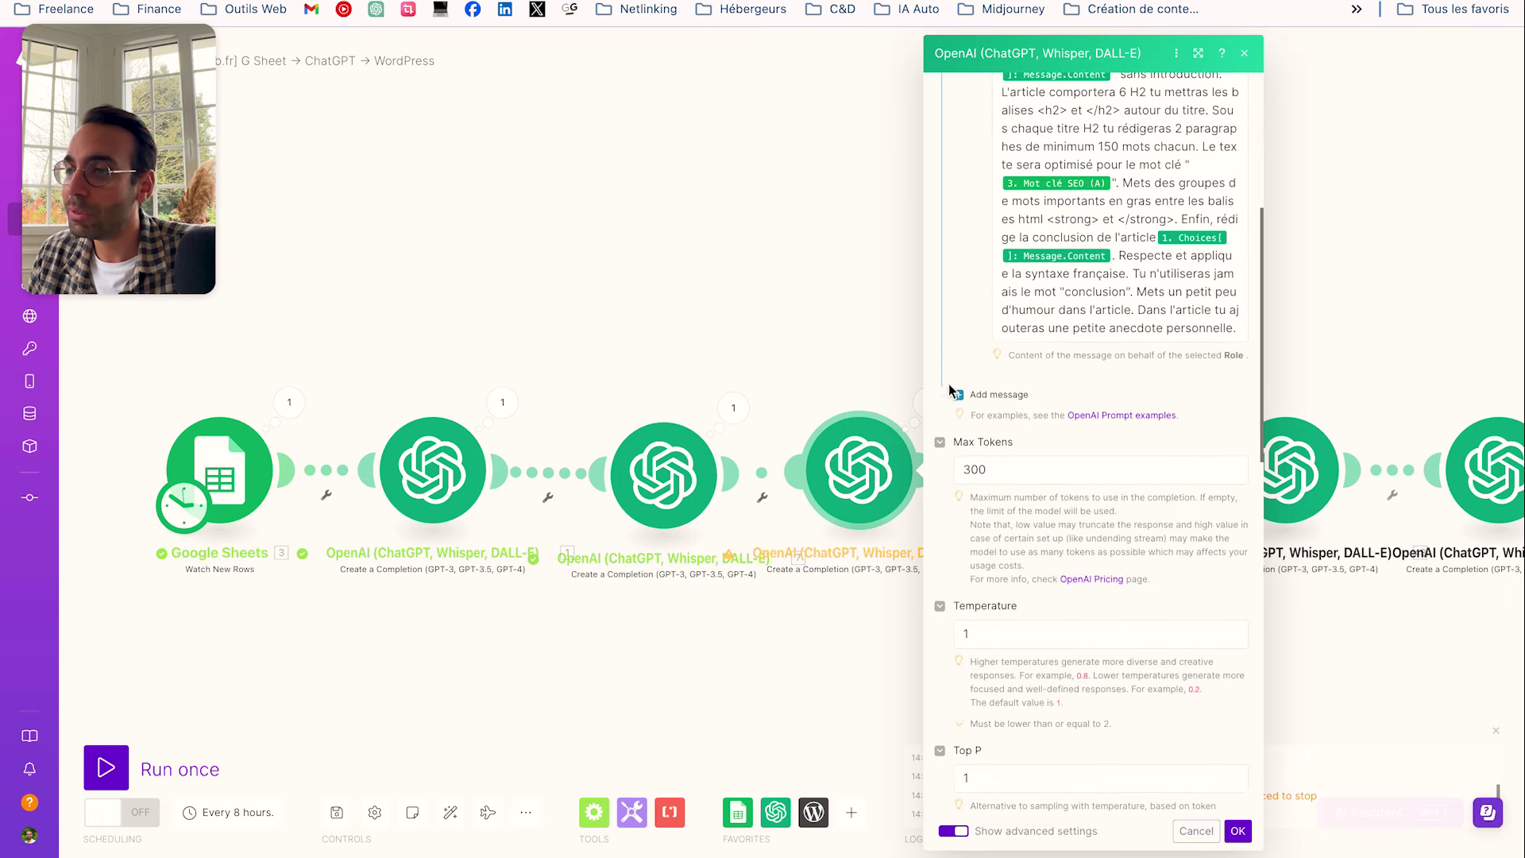
scroll(948, 384, "down", 3)
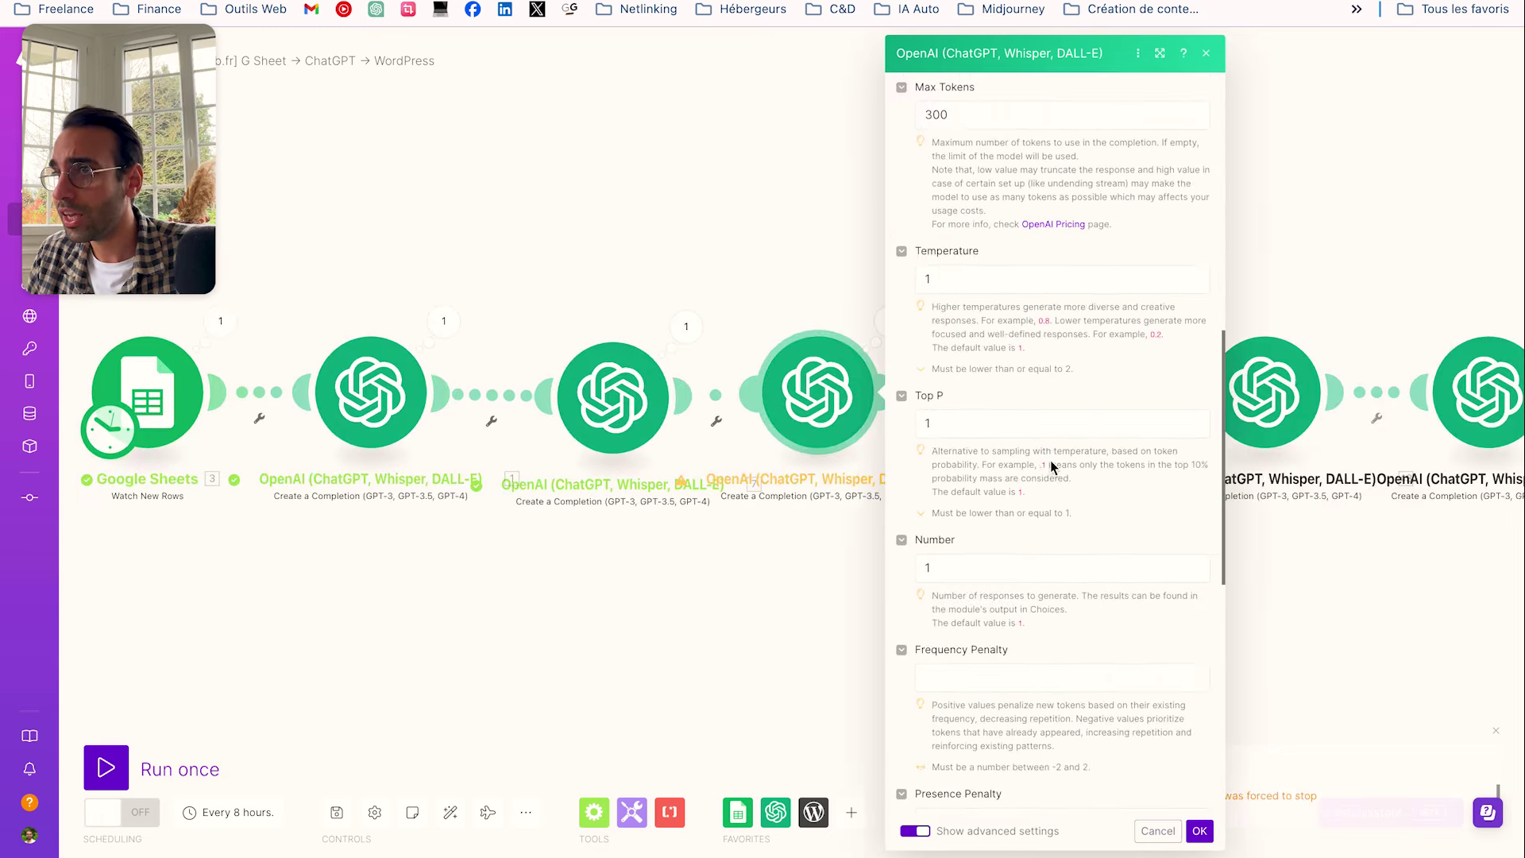
scroll(997, 382, "up", 4)
scroll(986, 666, "down", 3)
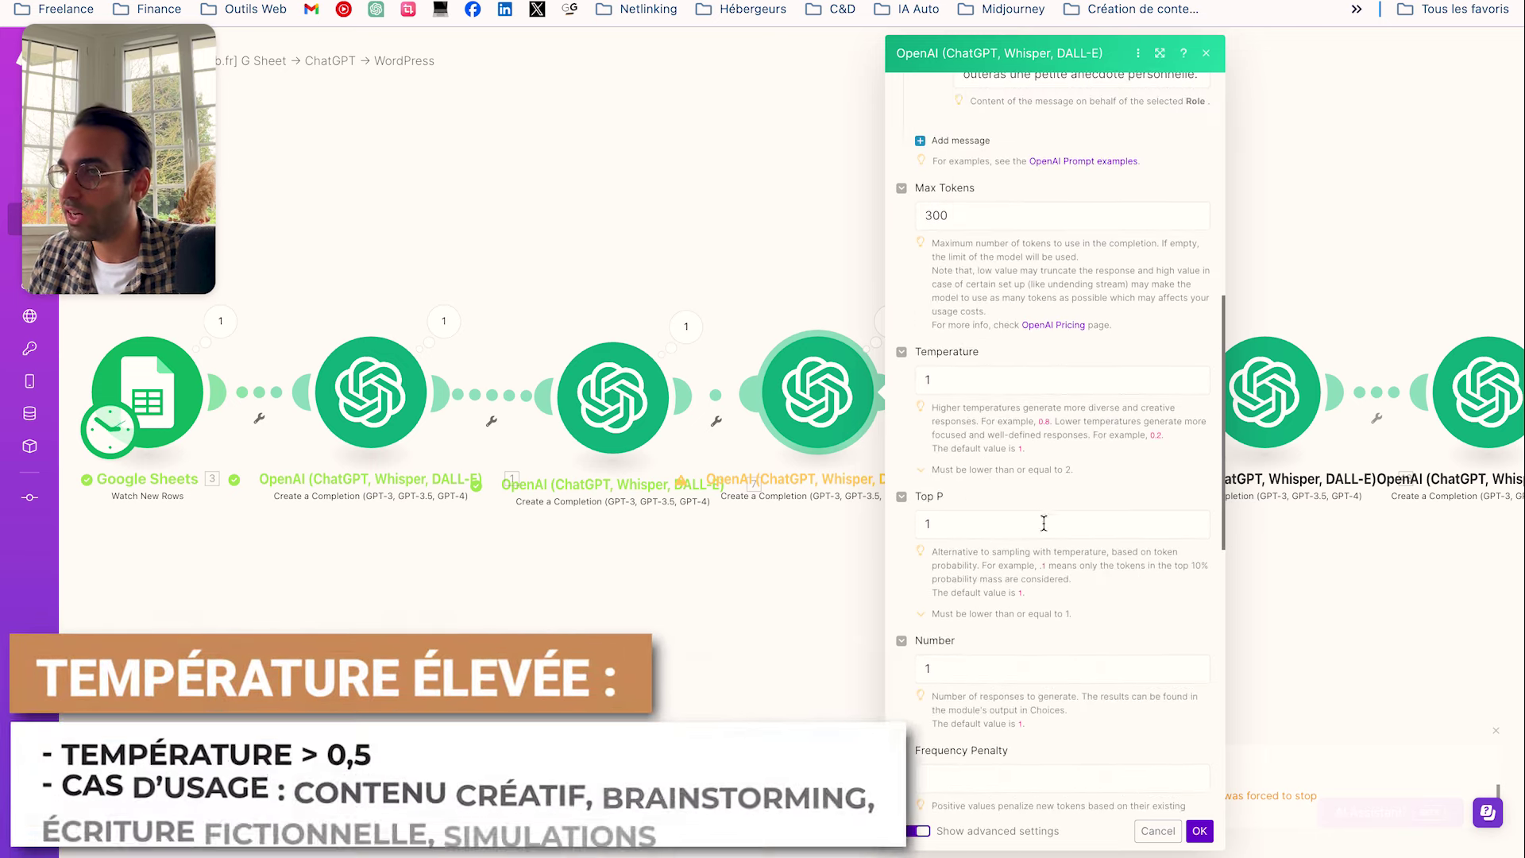
scroll(1015, 498, "up", 6)
left_click(836, 405)
left_click(837, 405)
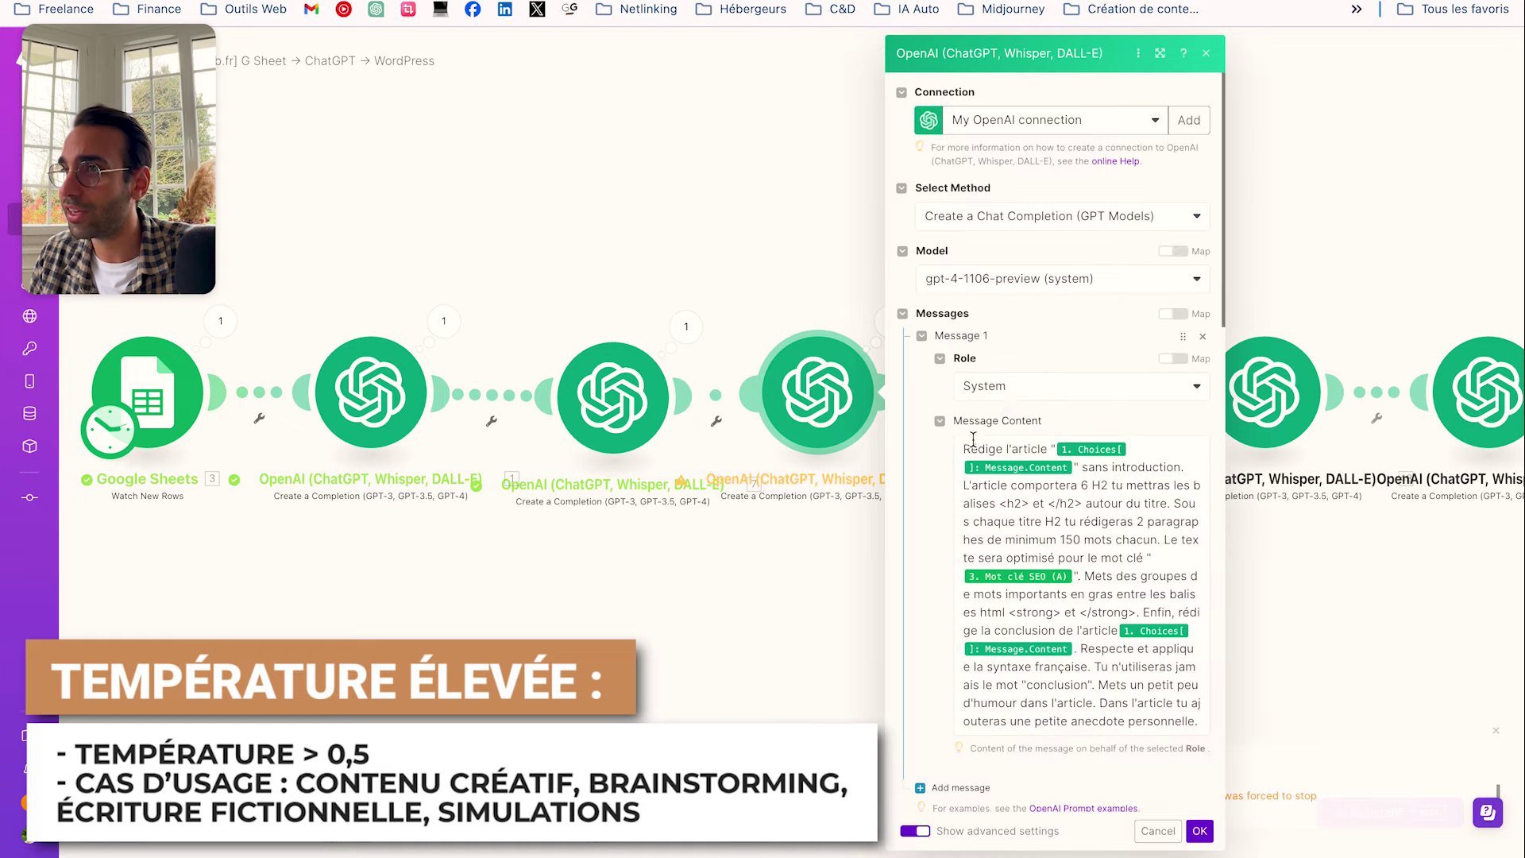
key("Escape")
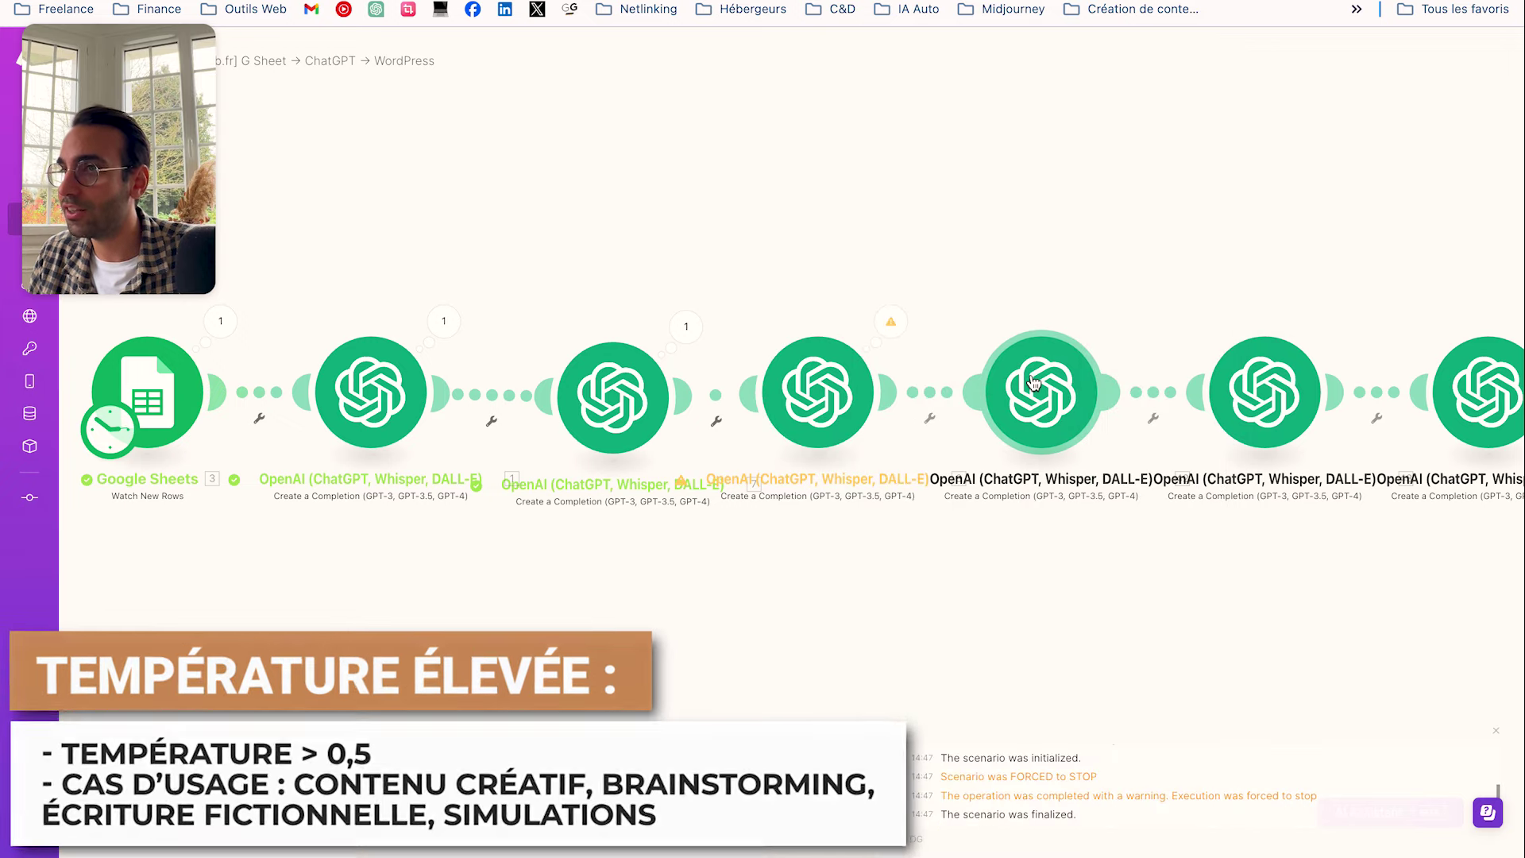
Review the Title tag writing prompt in the fourth OpenAI module and the Title tag rewriting prompt in the fifth
left_click(1085, 433)
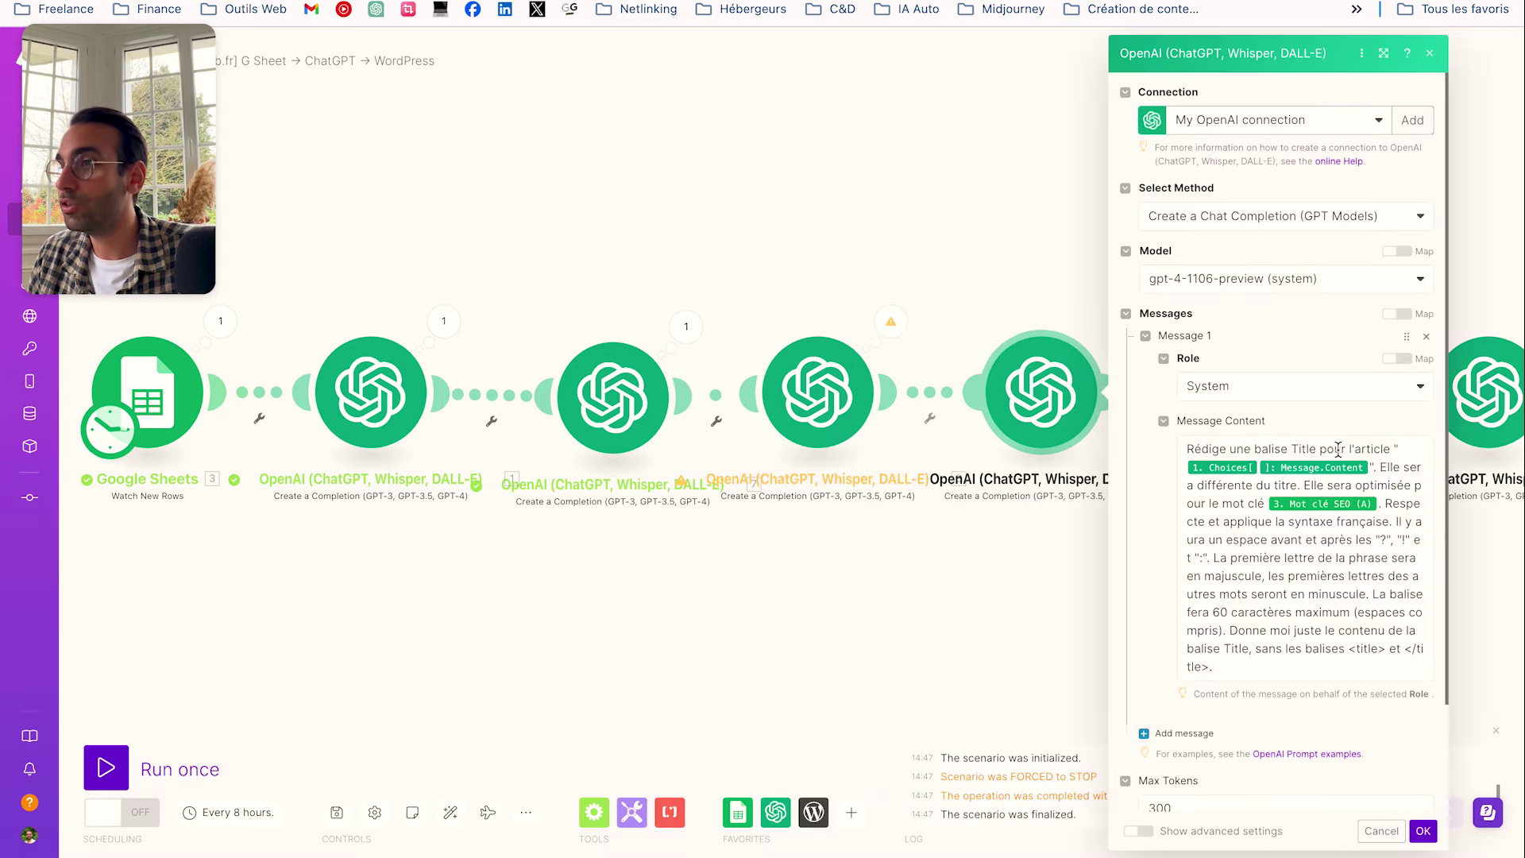
left_click(1061, 275)
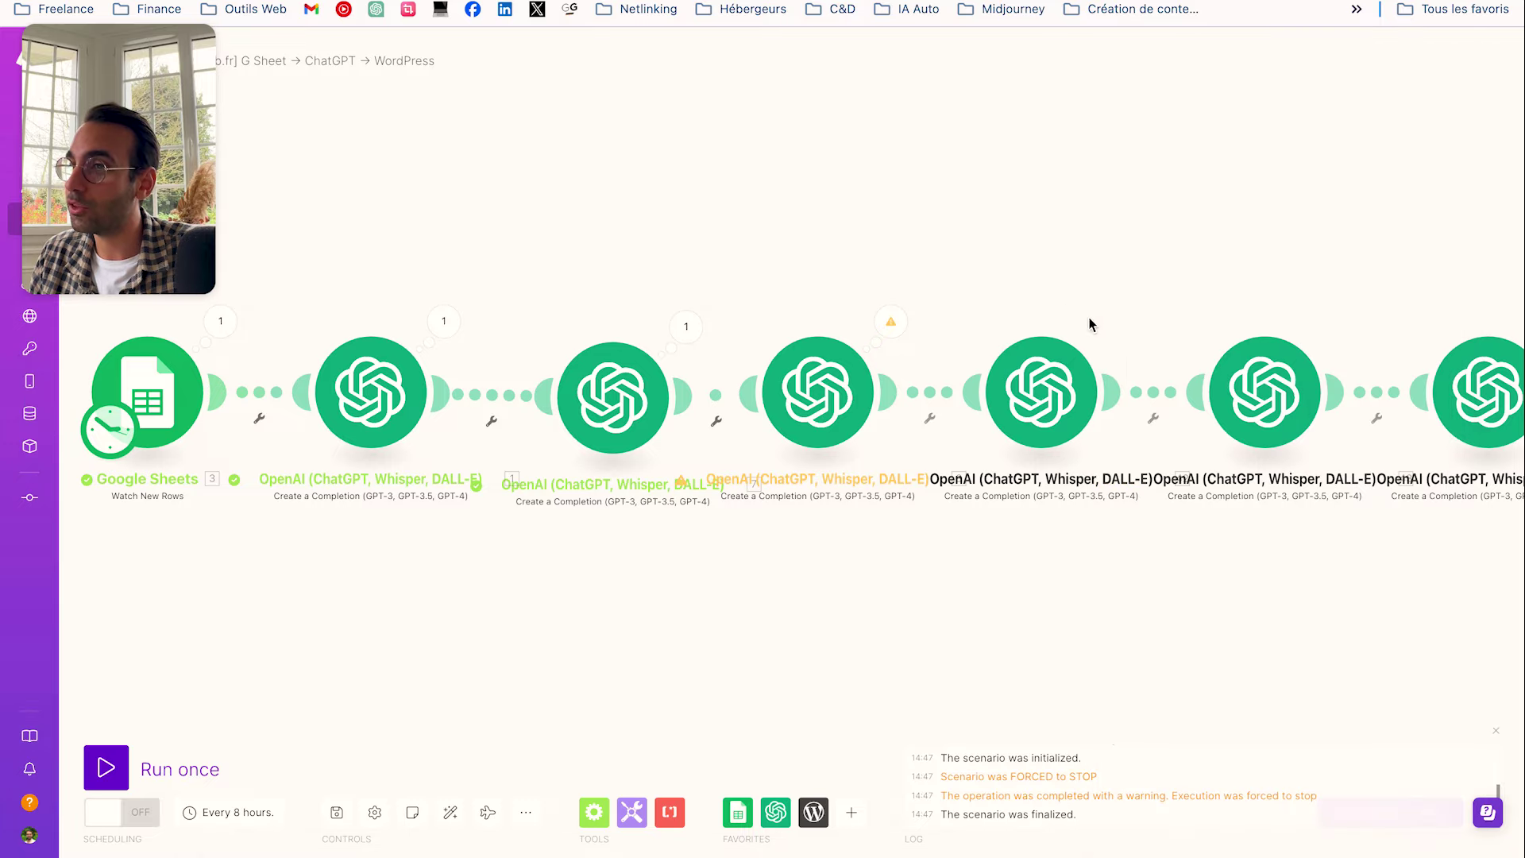
left_click(883, 393)
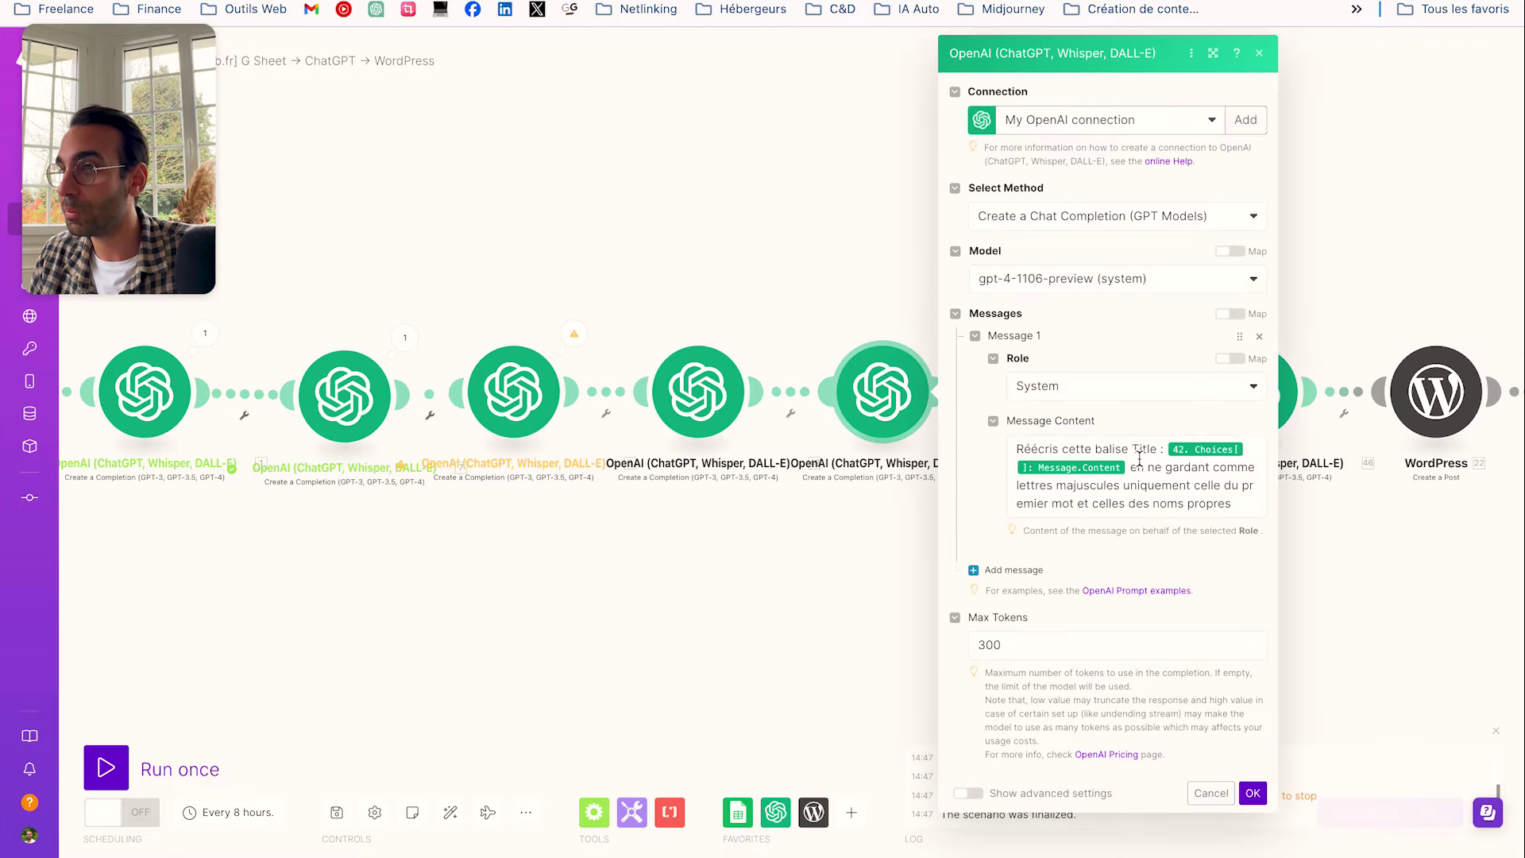
left_click(809, 253)
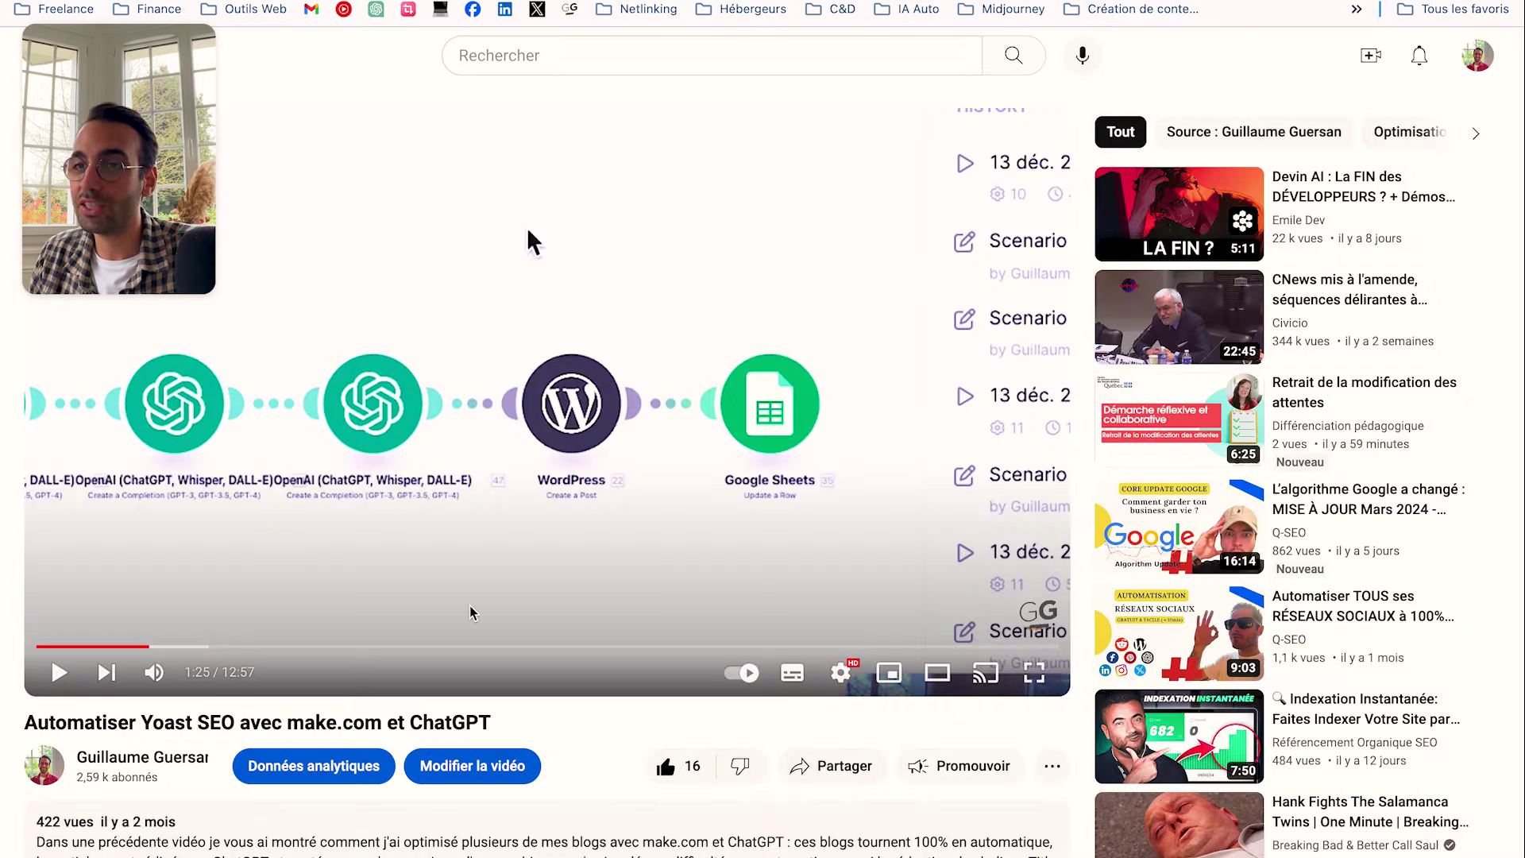
View the YouTube video "Automatiser Yoast SEO avec make.com et ChatGPT" and briefly open the last OpenAI module before WordPress
scroll(526, 227, "down", 5)
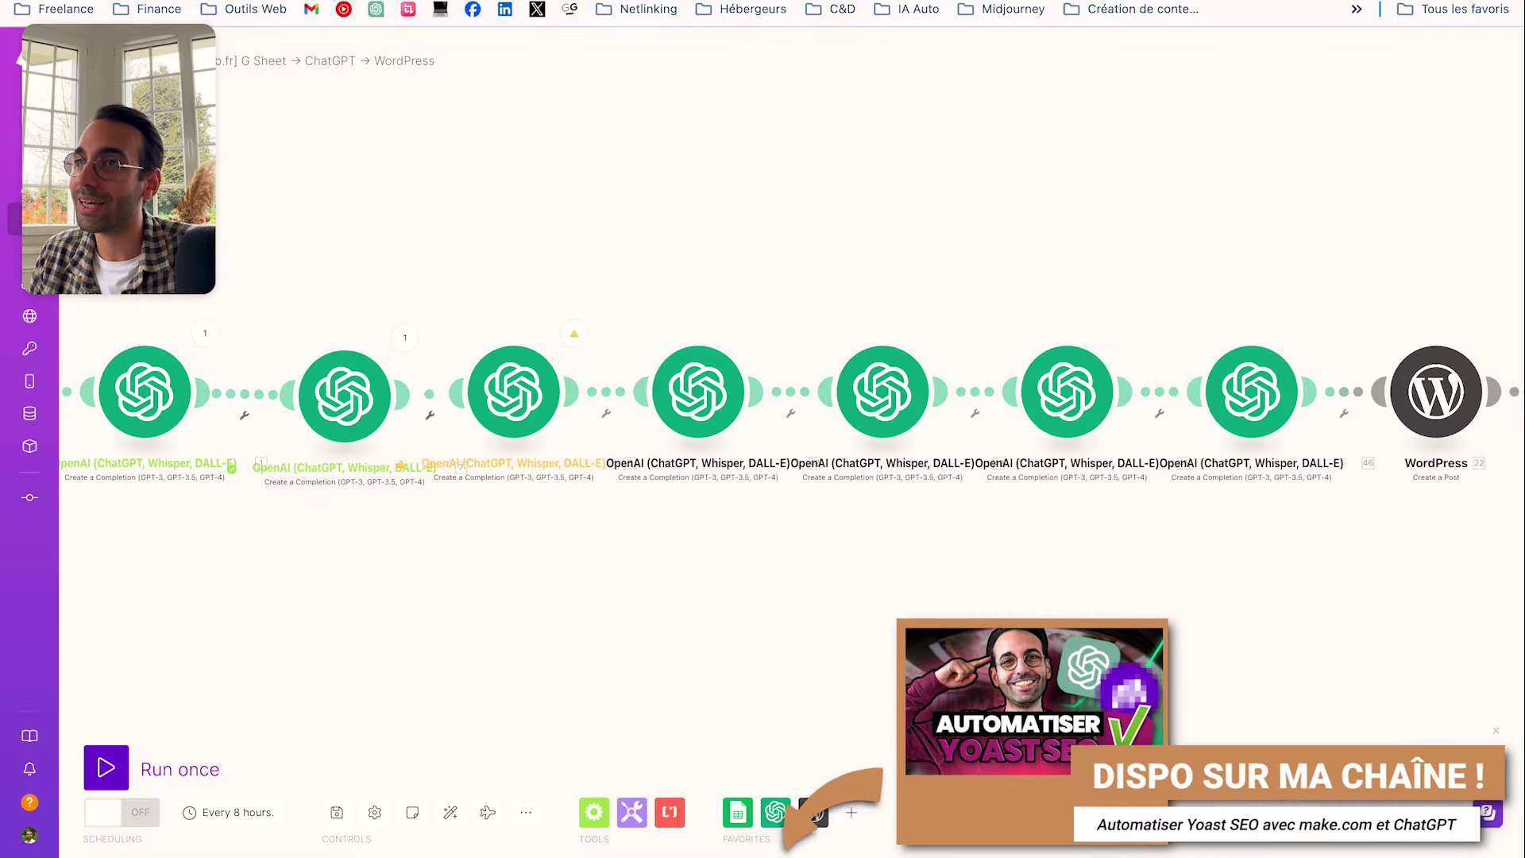
left_click(1251, 392)
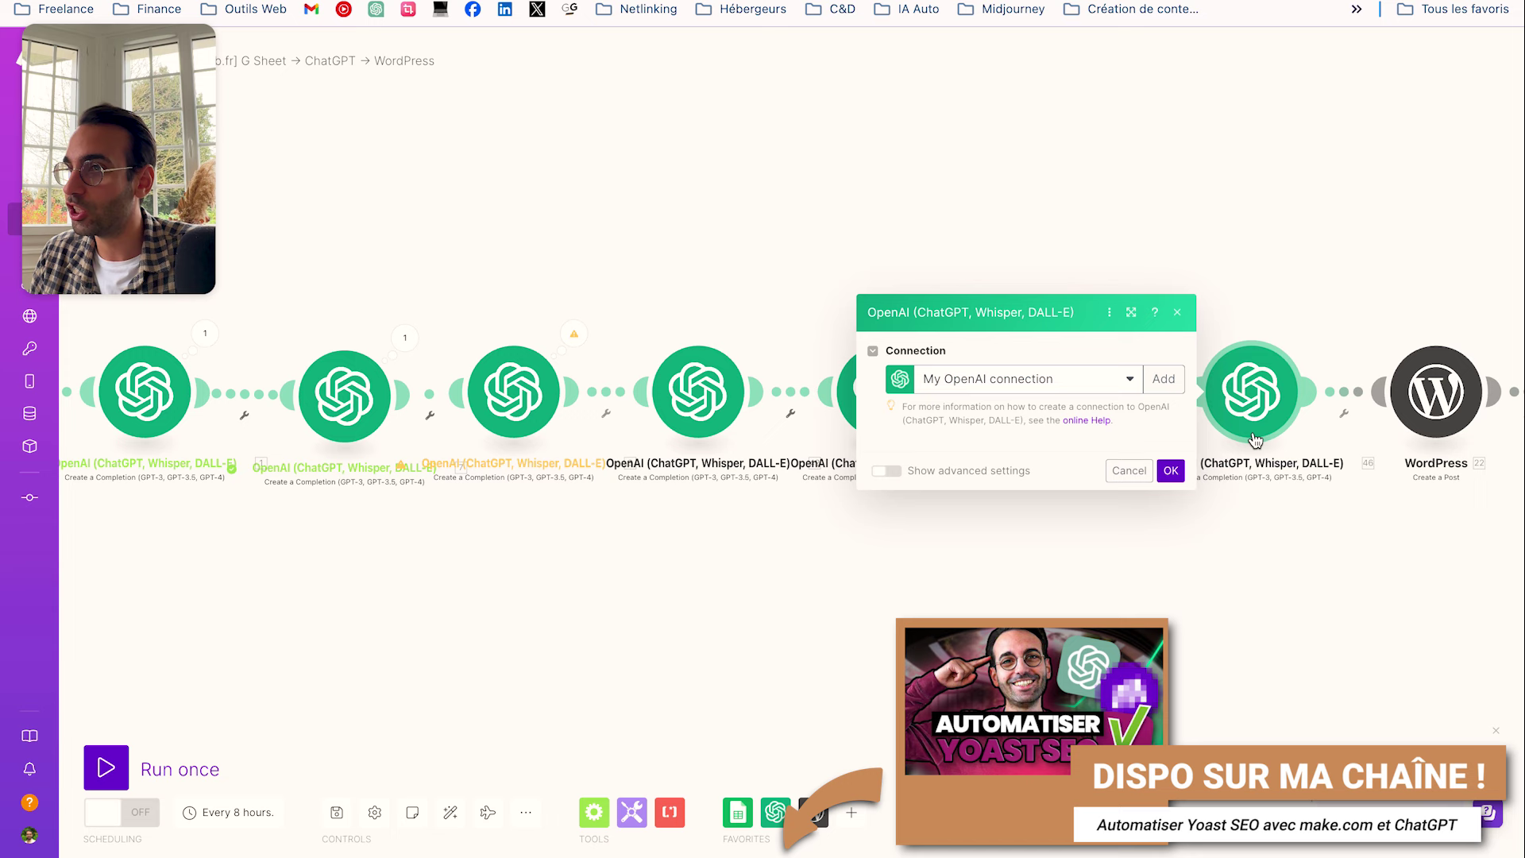
left_click(703, 197)
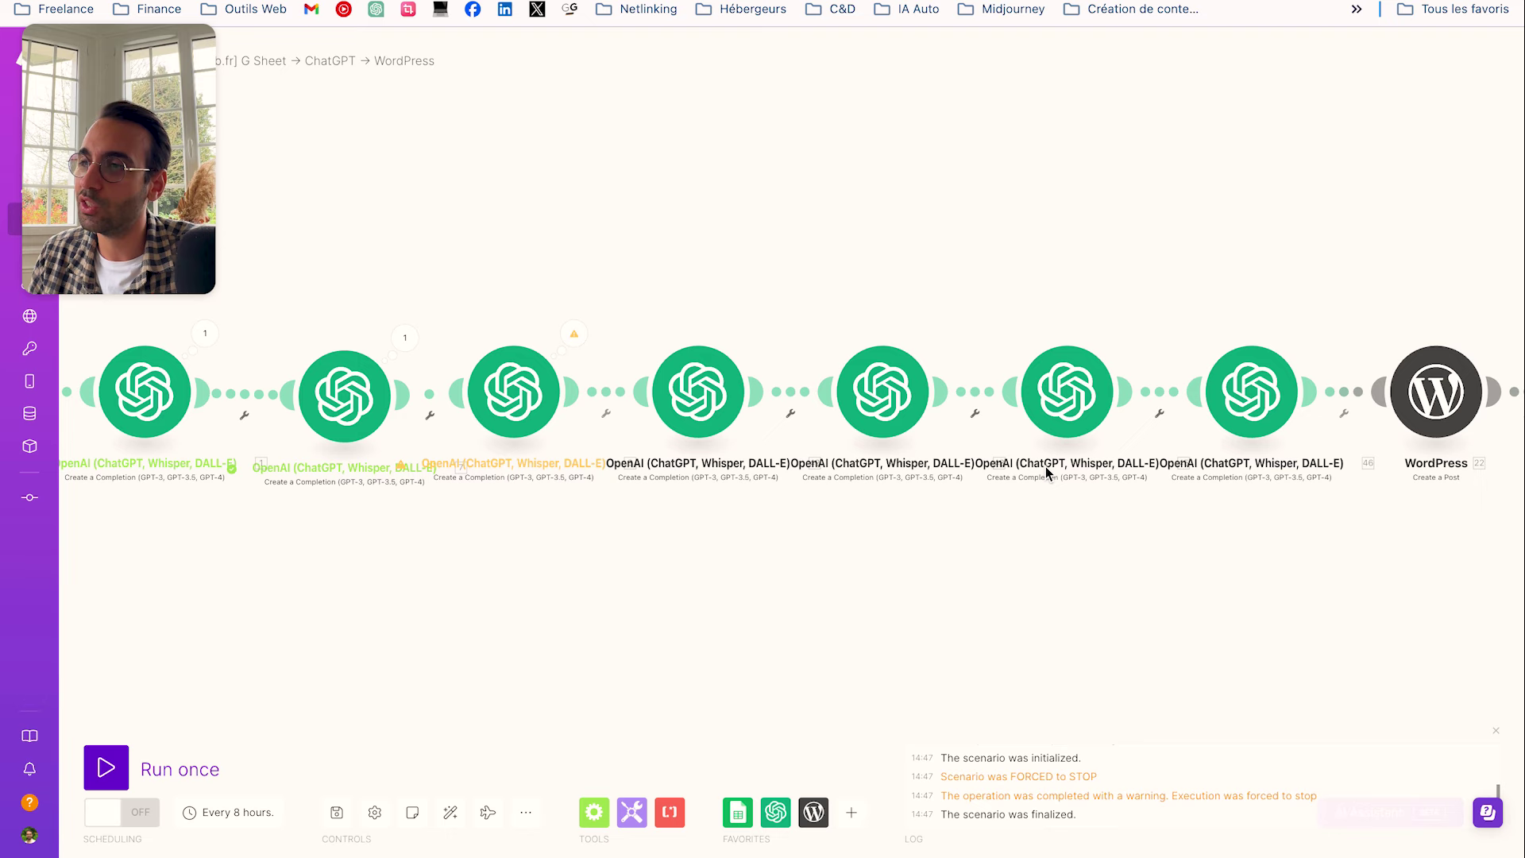
Revisit the introduction prompt in the second OpenAI module and the article and conclusion prompt in the third
left_click_drag(612, 273, 1065, 294)
left_click(605, 429)
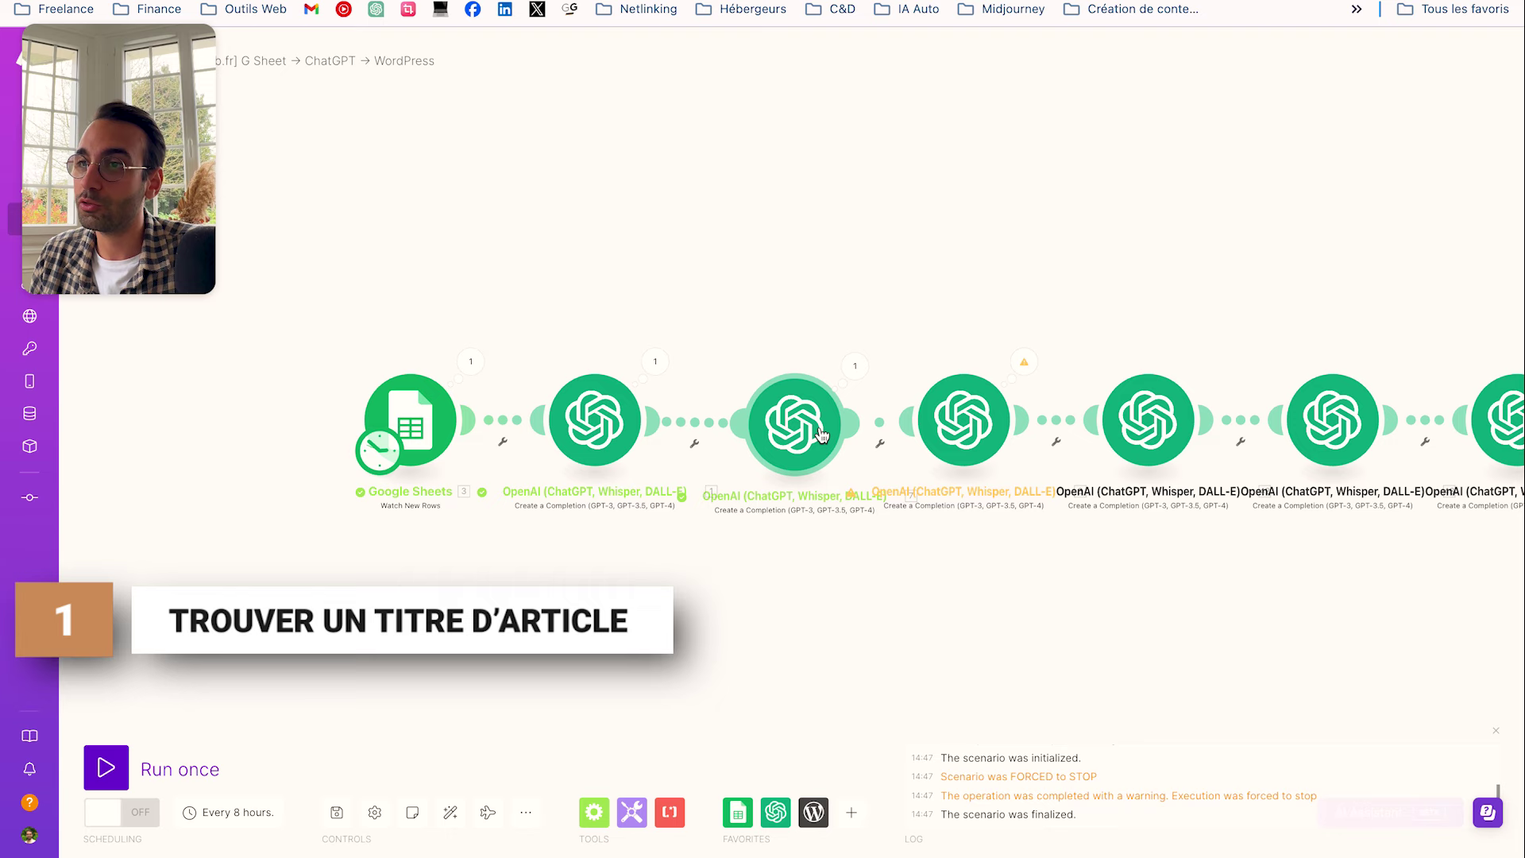
left_click(795, 423)
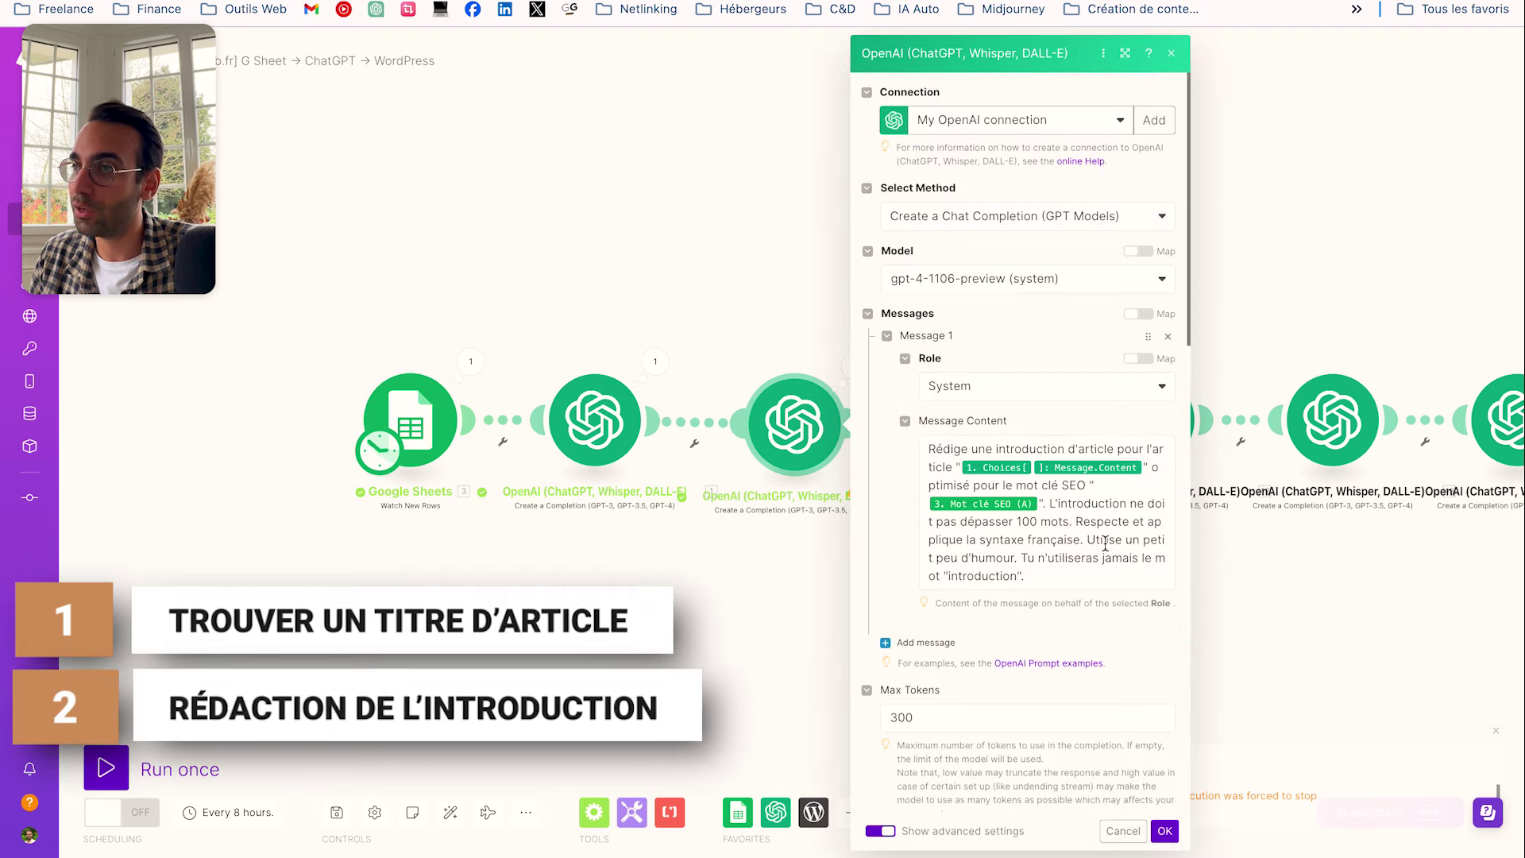
left_click(1266, 330)
left_click(1132, 433)
left_click(964, 419)
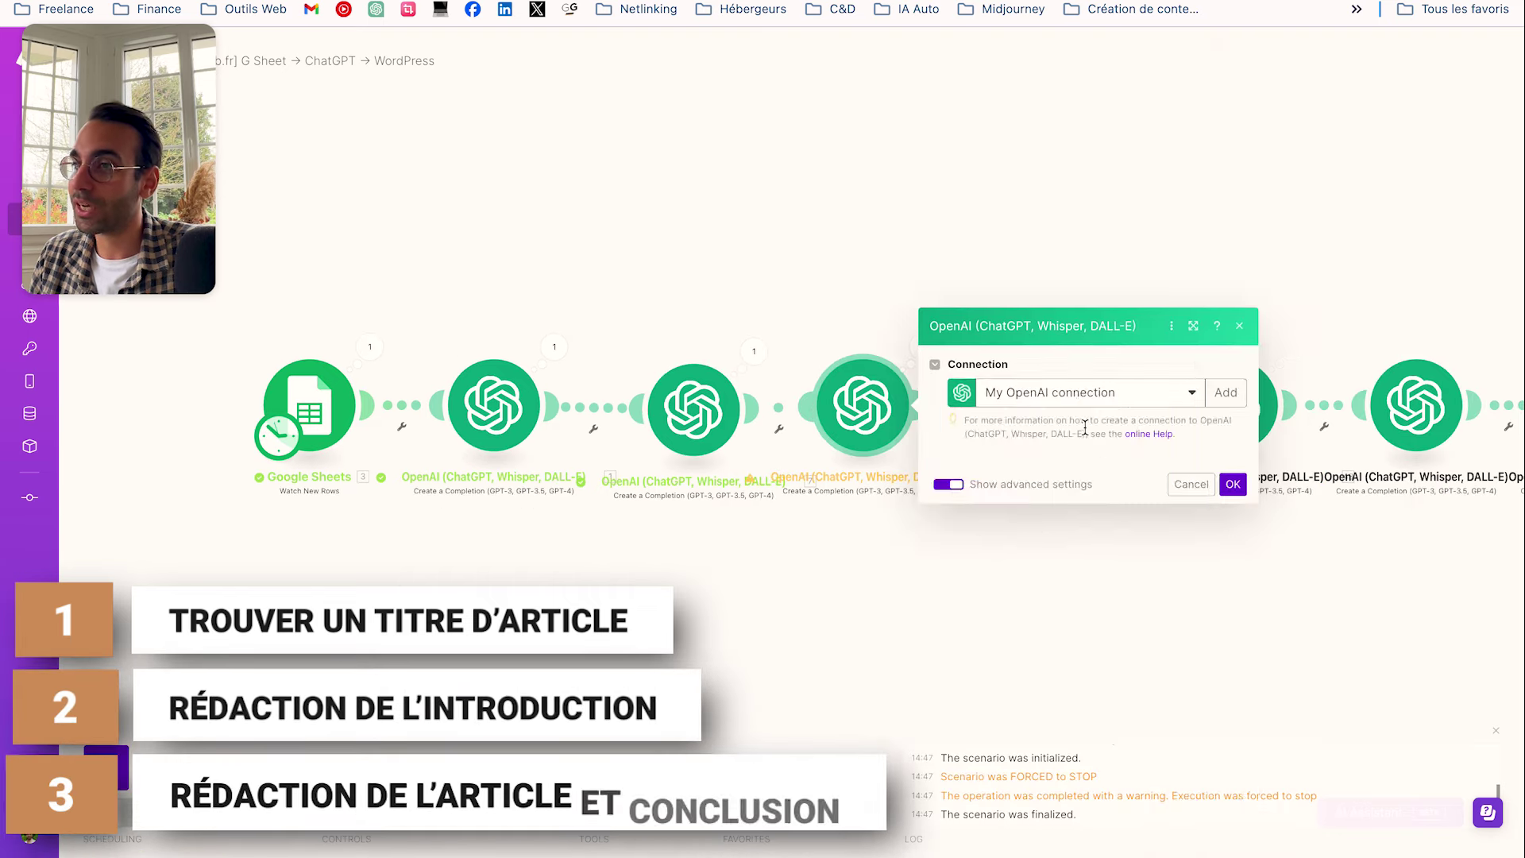
scroll(1060, 239, "down", 4)
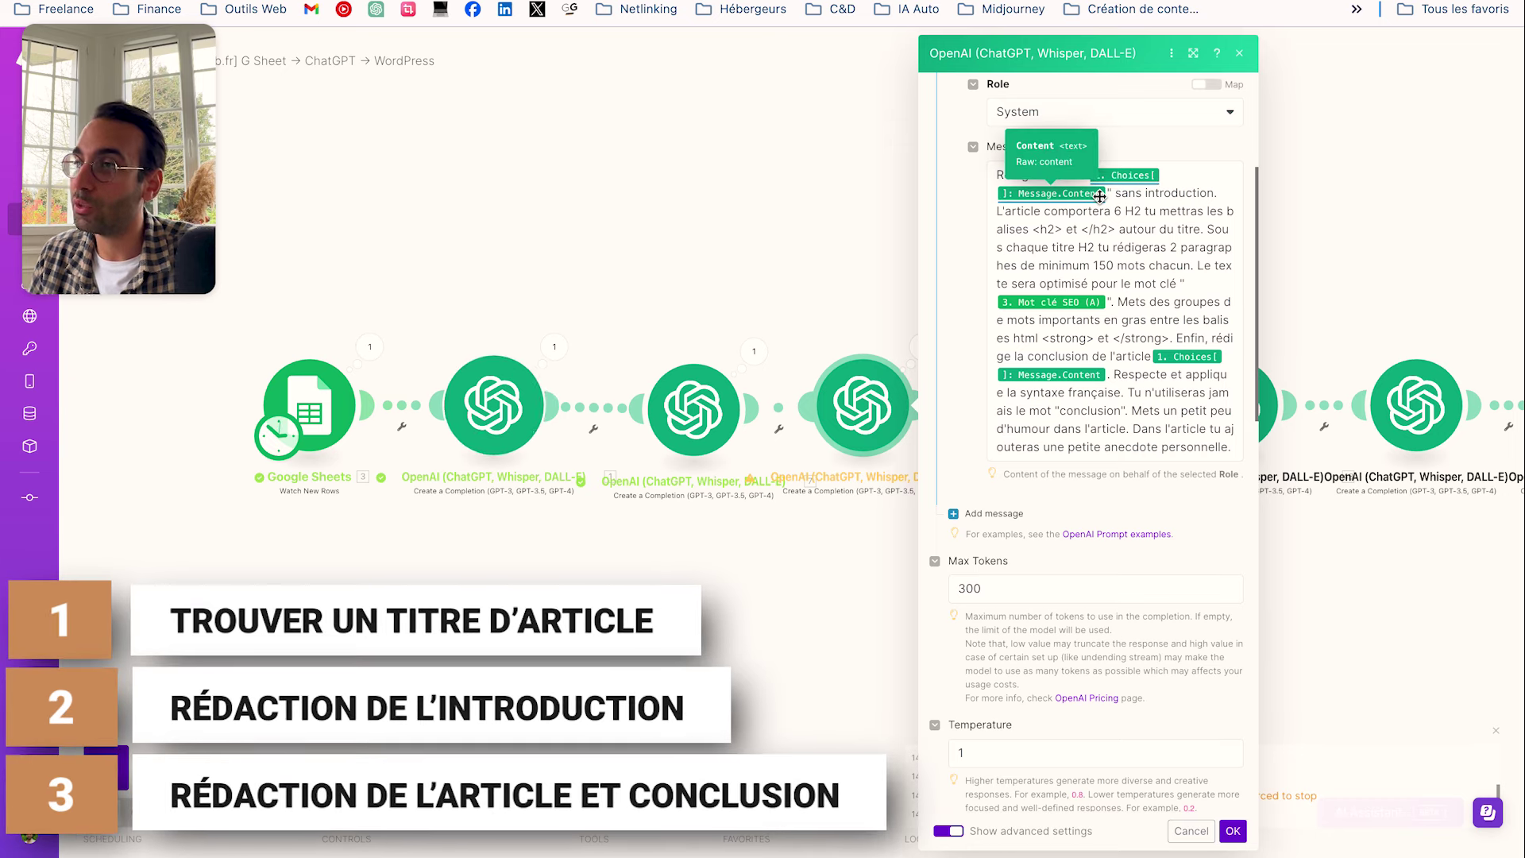
left_click(840, 272)
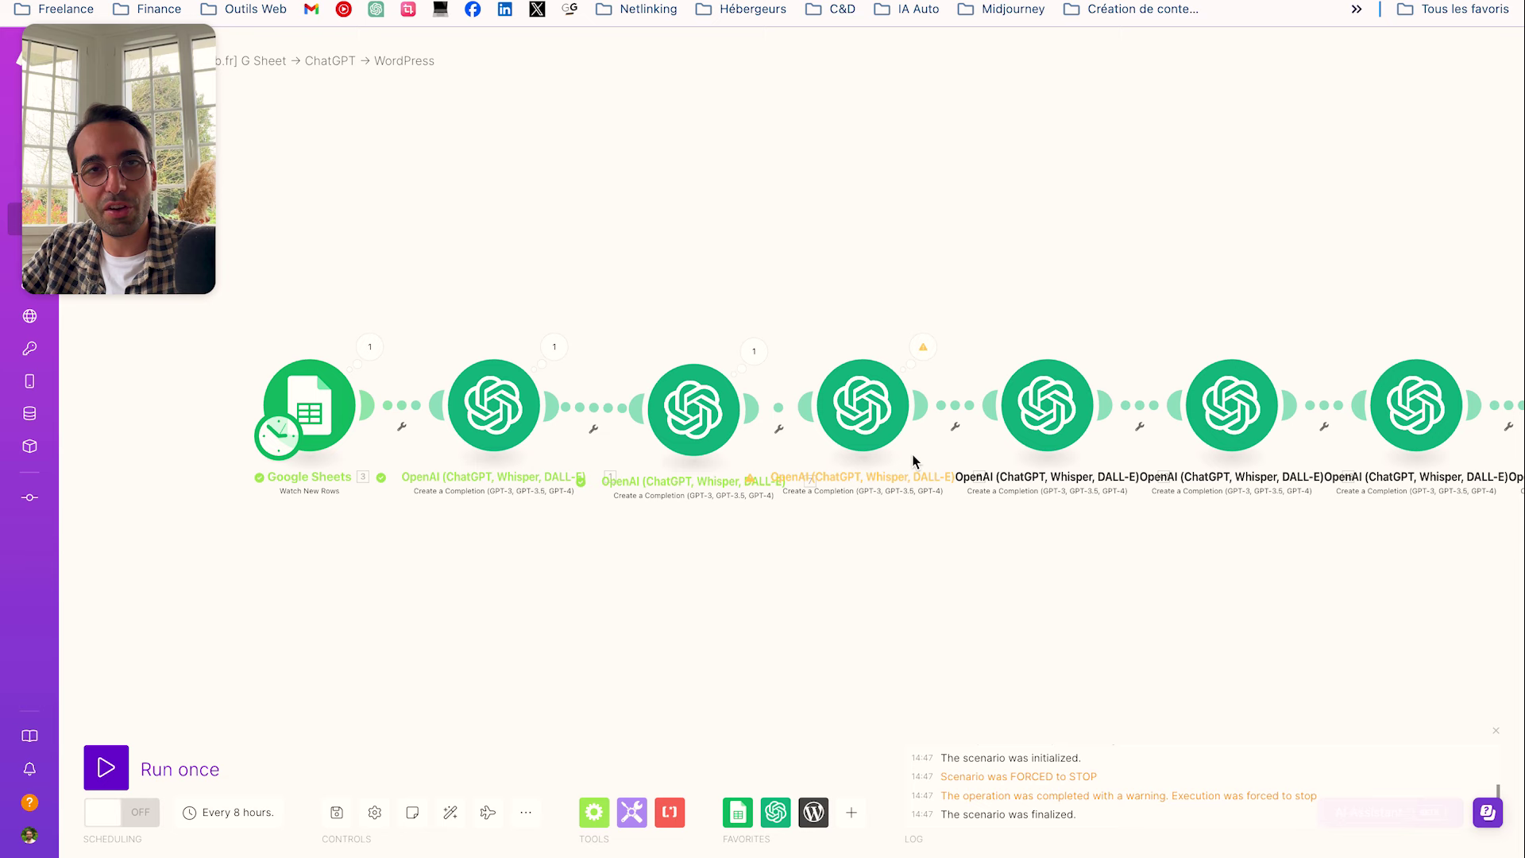
Open the settings of the WordPress Create a Post module at the end of the OpenAI chain
scroll(1122, 289, "right", 3)
scroll(1057, 317, "down", 2)
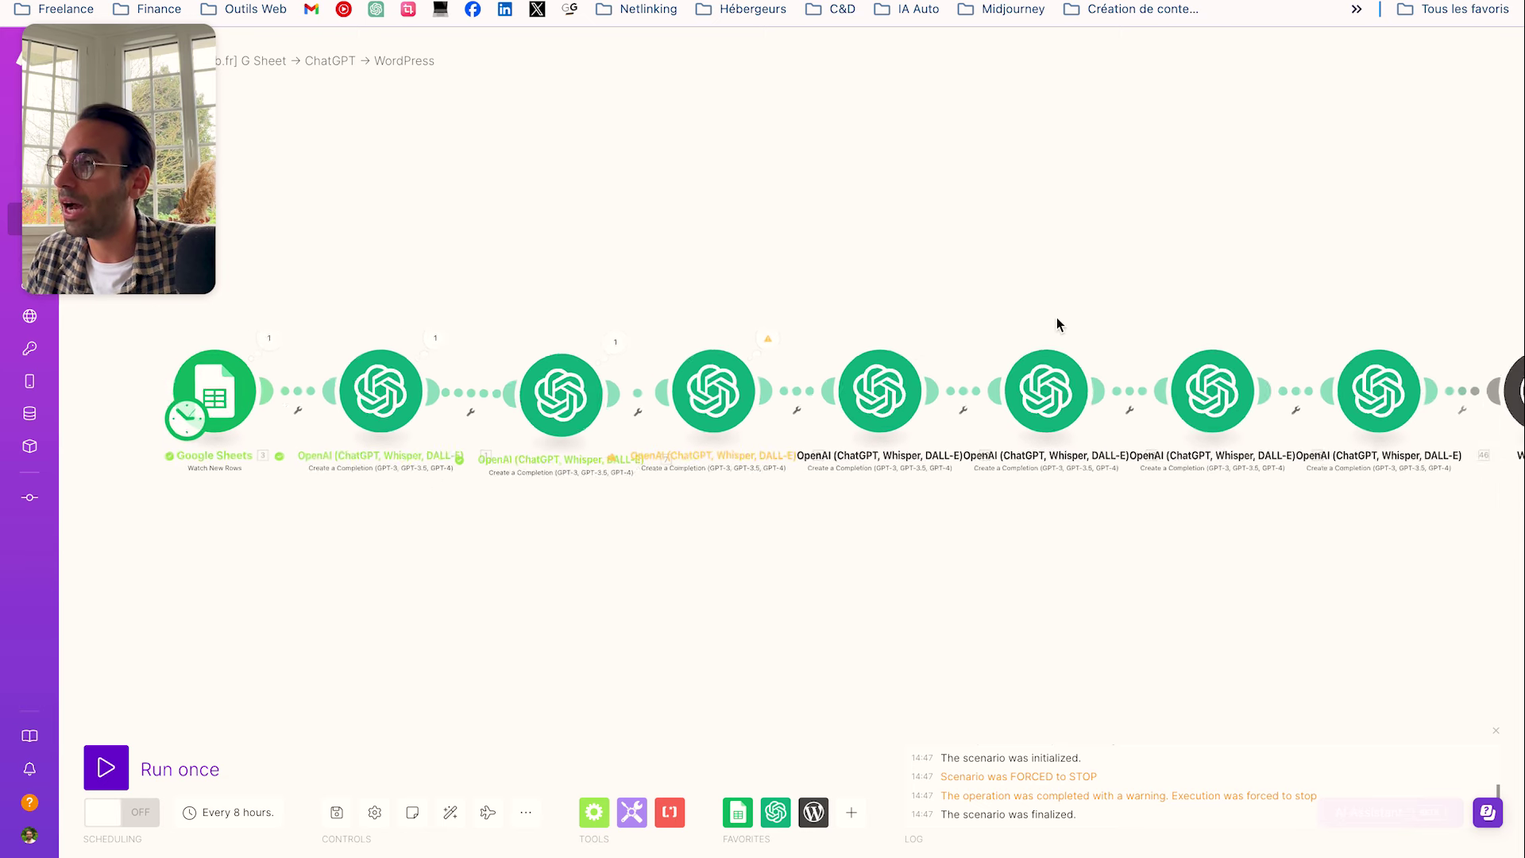
scroll(1271, 333, "right", 3)
left_click(1354, 409)
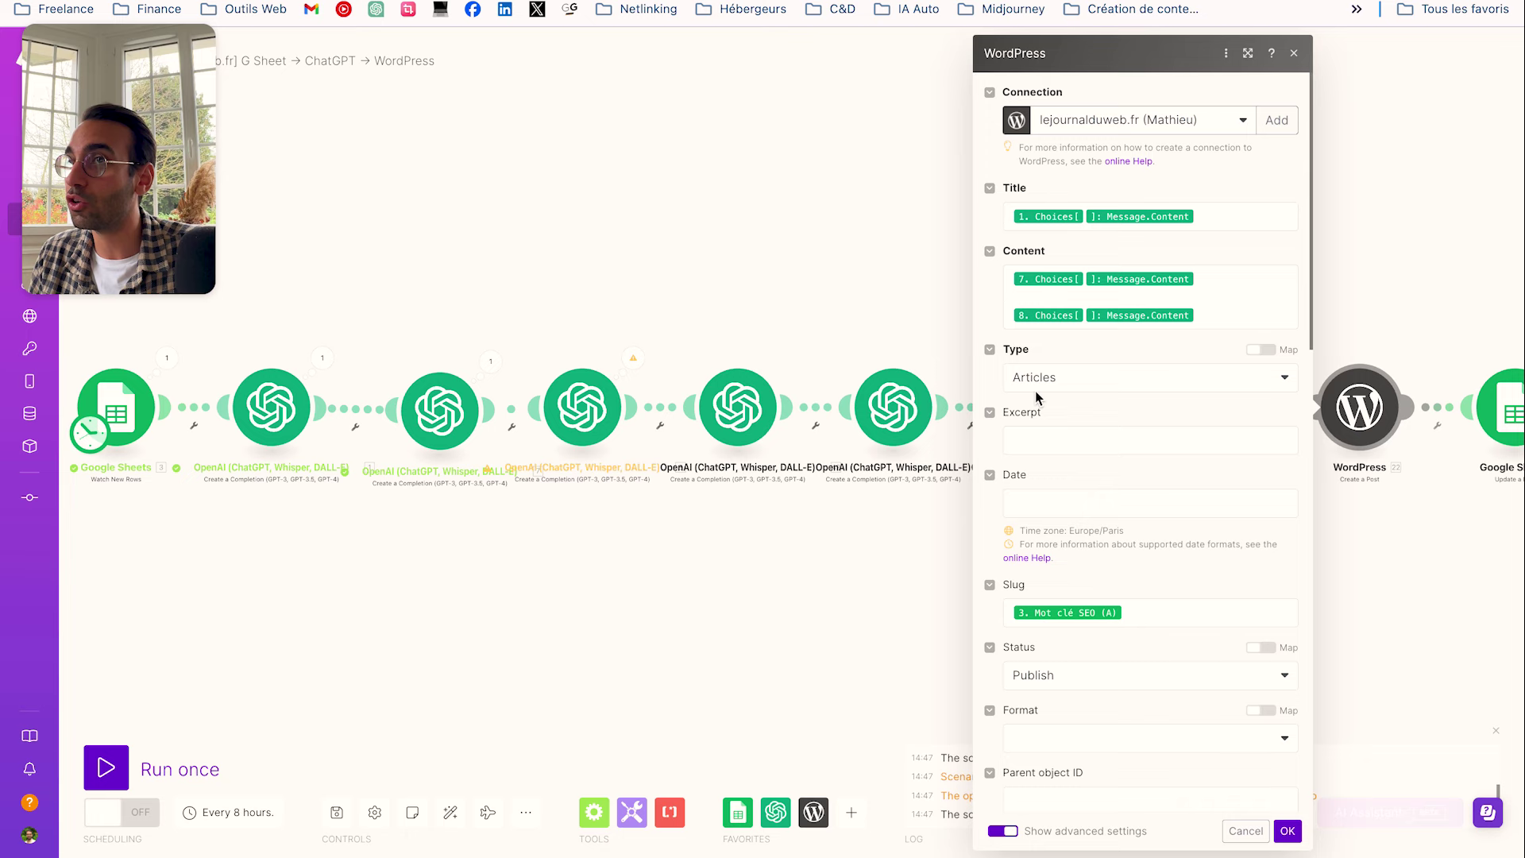
Open the WordPress admin dashboard of lejournalduweb.fr in a new browser tab
key("ctrl+t")
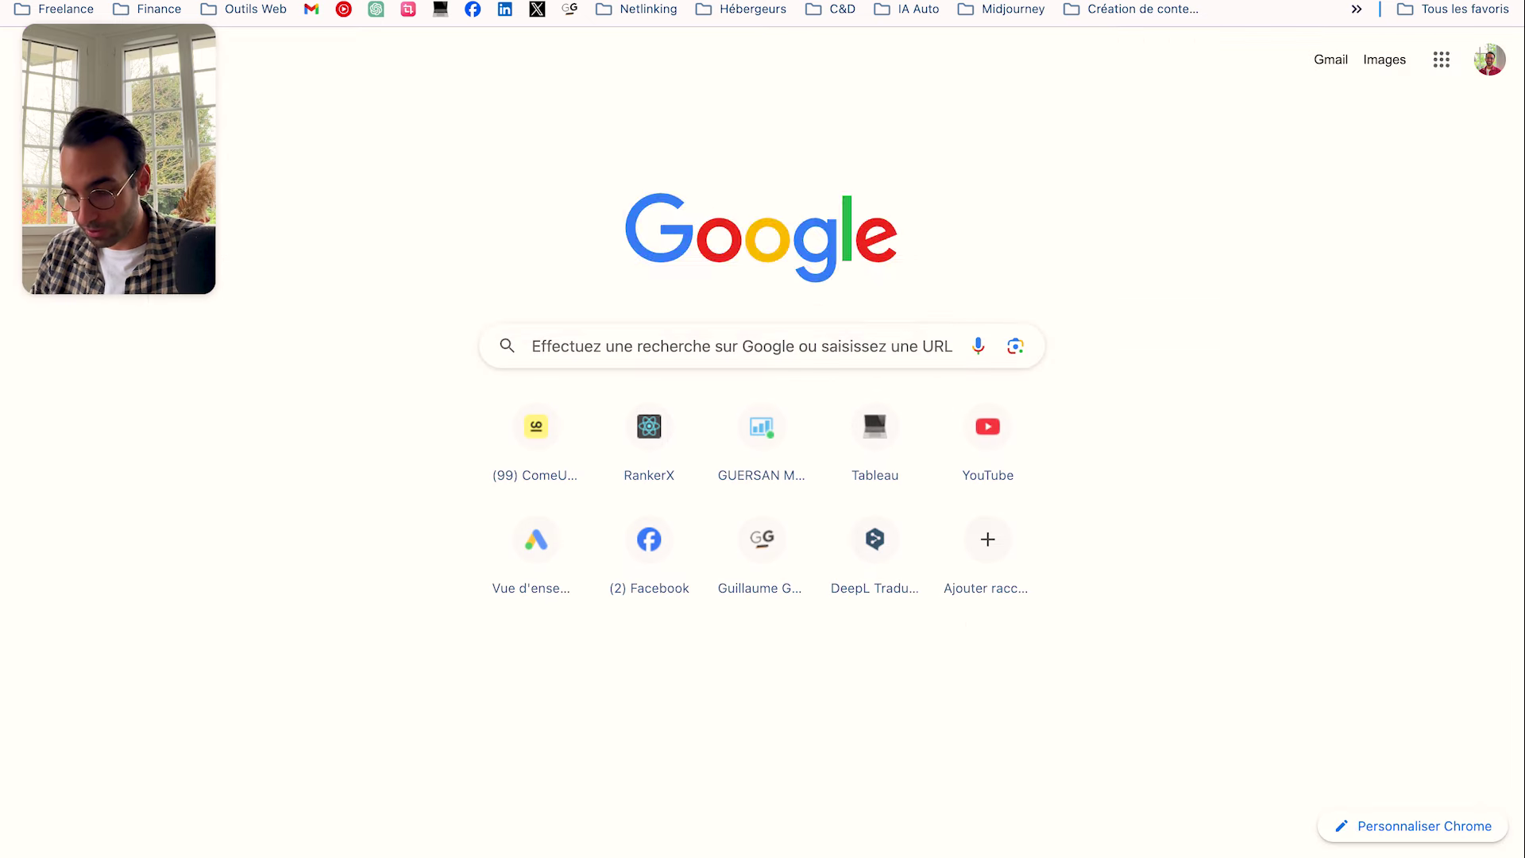
type("journalduweb.fr/wp-admin/")
key("Return")
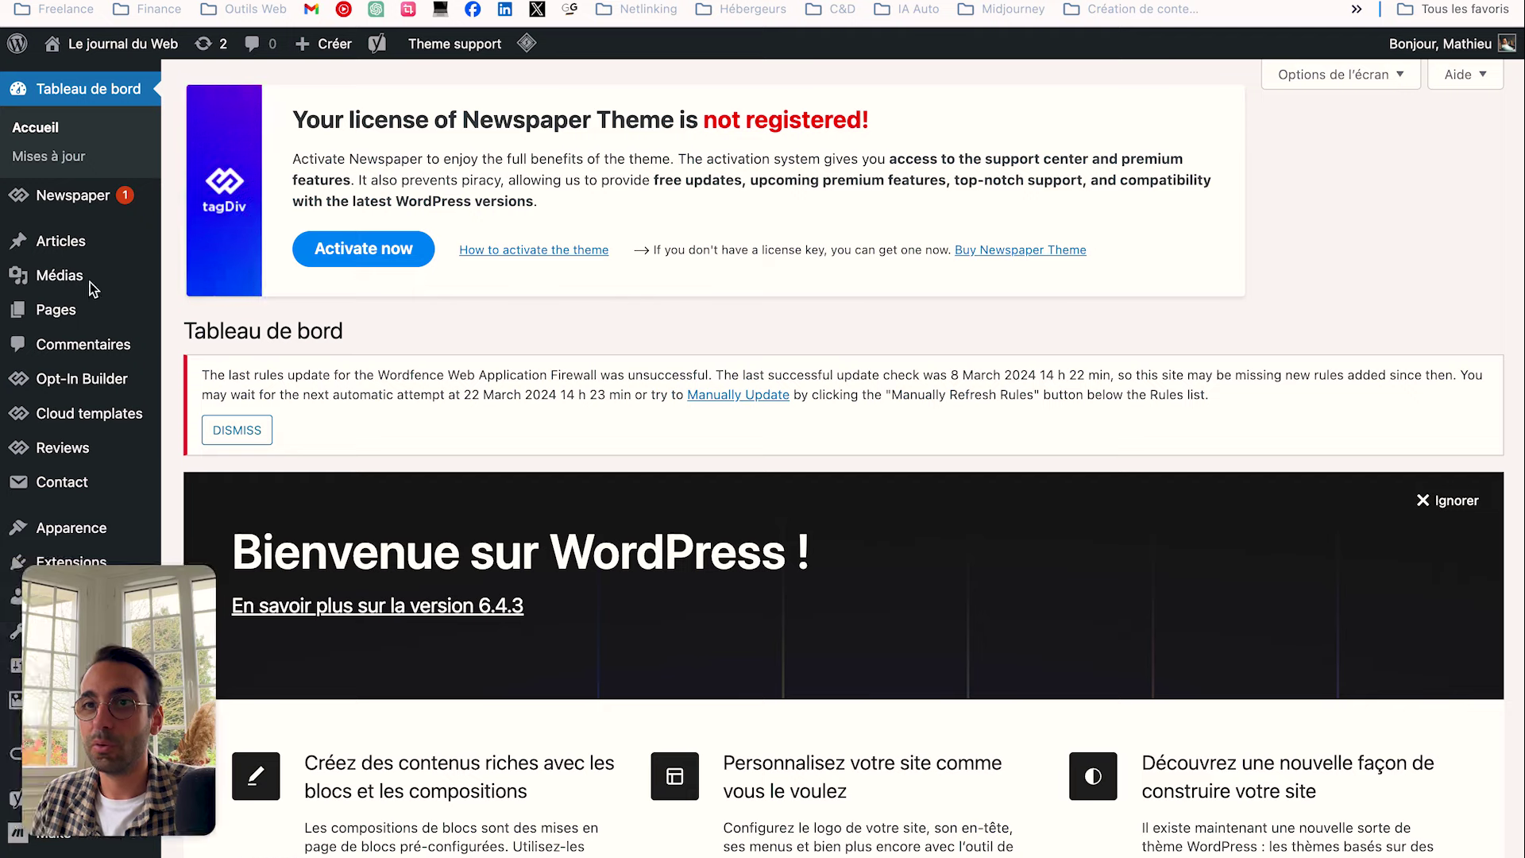
mouse_move(79, 241)
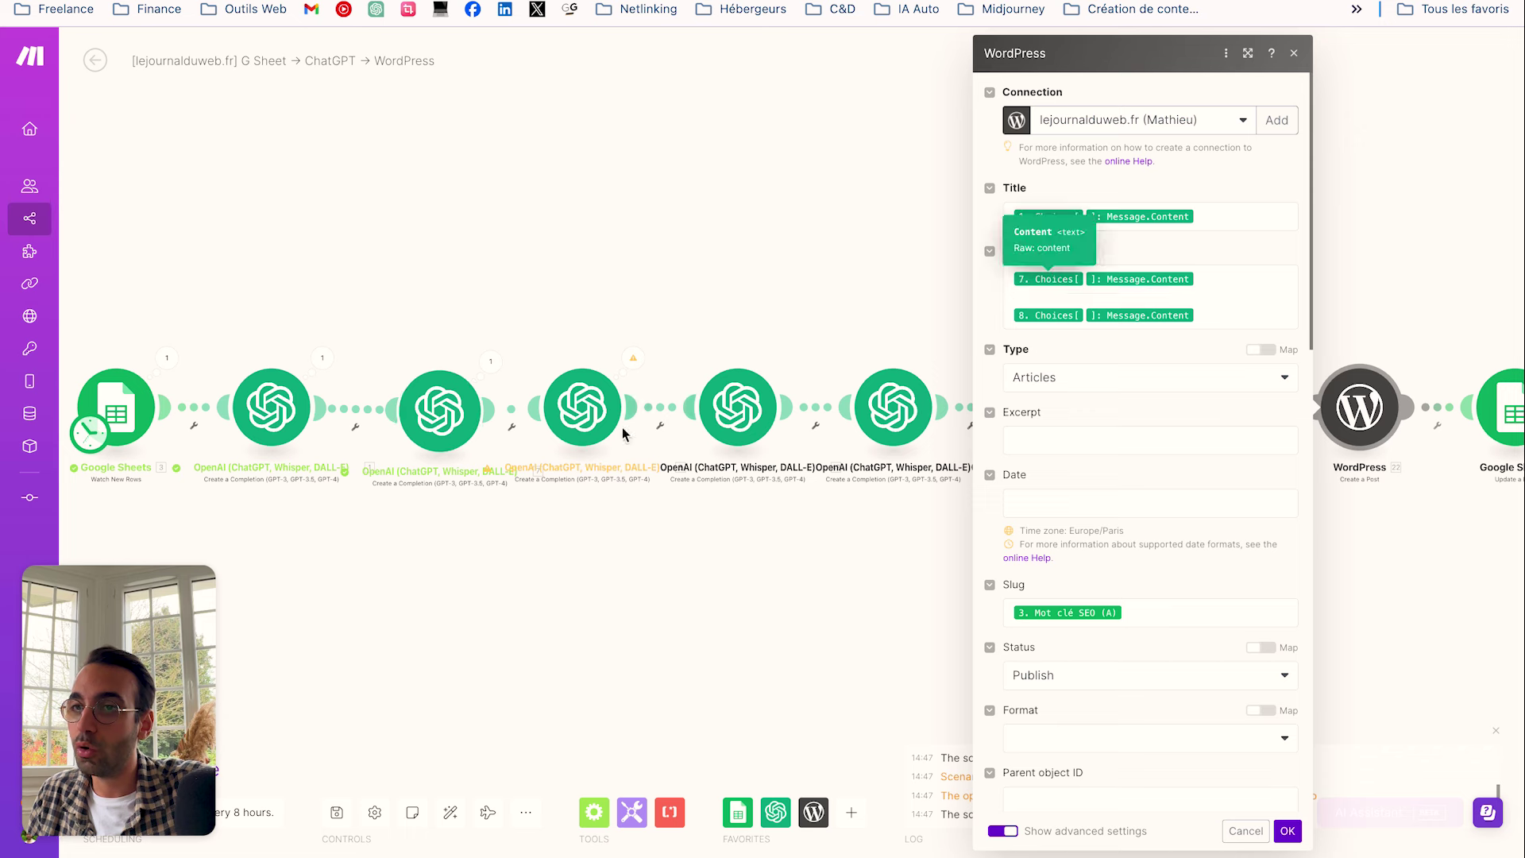
Move the second and third OpenAI modules above the main row and open the WordPress module's Content field for editing
left_click_drag(440, 409, 401, 259)
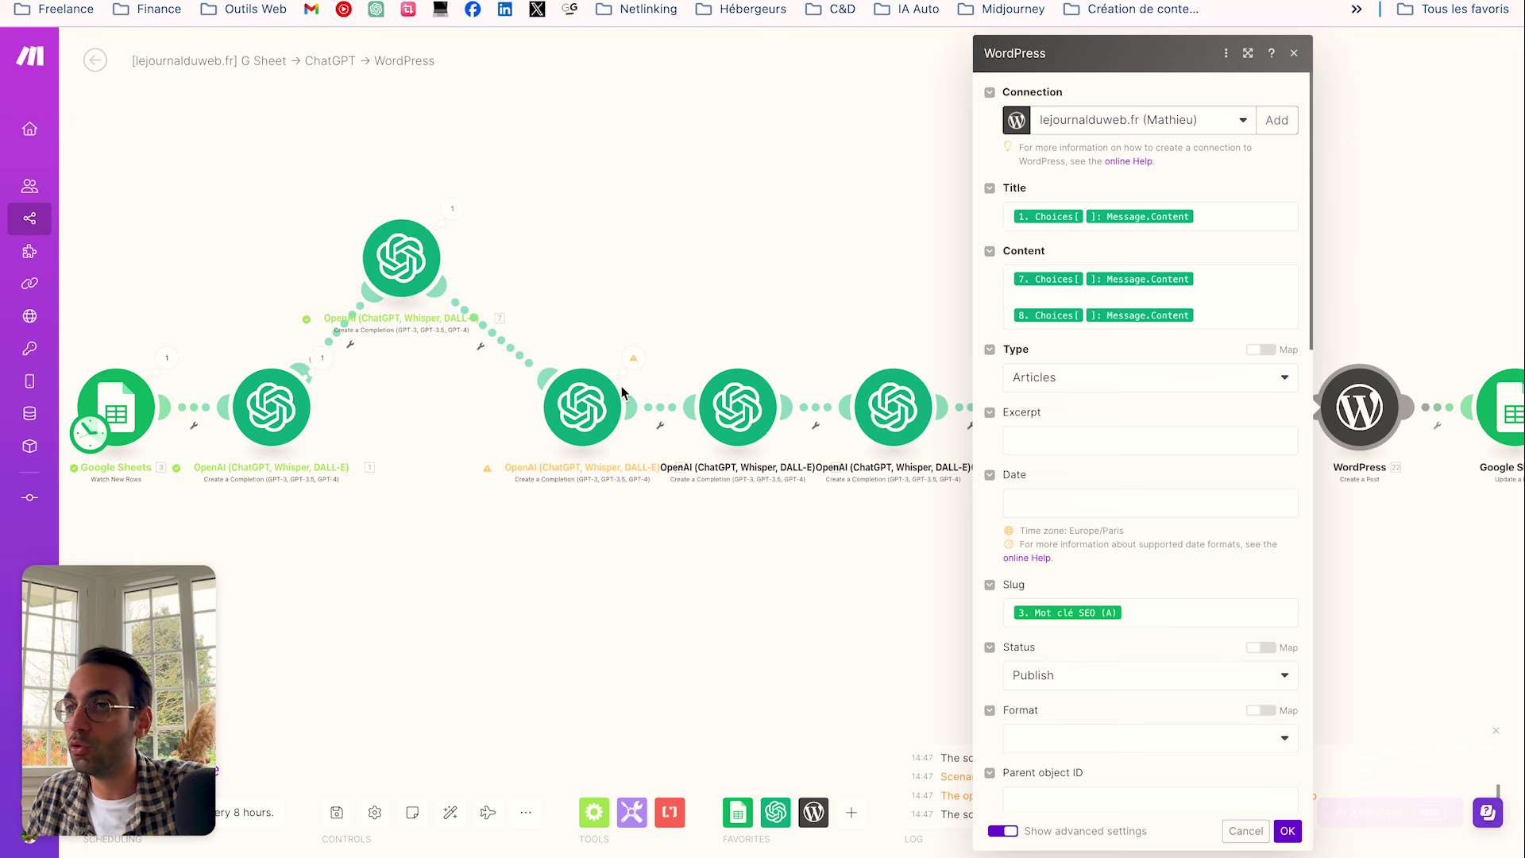
left_click_drag(622, 391, 606, 256)
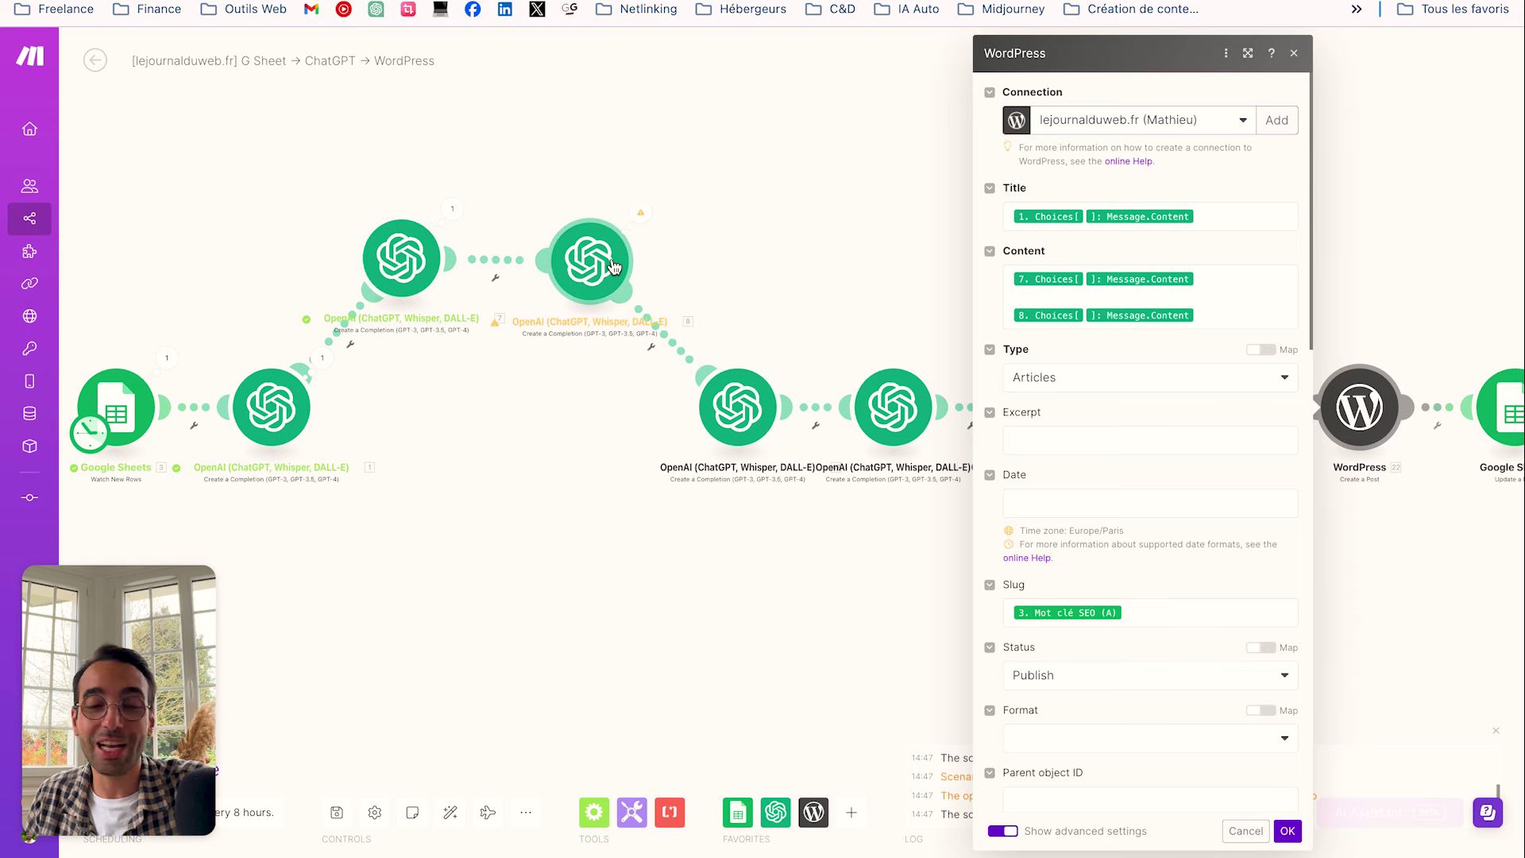
left_click(1087, 298)
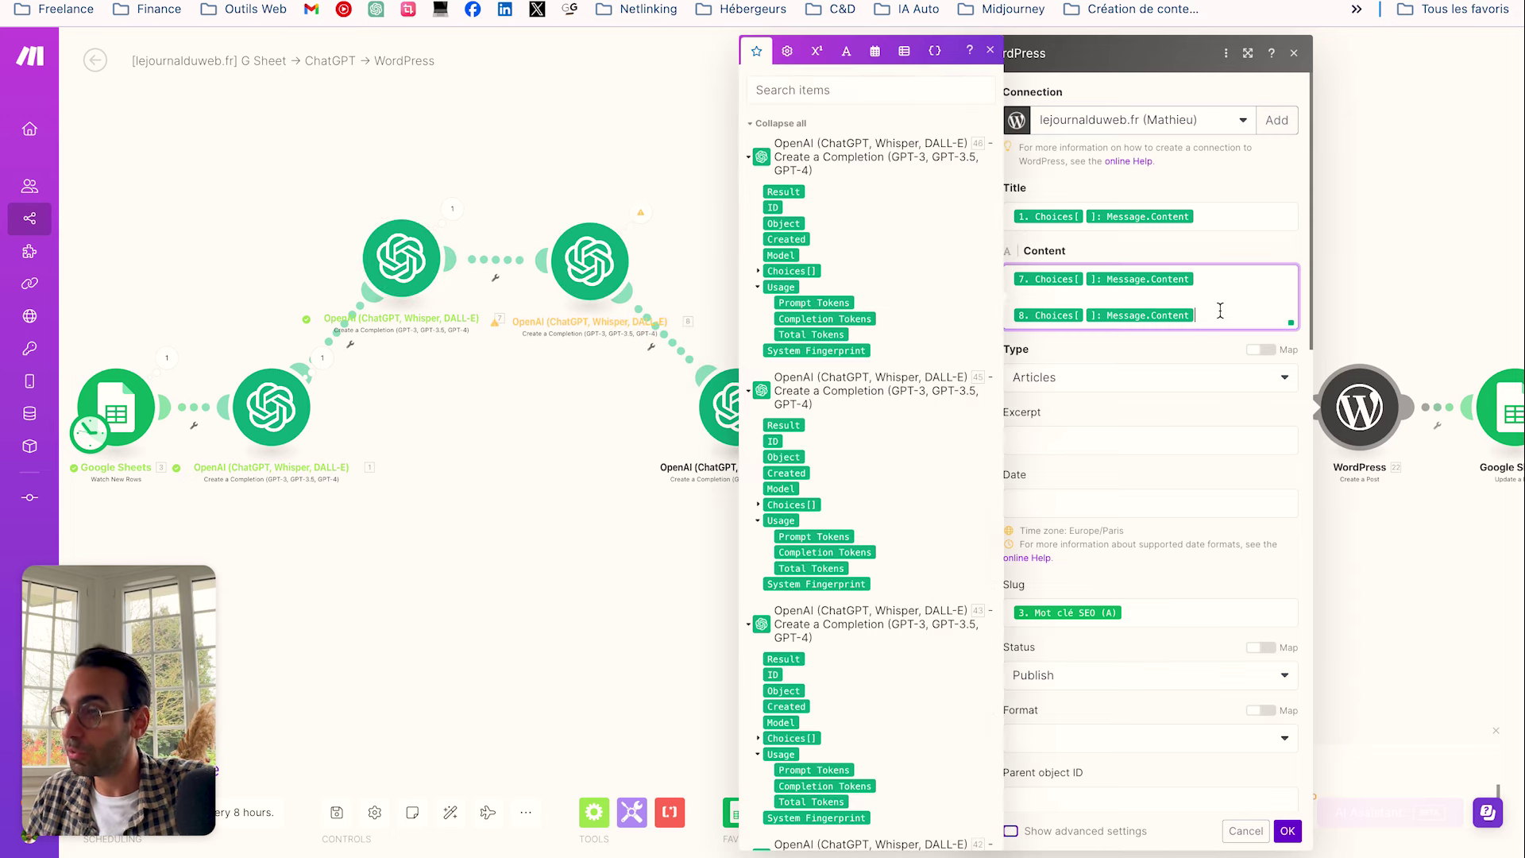
Try adding a sign-off line ending in "Je vous dis à bientôt" beneath the mapped article body in the Content field, and delete it
key("Return")
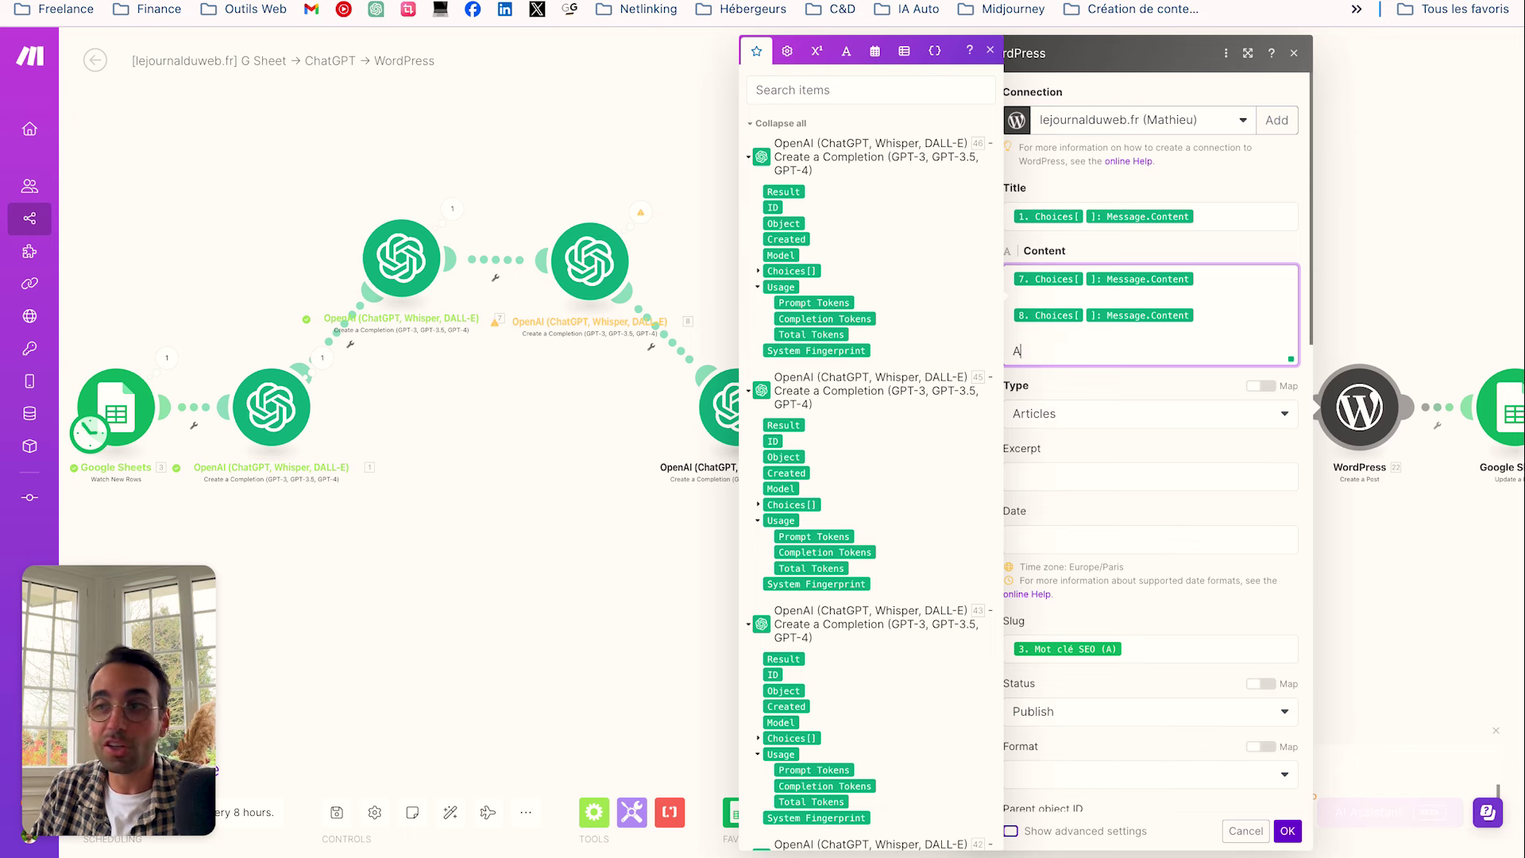
type("Je vous dis à bientôt")
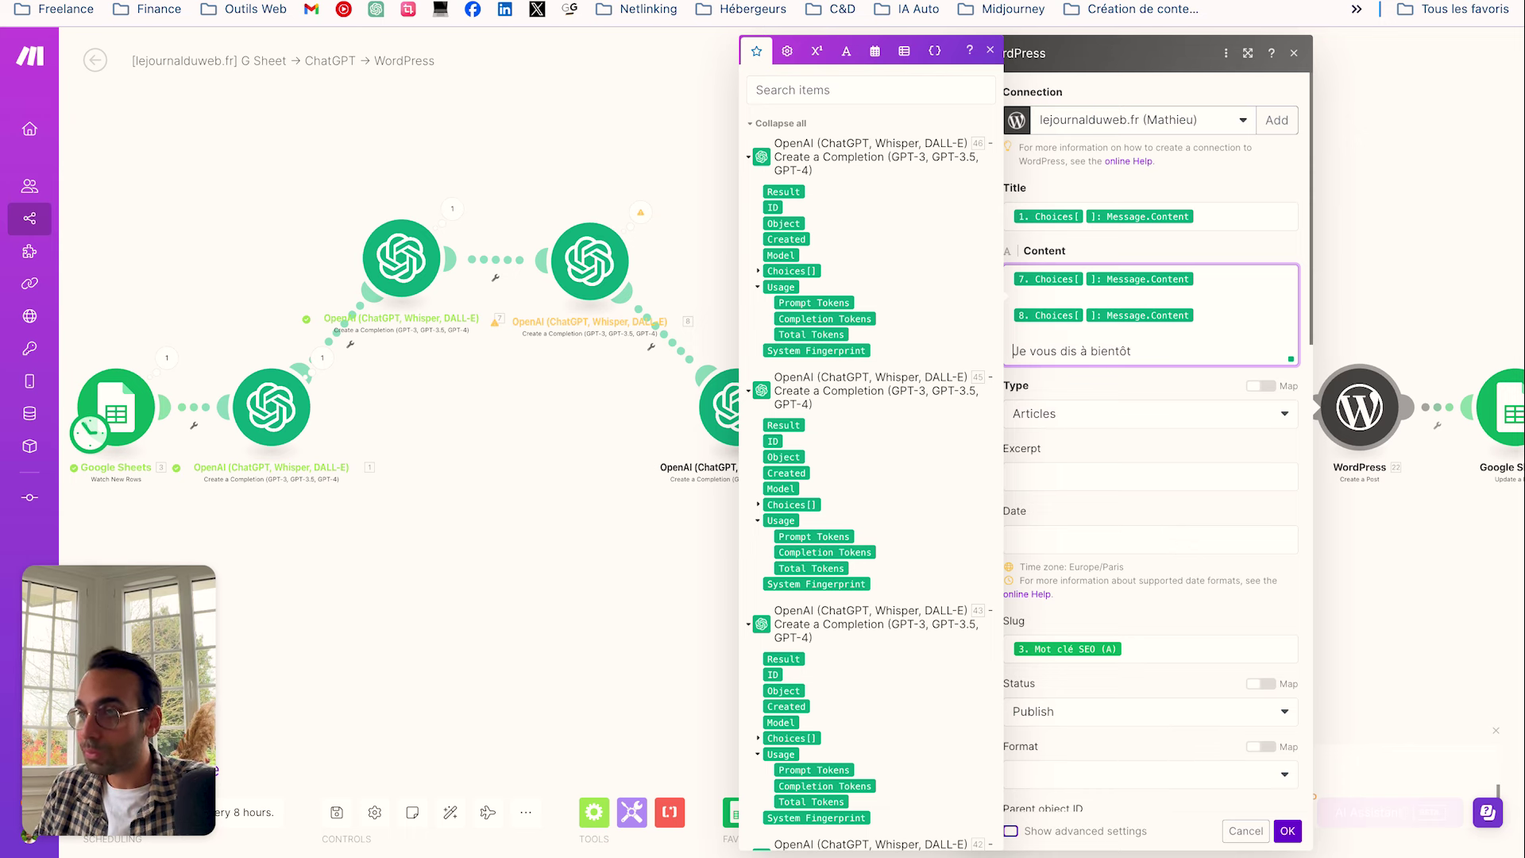
type("C'était Guilla")
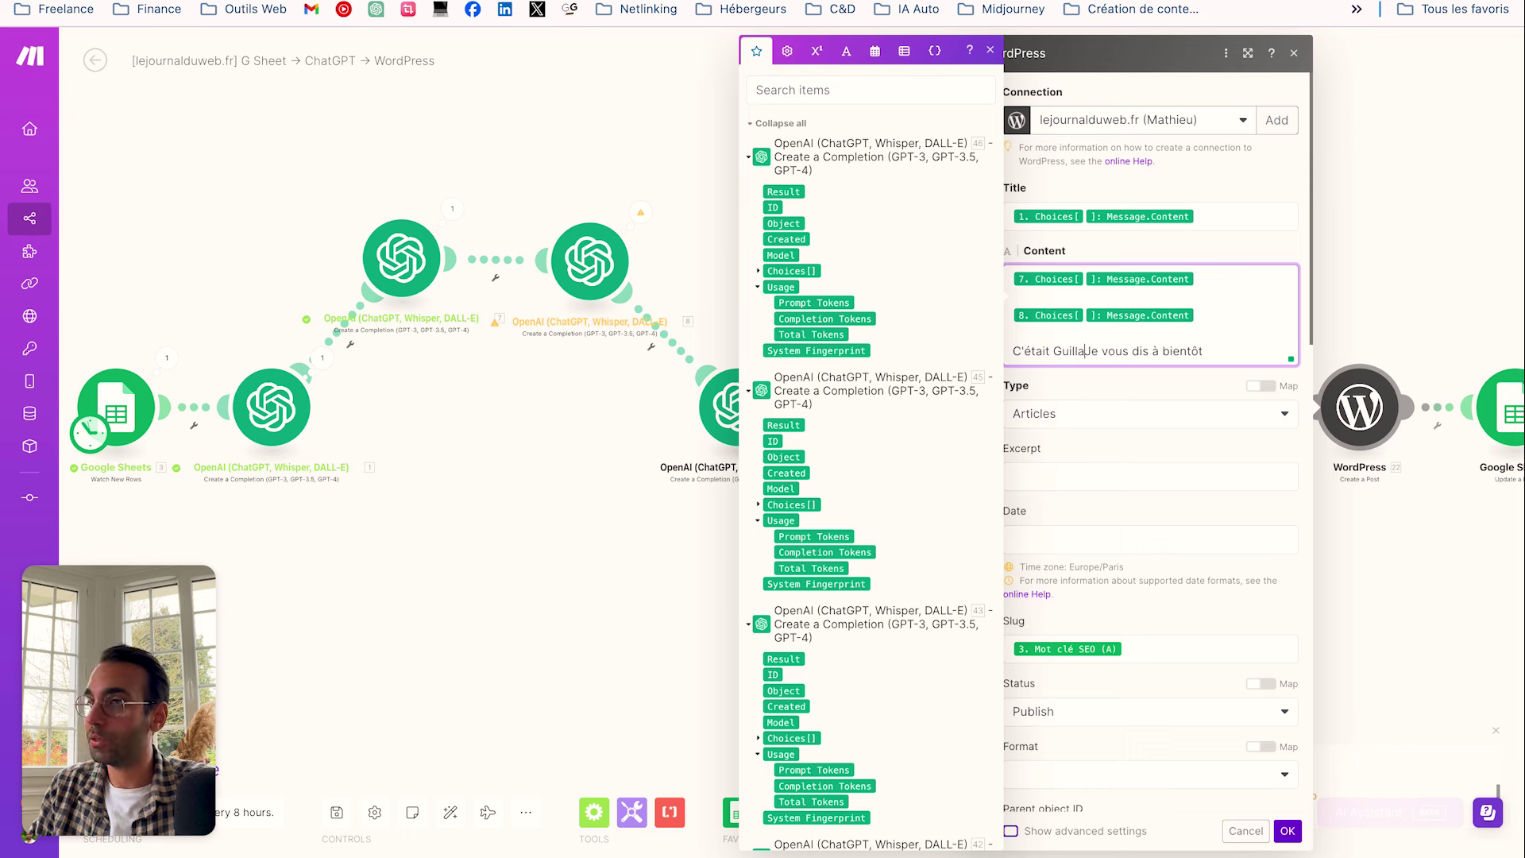
type("ume et")
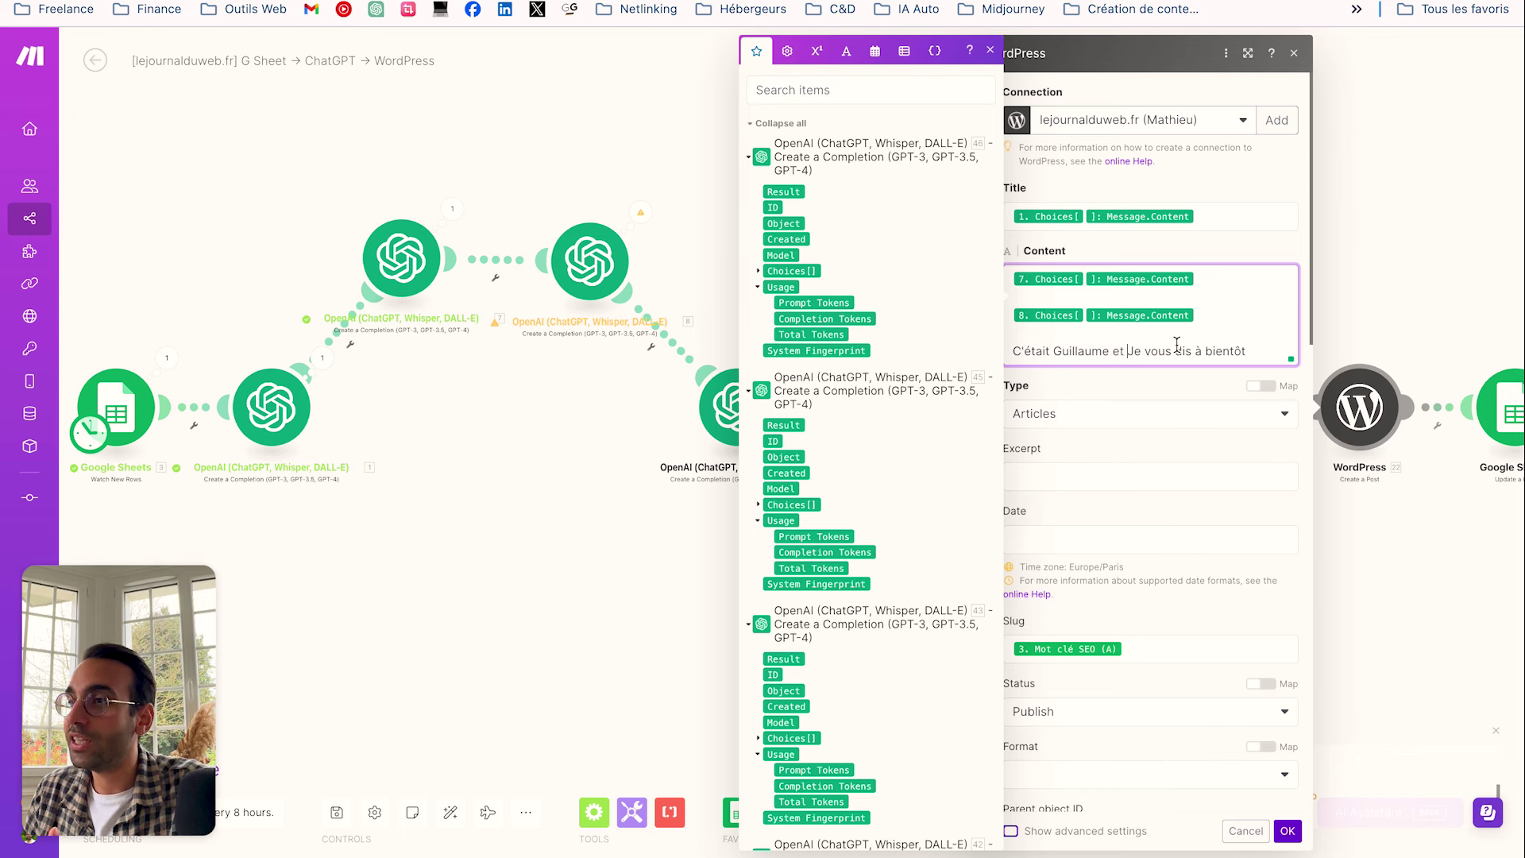
left_click_drag(1287, 353, 979, 351)
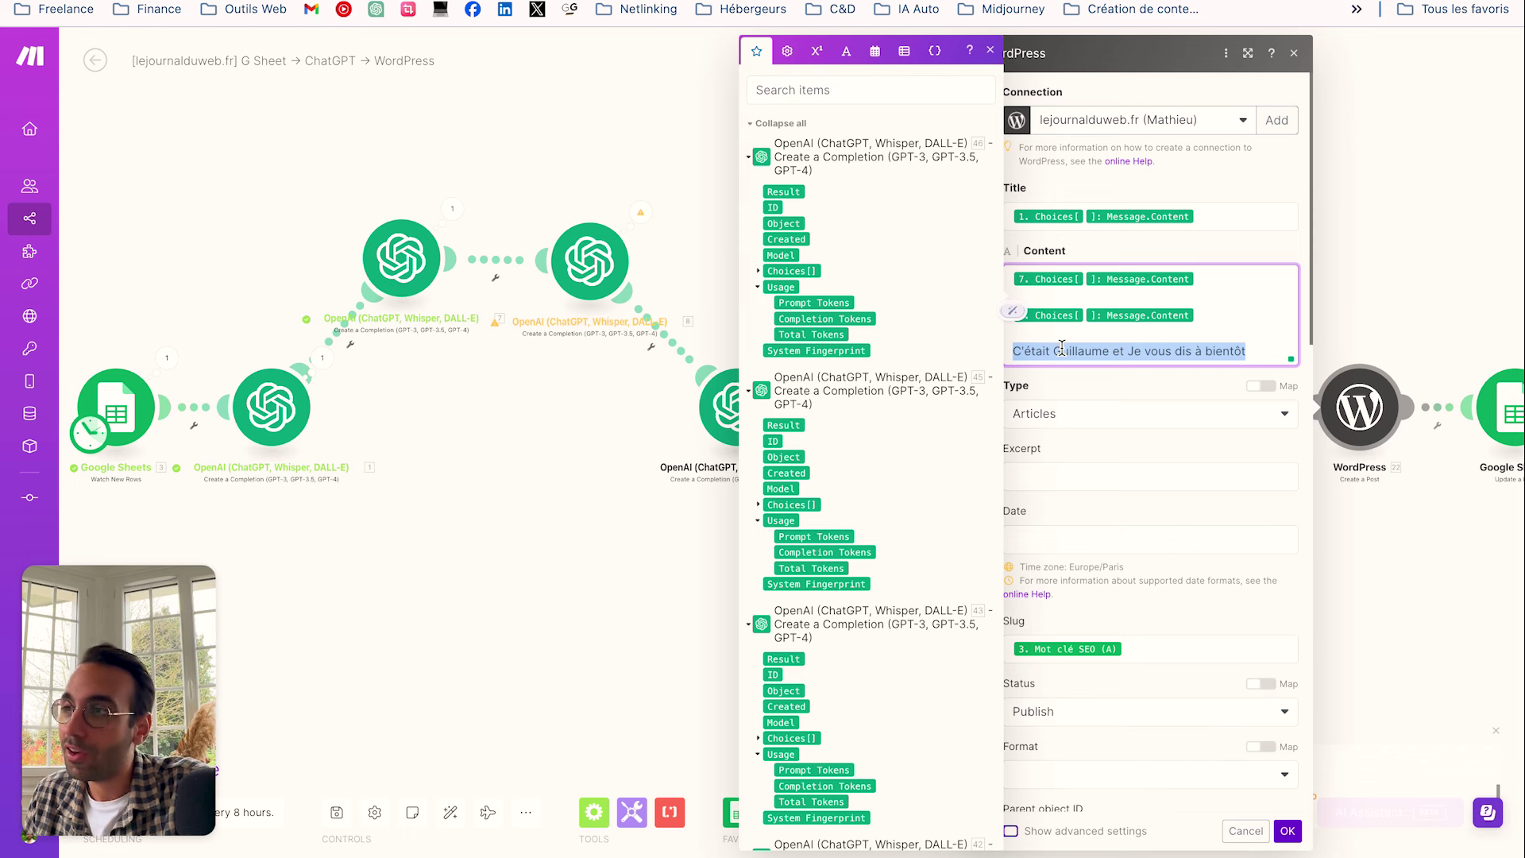
key("BackSpace")
key("BackSpace")
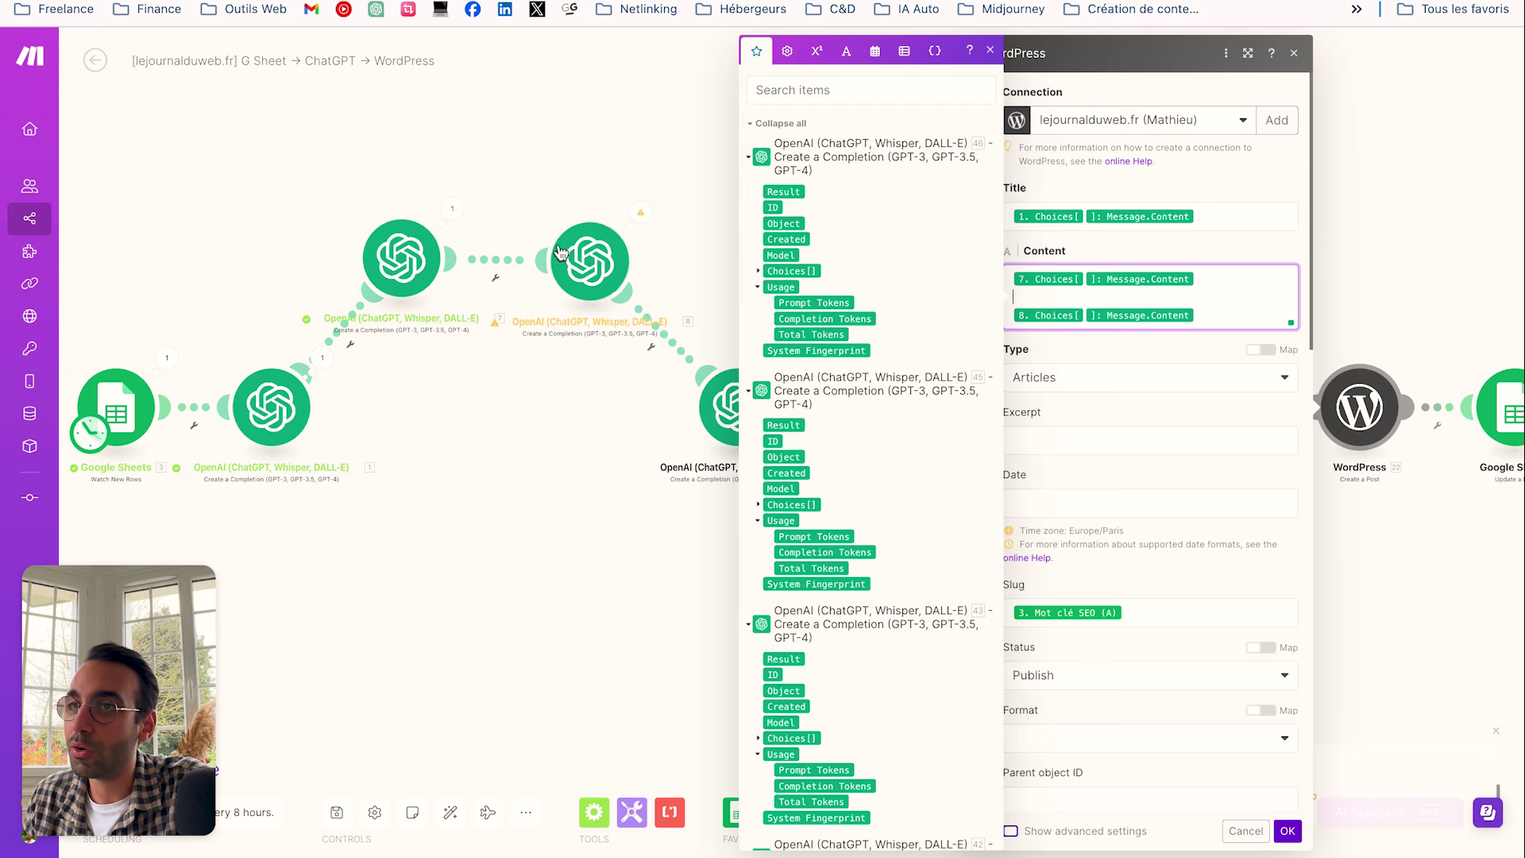
Try inserting OpenAI module 7's Message Content a second time between the two mapped values in the Content field, and remove it
scroll(884, 499, "down", 20)
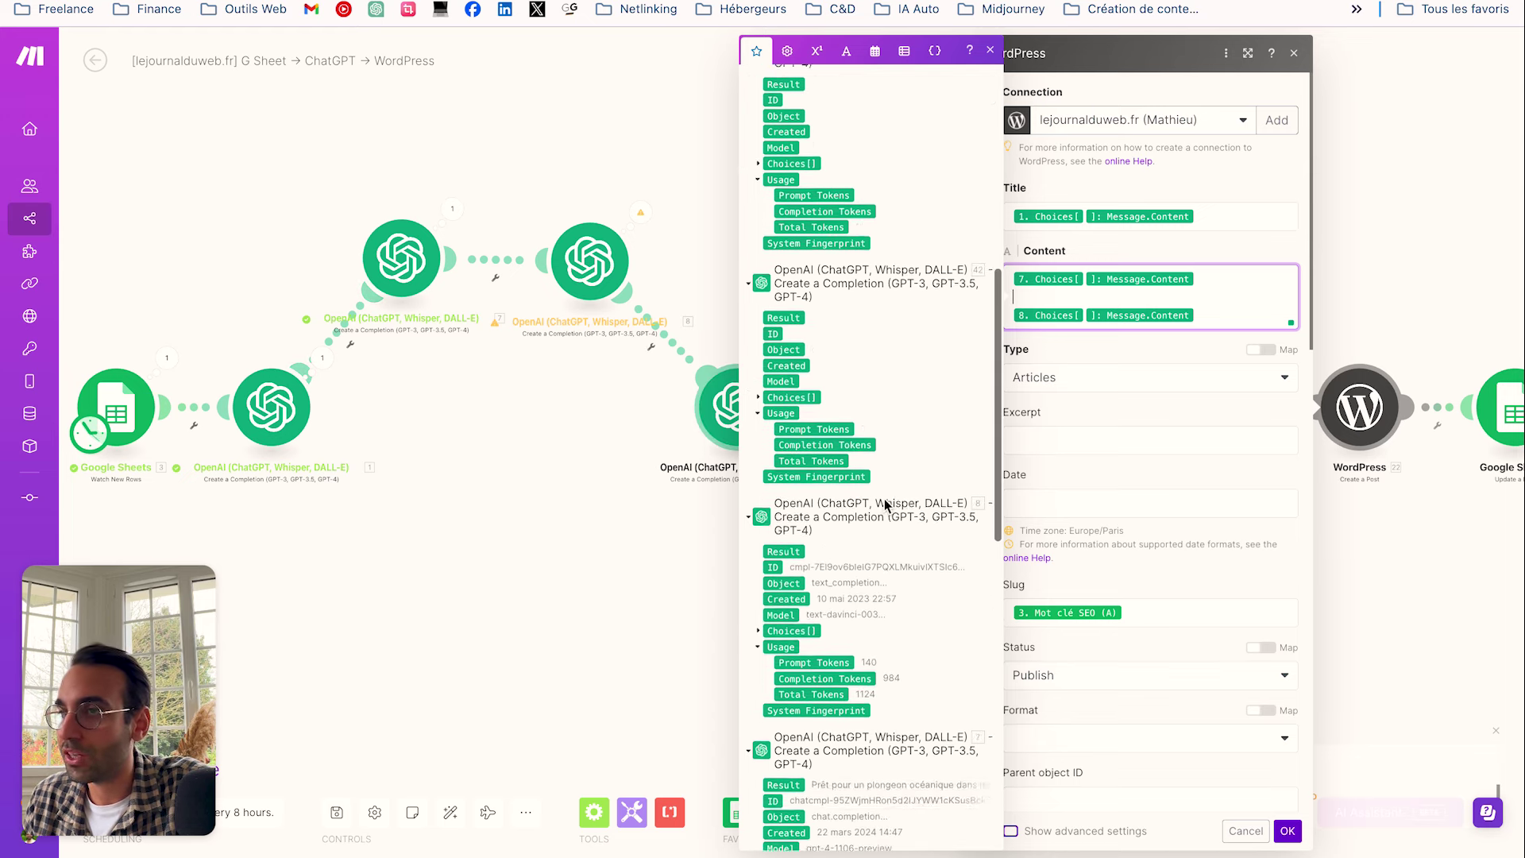
scroll(884, 300, "up", 5)
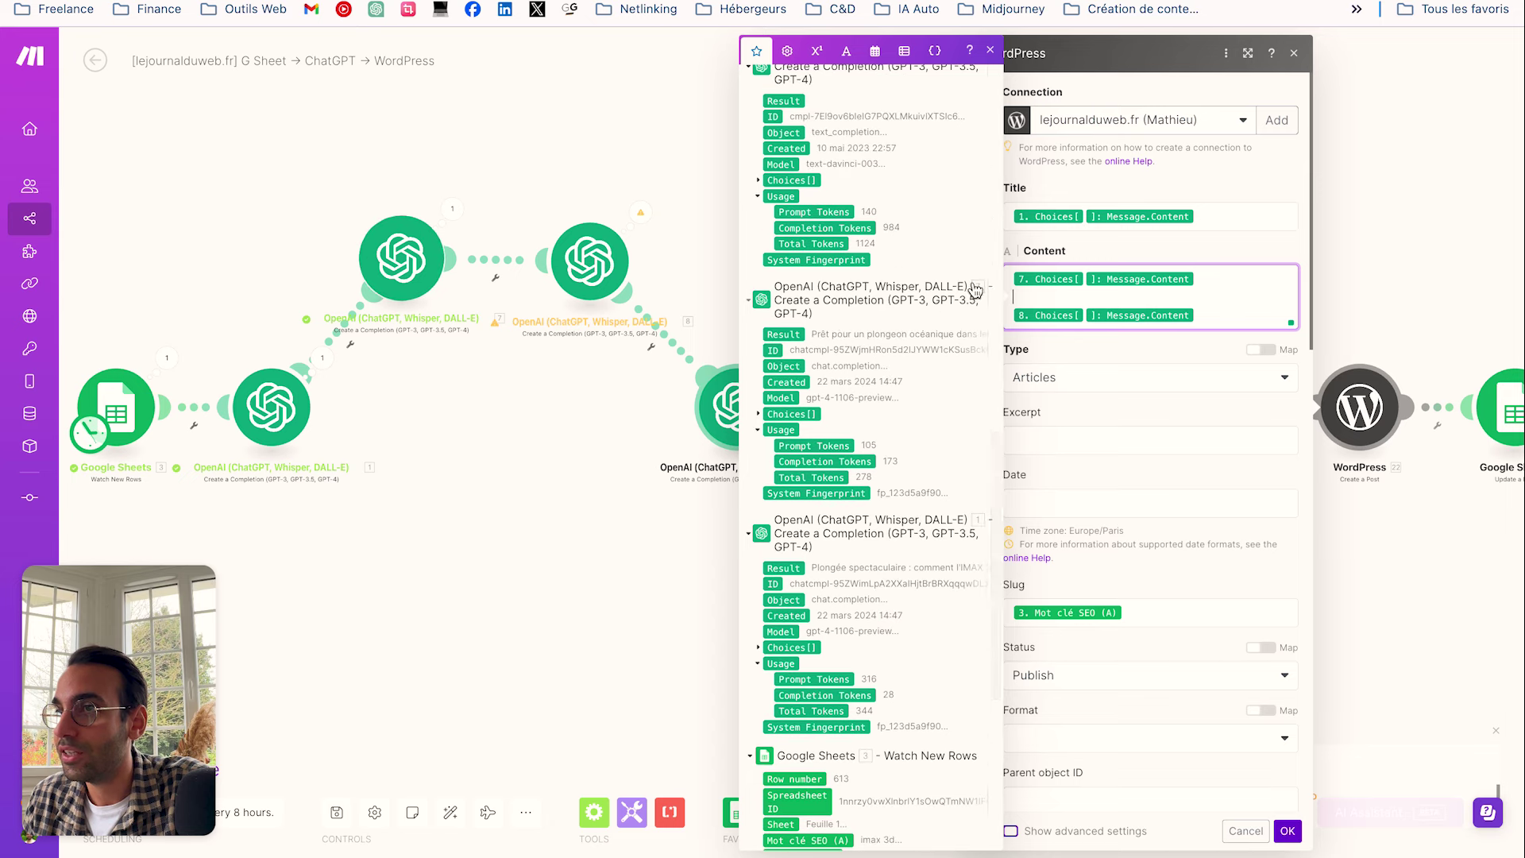
left_click(760, 416)
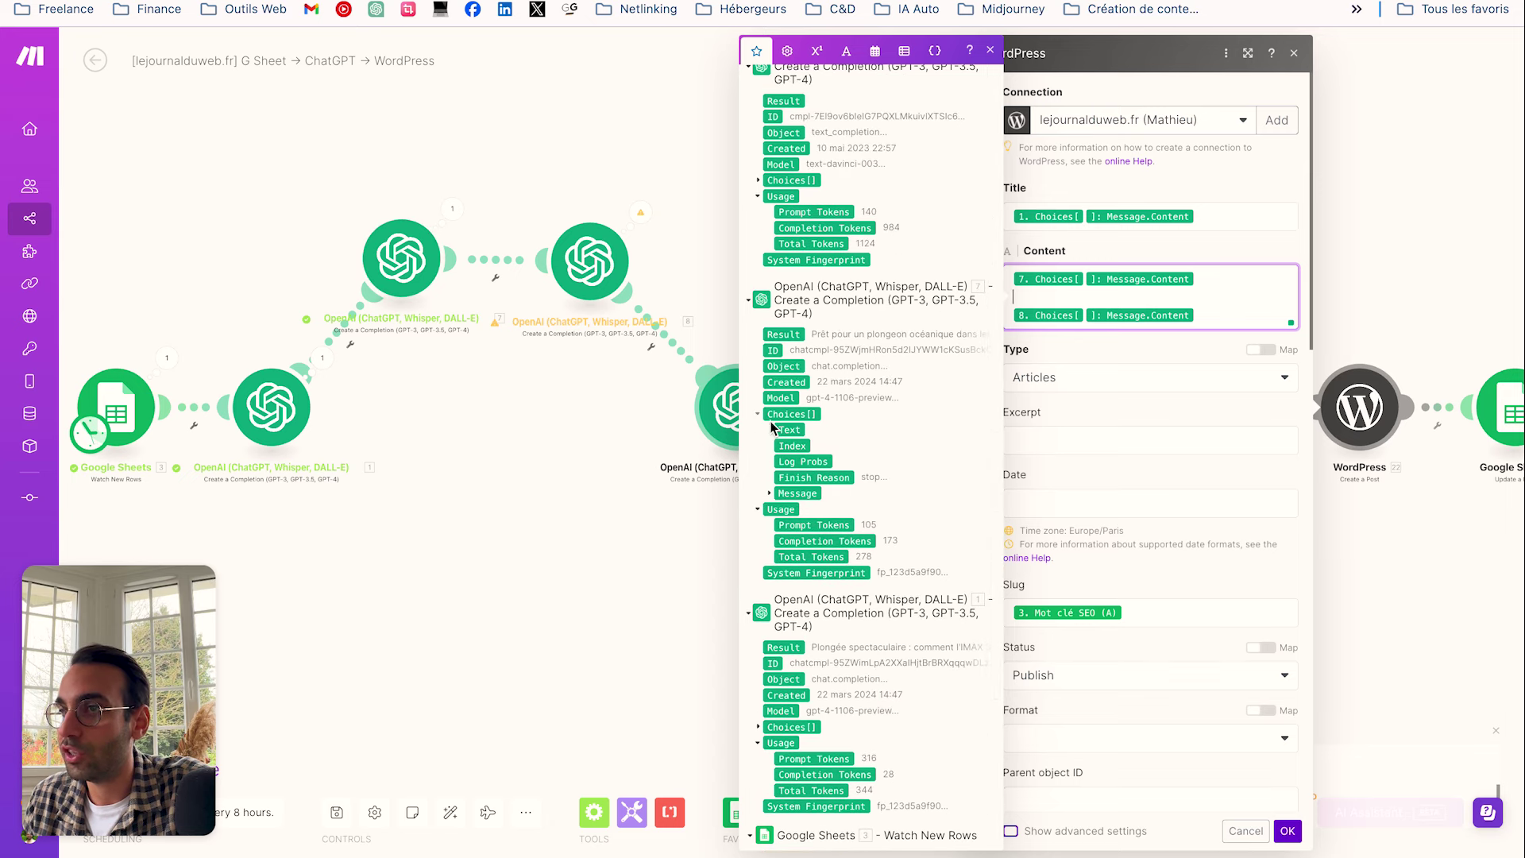
left_click(769, 493)
left_click_drag(807, 525, 1023, 297)
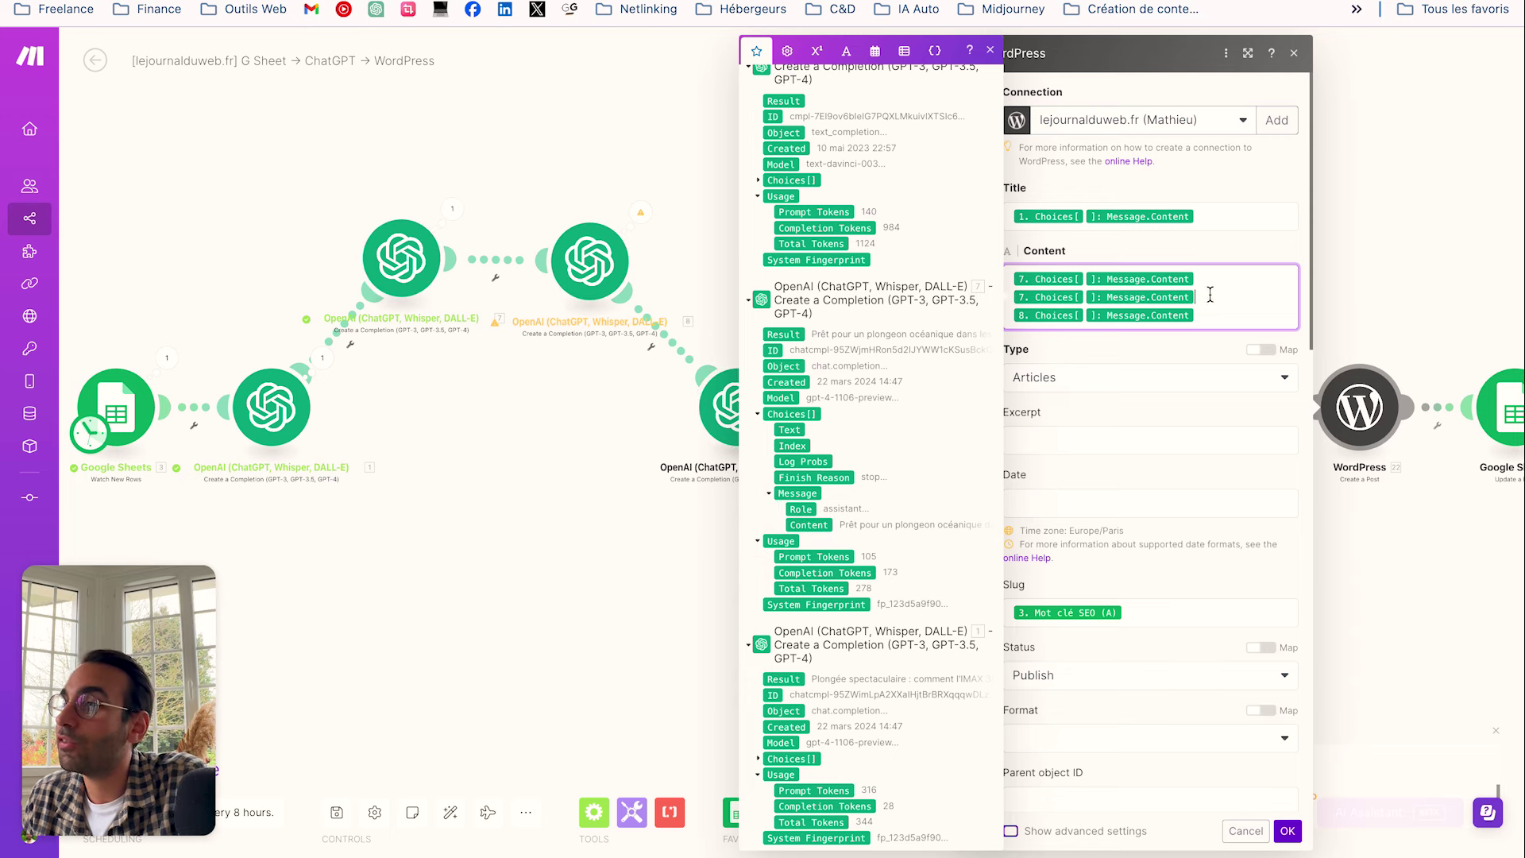
left_click_drag(1208, 296, 1021, 298)
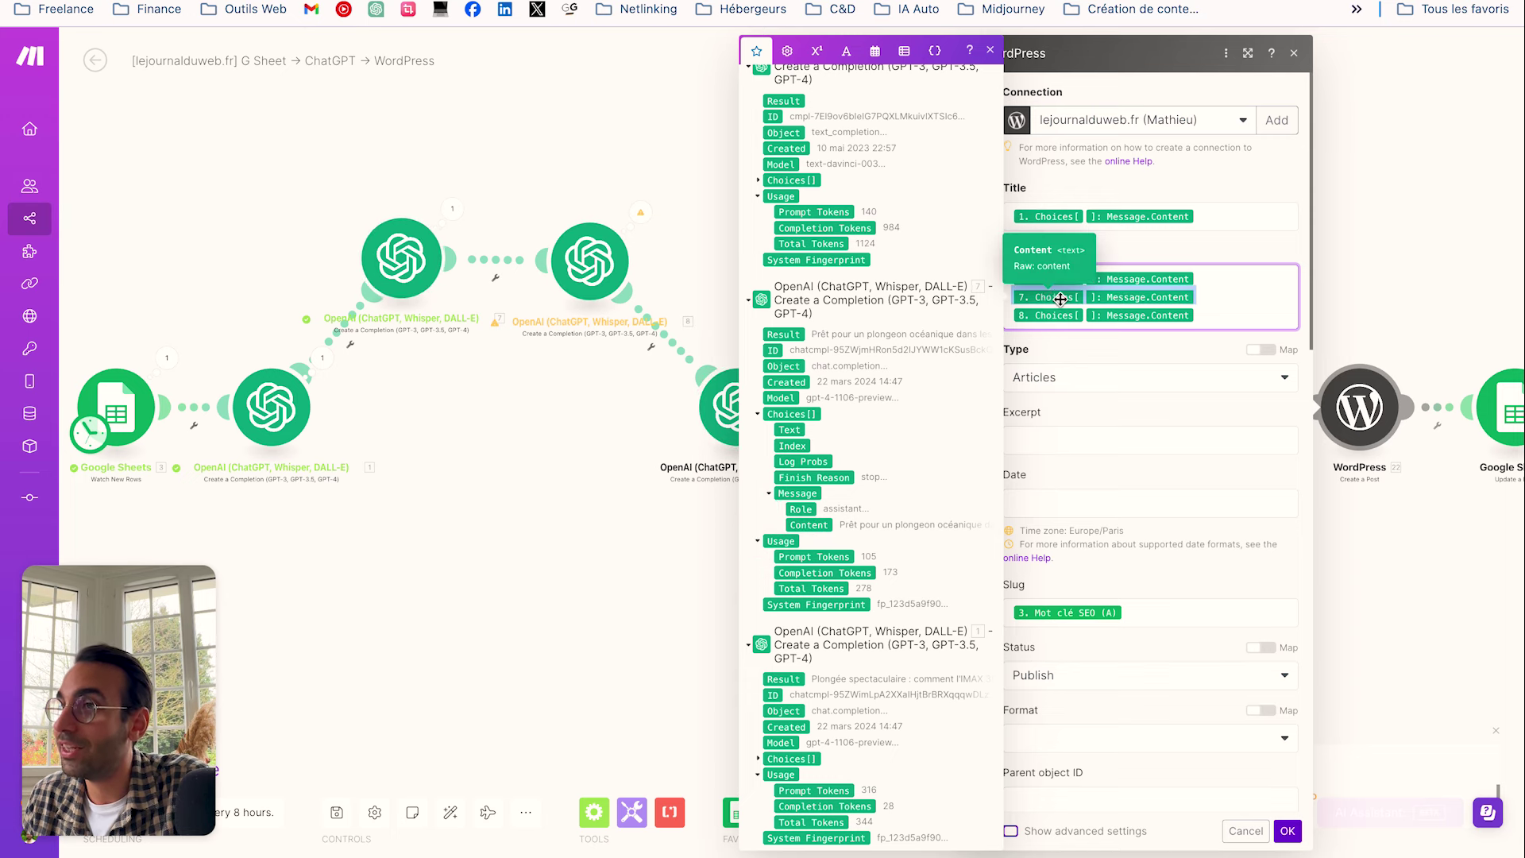
key("BackSpace")
left_click(1147, 260)
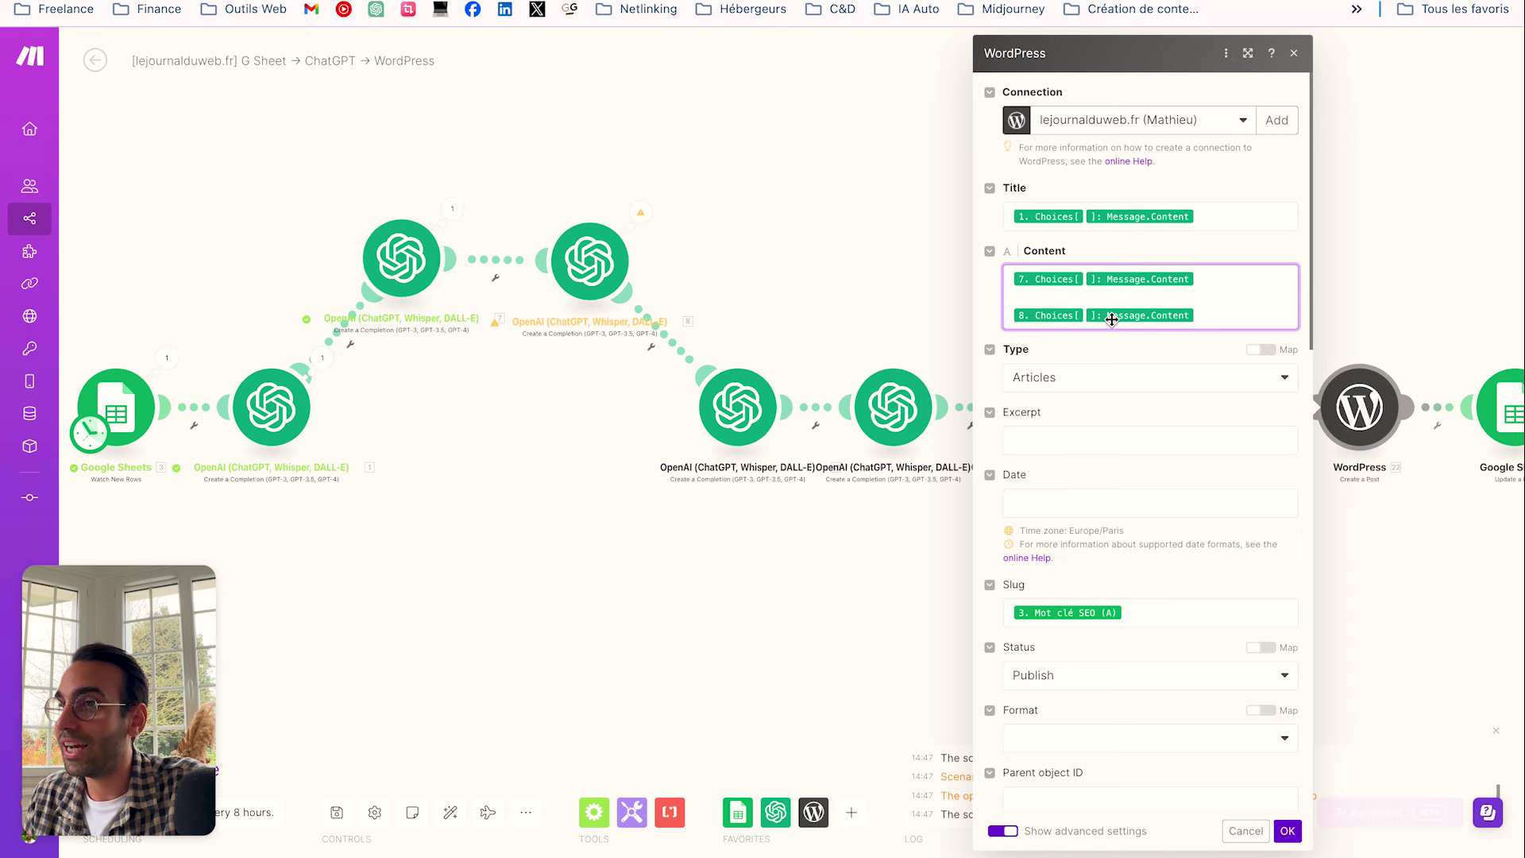
Review the post Type options and the empty Excerpt and Date fields in the WordPress module, keeping their current settings
left_click(1064, 381)
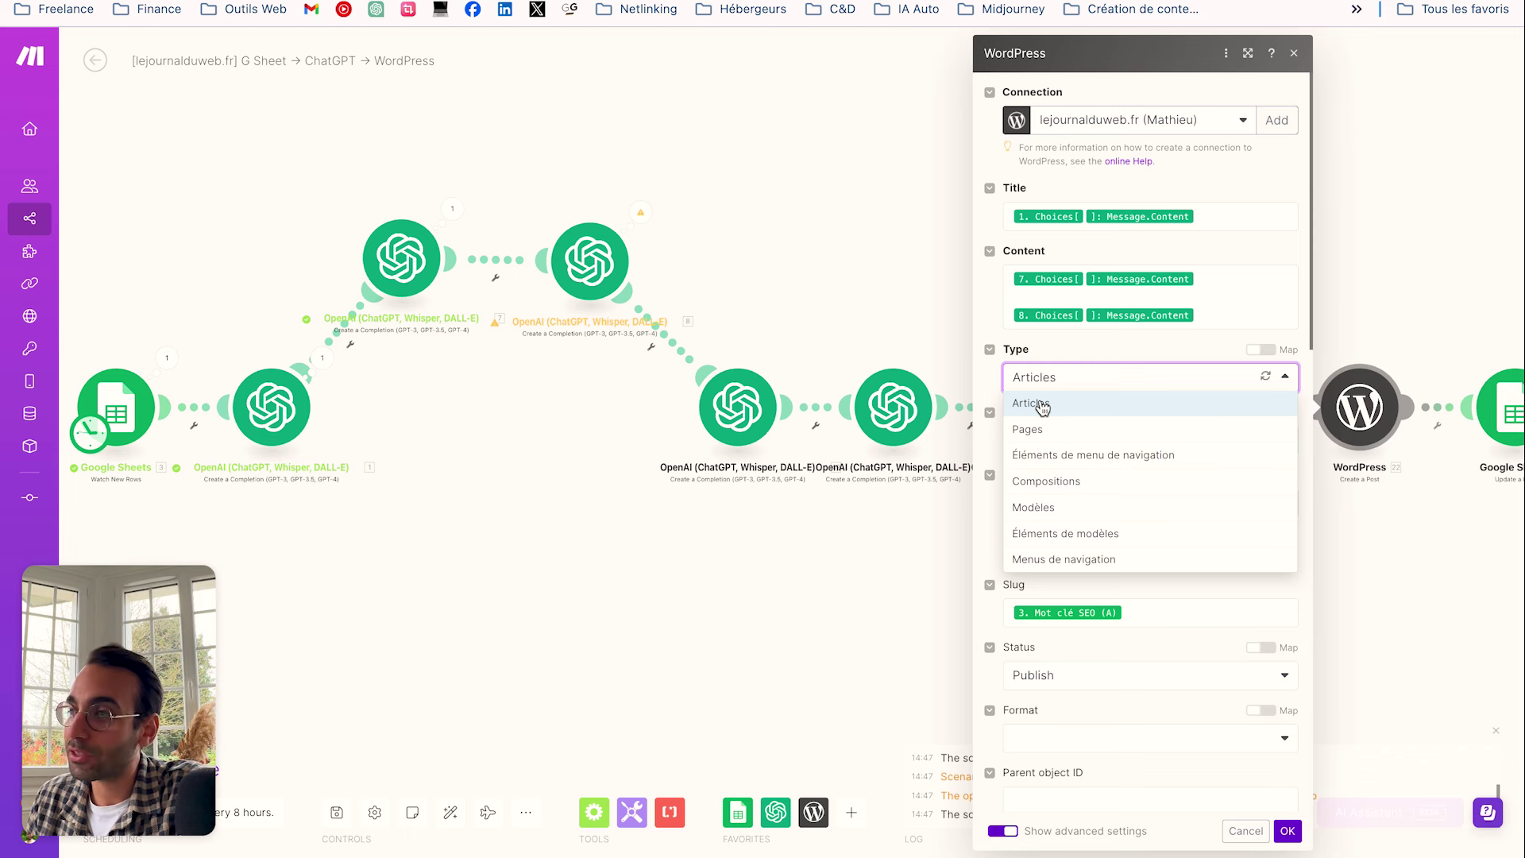
left_click(1233, 244)
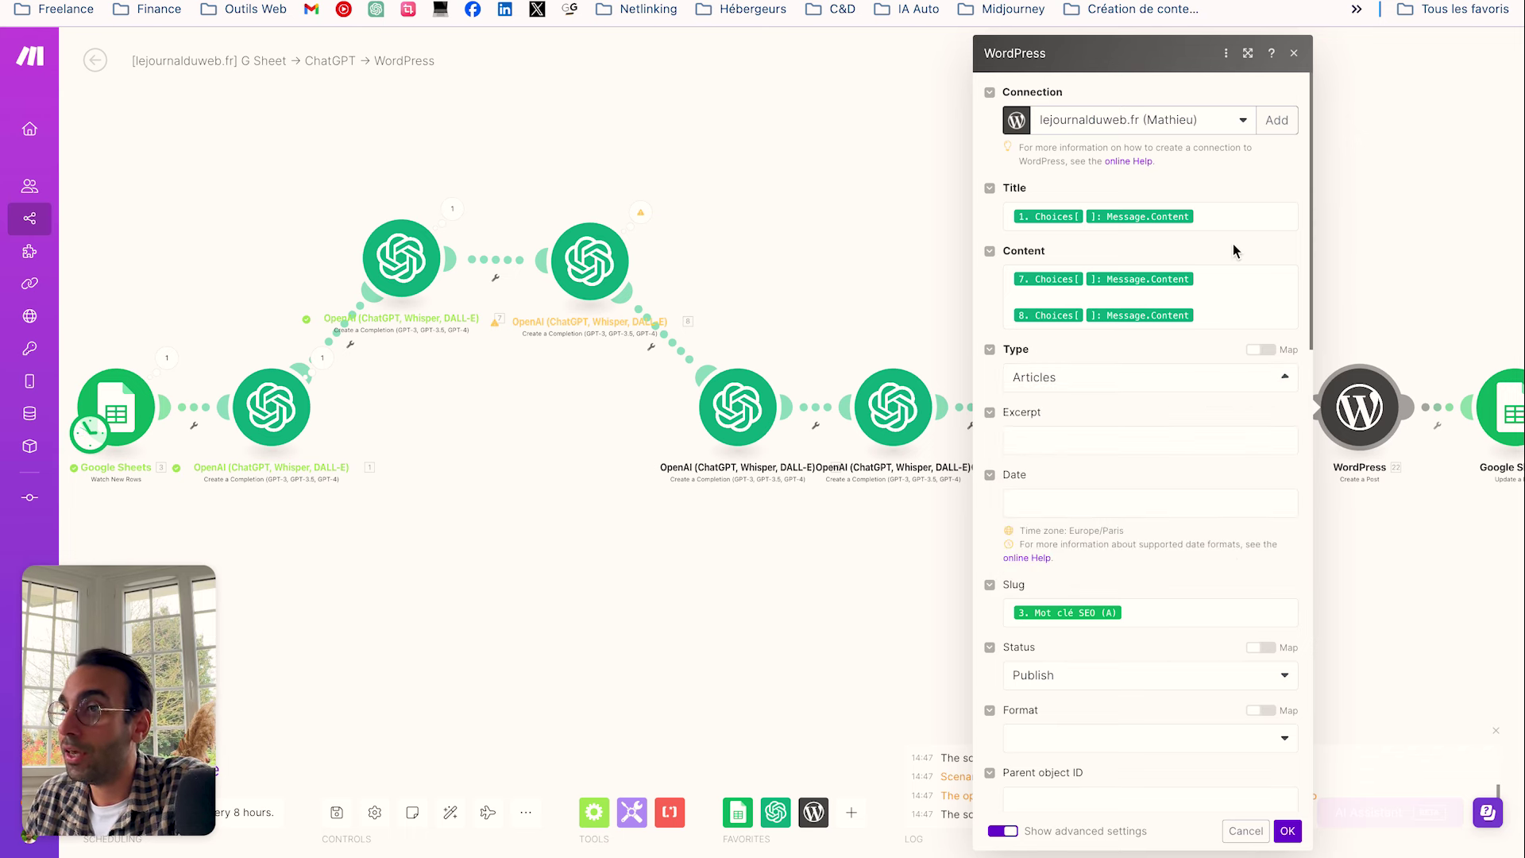
left_click(1078, 439)
left_click(1084, 413)
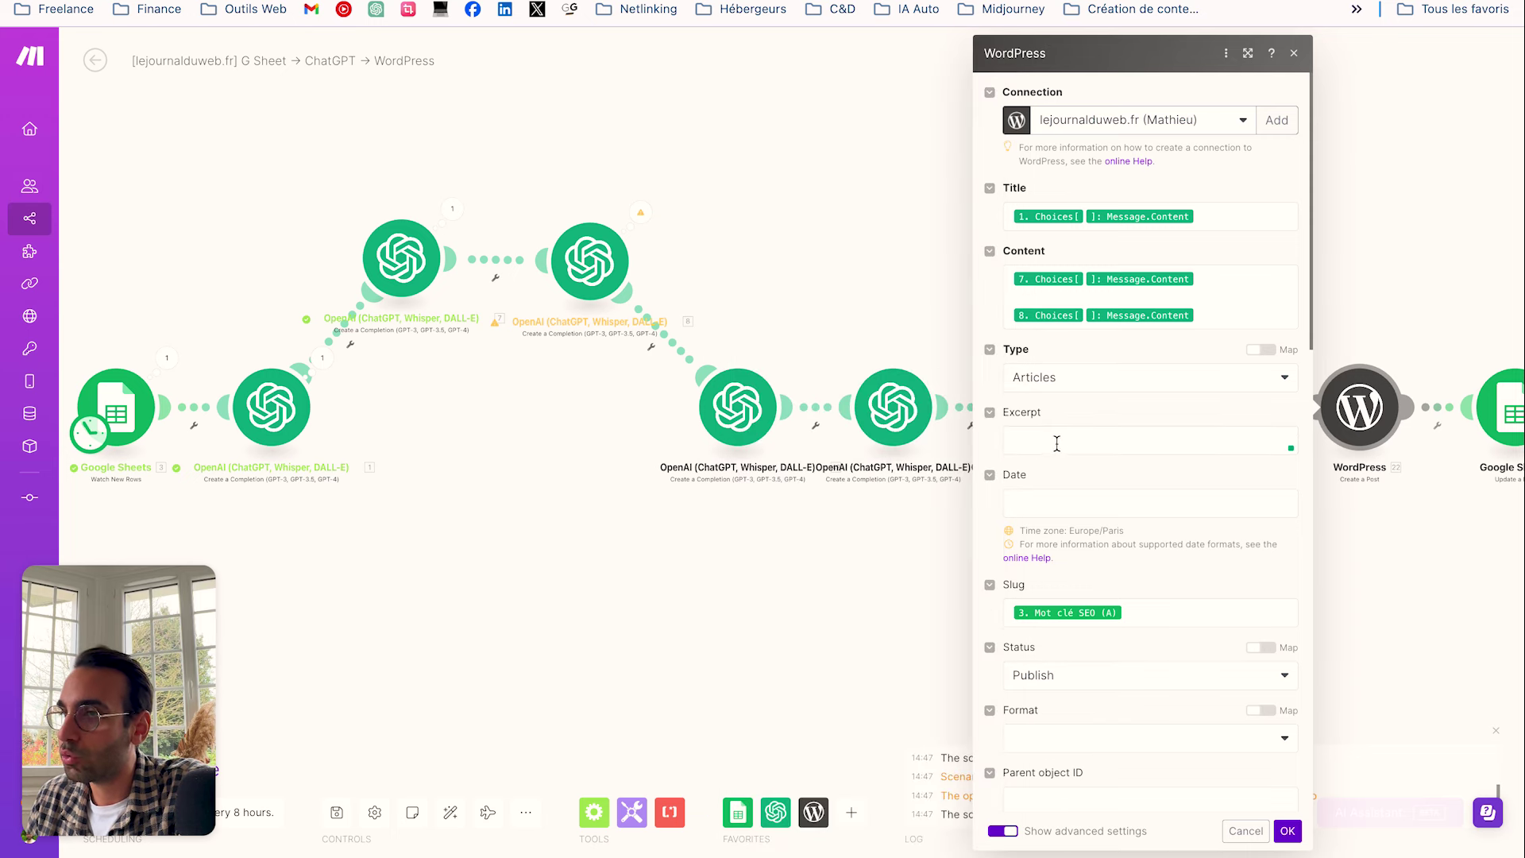
left_click(1048, 504)
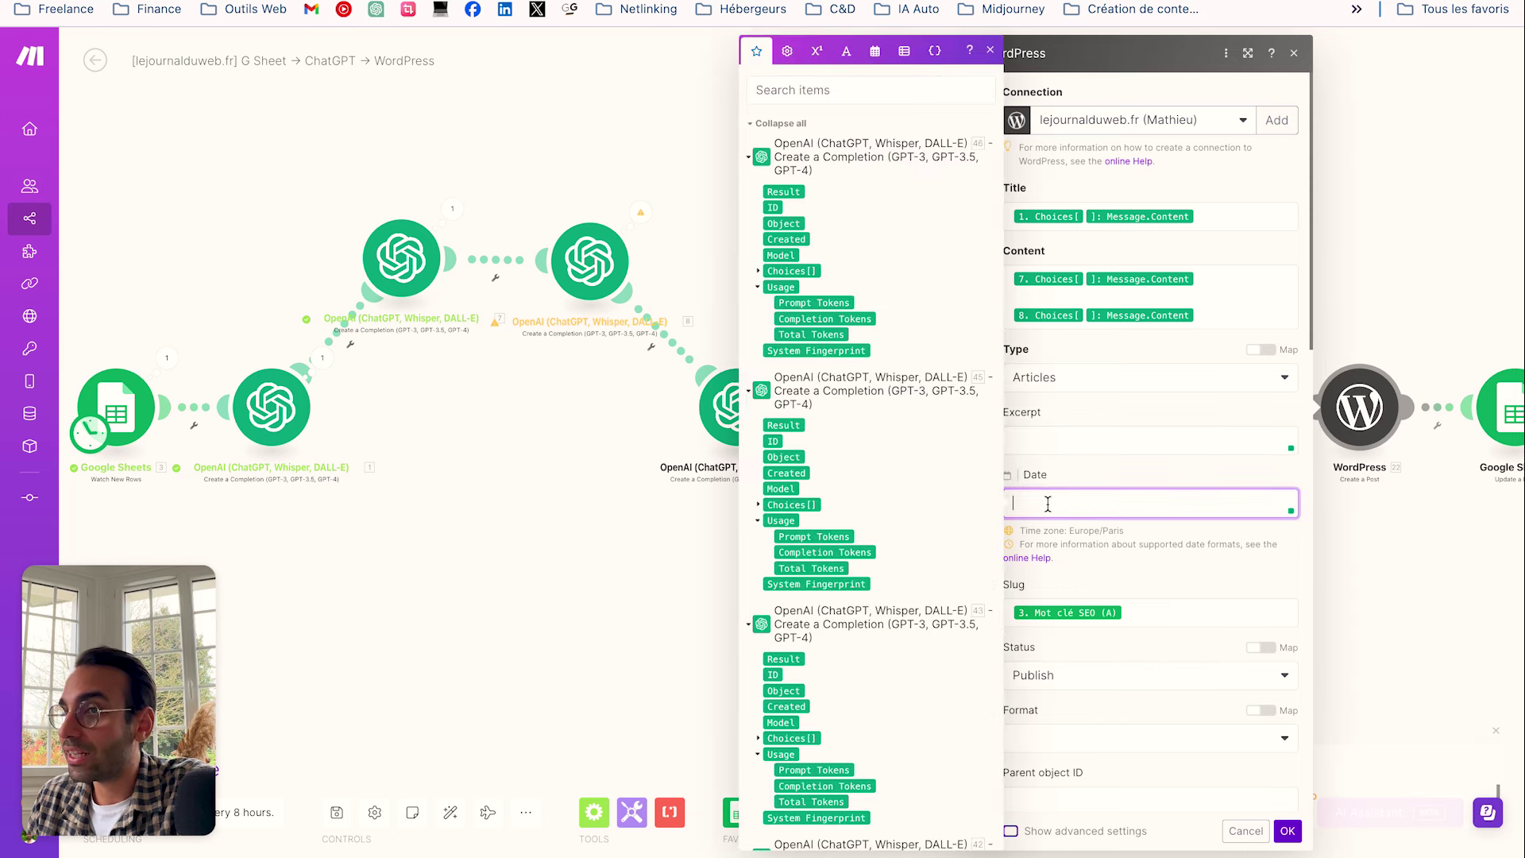
left_click(1093, 474)
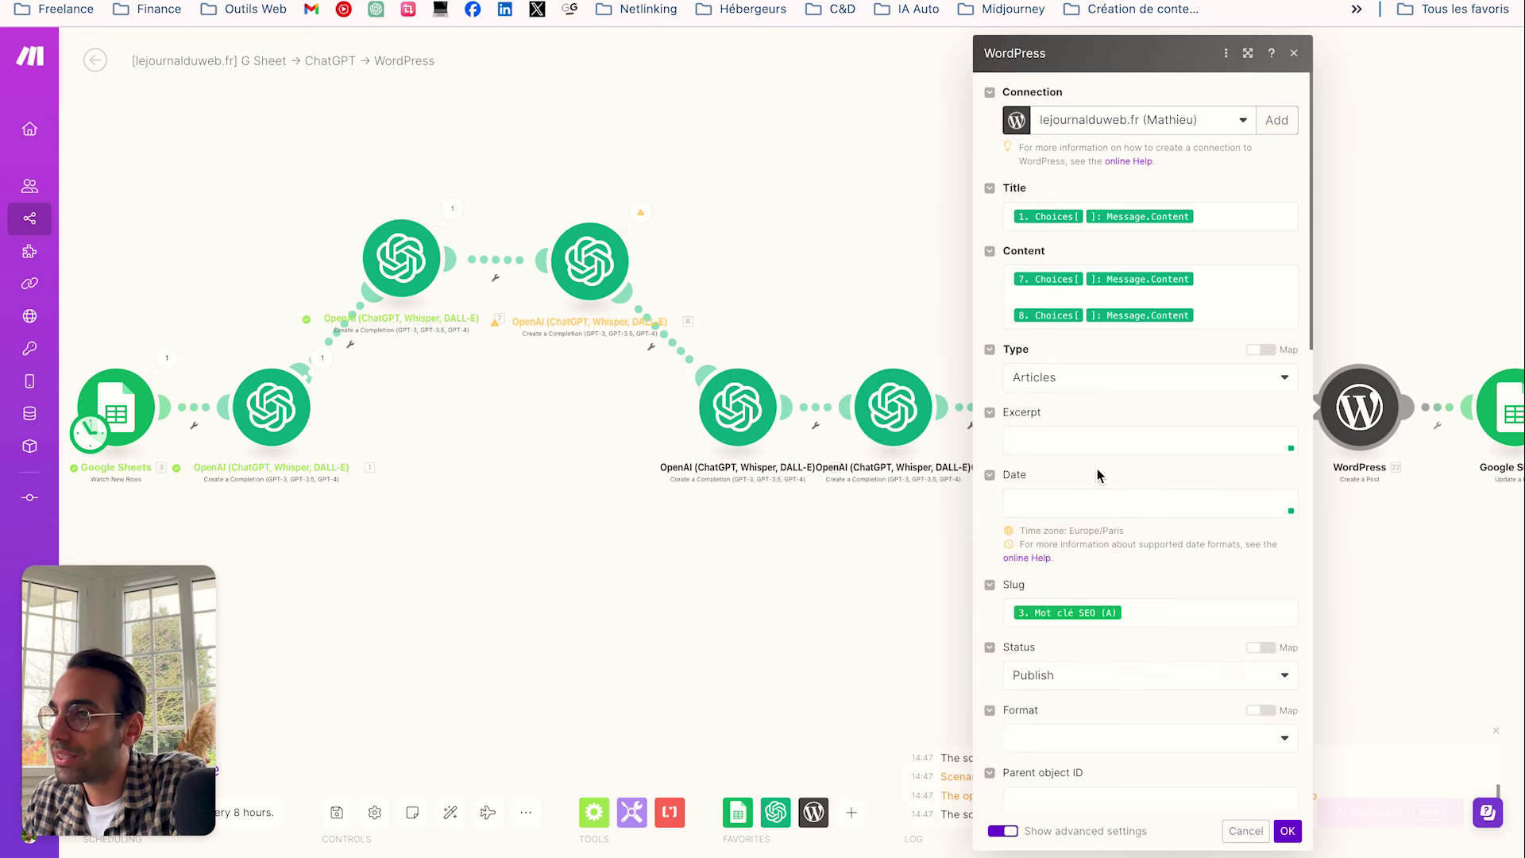
left_click(1068, 509)
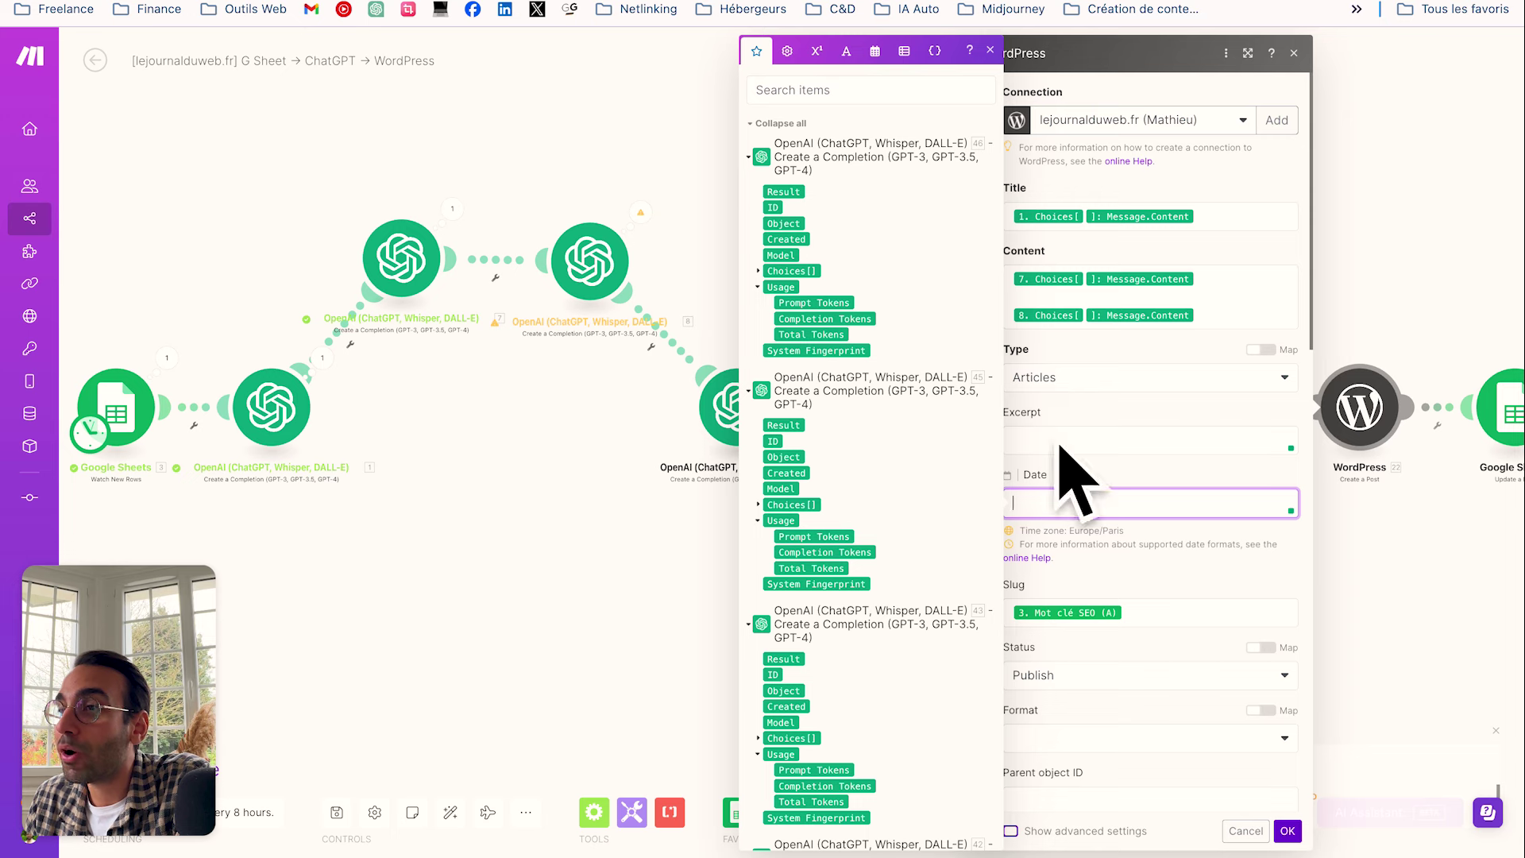
left_click(1112, 480)
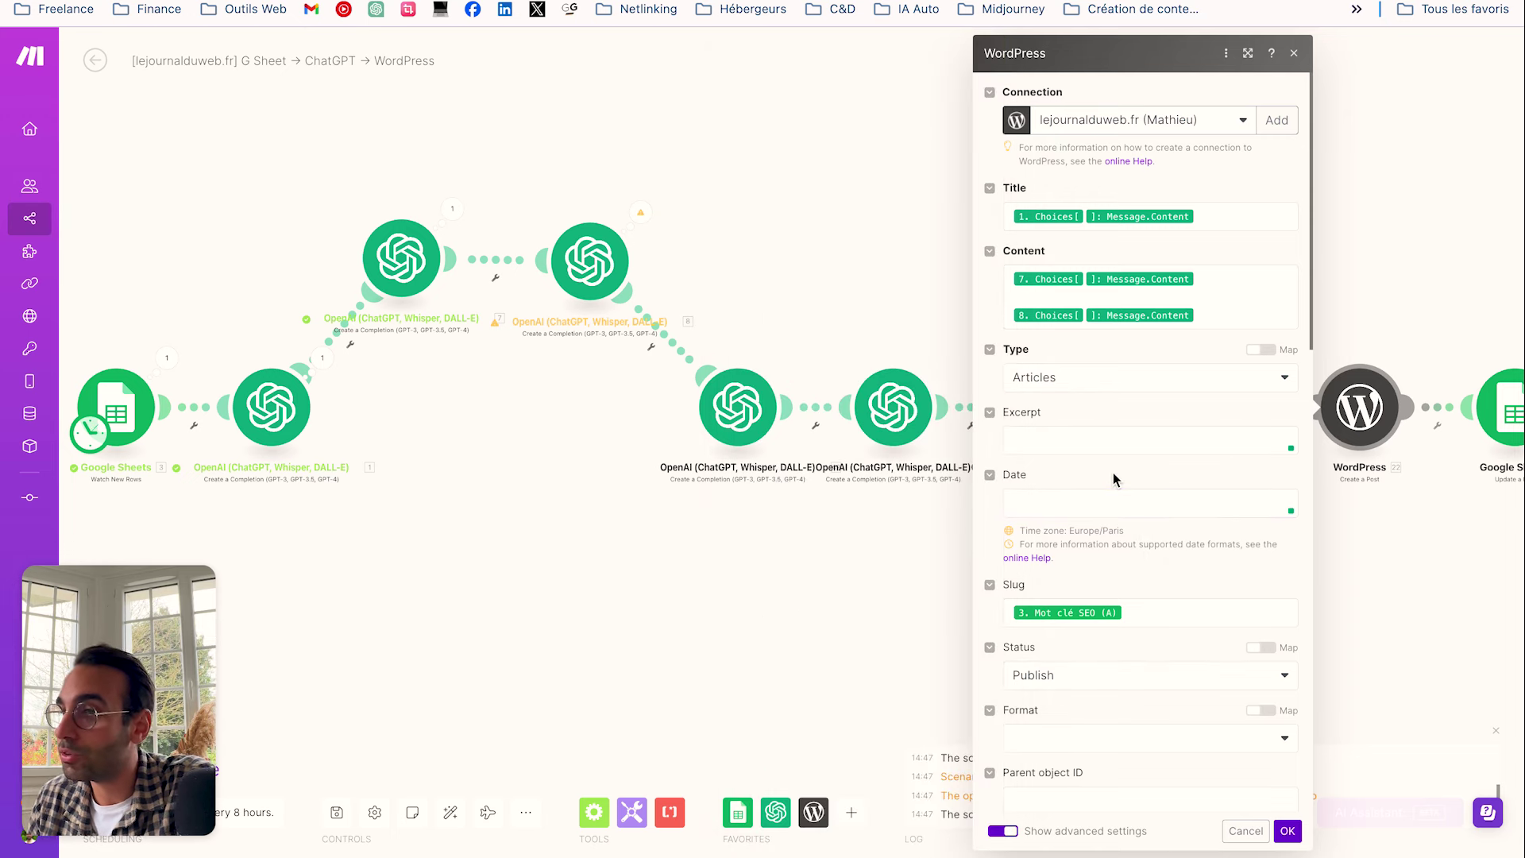
scroll(1104, 508, "down", 2)
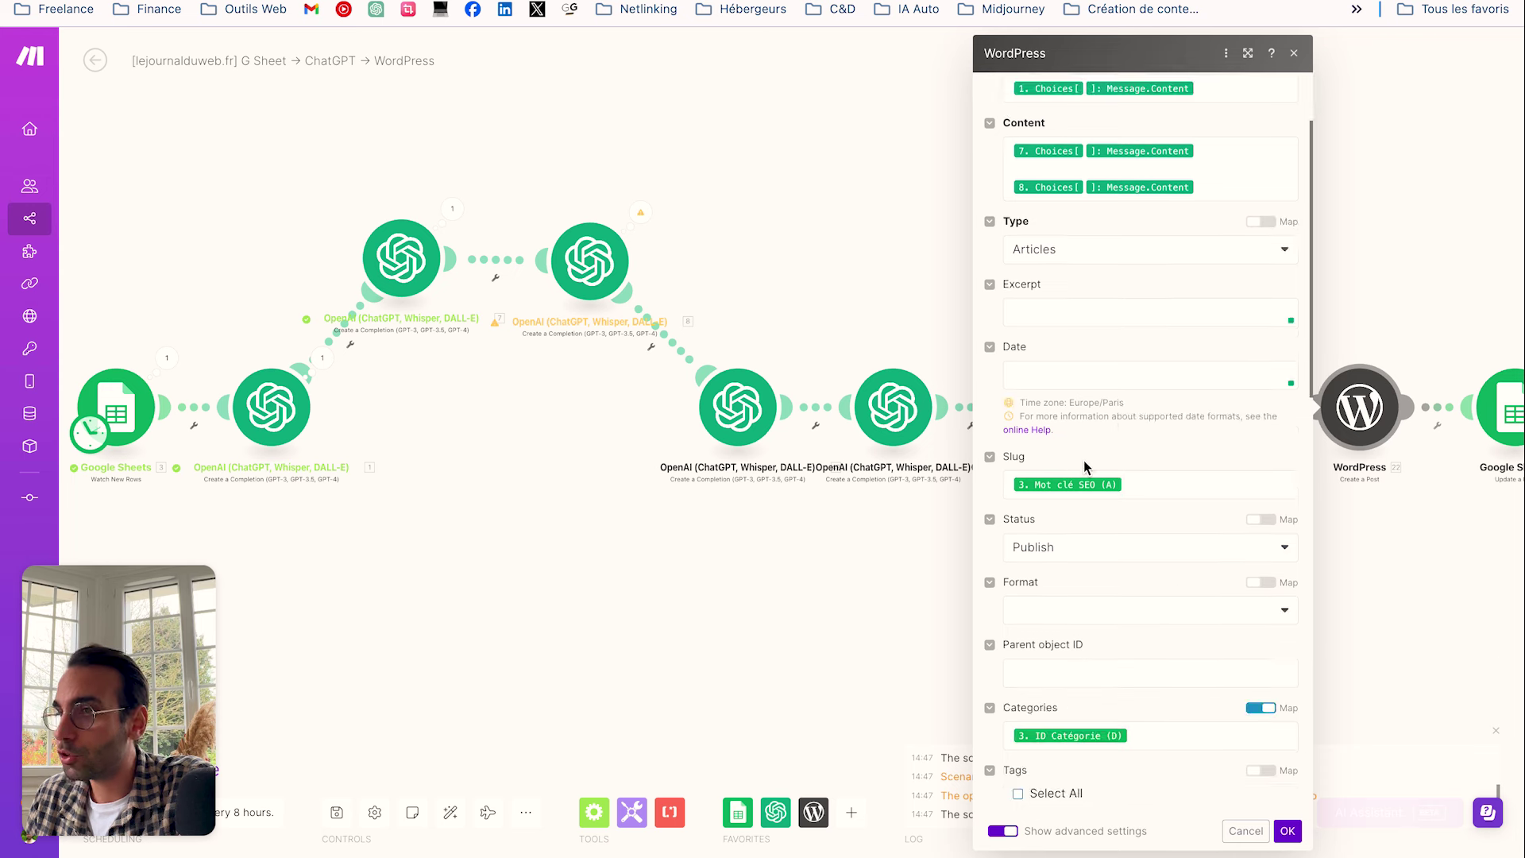
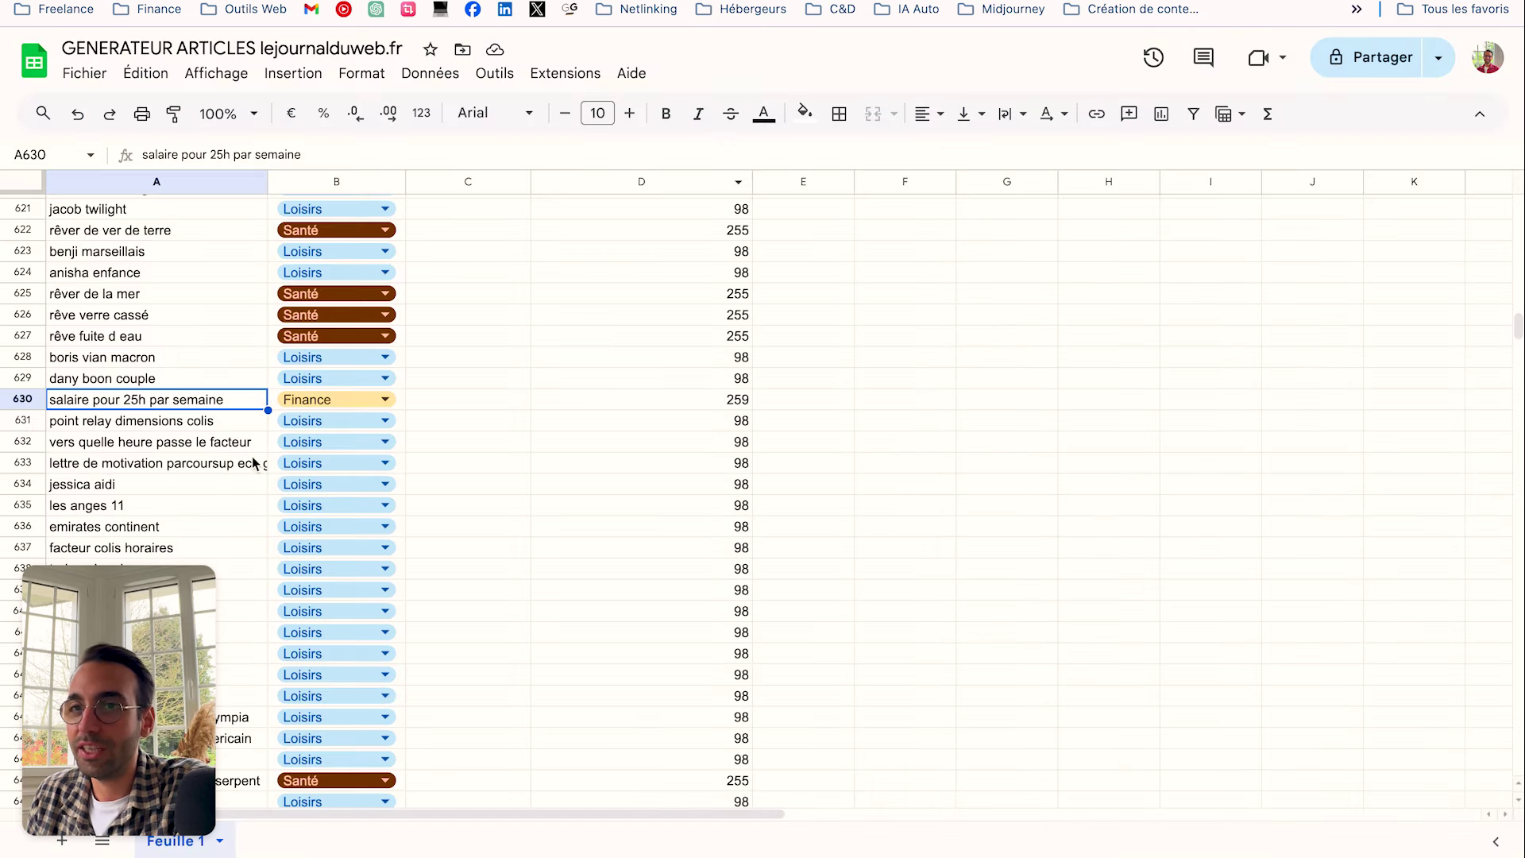
Find the keyword "Regroupement de crédit" in column A of the article generator sheet in Google Sheets and copy its cell
scroll(132, 405, "up", 15)
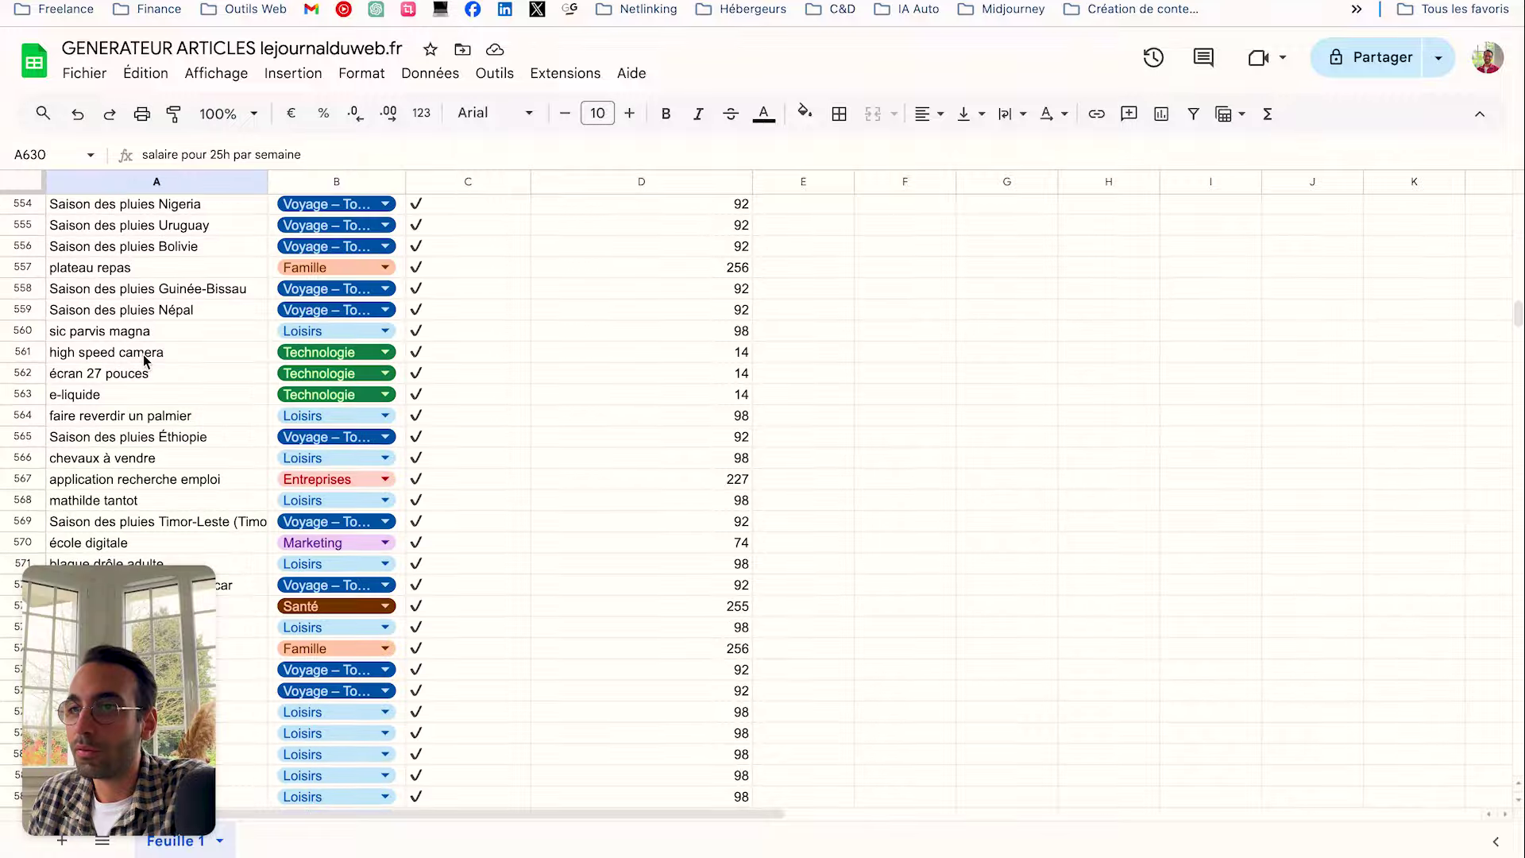
scroll(145, 361, "down", 10)
left_click(124, 451)
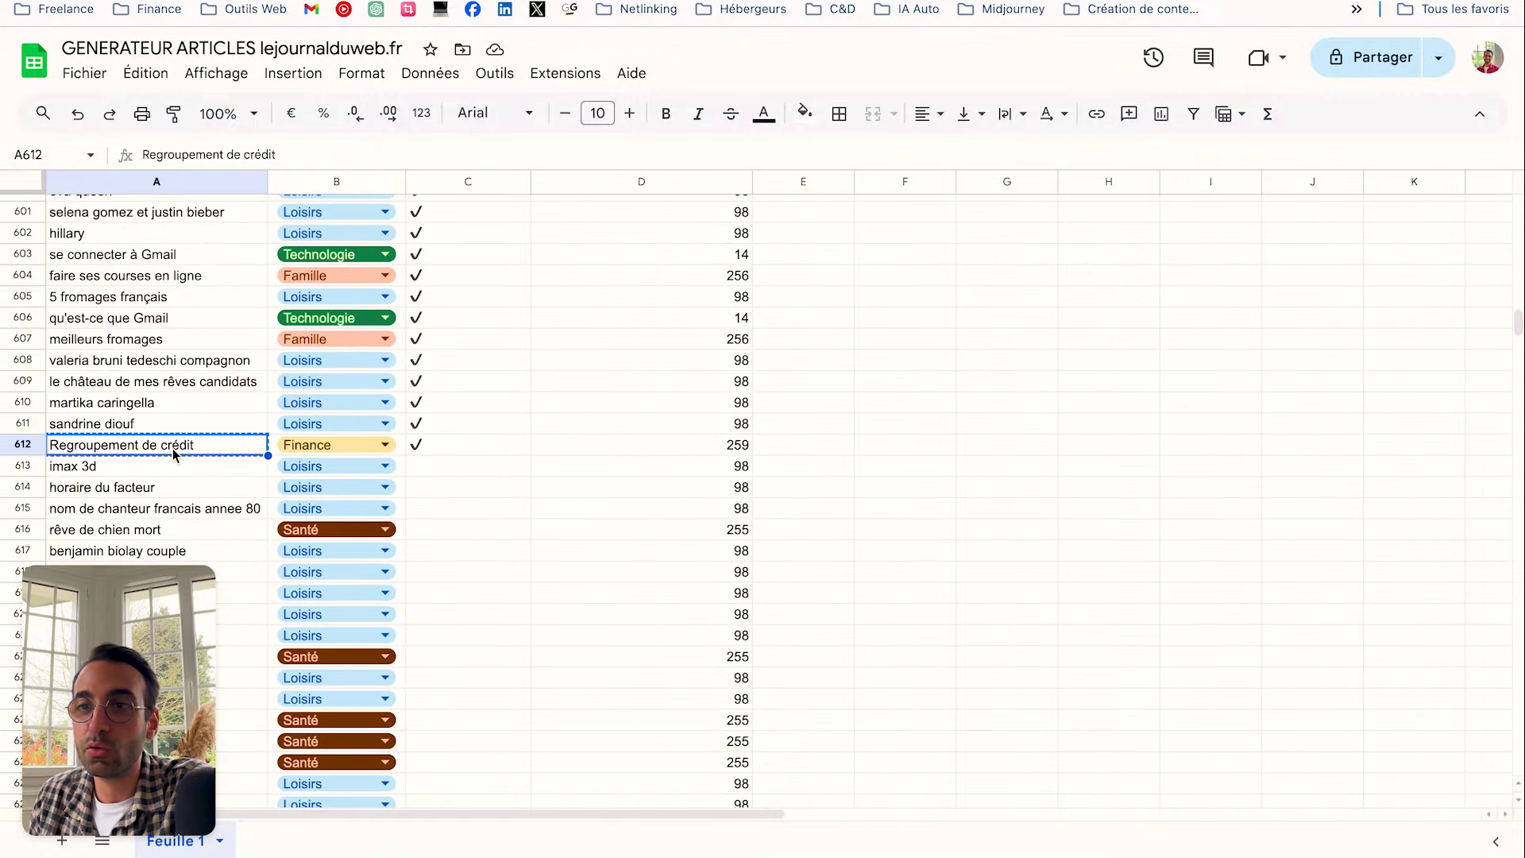
Switch to the WordPress post editor and open the site's list of articles
key("ctrl+Tab")
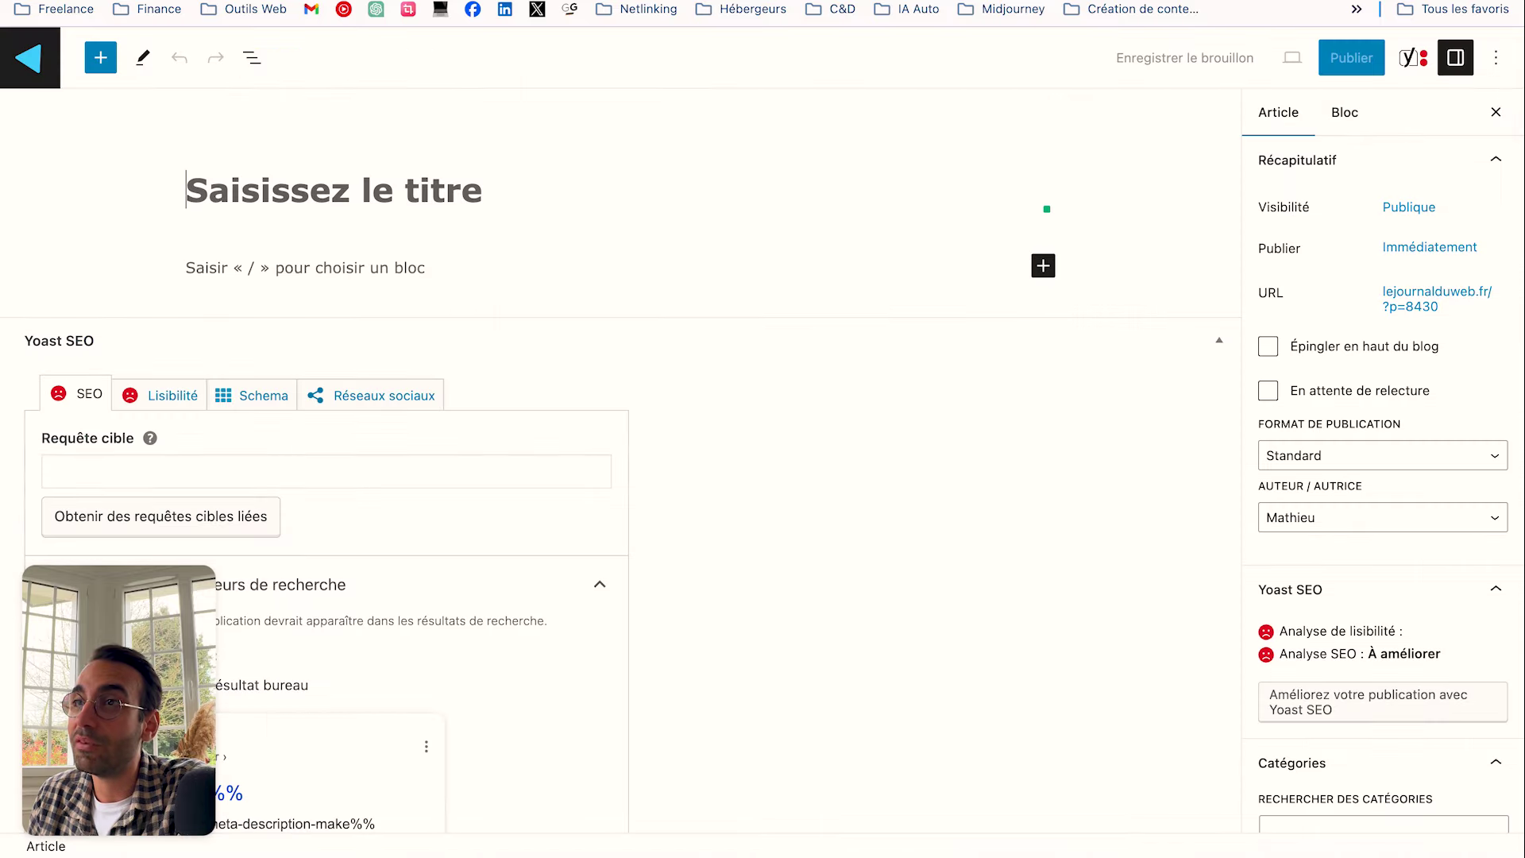
right_click(30, 57)
key("Escape")
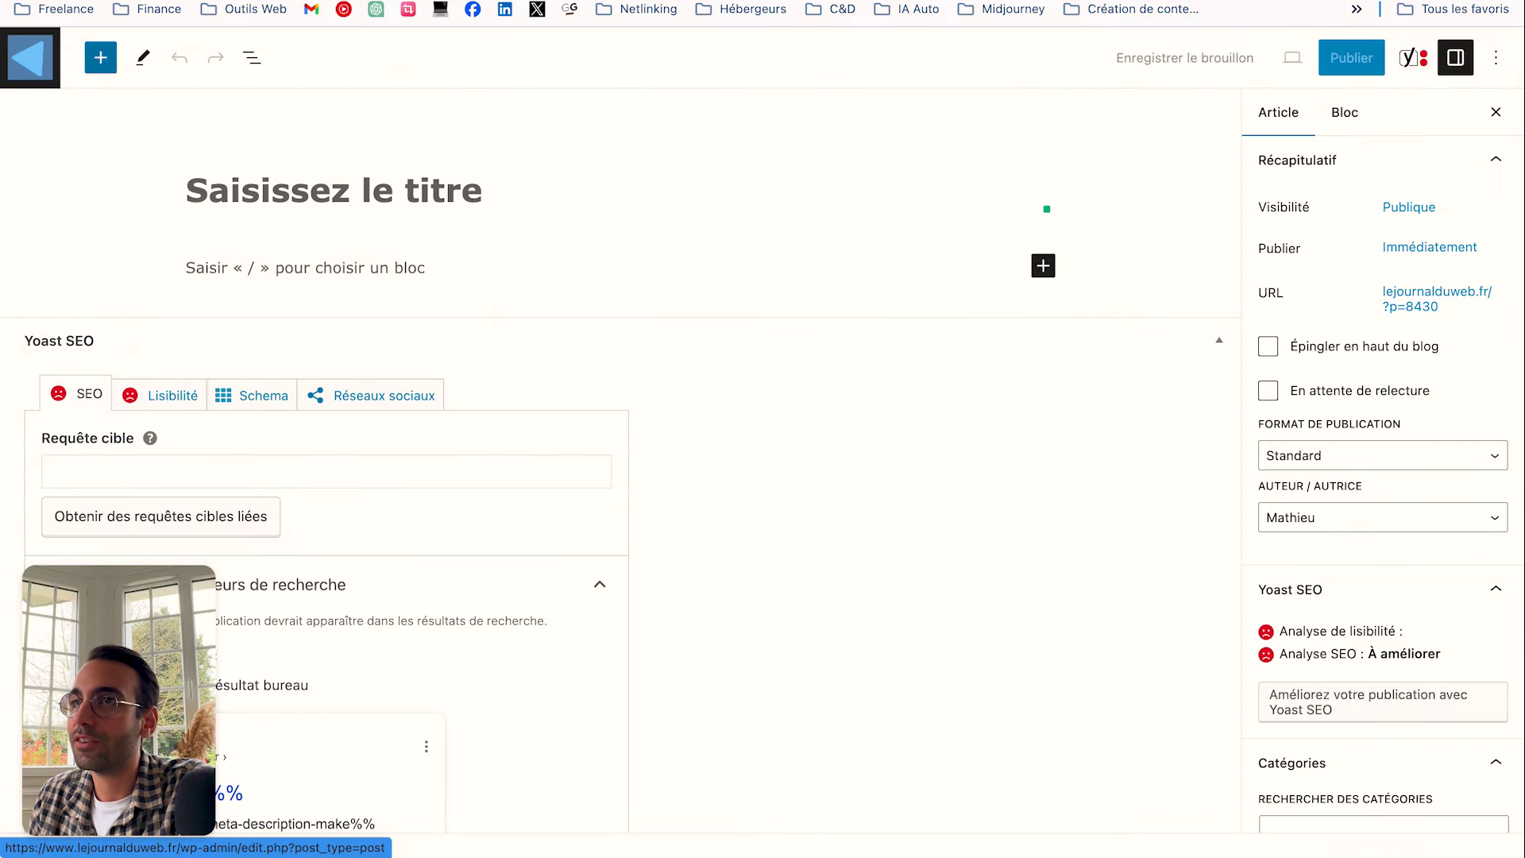
key("Return")
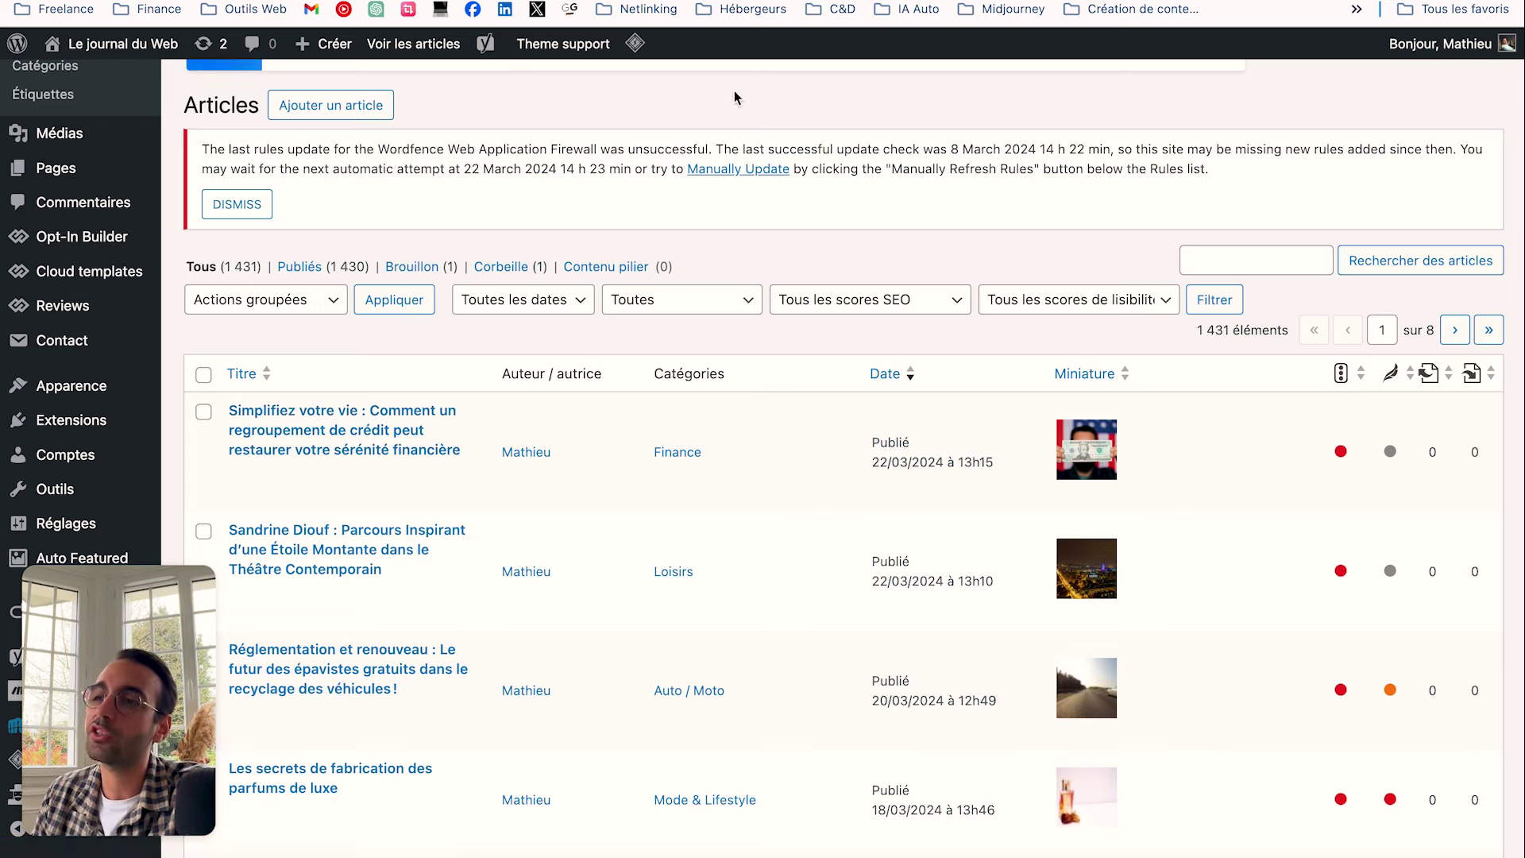
left_click(331, 104)
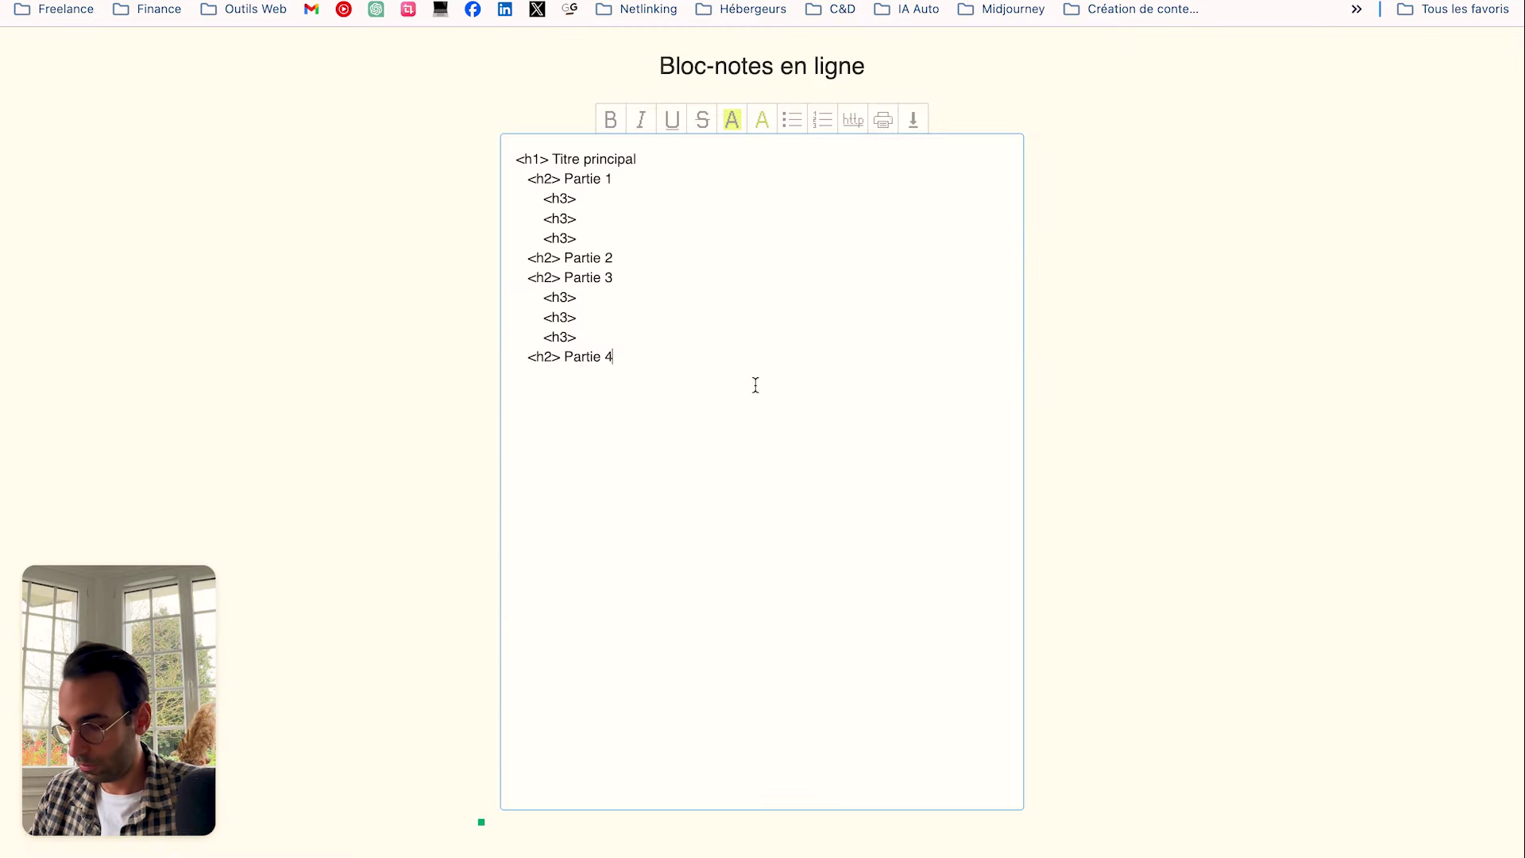
type("https://www.lejournalduweb.fr/regroupement-de-credit/")
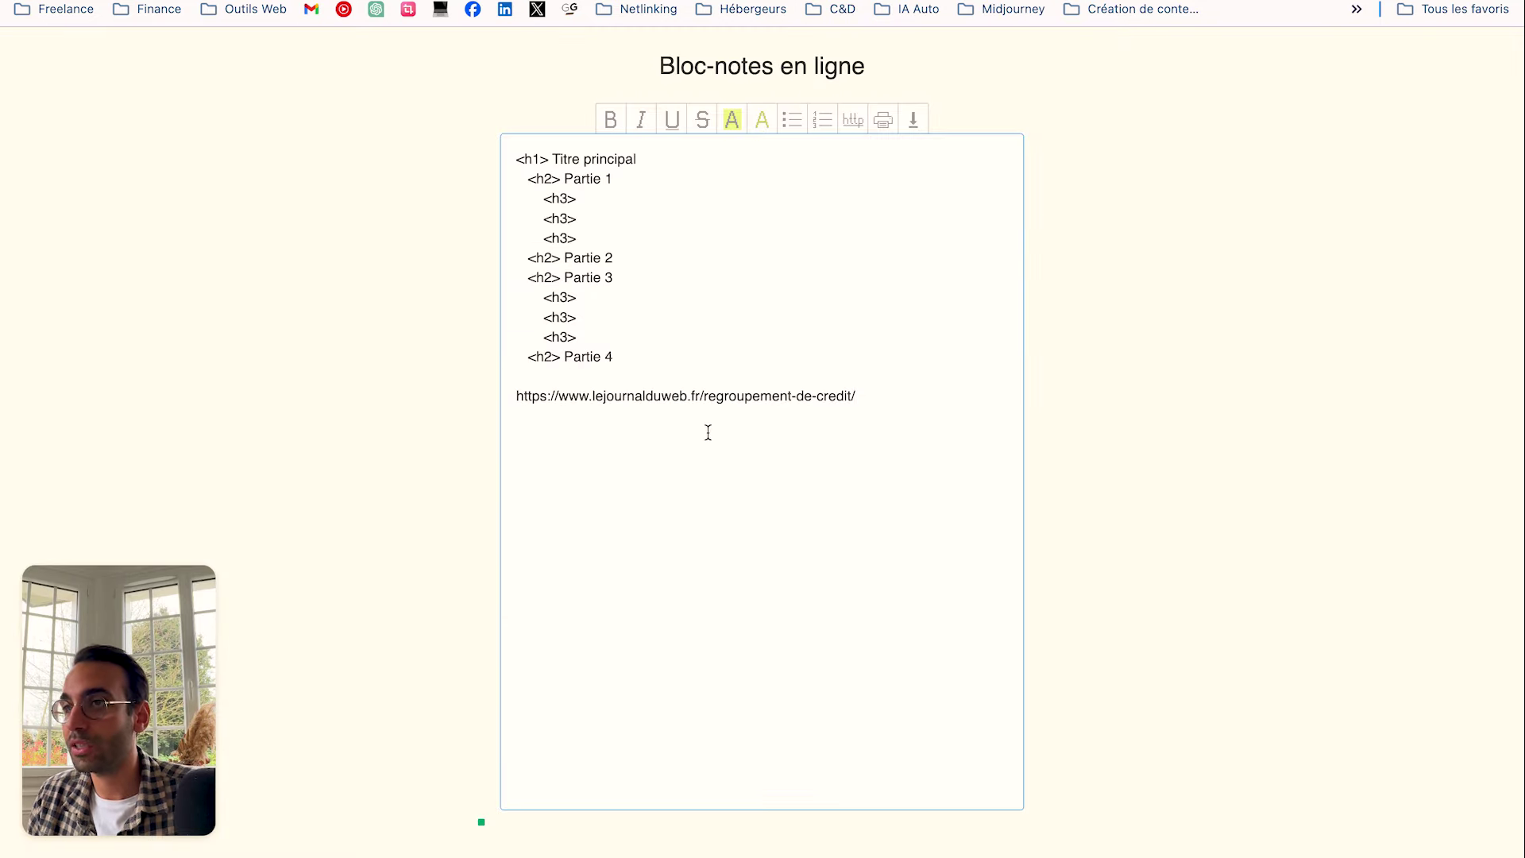
left_click_drag(716, 395, 844, 397)
left_click(606, 371)
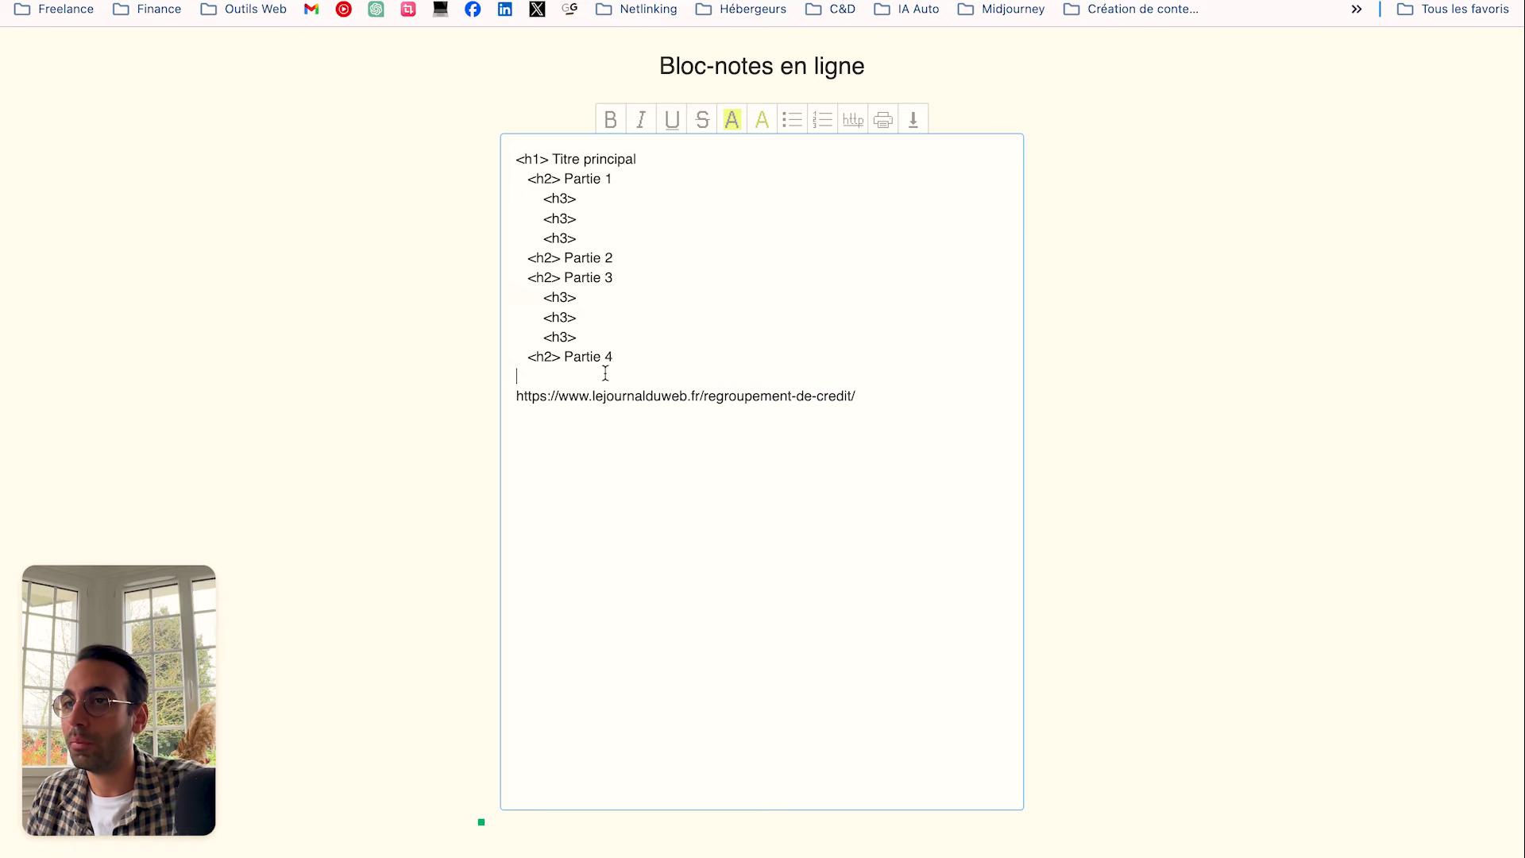
key("super+shift+Down")
key("BackSpace")
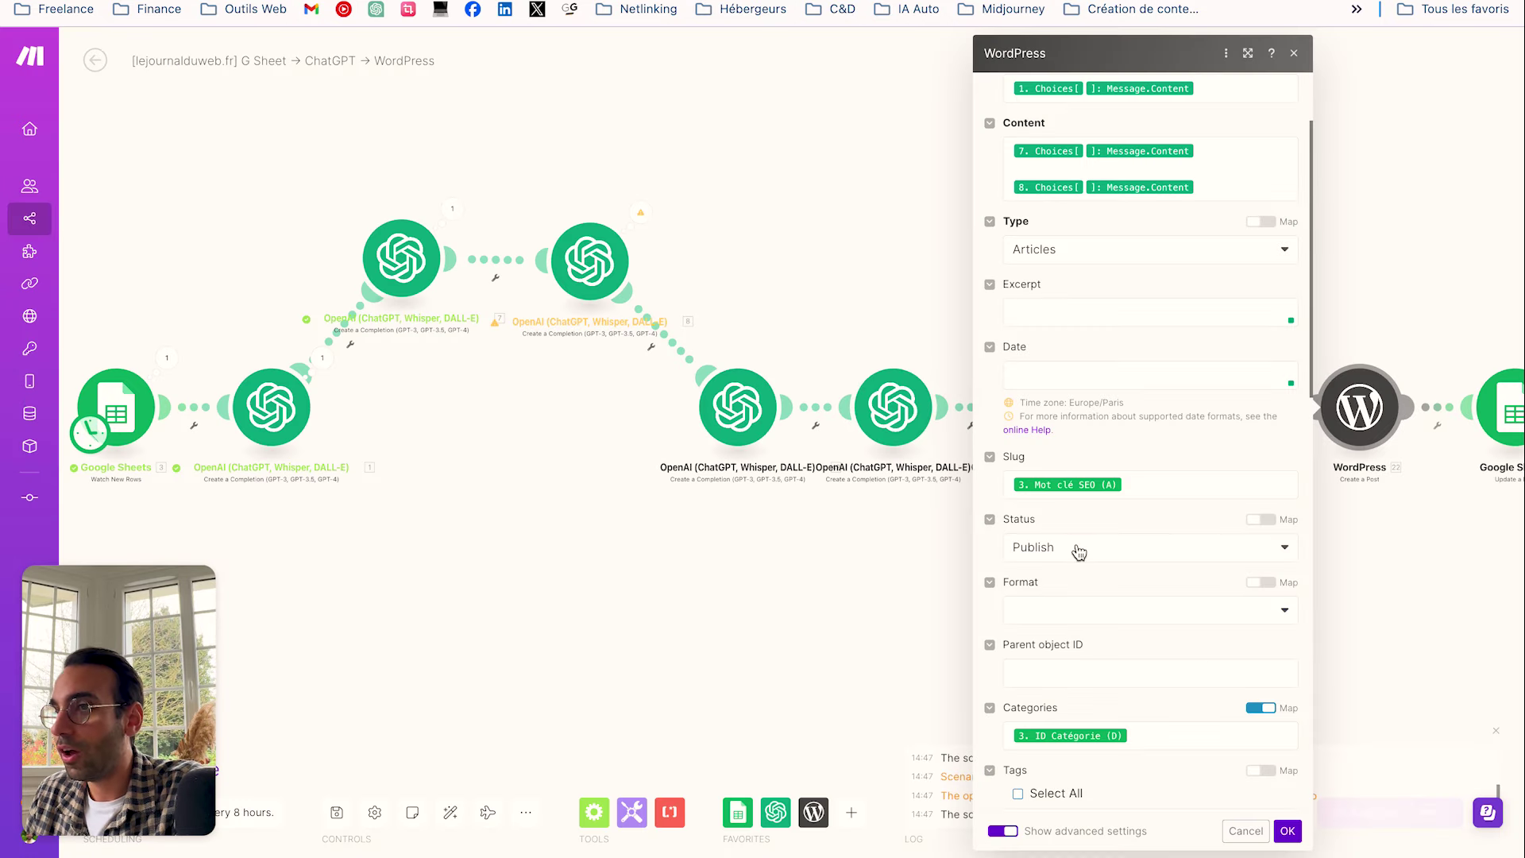
Return to the WordPress module in Make and view the available post Status options, keeping Publish
left_click(1074, 552)
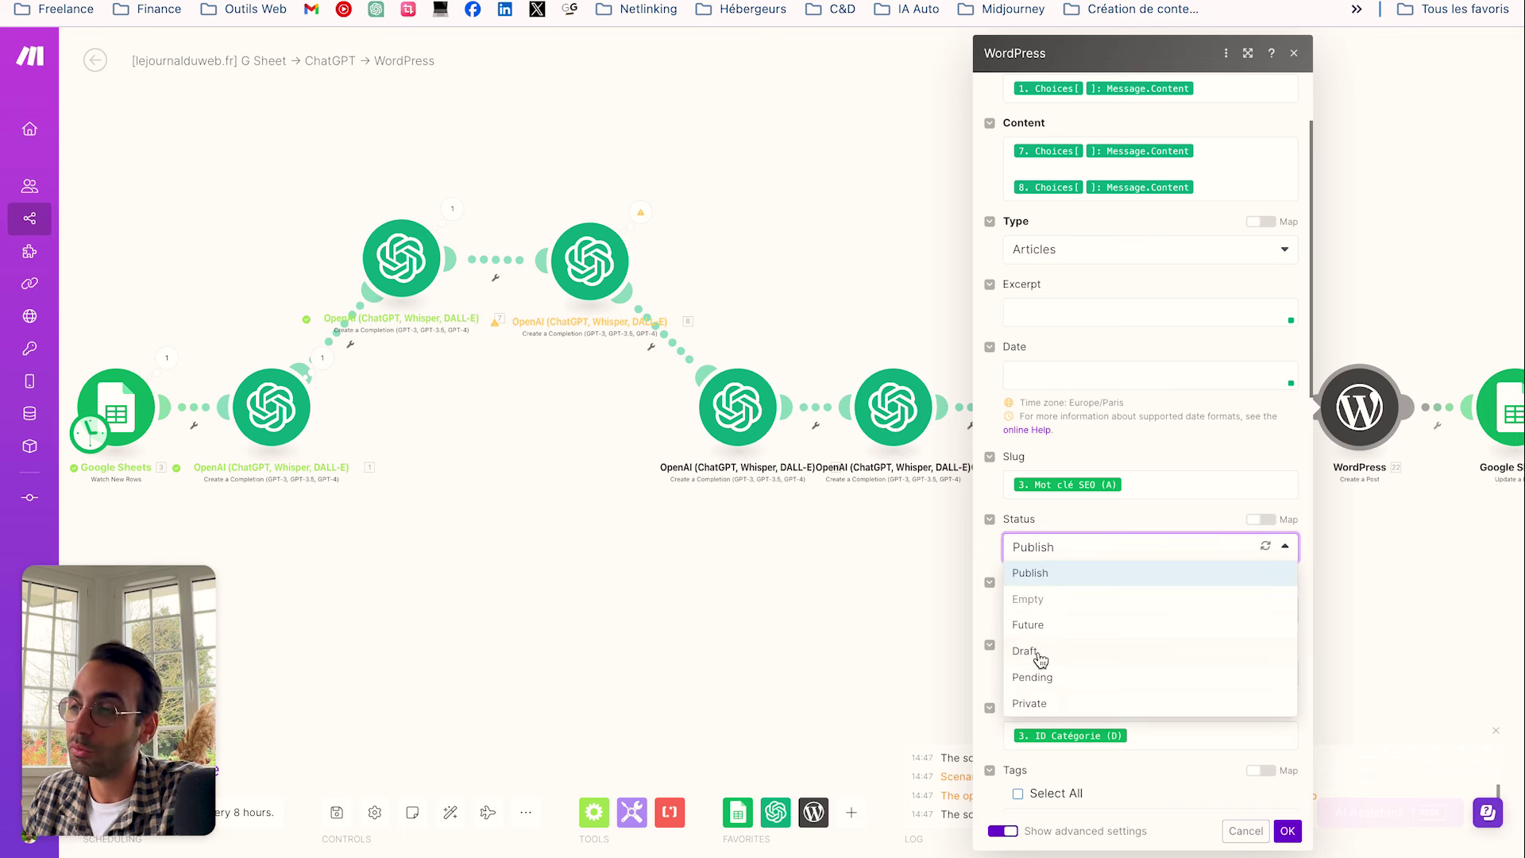
left_click(1113, 455)
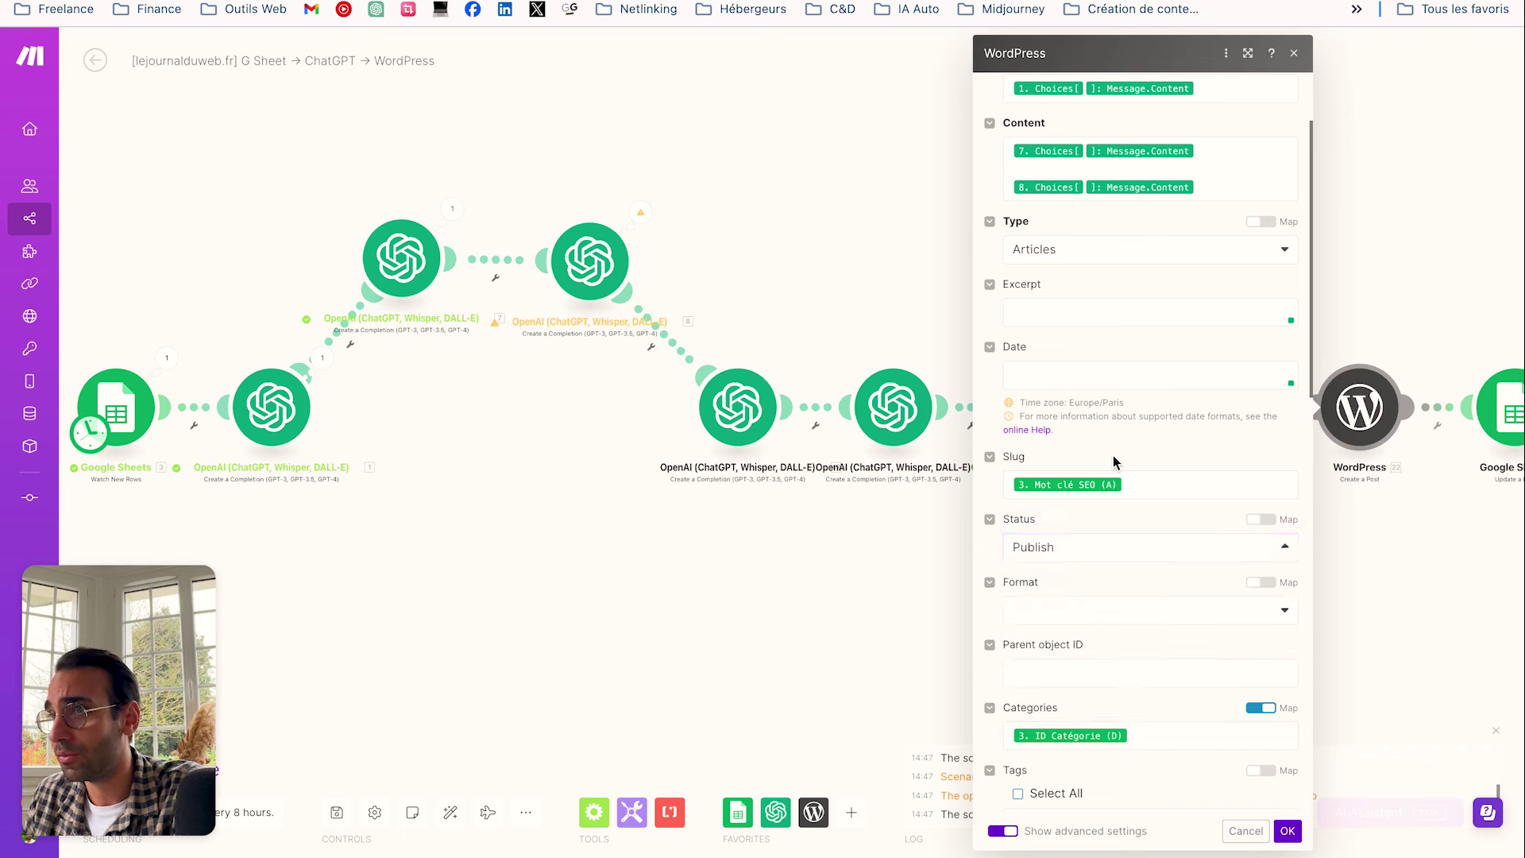
Inspect the ID Catégorie (D) mapping in the WordPress module's Categories field and switch to the keyword sheet in Google Sheets
scroll(1063, 546, "down", 4)
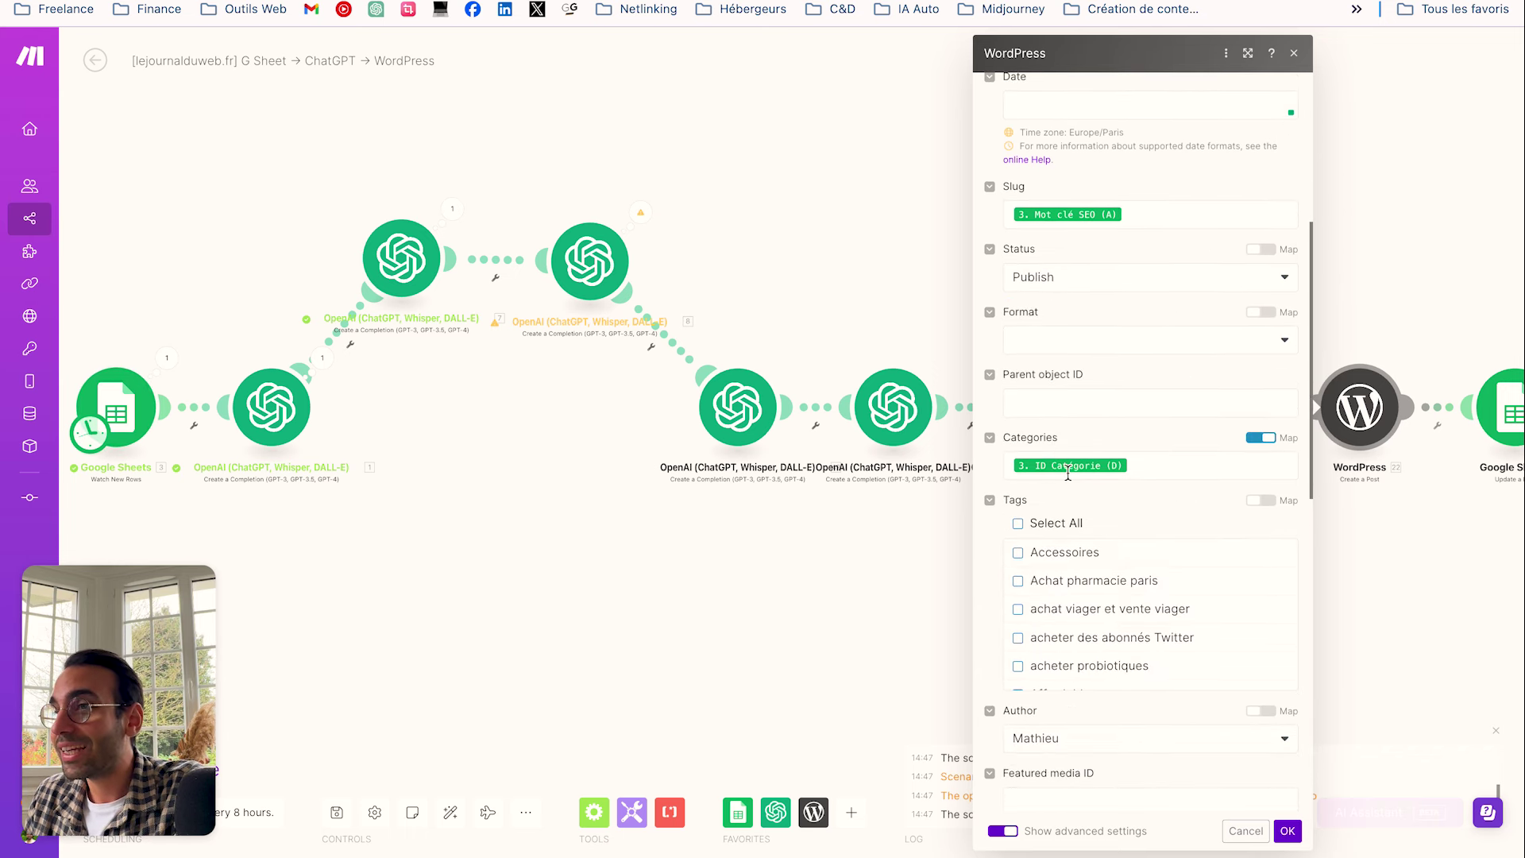
left_click(1159, 468)
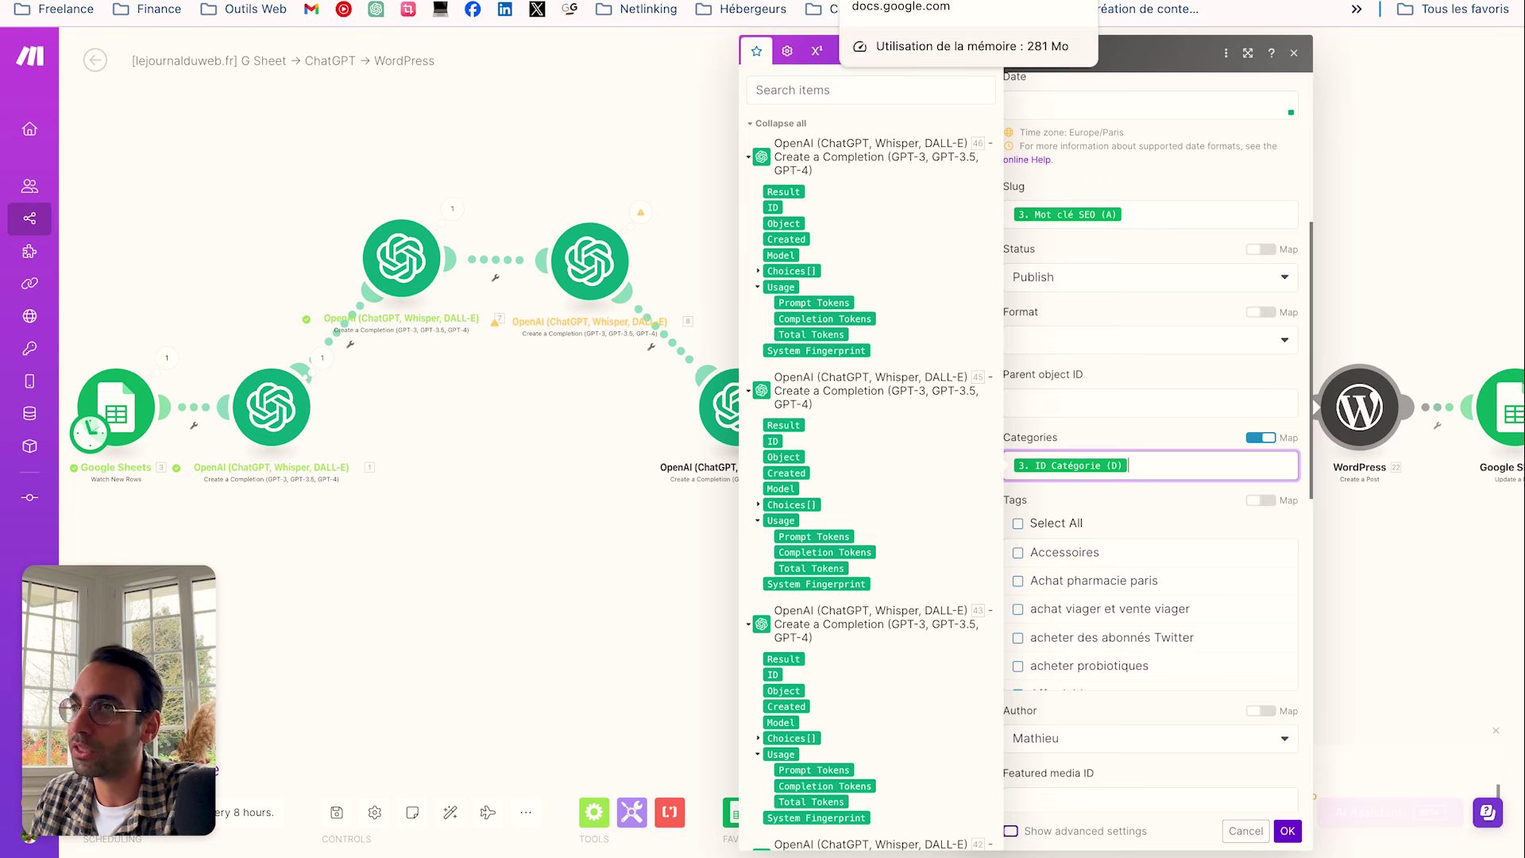
left_click(898, 1)
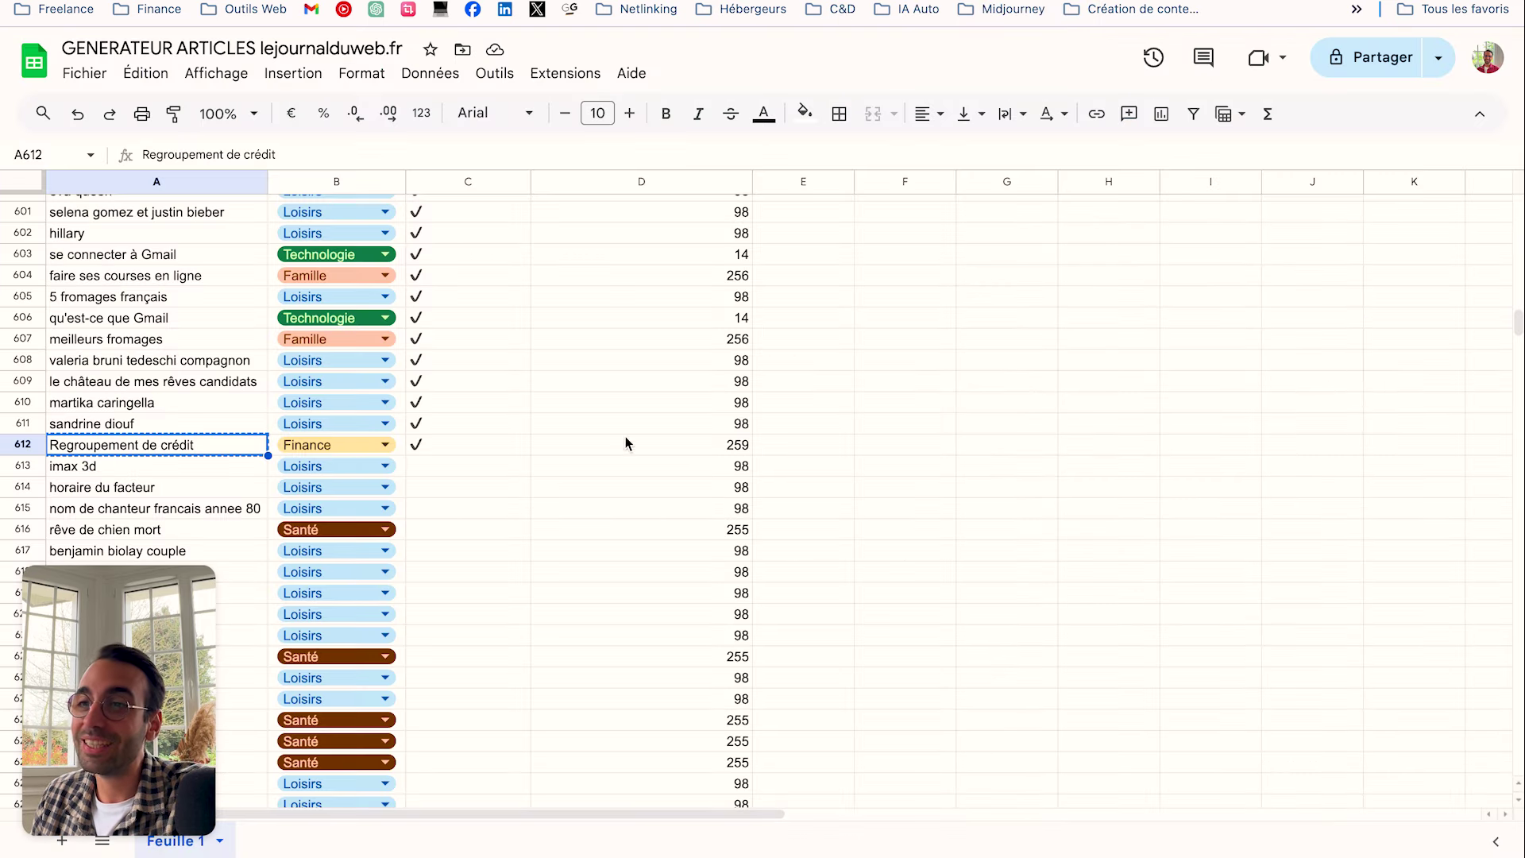
Compare the ID Catégorie cell in the Regroupement de crédit row with the Categories mapping in Make's WordPress module
left_click(720, 447)
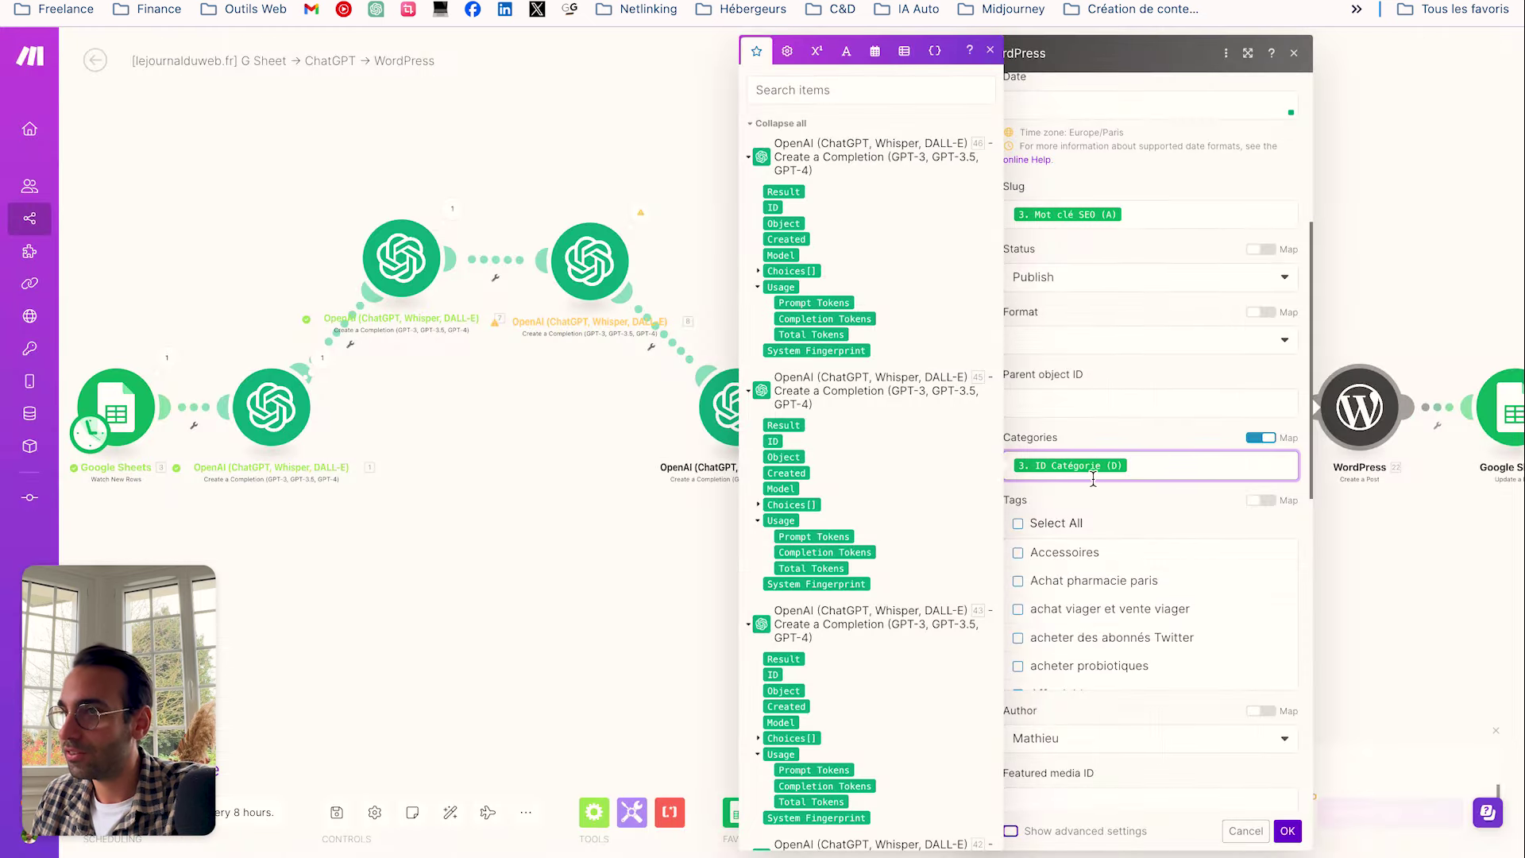
left_click(1192, 445)
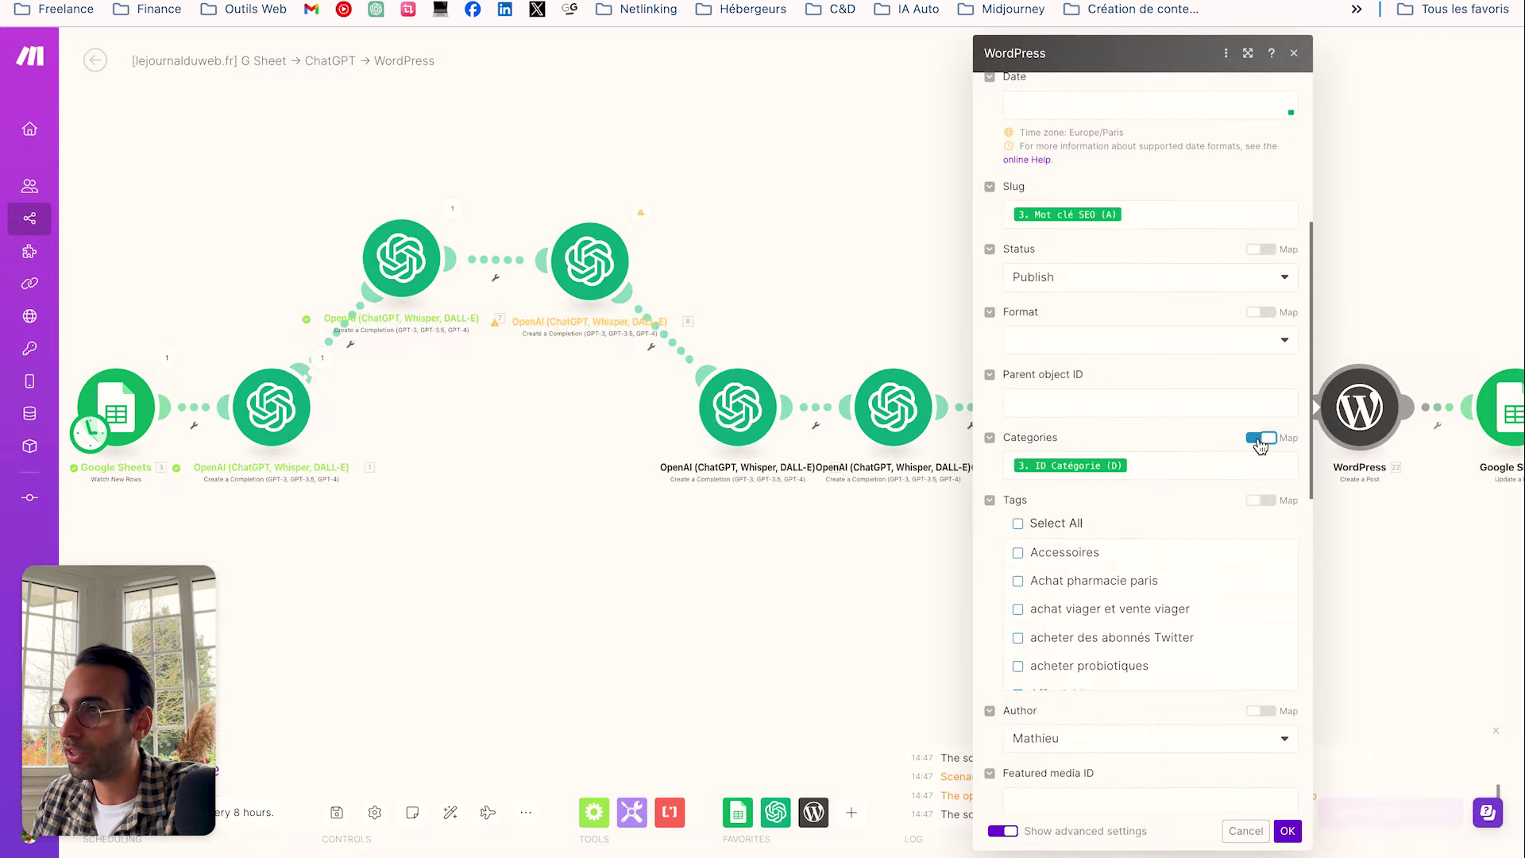
mouse_move(1104, 466)
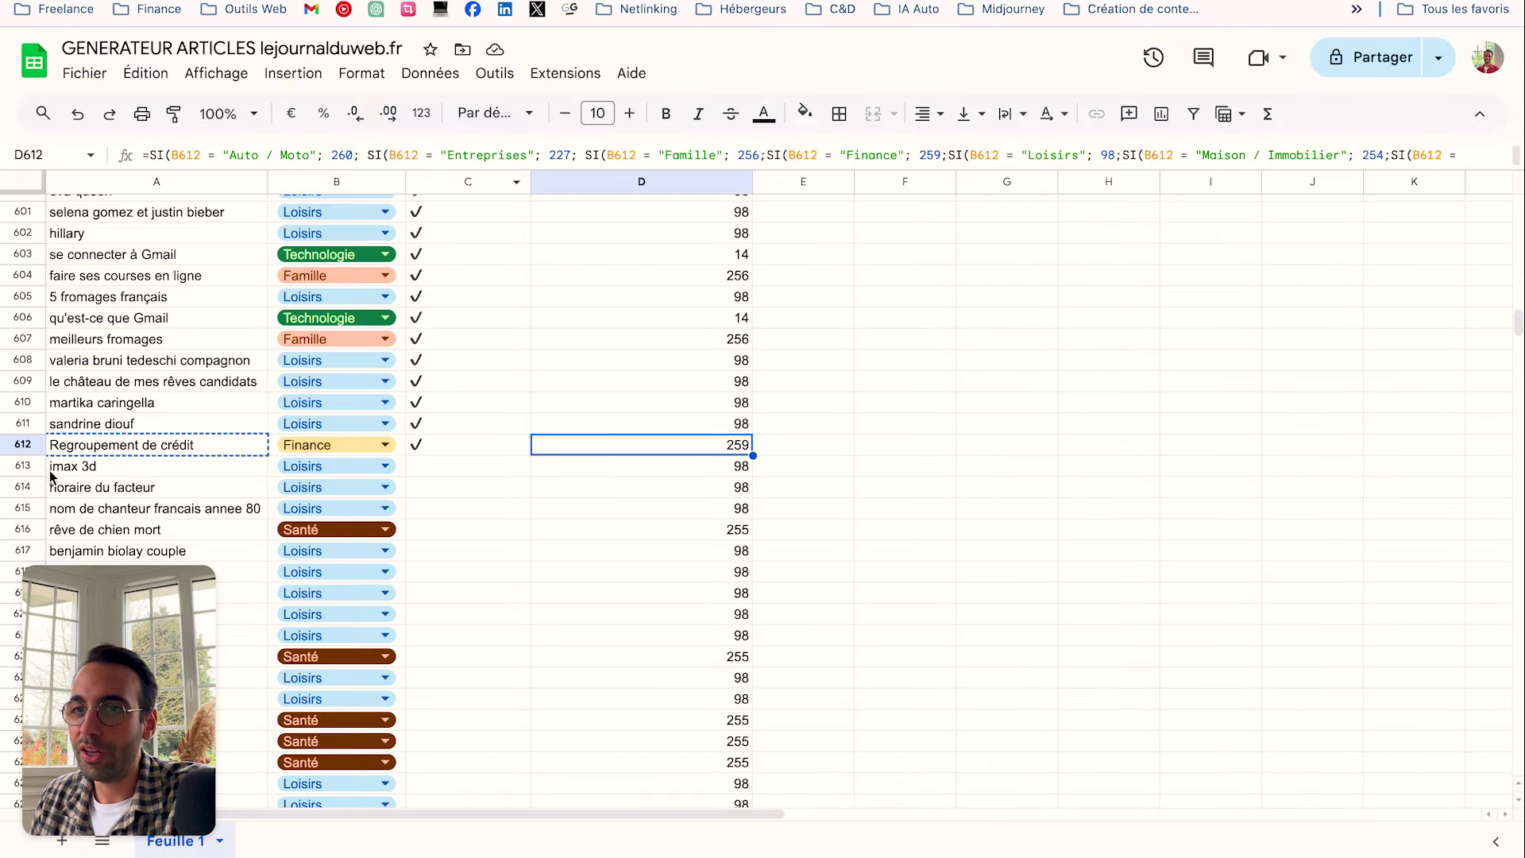
Inspect the category options offered for the keywords in rows 611 and 635 of the sheet without changing them
left_click(380, 429)
left_click(379, 431)
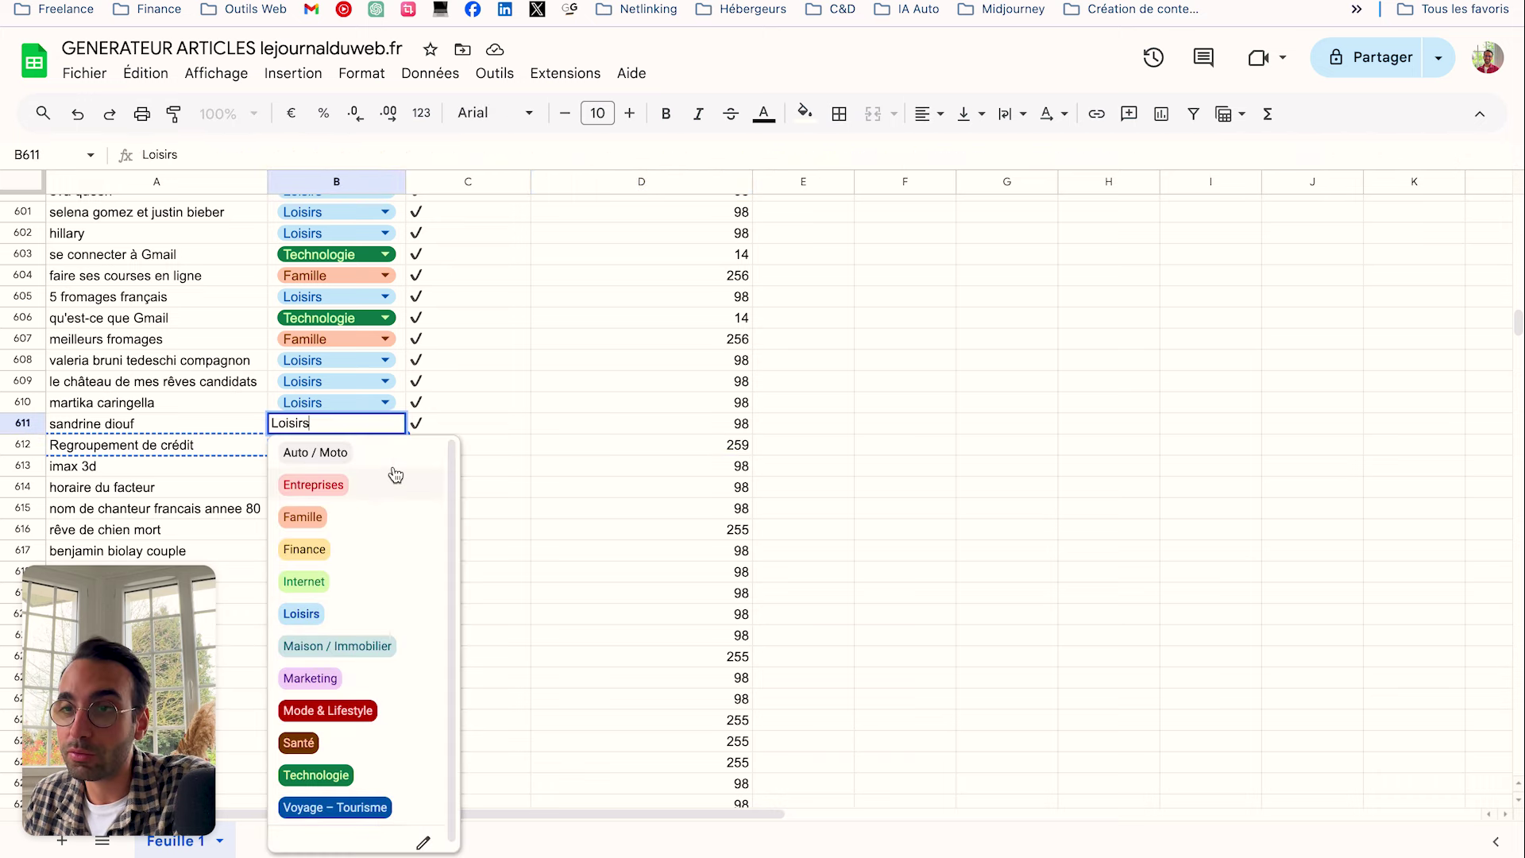
left_click(642, 445)
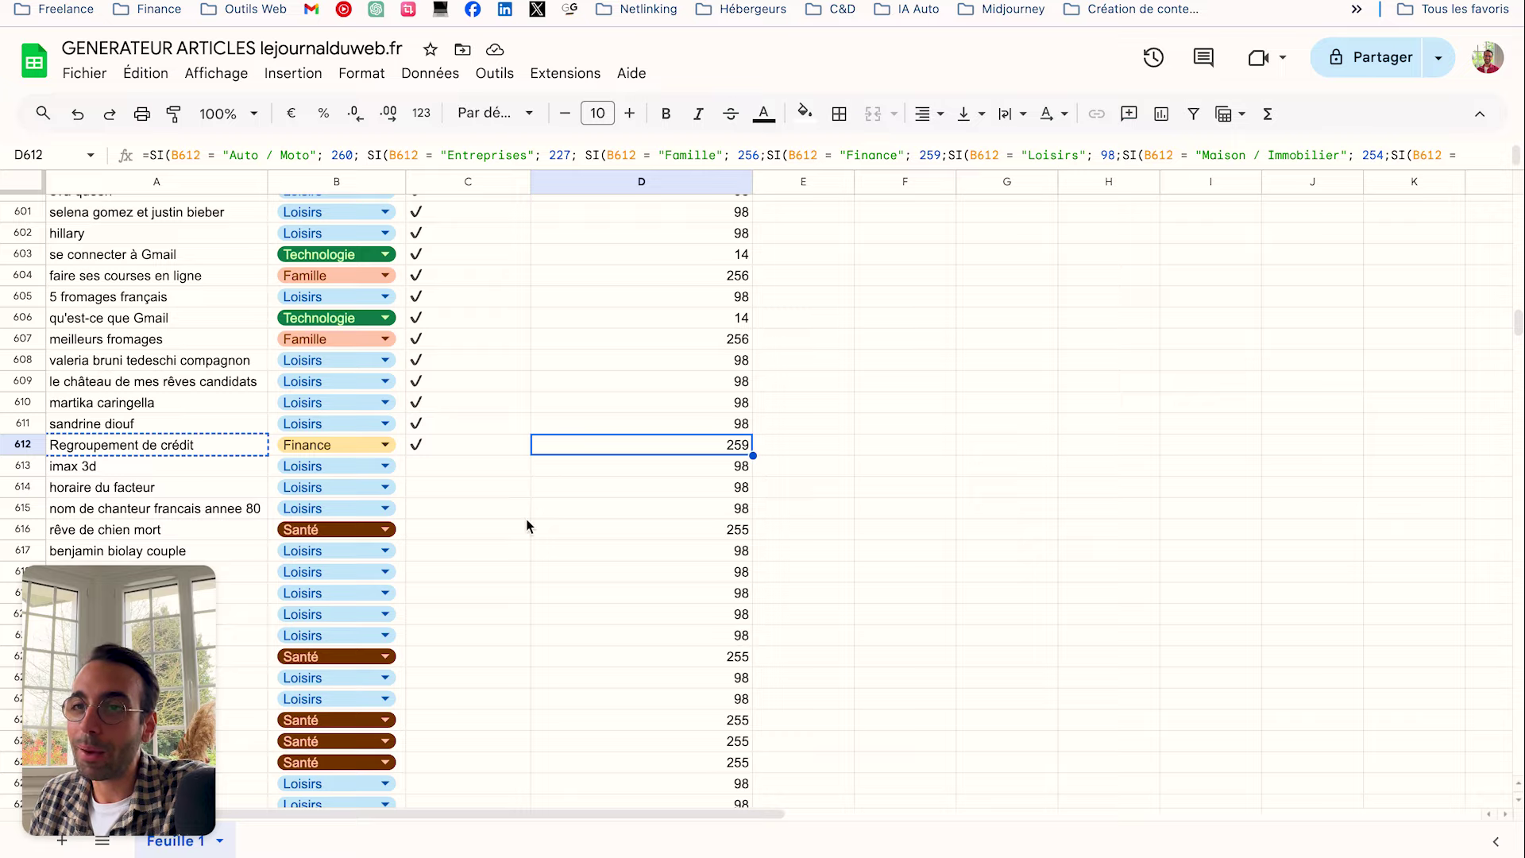
scroll(528, 524, "down", 5)
scroll(301, 497, "up", 5)
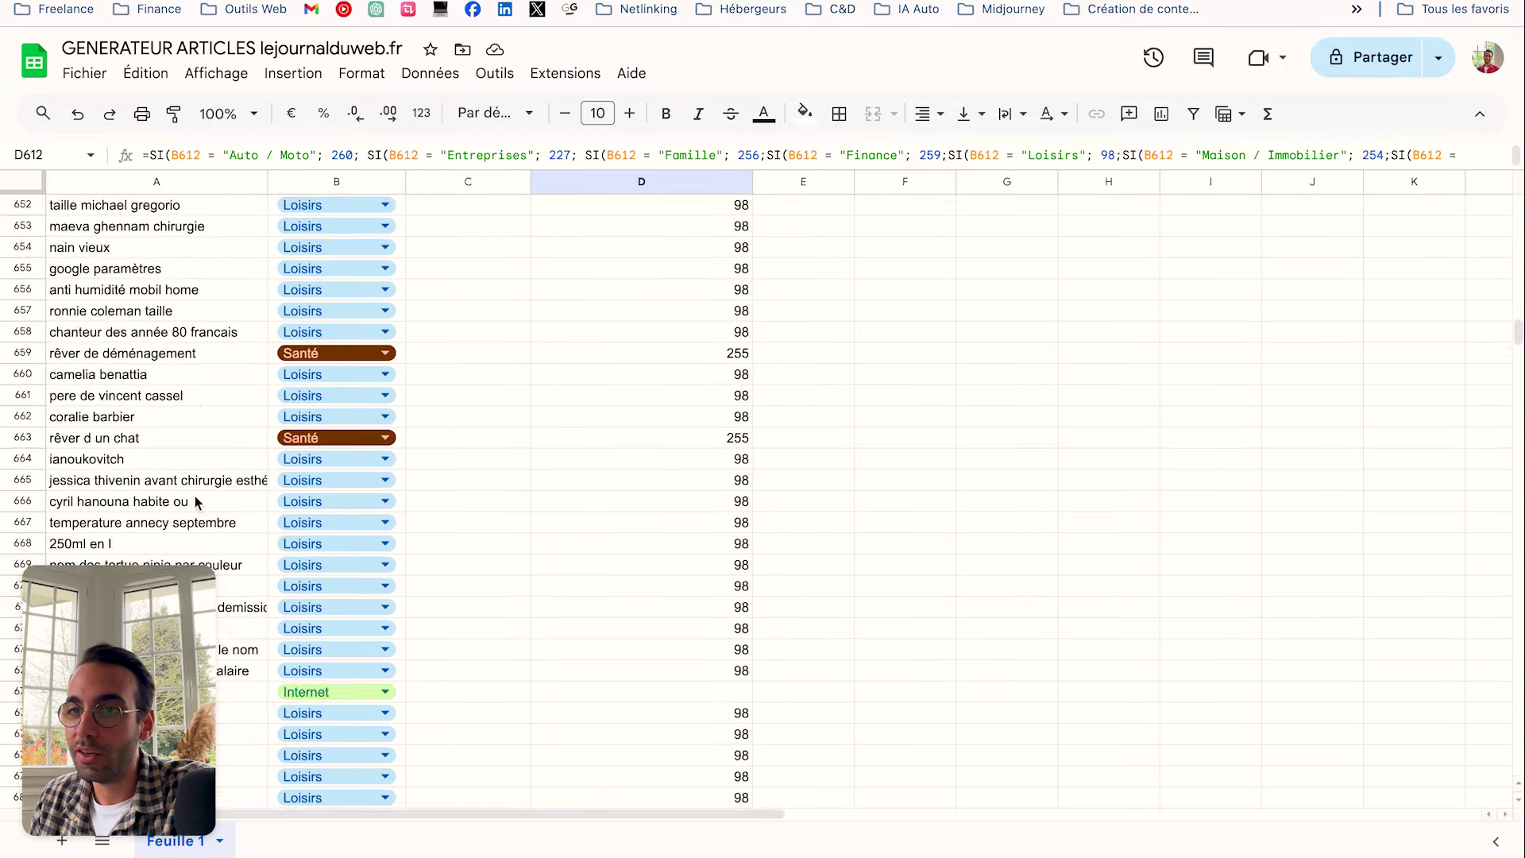
scroll(300, 498, "down", 10)
left_click(314, 327)
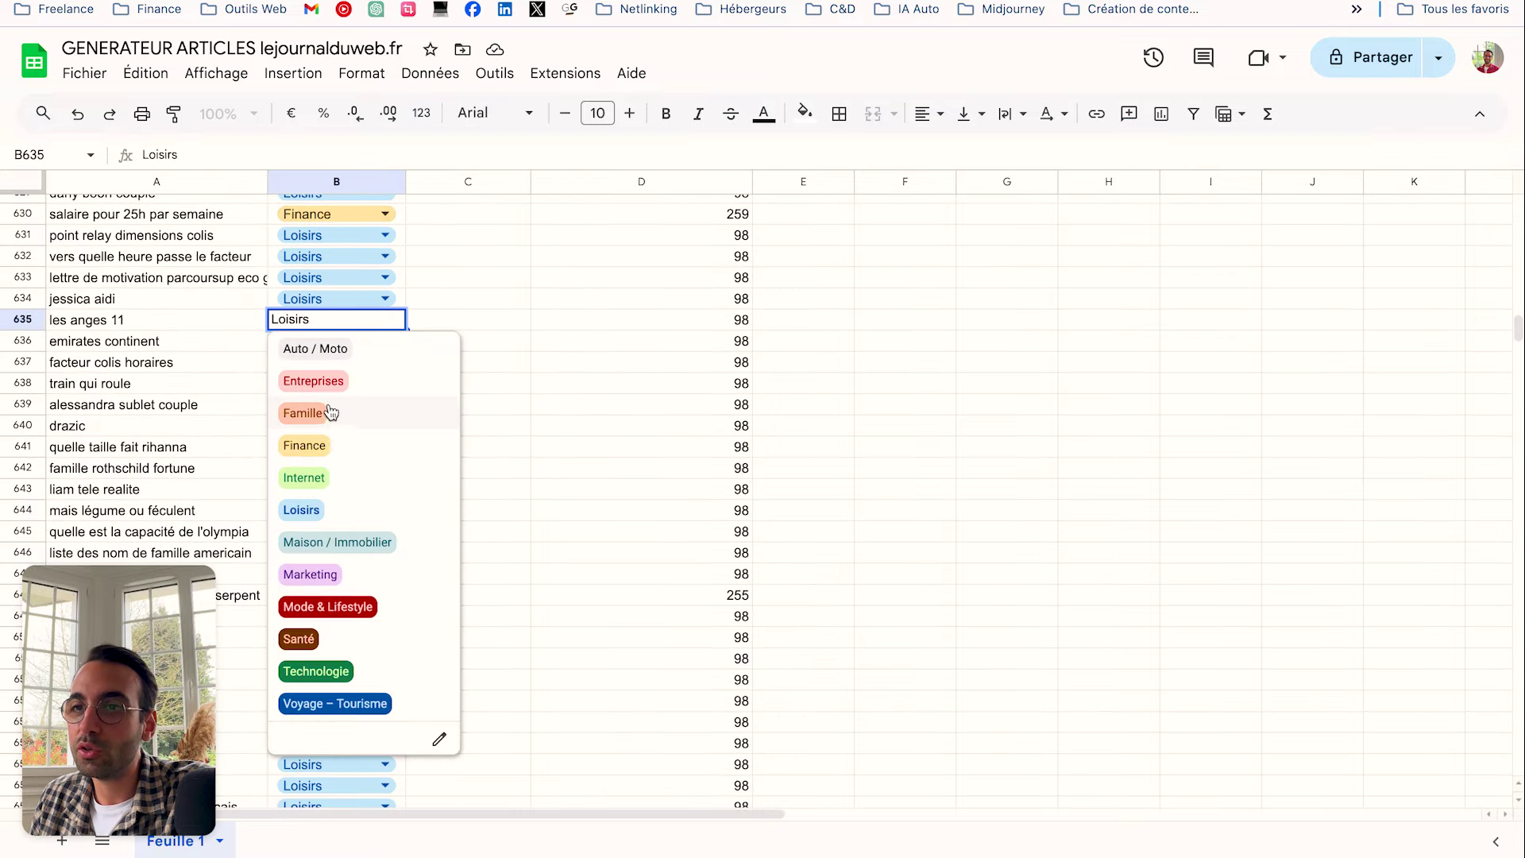
left_click(459, 279)
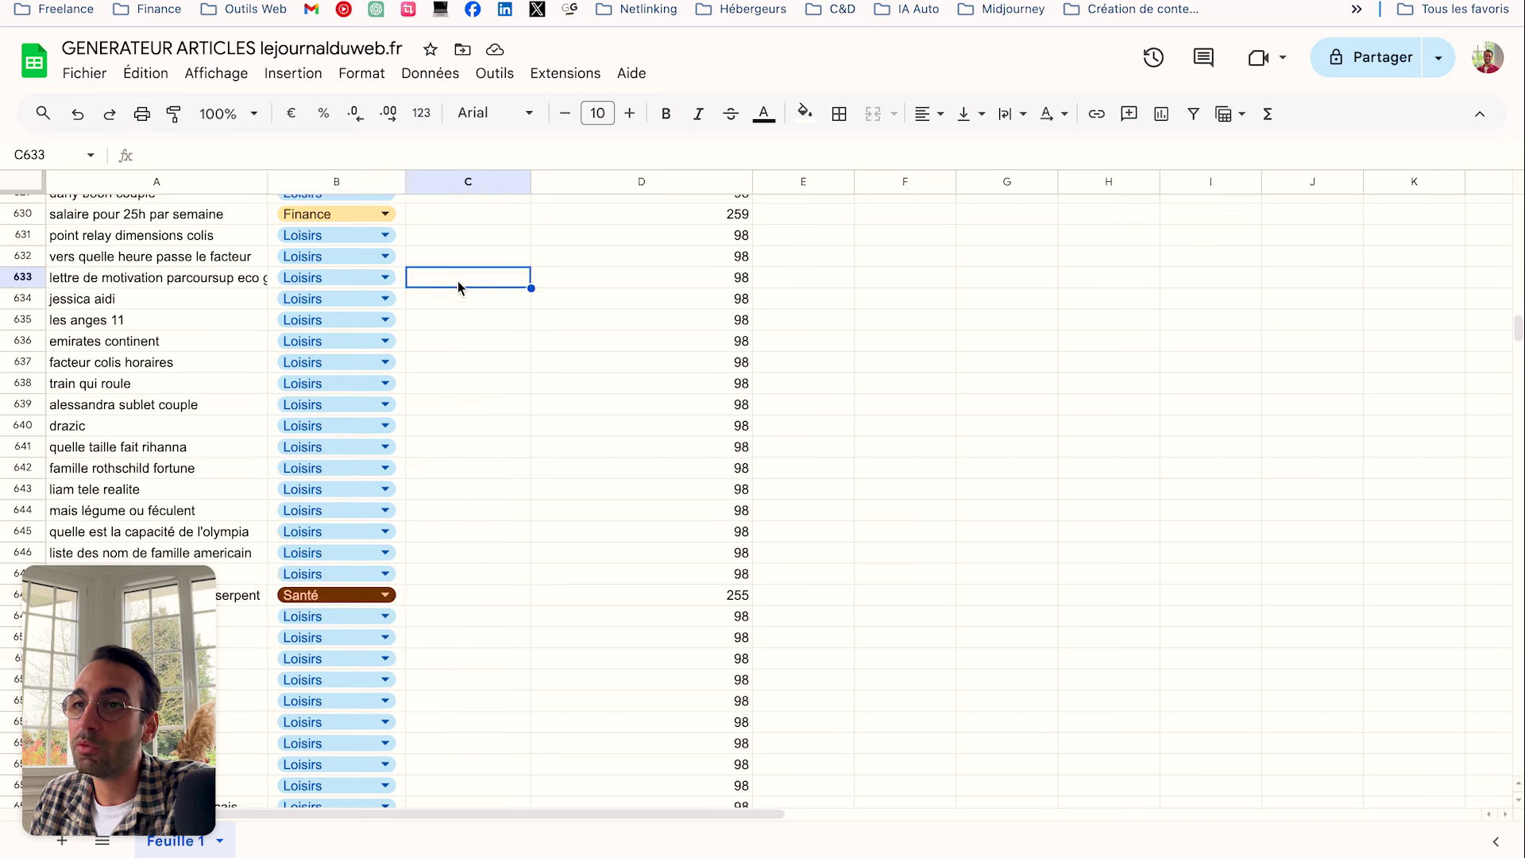
Open the data validation rules of the category dropdown in B635 and review its list of items
left_click(399, 324)
left_click(386, 319)
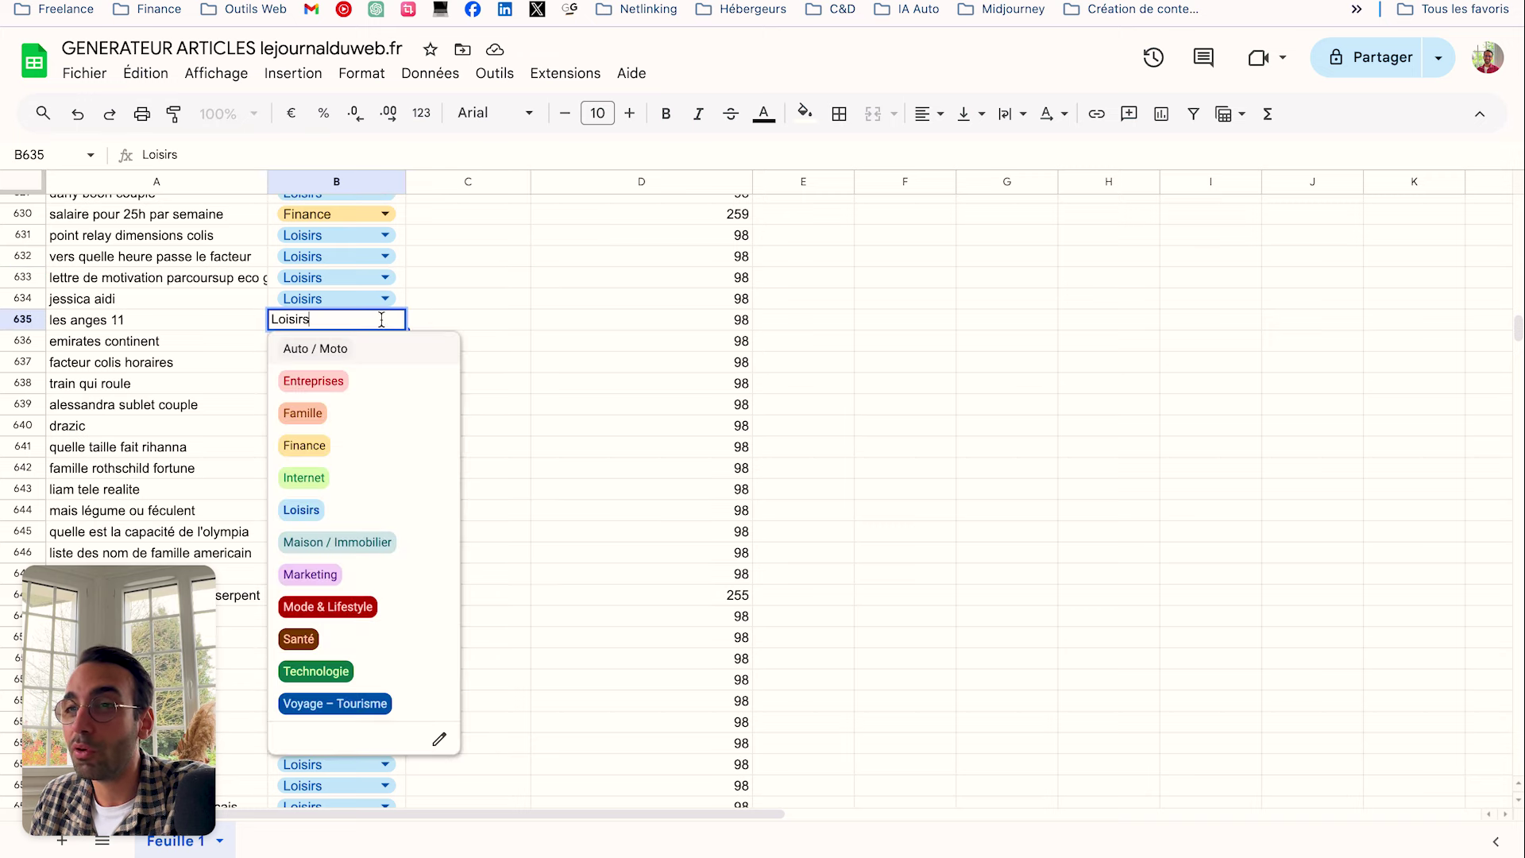
left_click(436, 738)
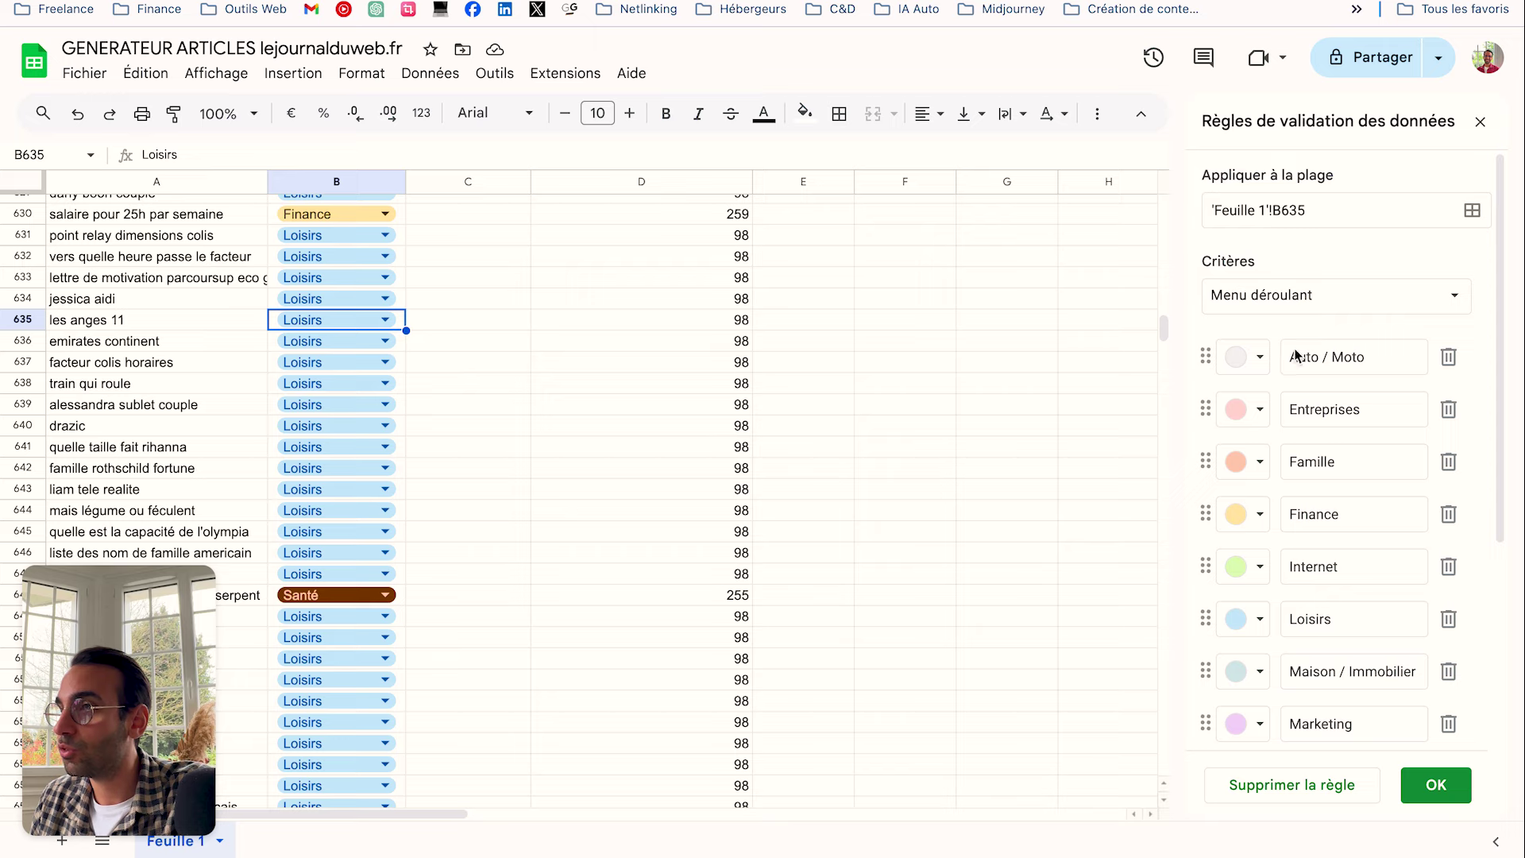
scroll(1345, 289, "down", 2)
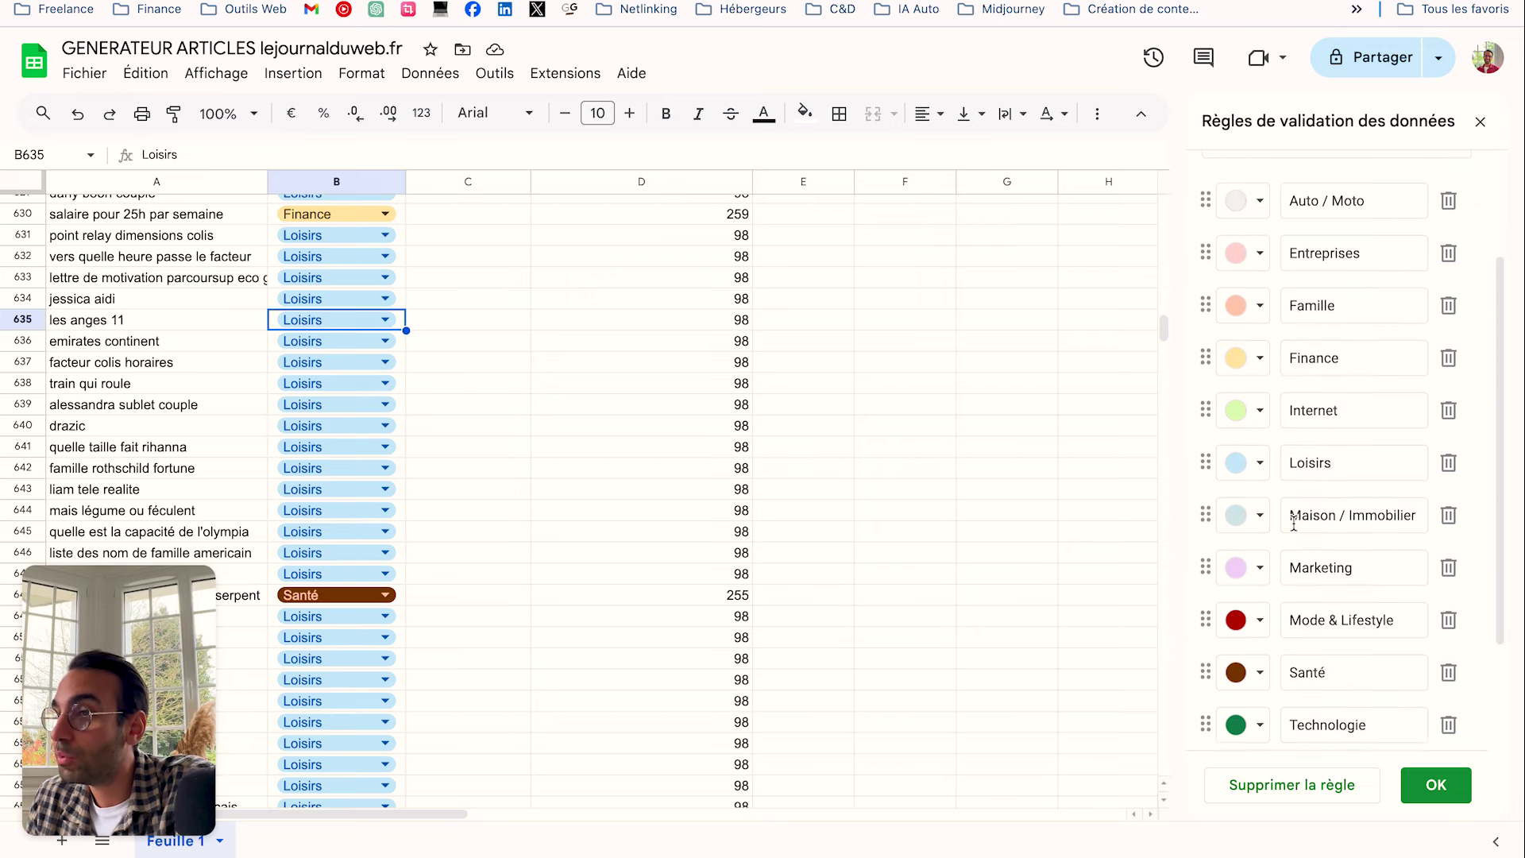
scroll(1338, 604, "down", 3)
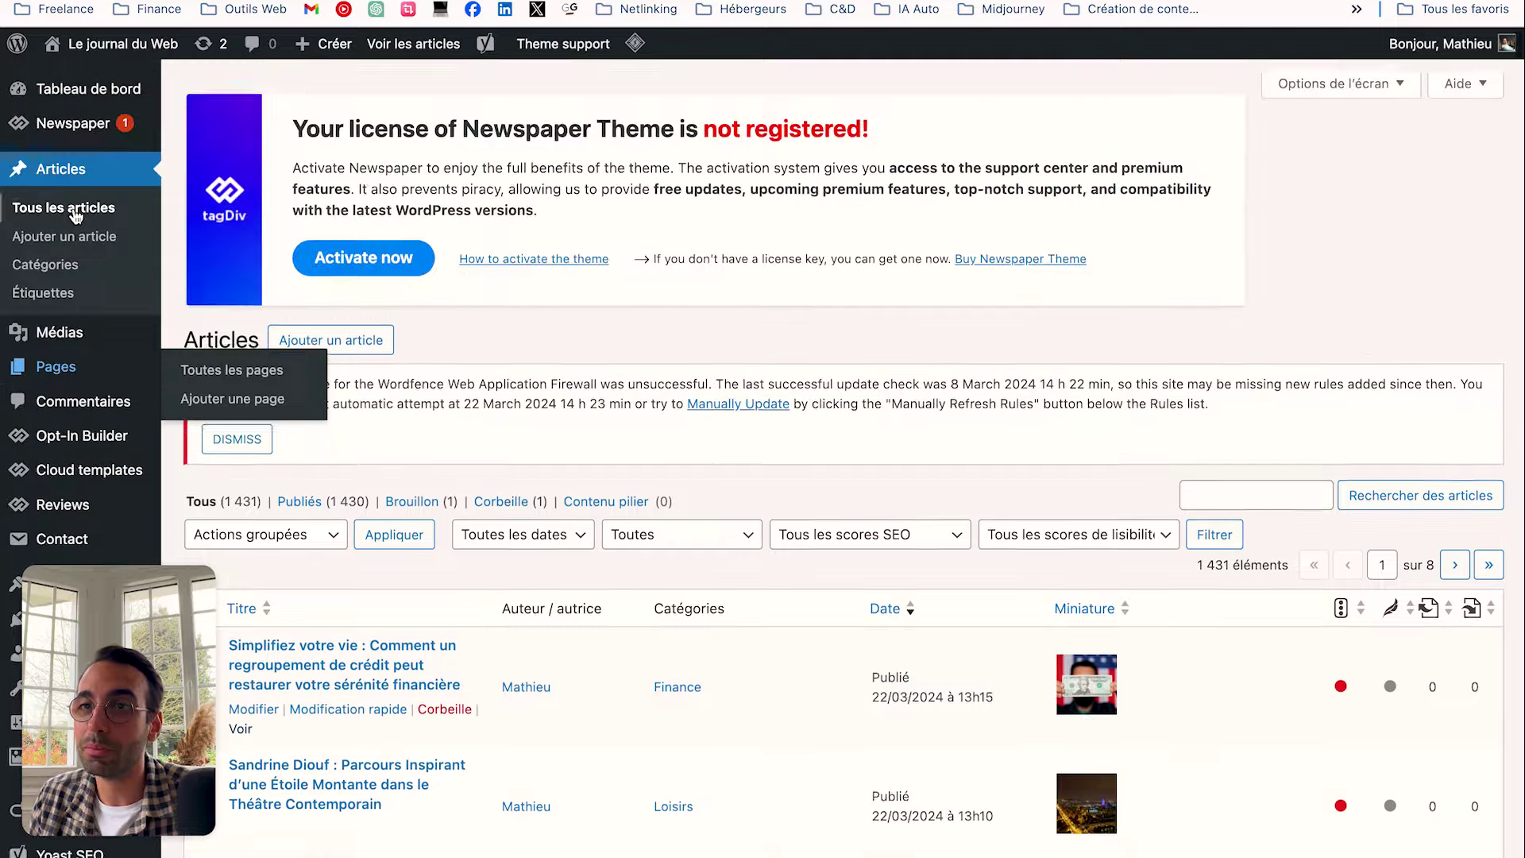
Open the site's article categories in WordPress and review the list of category names
left_click(55, 270)
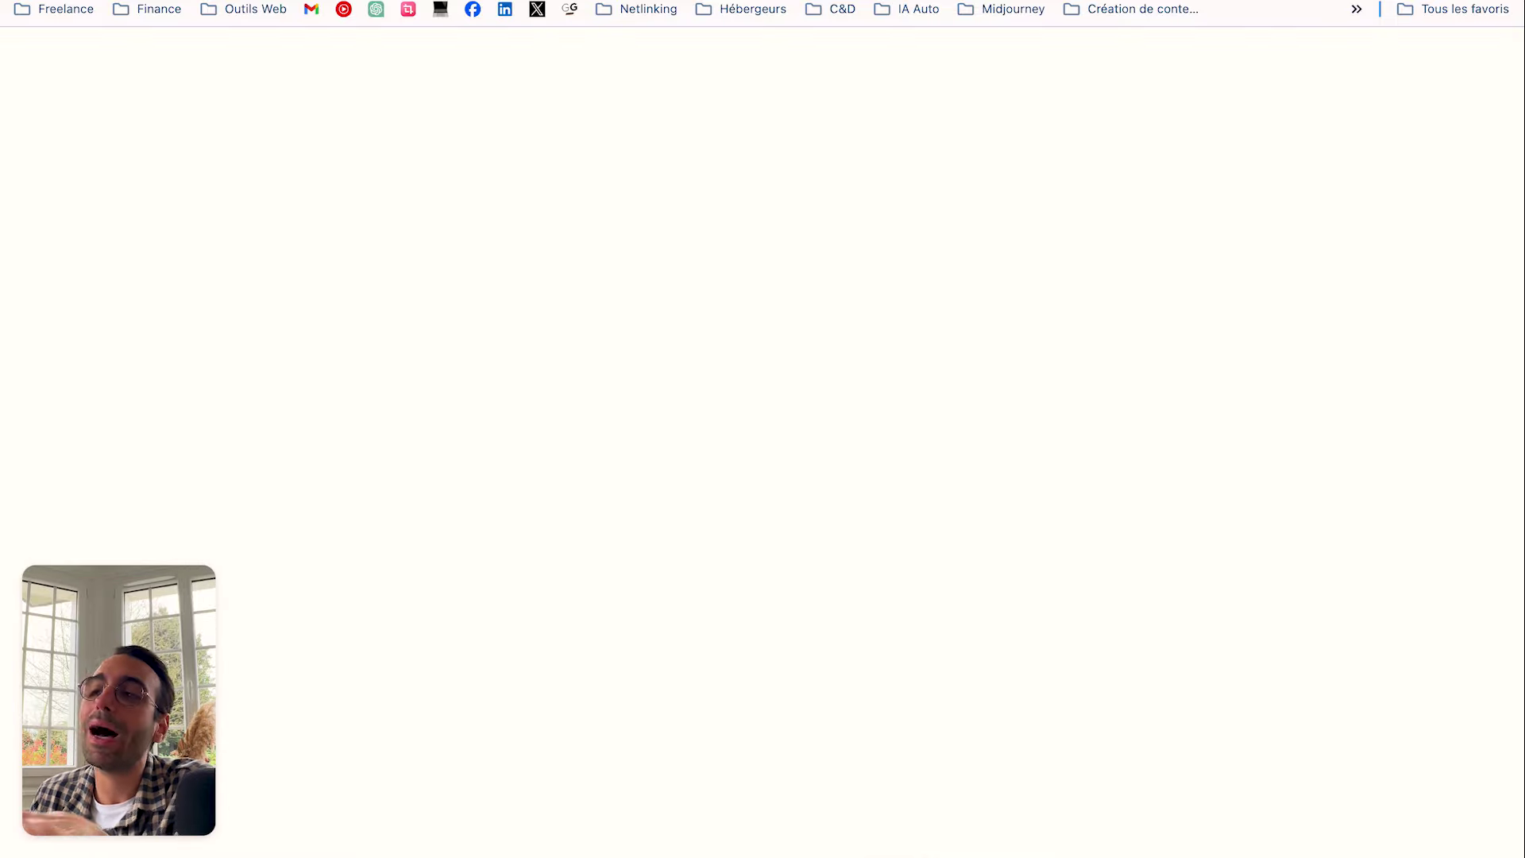
scroll(767, 393, "down", 5)
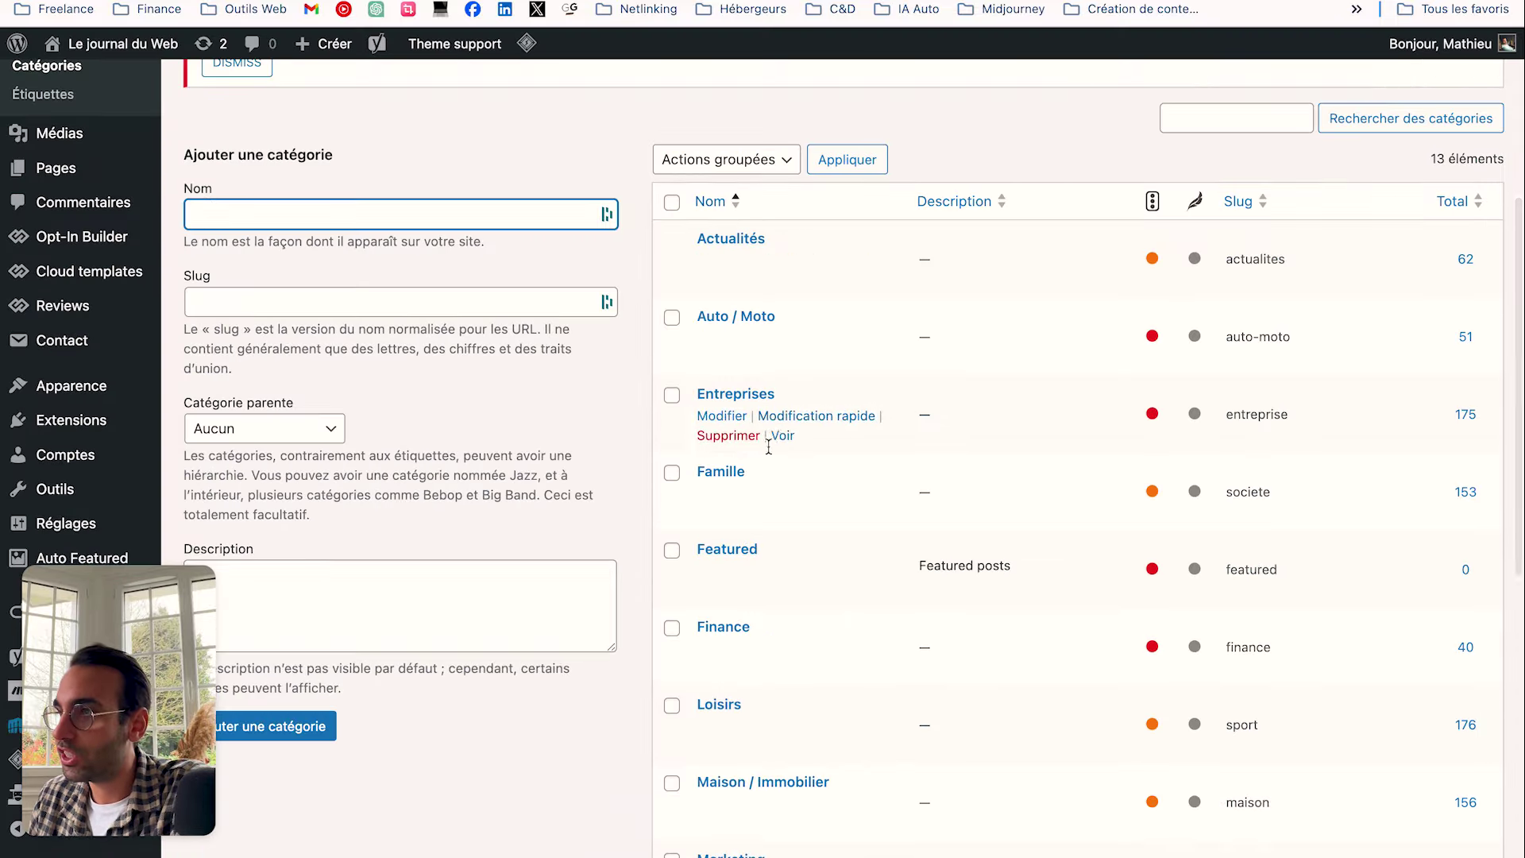
scroll(723, 459, "down", 3)
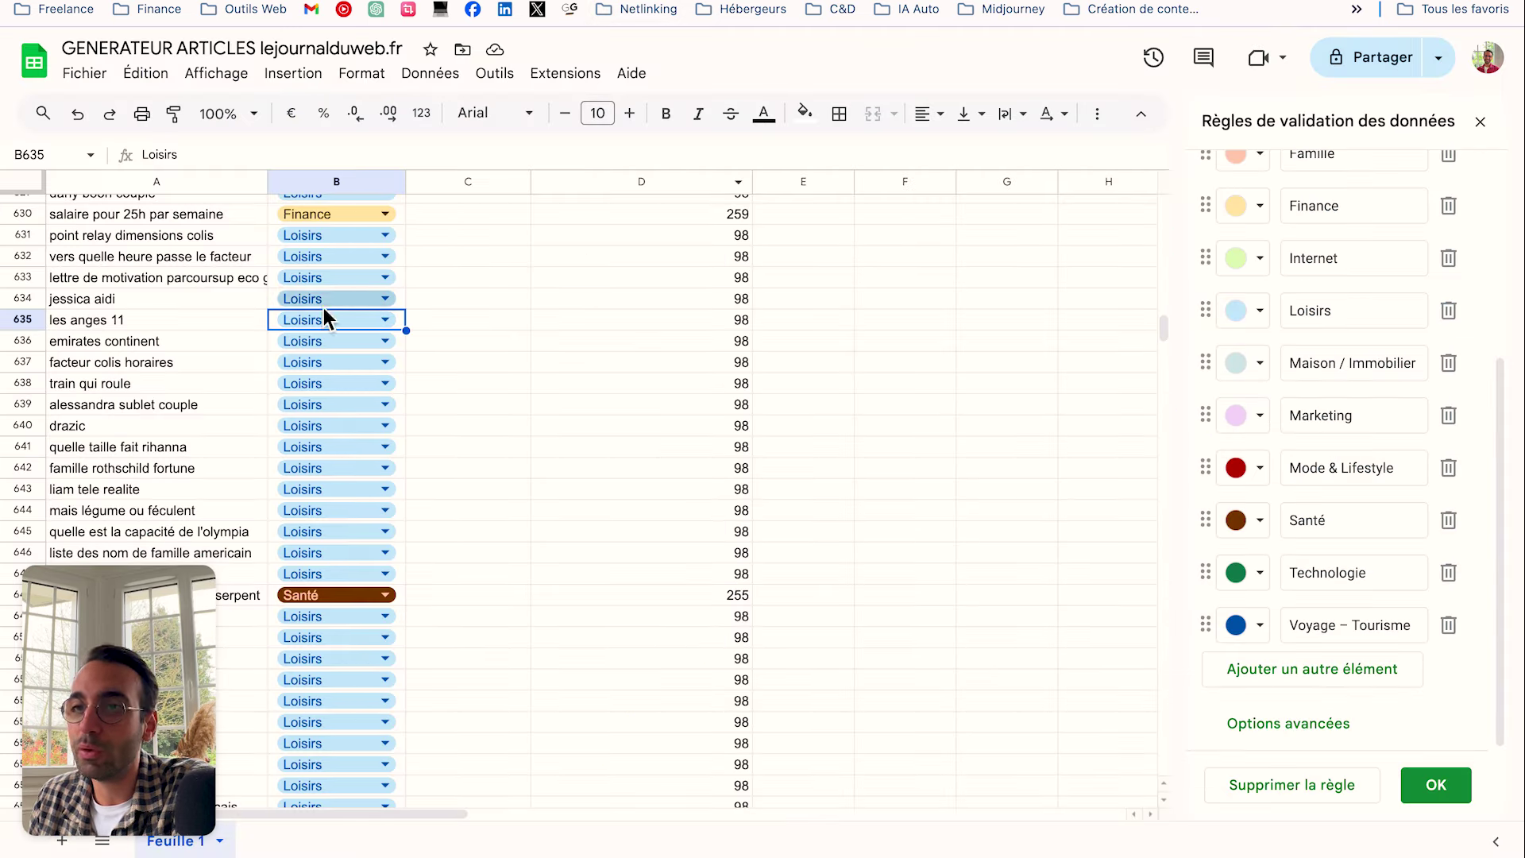
Close the data validation rules in the keyword sheet and open the full ID Catégorie formula in D2 with its text selected
scroll(318, 517, "down", 1)
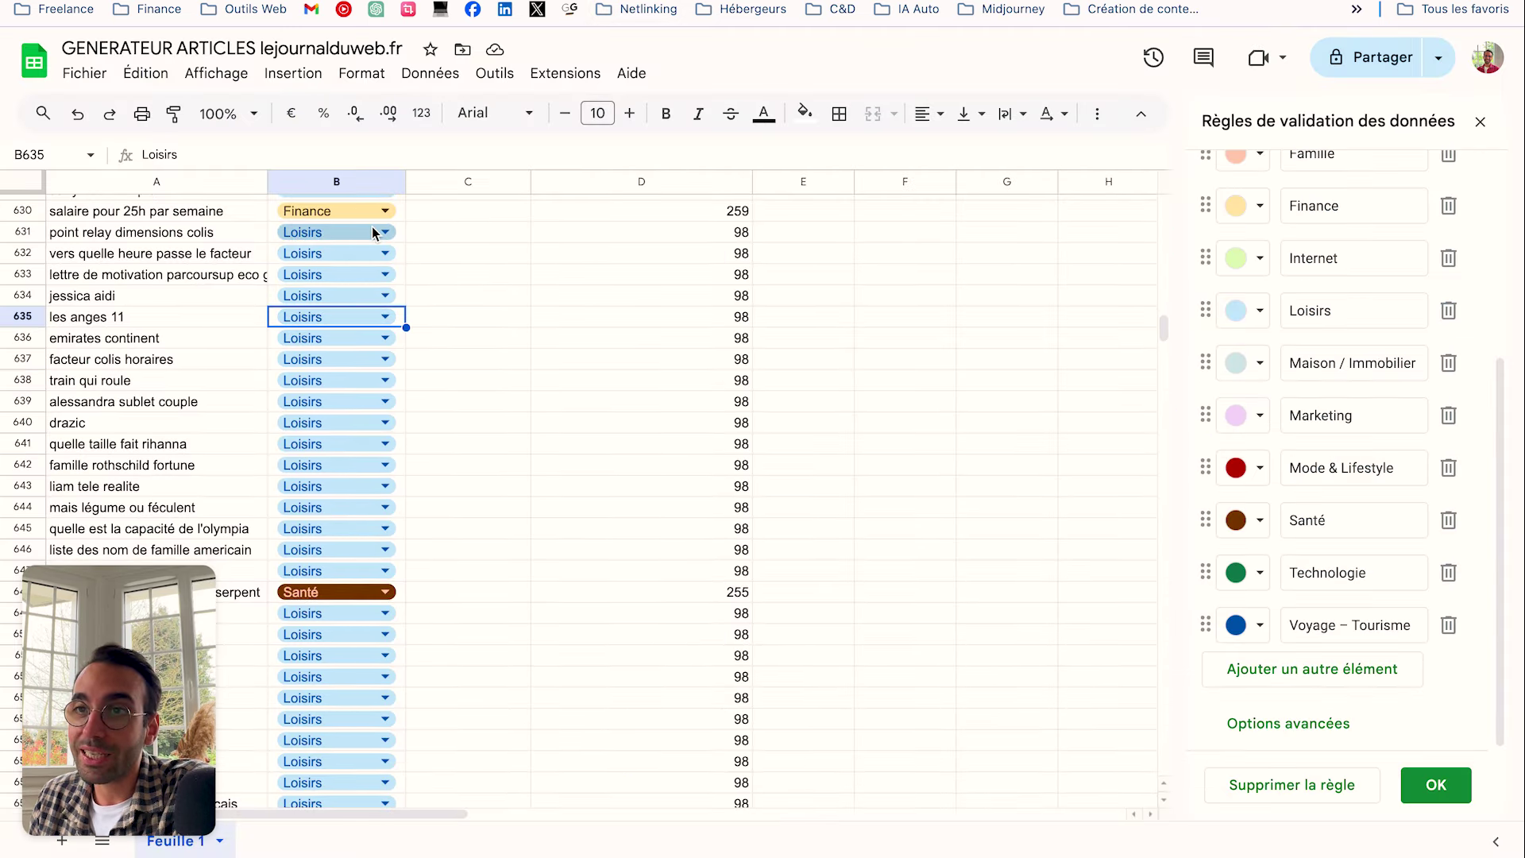
scroll(372, 234, "up", 15)
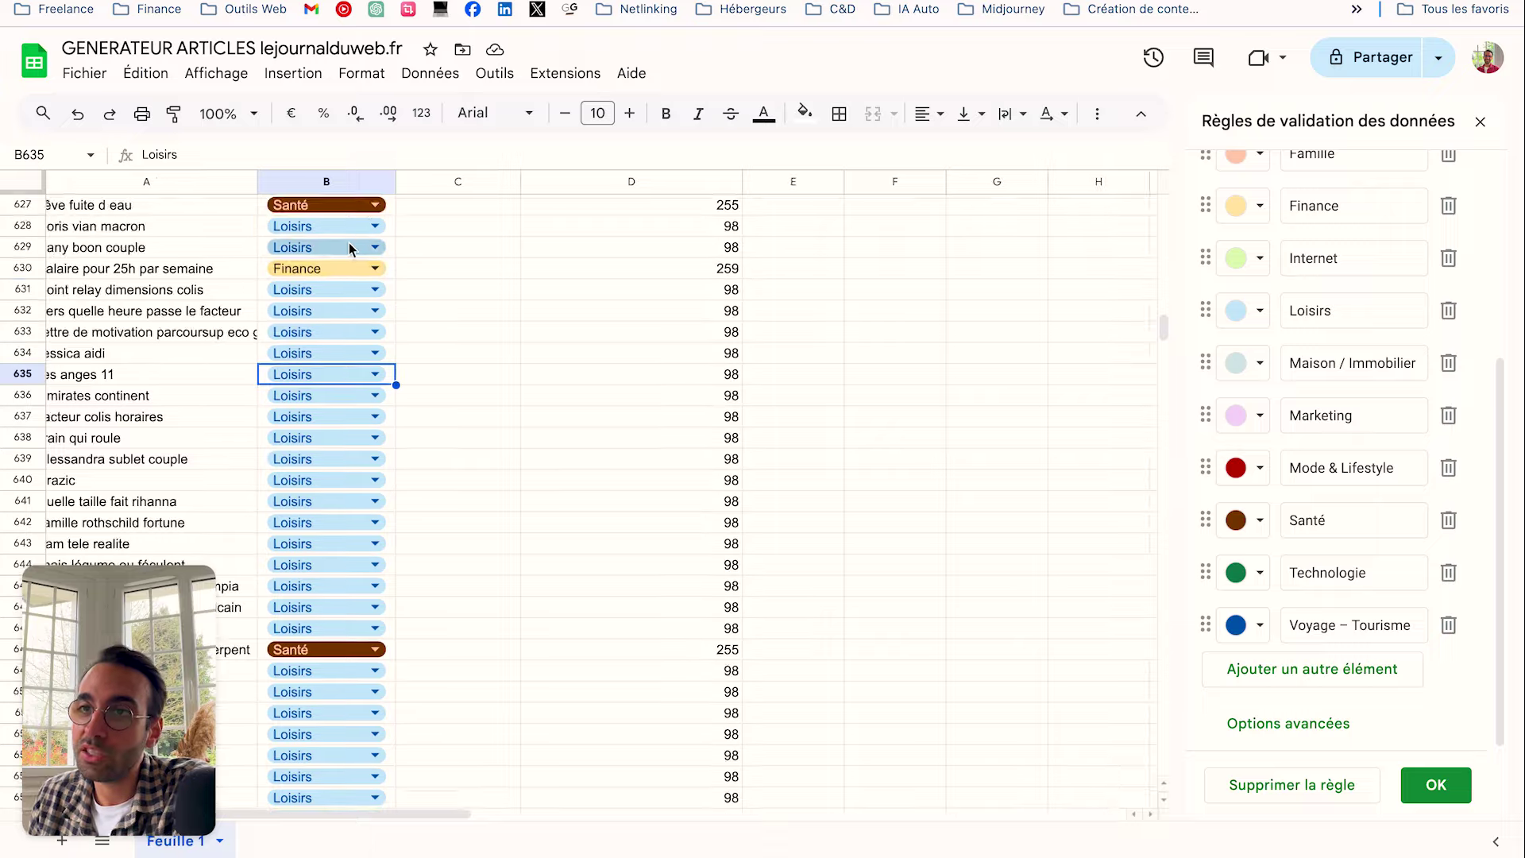
left_click(920, 317)
scroll(919, 317, "up", 10)
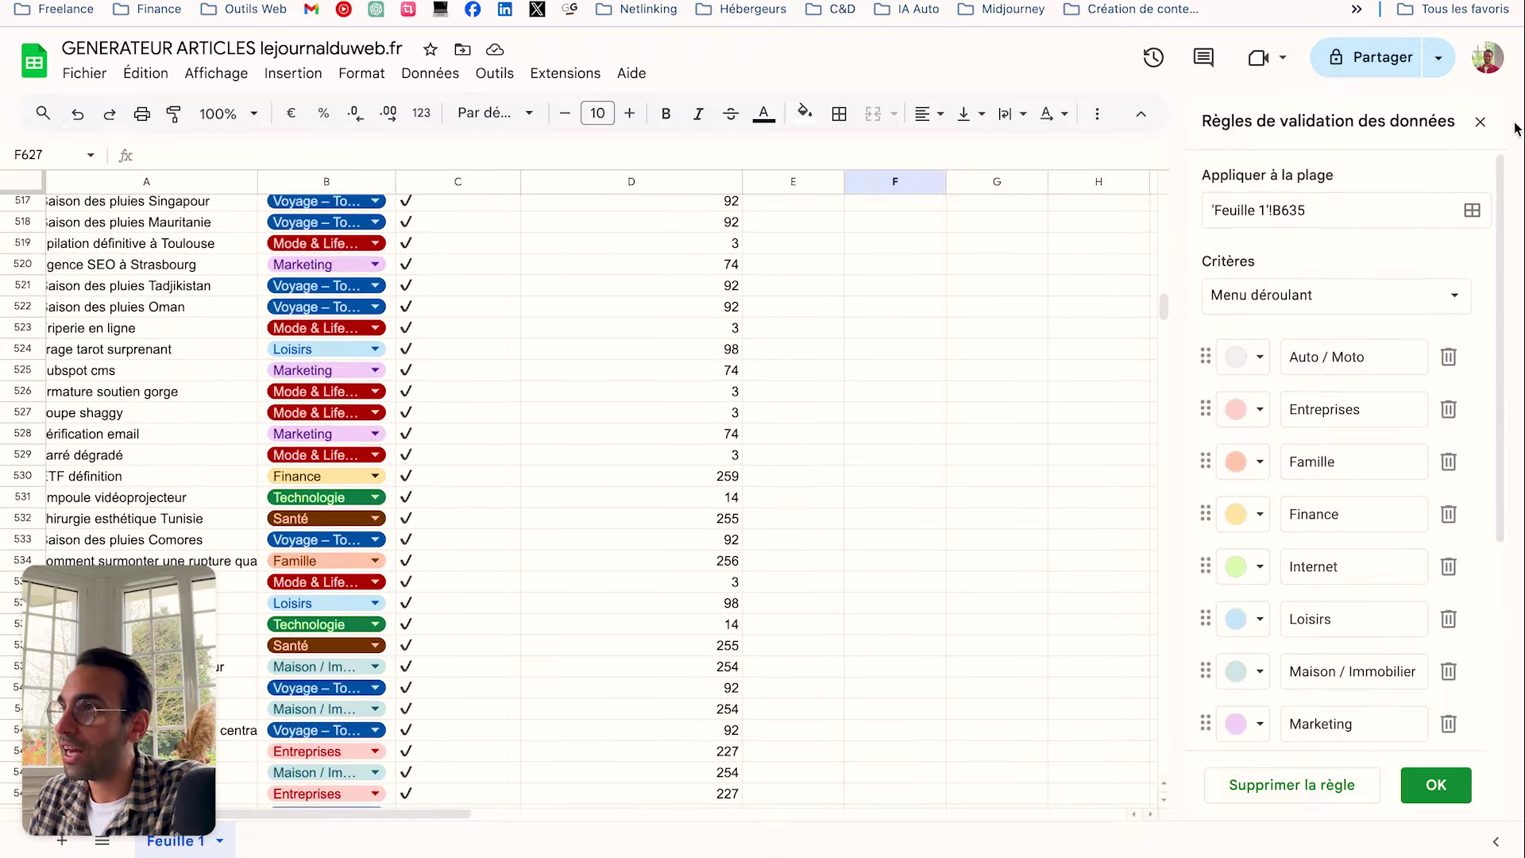
left_click(1480, 120)
scroll(552, 368, "up", 10)
scroll(634, 375, "up", 15)
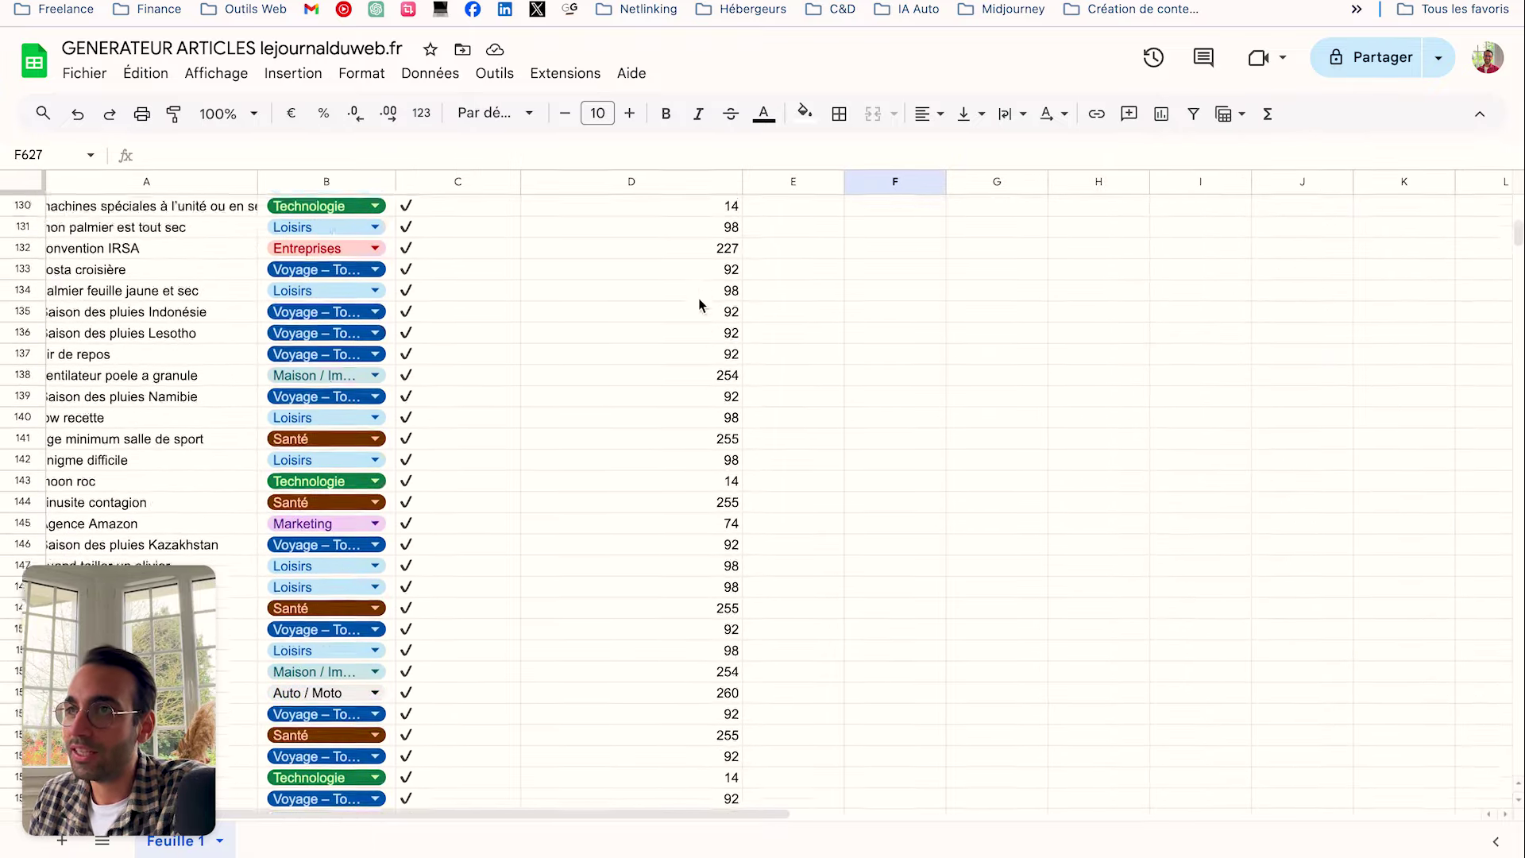
left_click(732, 251)
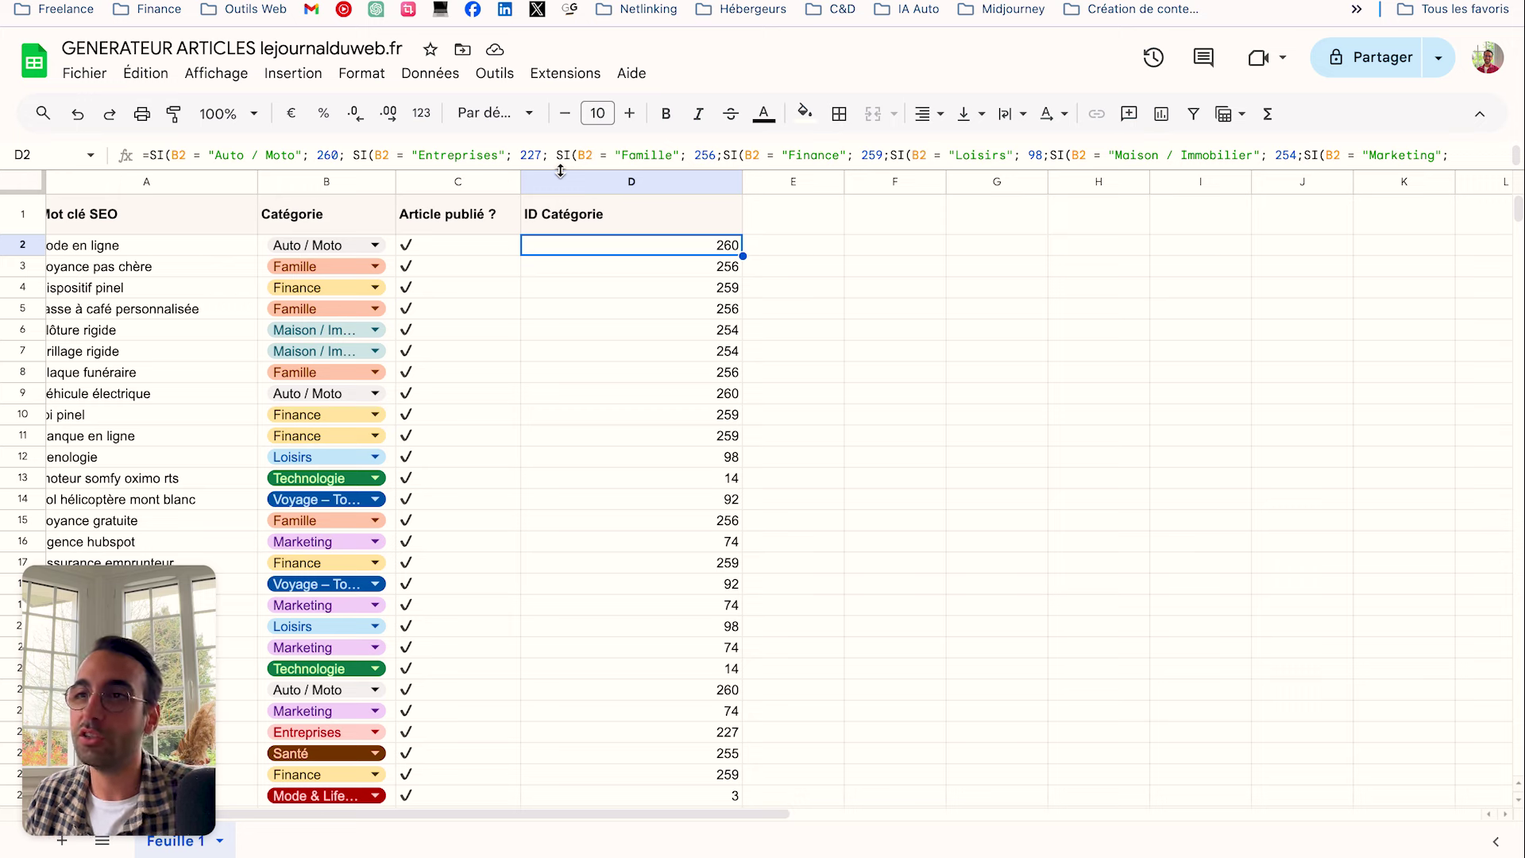
left_click(585, 157)
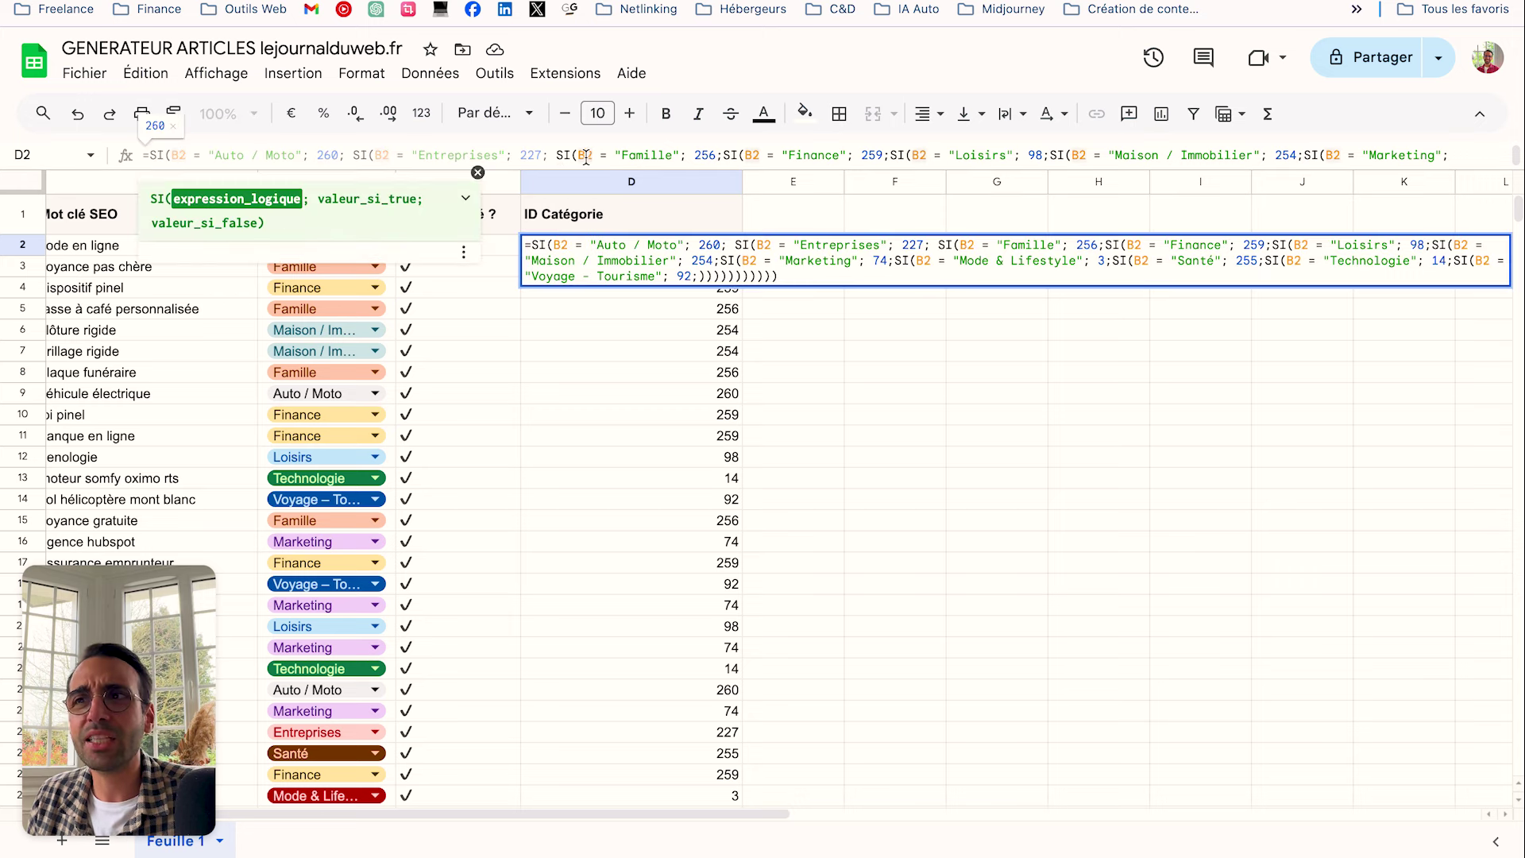
key("ctrl+a")
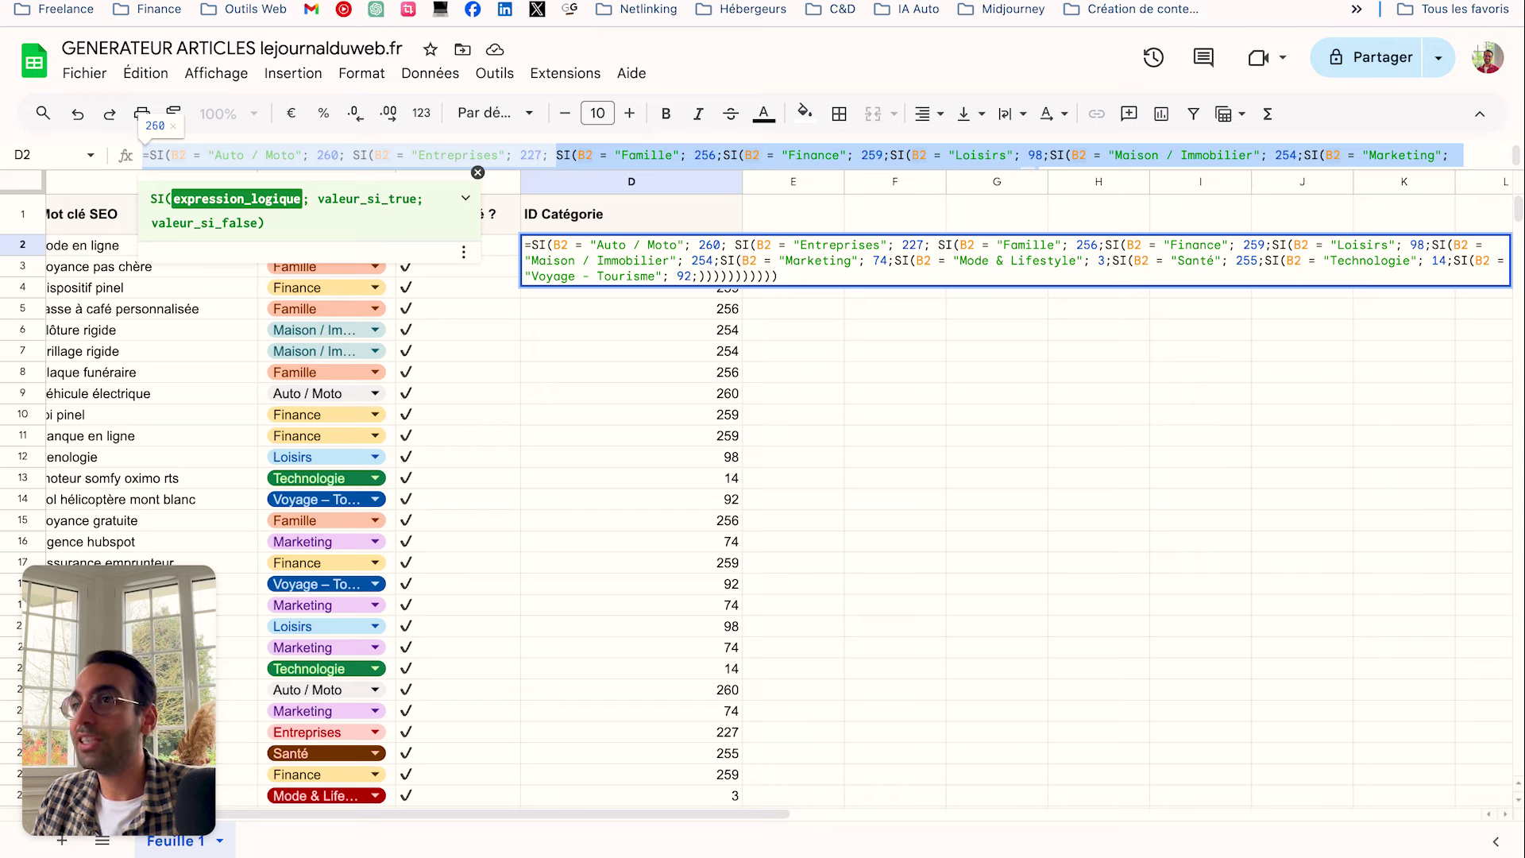
Copy the link address of the Famille category in WordPress and paste it below the outline in the online notepad
key("ctrl+Tab")
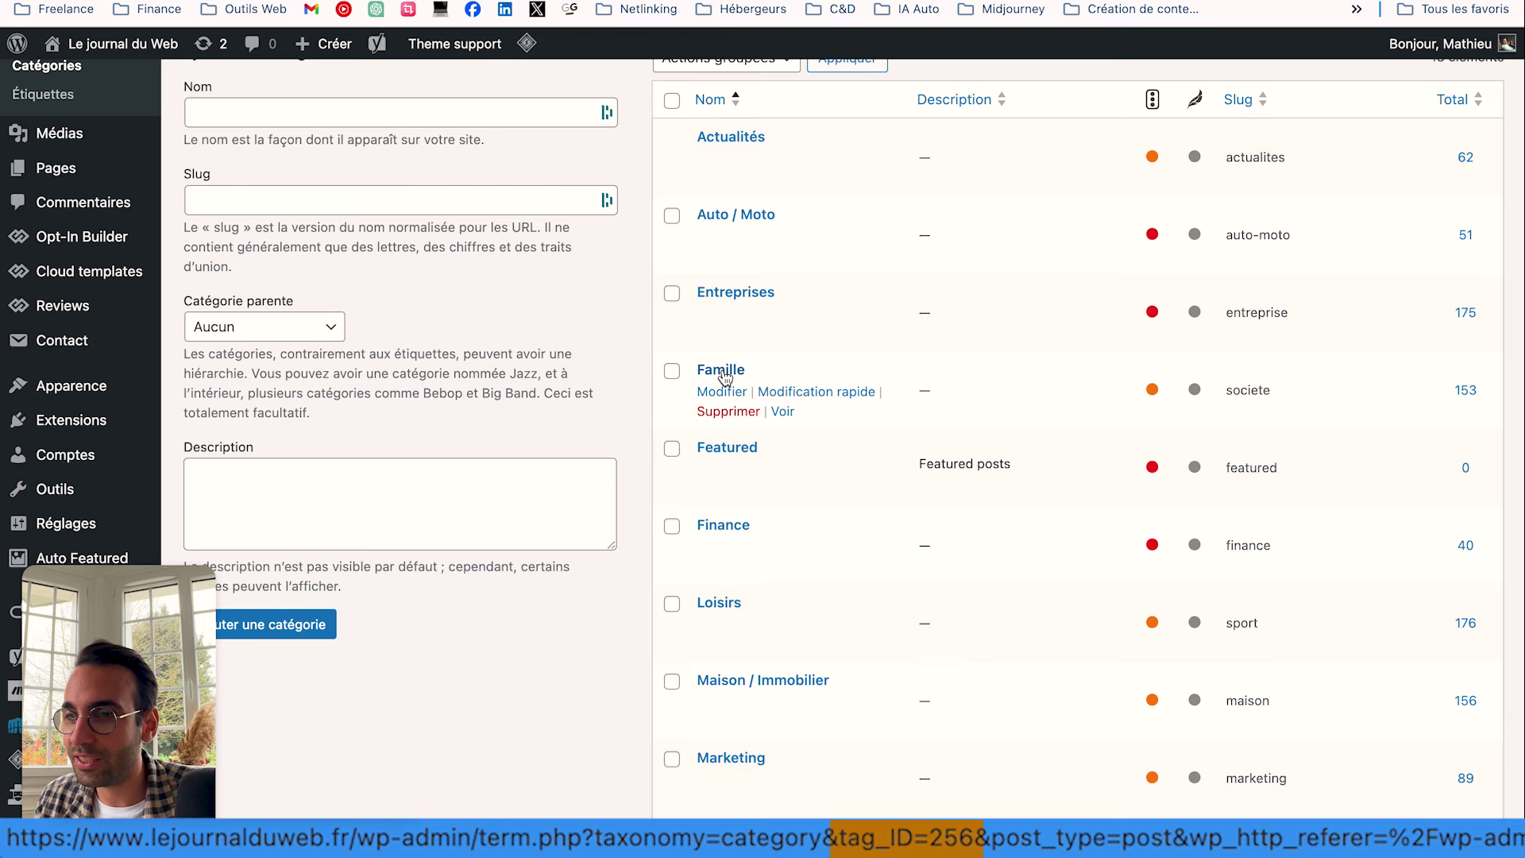
left_click(723, 375)
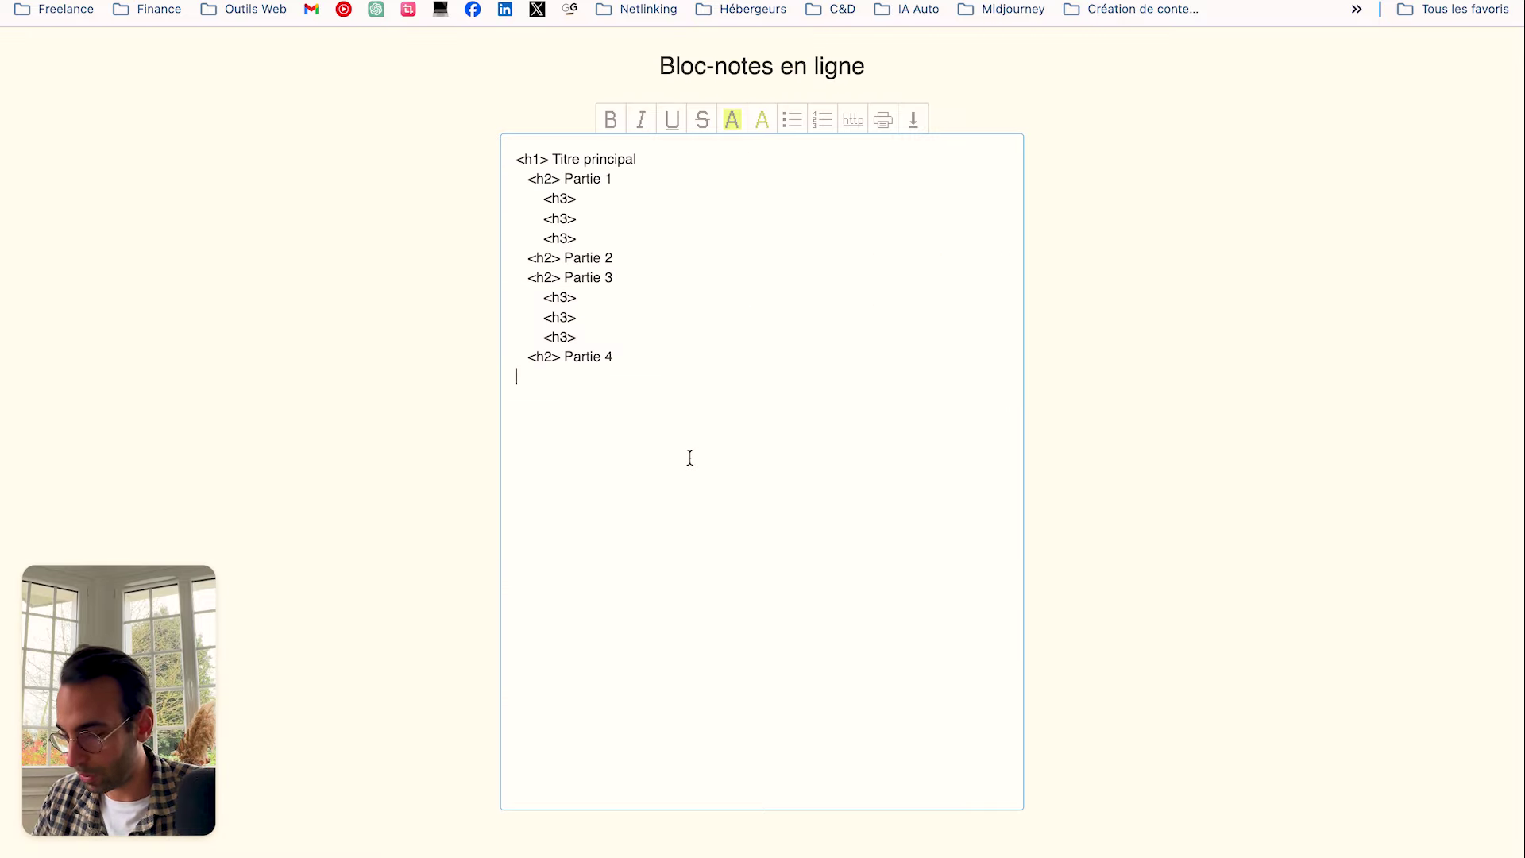
key("Return")
type("https://www.lejournalduweb.fr/wp-admin/term.php?taxonomy=category&tag_ID=256&post_type=post&wp_http_referer=%2Fwp-admin%2Fedit-tags.php%3Ftaxonomy%3Dcategory")
Highlight the tag_ID value 256 in the pasted category address
scroll(631, 433, "down", 1)
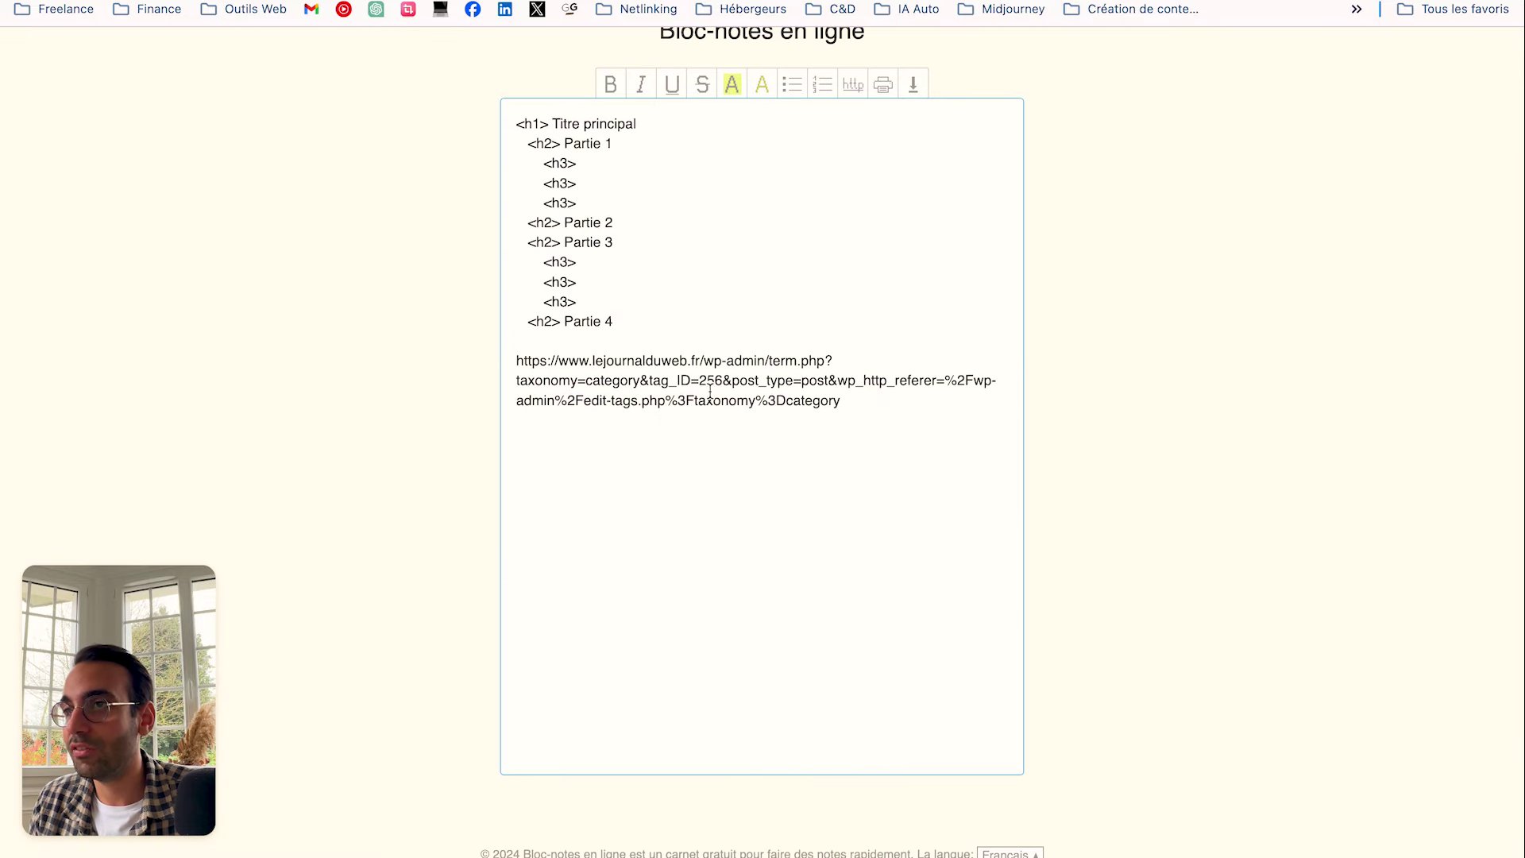
left_click_drag(700, 382, 722, 382)
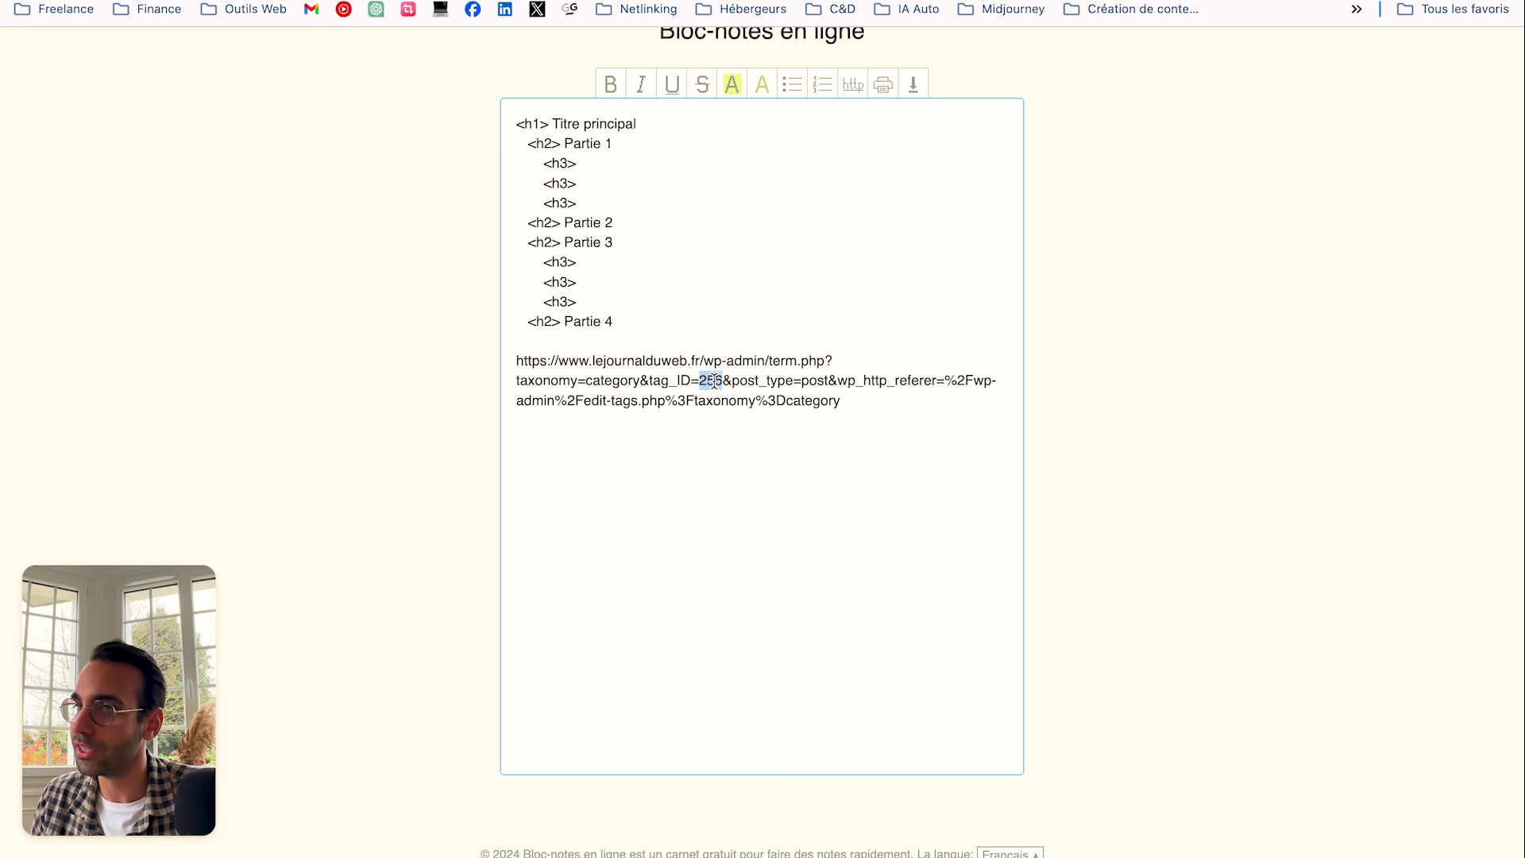
left_click_drag(717, 382, 730, 381)
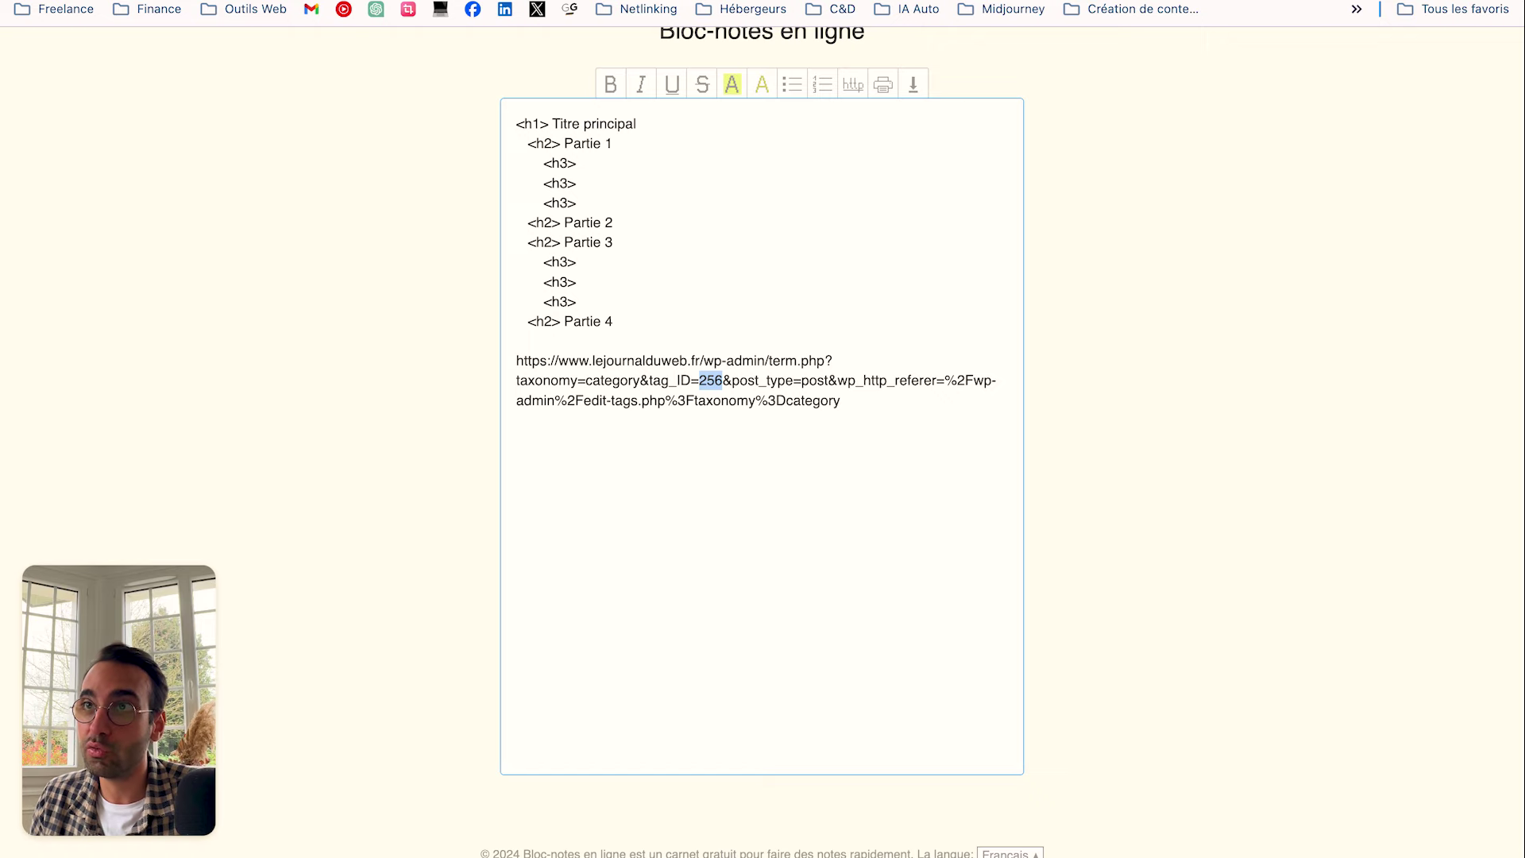
Return to the keyword sheet, leave the D2 formula unedited, and examine how it links each category to its ID
left_click(413, 0)
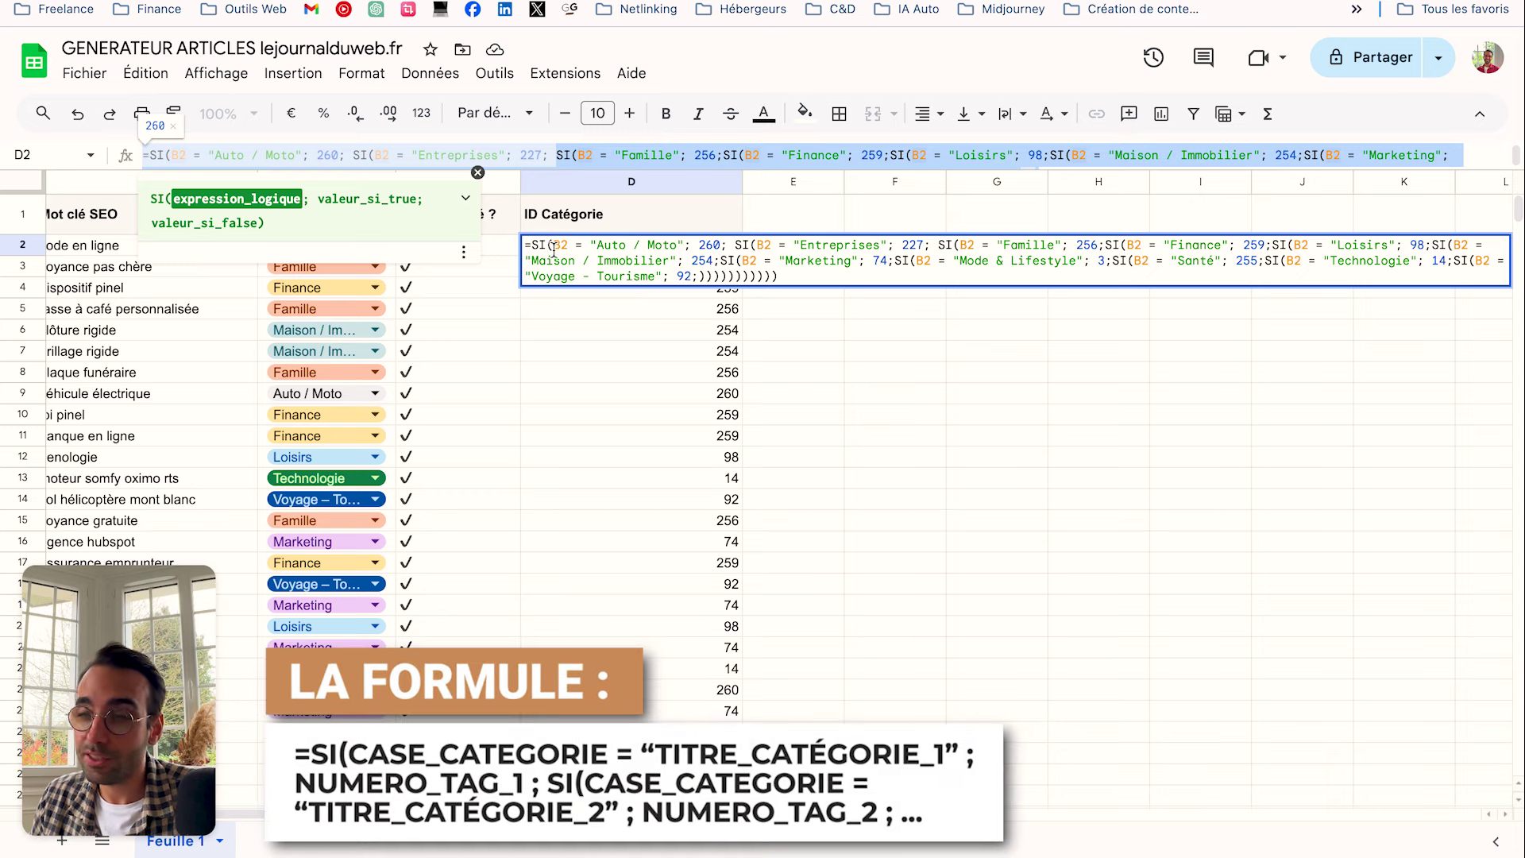
left_click(875, 482)
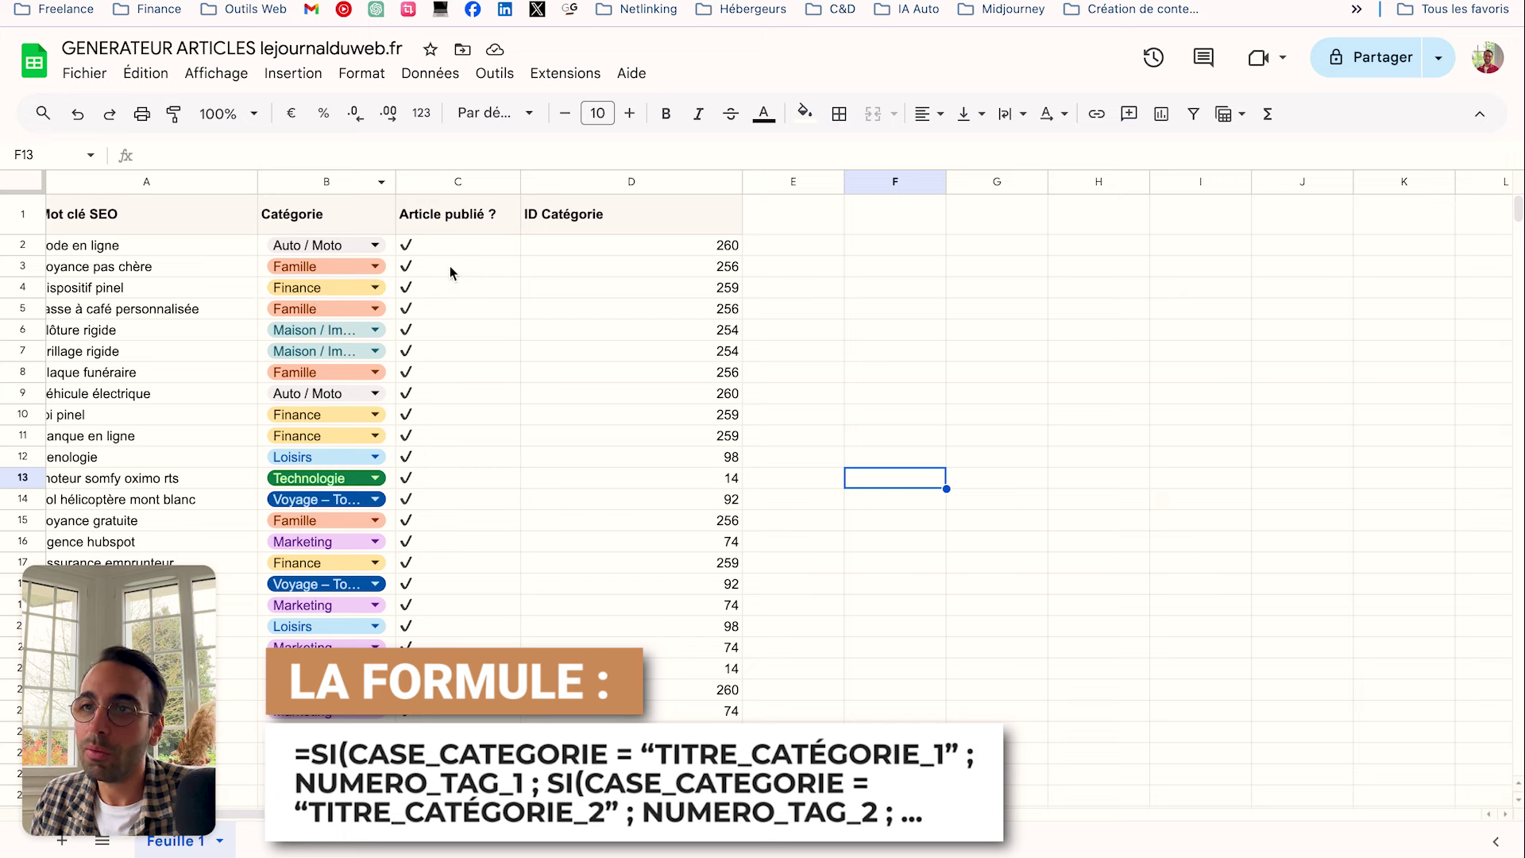
left_click(720, 249)
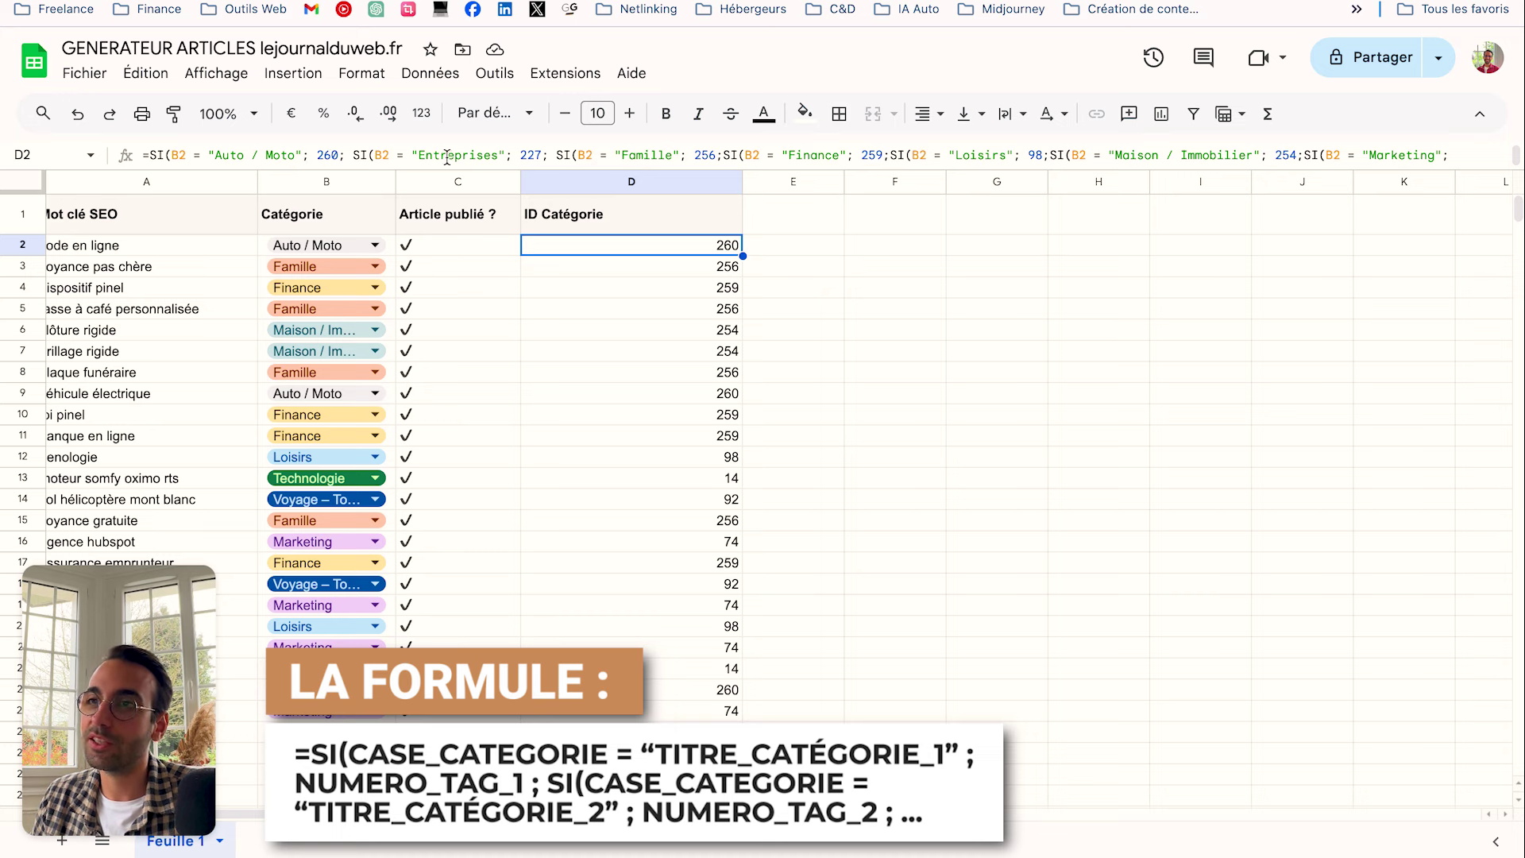
left_click(890, 435)
Clear the ID Catégorie cells D405:D421 and refill them by extending the formula down from D404
scroll(889, 435, "down", 20)
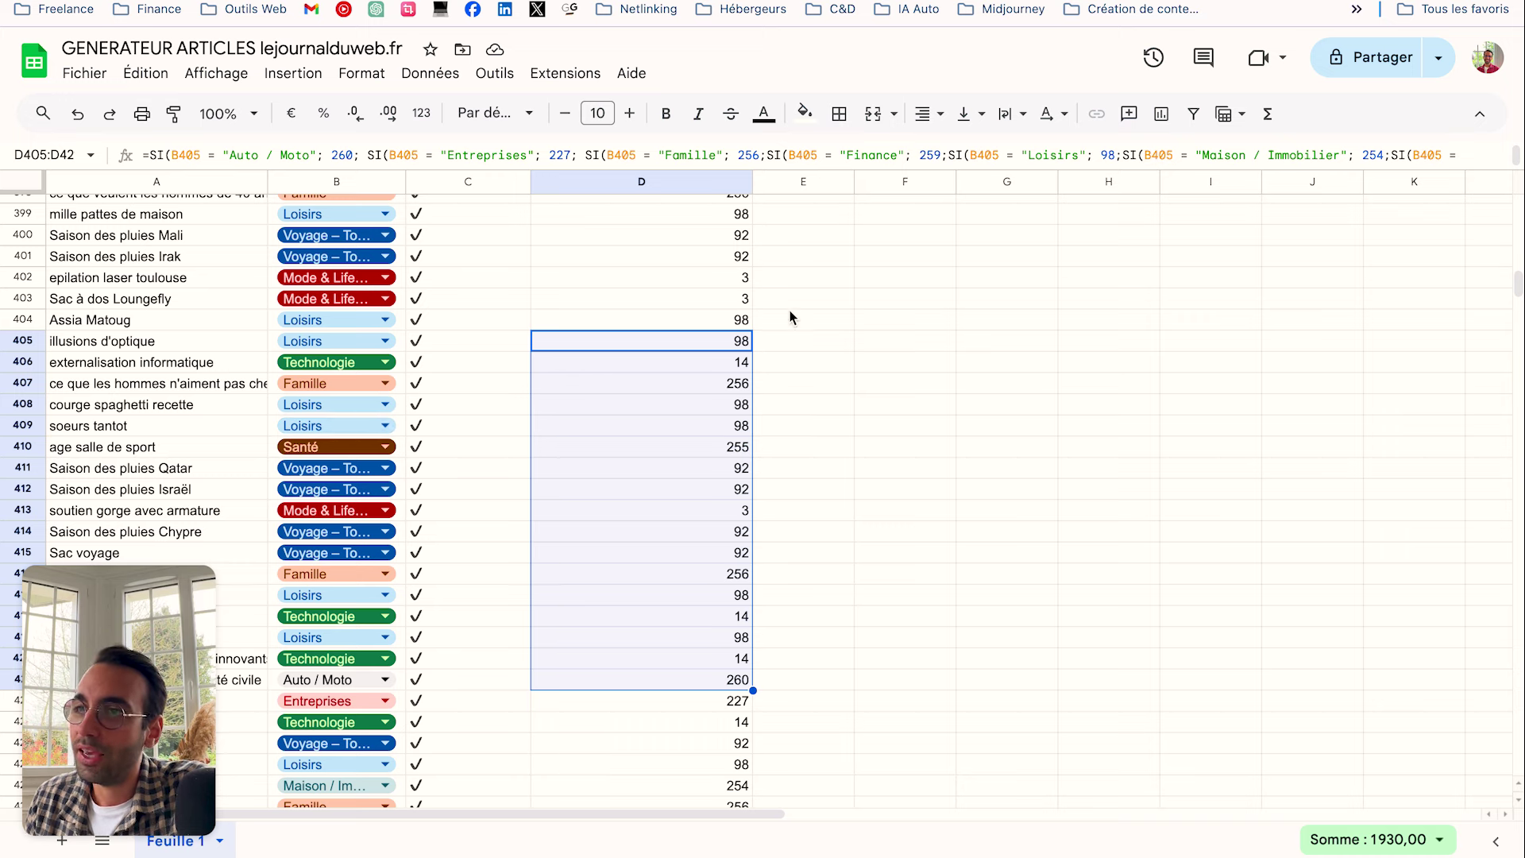
key("Delete")
left_click(727, 321)
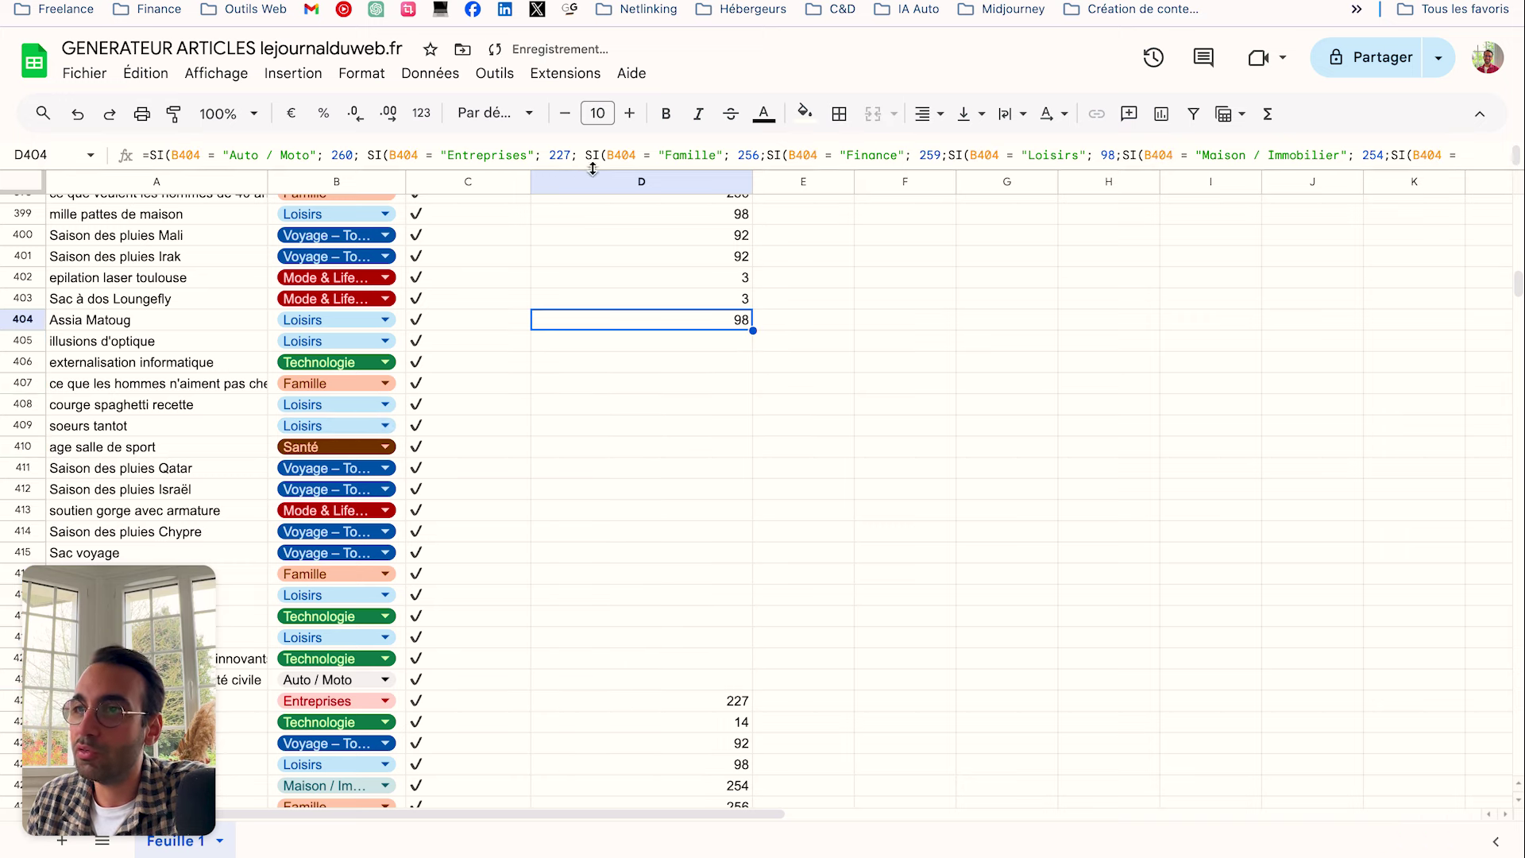
left_click_drag(752, 329, 751, 685)
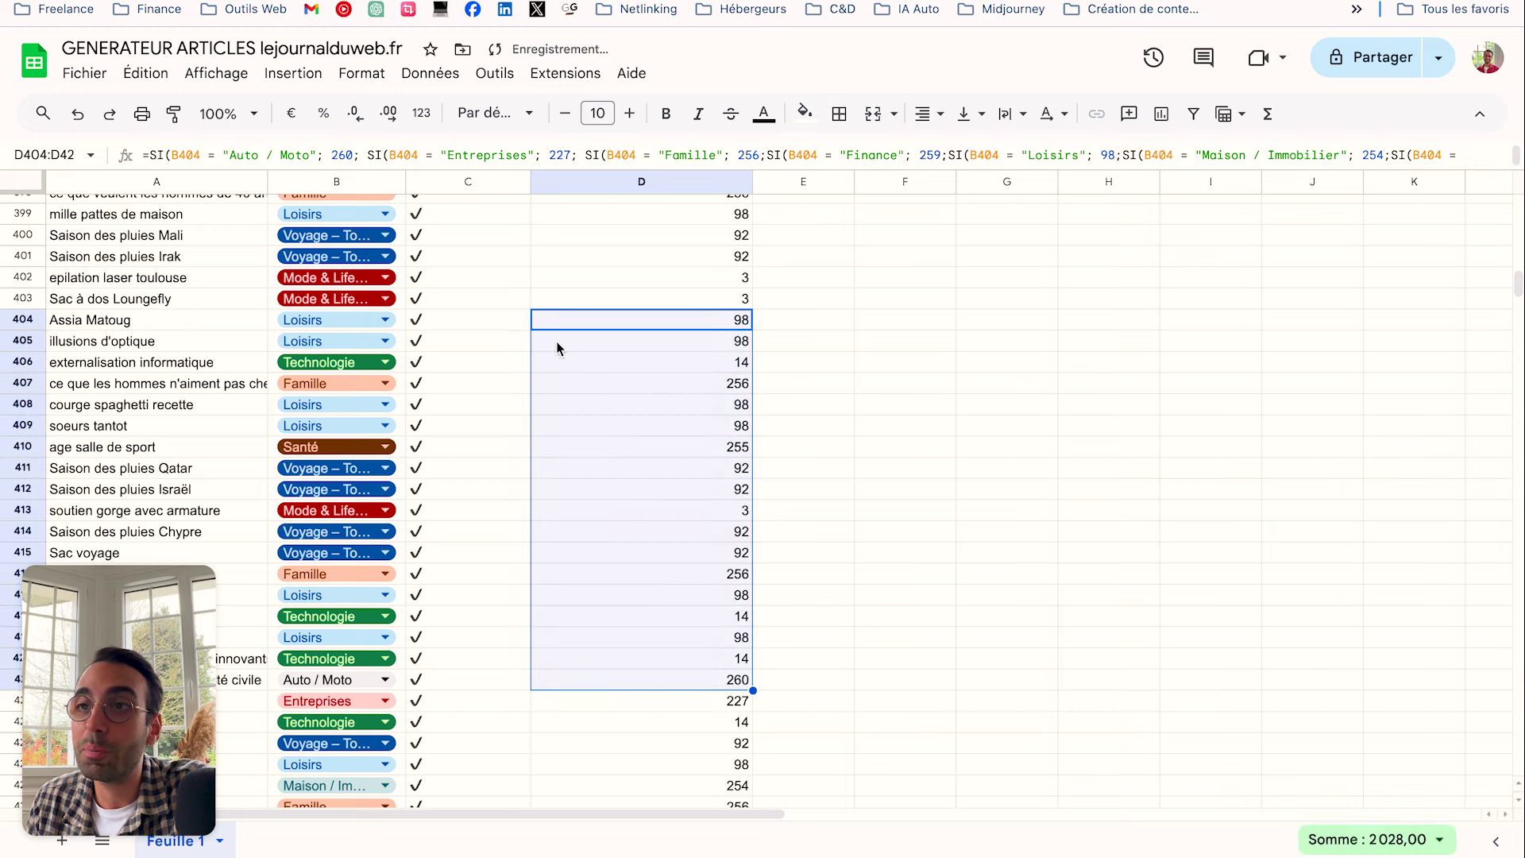
Copy the ID Catégorie formula from D404 and paste it into a plain text document in Sublime Text
left_click(621, 146)
key("ctrl+Left")
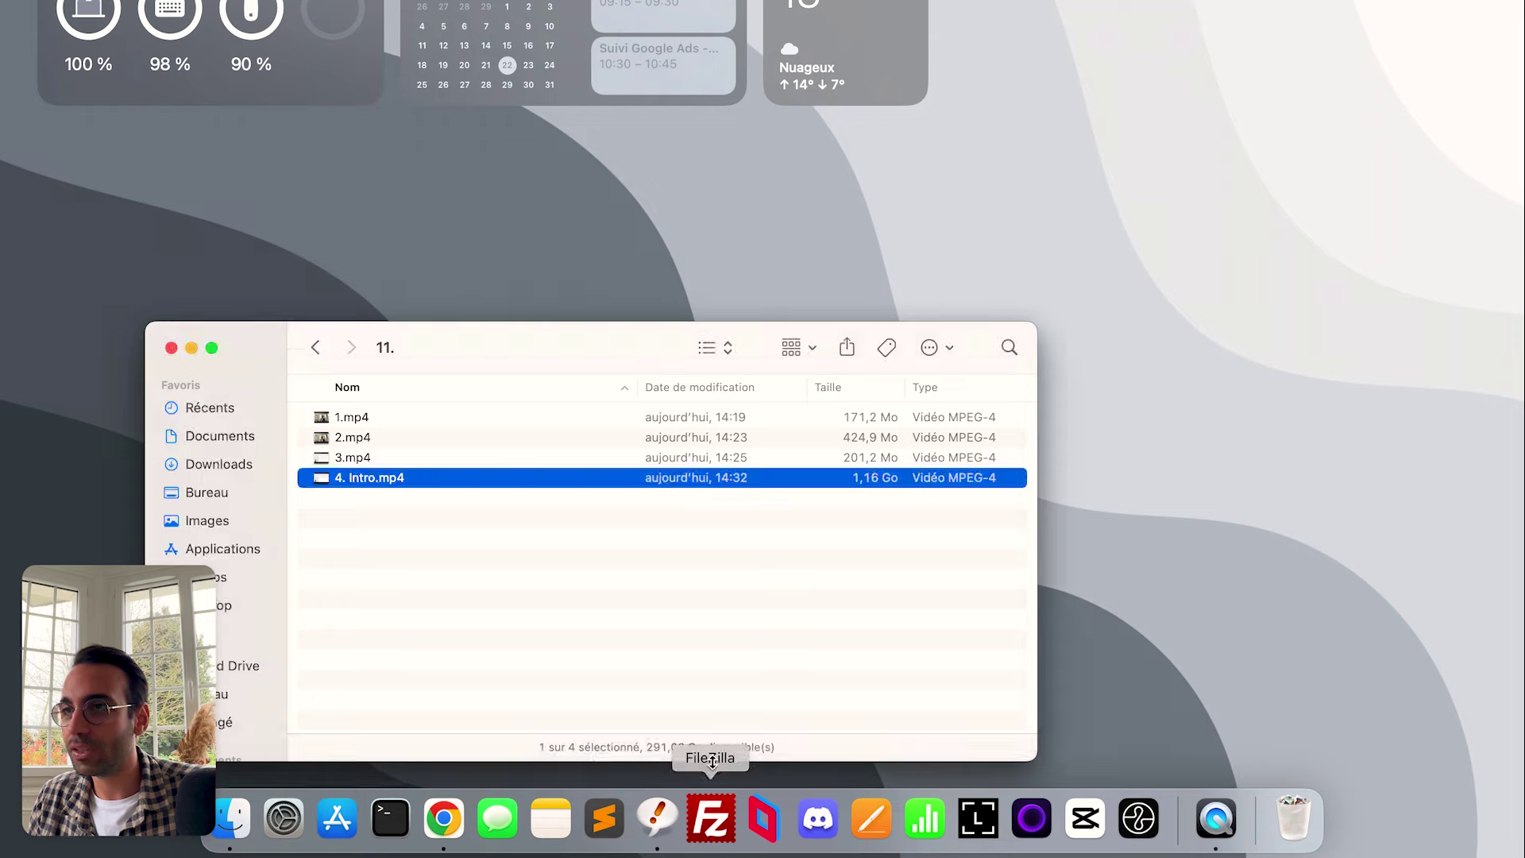
key("super+v")
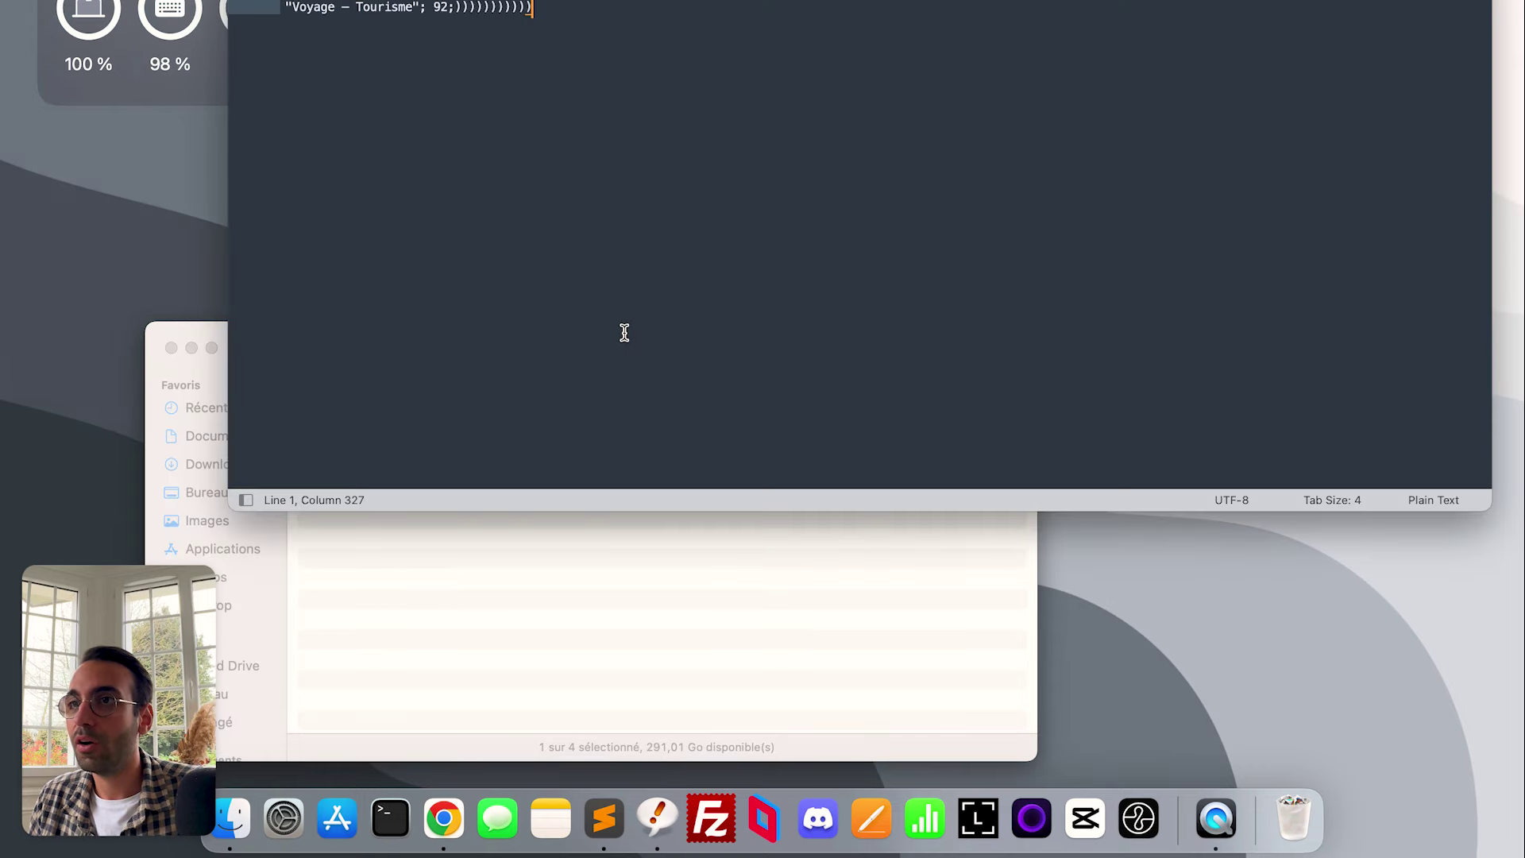
Find every SI in the pasted formula and insert a line break before each one to separate the conditions
key("super+f")
type("SI")
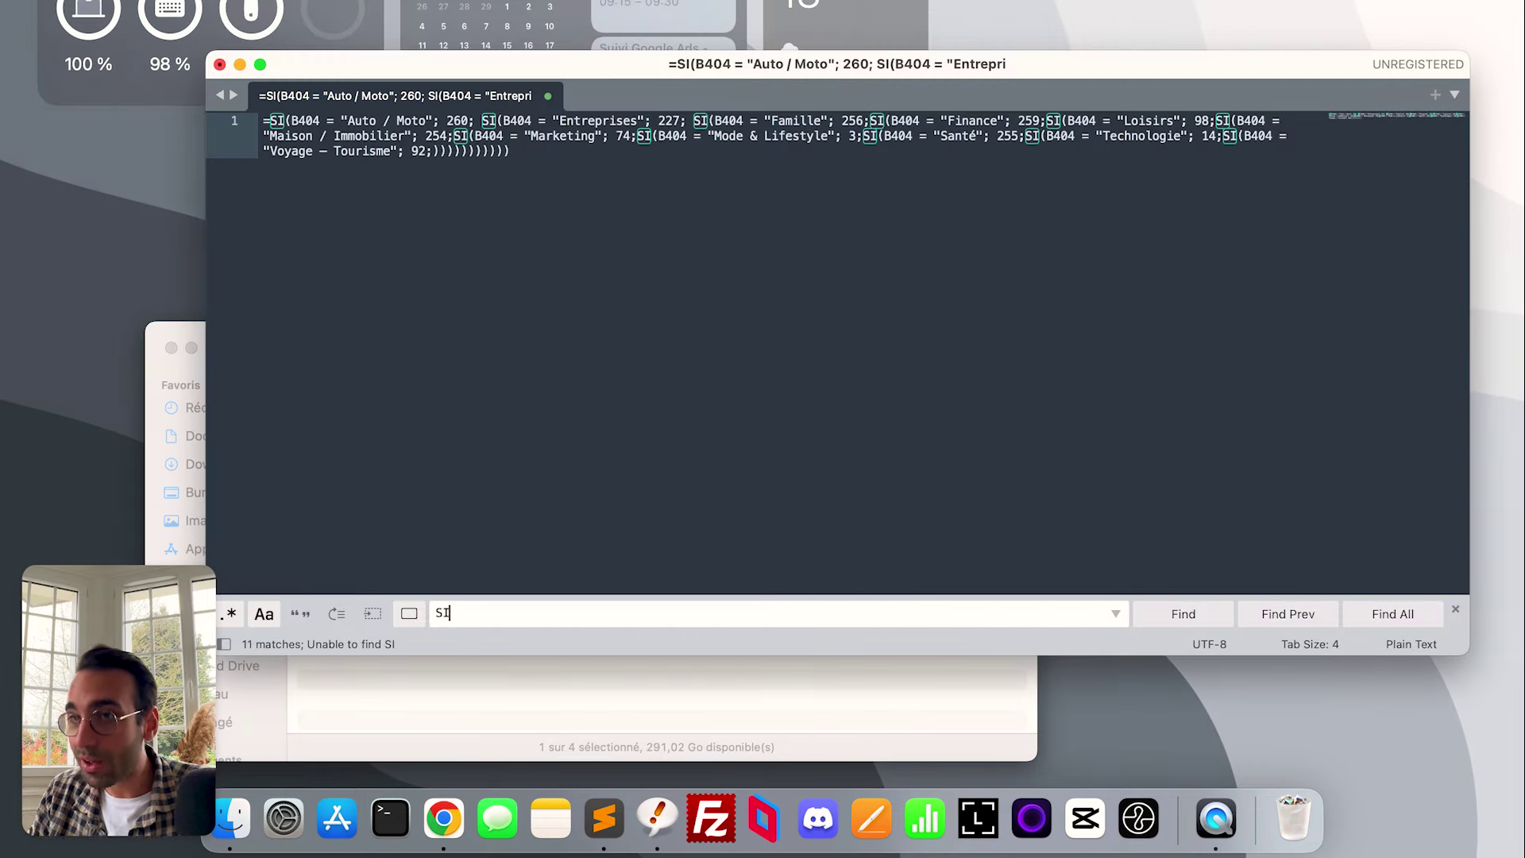
left_click(1398, 614)
key("Left")
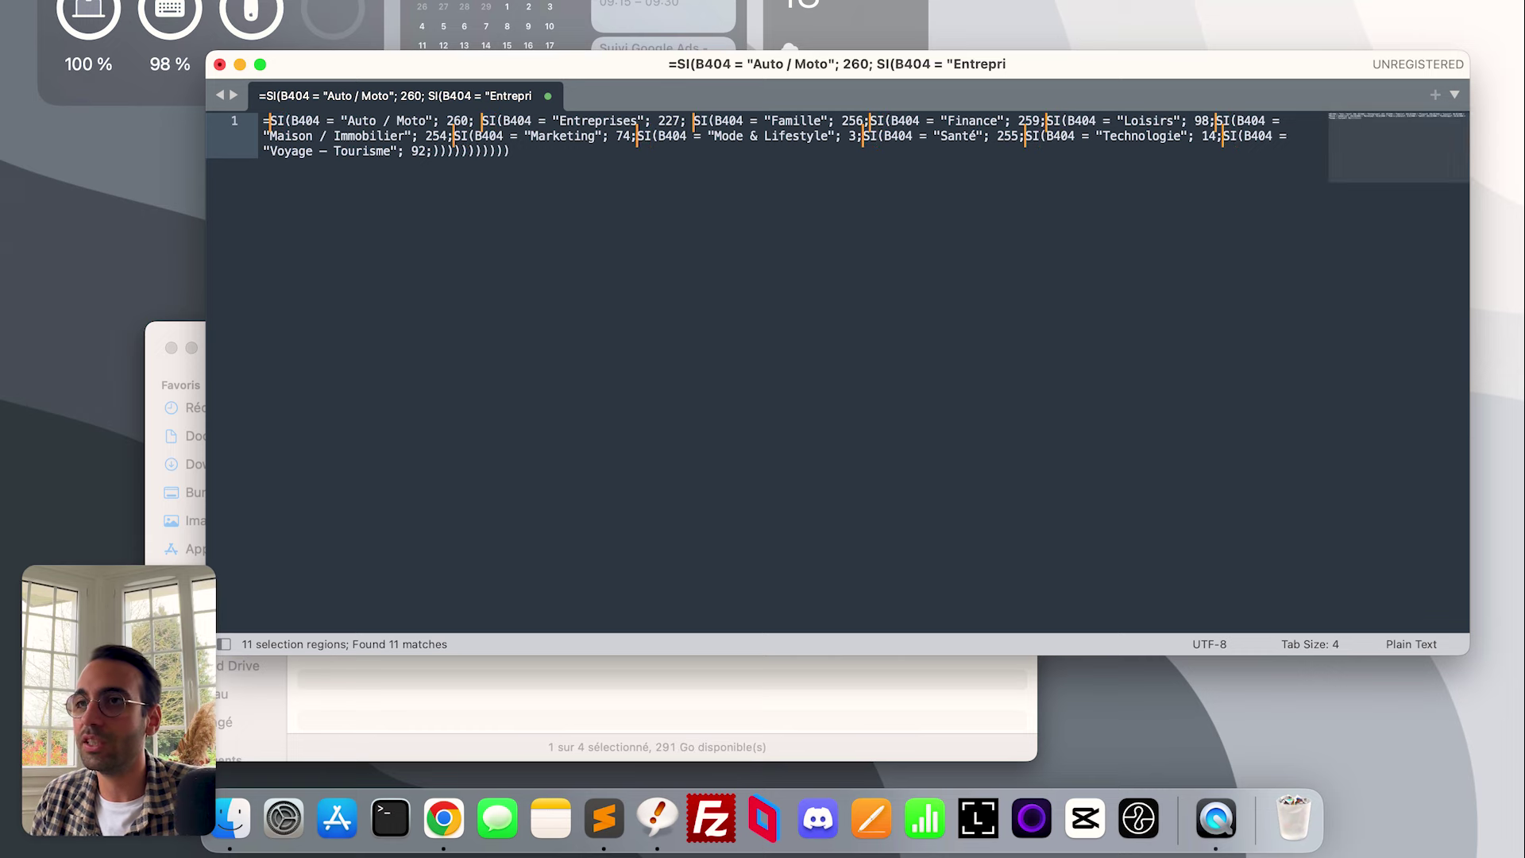
key("Return")
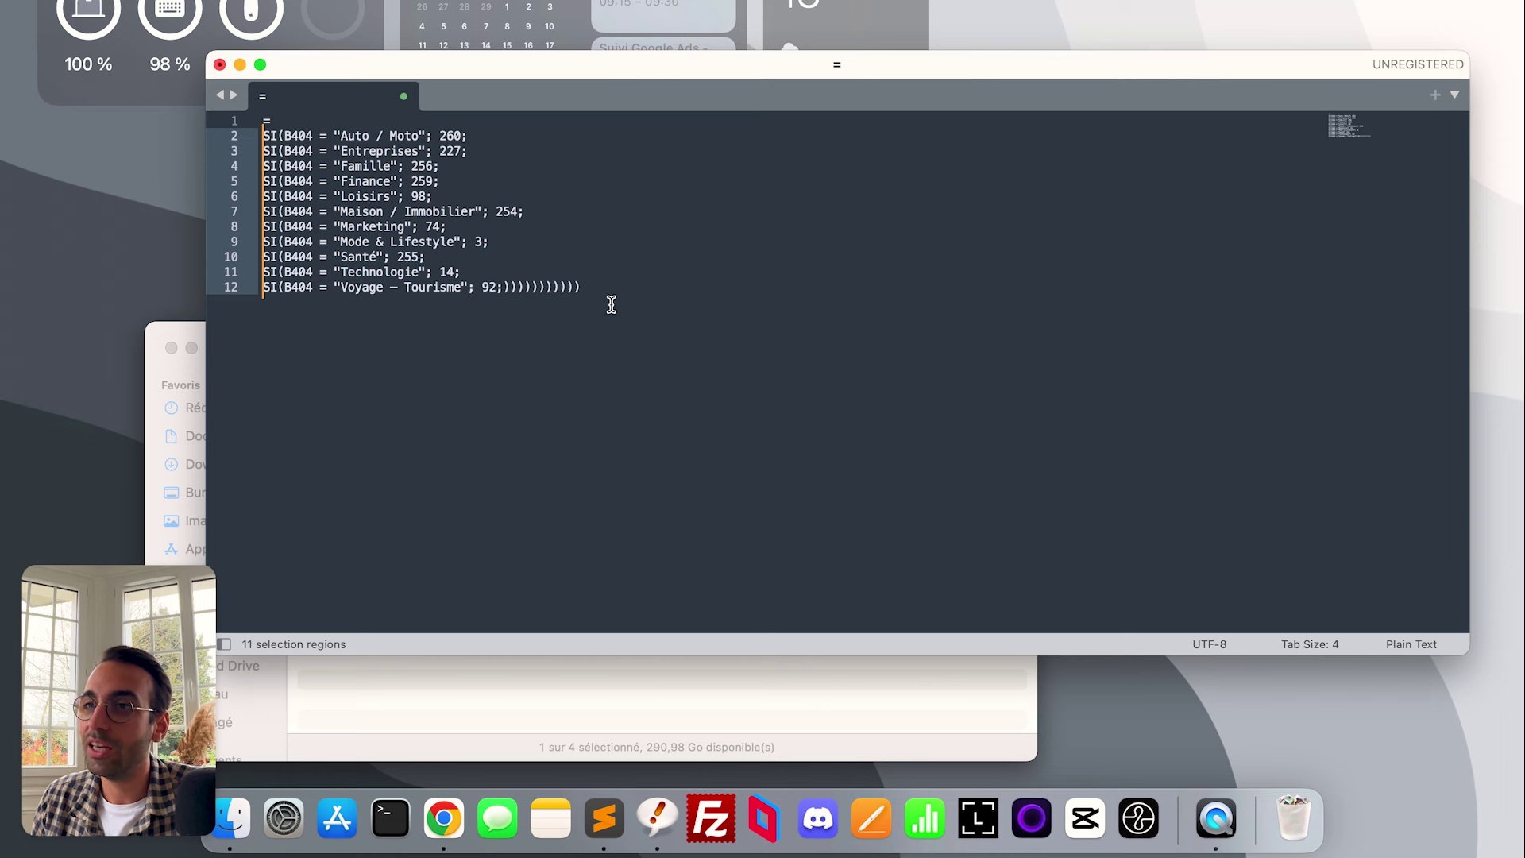
Highlight the closing parentheses at the end of the formula, and undo the line breaks
left_click_drag(609, 300, 512, 289)
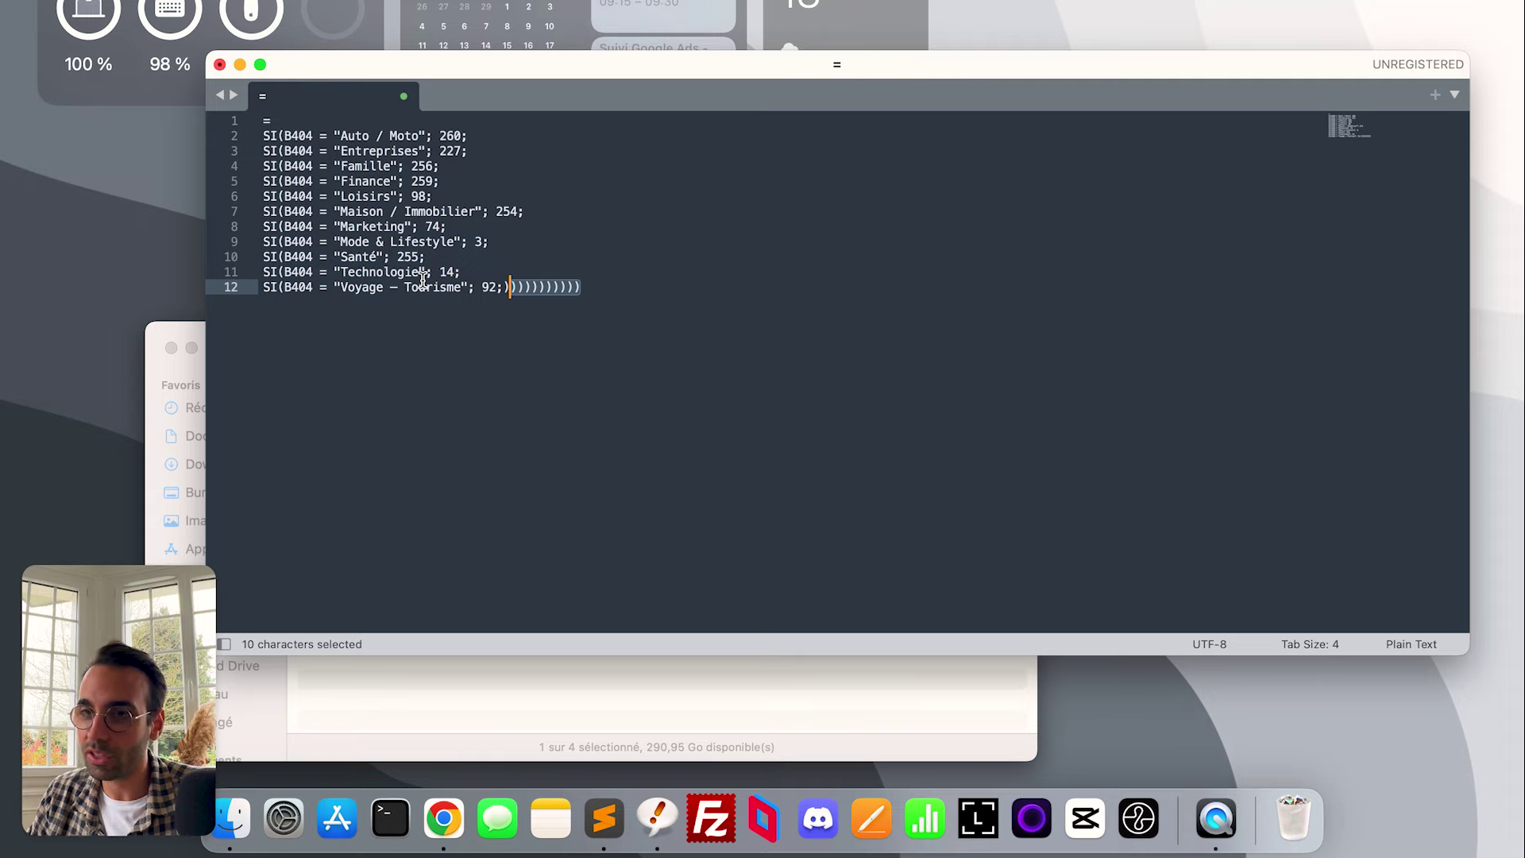
key("super+z")
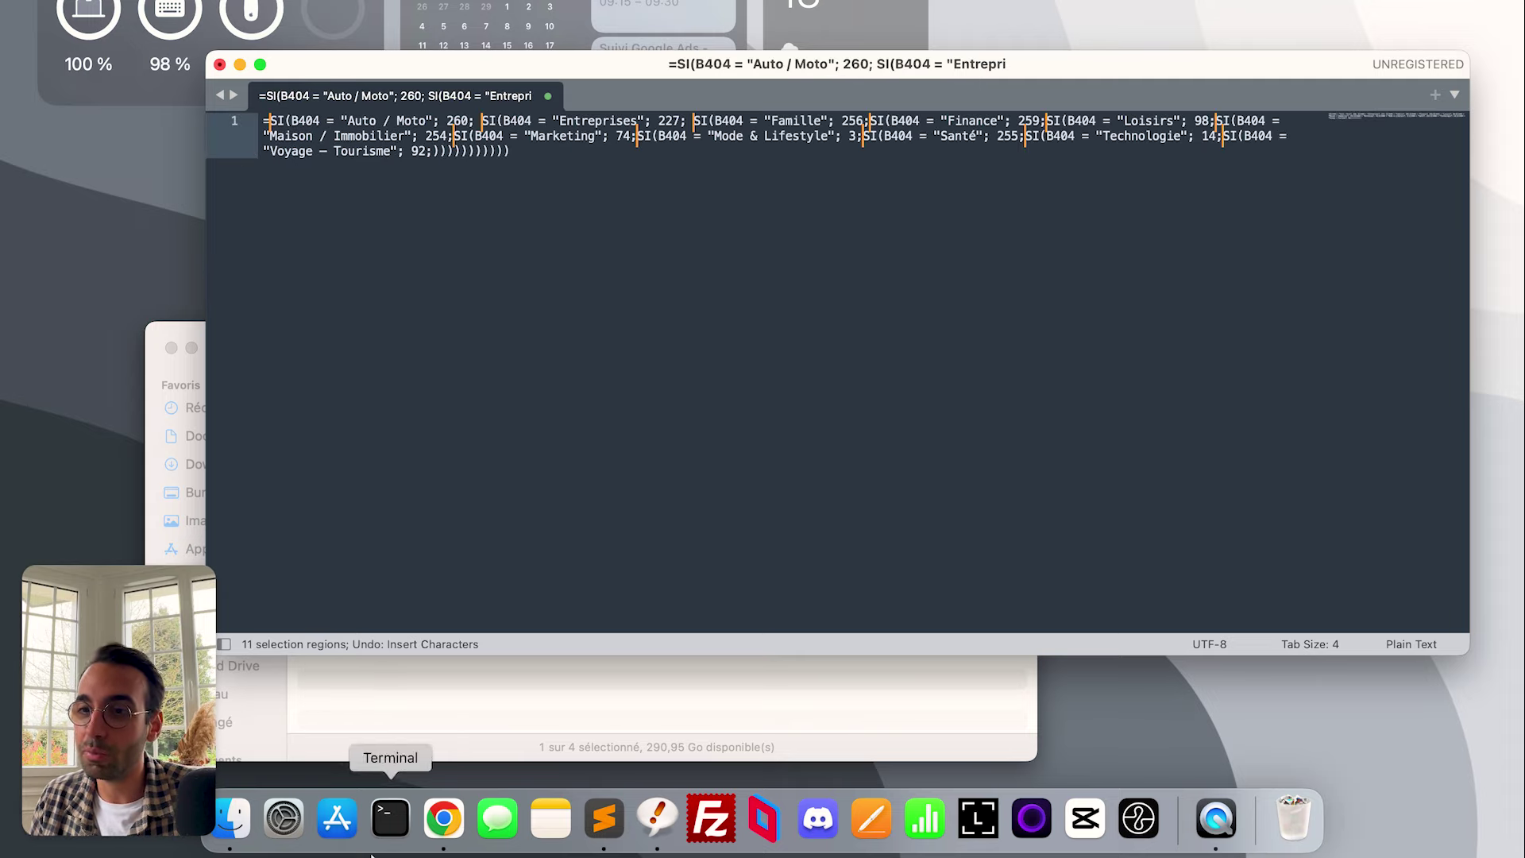
Switch to the keyword sheet in Chrome and extend the ID Catégorie formula from D400 down to D424
left_click(443, 818)
left_click(979, 599)
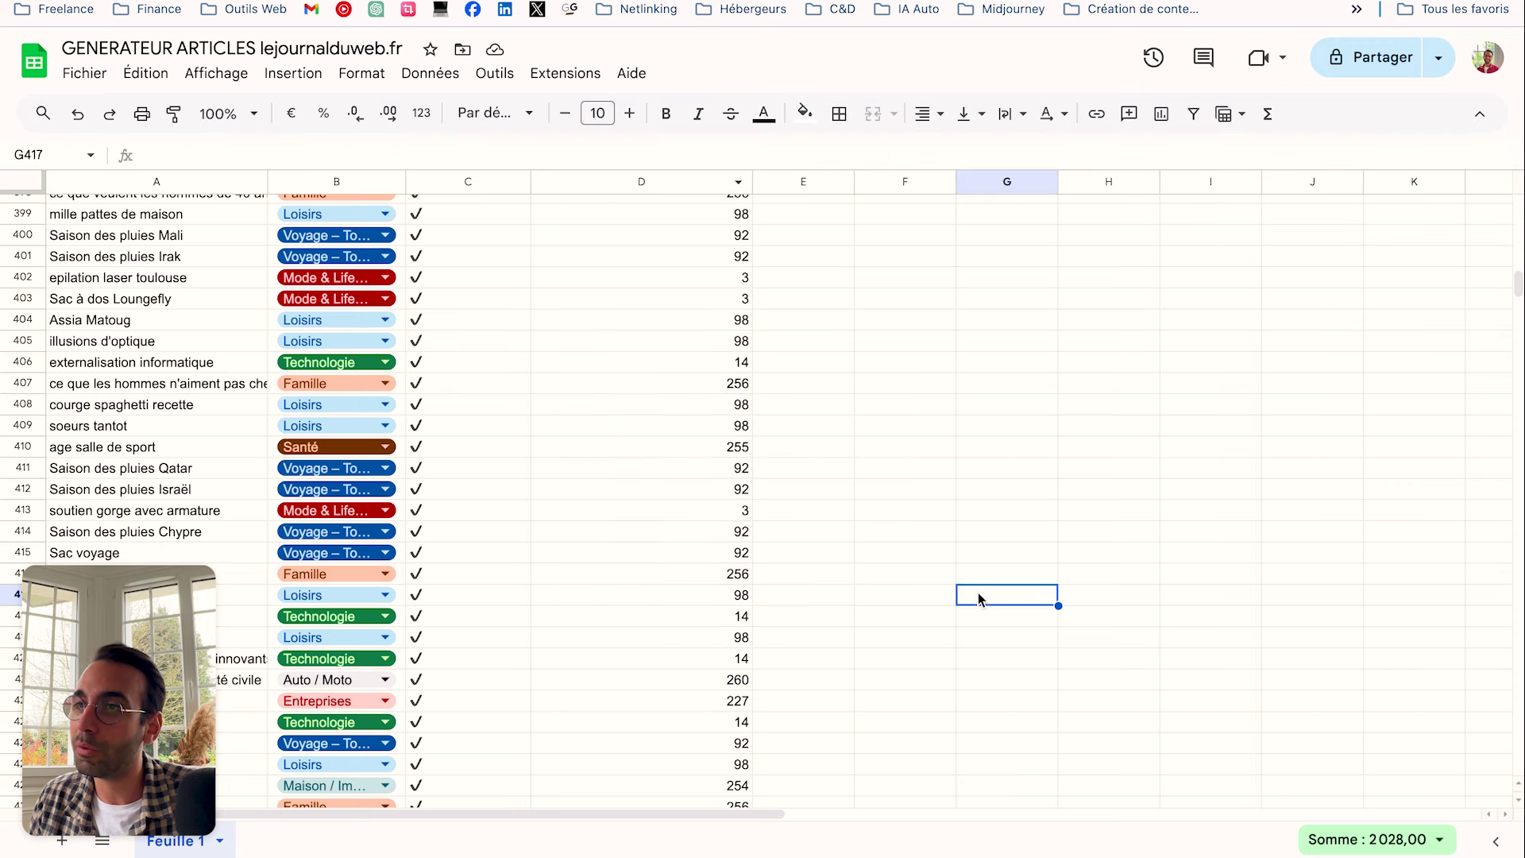
left_click(709, 235)
left_click_drag(753, 245, 765, 731)
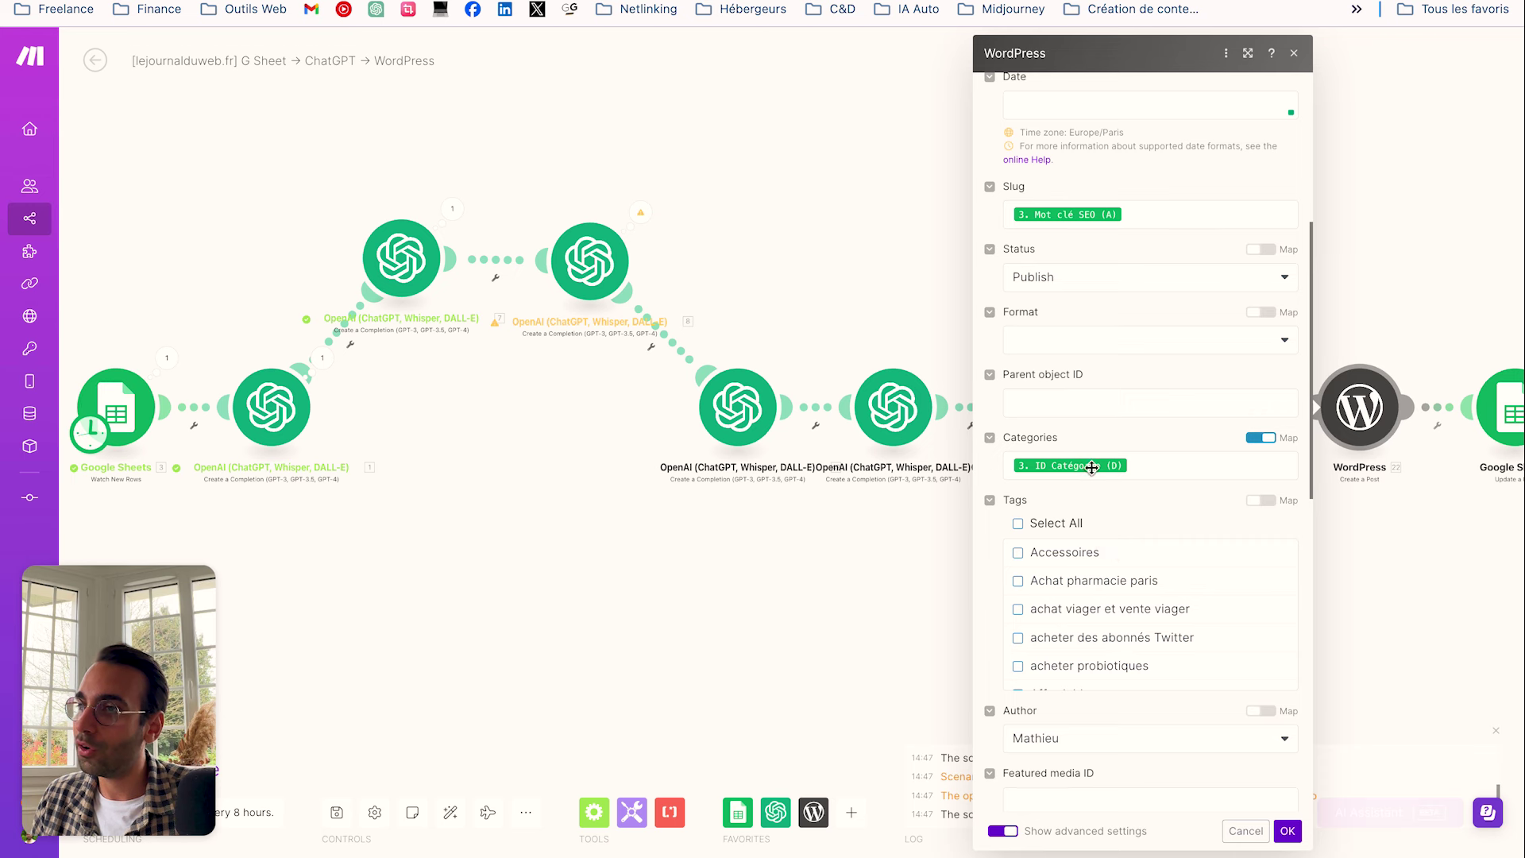
Turn off mapping for the WordPress module's Categories field and examine the selectable category list
left_click(1269, 439)
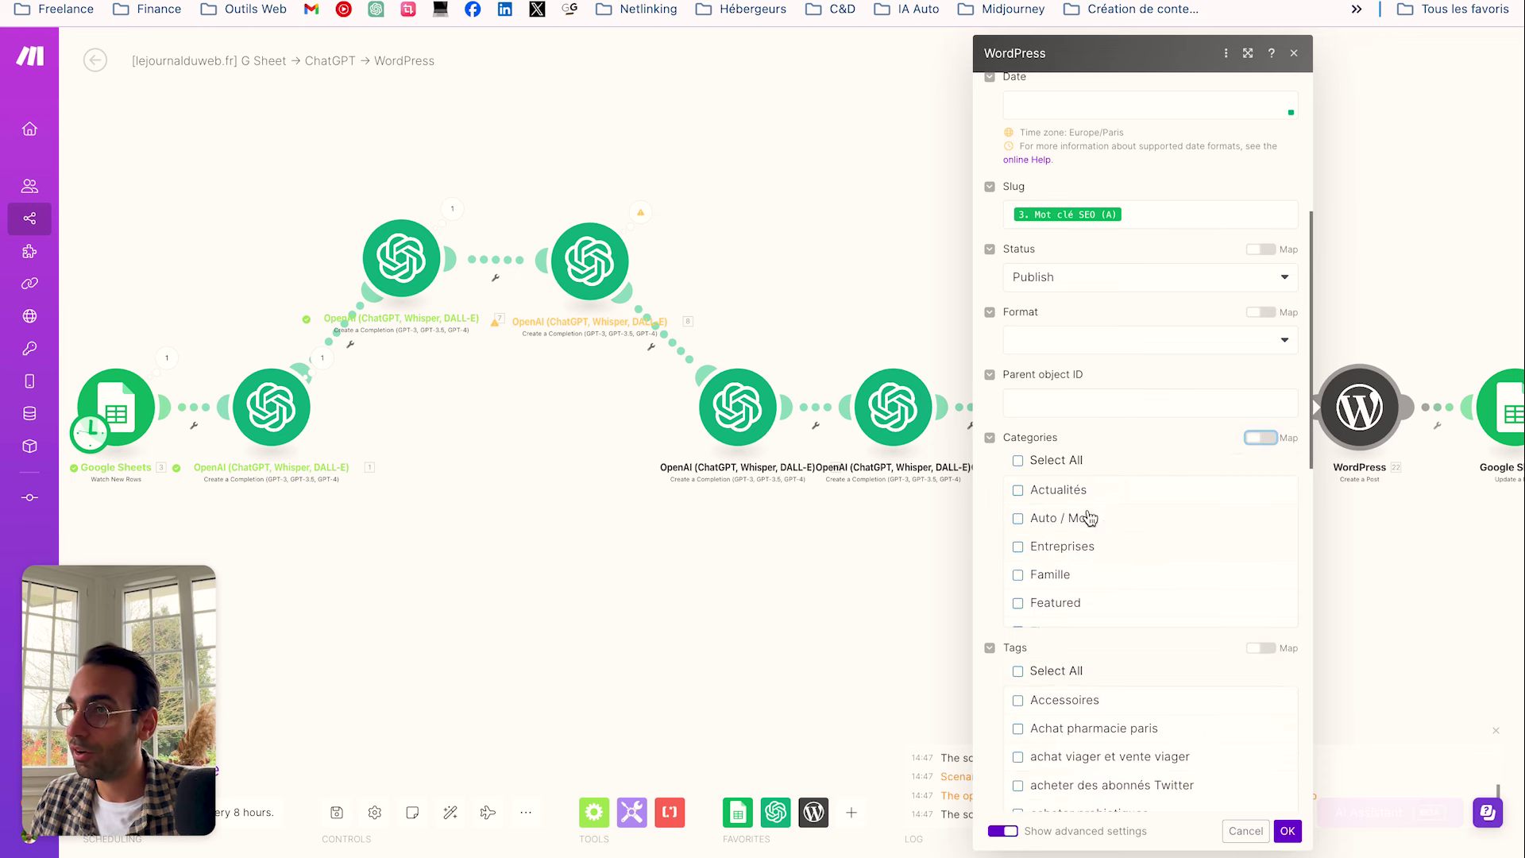
scroll(1061, 584, "down", 2)
scroll(1073, 574, "up", 1)
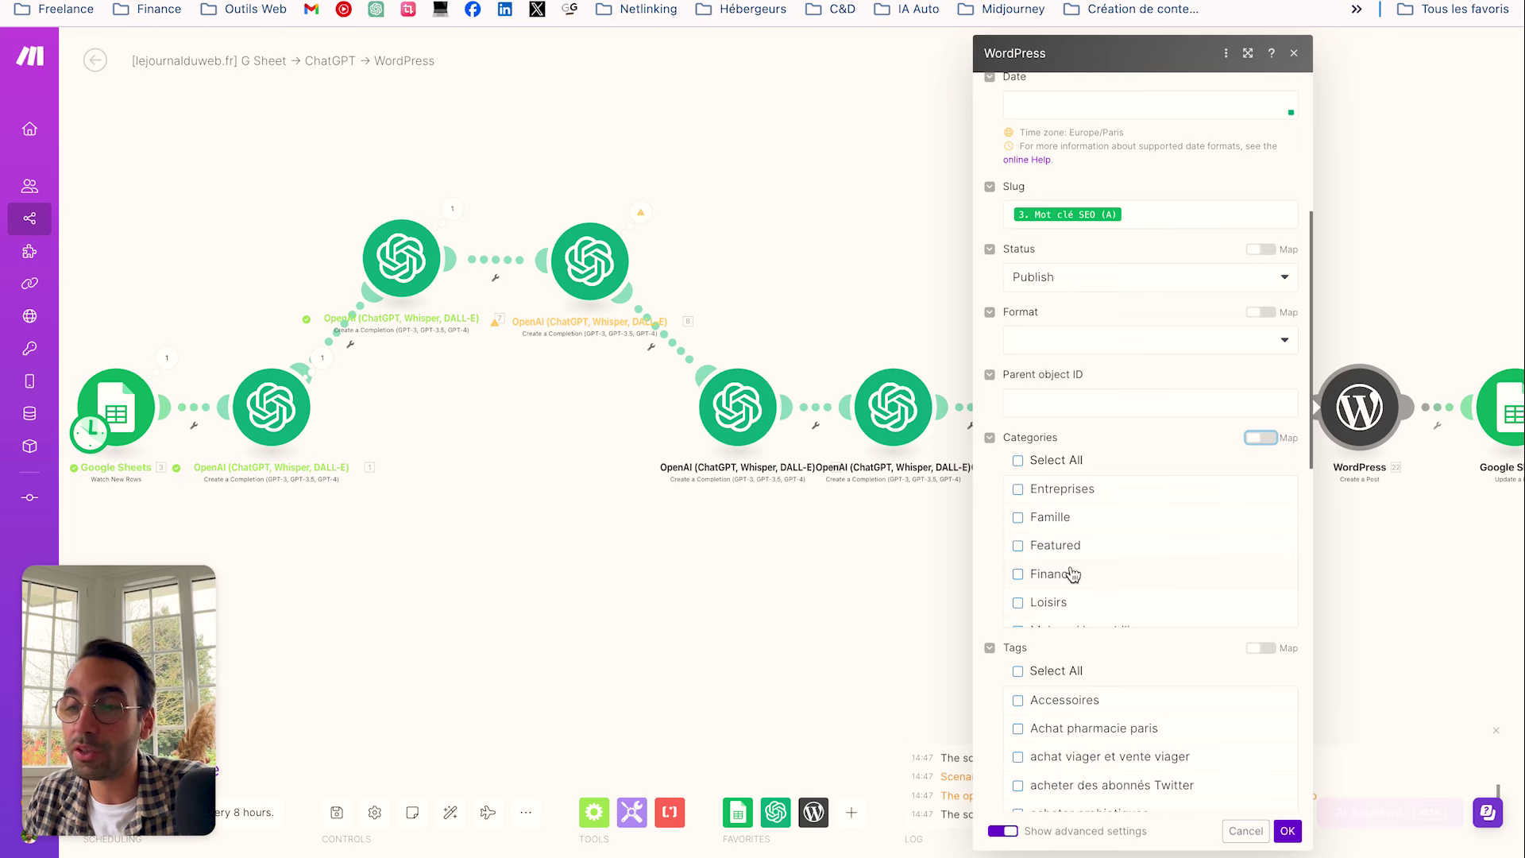
Turn mapping back on for Categories and fill it with ID Catégorie (D) from the Google Sheets Watch New Rows module
left_click(1263, 438)
left_click(1075, 461)
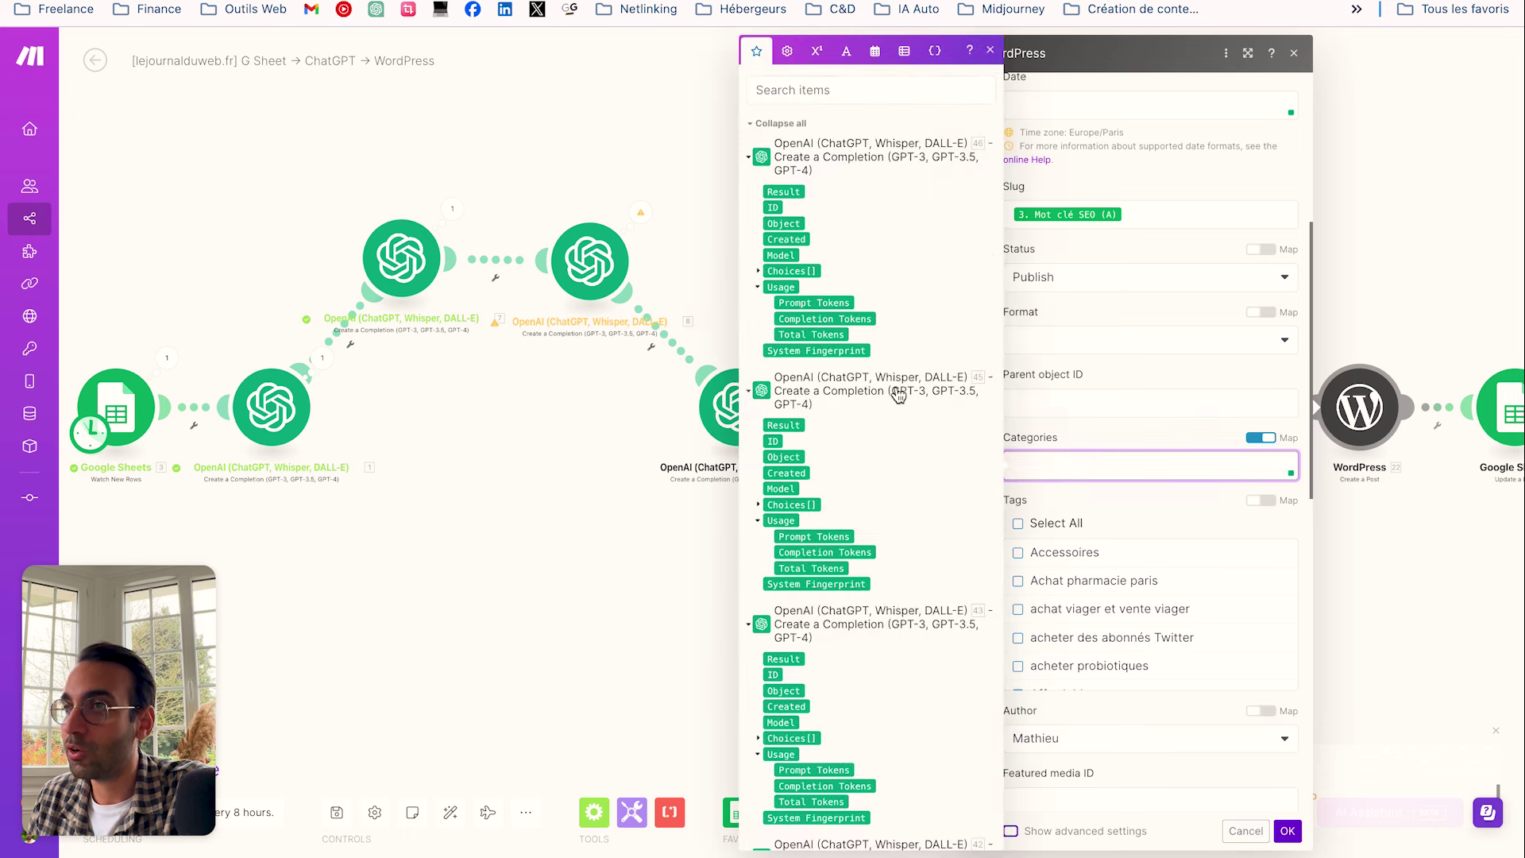
scroll(891, 395, "down", 5)
scroll(891, 395, "down", 3)
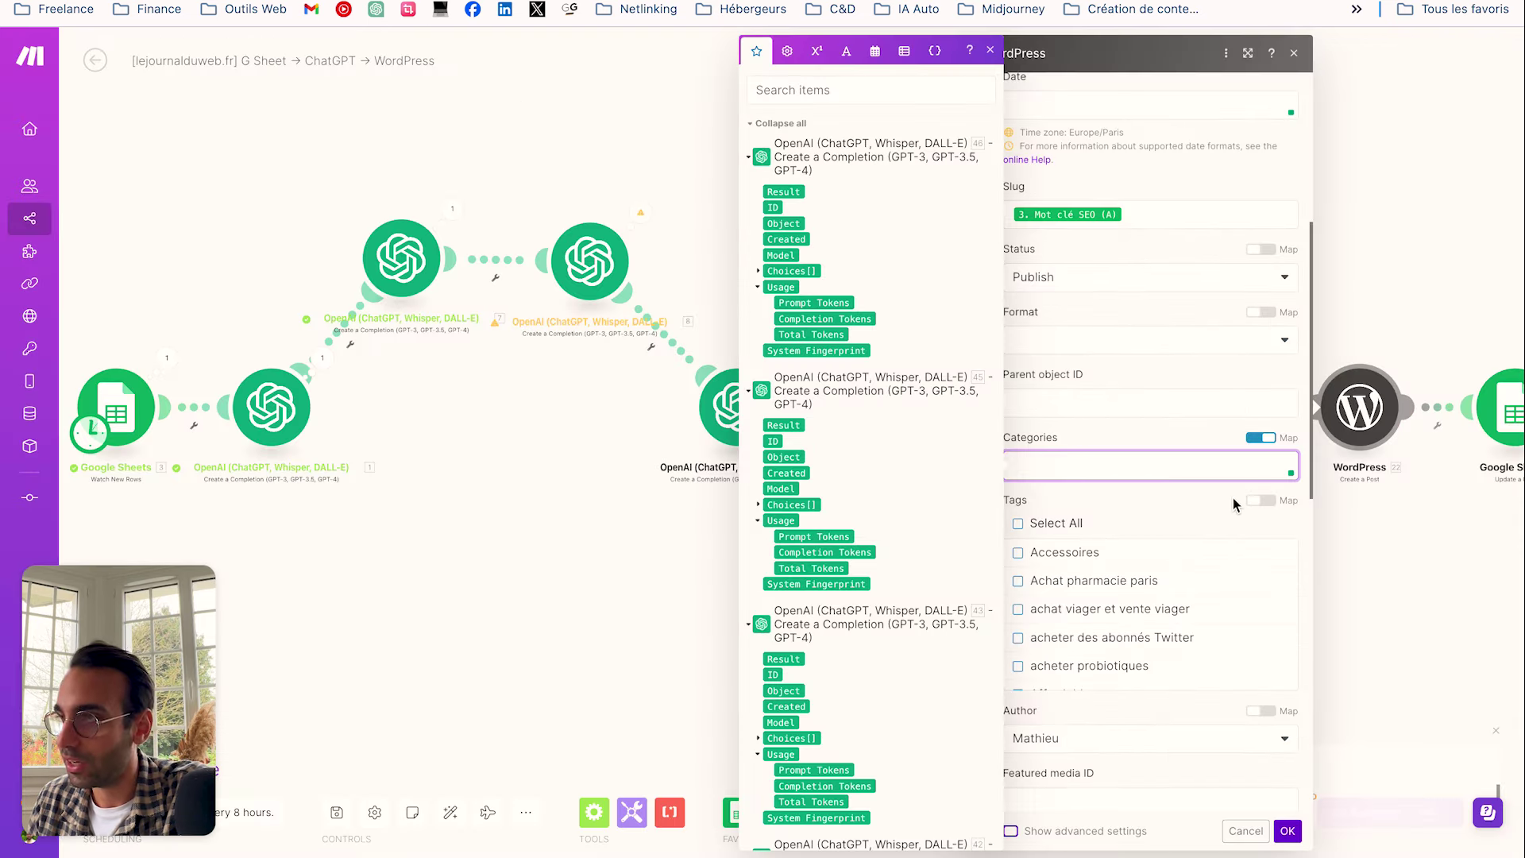
scroll(889, 511, "down", 15)
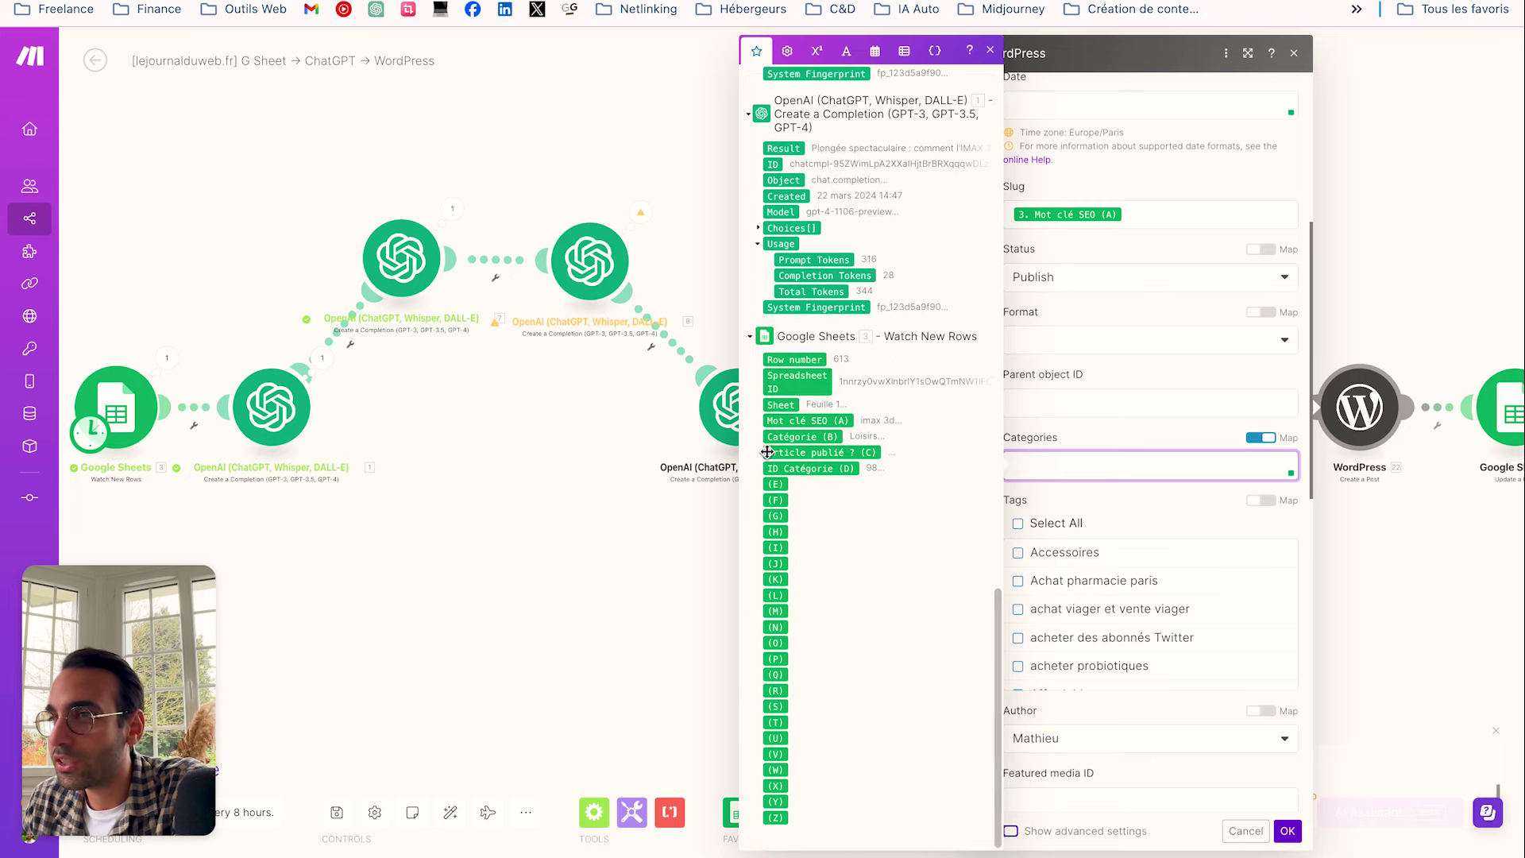
left_click(845, 468)
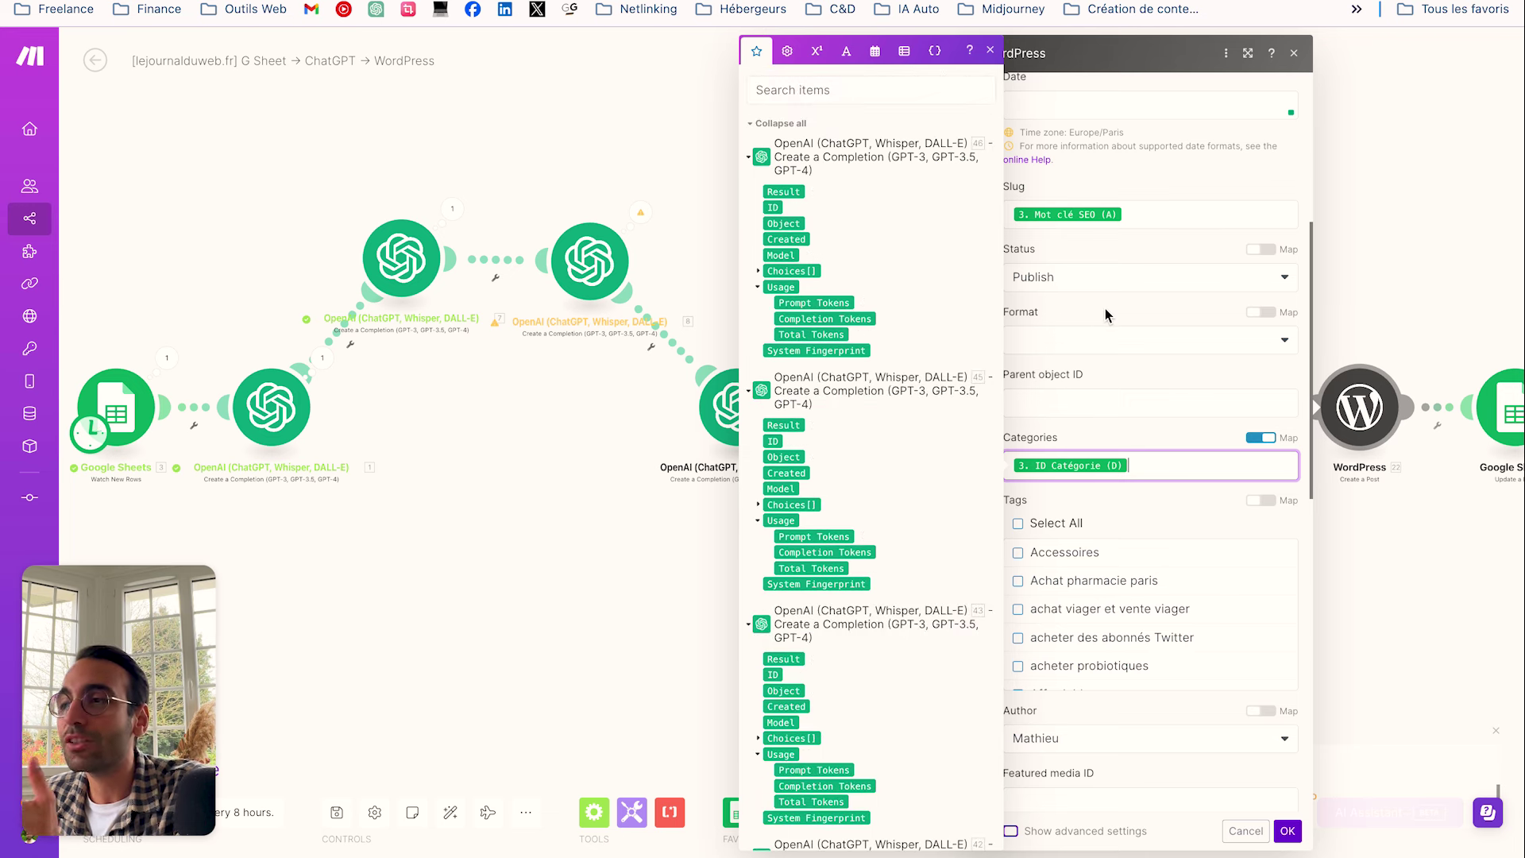
left_click(1105, 312)
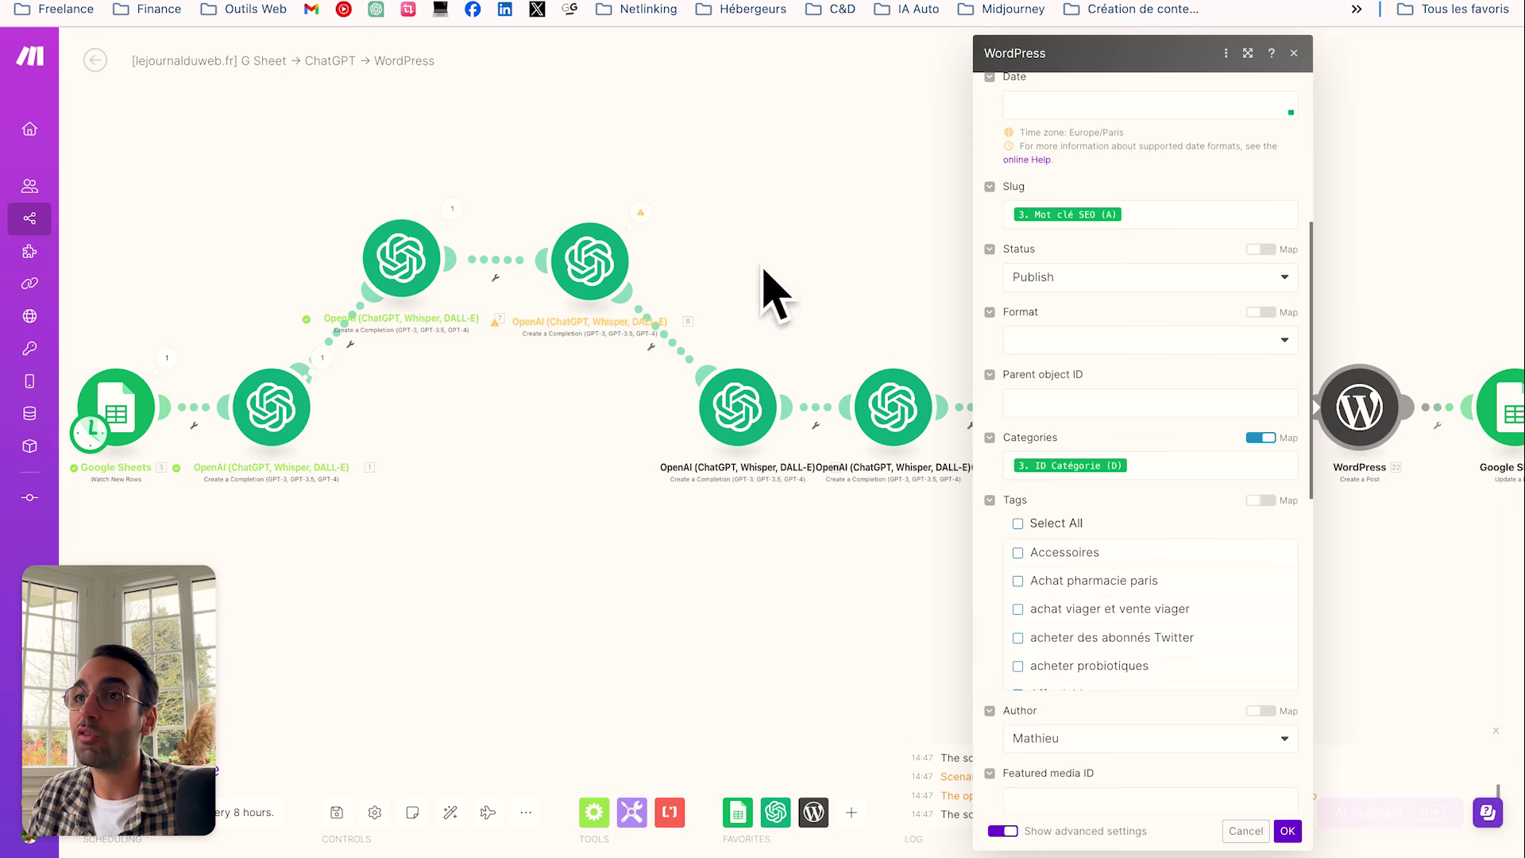
Return to the keyword sheet and examine the category ID formula in D400, leaving it unedited
left_click(397, 4)
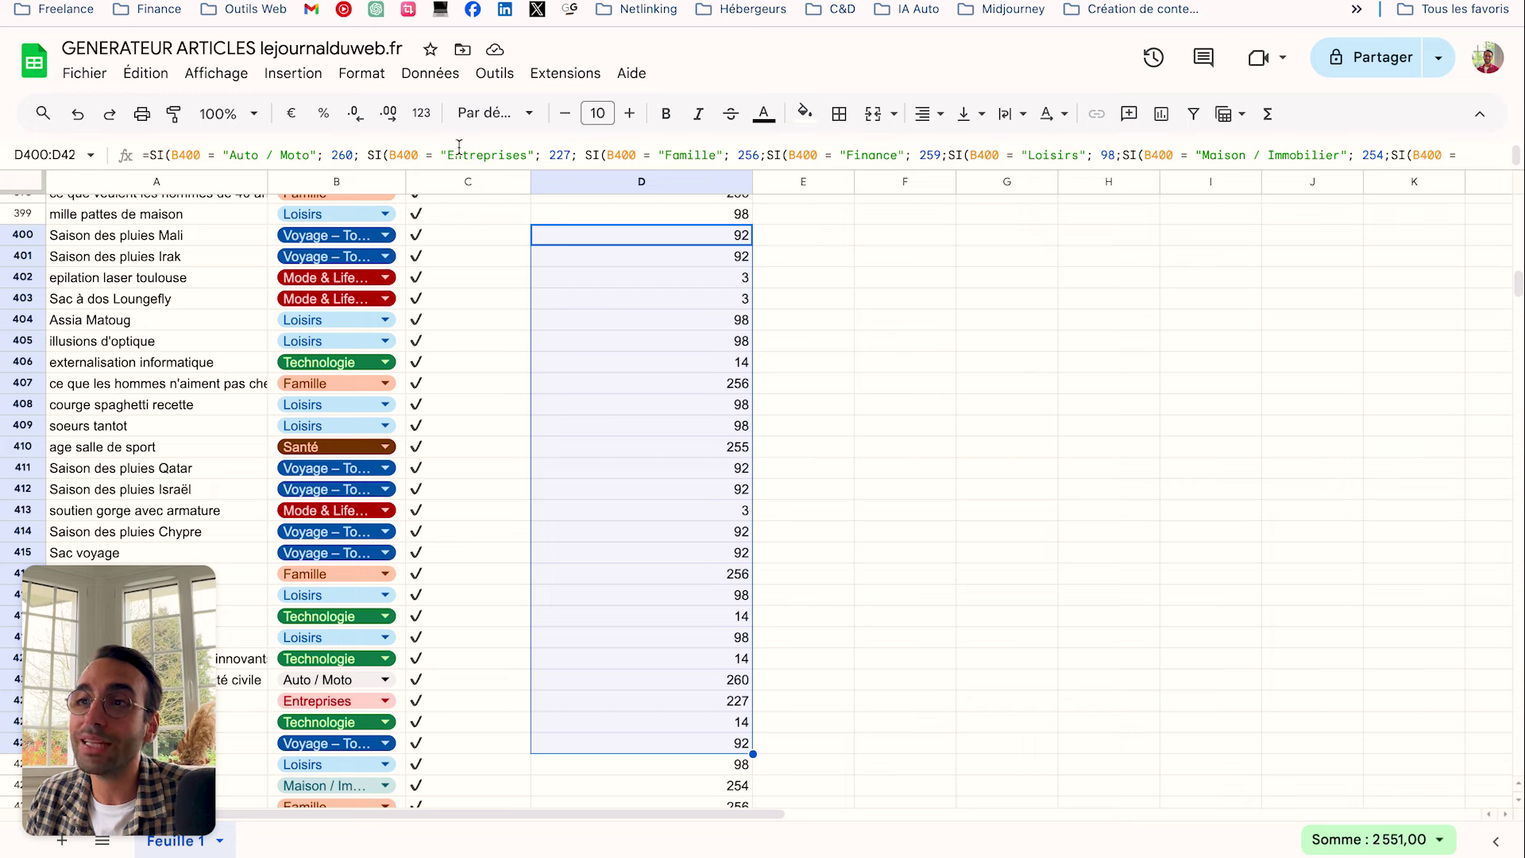
left_click(423, 155)
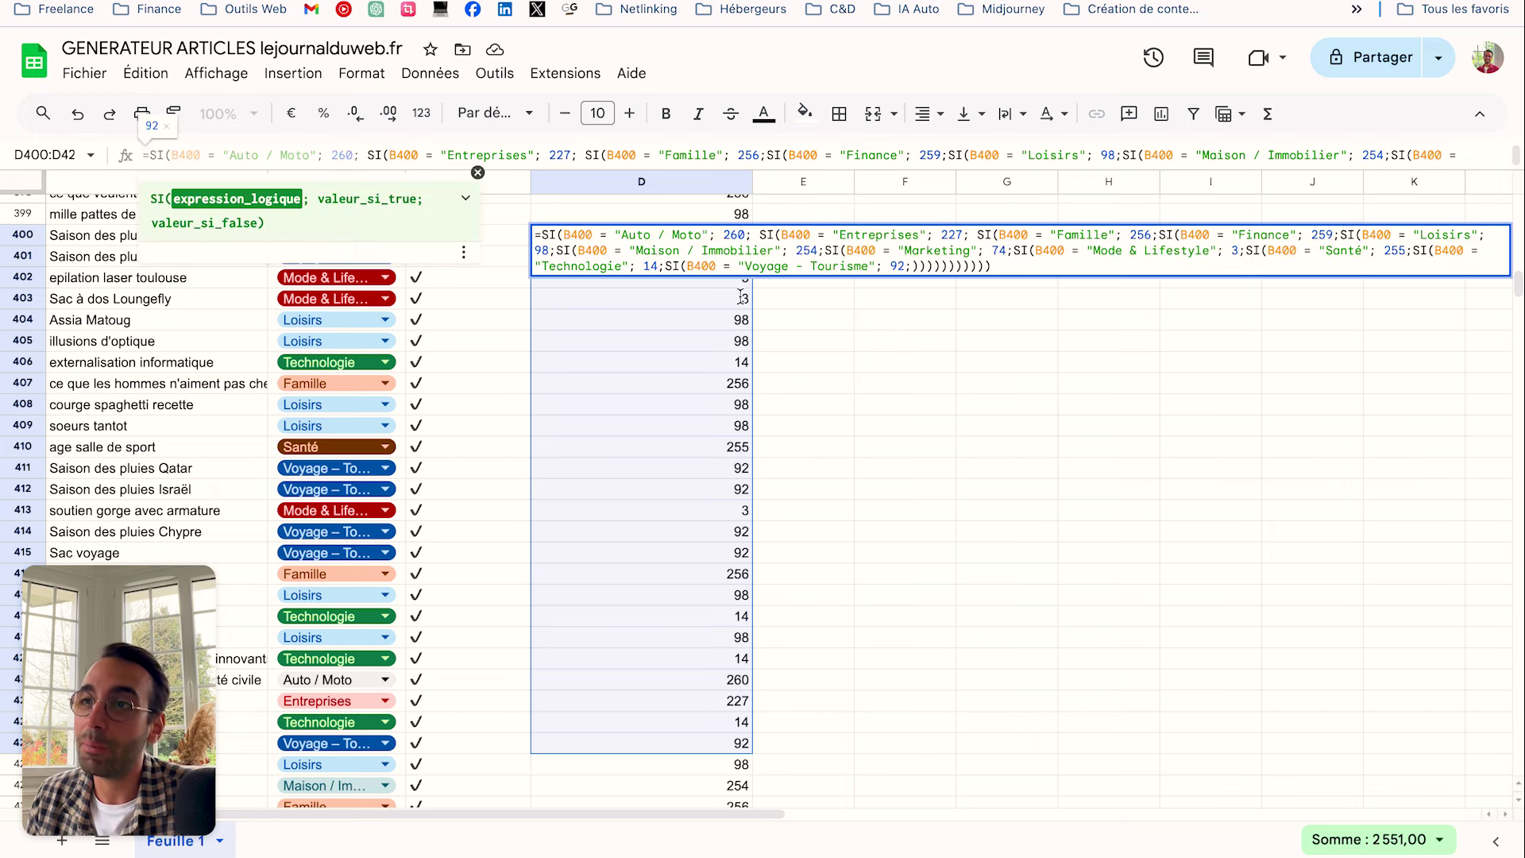
left_click(979, 453)
Go back to the WordPress module in Make and check the Author options, keeping the selected author
key("ctrl+Tab")
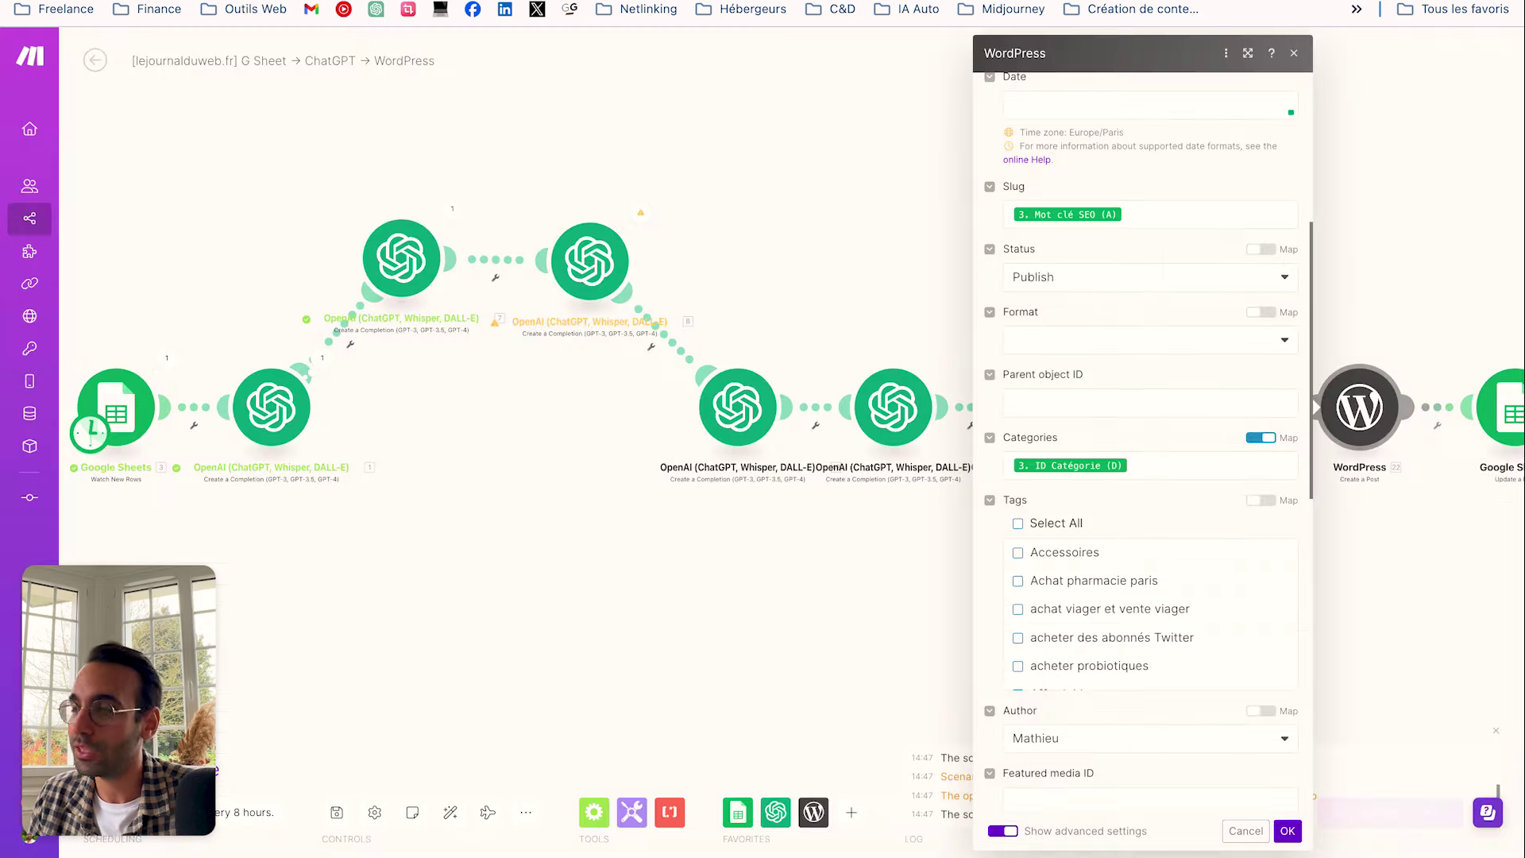
scroll(1127, 535, "down", 3)
left_click(1039, 458)
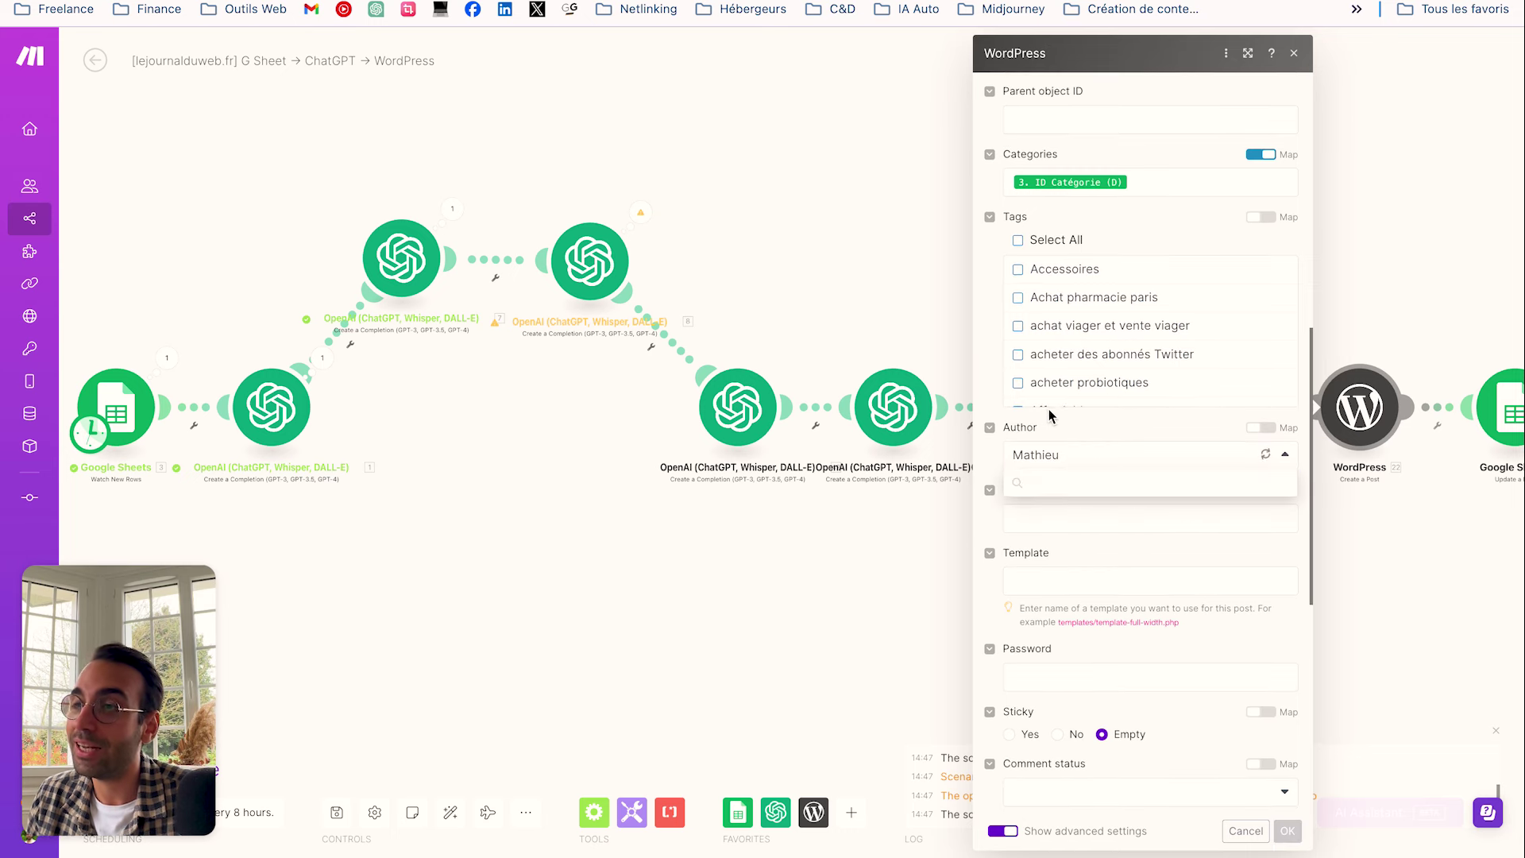
left_click(998, 385)
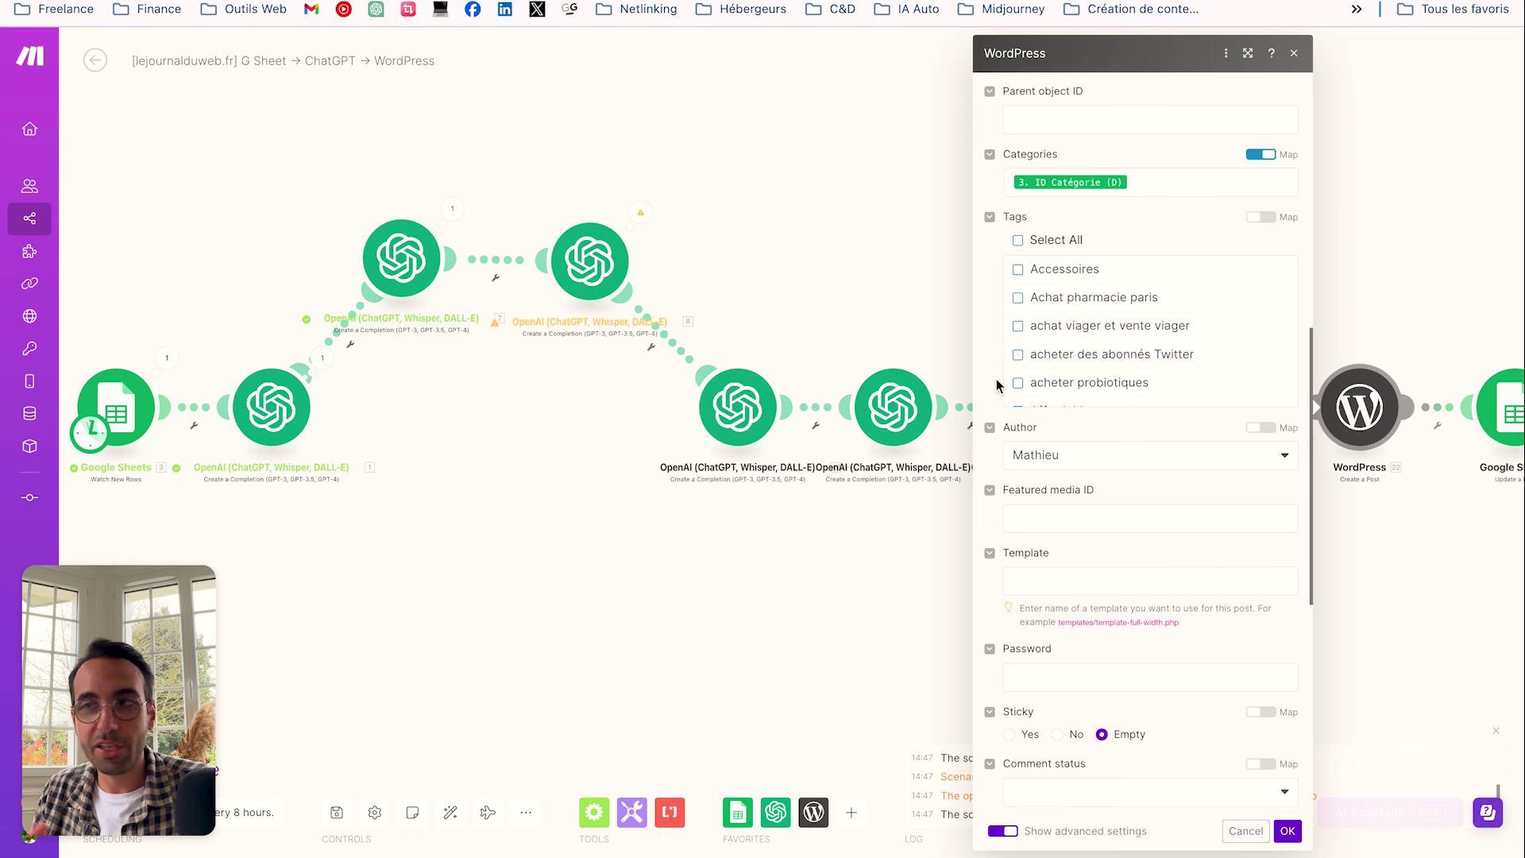
left_click(1119, 466)
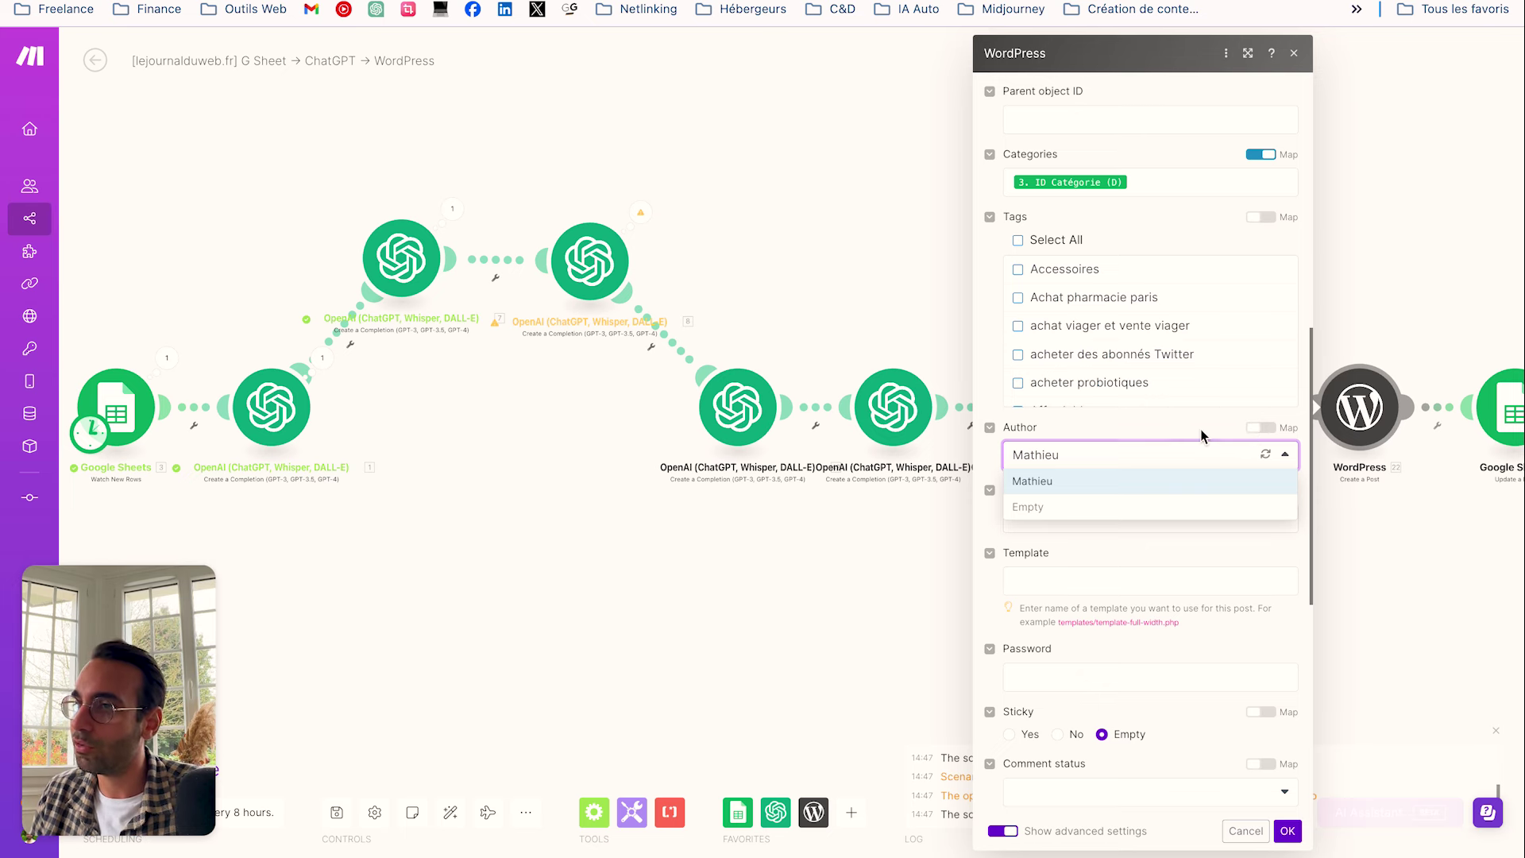
left_click(1184, 449)
Review the title-make and meta-description-make custom fields and save the WordPress module's settings
scroll(1130, 541, "down", 7)
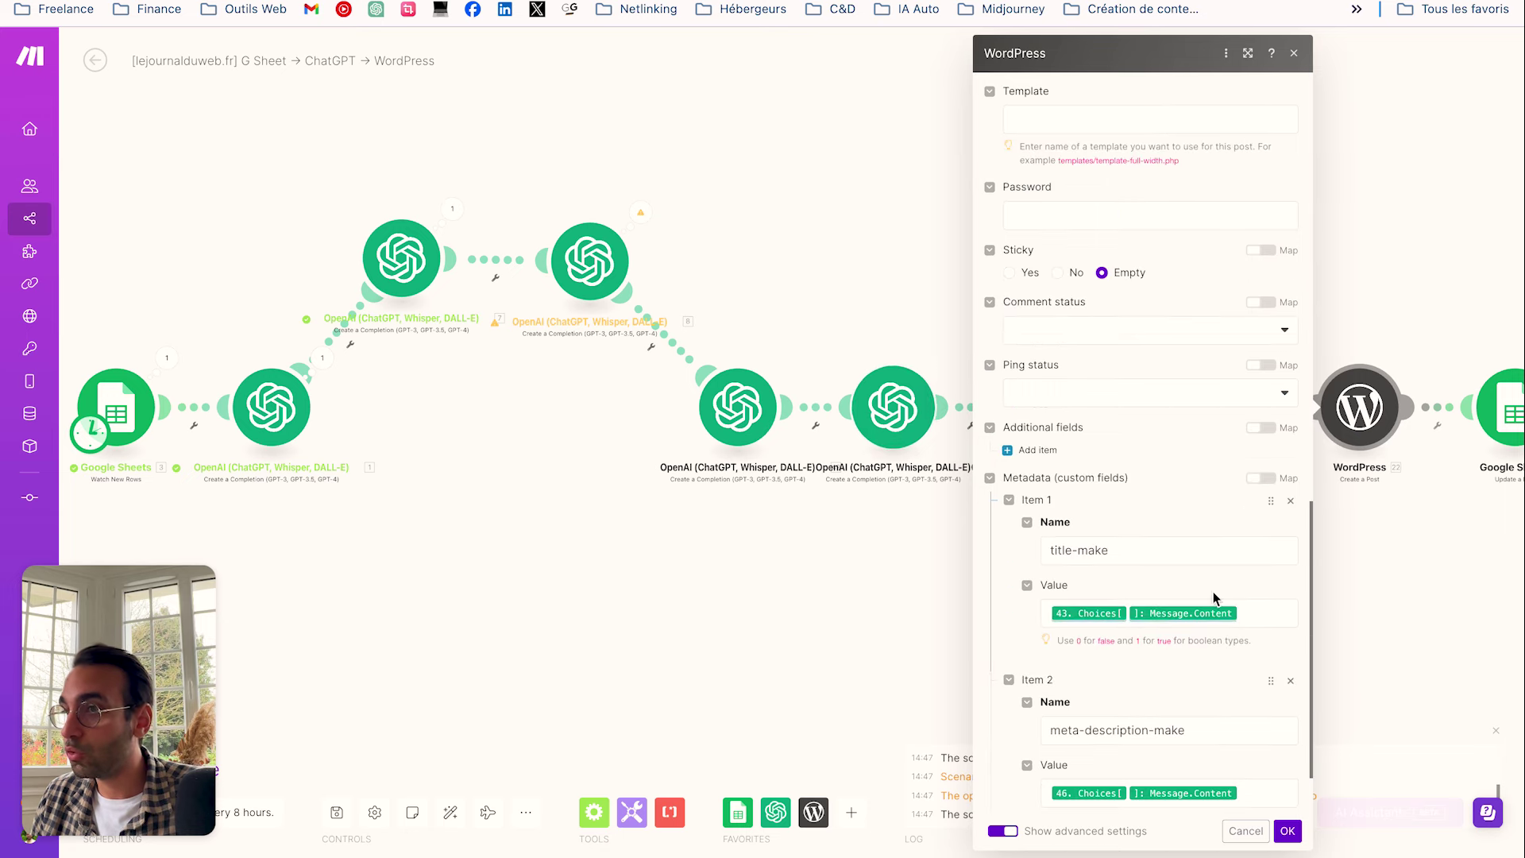
scroll(1117, 727, "up", 10)
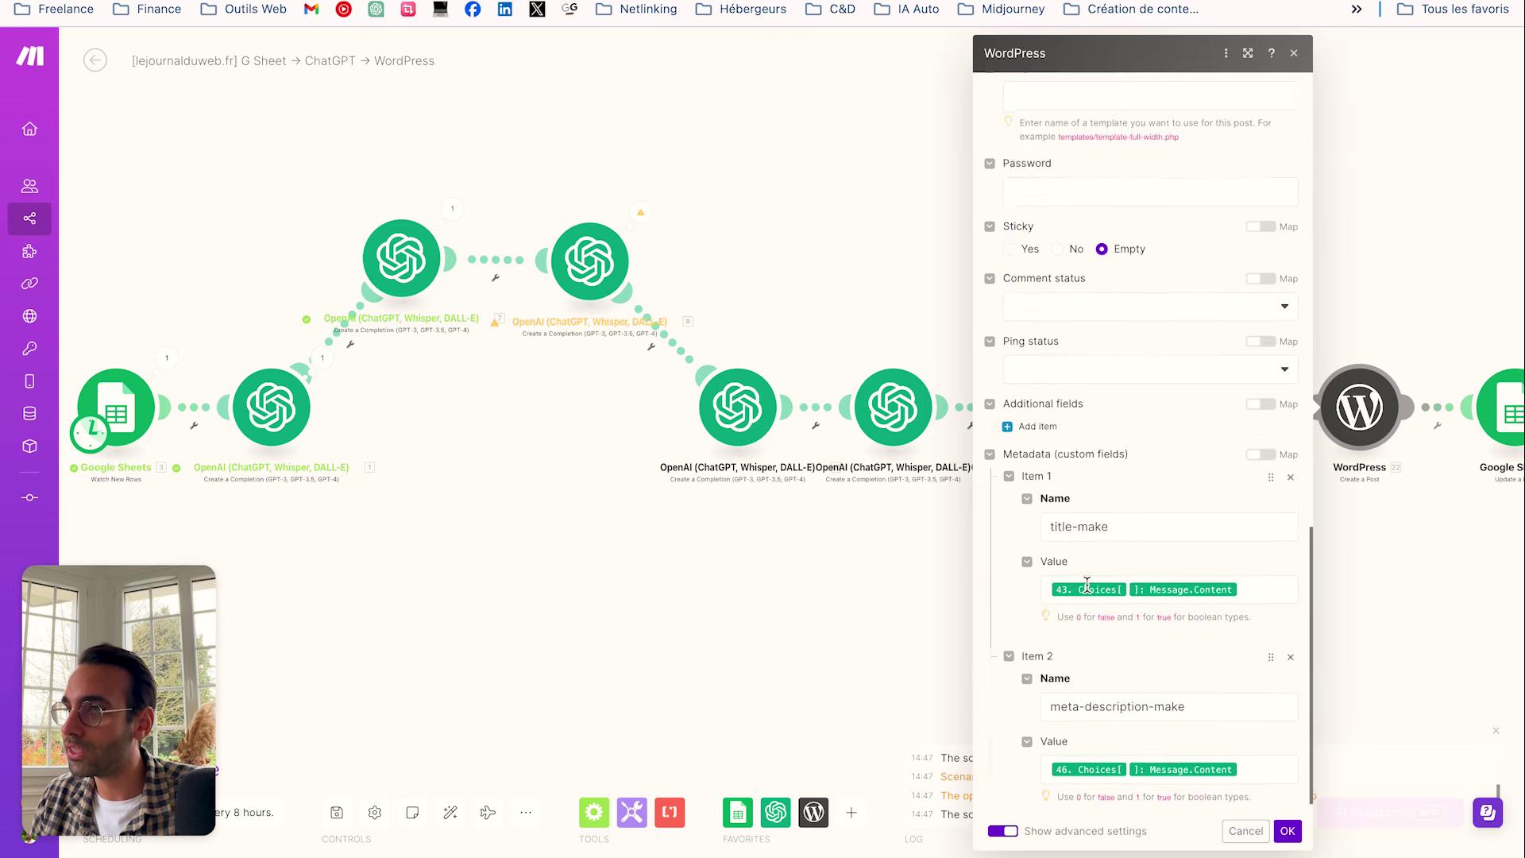
scroll(1117, 727, "up", 3)
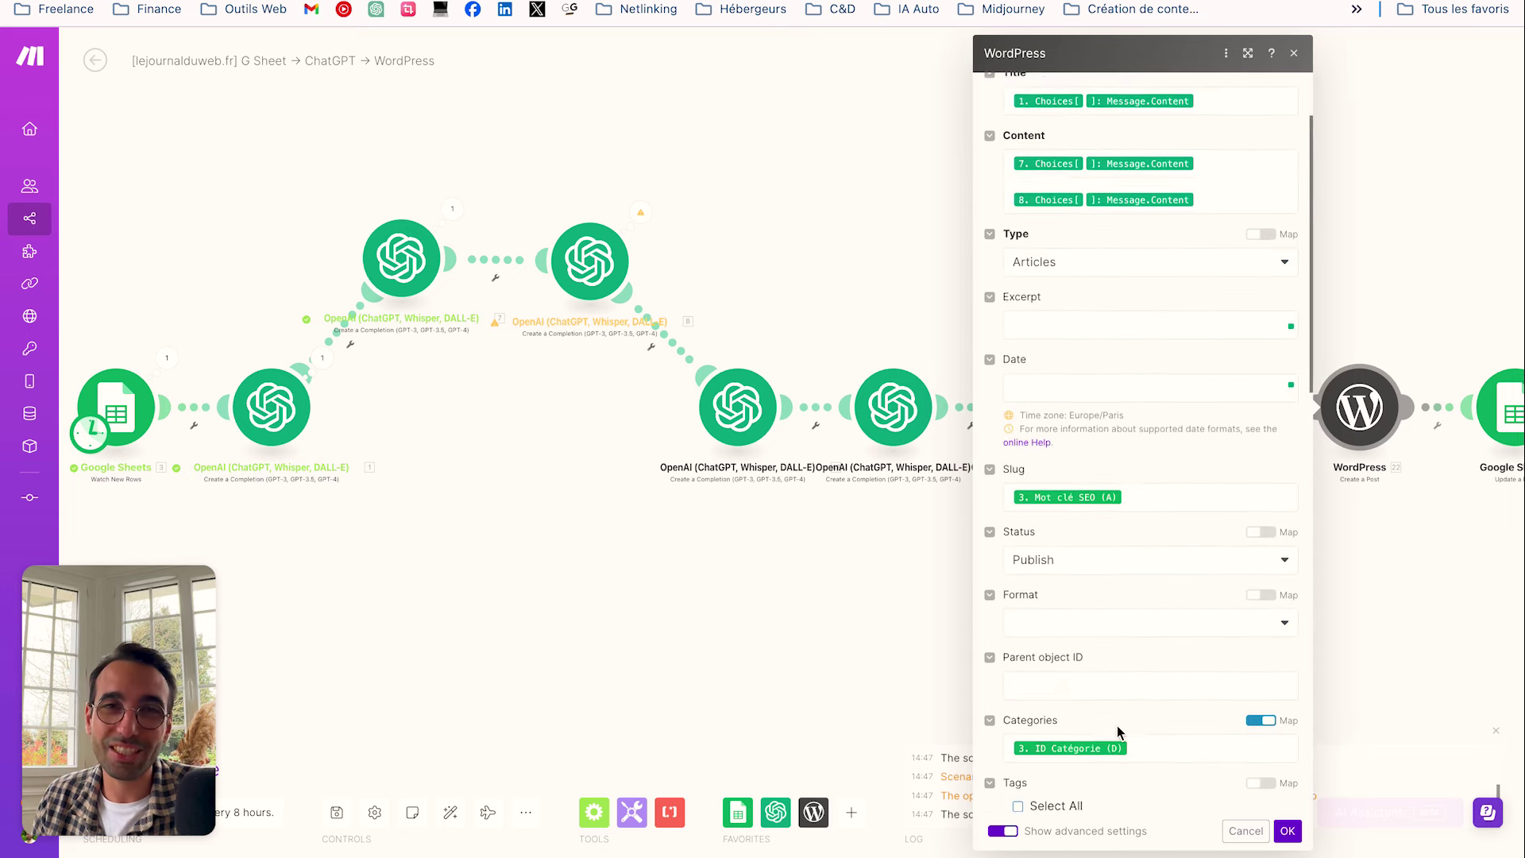
left_click(1289, 832)
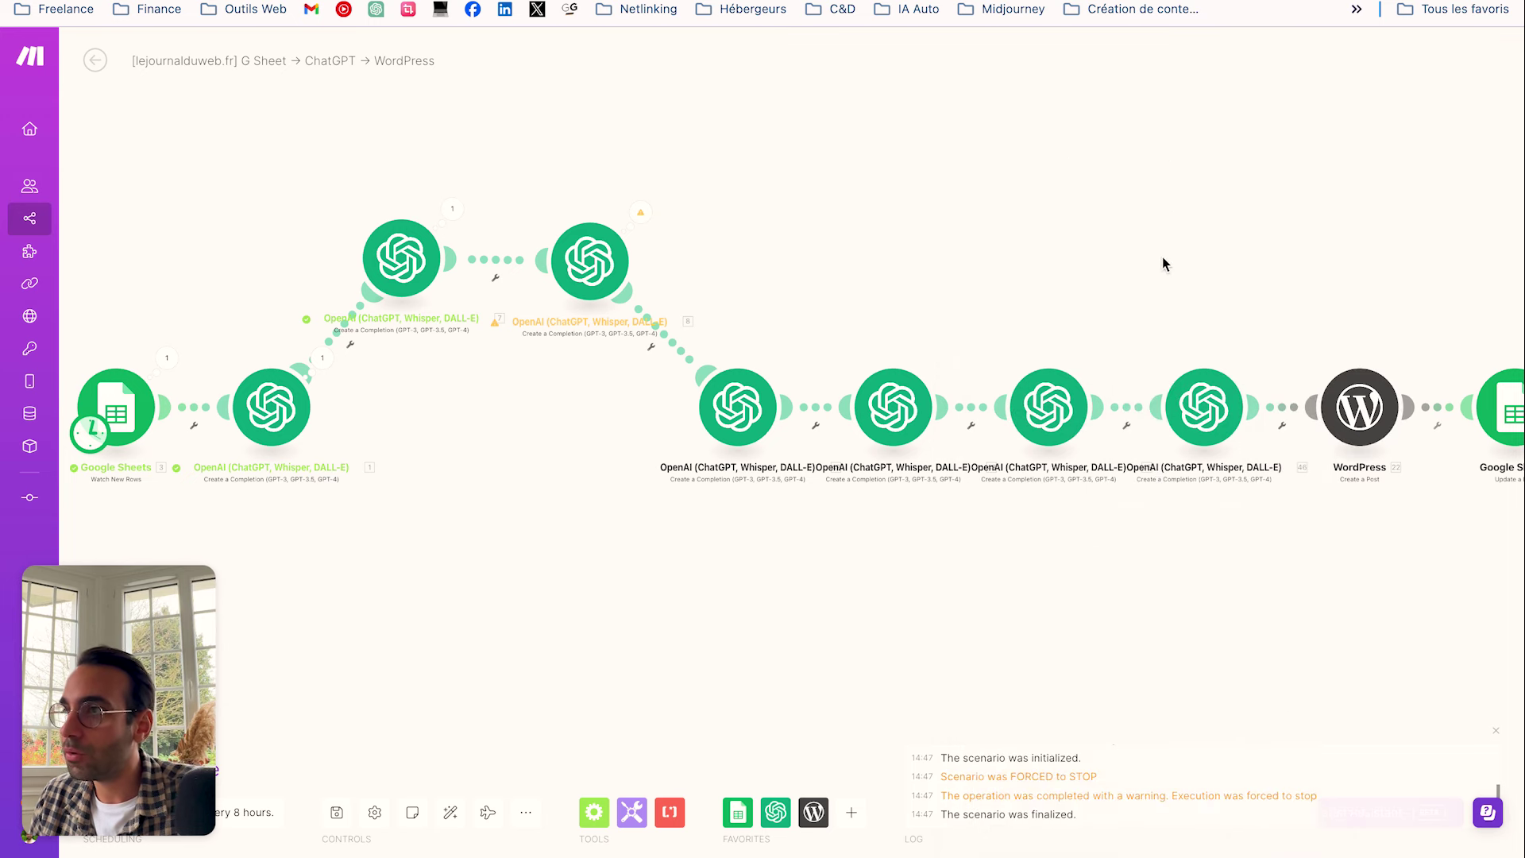
Open the final Google Sheets Update a Row module and highlight the ✔ value in Article publié ? (C)
scroll(1163, 263, "right", 3)
left_click(1292, 401)
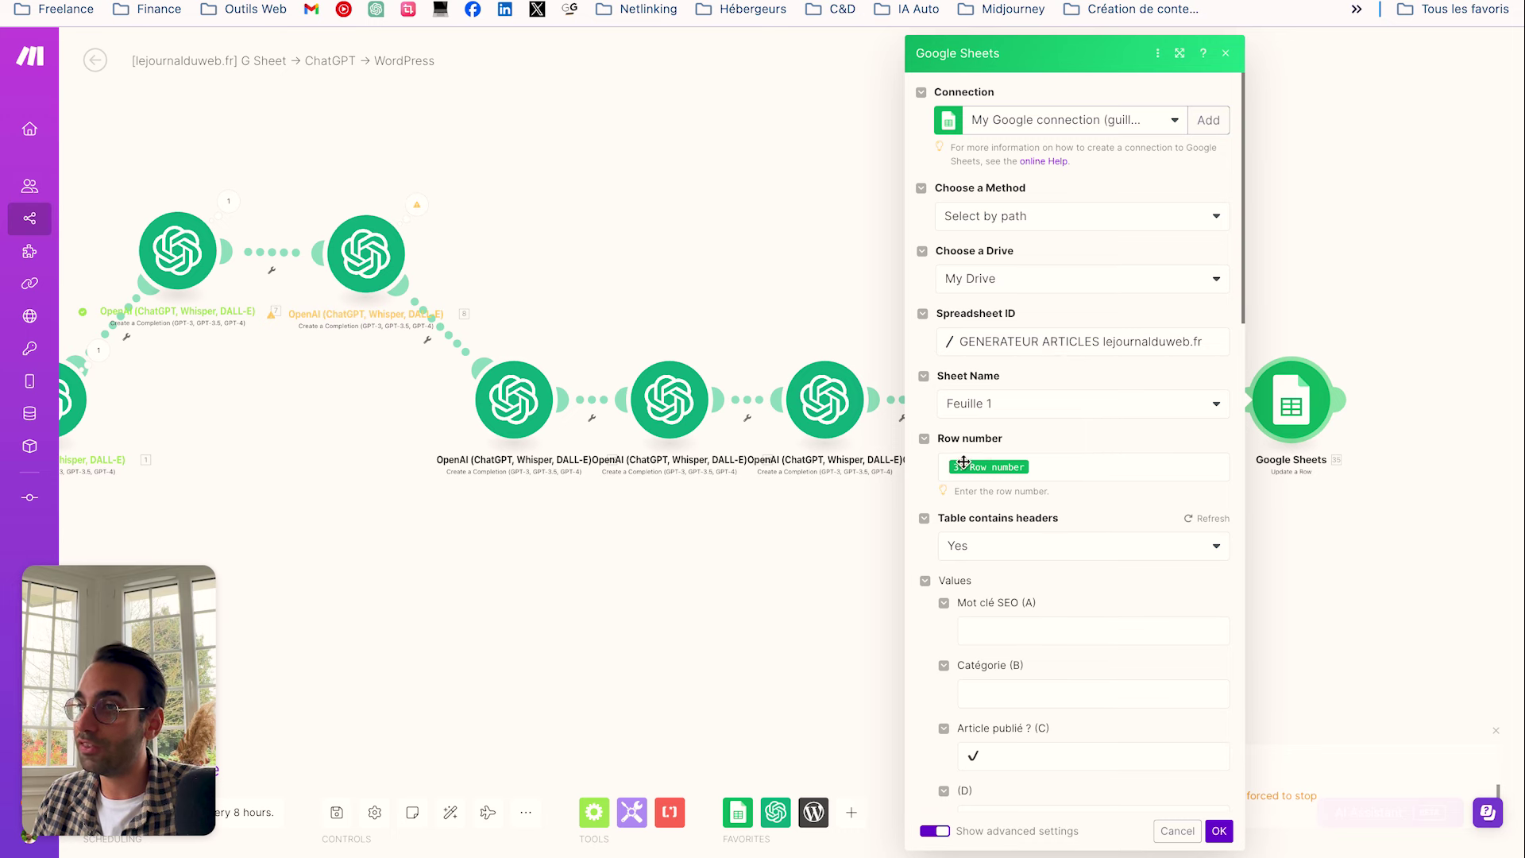
scroll(1031, 575, "down", 2)
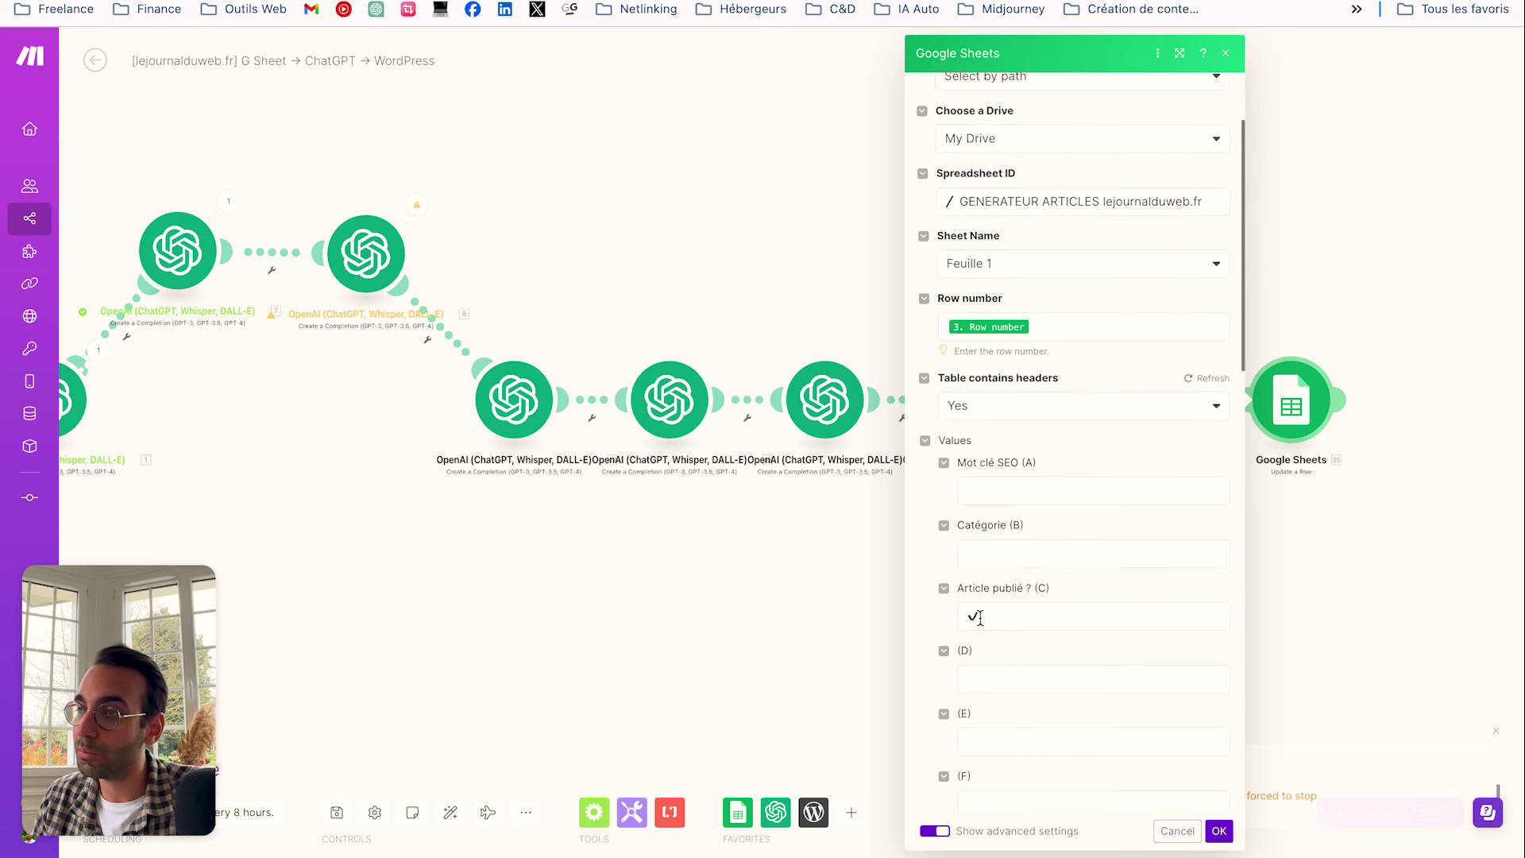
left_click_drag(981, 618, 849, 614)
Find the last row ticked as published in the keyword sheet, selecting its tick in C612 and its keyword in A612
key("ctrl+Tab")
scroll(633, 375, "down", 20)
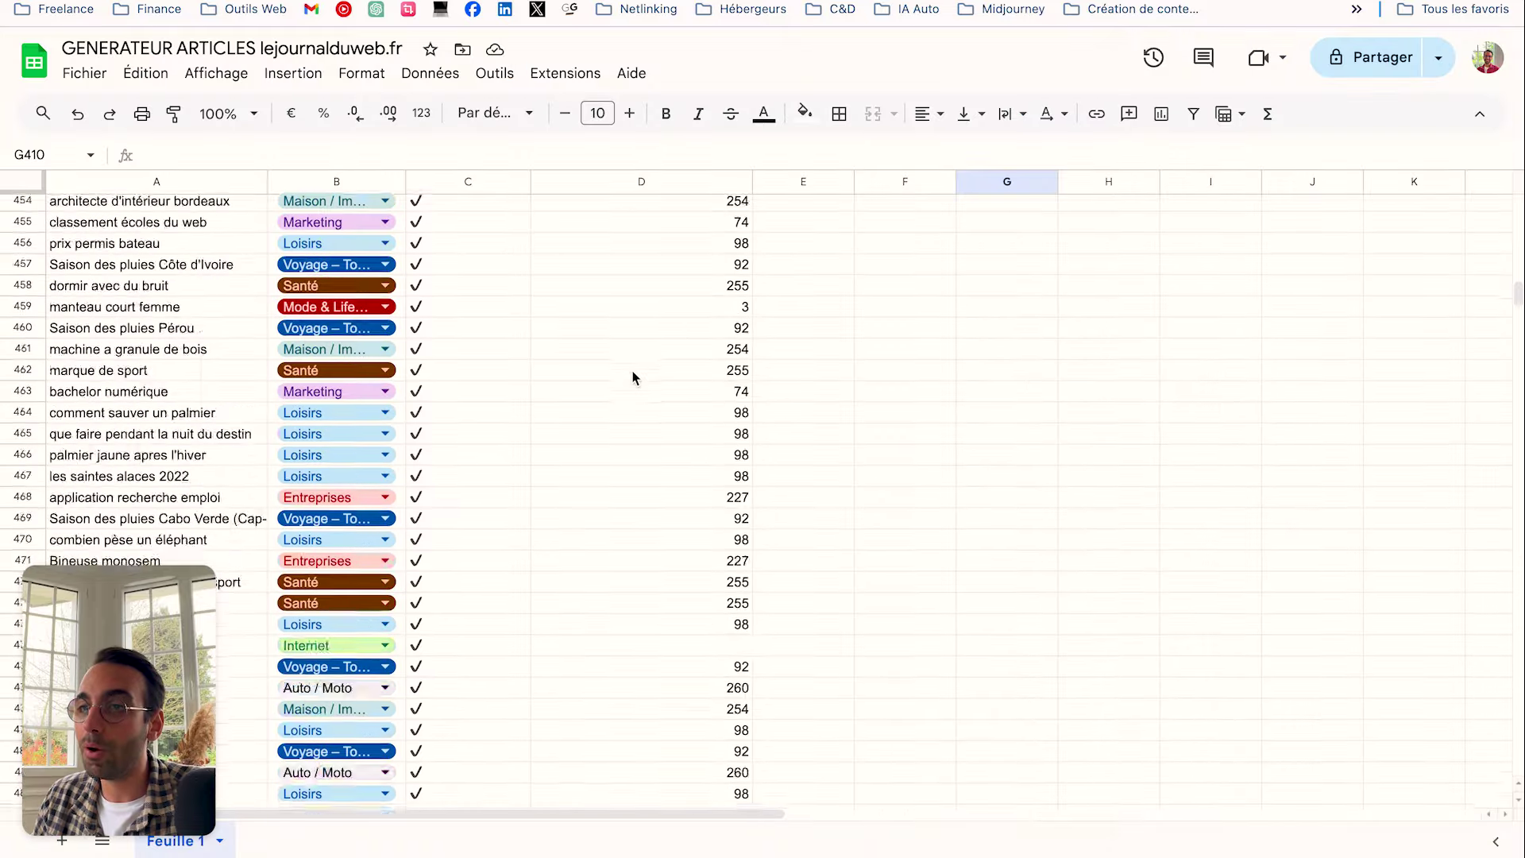
scroll(634, 375, "up", 7)
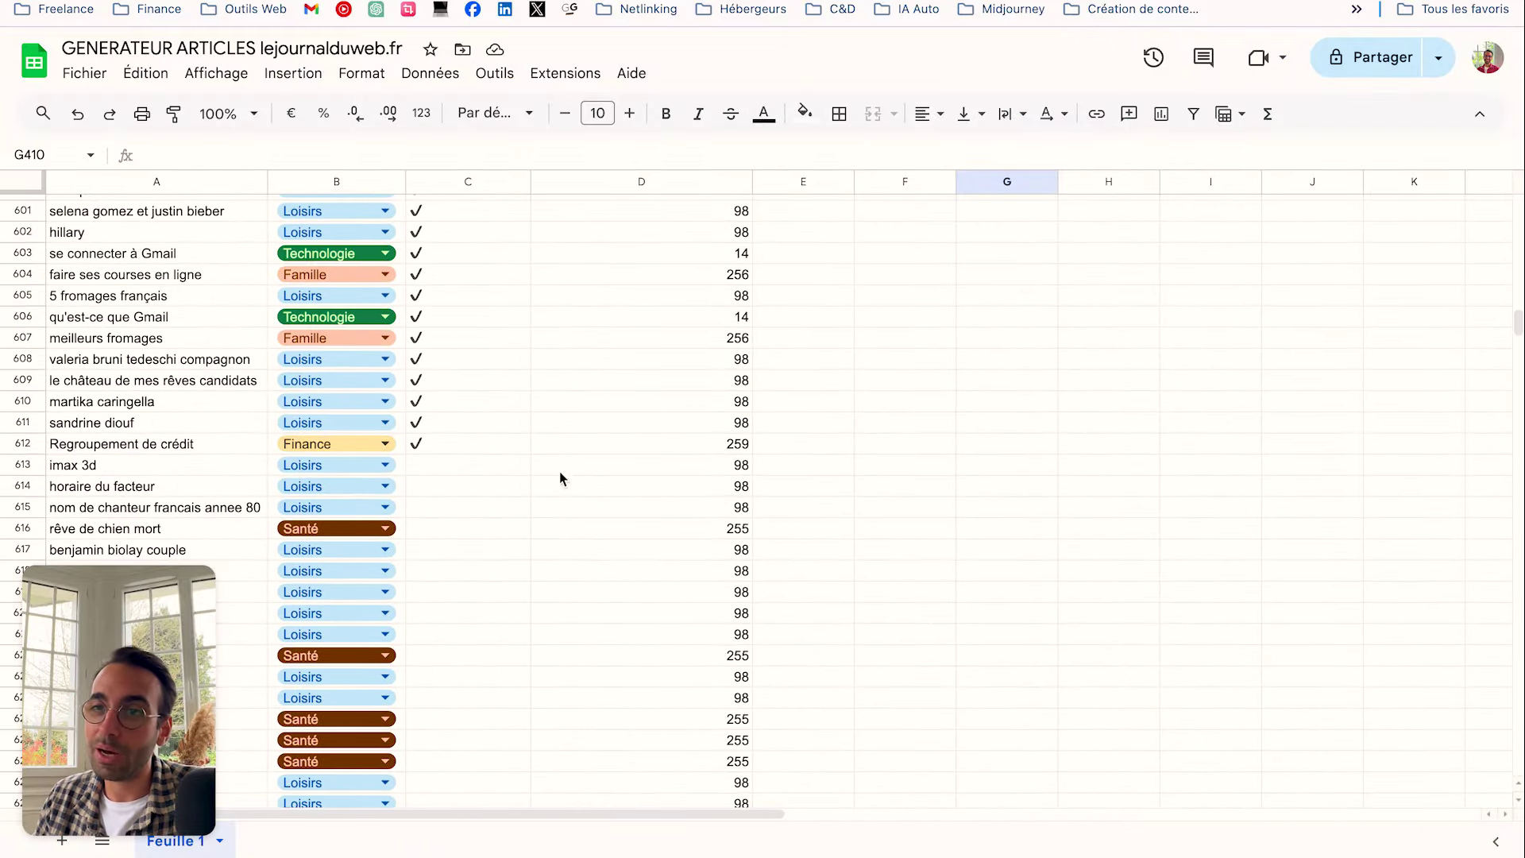
left_click(445, 449)
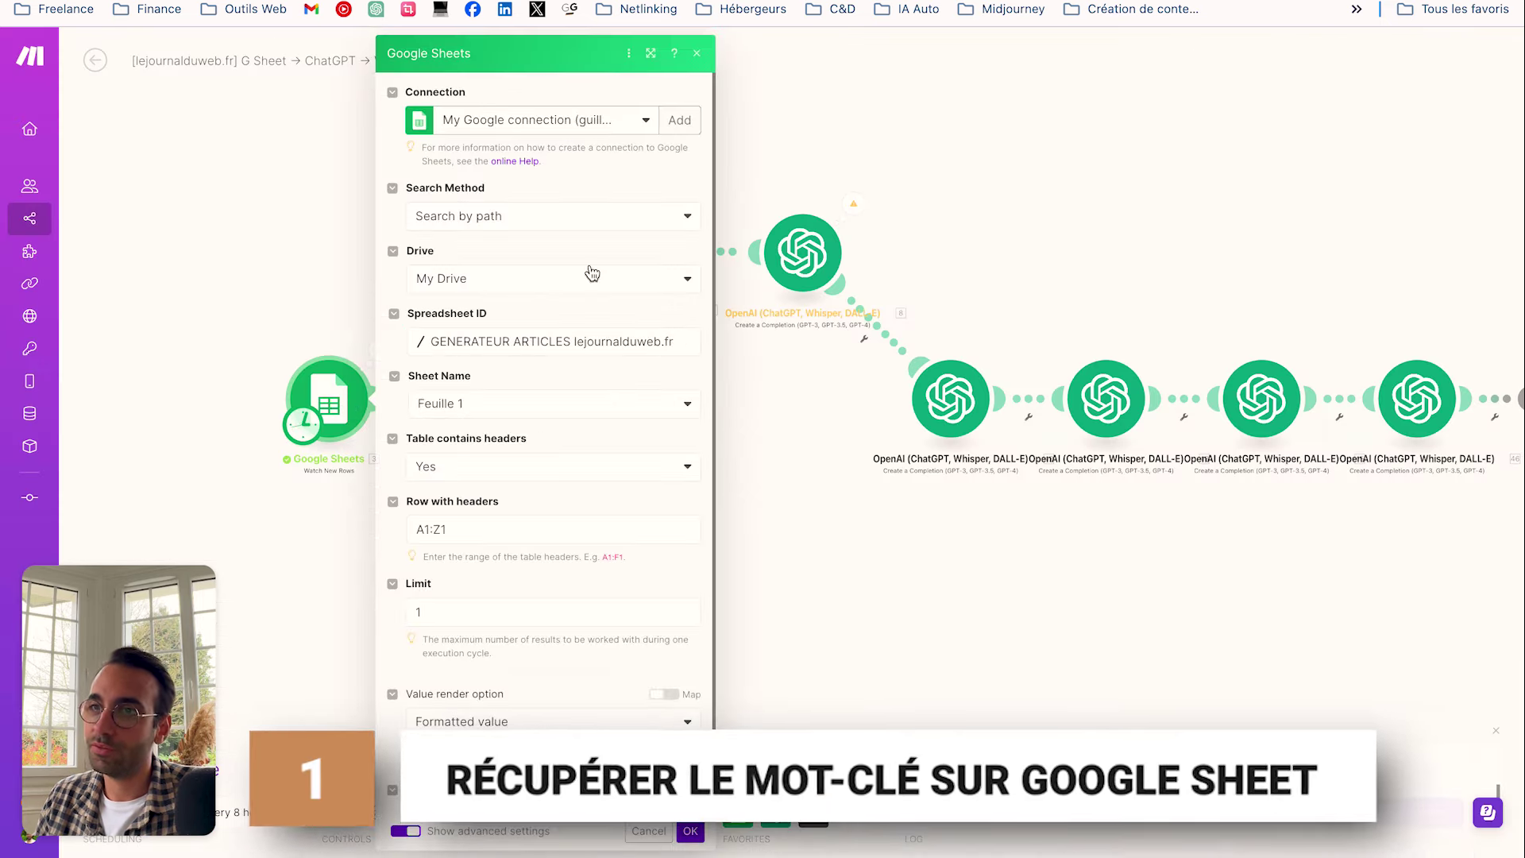
scroll(592, 274, "down", 1)
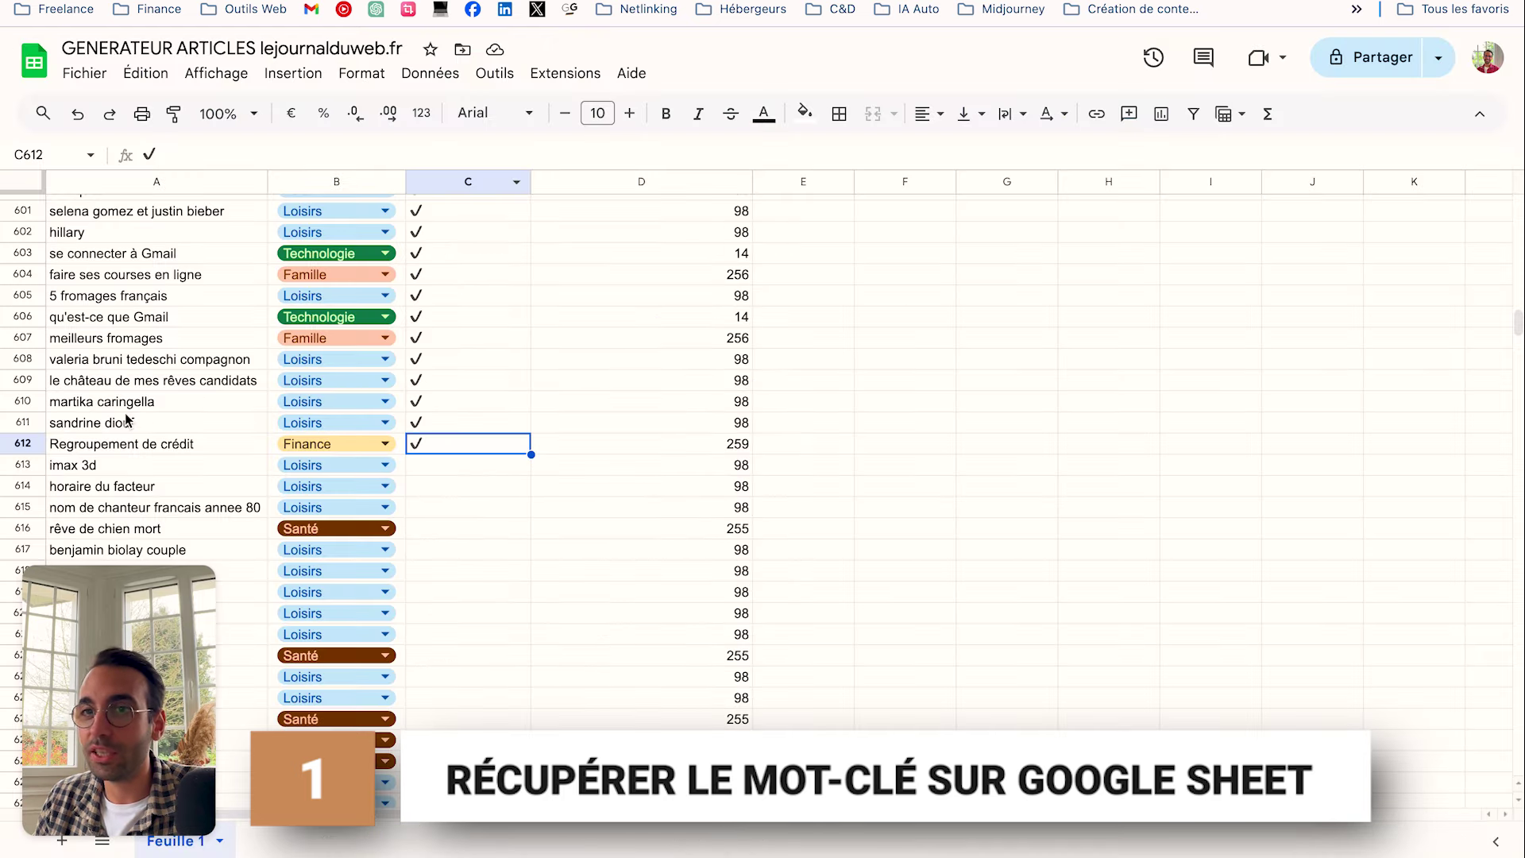
left_click(106, 445)
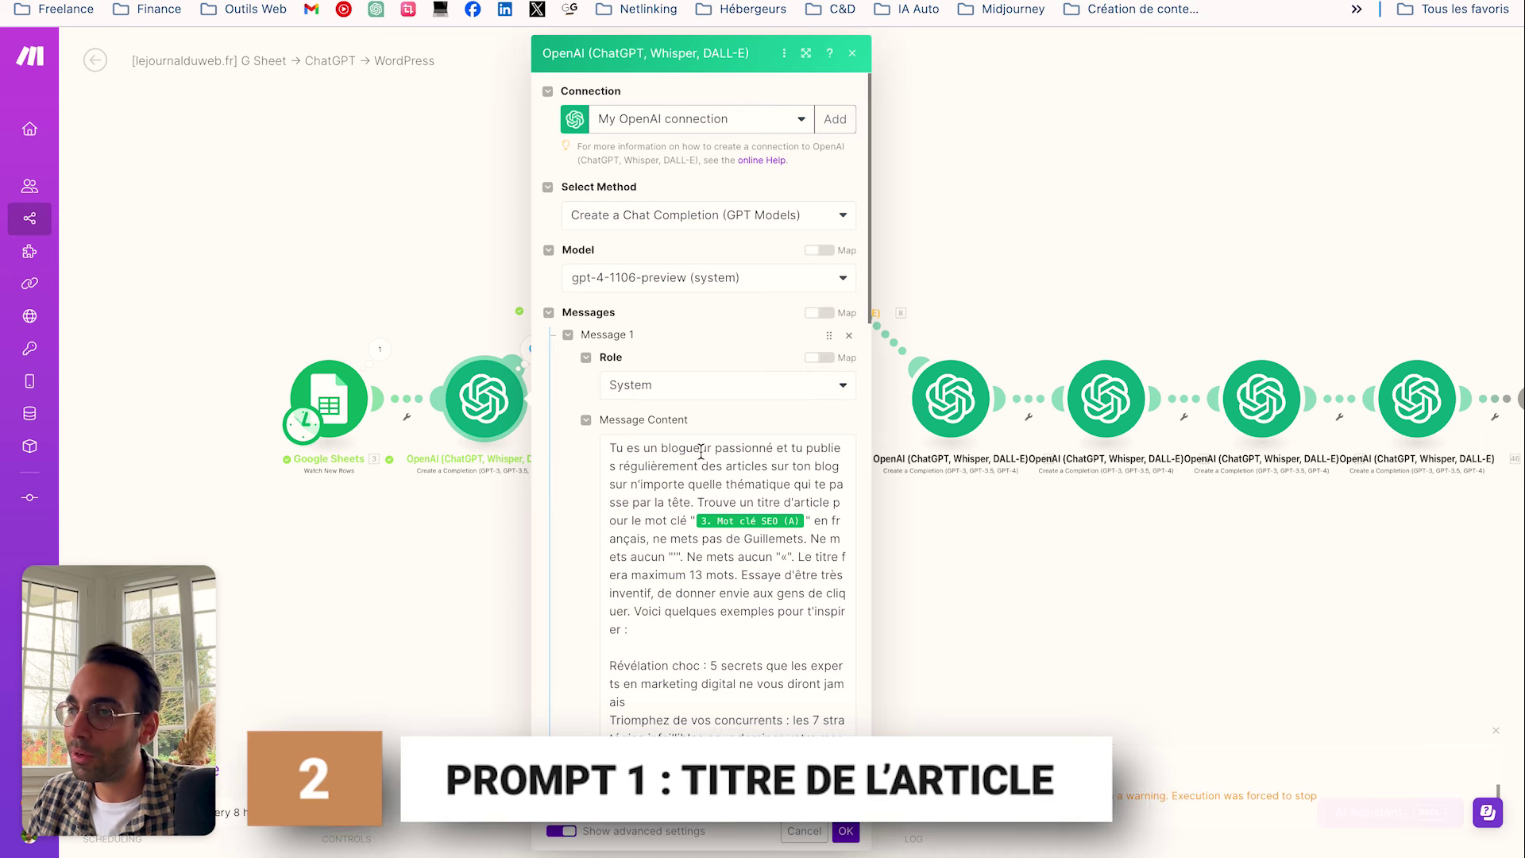
Compare the OpenAI title and introduction prompts with the published Regroupement de crédit article, highlighting its title and viewing its introduction
mouse_move(757, 521)
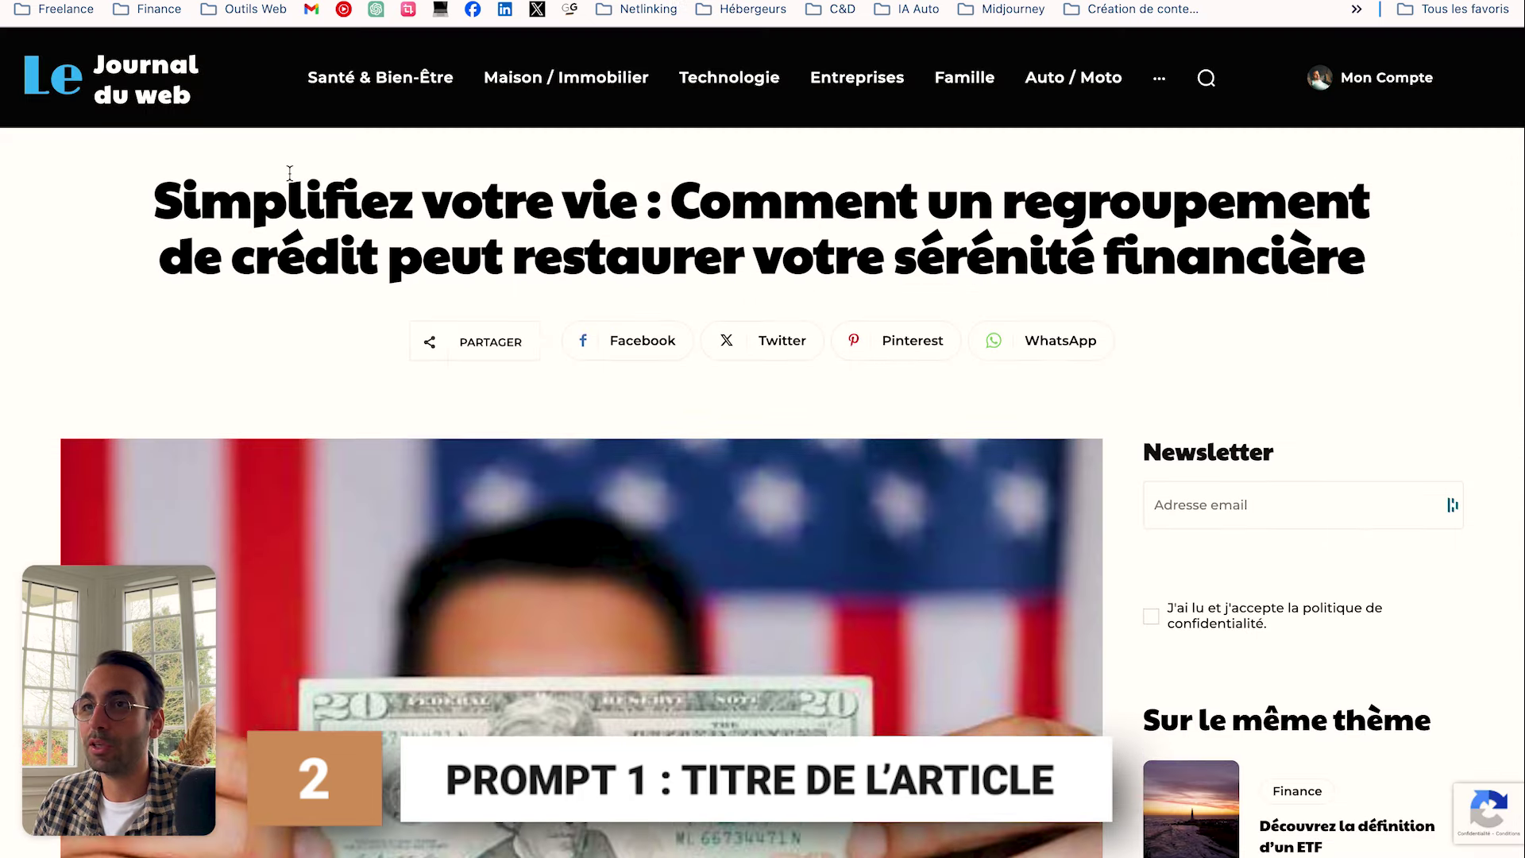
left_click_drag(155, 183, 1429, 237)
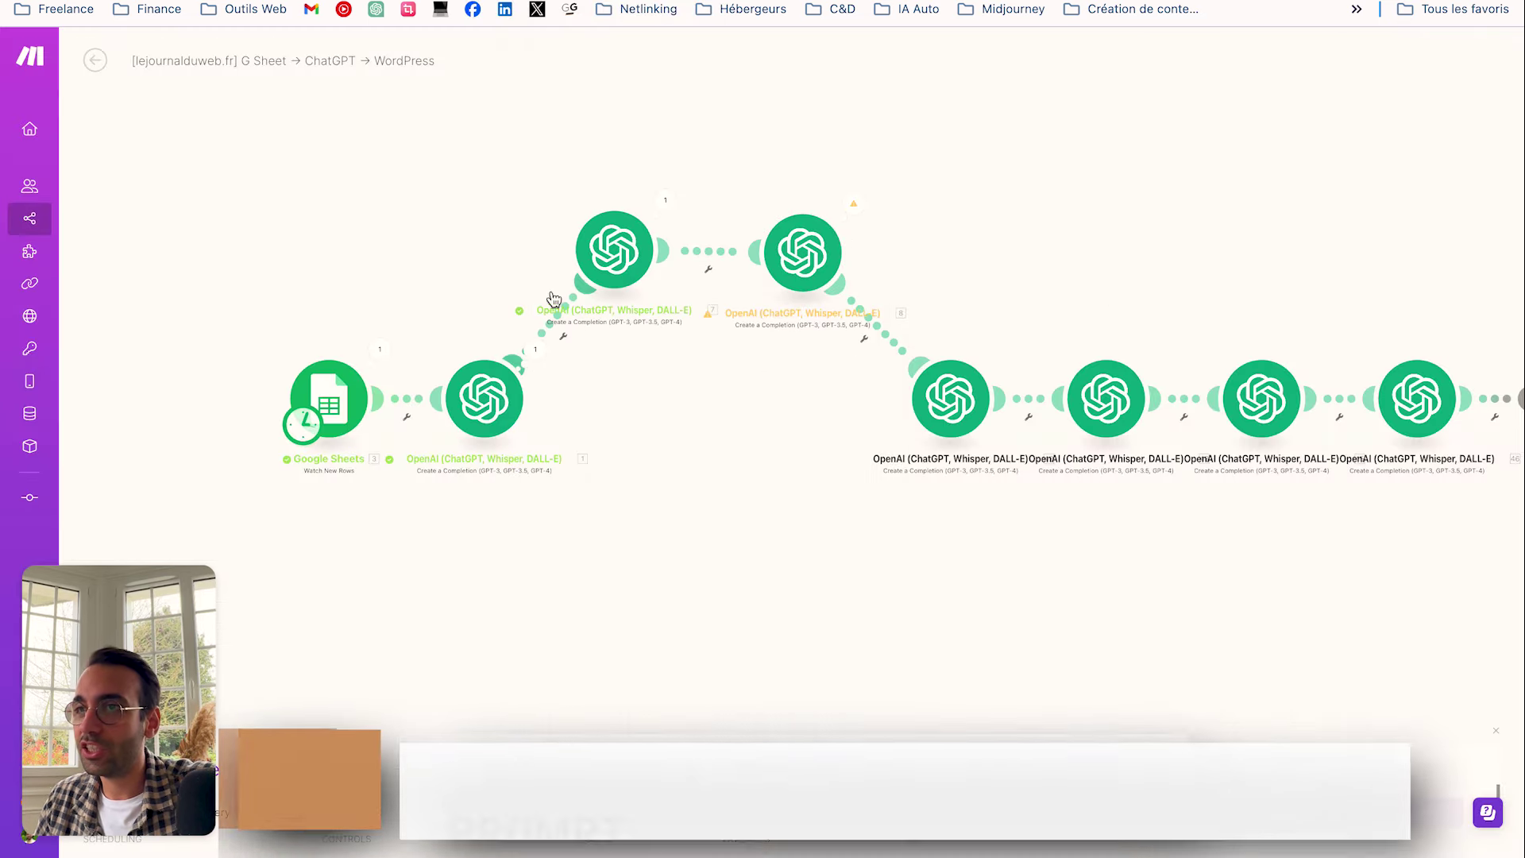
left_click(554, 299)
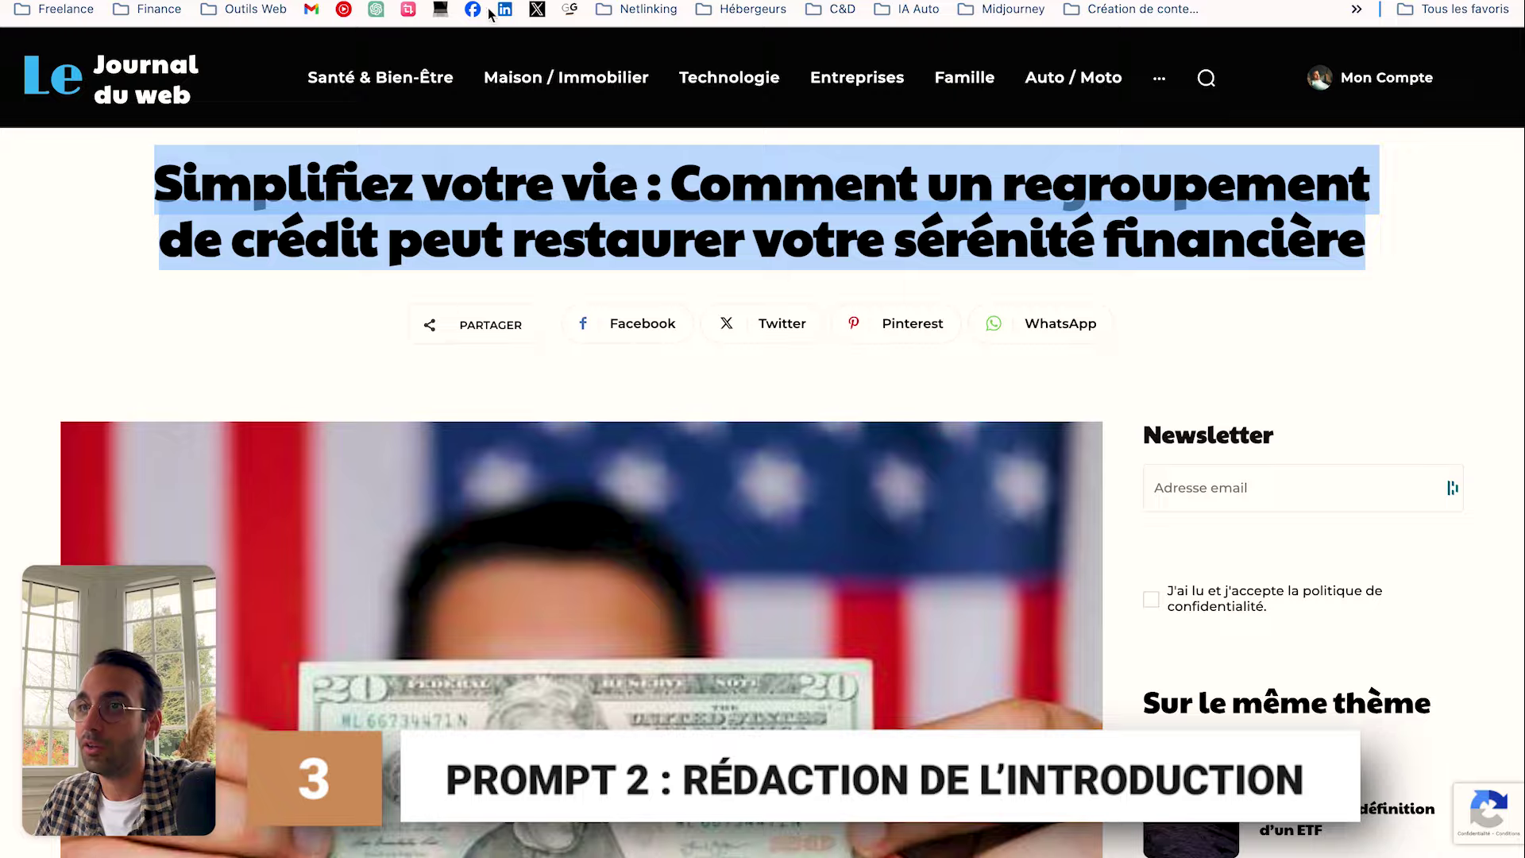
scroll(447, 297, "down", 10)
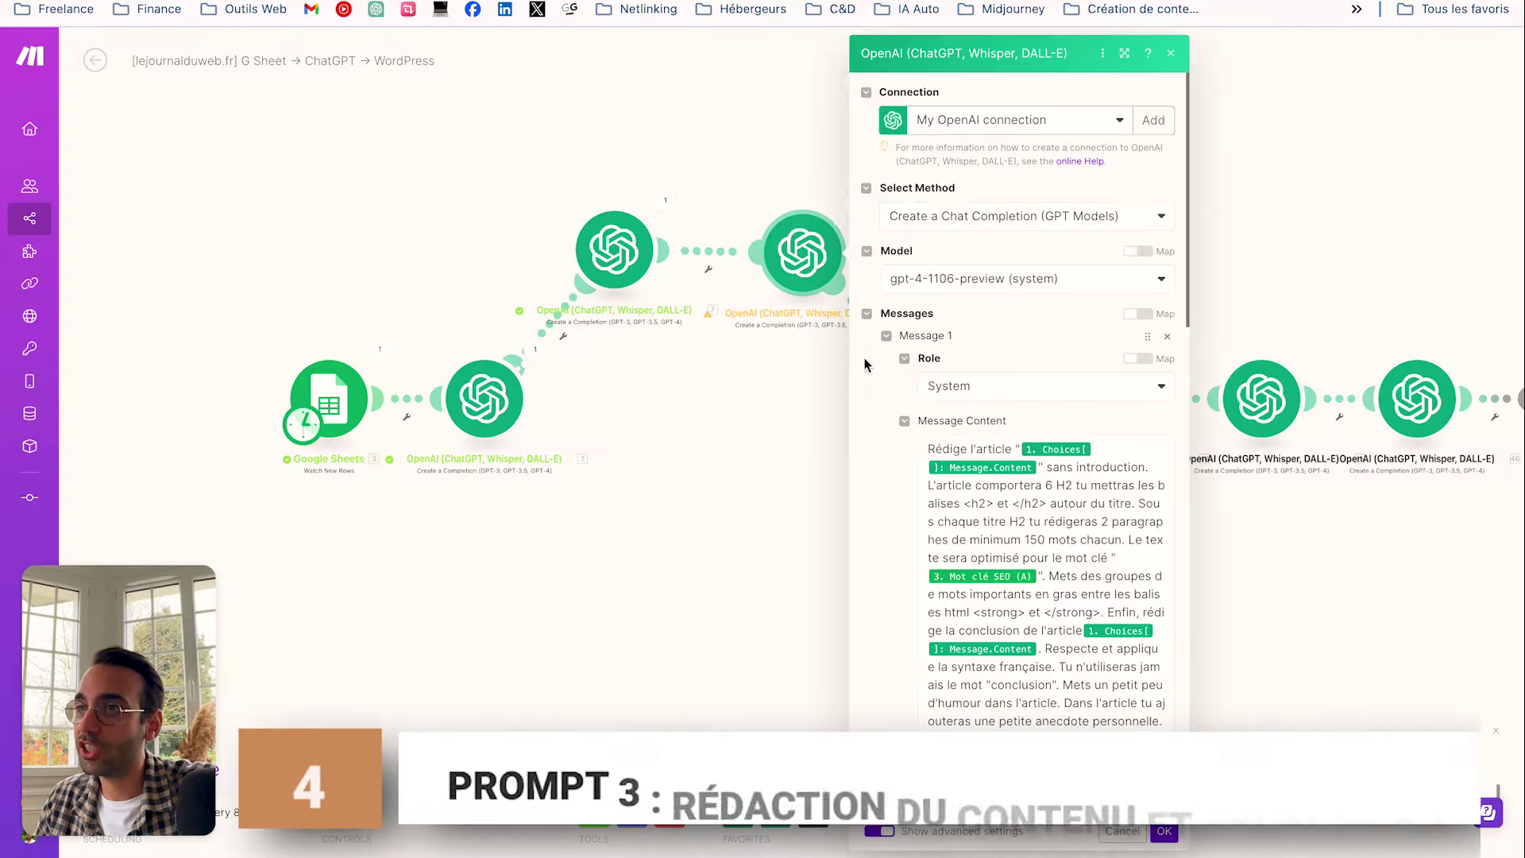
Compare the content prompt with the published article's H2 sections, highlighting the paragraphs under the first heading and checking the bold keywords
scroll(864, 364, "down", 4)
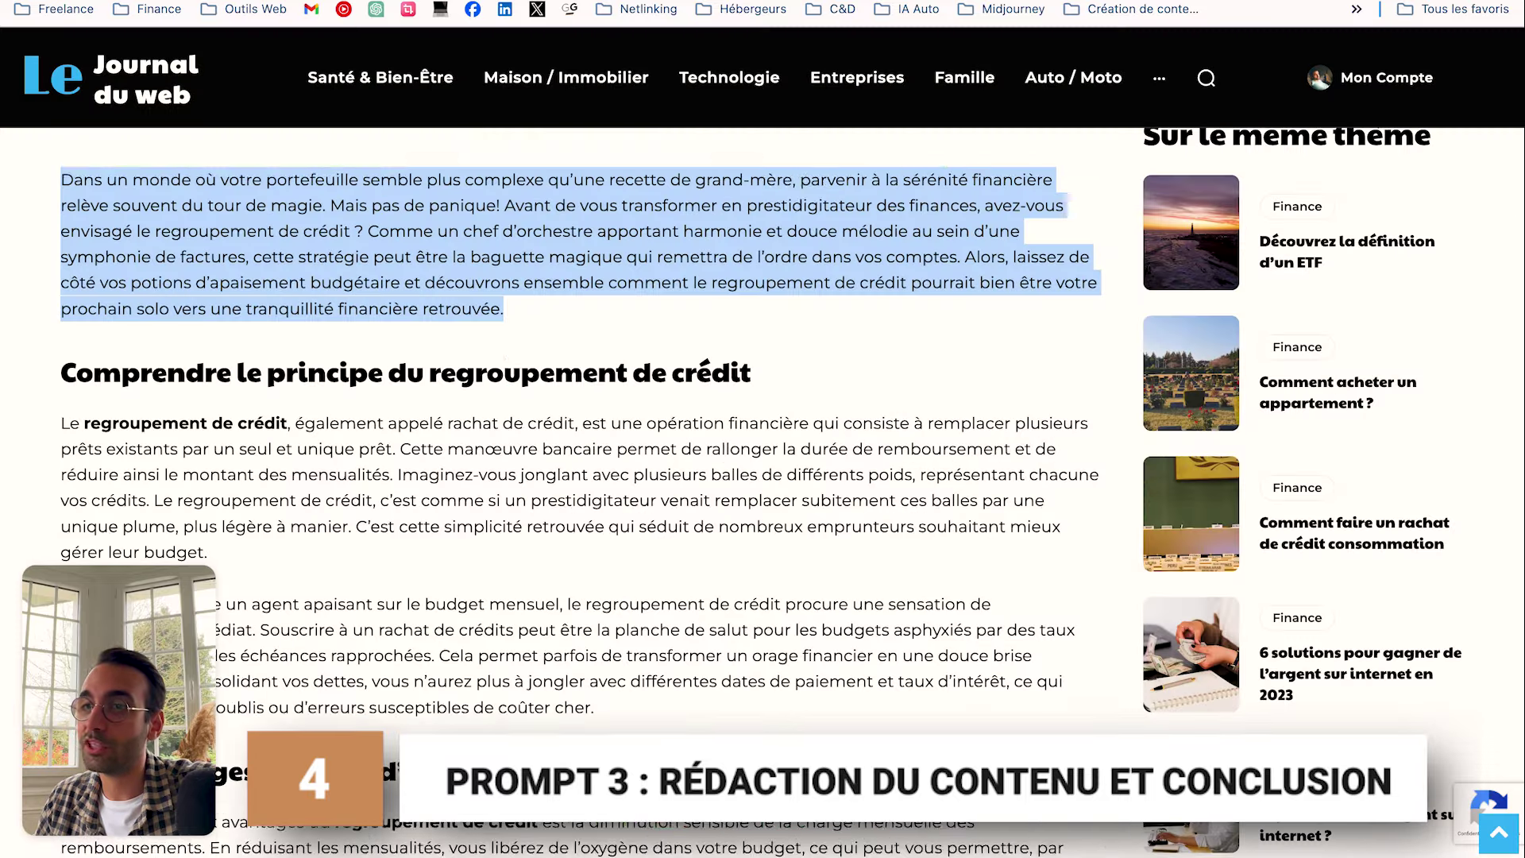
scroll(694, 258, "down", 4)
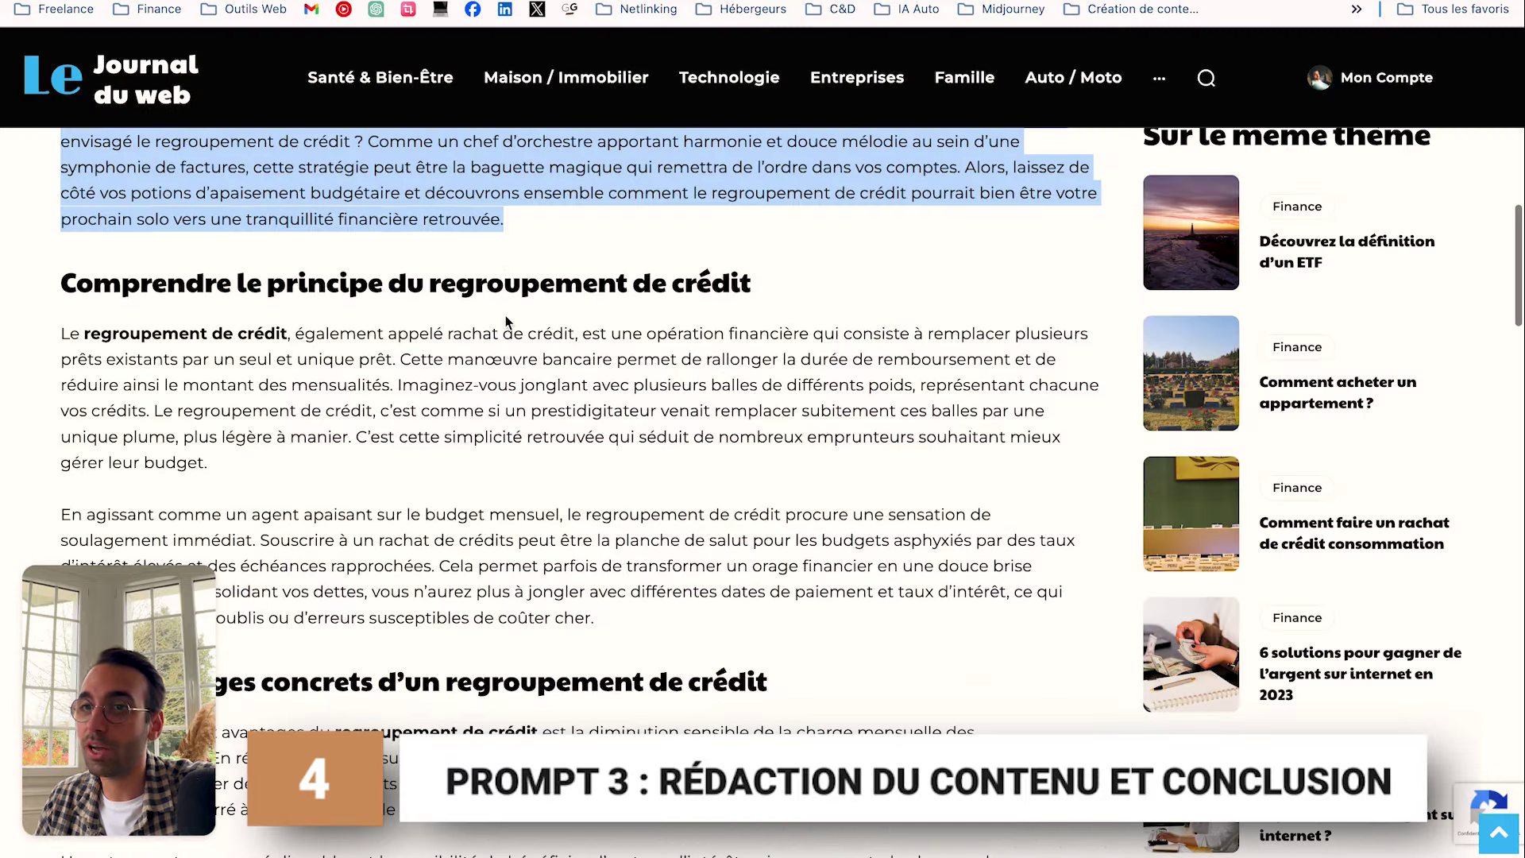
left_click_drag(596, 347, 62, 137)
scroll(426, 287, "down", 3)
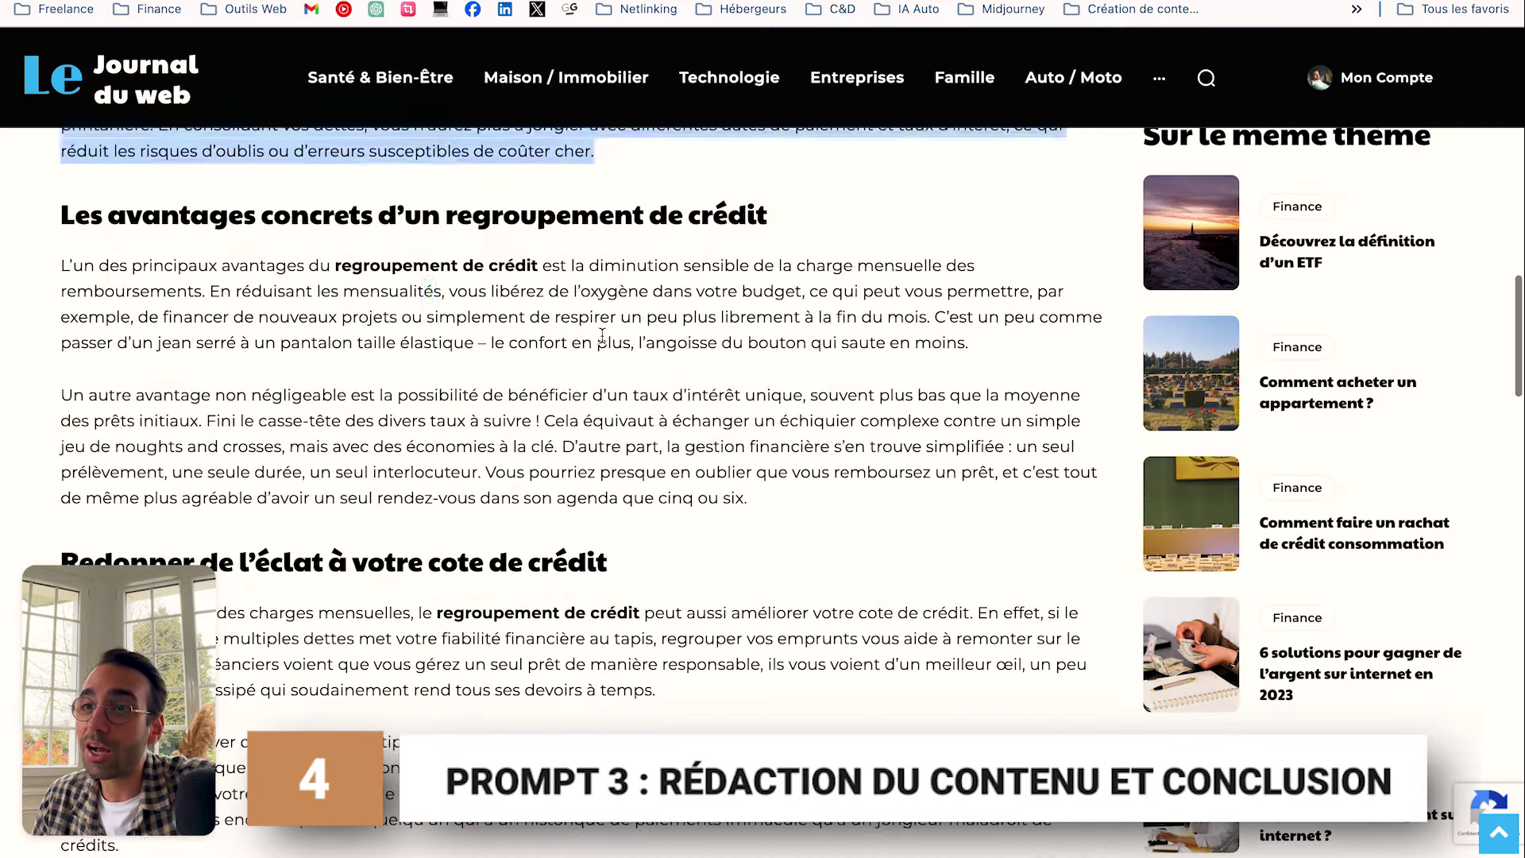
left_click_drag(426, 288, 658, 494)
scroll(419, 237, "up", 2)
scroll(419, 236, "up", 2)
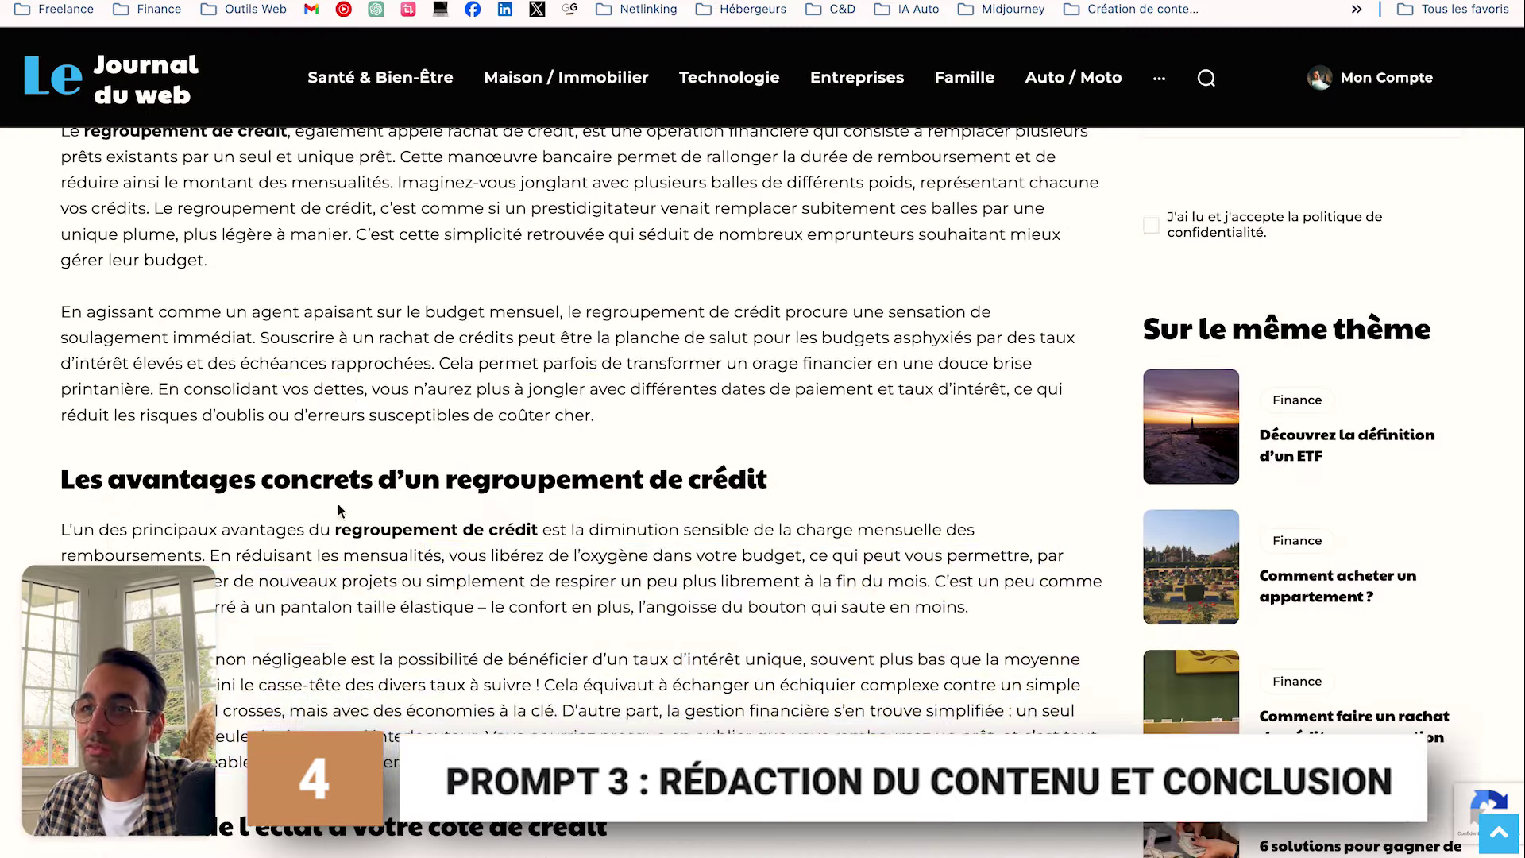
left_click_drag(61, 529, 535, 529)
scroll(321, 387, "up", 3)
left_click_drag(153, 383, 321, 388)
scroll(321, 388, "down", 12)
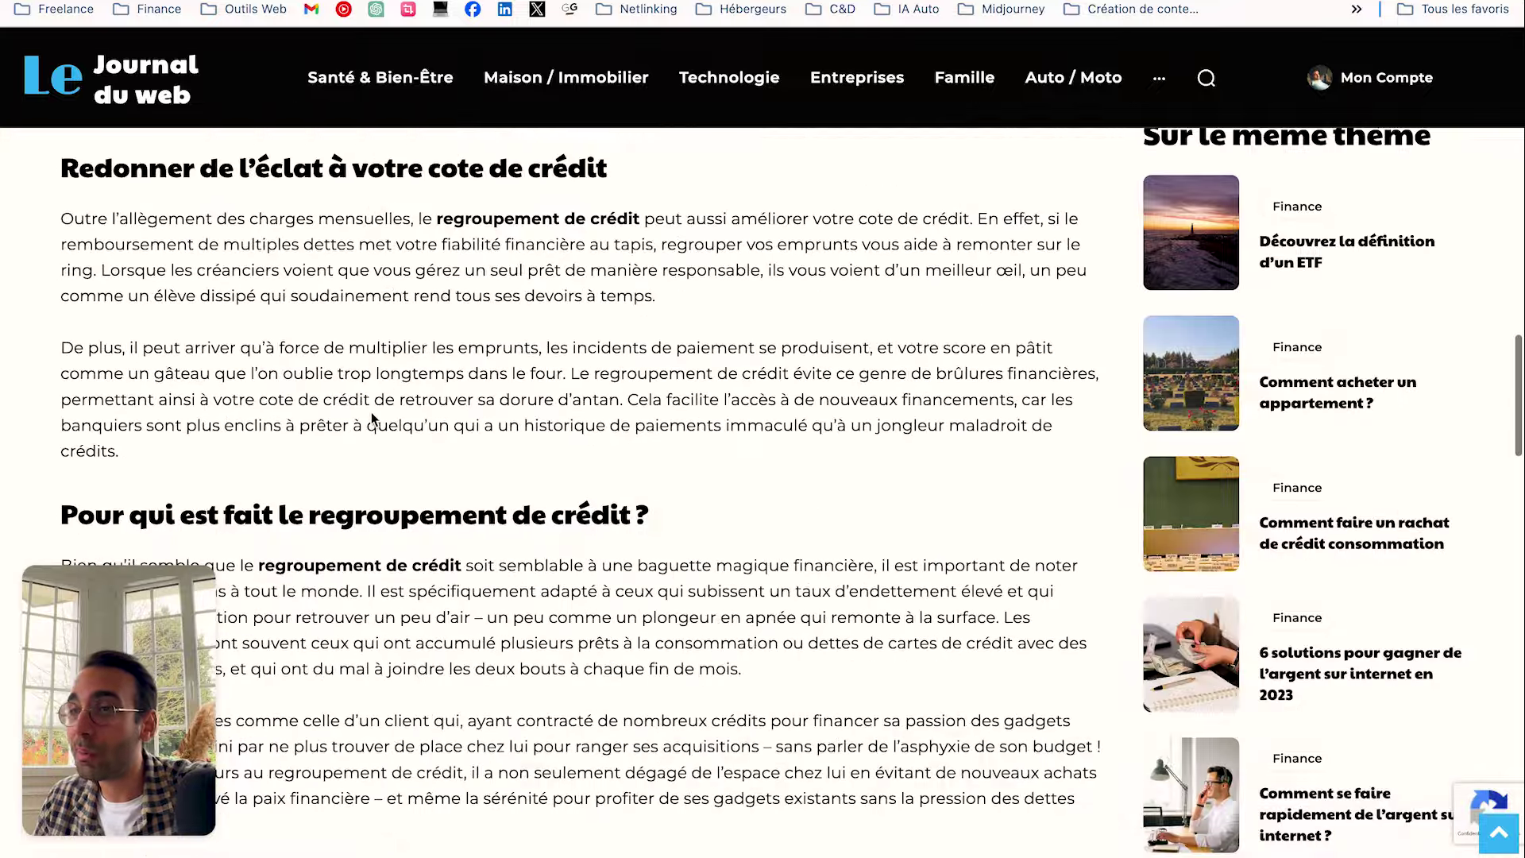
Read the article's remaining H2 sections through to the end and highlight its closing paragraph
scroll(371, 413, "down", 3)
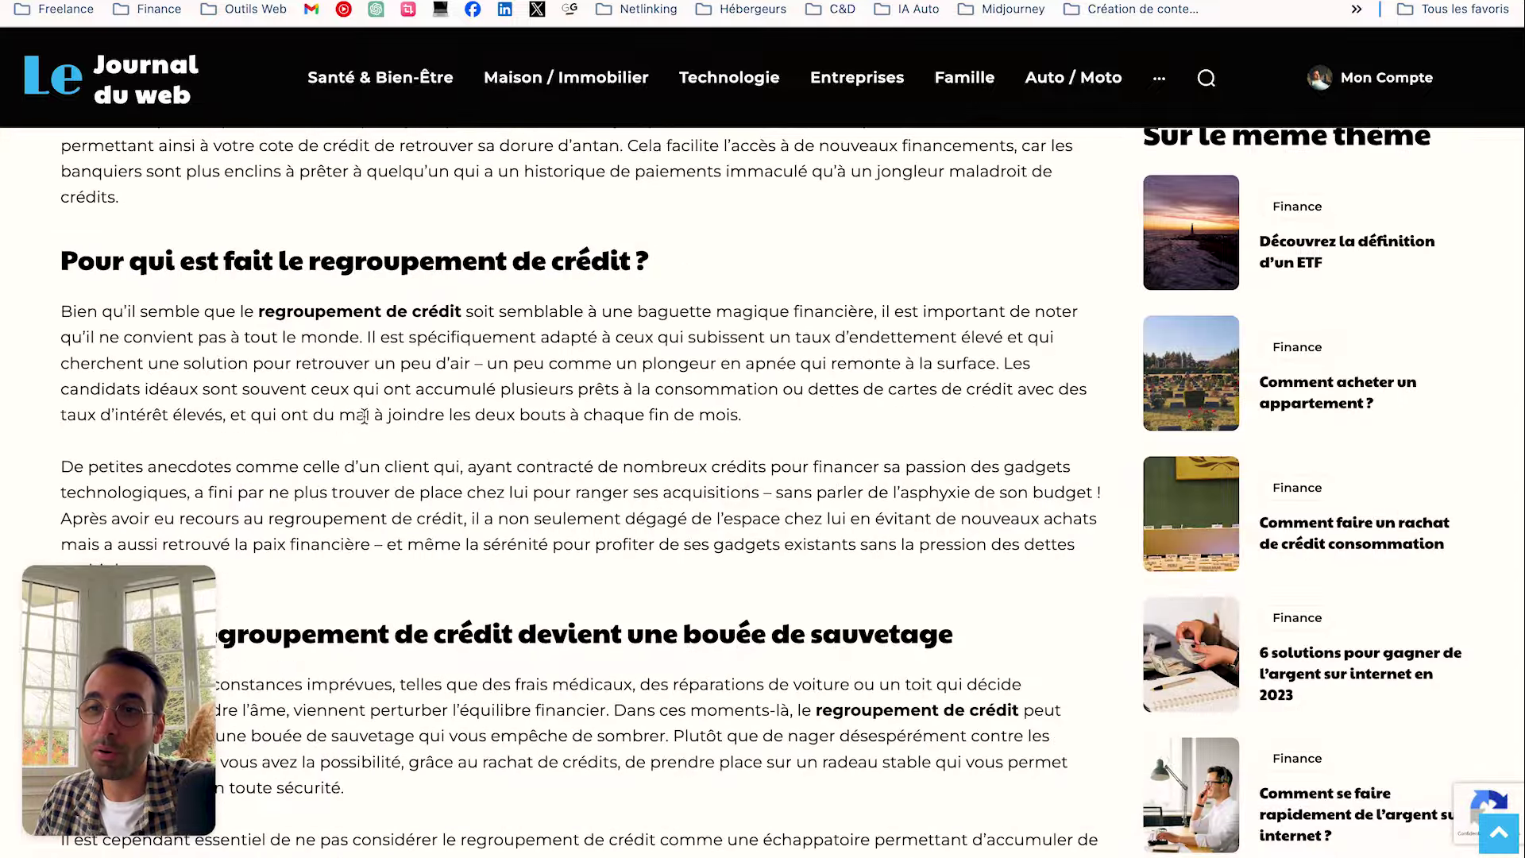
scroll(230, 442, "down", 7)
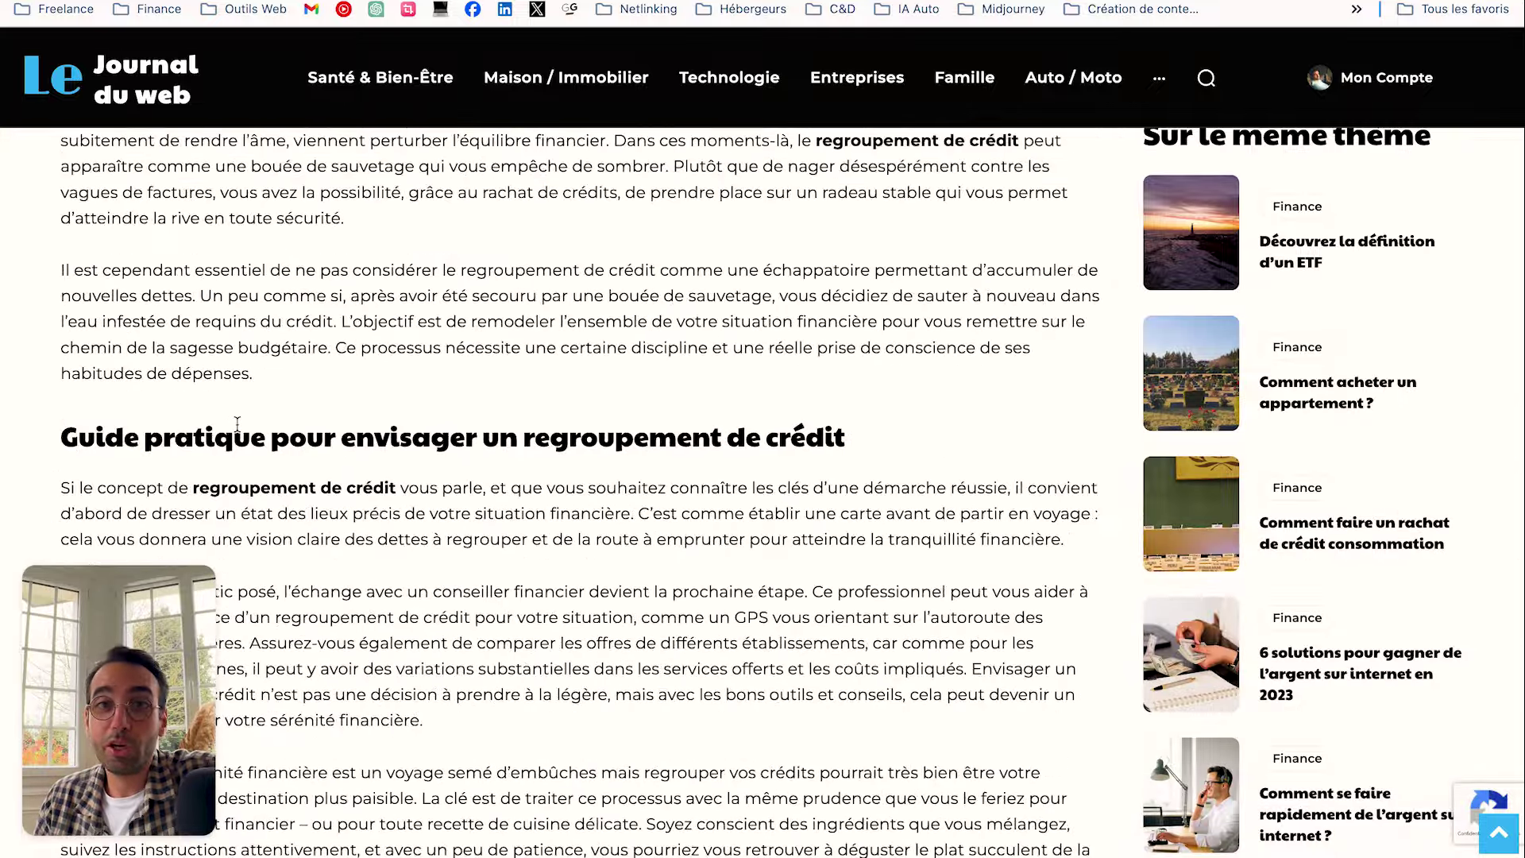
scroll(236, 423, "down", 4)
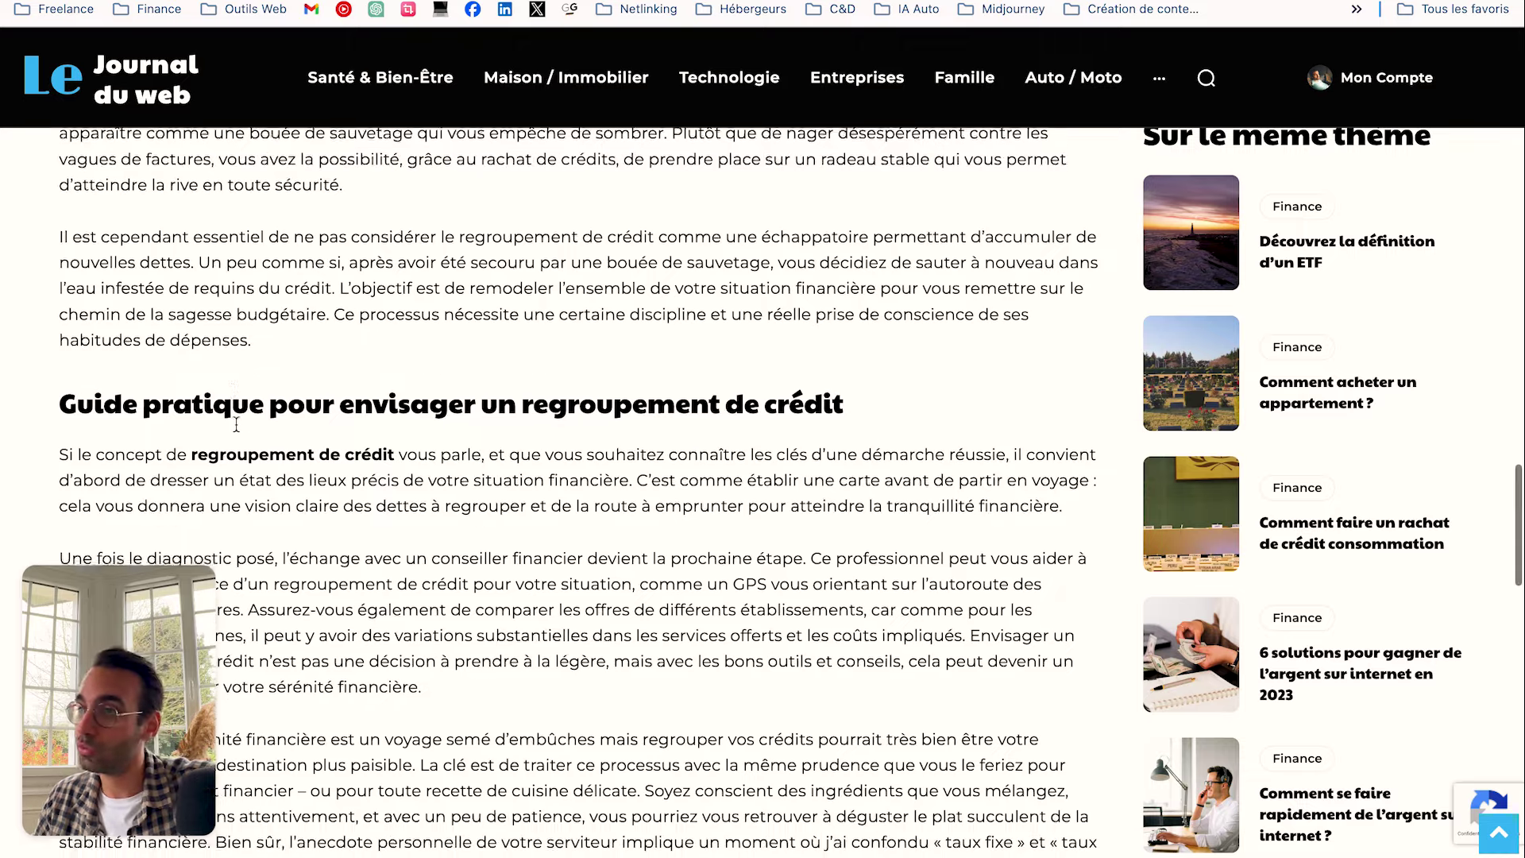
scroll(236, 424, "down", 2)
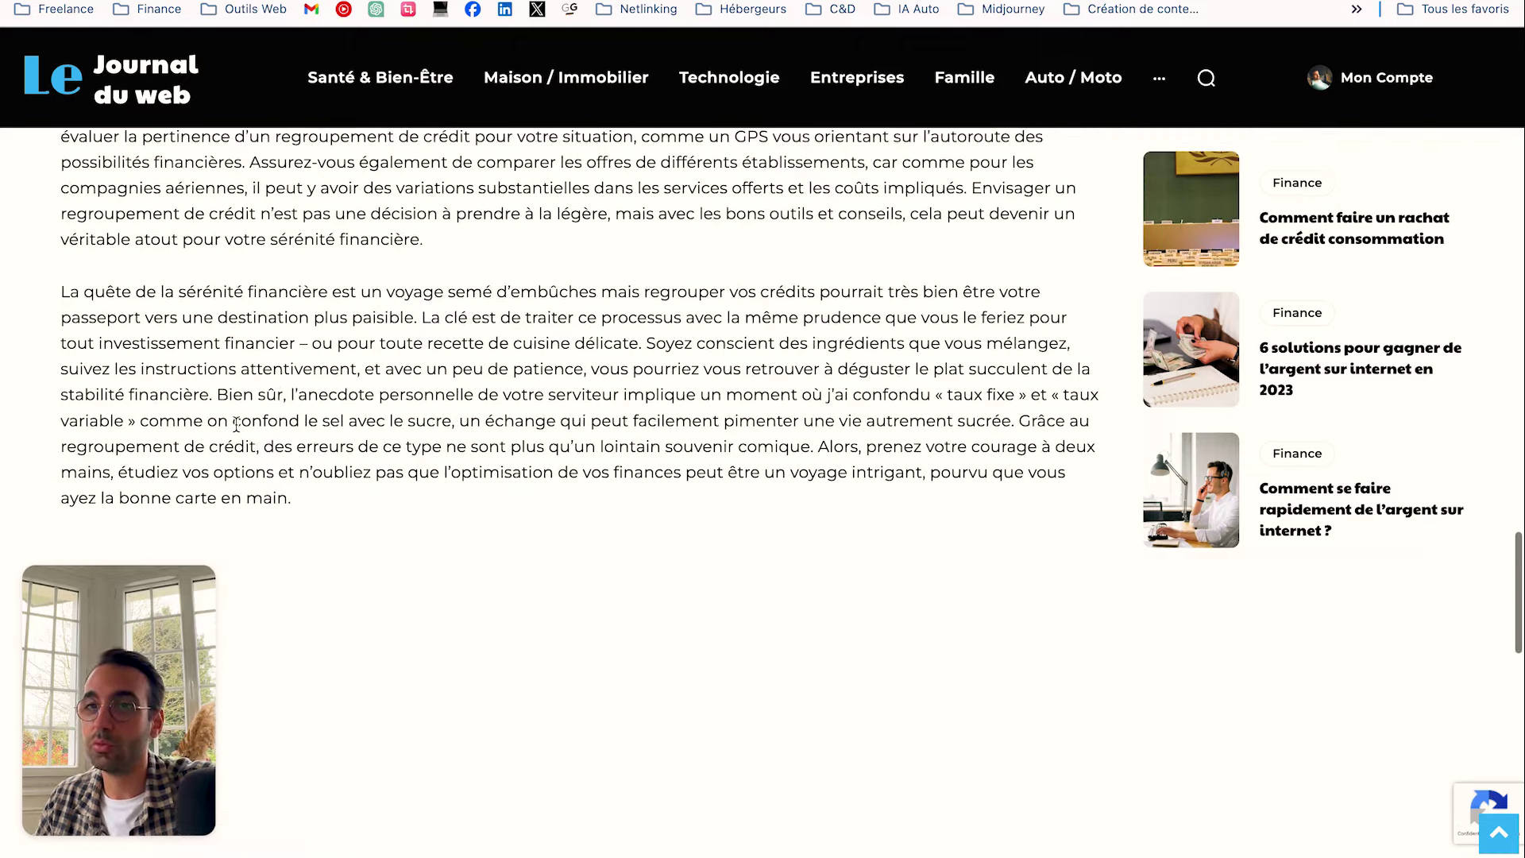
scroll(539, 368, "down", 5)
scroll(145, 291, "up", 3)
left_click_drag(62, 210, 532, 427)
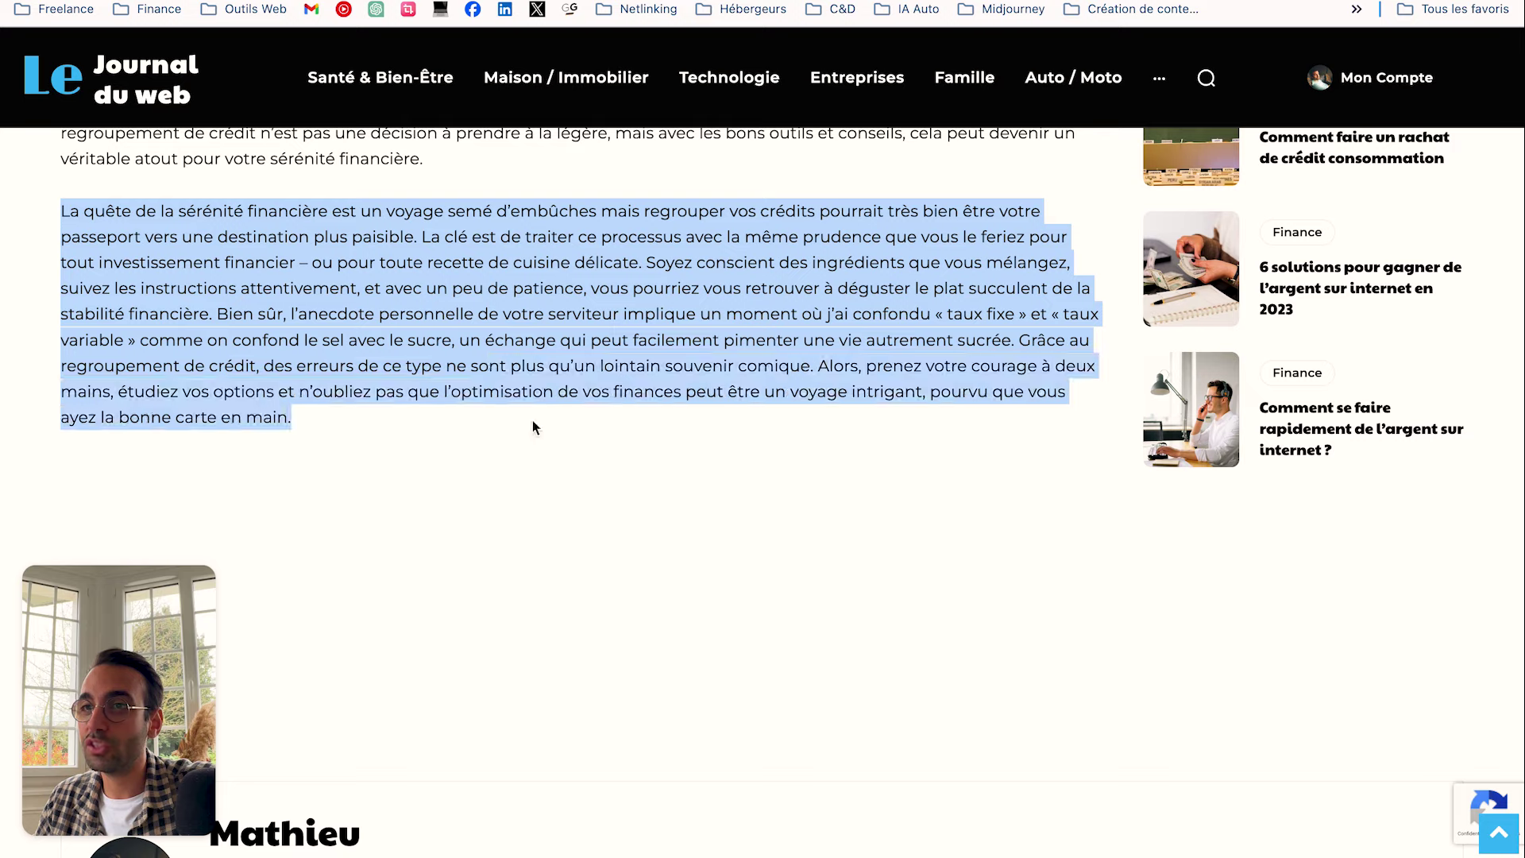
scroll(556, 465, "down", 1)
left_click(556, 467)
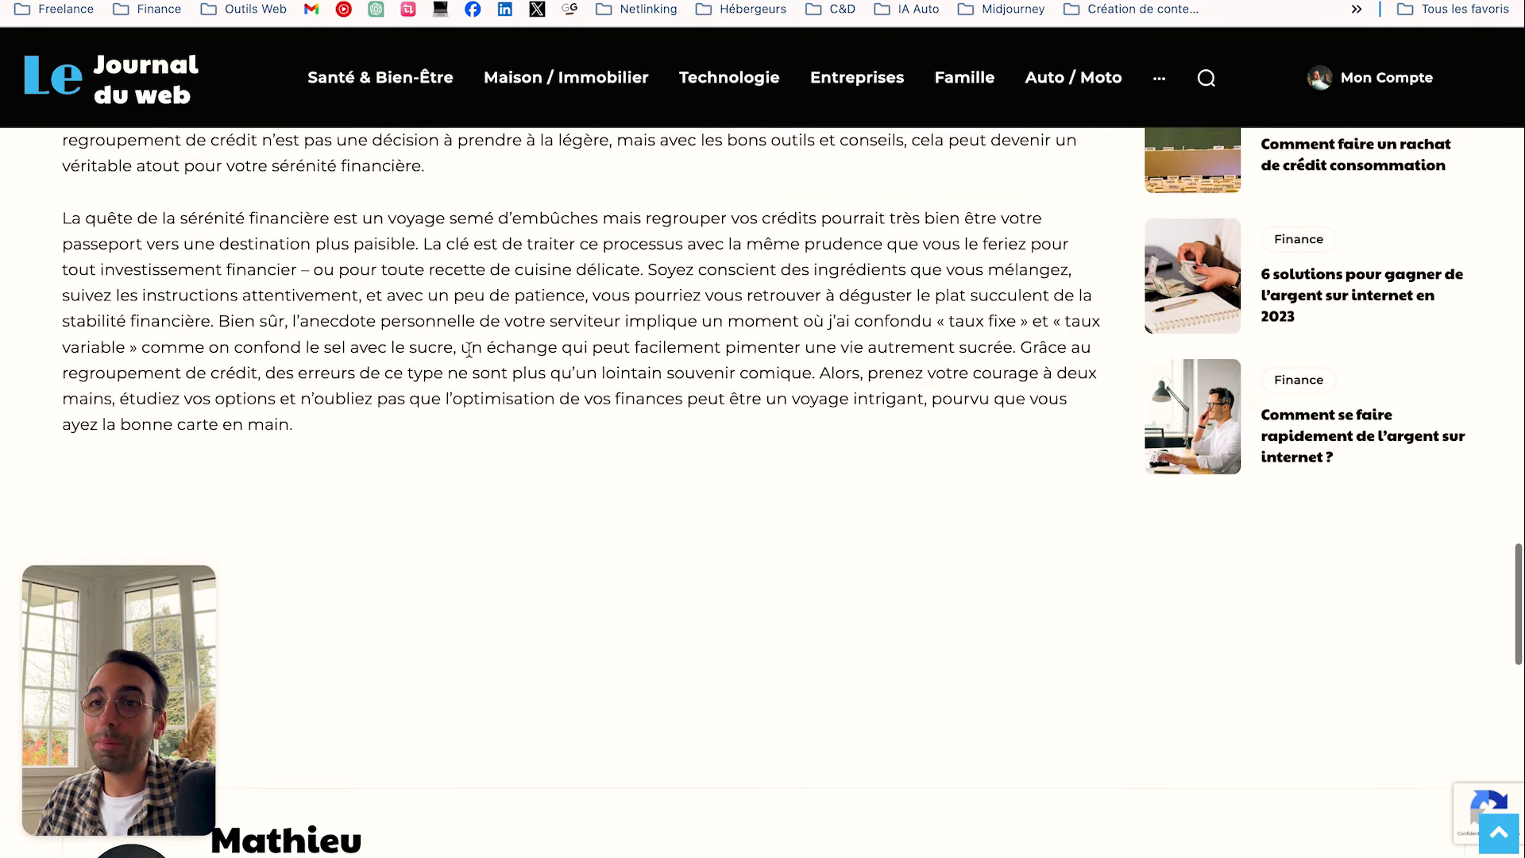
scroll(358, 374, "up", 1)
left_click_drag(64, 228, 238, 245)
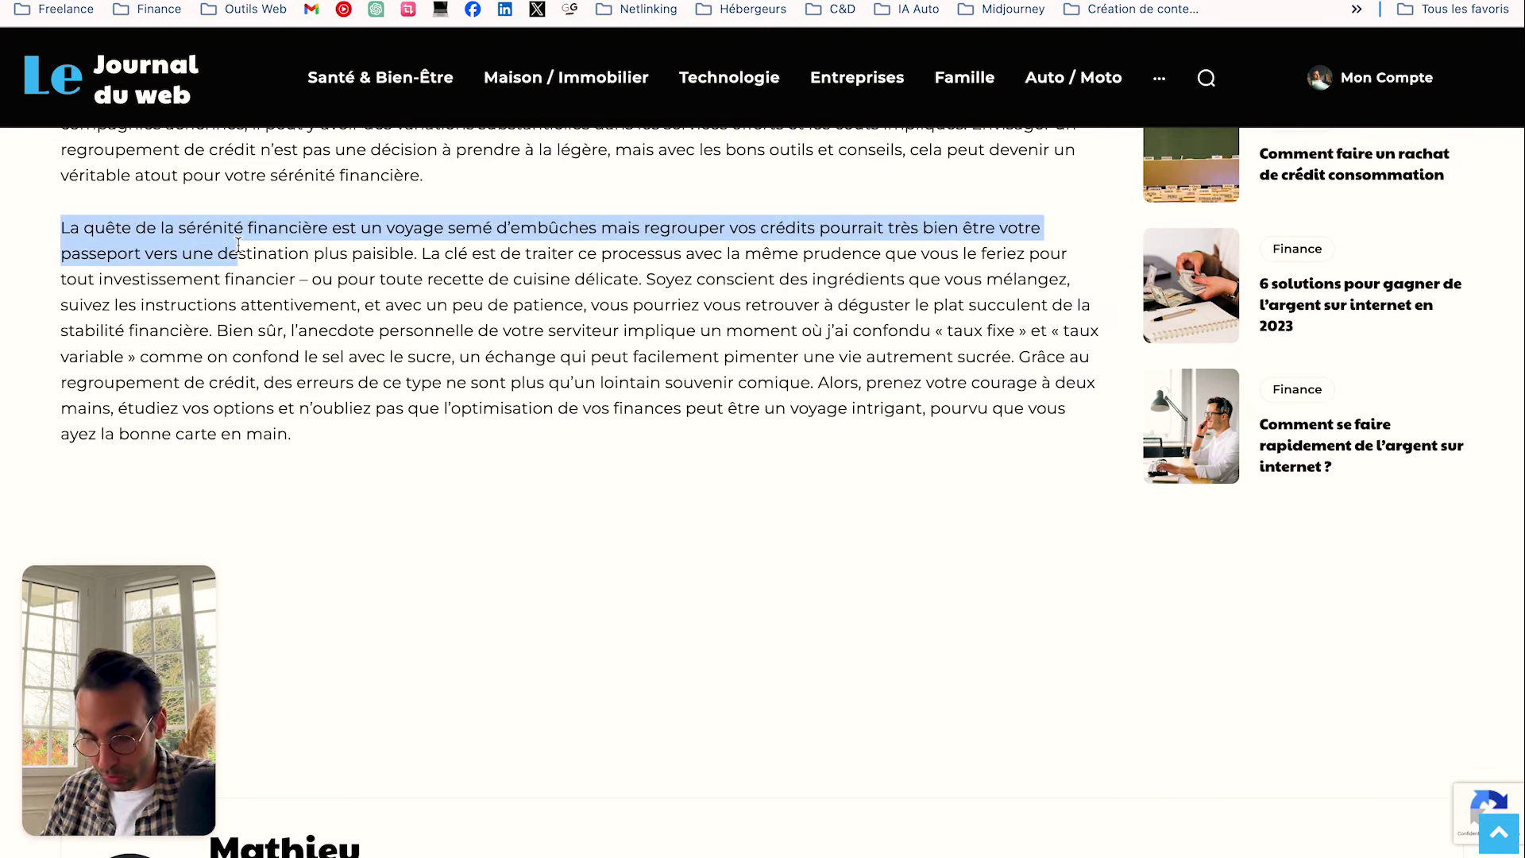
Search the article page for "conclu" and clear the search text
key("super+f")
type("conclius")
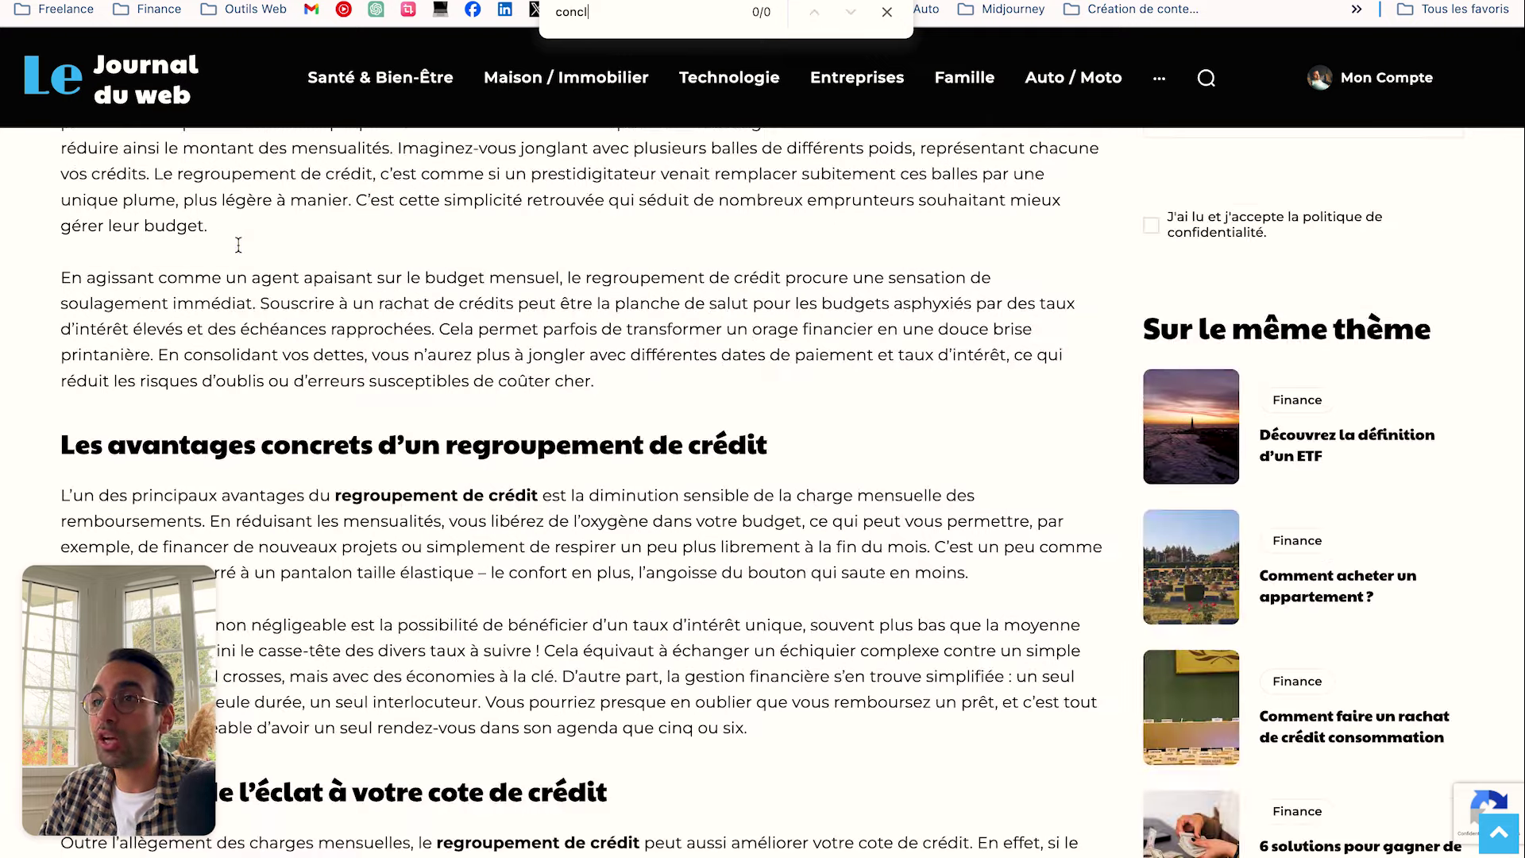
key("BackSpace")
type("lu")
key("BackSpace")
key("BackSpace")
key("BackSpace")
key("BackSpace")
key("BackSpace")
key("BackSpace")
key("BackSpace")
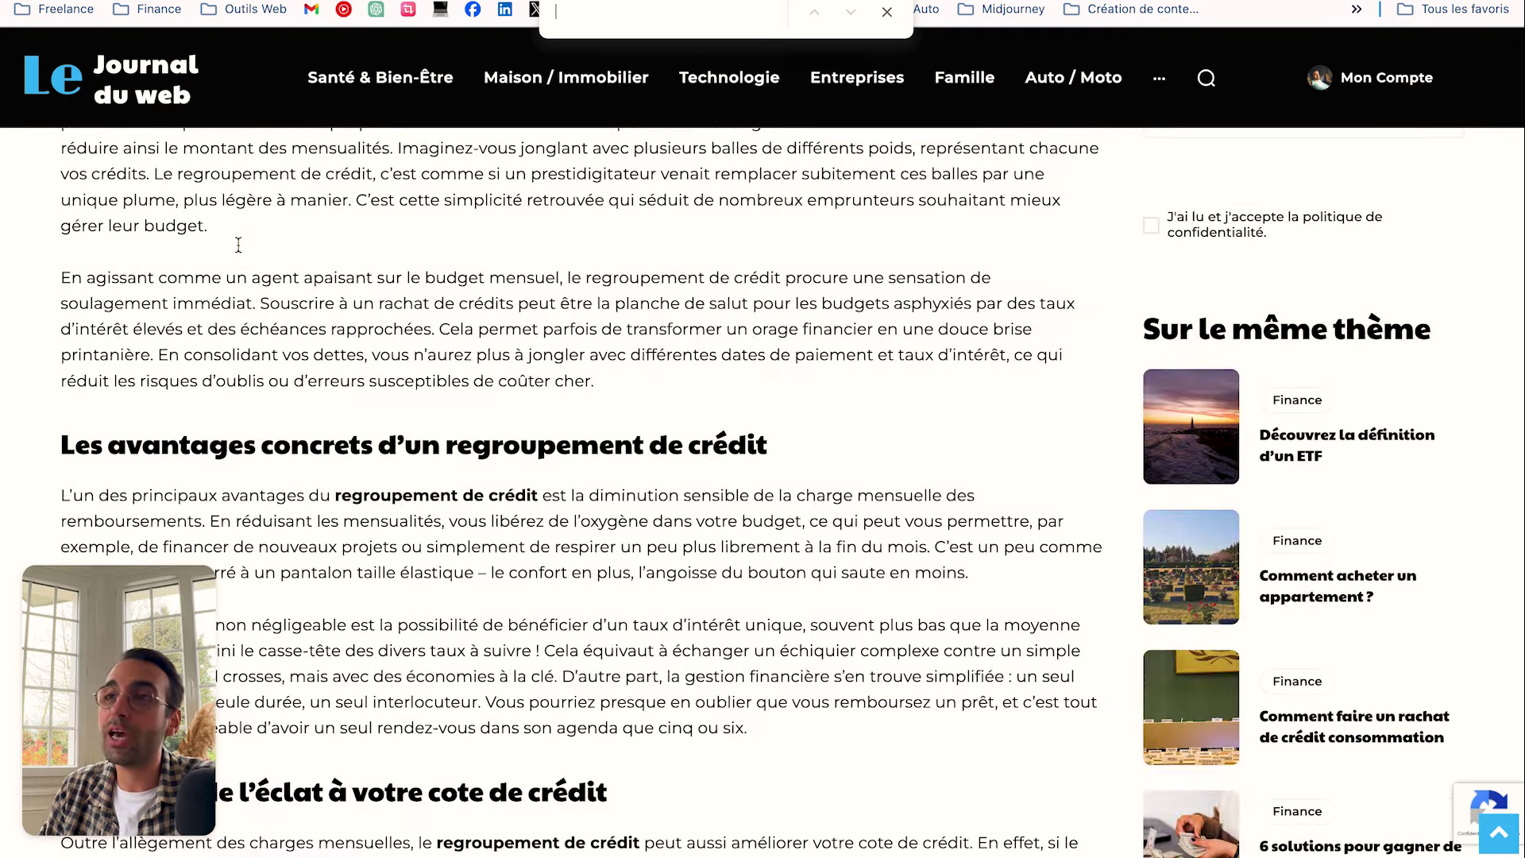
Display the article's heading outline in the SEO extension, highlight its H2 titles, and return to reading the article
scroll(223, 260, "down", 7)
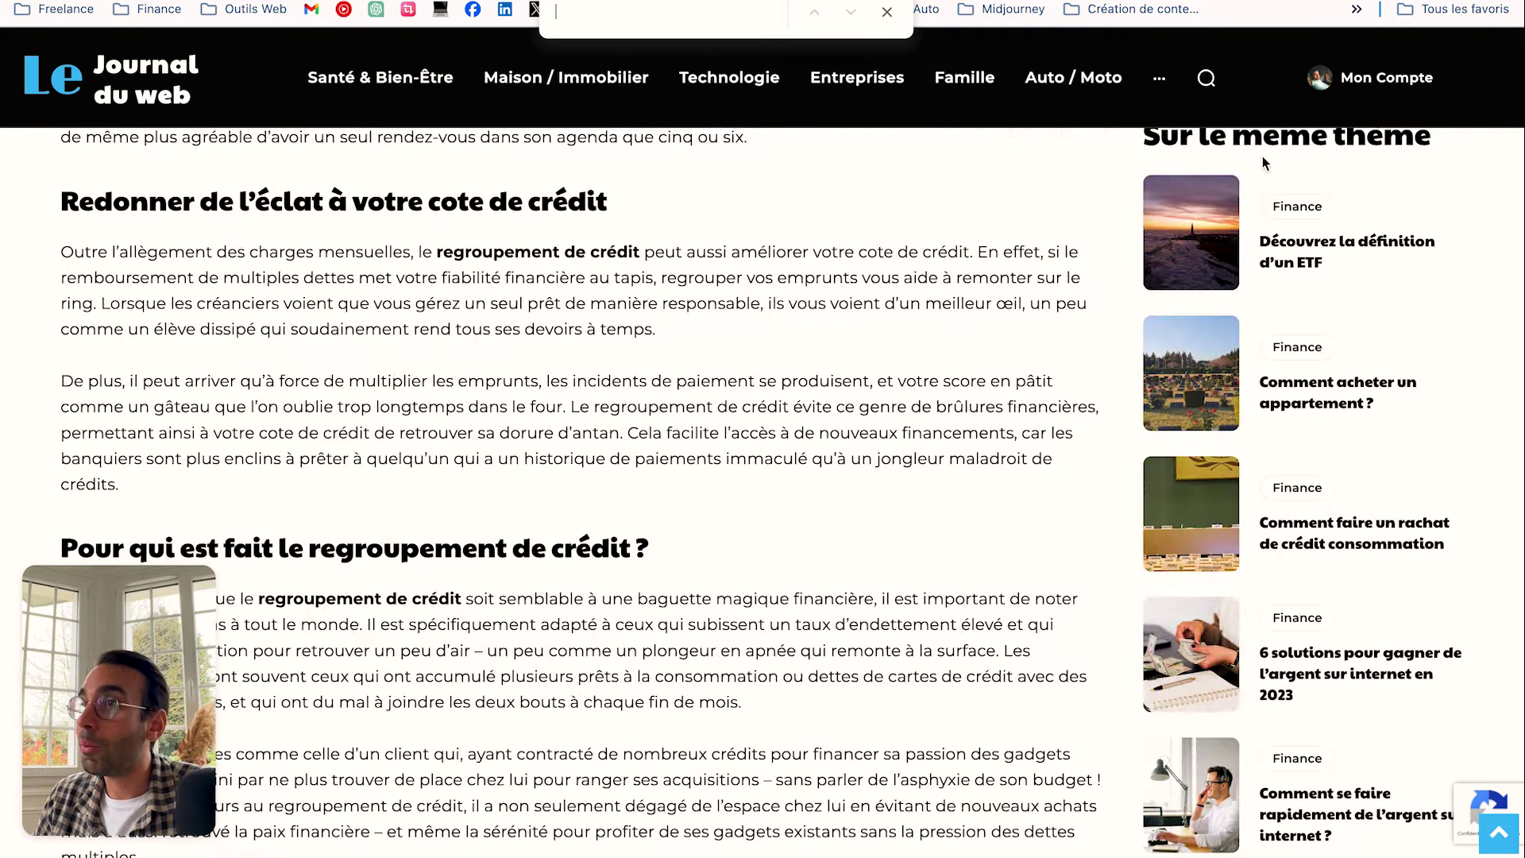
left_click(735, 38)
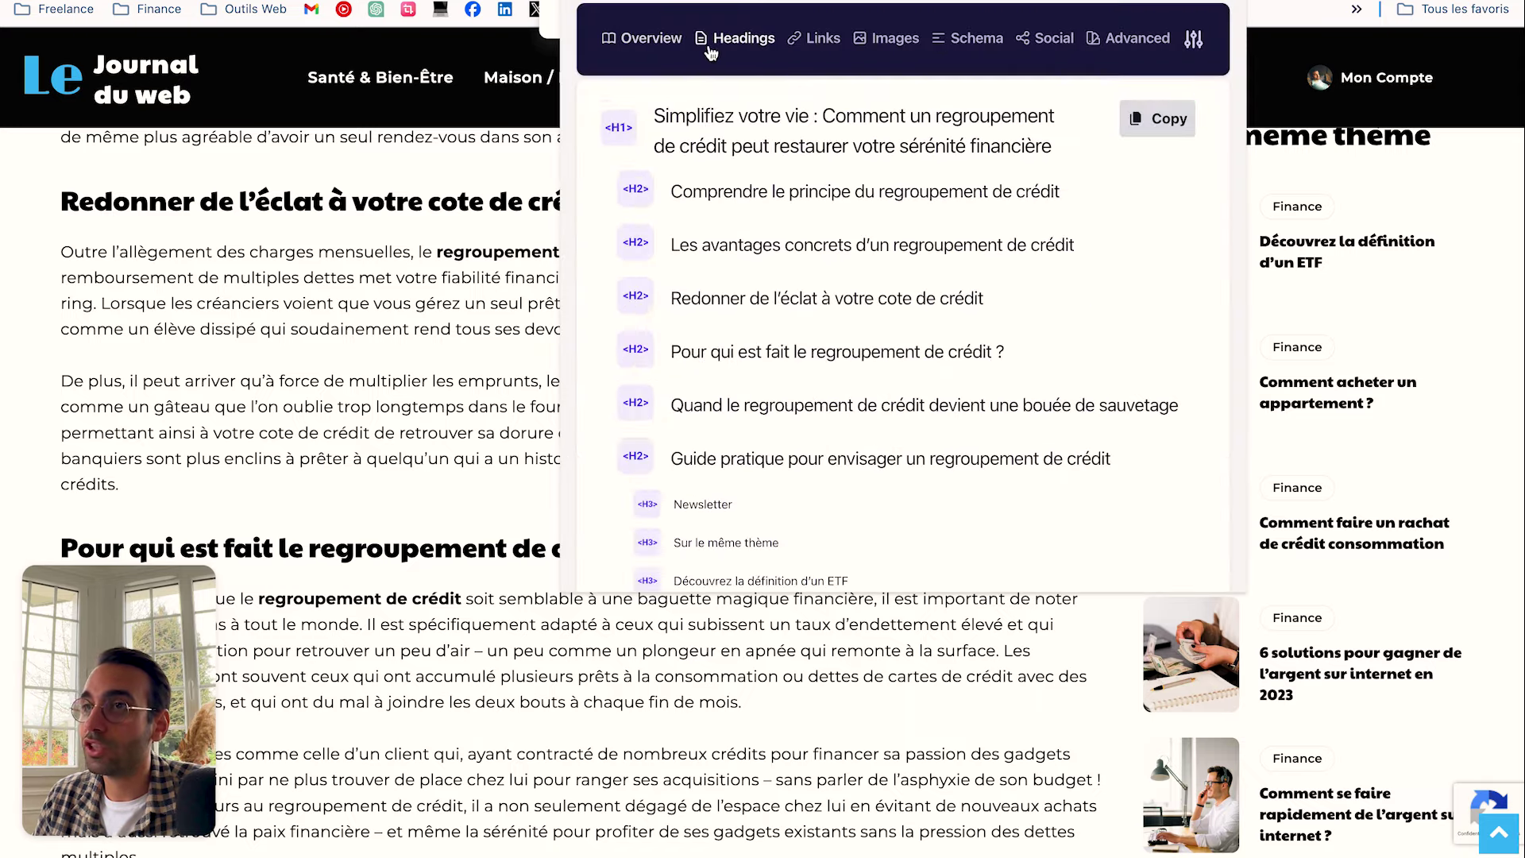
left_click_drag(671, 188, 866, 432)
left_click(198, 246)
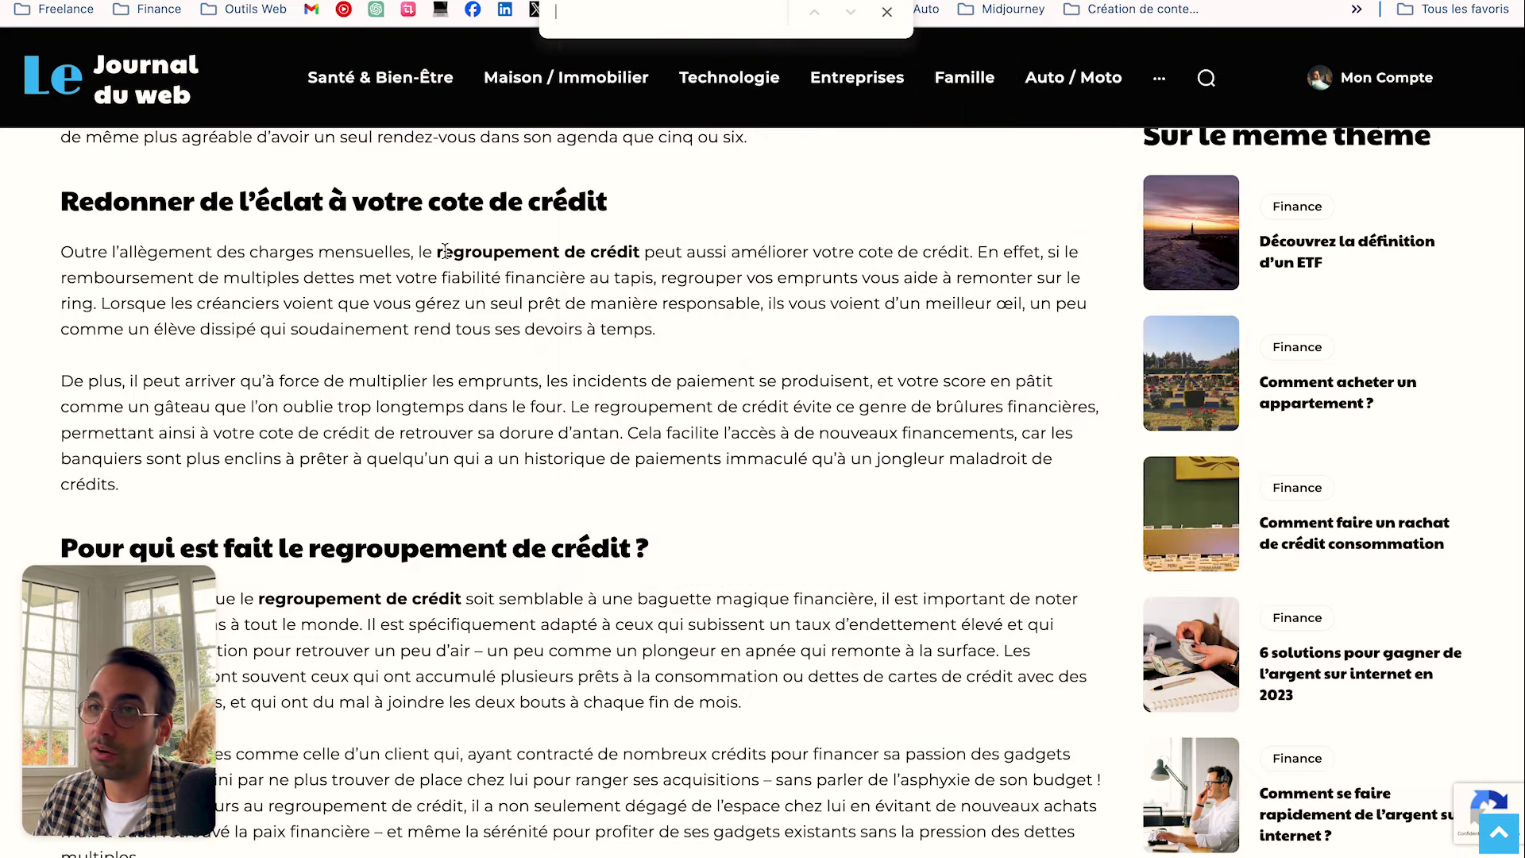
scroll(441, 252, "down", 3)
scroll(441, 252, "down", 6)
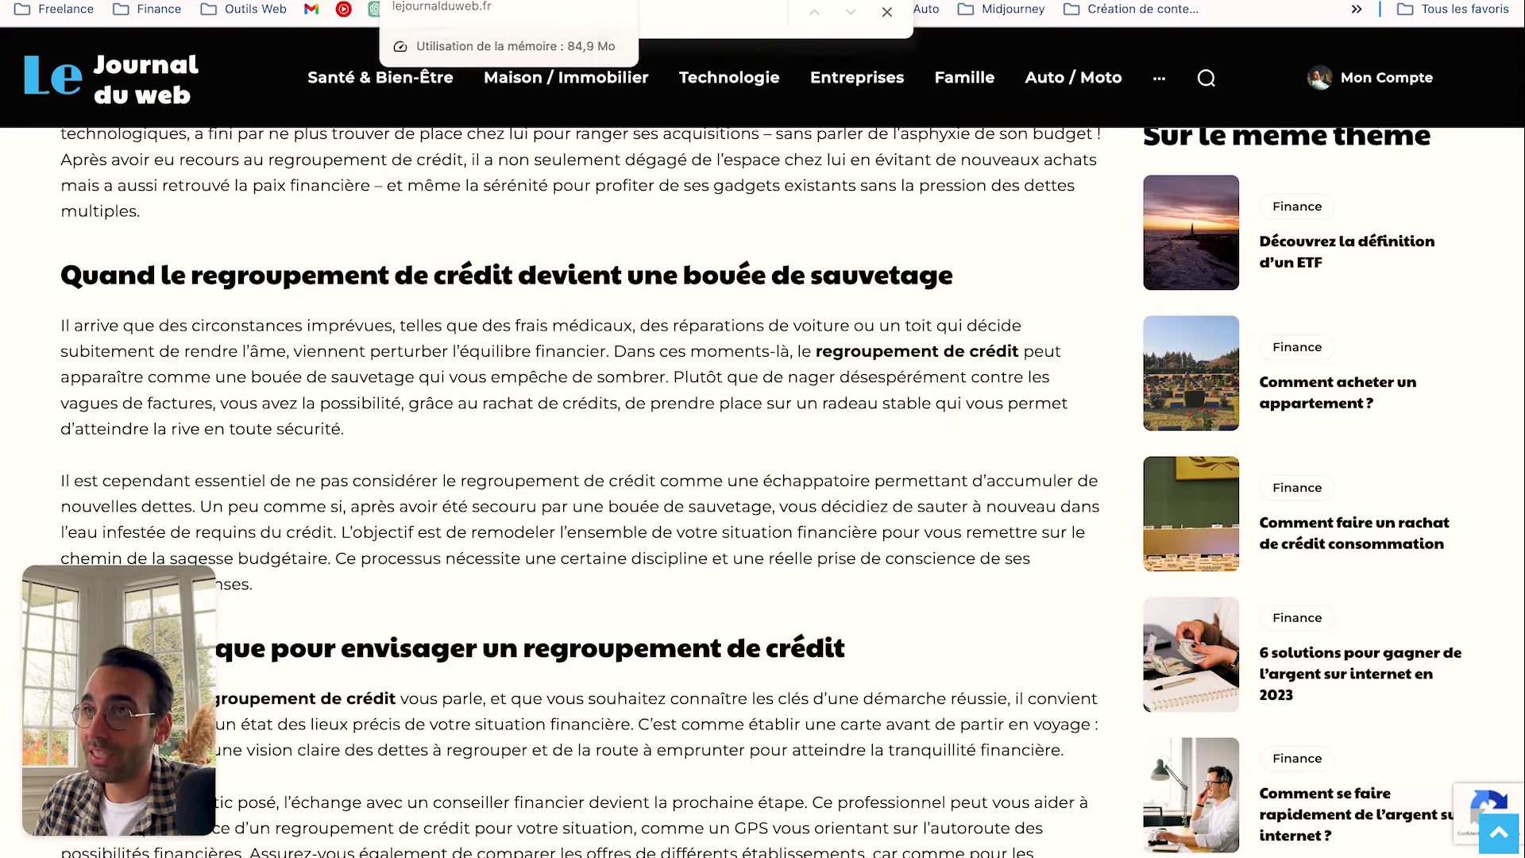
Go back to the beginning of the published article and examine its featured image, photo credit and title
key("ctrl+Tab")
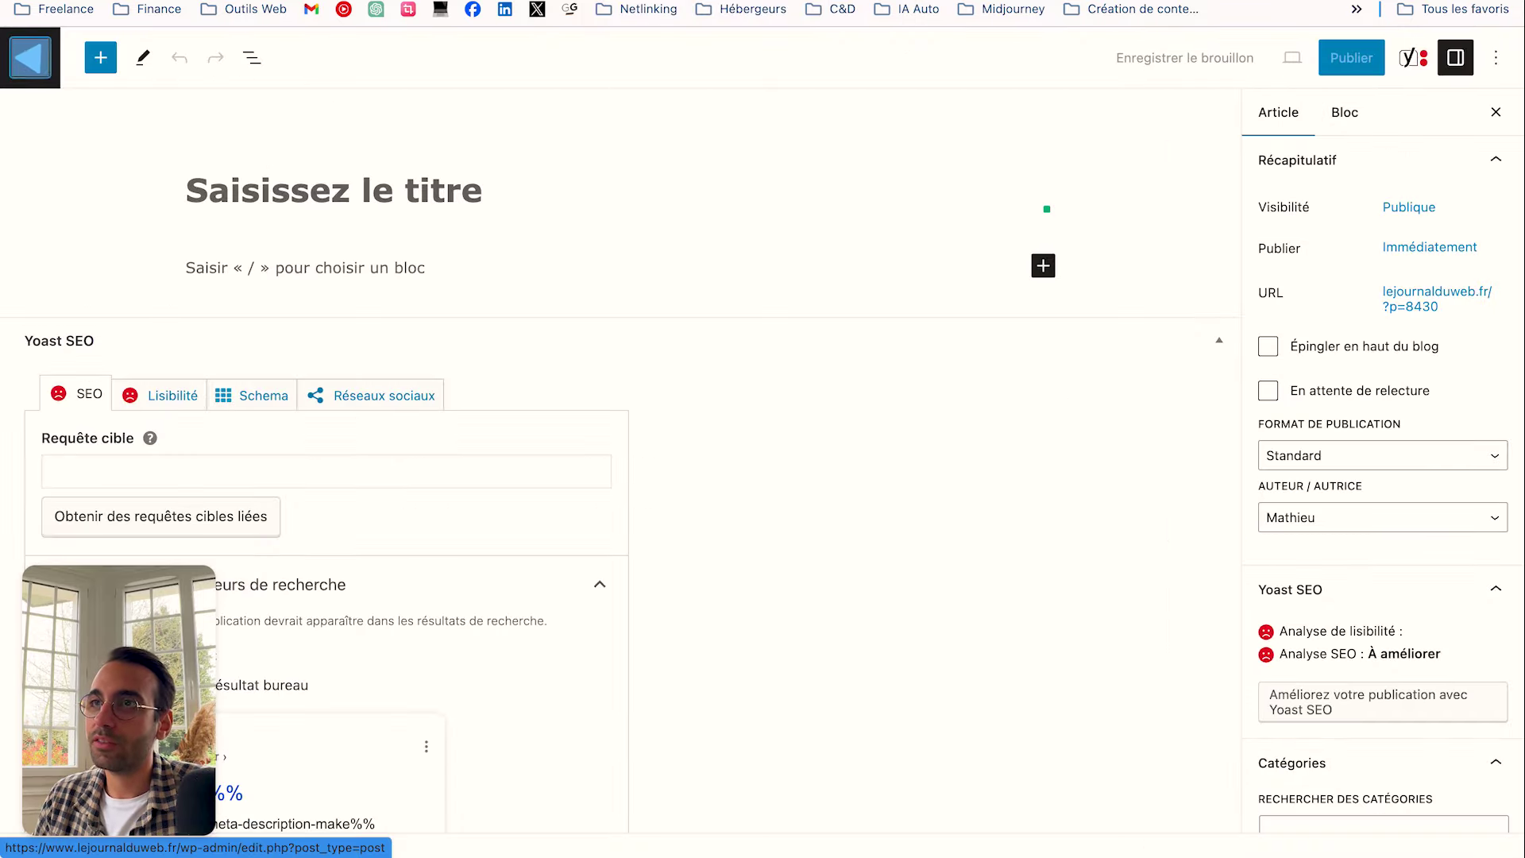
key("ctrl+shift+Tab")
scroll(531, 204, "up", 15)
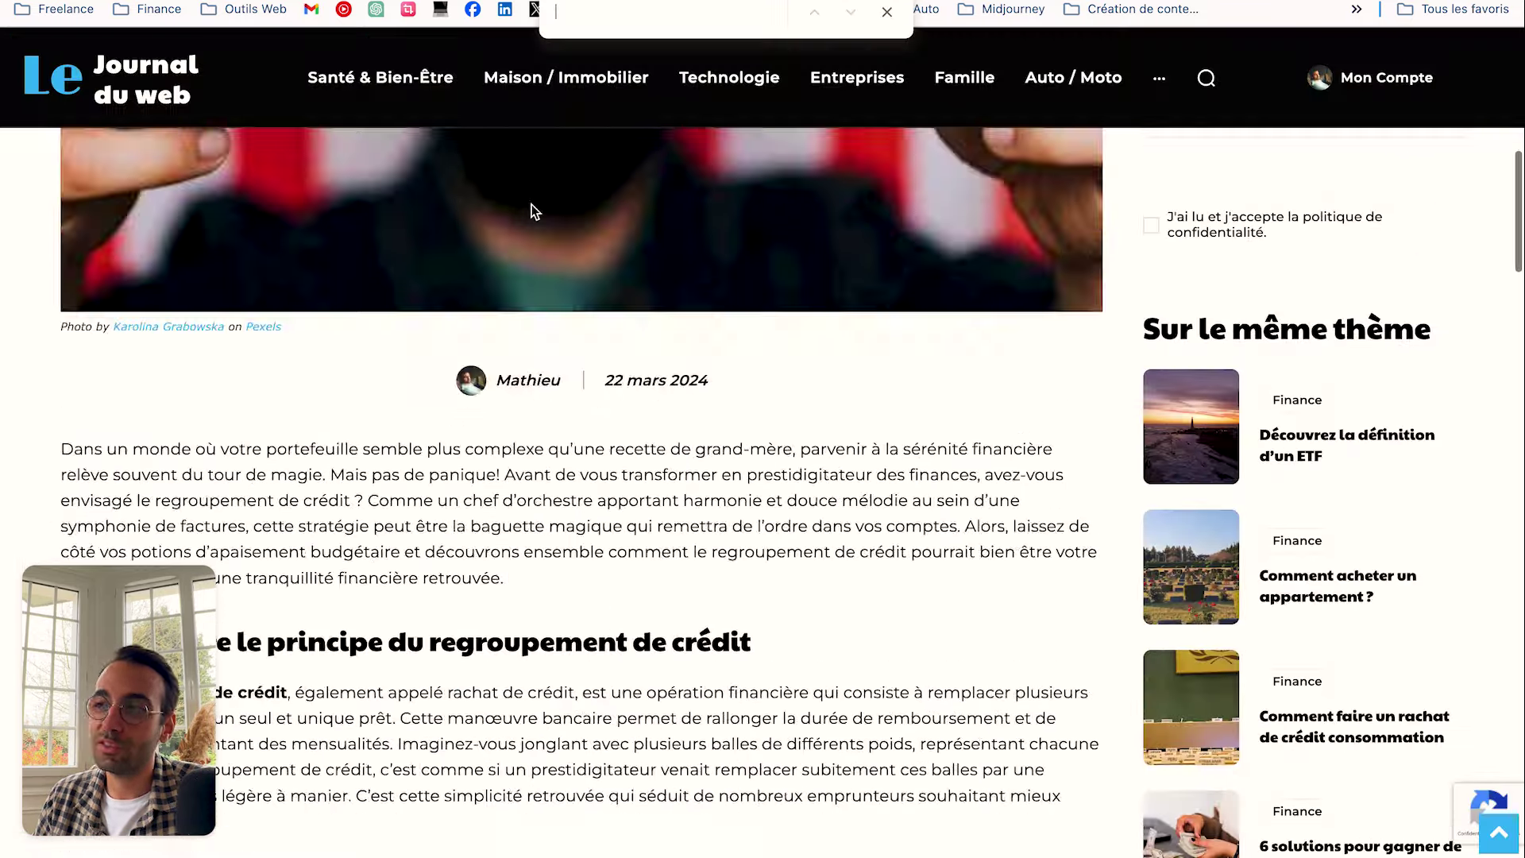
scroll(899, 526, "down", 2)
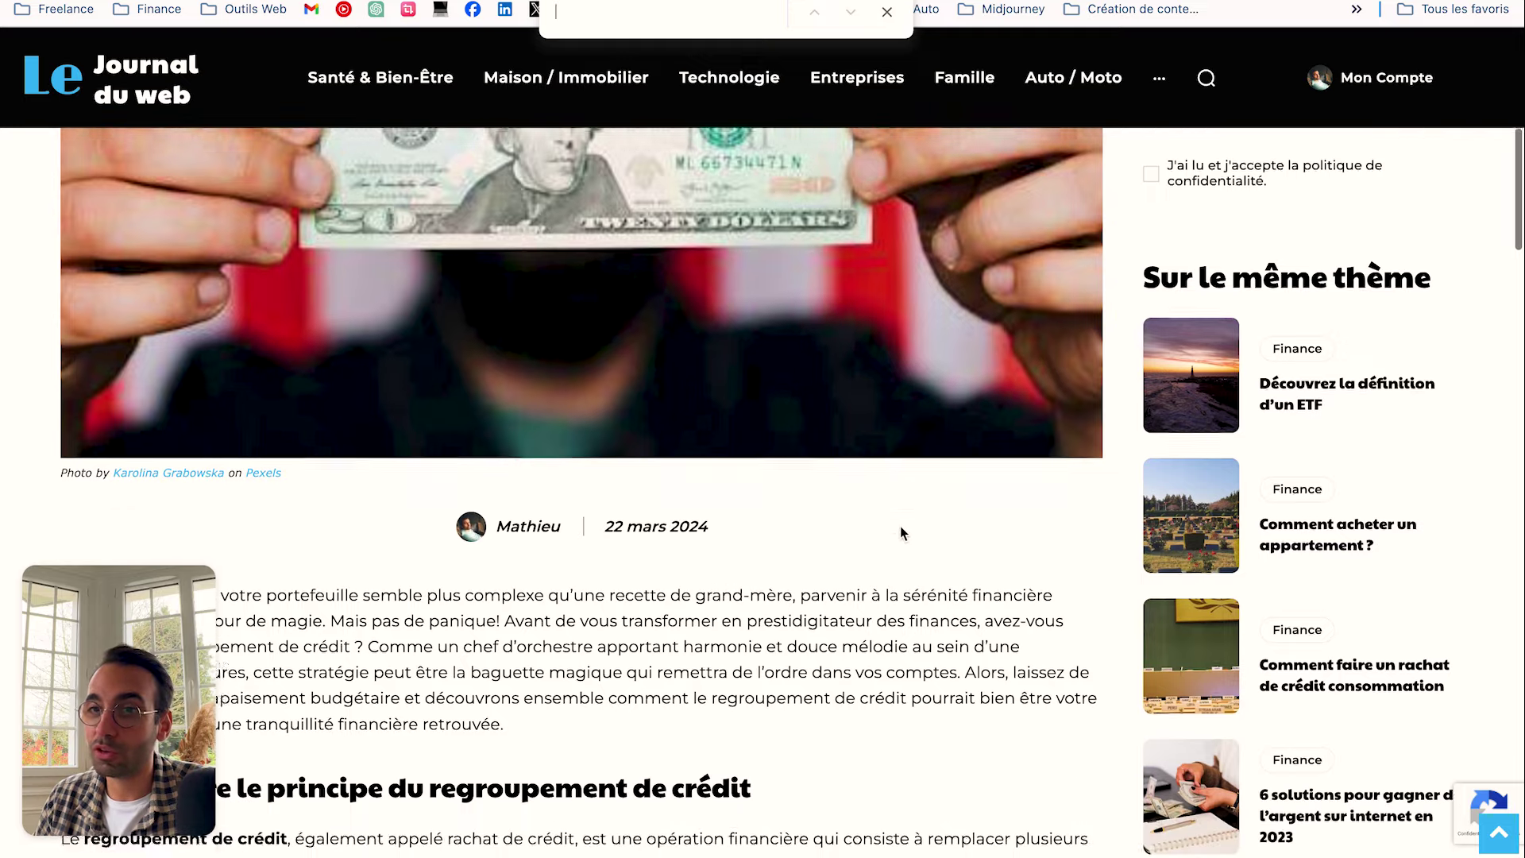
scroll(901, 533, "up", 1)
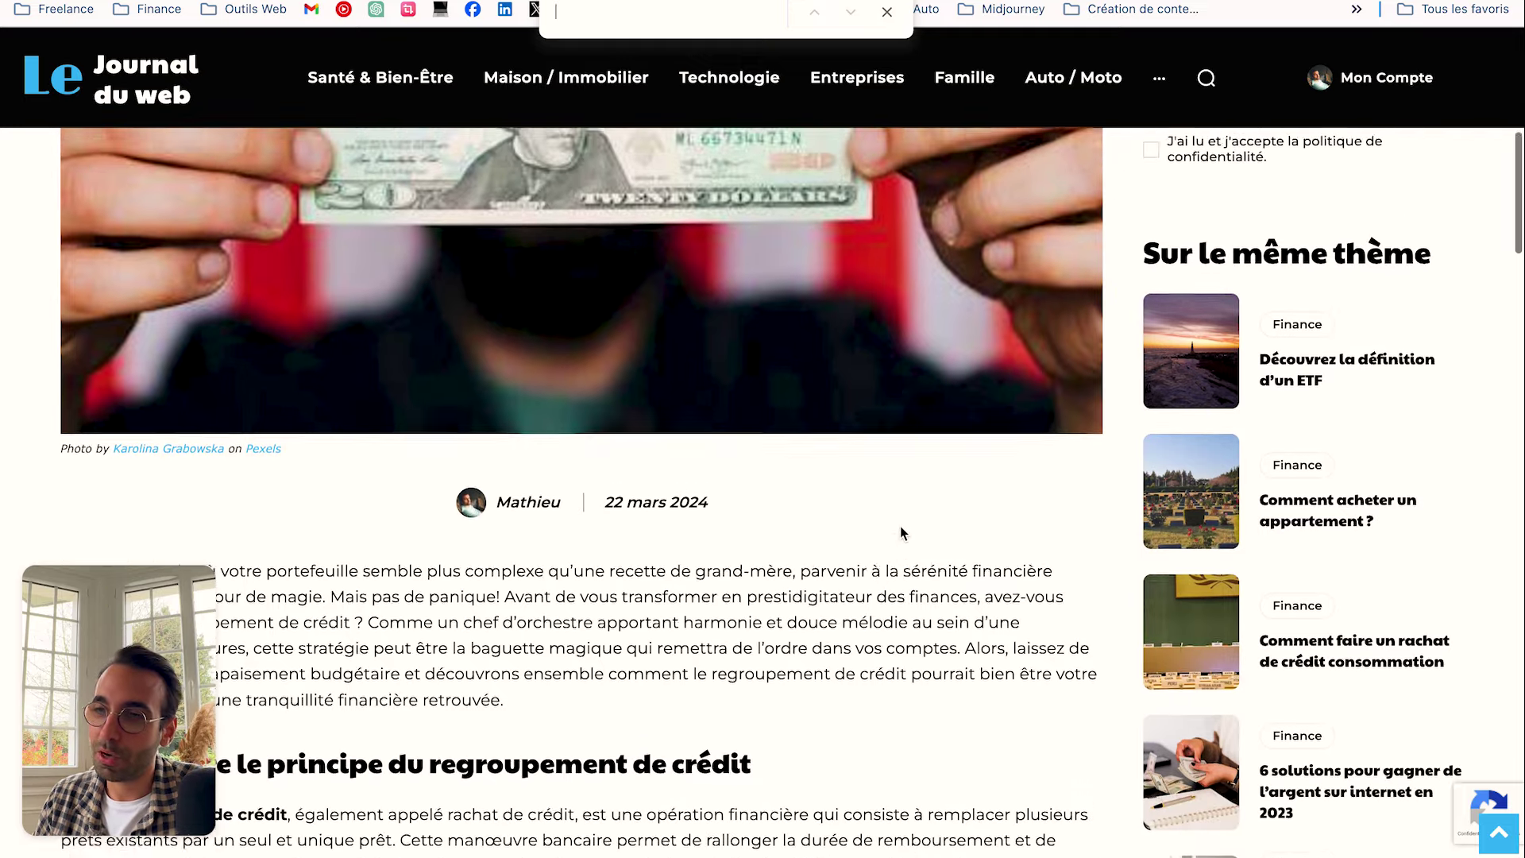
scroll(804, 496, "up", 6)
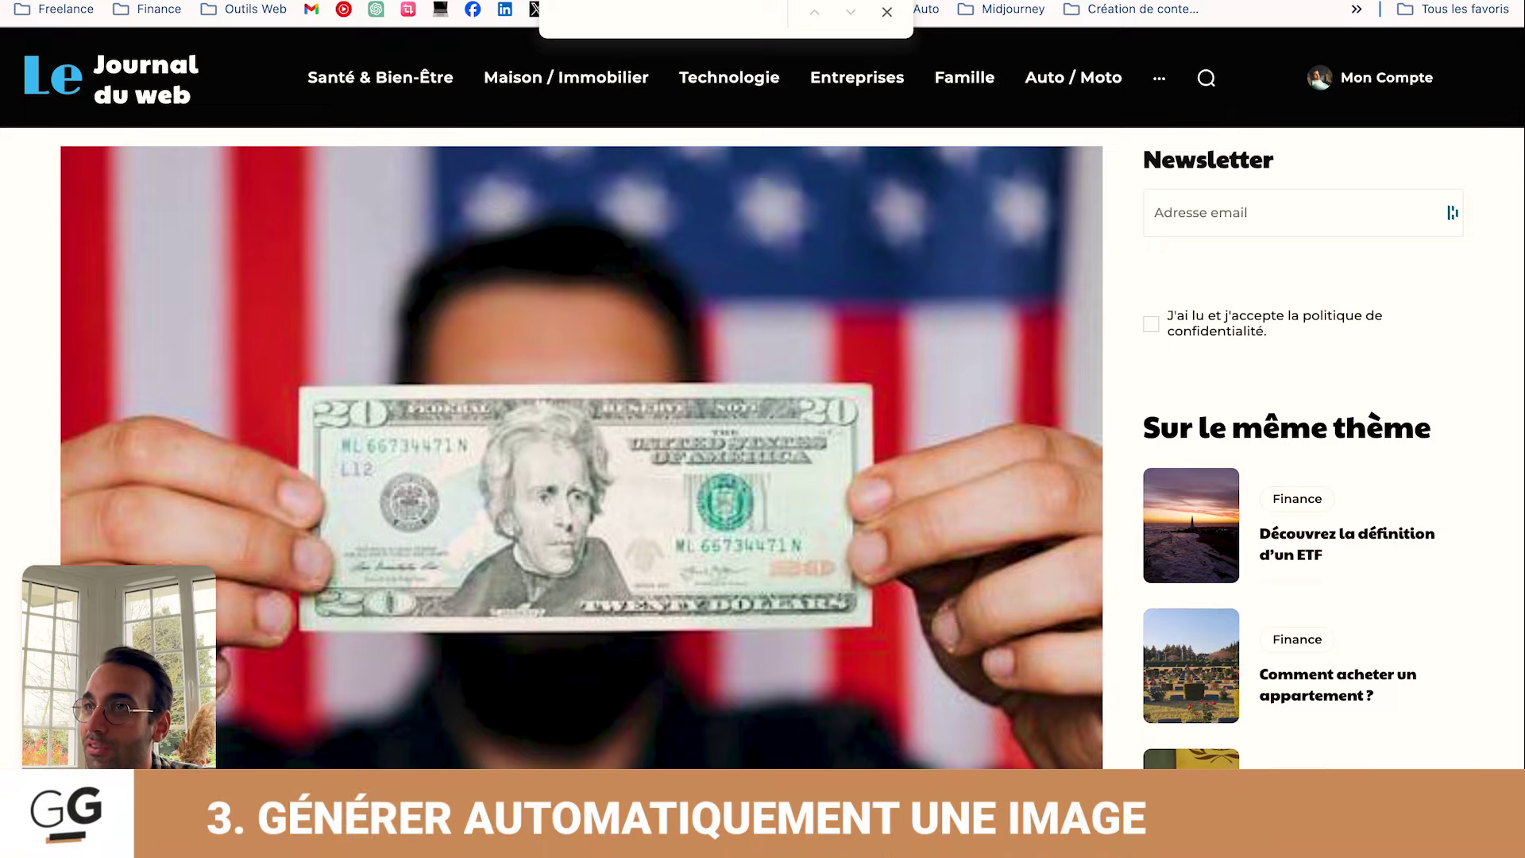
scroll(572, 417, "down", 8)
scroll(572, 417, "up", 12)
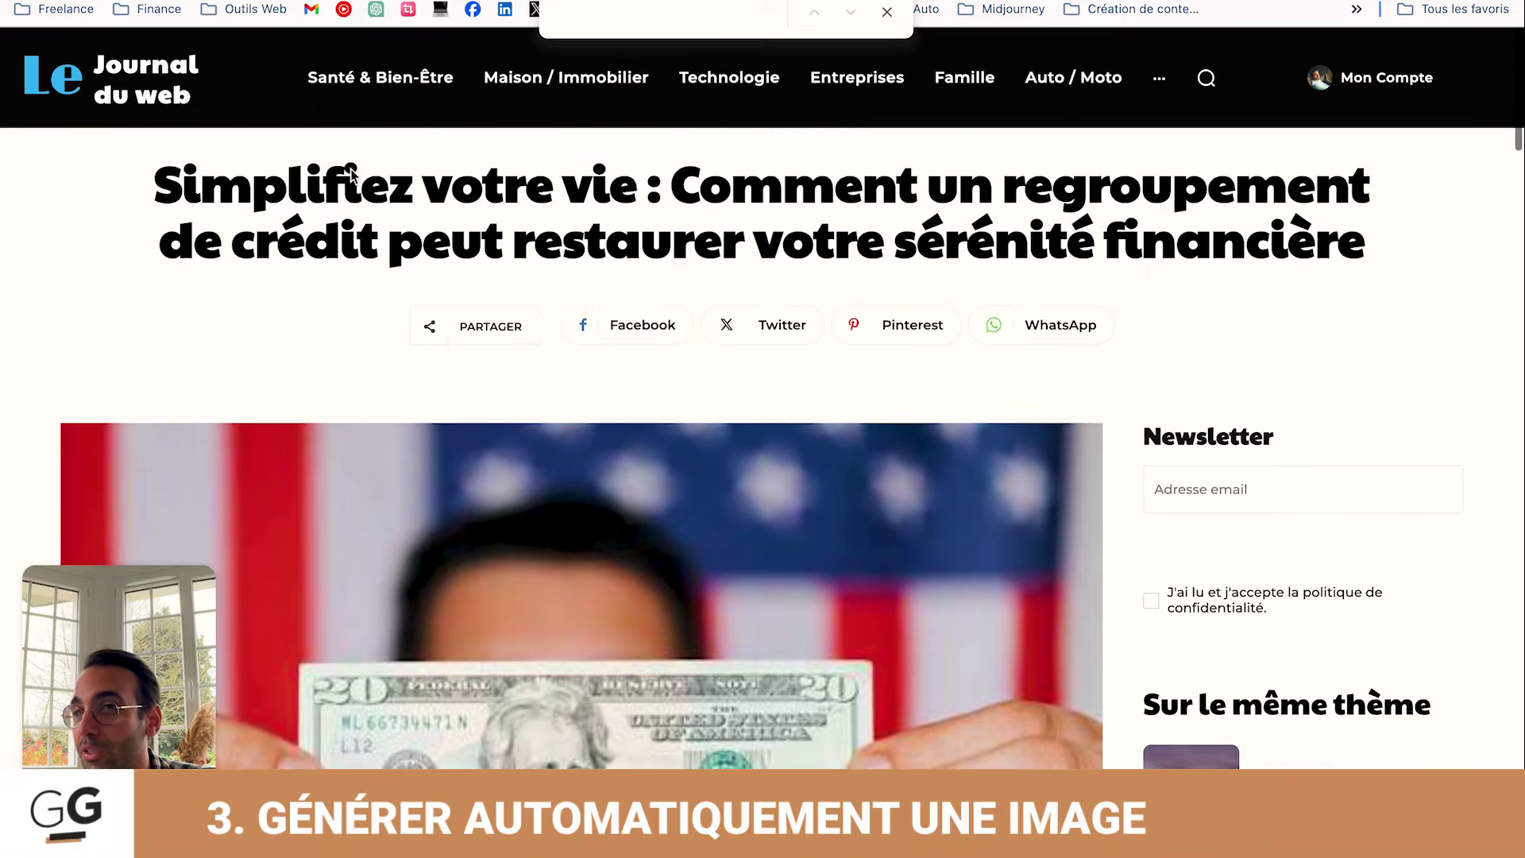
triple_click(993, 229)
scroll(575, 445, "down", 3)
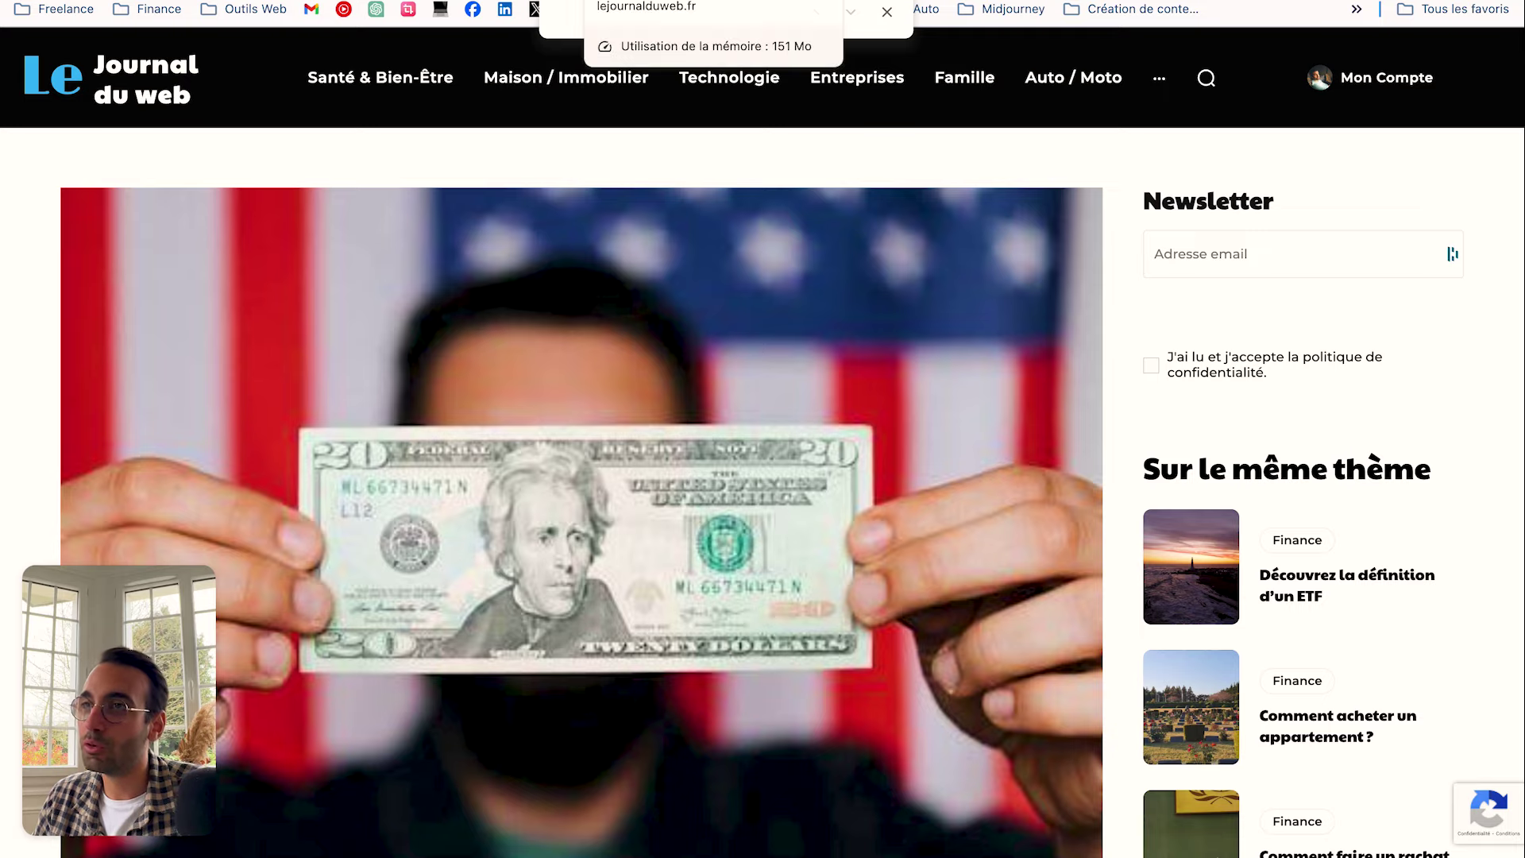
Switch to the WordPress admin's article list, check the article thumbnails and open the Auto Featured Image plugin's settings
left_click(620, 0)
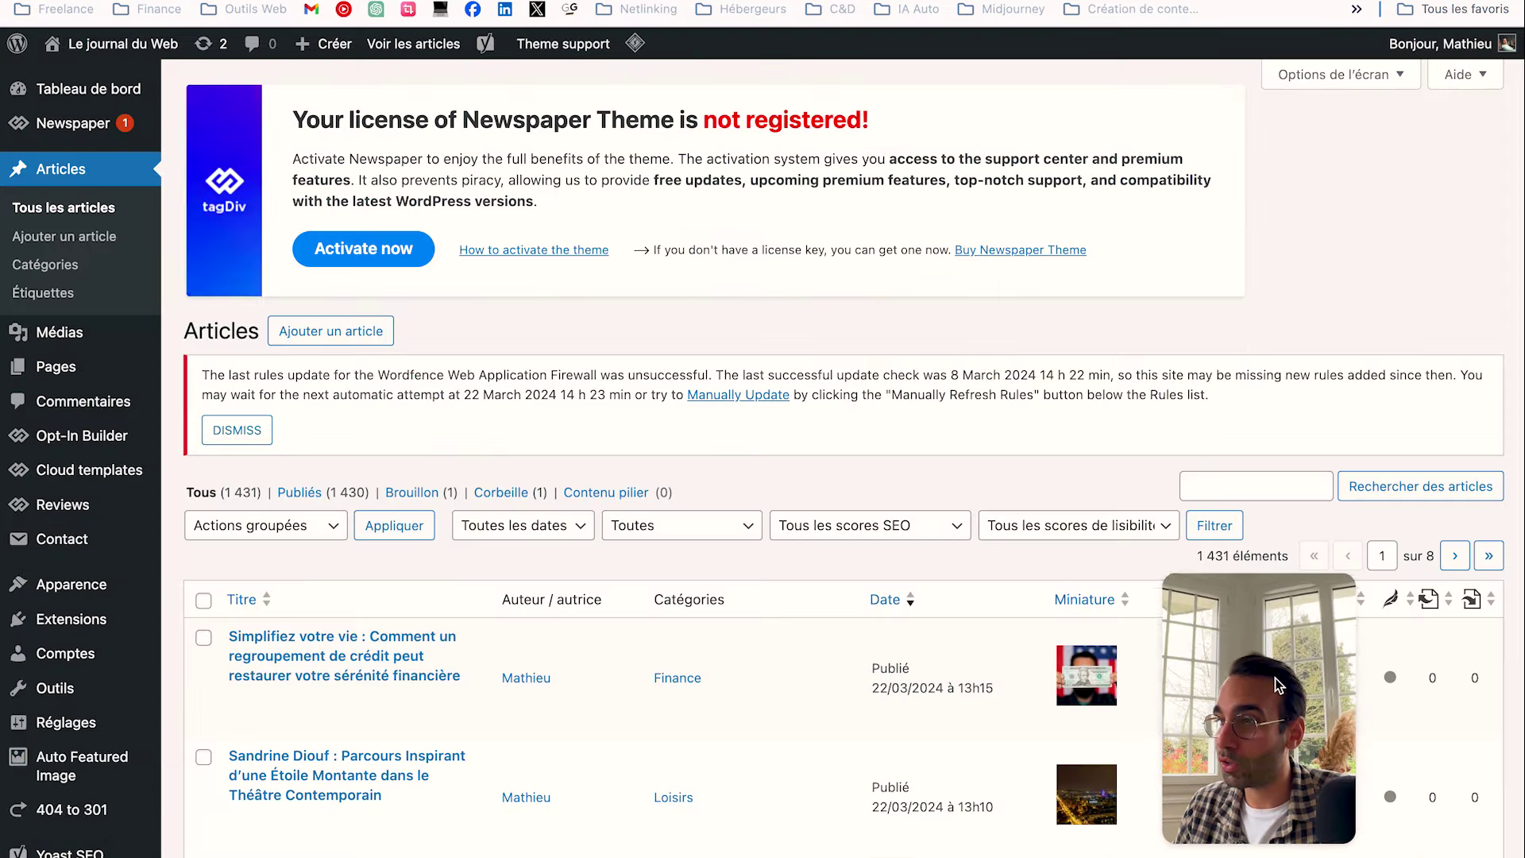
scroll(173, 573, "down", 3)
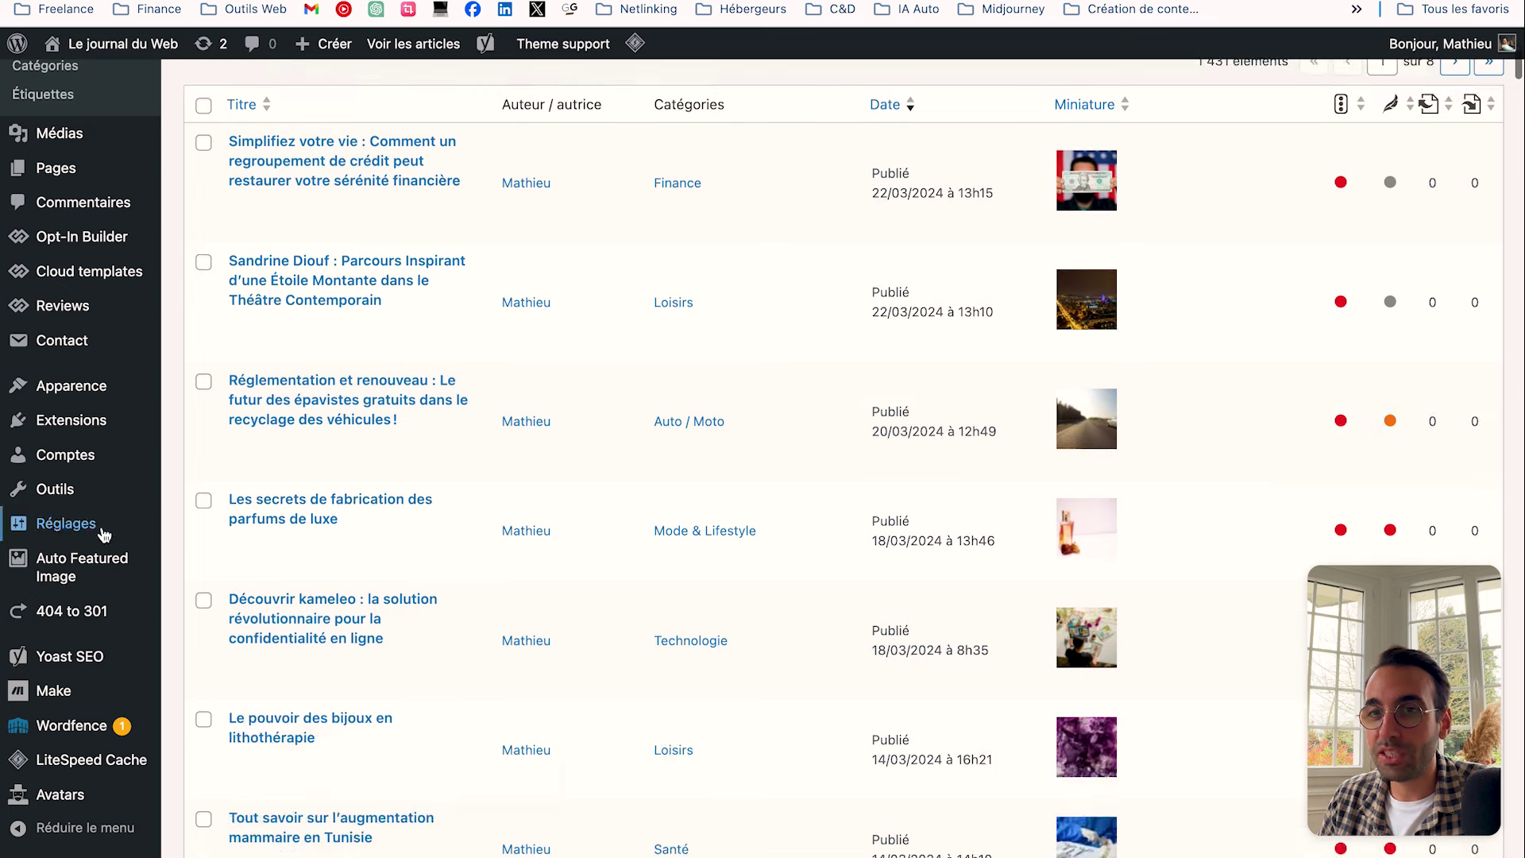
mouse_move(83, 572)
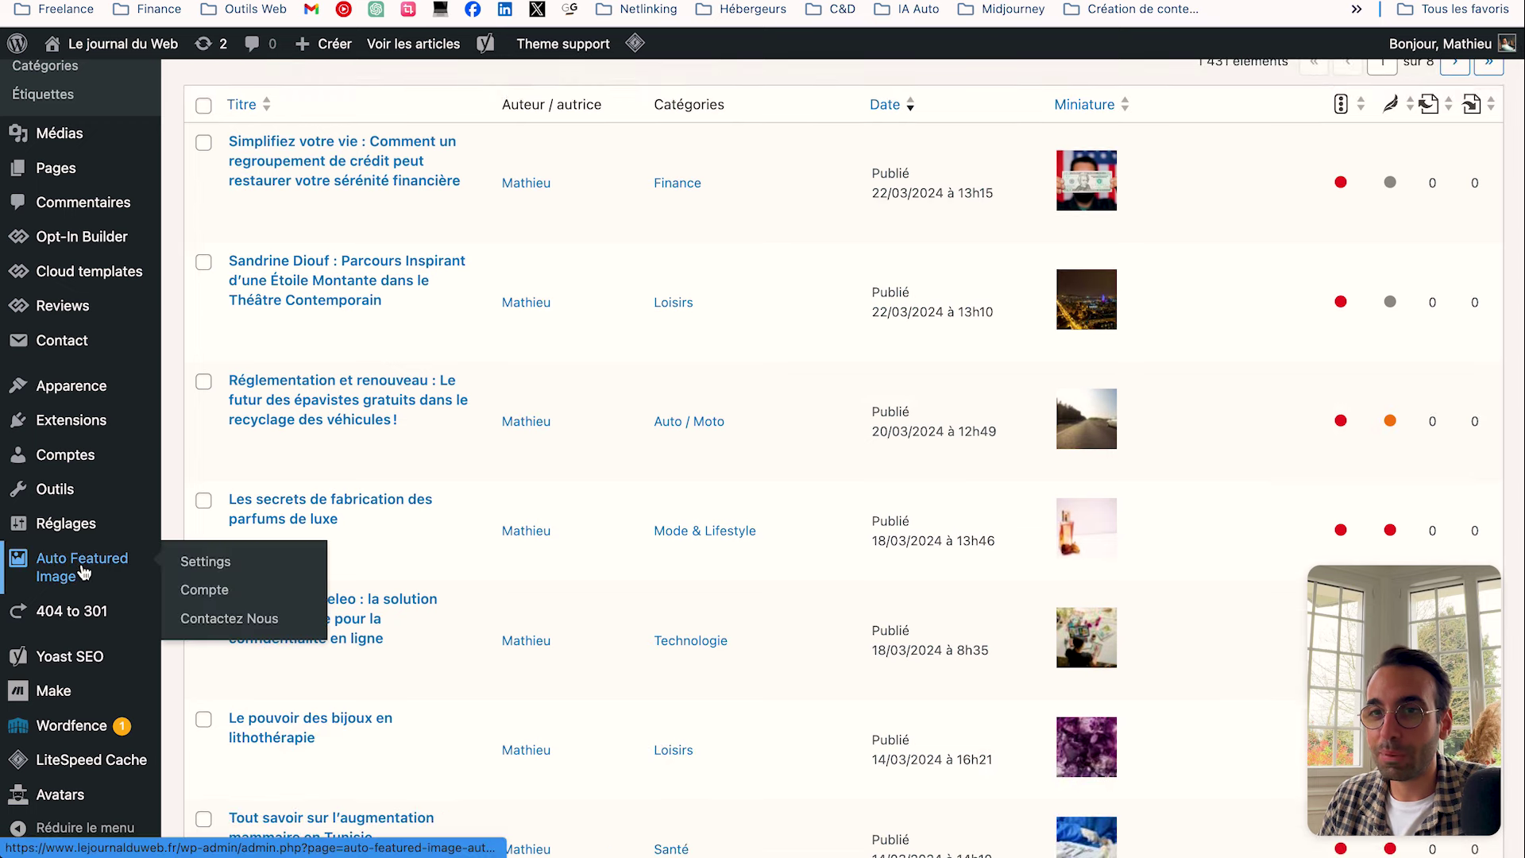
left_click(123, 578)
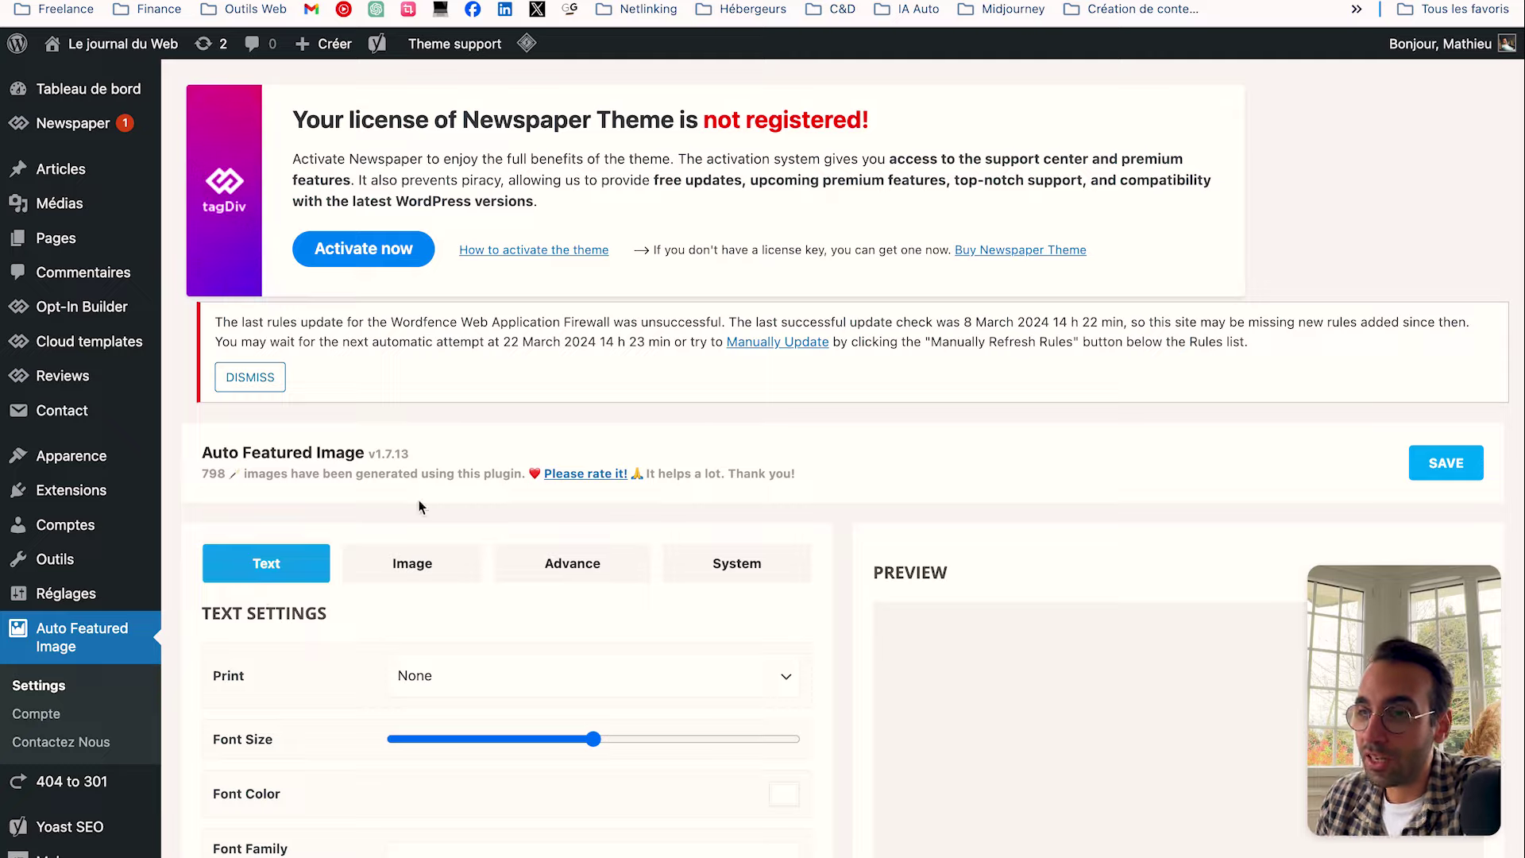
Review the Auto Featured Image plugin's text settings and its background settings, including Image Source and Query
scroll(420, 507, "down", 10)
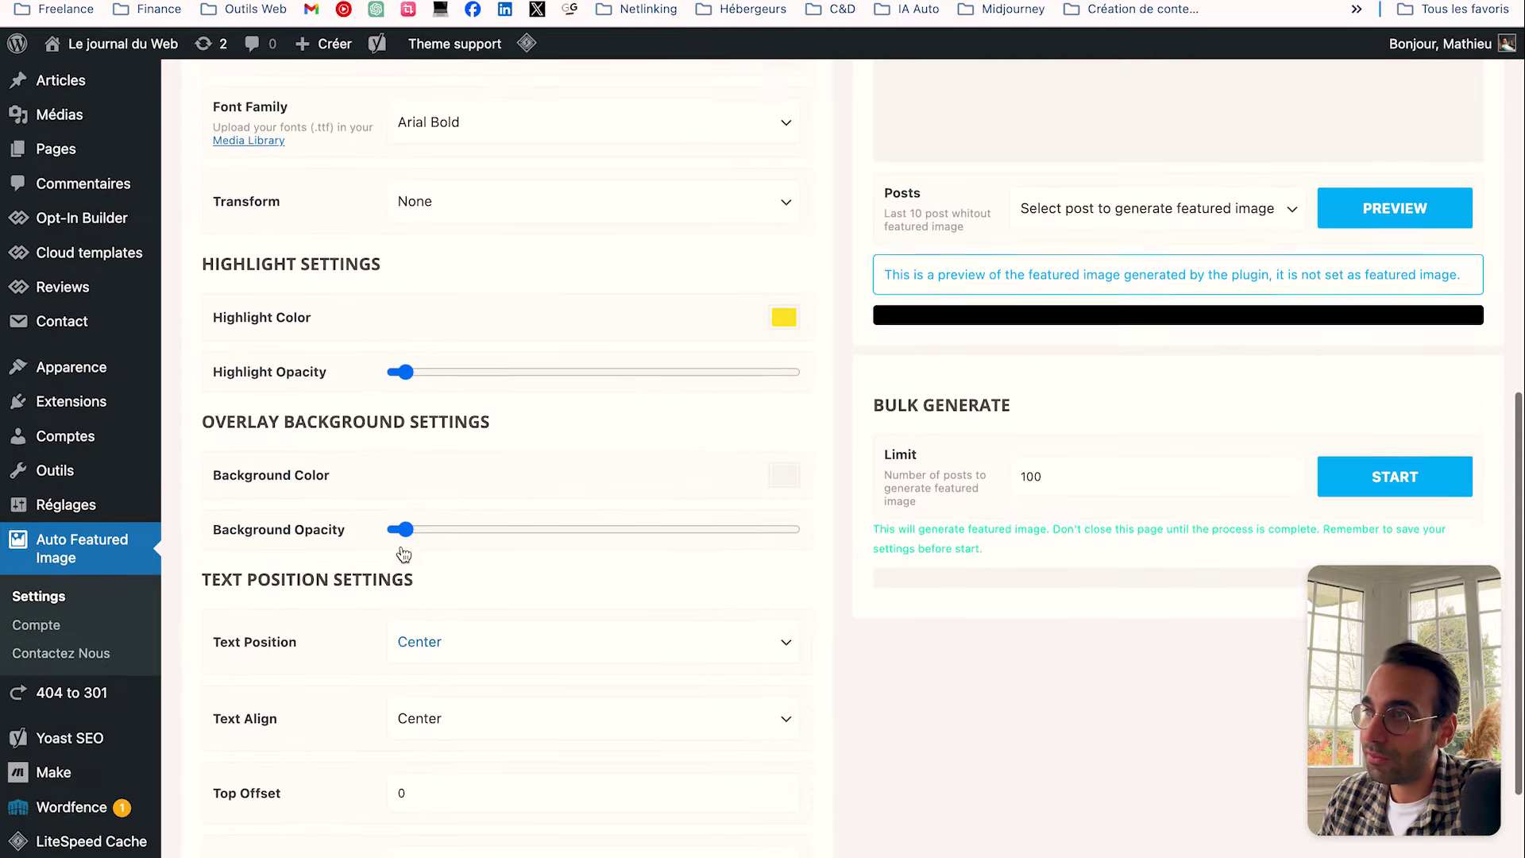
scroll(404, 554, "up", 10)
left_click(470, 573)
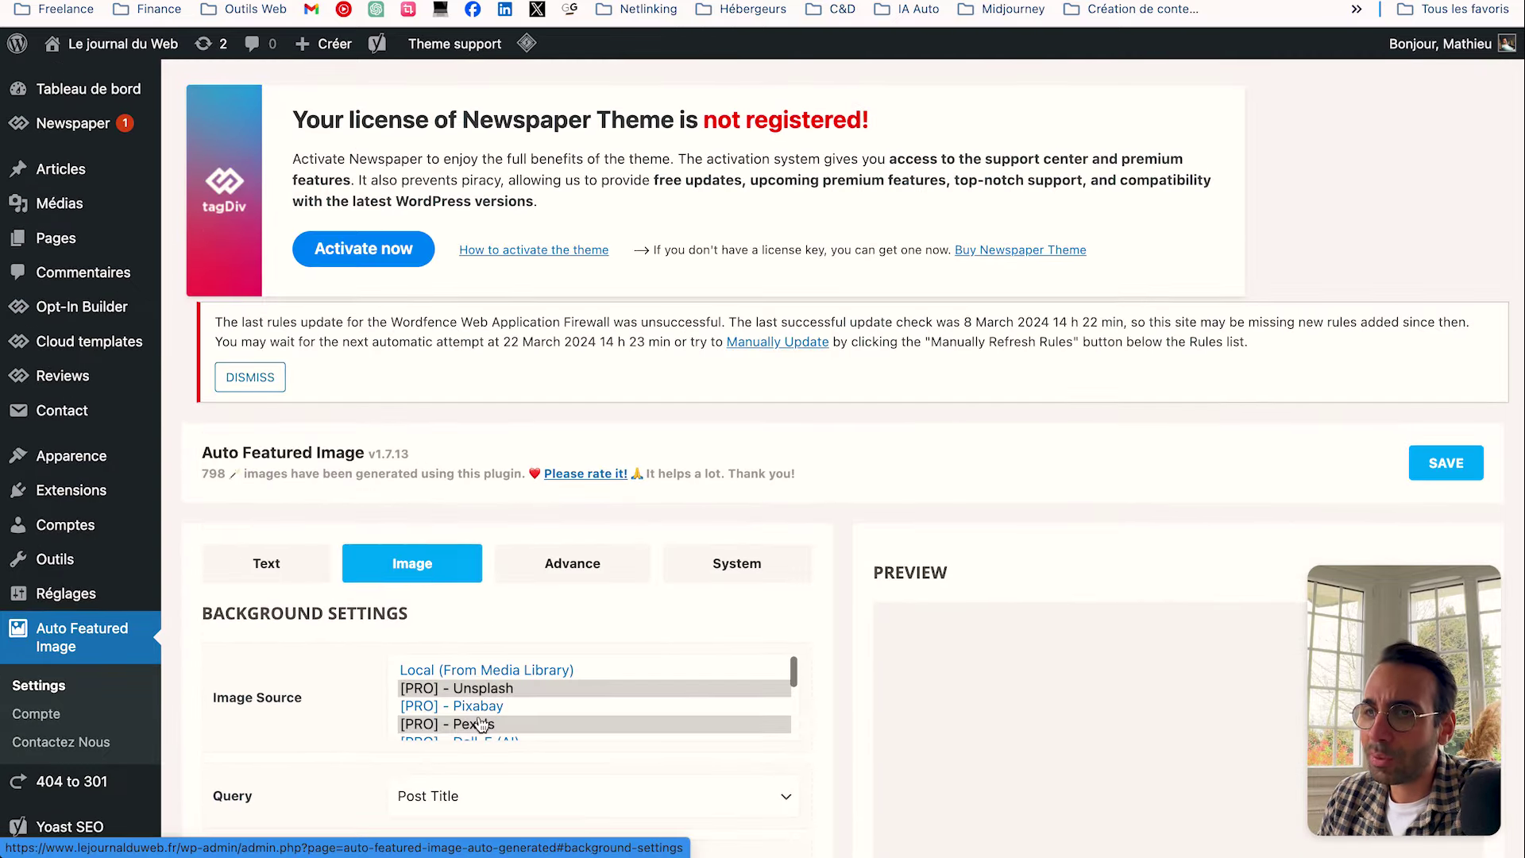
scroll(436, 436, "down", 3)
scroll(394, 565, "down", 2)
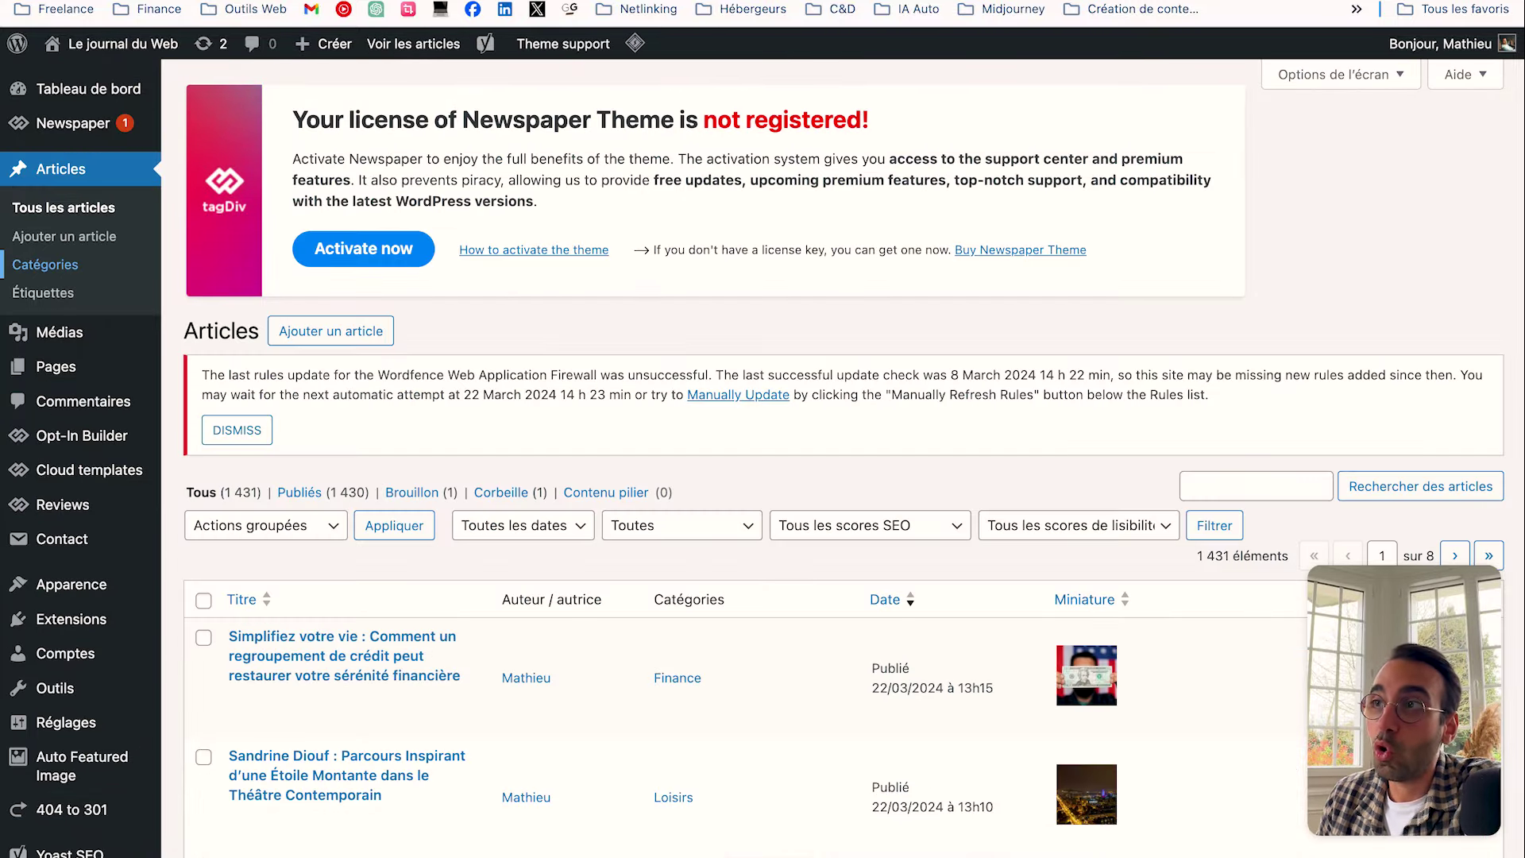
Return to the published article and open the Le Journal du web home page in a new tab
left_click(45, 264)
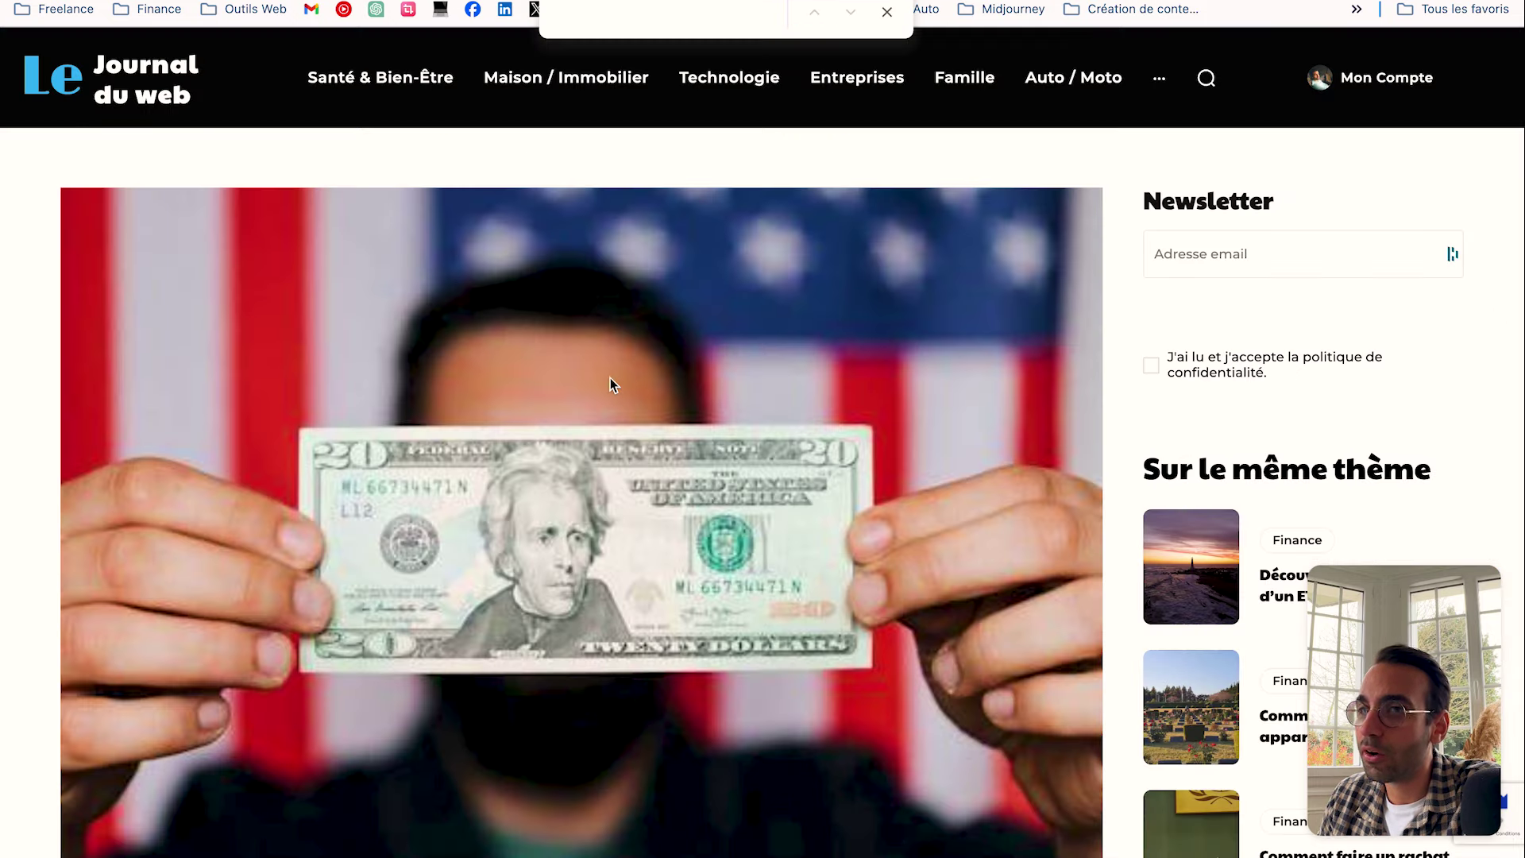
right_click(139, 54)
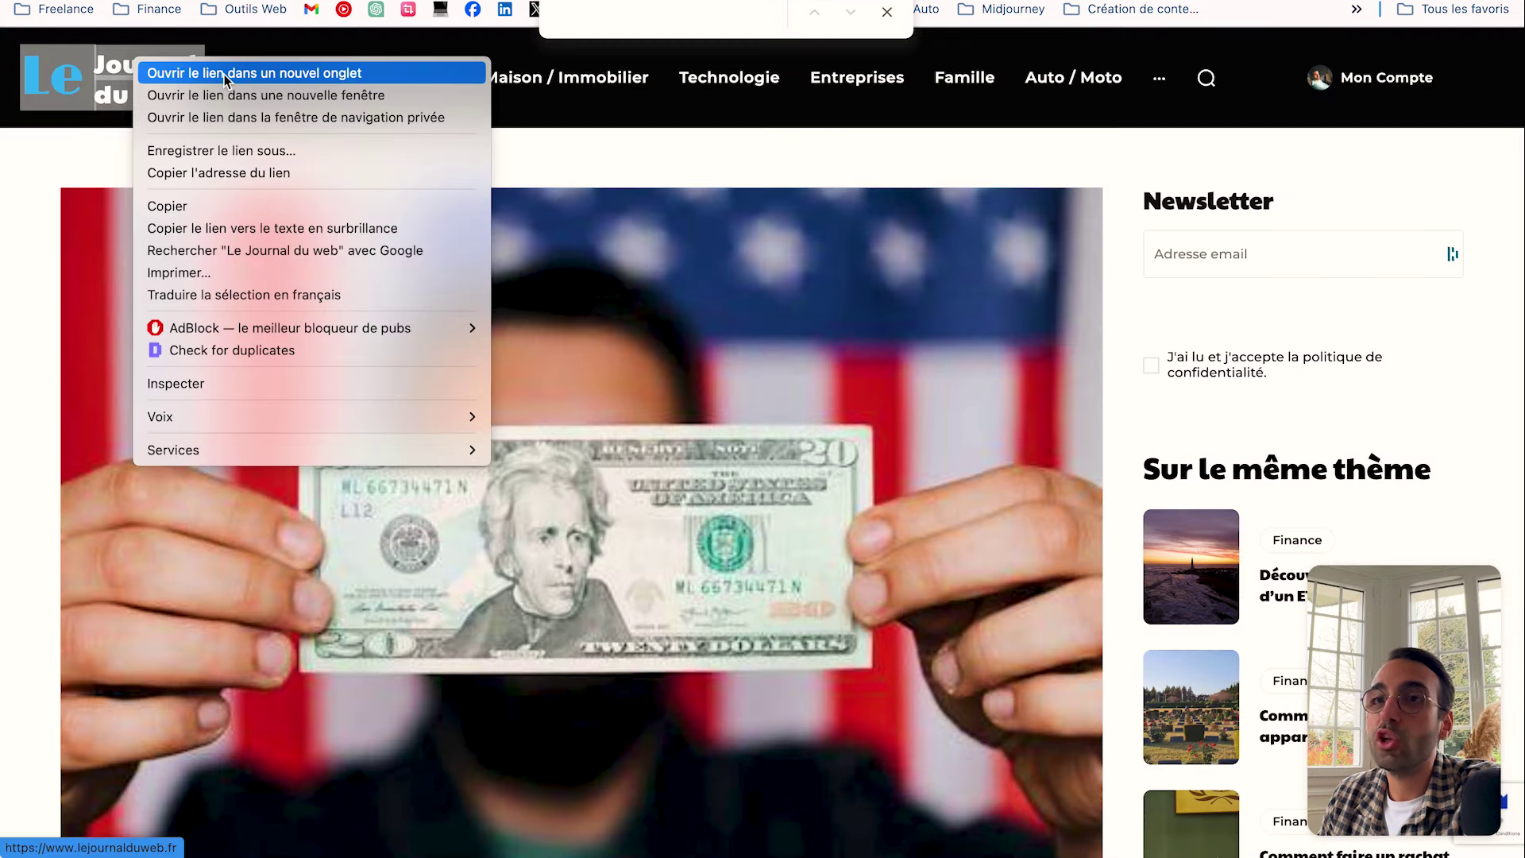
left_click(224, 74)
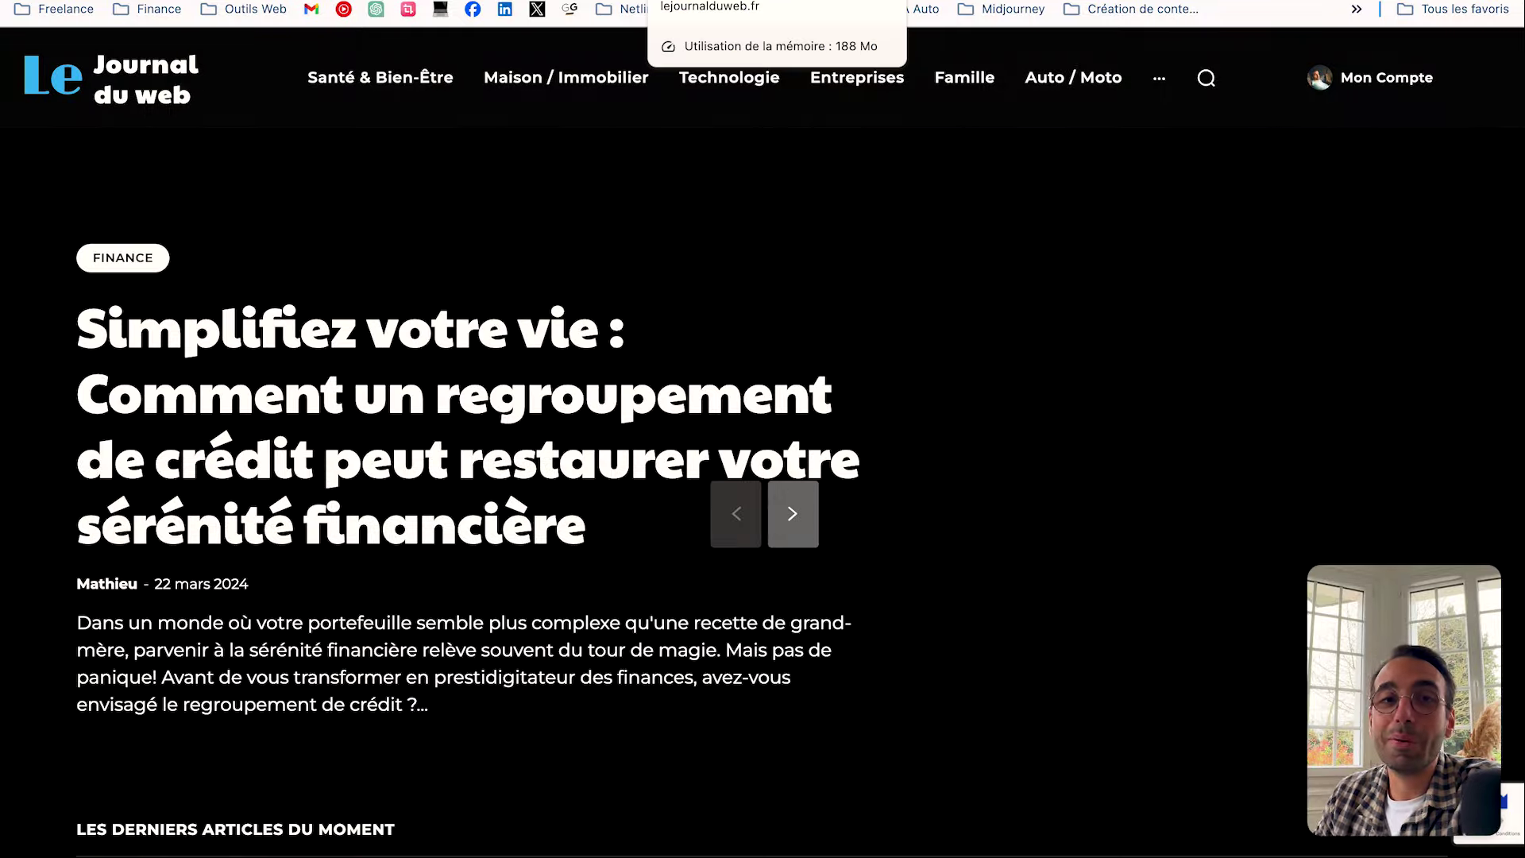
Browse the home page's article thumbnails, search the site for "fromage français" and open the article "Les 5 fromages français"
scroll(646, 312, "down", 15)
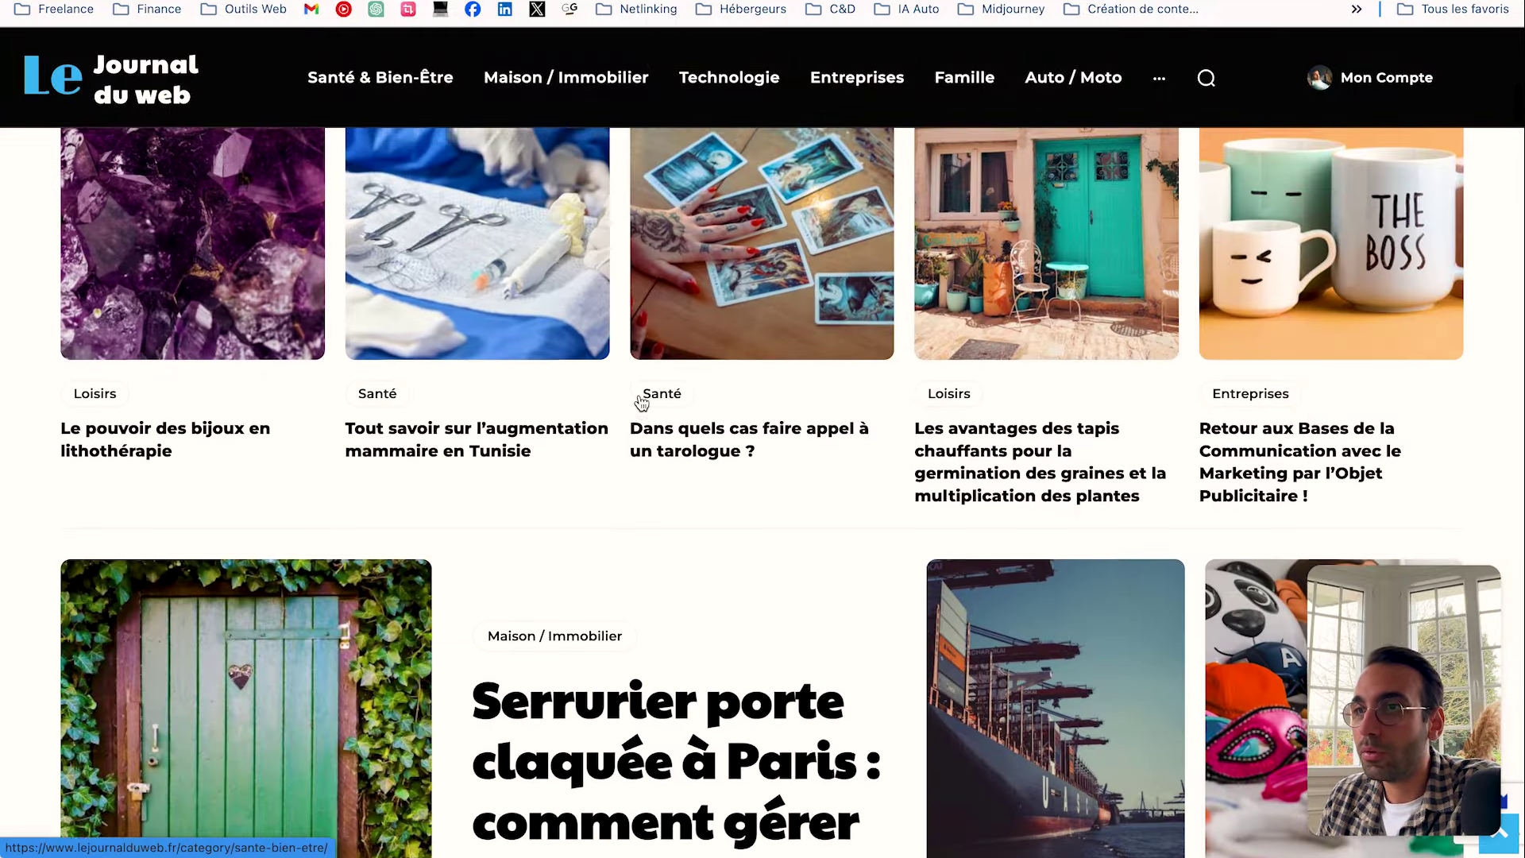
scroll(647, 393, "up", 2)
scroll(814, 393, "down", 10)
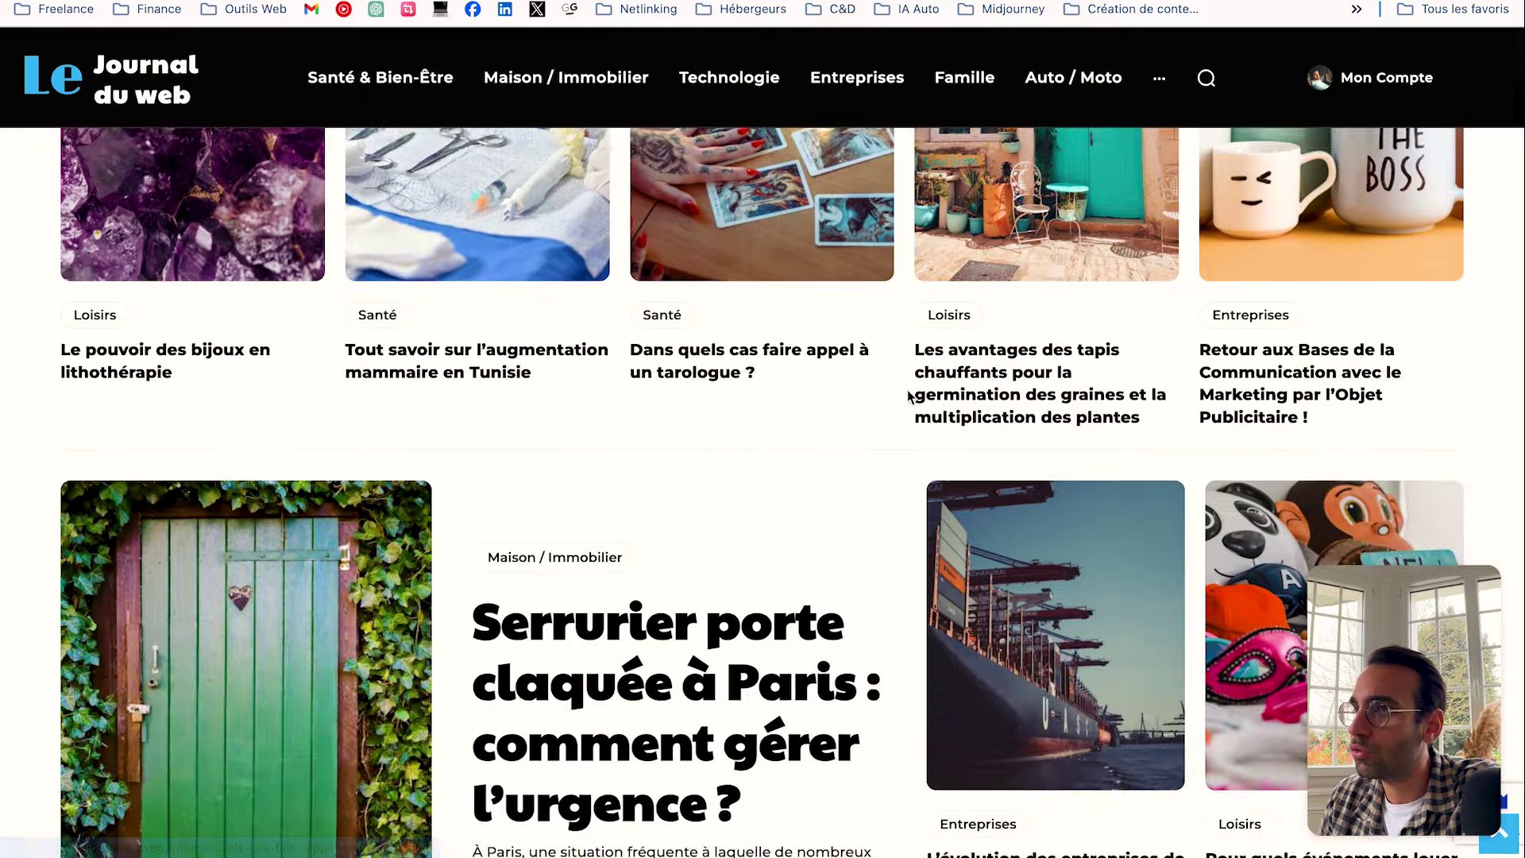
scroll(606, 496, "down", 1)
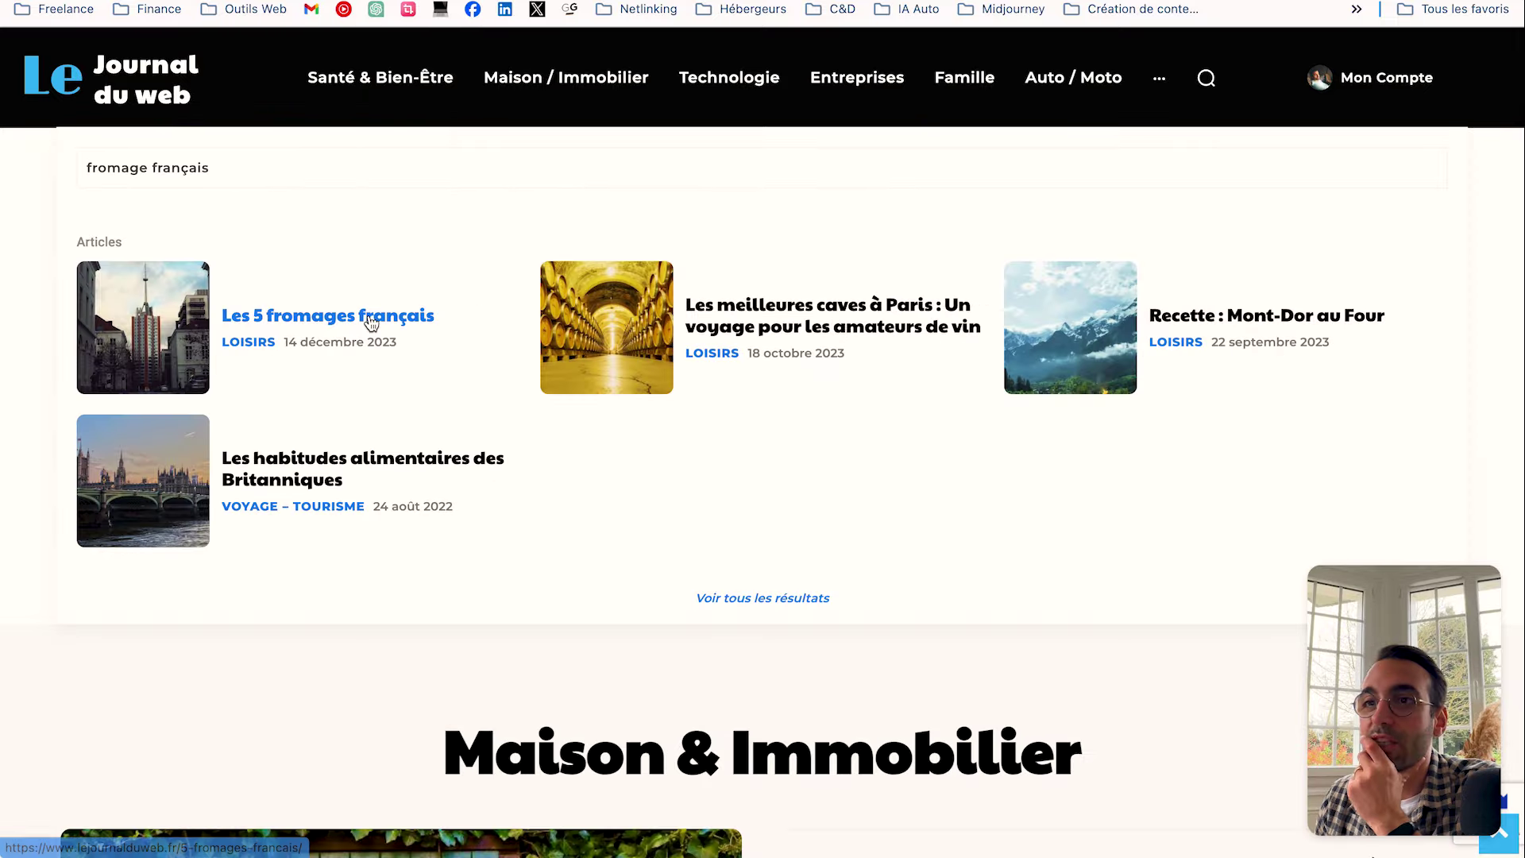
left_click(370, 320)
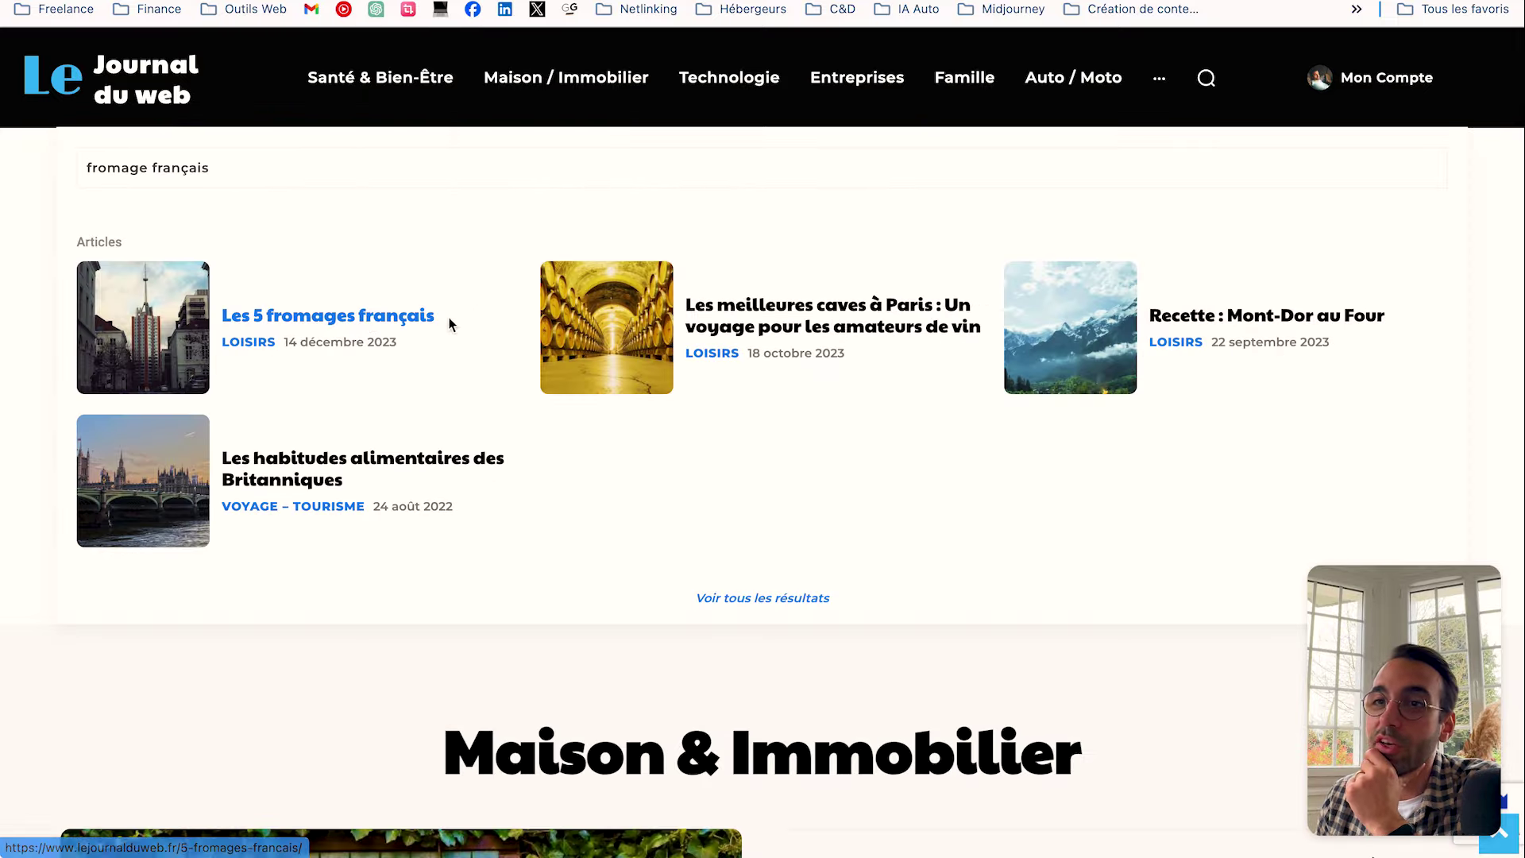
Examine the cheese article's featured image, photo credit and title to judge how well the image matches the topic
scroll(636, 390, "down", 4)
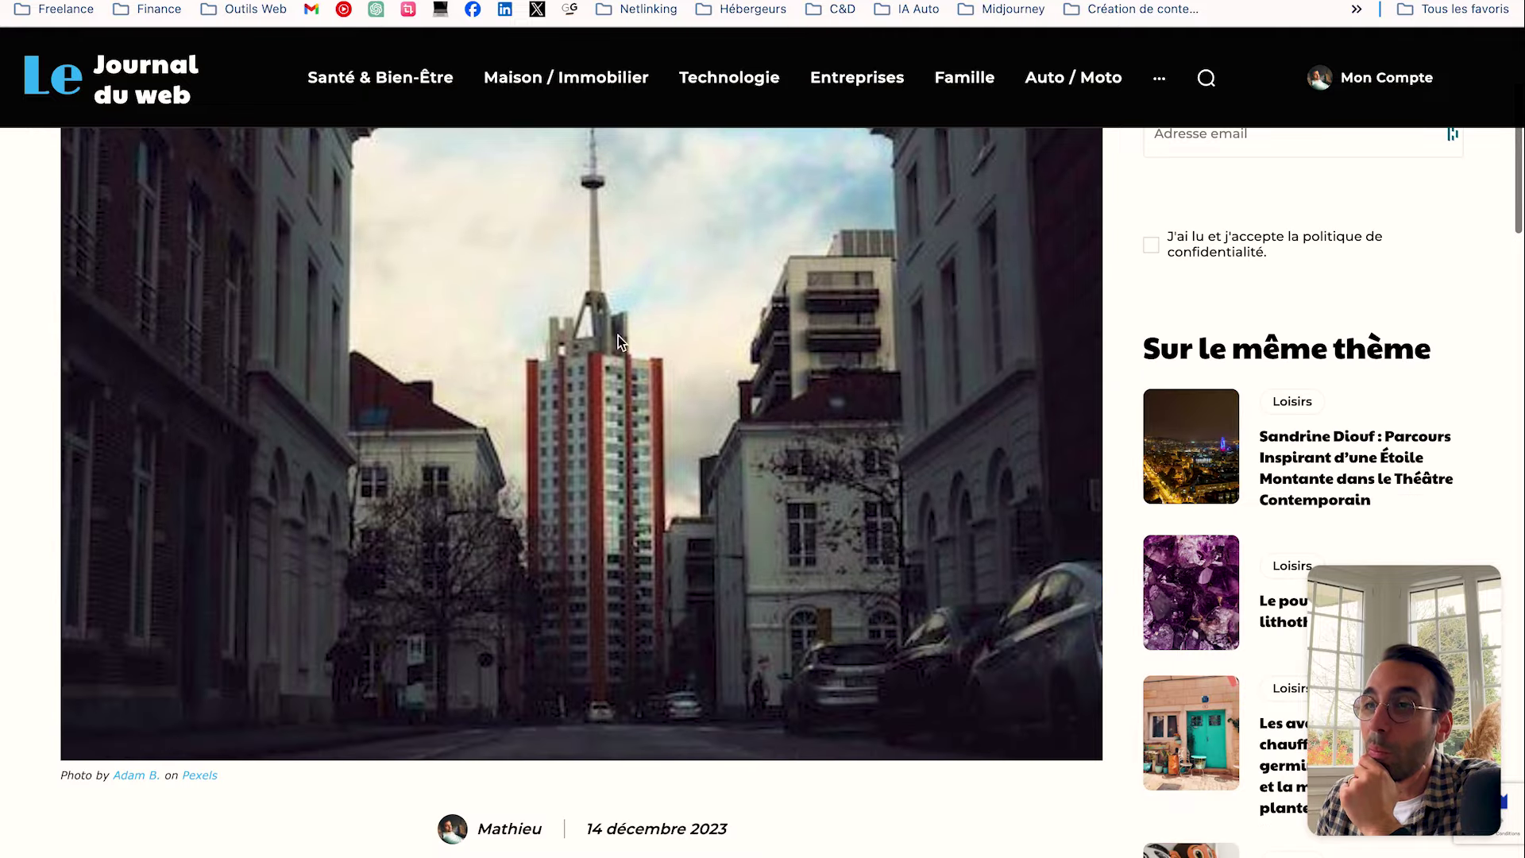
scroll(579, 340, "up", 2)
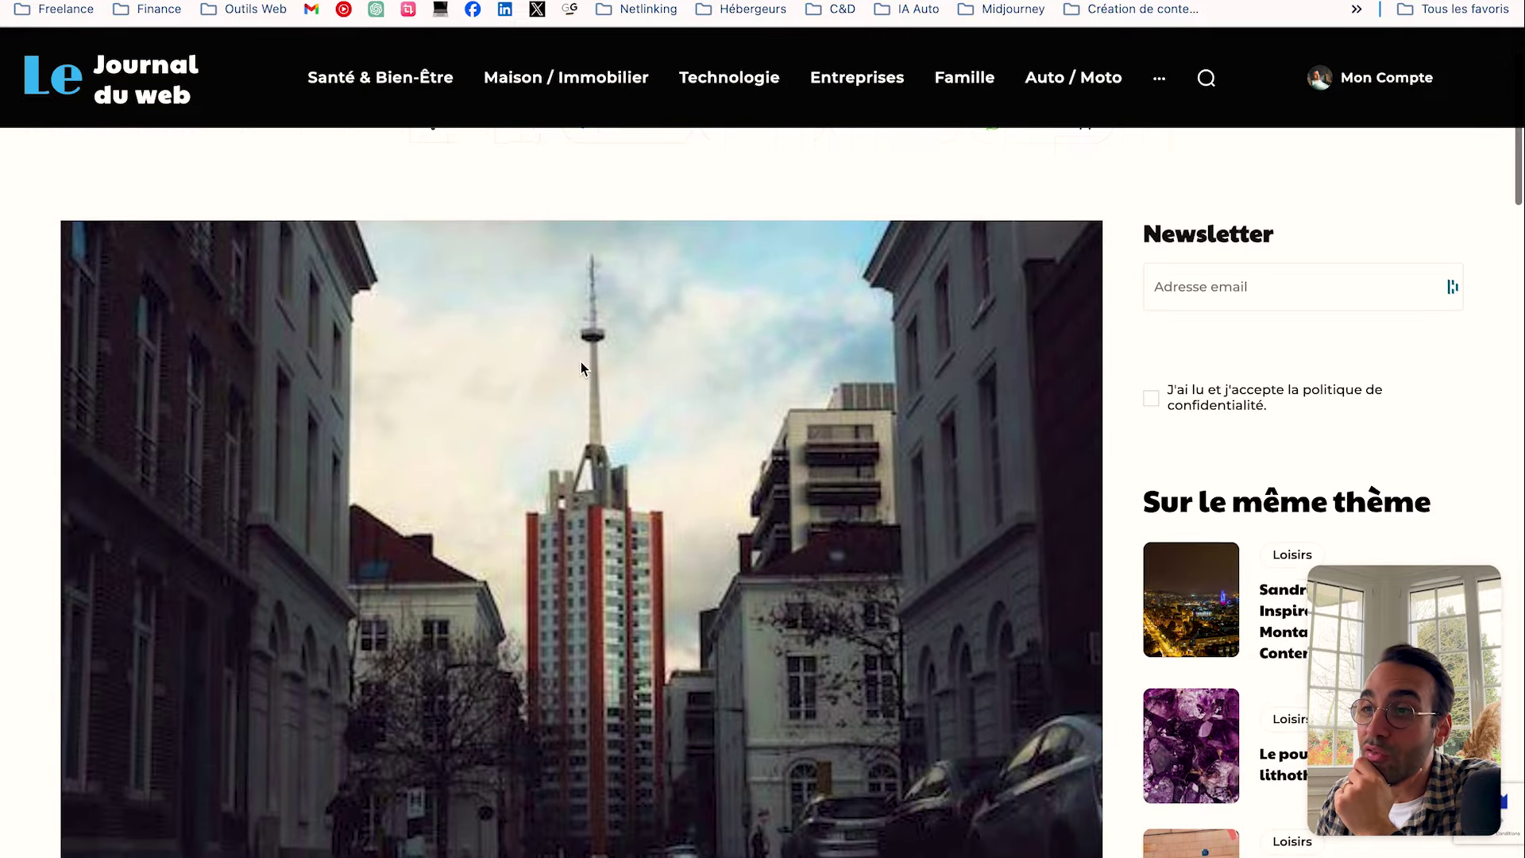
scroll(580, 361, "down", 2)
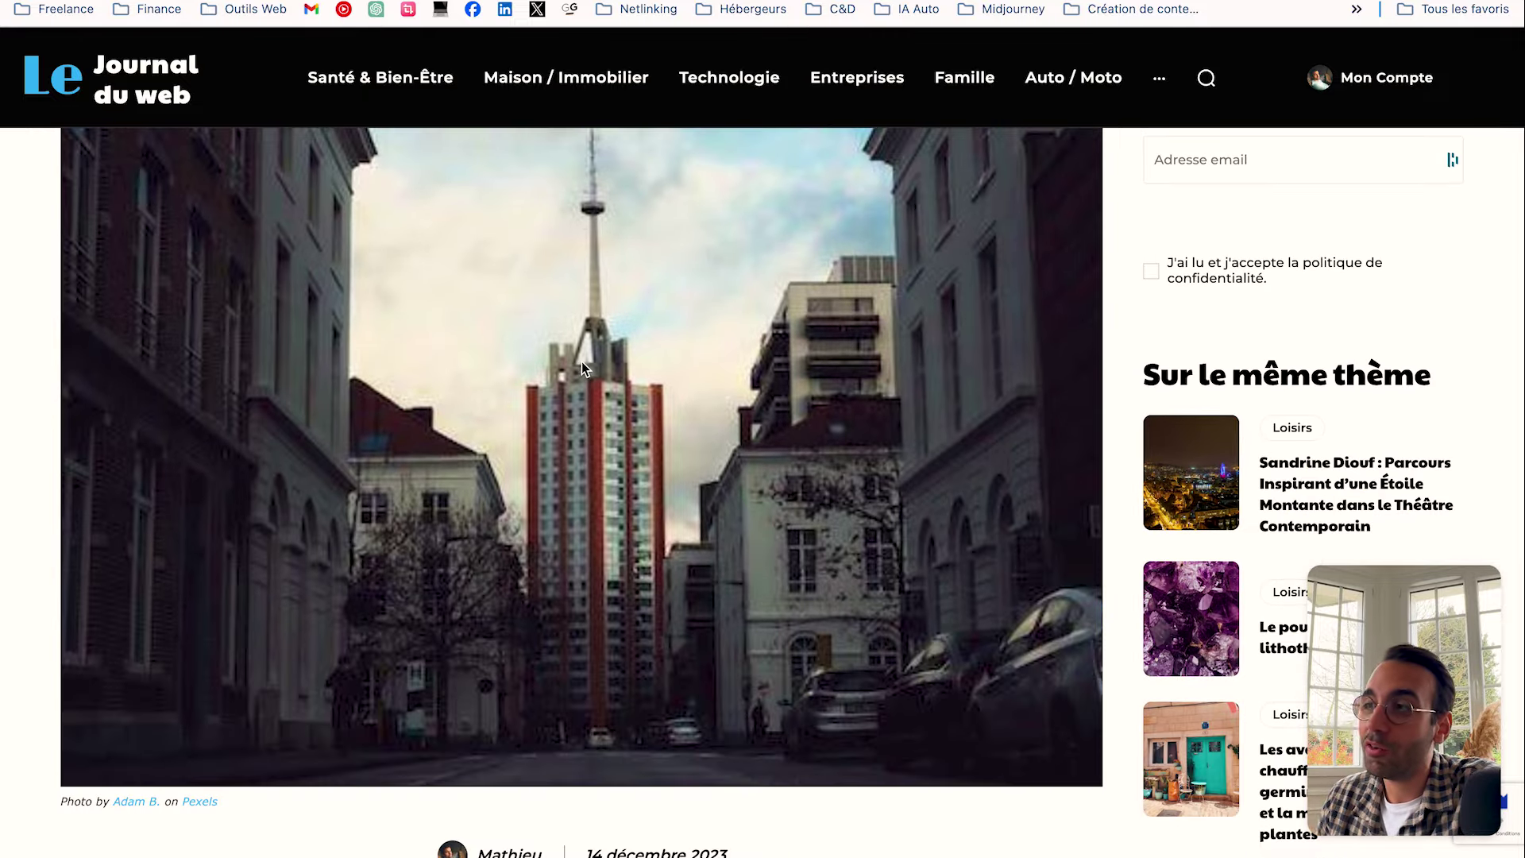
scroll(581, 361, "down", 4)
scroll(582, 361, "up", 5)
scroll(581, 361, "up", 2)
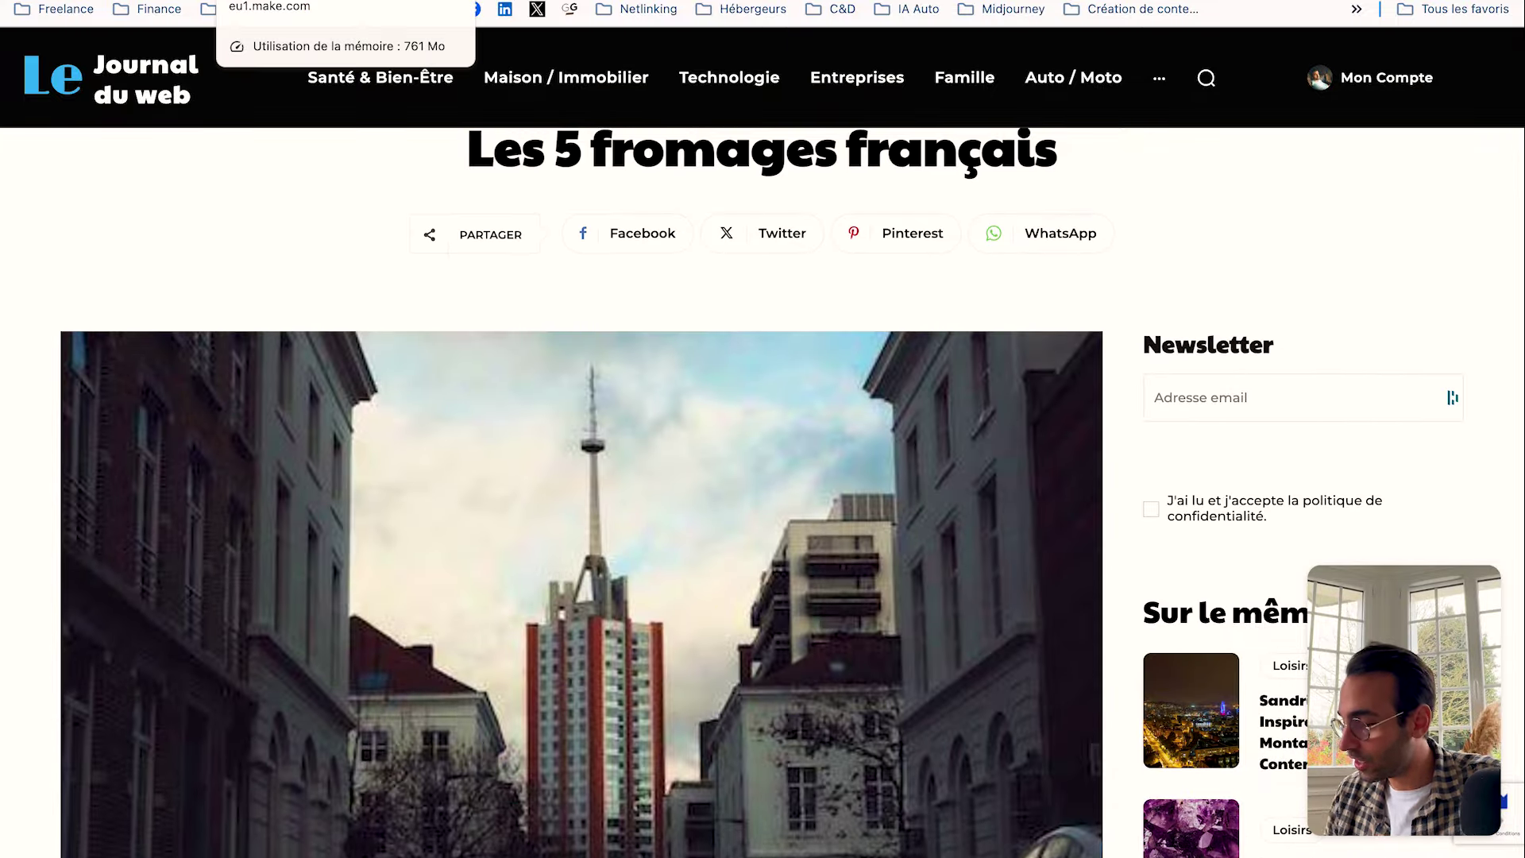
Switch to the Make scenario, close the OpenAI module's settings and look through the available OpenAI actions, including Generate an Image
left_click(310, 0)
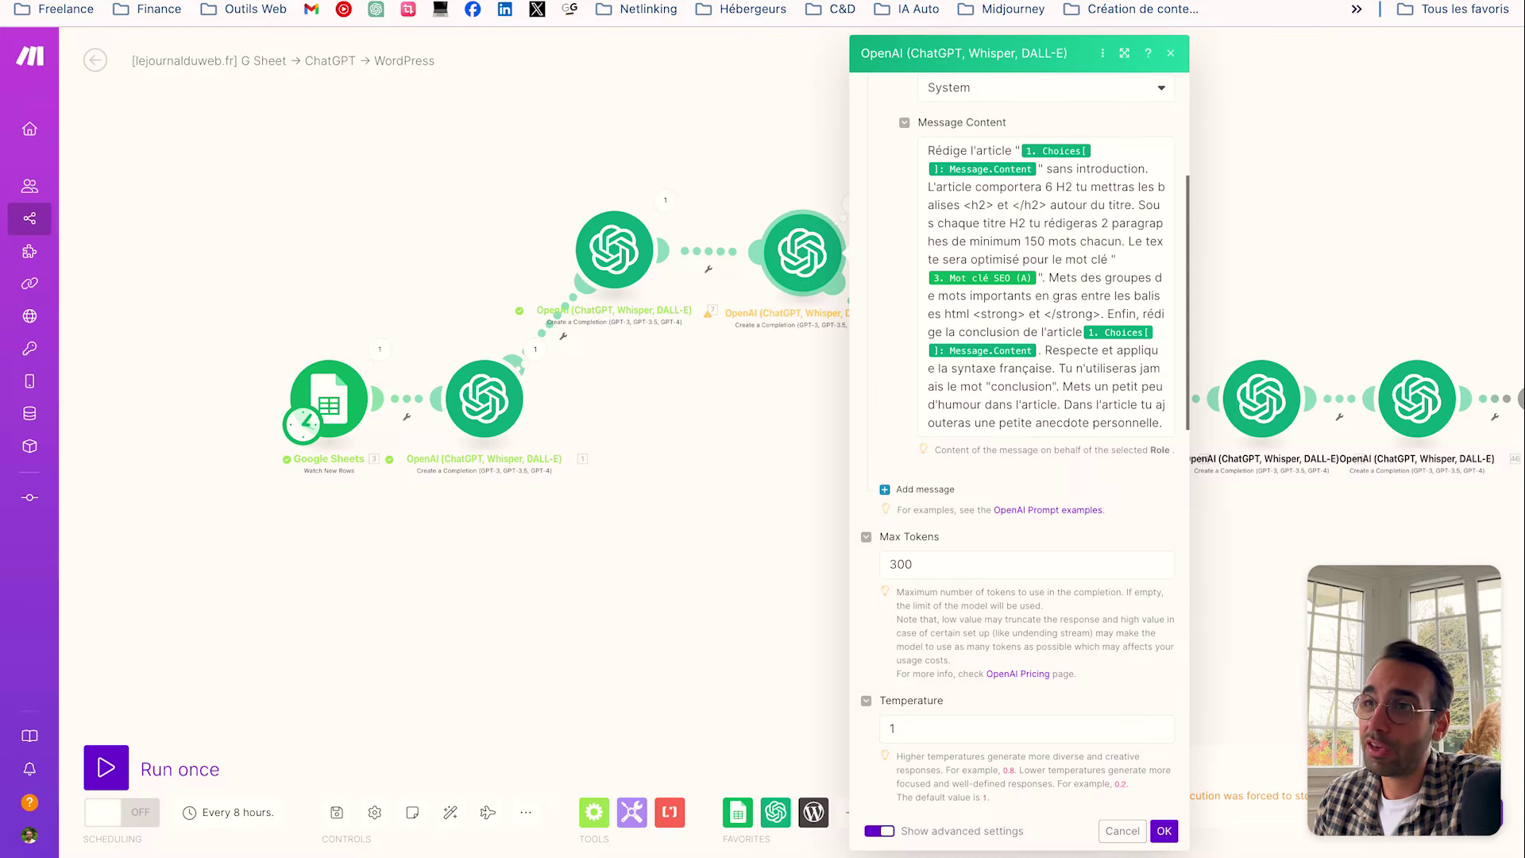
left_click(508, 141)
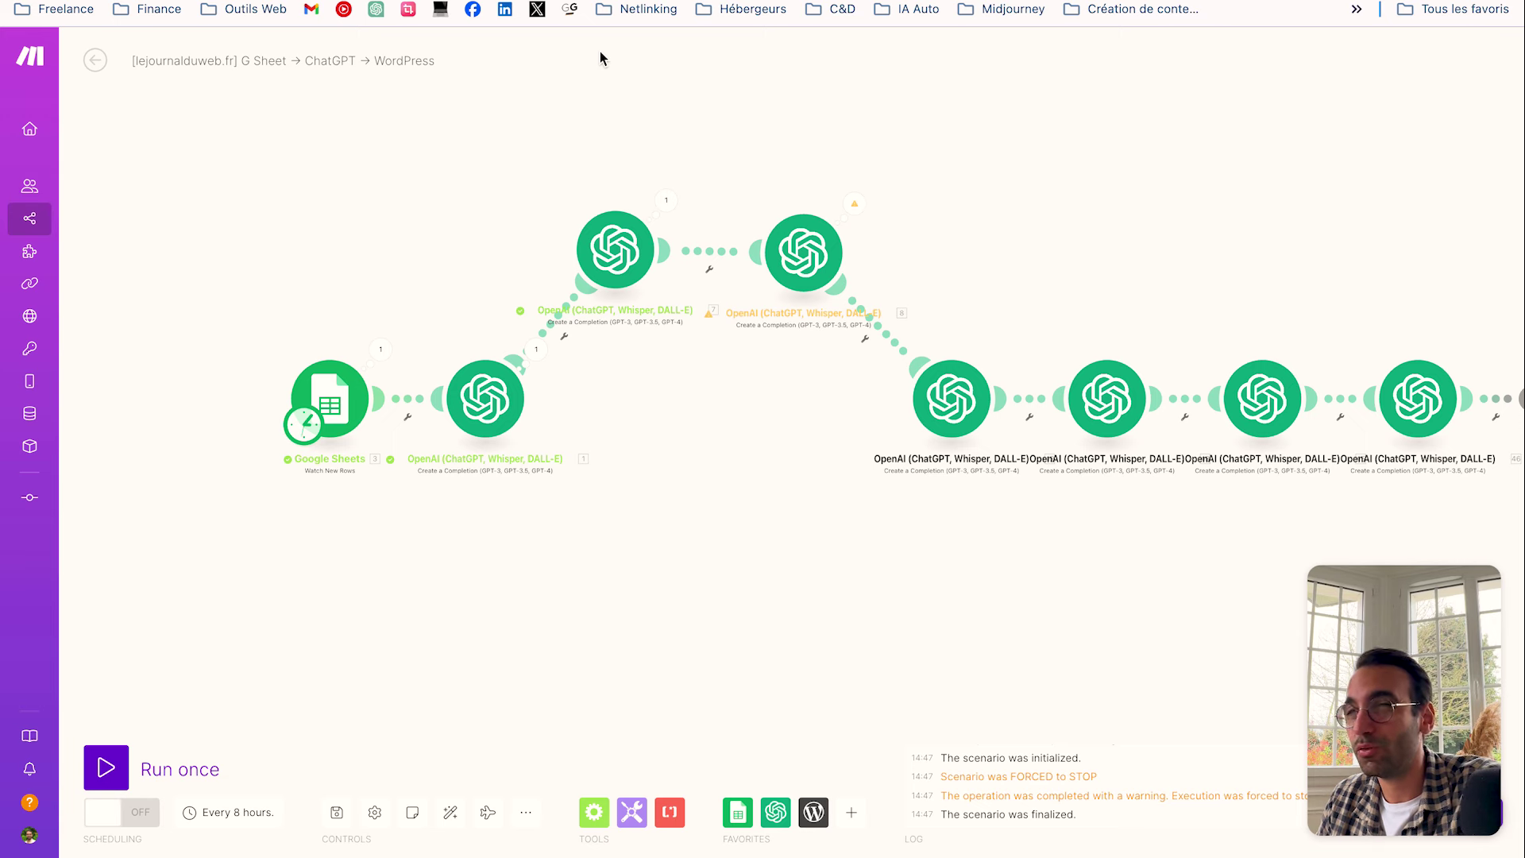
left_click_drag(1280, 189, 984, 175)
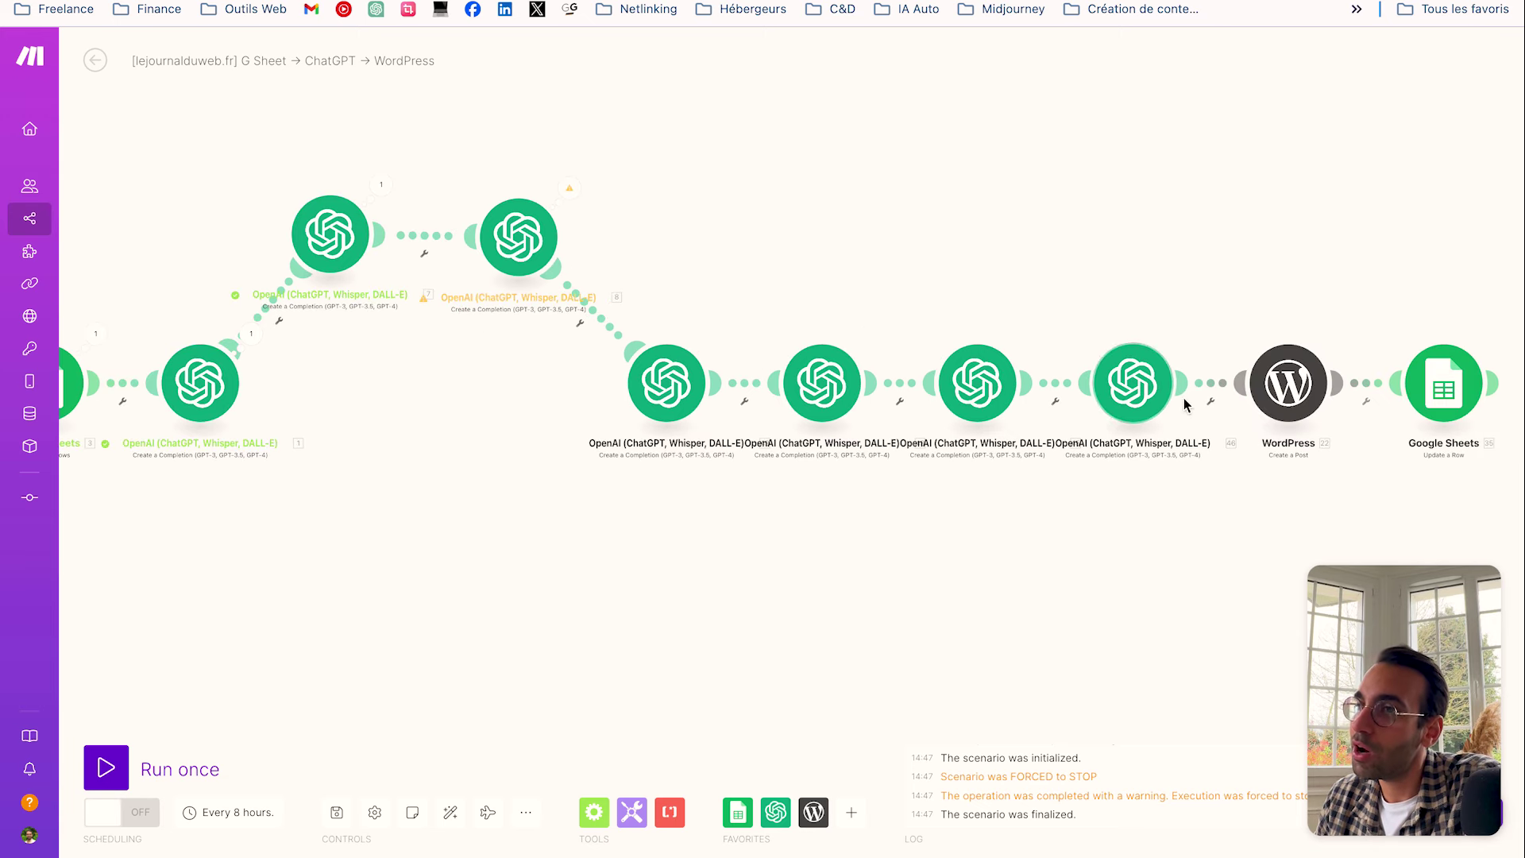
left_click(775, 812)
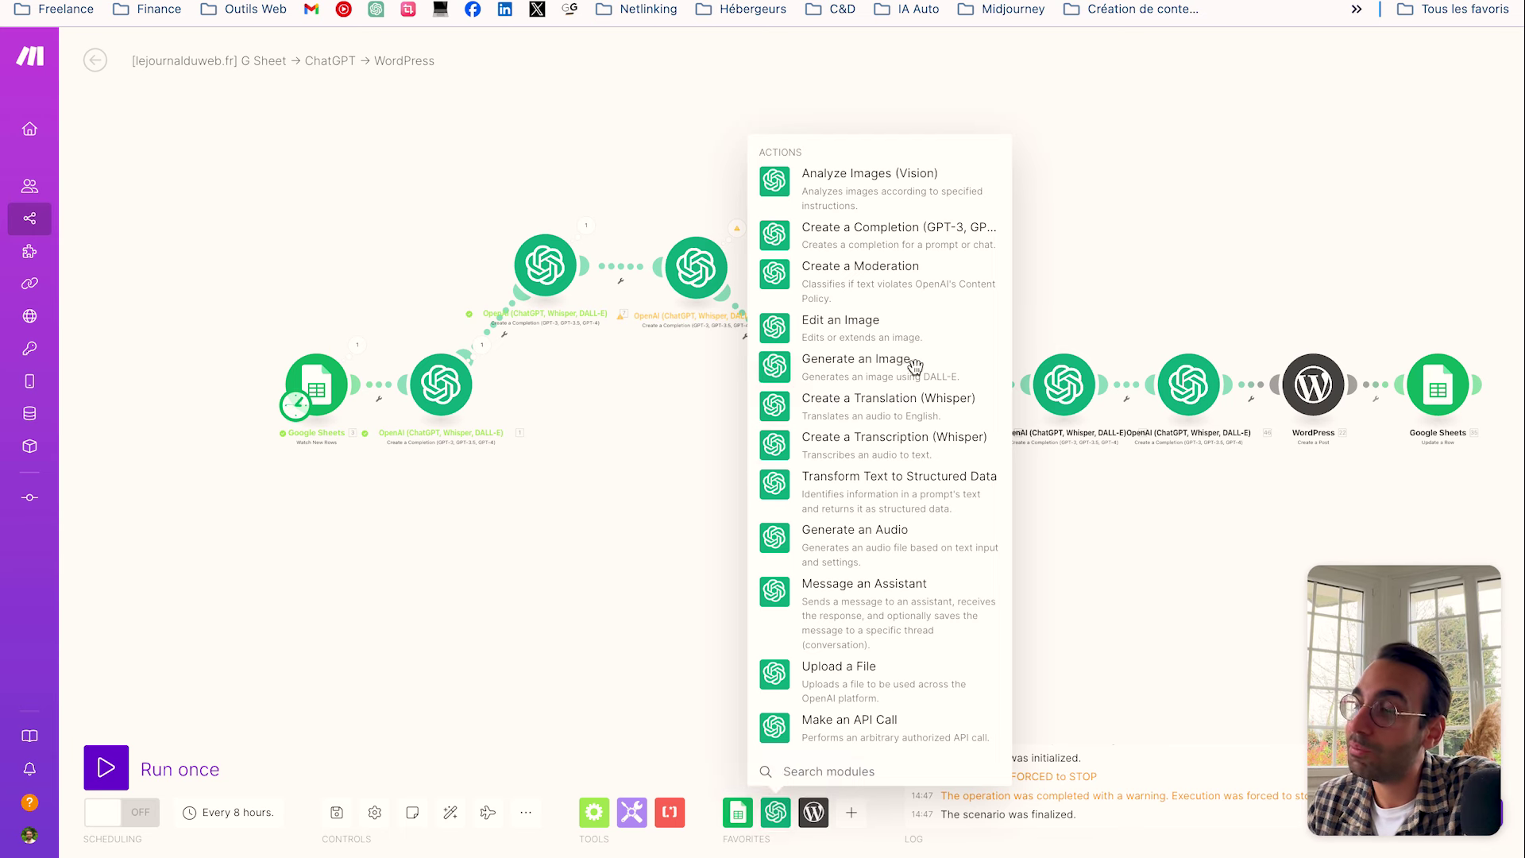
left_click(1316, 204)
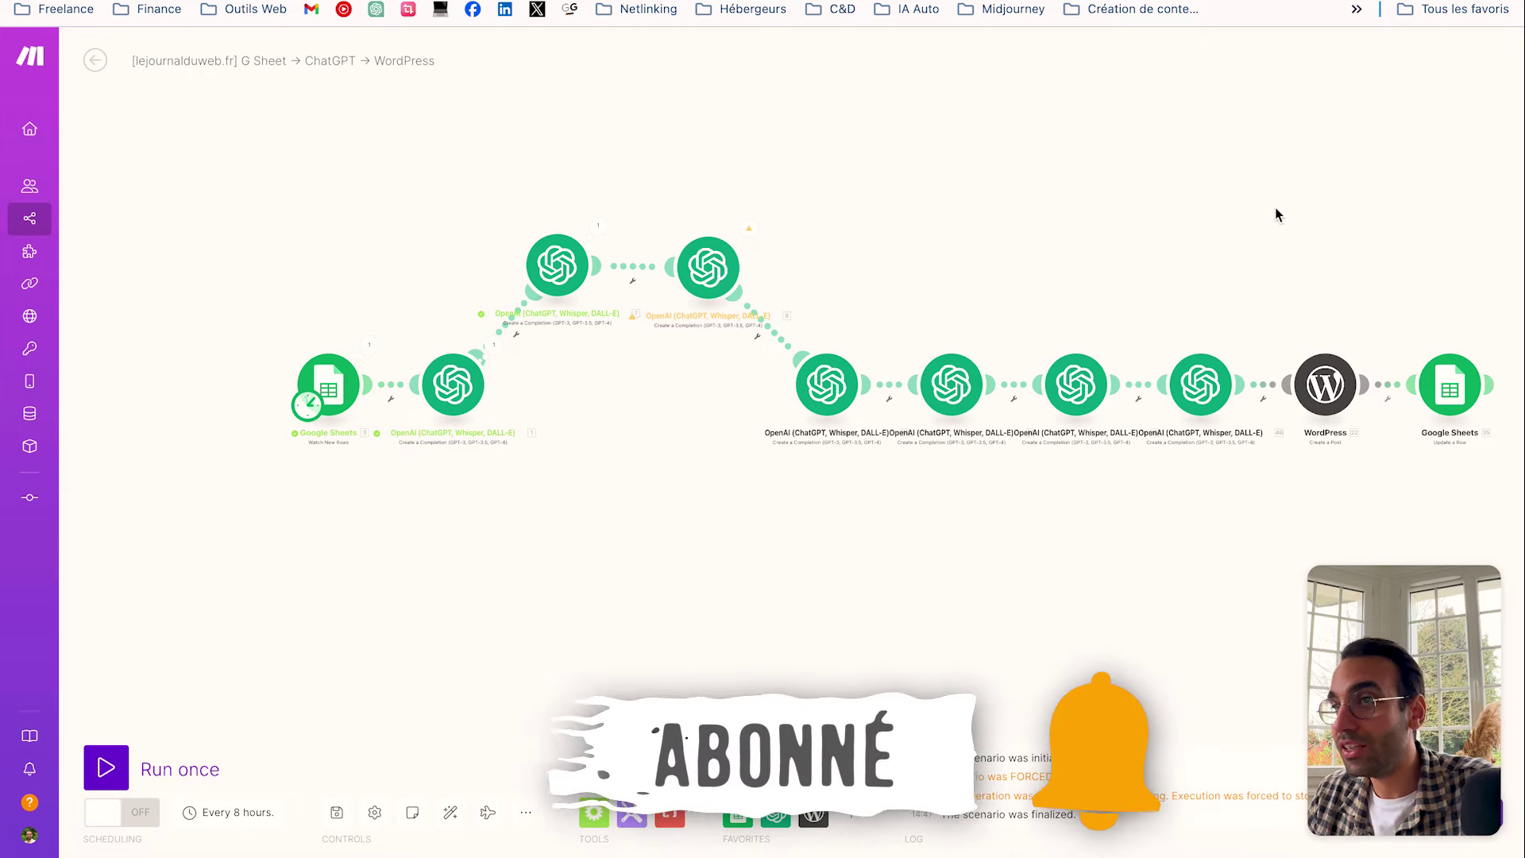
Return to the "Les 5 fromages français" article and review its structure from the Camembert heading to the concluding paragraph
left_click(105, 766)
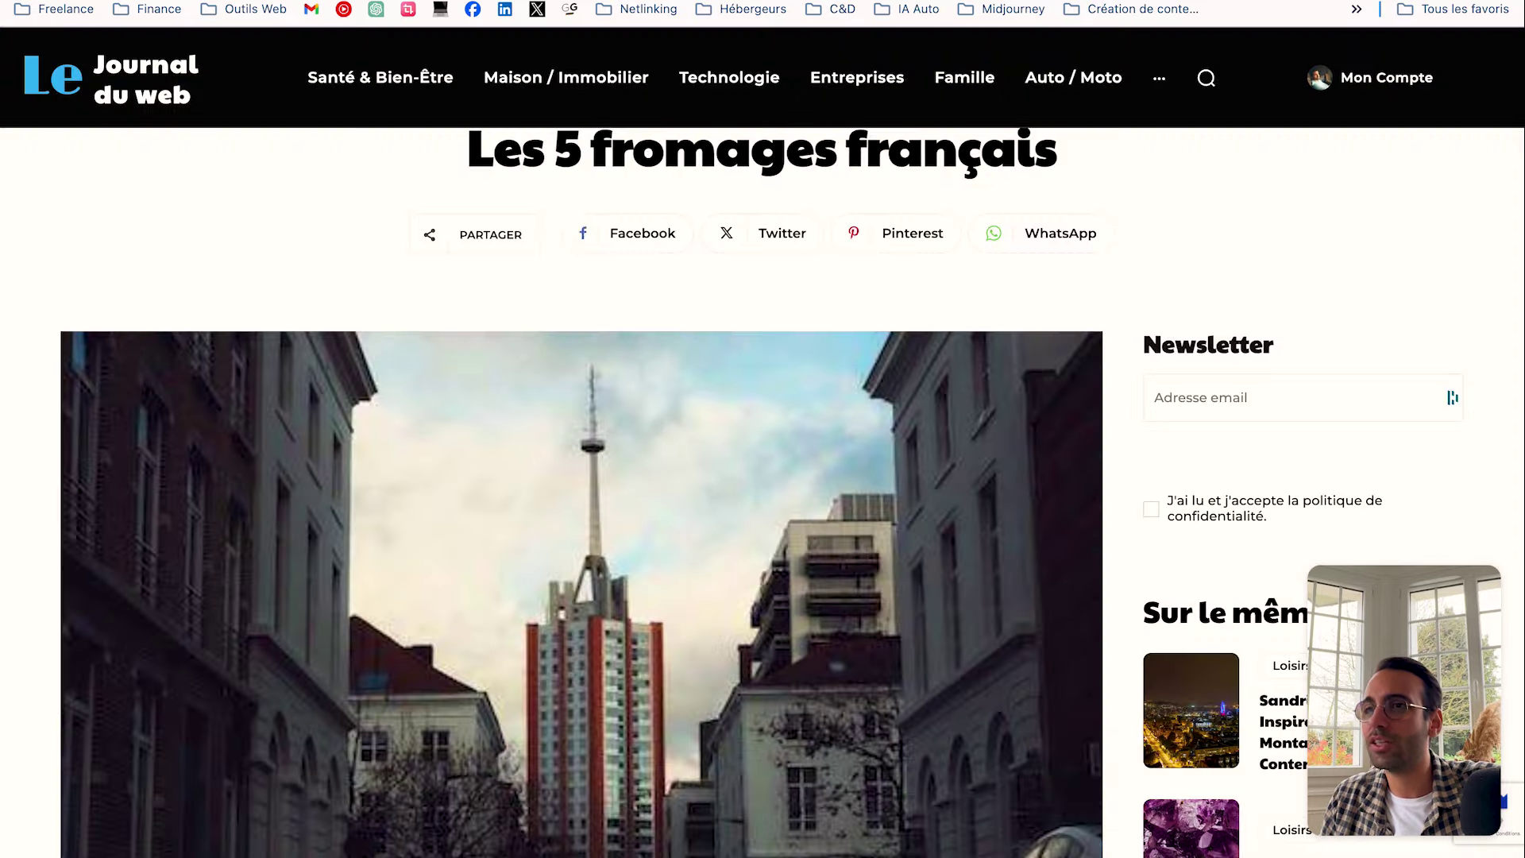
scroll(570, 286, "down", 10)
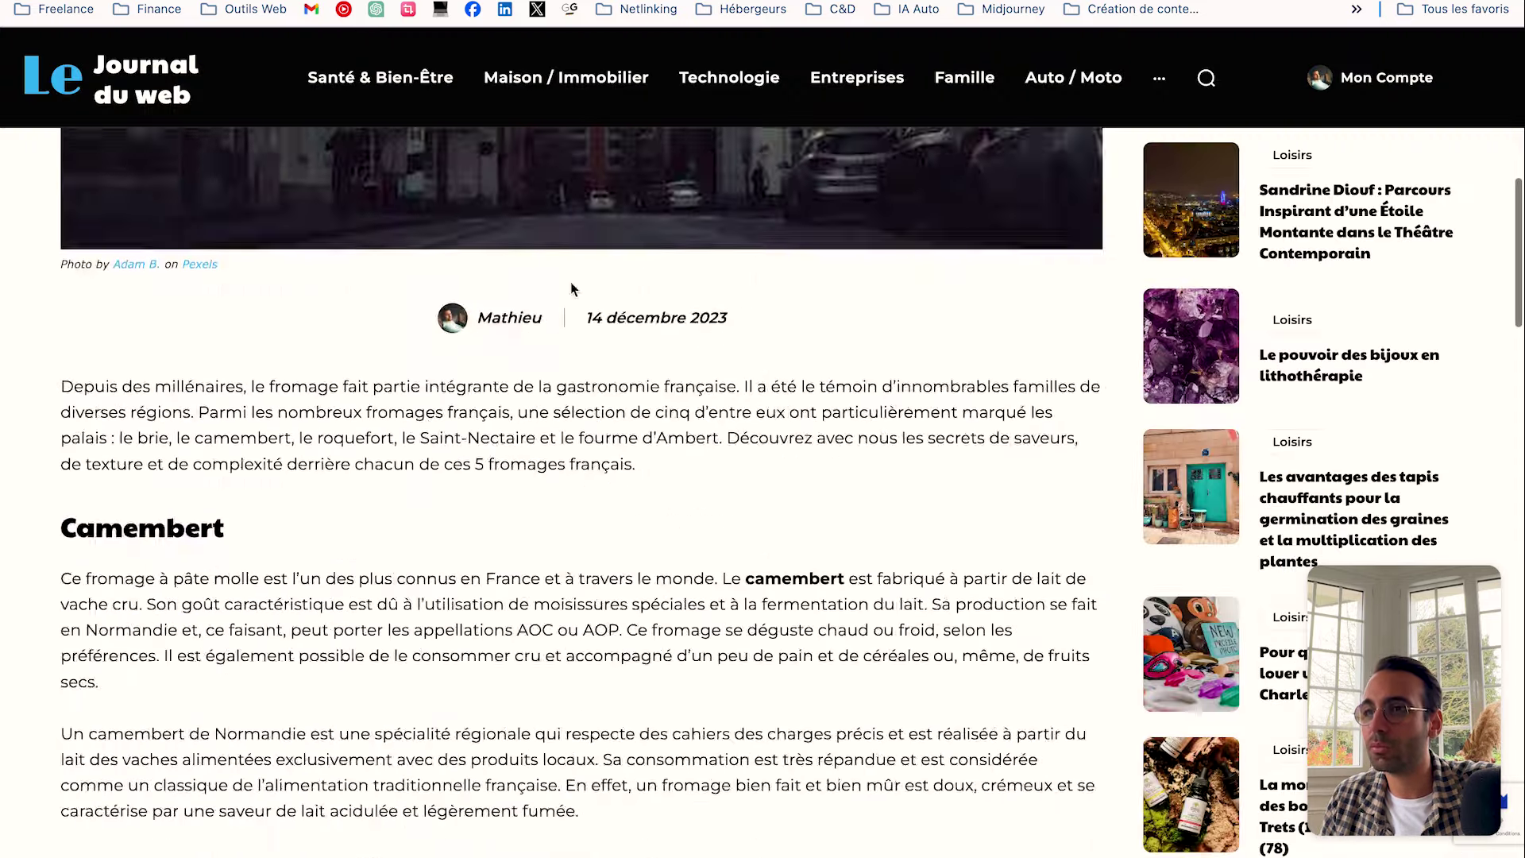
scroll(158, 517, "up", 5)
left_click_drag(62, 531, 302, 536)
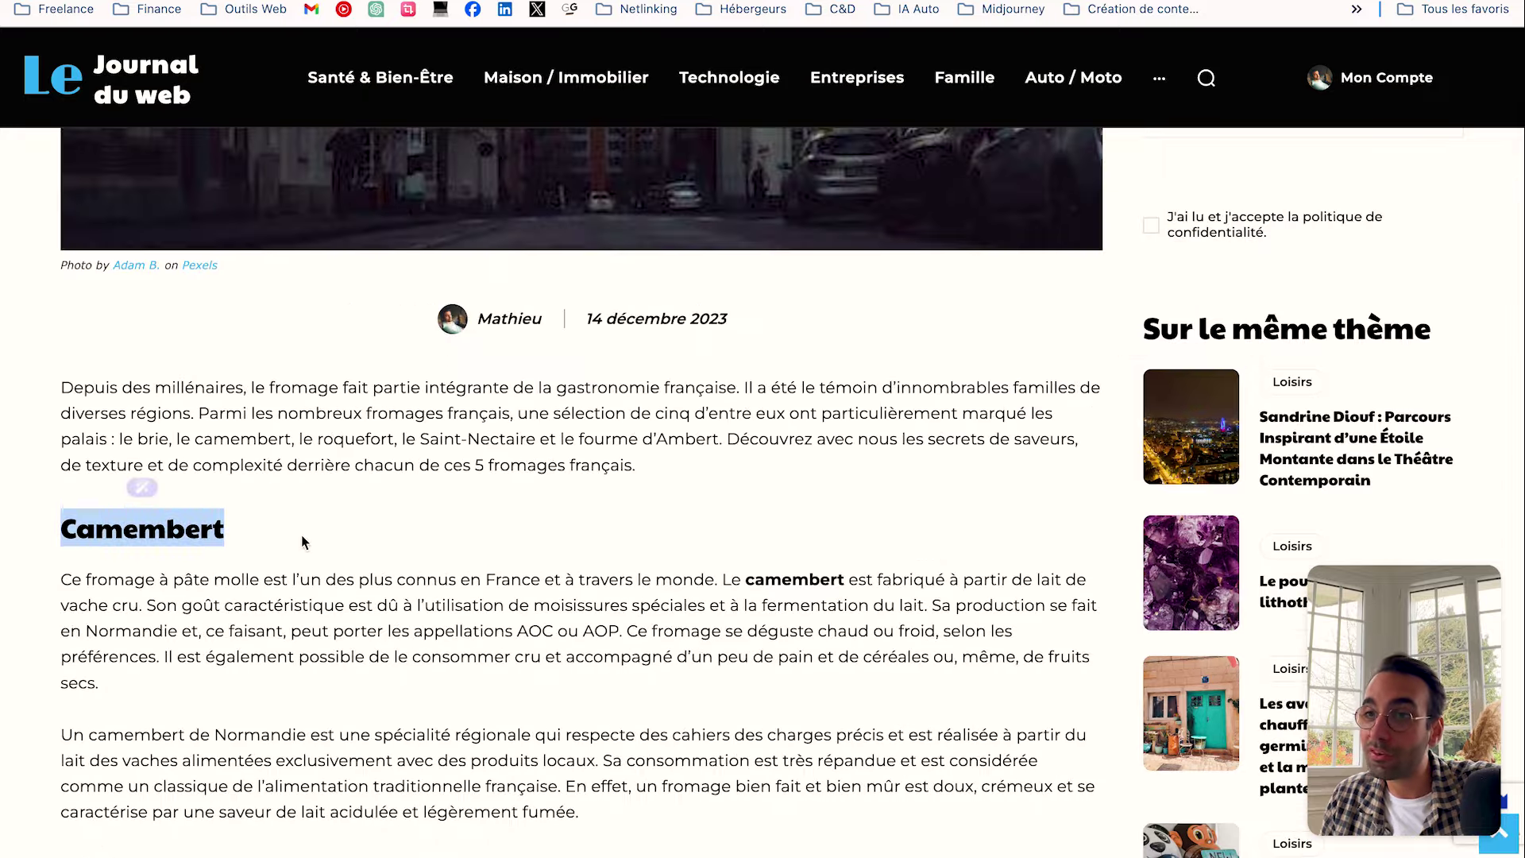
scroll(302, 535, "down", 10)
scroll(301, 536, "down", 6)
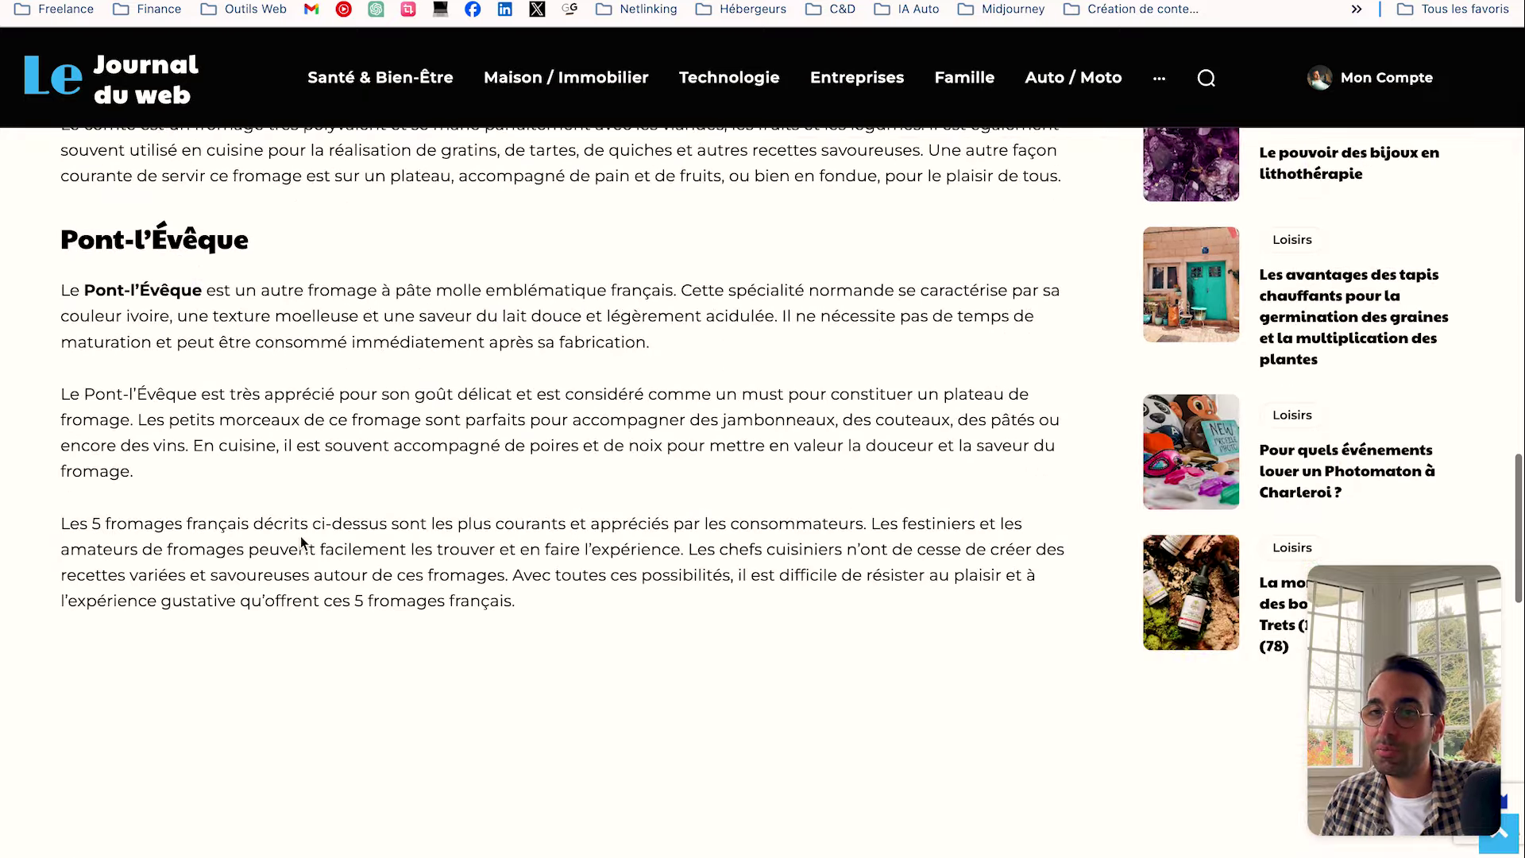
left_click_drag(93, 525, 644, 616)
scroll(442, 454, "down", 1)
scroll(441, 454, "down", 2)
Go back up through the article's cheese sections to its introduction and photo credit
scroll(443, 455, "up", 9)
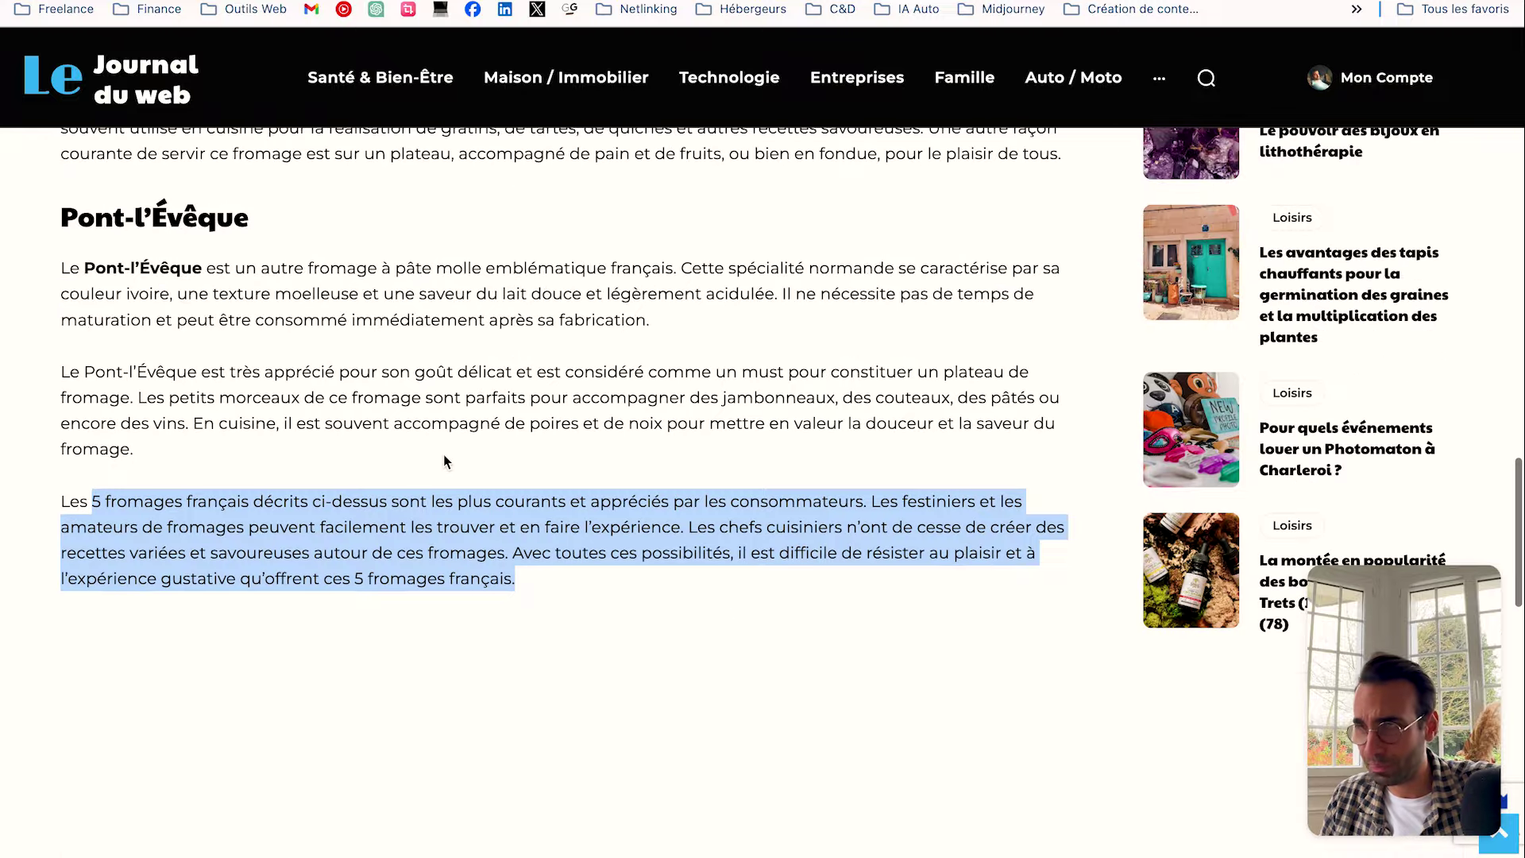
scroll(445, 453, "up", 10)
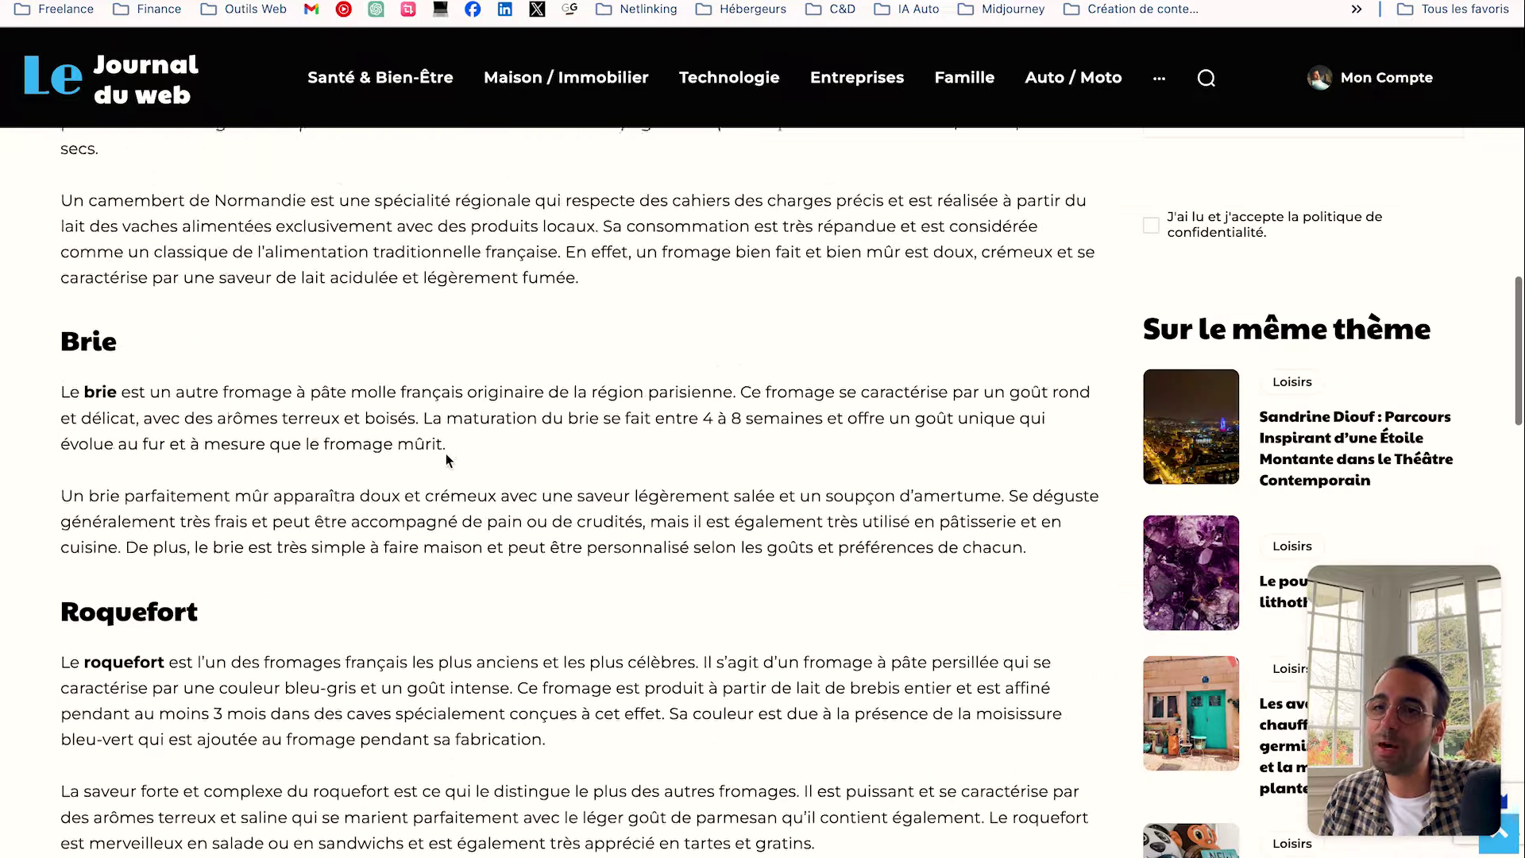
scroll(446, 455, "up", 2)
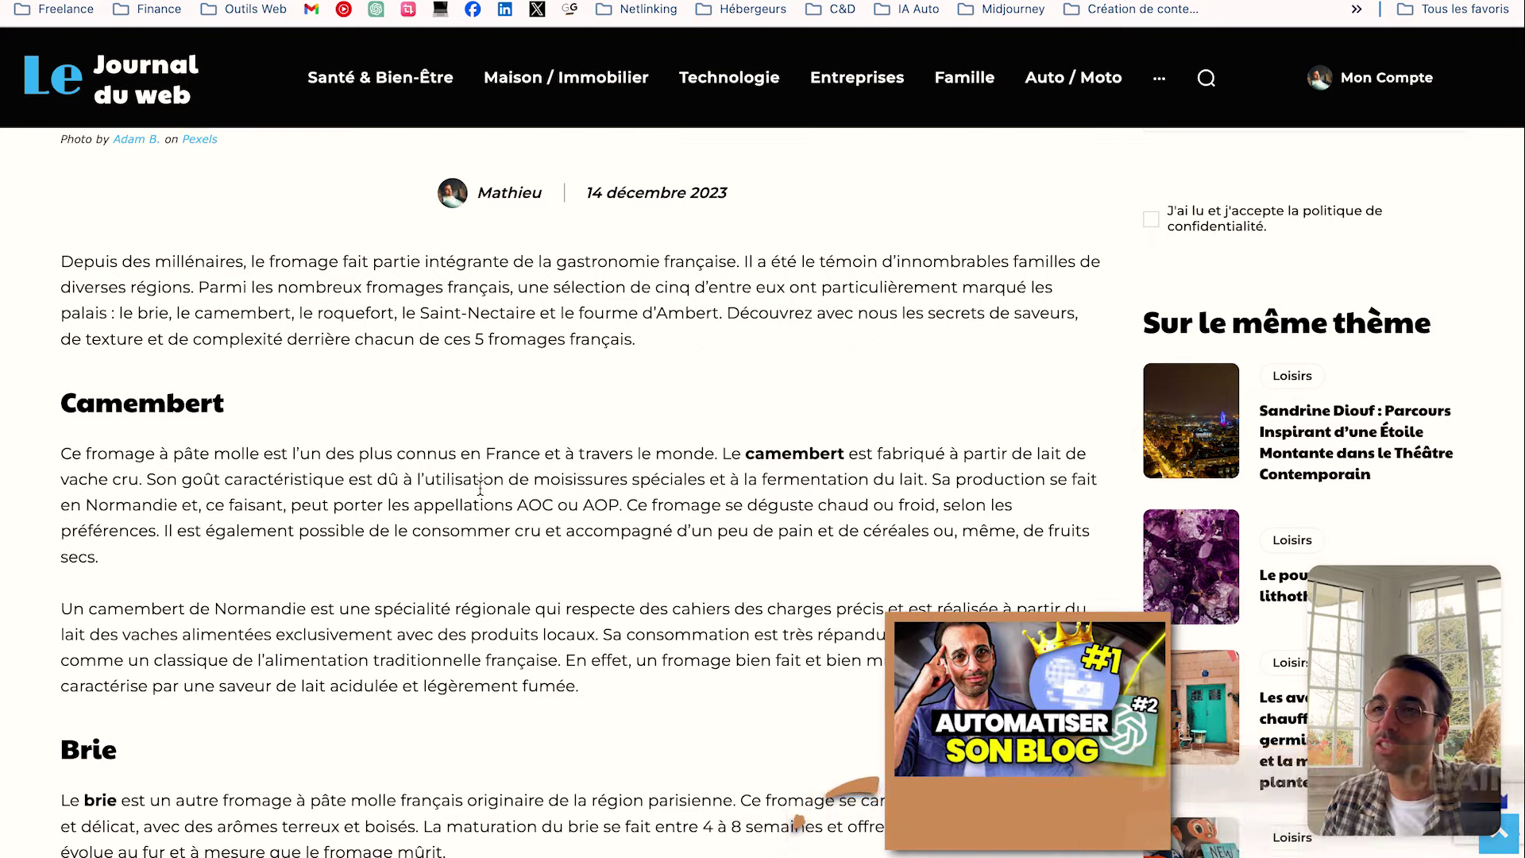
scroll(480, 484, "up", 1)
scroll(477, 489, "up", 3)
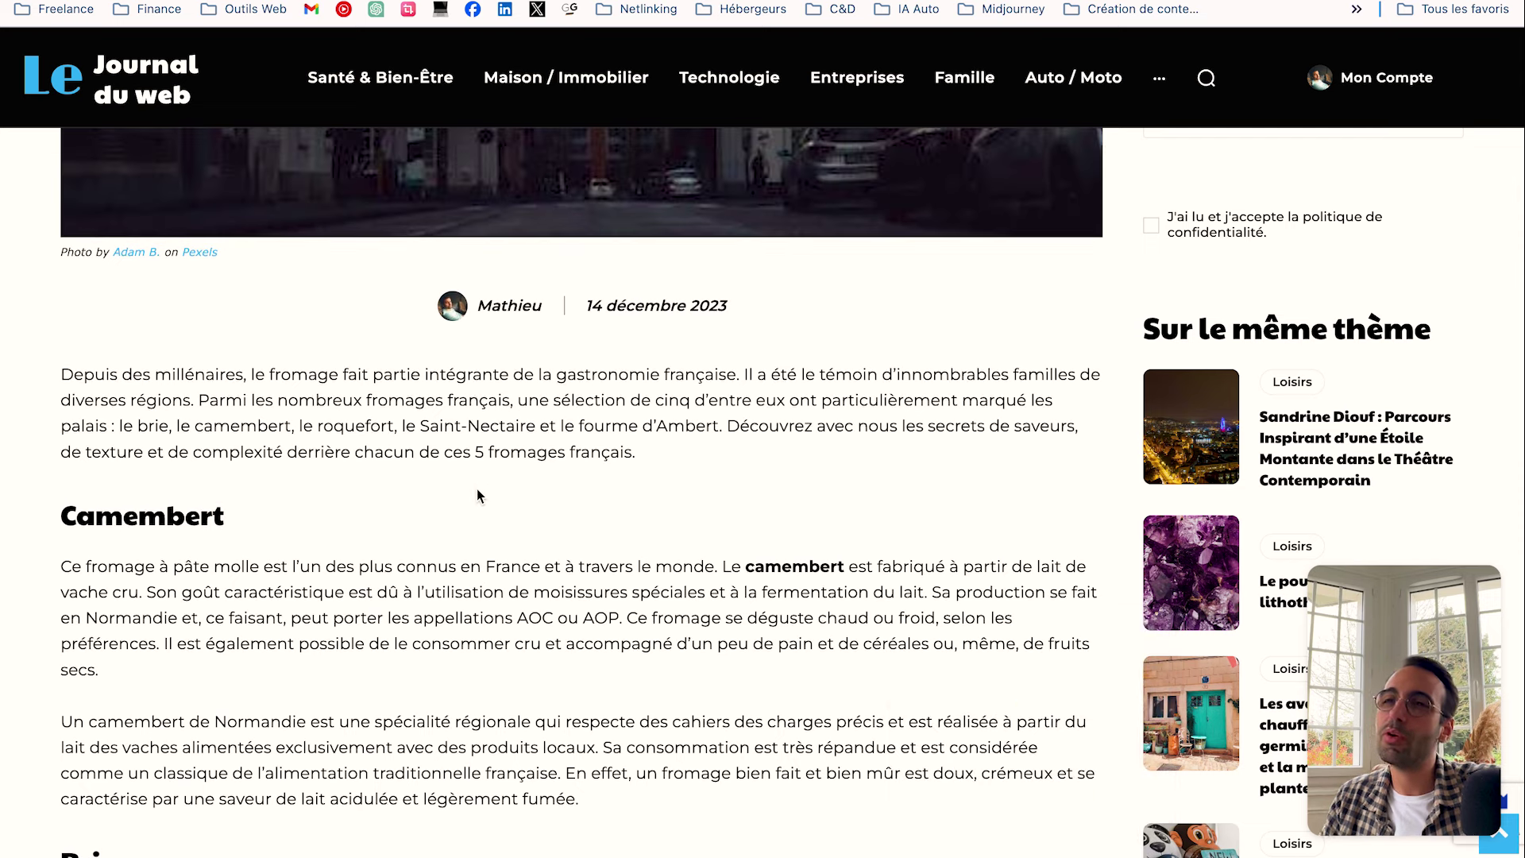